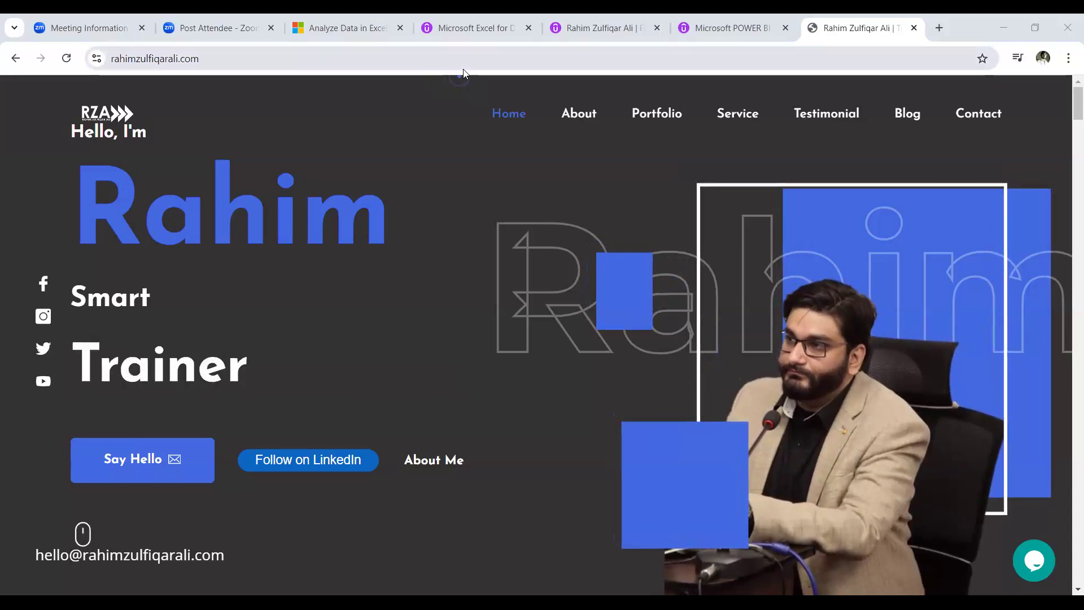
Step: Switch Chrome to the Udemy 'Microsoft Excel for Data & Business Analytics' course page
{"action": "left_click", "coordinate": [464, 36]}
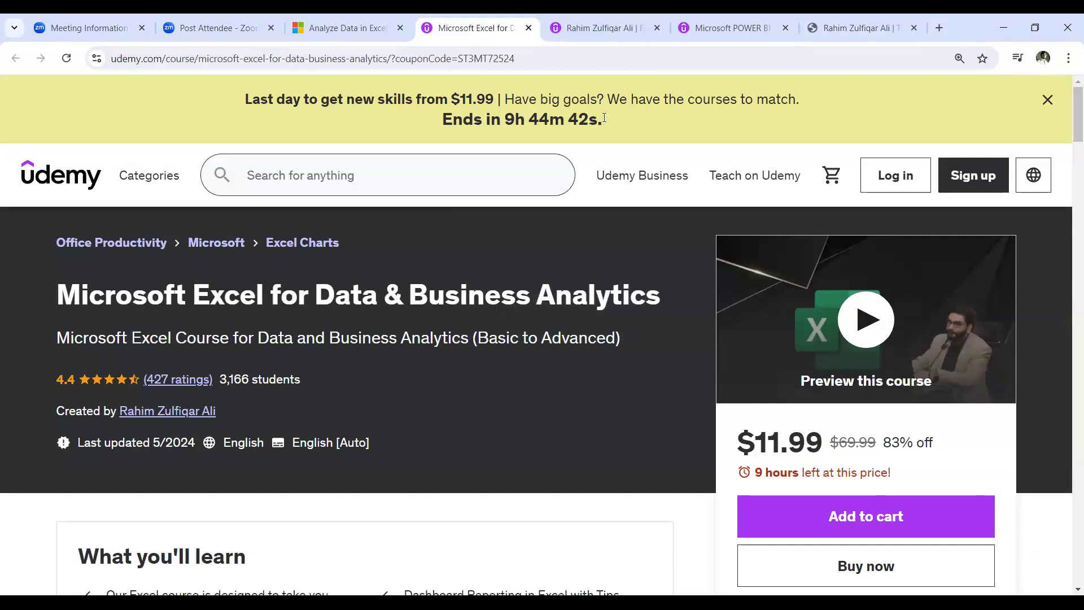
{"action": "scroll", "coordinate": [519, 286], "scroll_direction": "down", "scroll_amount": 3}
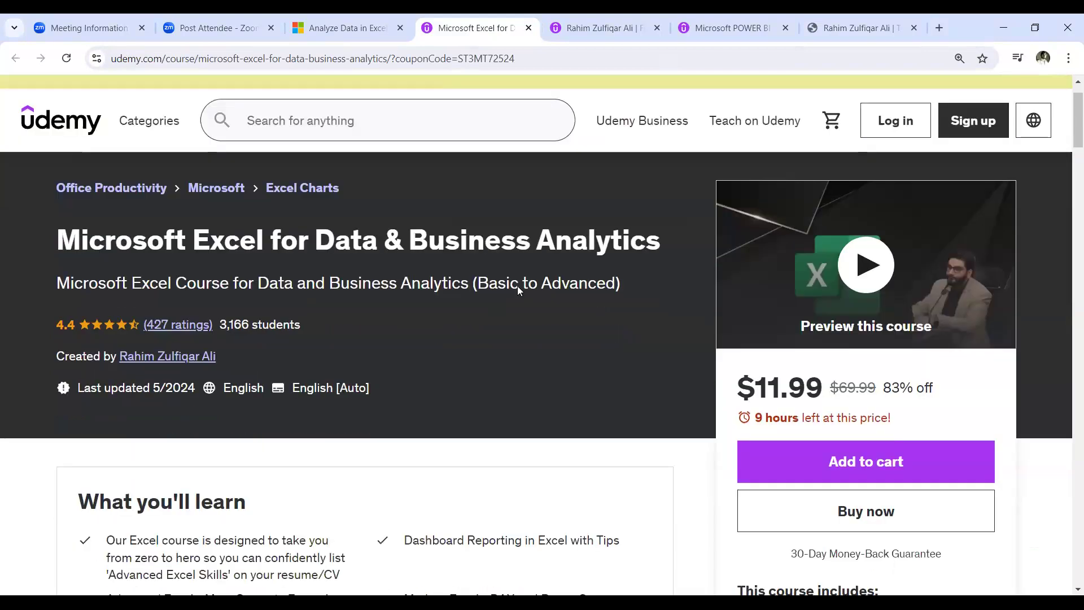
{"action": "scroll", "coordinate": [518, 286], "scroll_direction": "up", "scroll_amount": 3}
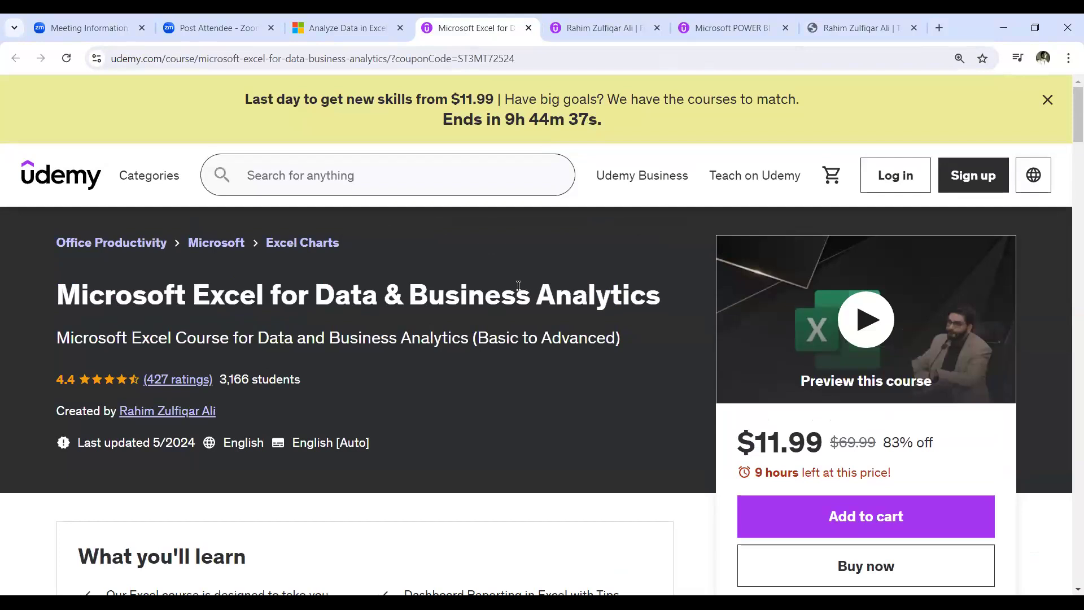
{"action": "scroll", "coordinate": [519, 289], "scroll_direction": "down", "scroll_amount": 1}
{"action": "scroll", "coordinate": [520, 291], "scroll_direction": "down", "scroll_amount": 2}
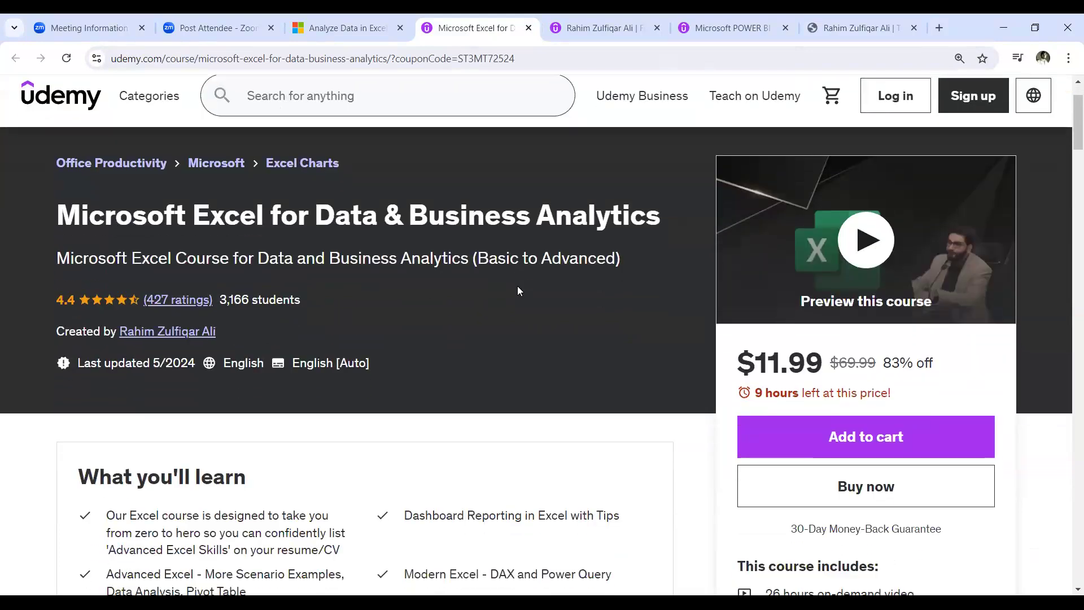
{"action": "scroll", "coordinate": [520, 291], "scroll_direction": "up", "scroll_amount": 2}
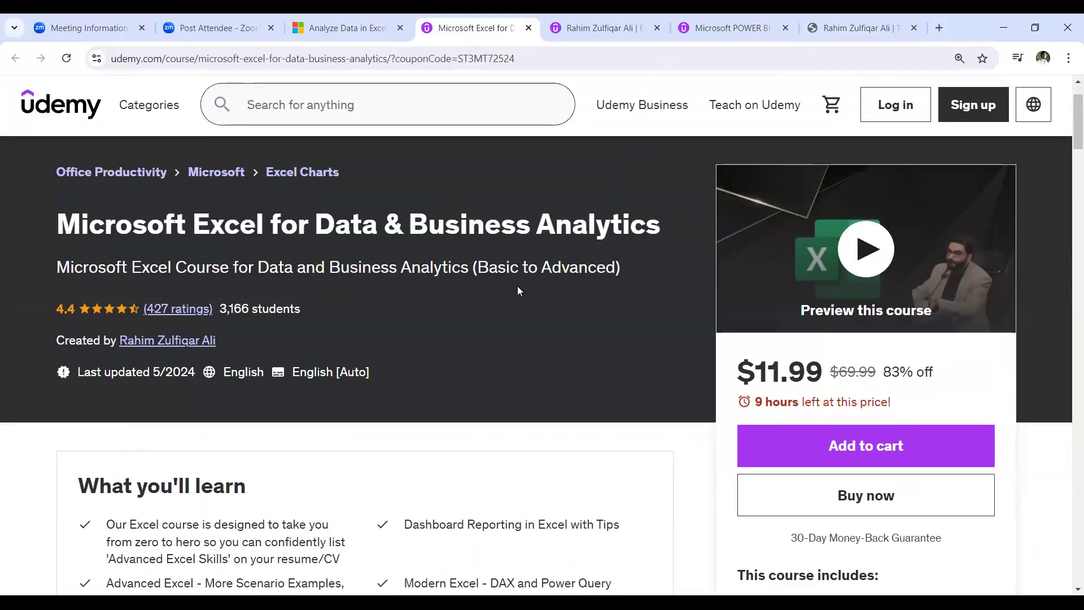
{"action": "left_click_drag", "start_coordinate": [58, 224], "coordinate": [657, 223]}
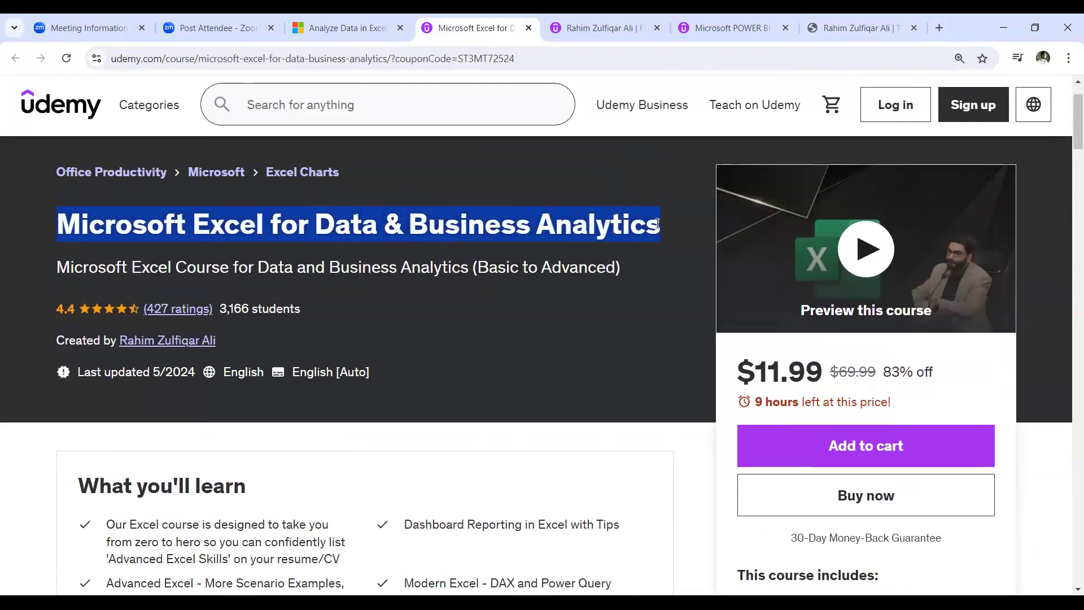
{"action": "left_click", "coordinate": [627, 259]}
{"action": "scroll", "coordinate": [708, 353], "scroll_direction": "down", "scroll_amount": 2}
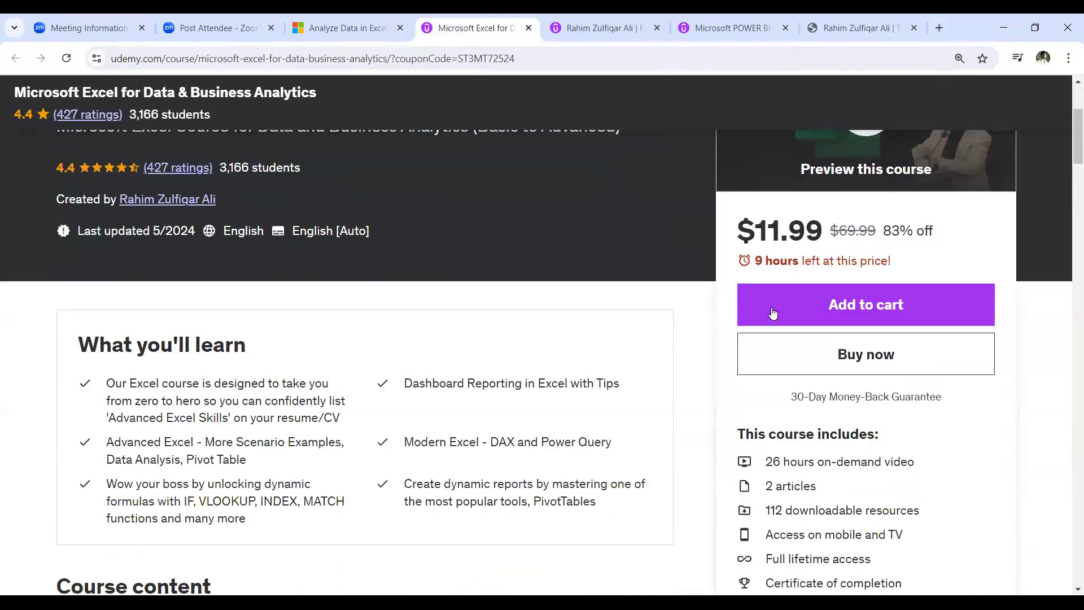
{"action": "left_click_drag", "start_coordinate": [839, 230], "coordinate": [865, 230]}
{"action": "left_click", "coordinate": [864, 230]}
{"action": "left_click_drag", "start_coordinate": [753, 230], "coordinate": [822, 236]}
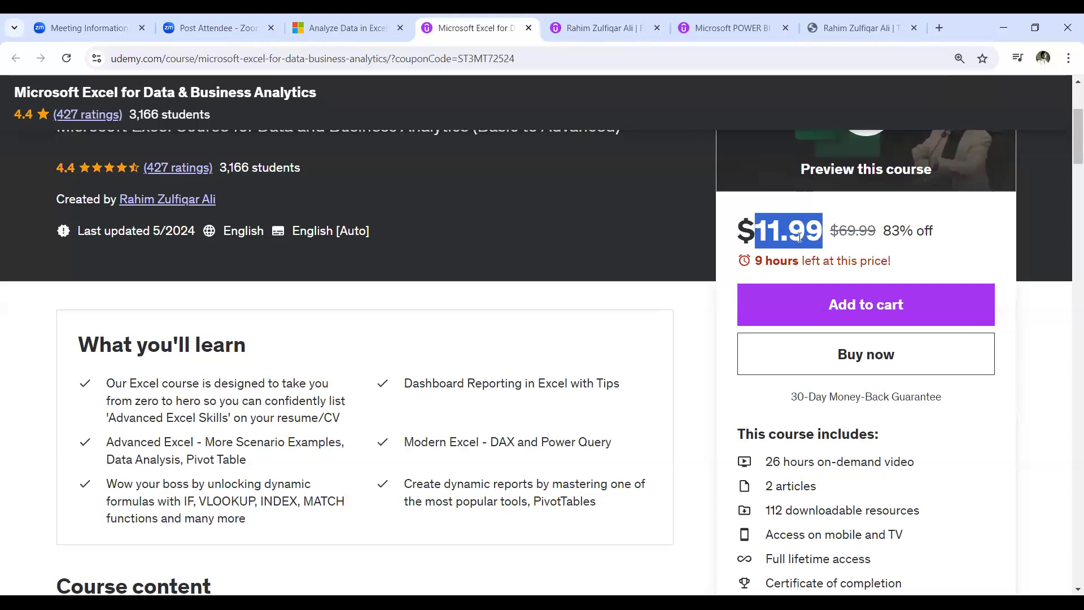
{"action": "left_click", "coordinate": [802, 236]}
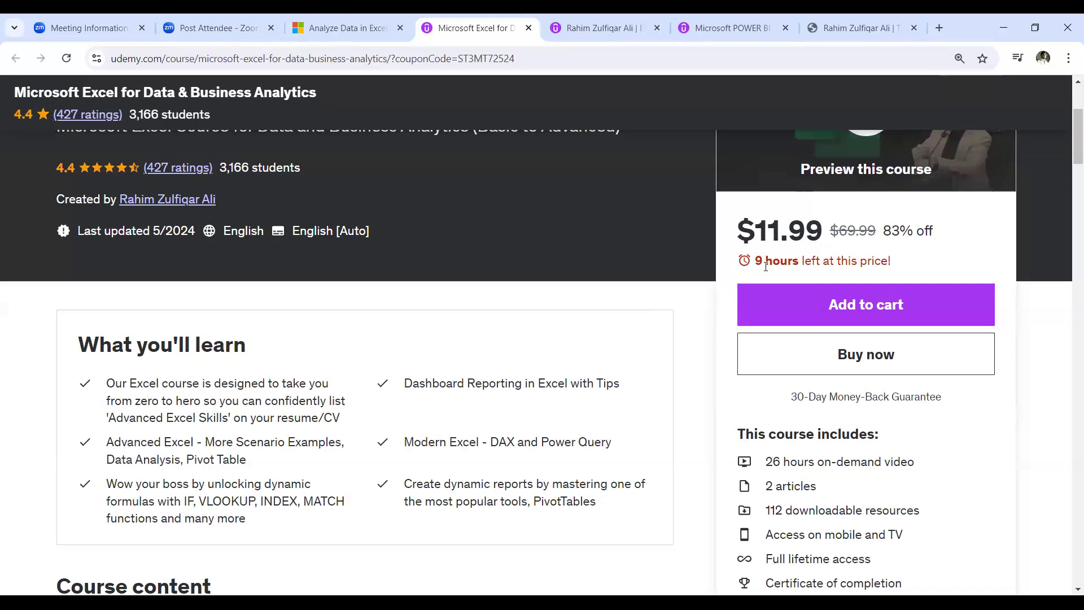
{"action": "left_click_drag", "start_coordinate": [748, 261], "coordinate": [915, 269]}
{"action": "left_click", "coordinate": [915, 268]}
{"action": "left_click_drag", "start_coordinate": [883, 230], "coordinate": [943, 237]}
{"action": "left_click", "coordinate": [943, 237]}
Step: Highlight the course's 26 hours video, 112 resources, lifetime access and certificate items
{"action": "scroll", "coordinate": [937, 382], "scroll_direction": "down", "scroll_amount": 2}
{"action": "scroll", "coordinate": [938, 385], "scroll_direction": "down", "scroll_amount": 3}
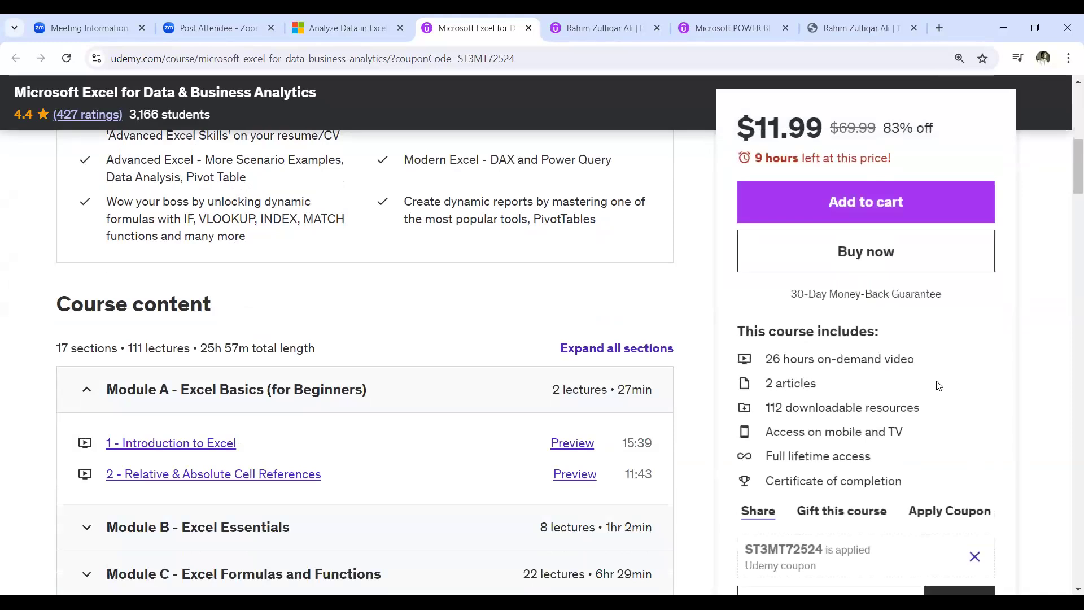
{"action": "scroll", "coordinate": [850, 376], "scroll_direction": "down", "scroll_amount": 2}
{"action": "left_click_drag", "start_coordinate": [766, 359], "coordinate": [844, 359]}
{"action": "left_click", "coordinate": [808, 412]}
{"action": "left_click_drag", "start_coordinate": [769, 410], "coordinate": [862, 410]}
{"action": "left_click", "coordinate": [905, 409]}
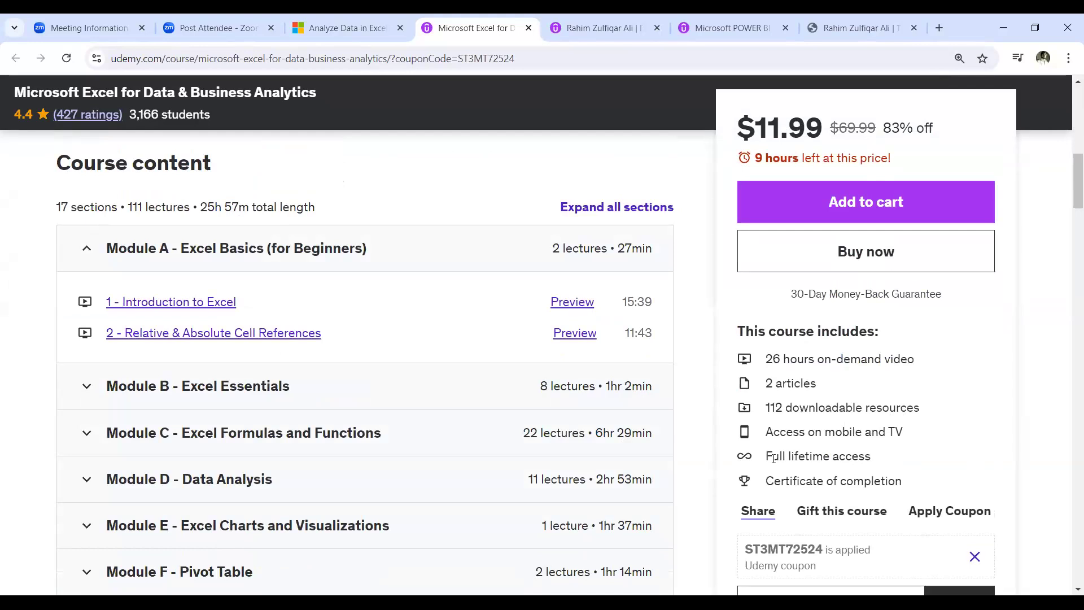
{"action": "left_click_drag", "start_coordinate": [773, 458], "coordinate": [880, 462]}
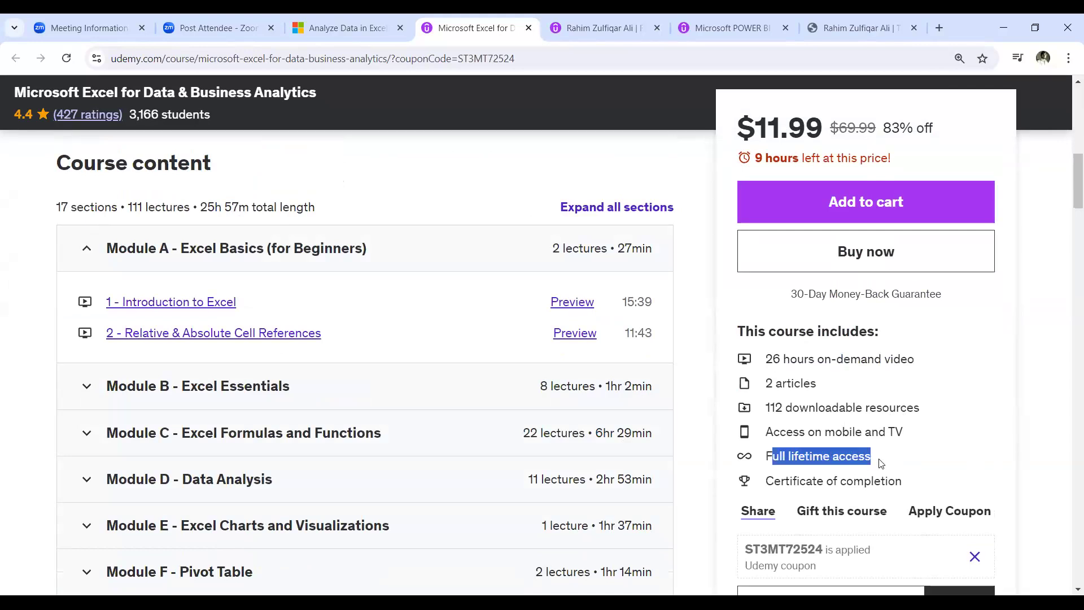
{"action": "left_click", "coordinate": [815, 473]}
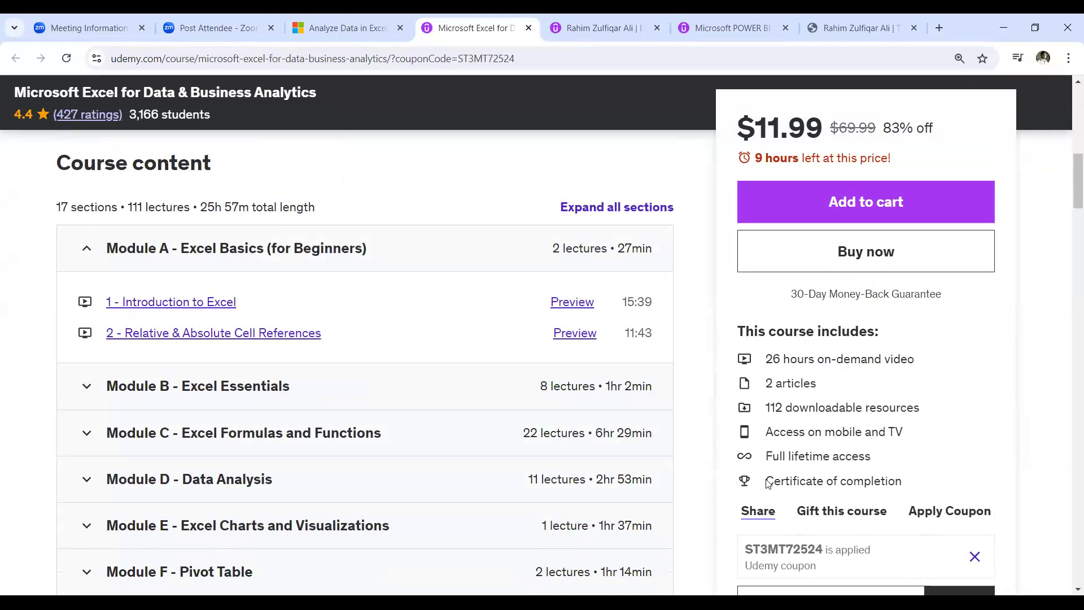
{"action": "left_click_drag", "start_coordinate": [768, 483], "coordinate": [904, 486]}
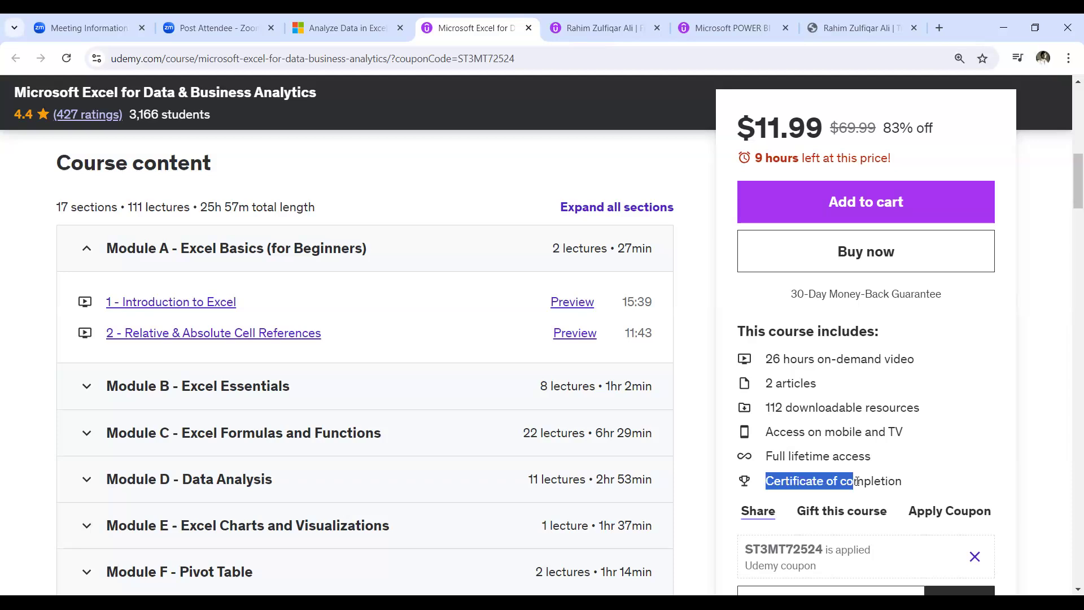
{"action": "left_click", "coordinate": [895, 474]}
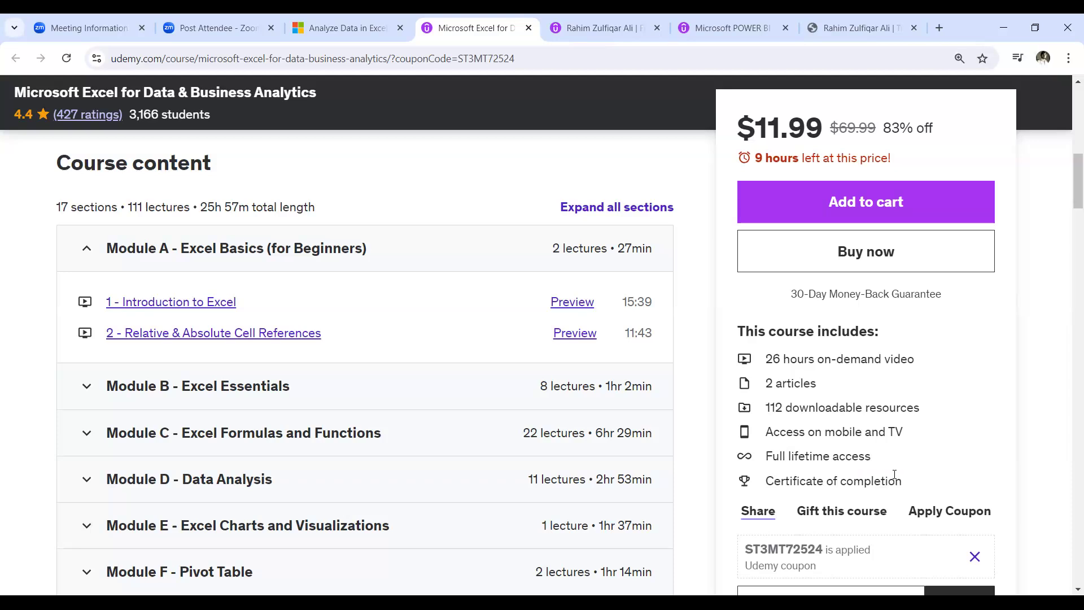
Step: Collapse Module A and reveal the 7 remaining course sections
{"action": "left_click", "coordinate": [350, 262]}
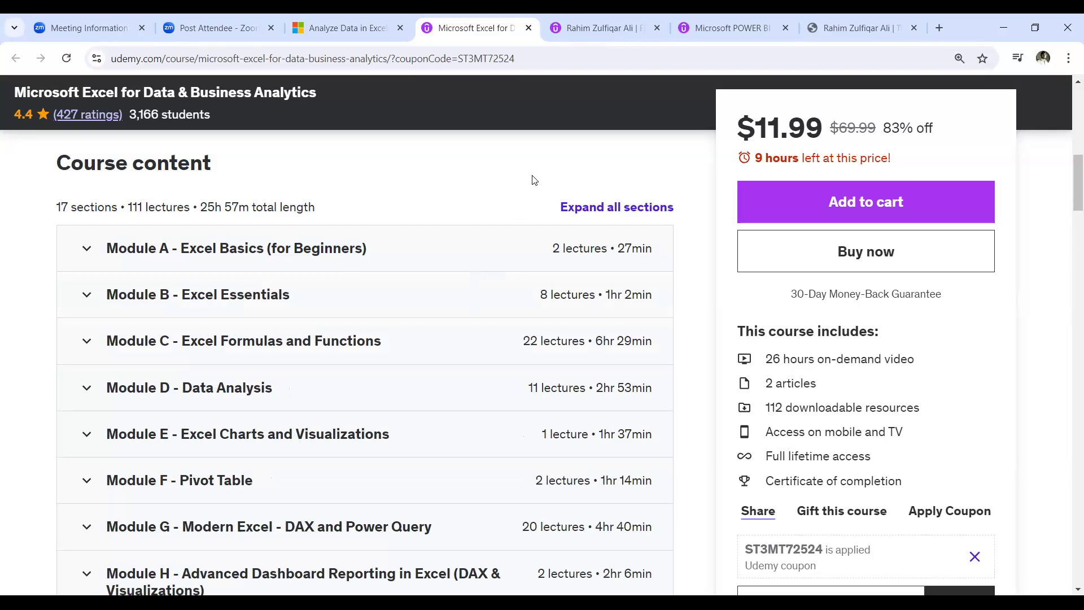
{"action": "scroll", "coordinate": [532, 178], "scroll_direction": "down", "scroll_amount": 3}
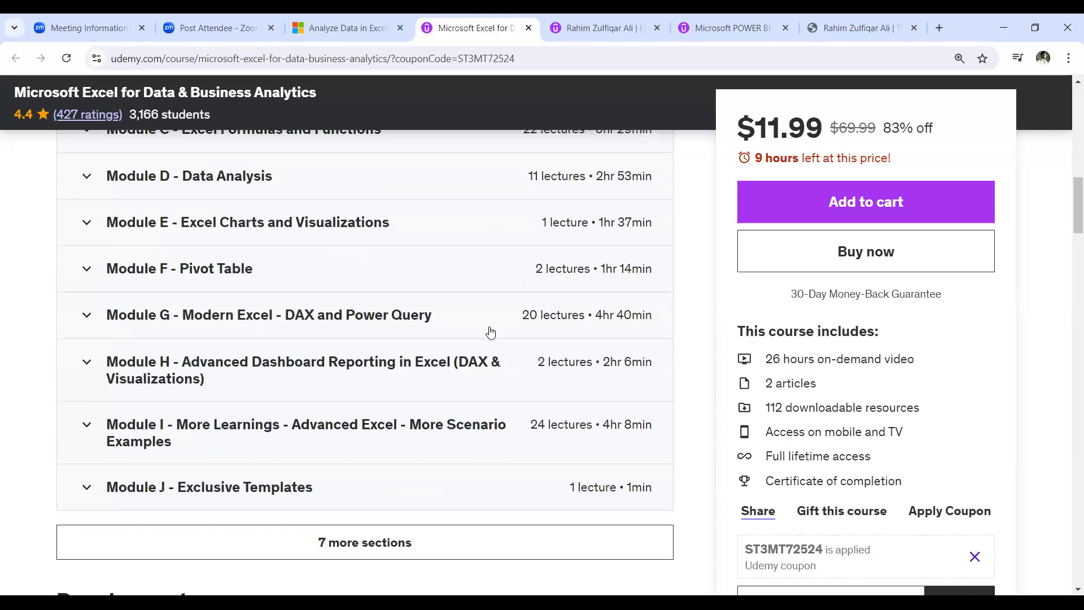
{"action": "left_click", "coordinate": [426, 535]}
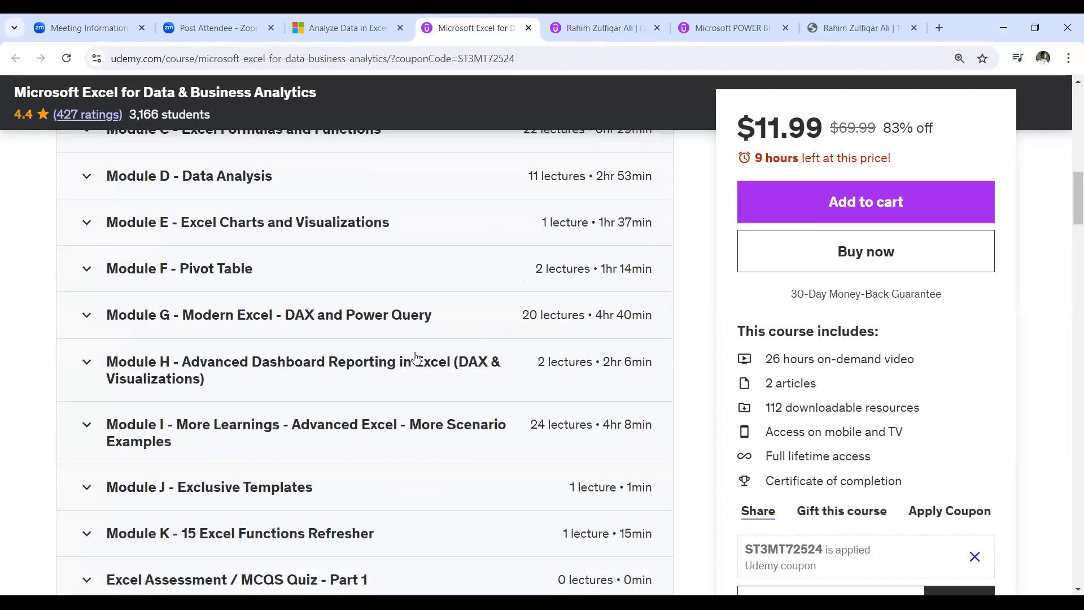
{"action": "scroll", "coordinate": [399, 387], "scroll_direction": "down", "scroll_amount": 5}
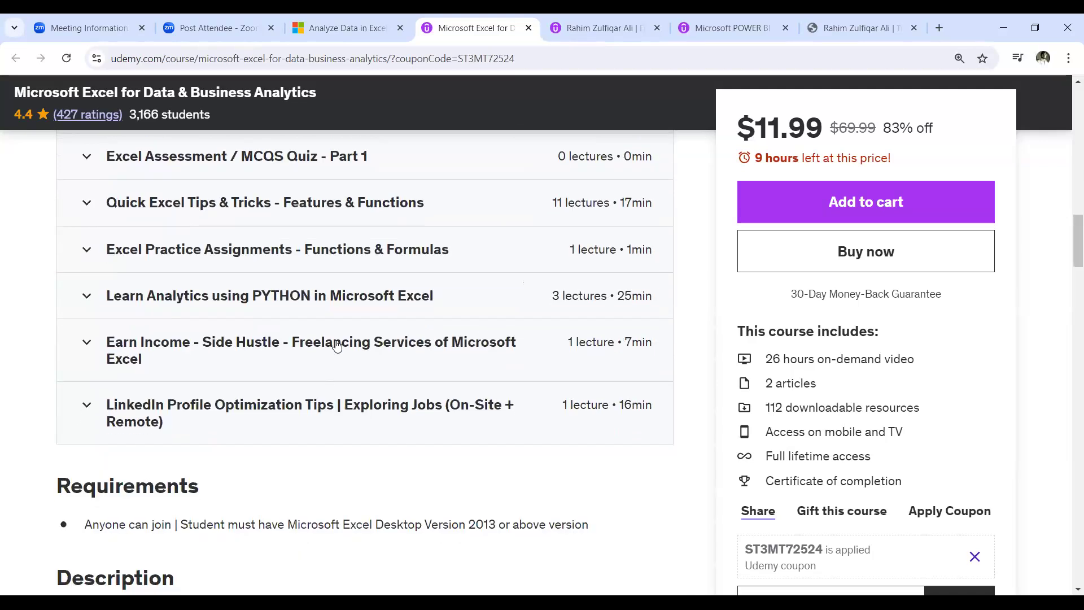
Step: Preview the lectures in Modules C, D and E, then return to the page top
{"action": "scroll", "coordinate": [337, 339], "scroll_direction": "up", "scroll_amount": 2}
{"action": "scroll", "coordinate": [337, 340], "scroll_direction": "up", "scroll_amount": 3}
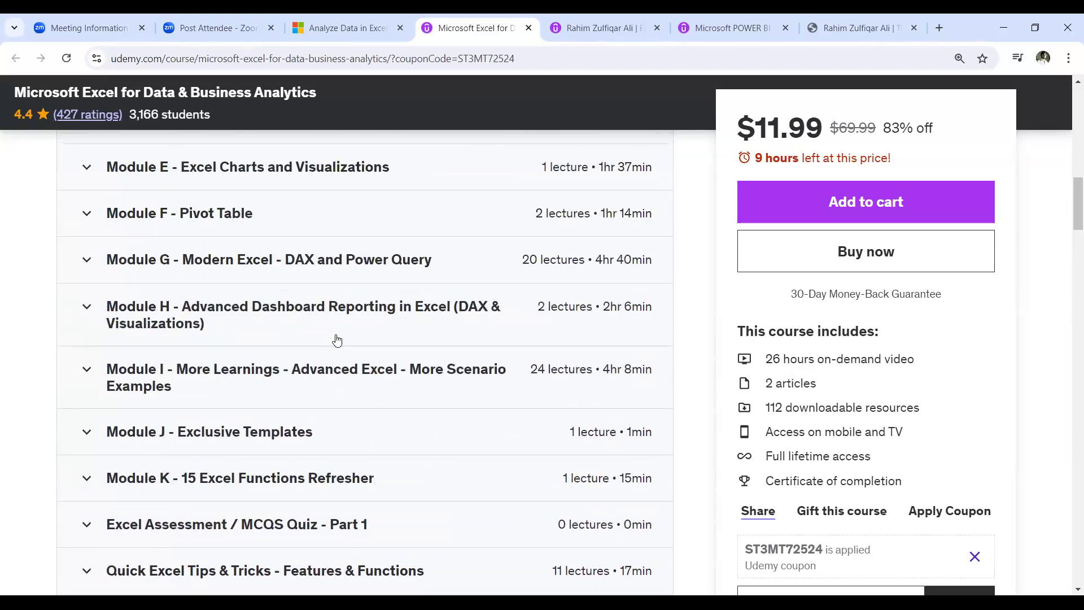
{"action": "scroll", "coordinate": [337, 339], "scroll_direction": "up", "scroll_amount": 1}
{"action": "scroll", "coordinate": [337, 339], "scroll_direction": "up", "scroll_amount": 2}
{"action": "scroll", "coordinate": [337, 339], "scroll_direction": "up", "scroll_amount": 1}
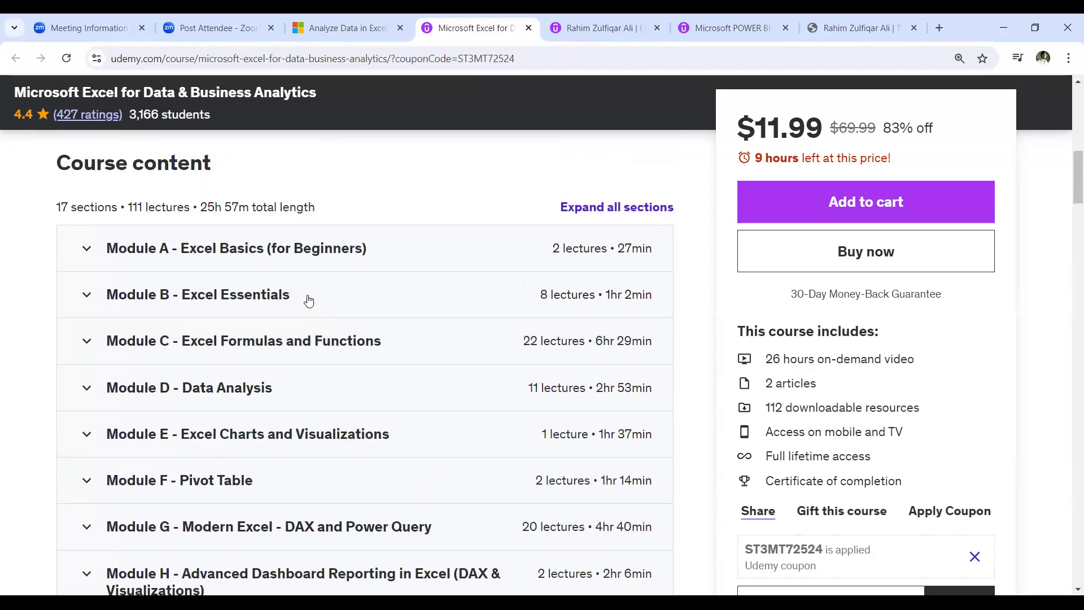
{"action": "left_click", "coordinate": [289, 342]}
{"action": "left_click", "coordinate": [290, 344]}
{"action": "scroll", "coordinate": [291, 364], "scroll_direction": "down", "scroll_amount": 2}
{"action": "left_click", "coordinate": [269, 248]}
{"action": "left_click", "coordinate": [274, 249]}
{"action": "left_click", "coordinate": [282, 295]}
{"action": "left_click", "coordinate": [284, 295]}
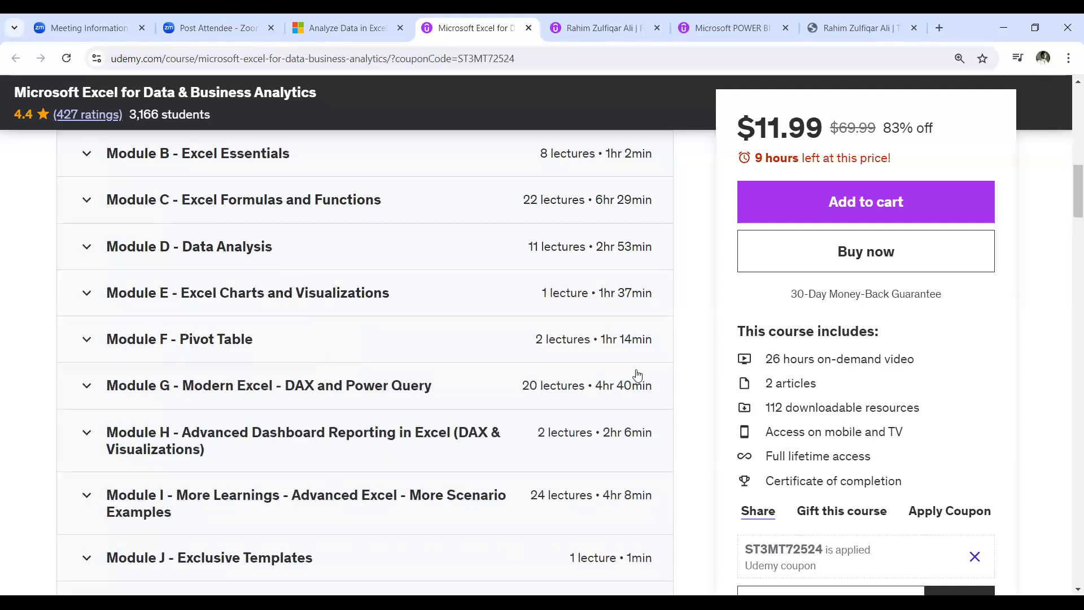
{"action": "scroll", "coordinate": [634, 380], "scroll_direction": "up", "scroll_amount": 2}
{"action": "scroll", "coordinate": [637, 376], "scroll_direction": "up", "scroll_amount": 3}
{"action": "scroll", "coordinate": [636, 375], "scroll_direction": "up", "scroll_amount": 4}
{"action": "scroll", "coordinate": [636, 375], "scroll_direction": "up", "scroll_amount": 5}
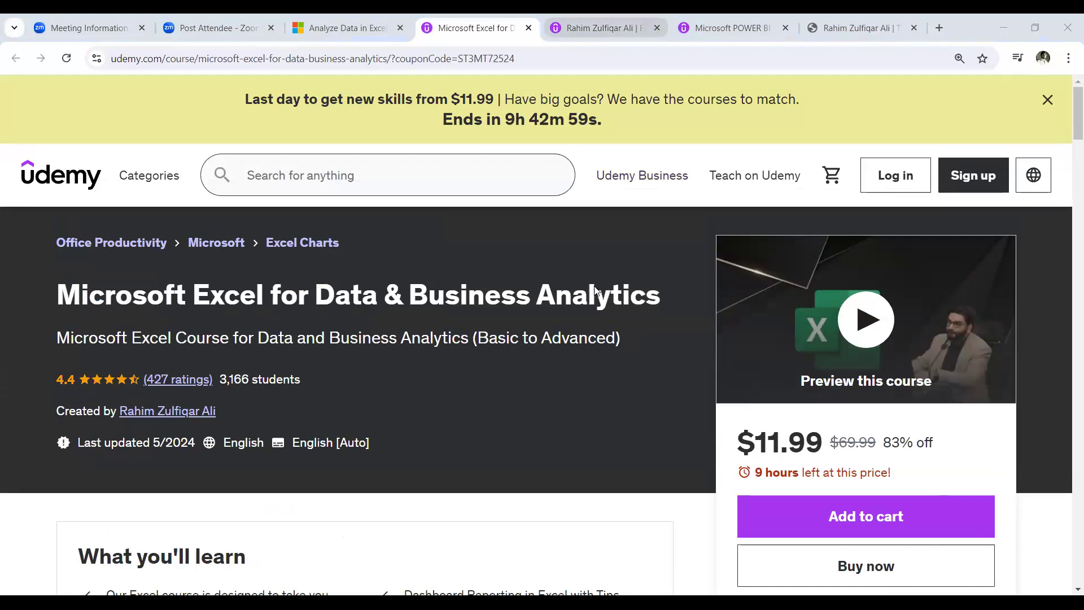
{"action": "key", "text": "ctrl+Tab"}
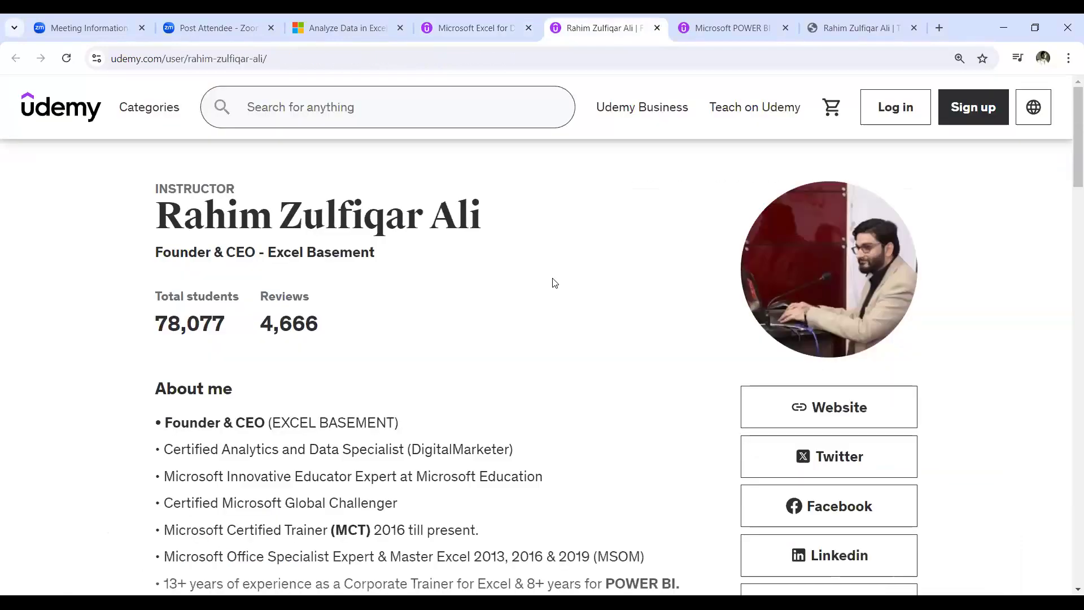
{"action": "scroll", "coordinate": [555, 283], "scroll_direction": "down", "scroll_amount": 2}
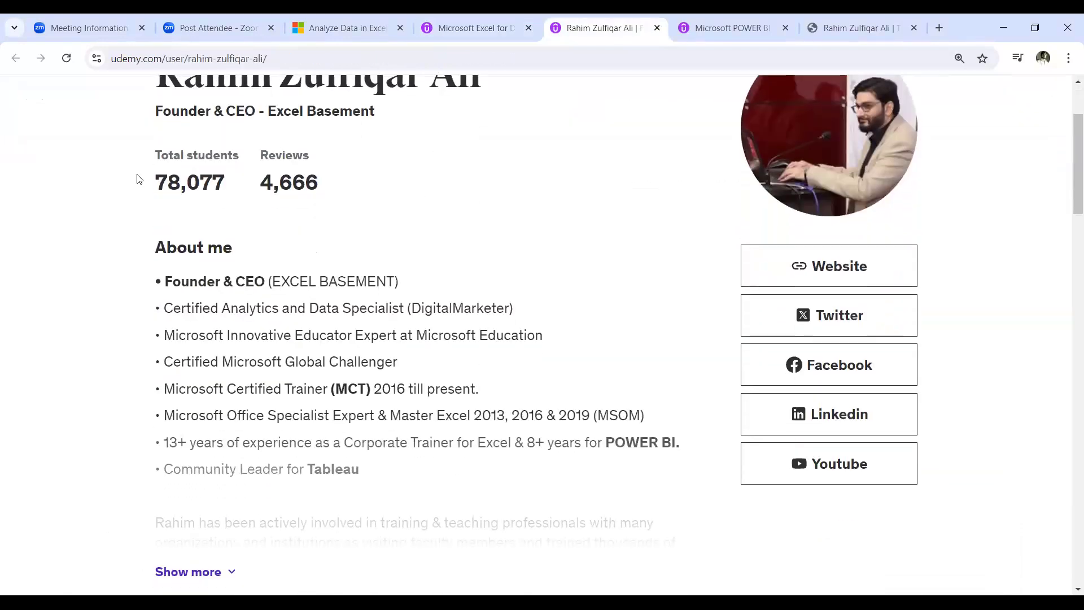
{"action": "left_click_drag", "start_coordinate": [157, 182], "coordinate": [217, 181]}
{"action": "left_click", "coordinate": [226, 179]}
{"action": "scroll", "coordinate": [283, 182], "scroll_direction": "up", "scroll_amount": 1}
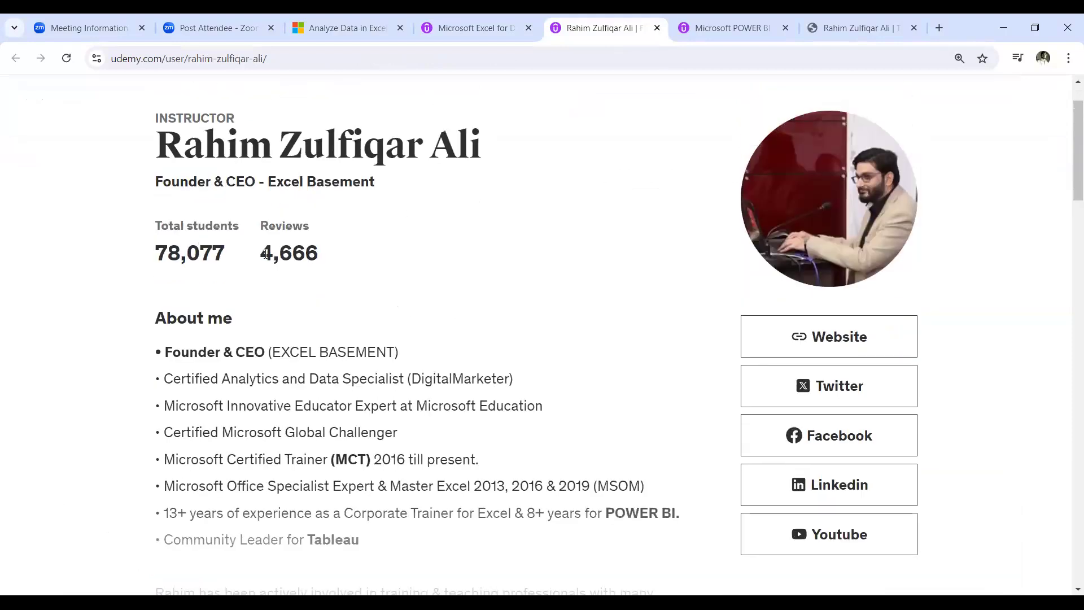
{"action": "left_click_drag", "start_coordinate": [261, 252], "coordinate": [322, 264]}
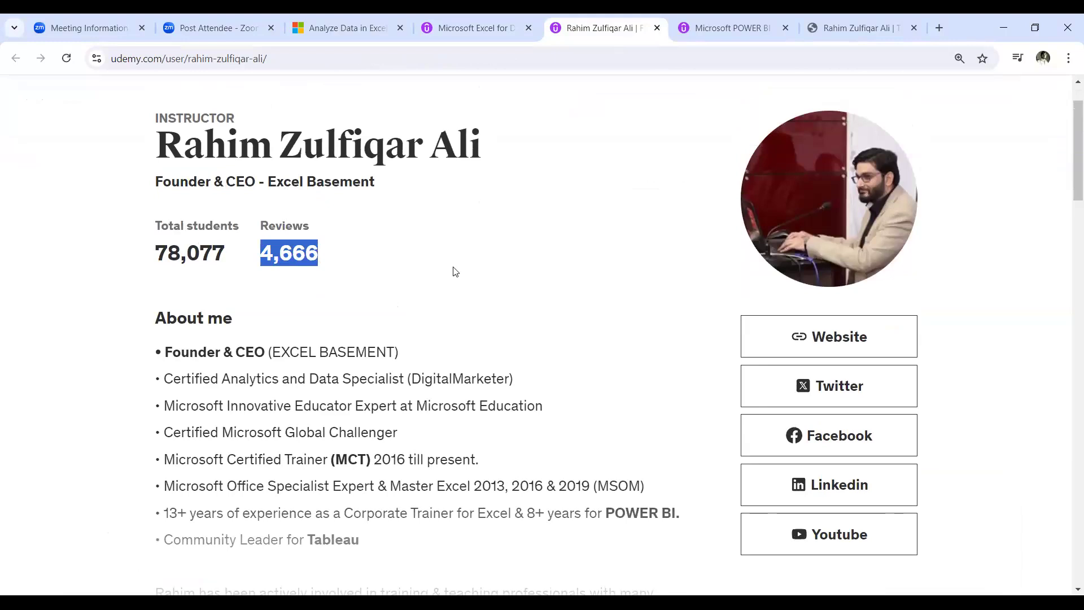
{"action": "scroll", "coordinate": [453, 269], "scroll_direction": "down", "scroll_amount": 8}
{"action": "scroll", "coordinate": [454, 274], "scroll_direction": "down", "scroll_amount": 1}
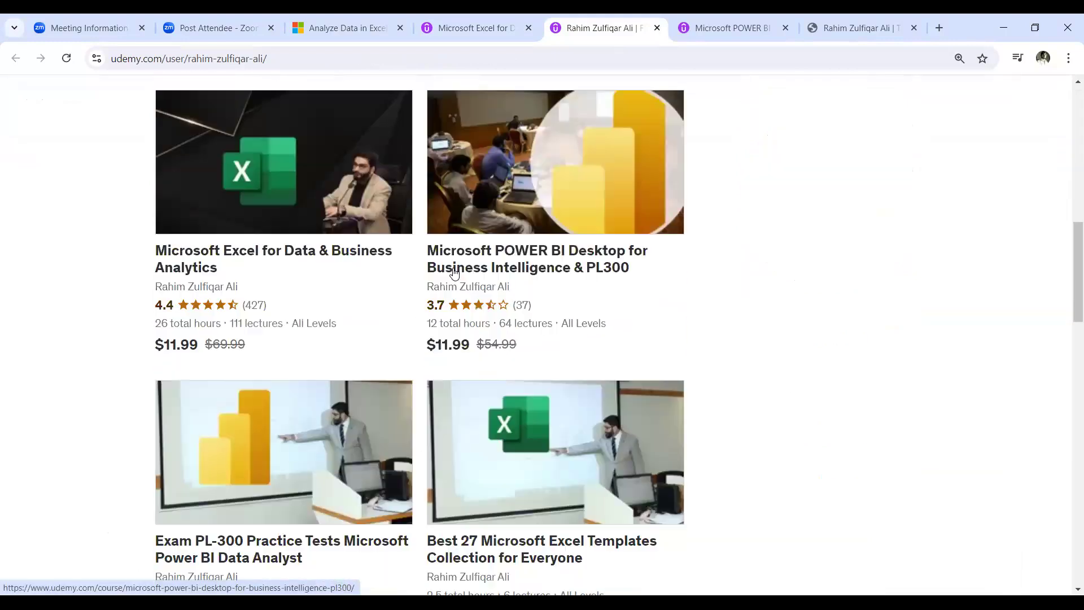
{"action": "scroll", "coordinate": [454, 273], "scroll_direction": "down", "scroll_amount": 2}
{"action": "scroll", "coordinate": [455, 274], "scroll_direction": "up", "scroll_amount": 2}
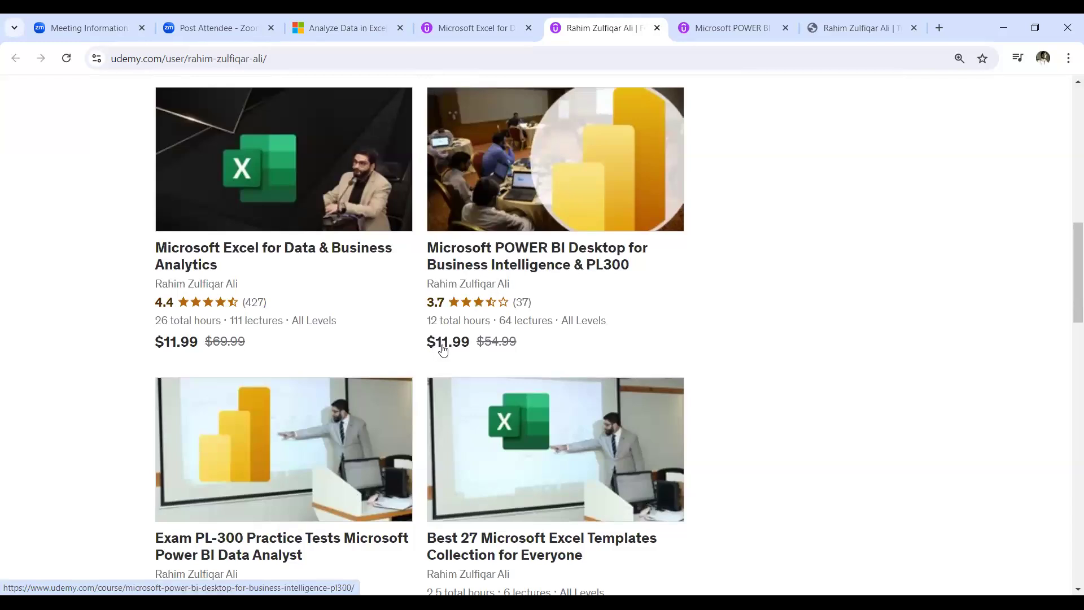
{"action": "scroll", "coordinate": [450, 352], "scroll_direction": "down", "scroll_amount": 1}
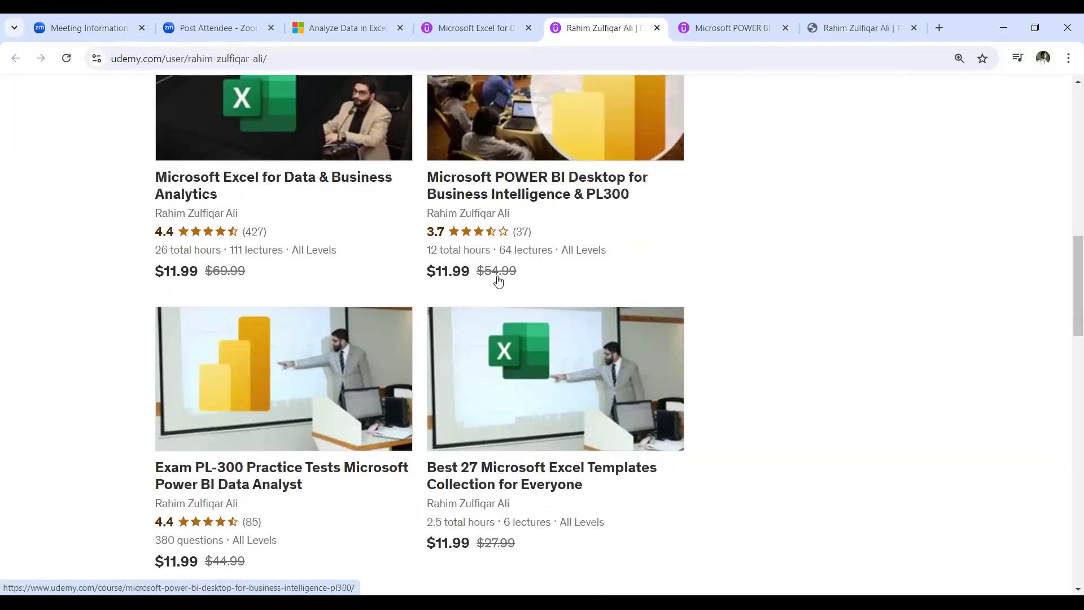
{"action": "scroll", "coordinate": [498, 281], "scroll_direction": "down", "scroll_amount": 2}
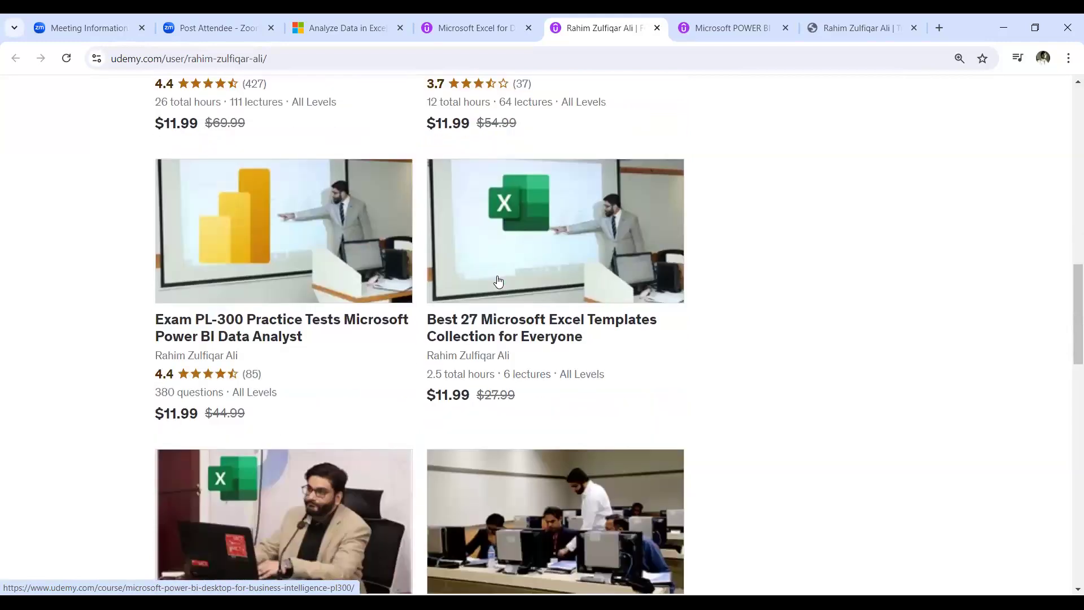
{"action": "scroll", "coordinate": [498, 281], "scroll_direction": "down", "scroll_amount": 3}
{"action": "scroll", "coordinate": [777, 311], "scroll_direction": "down", "scroll_amount": 3}
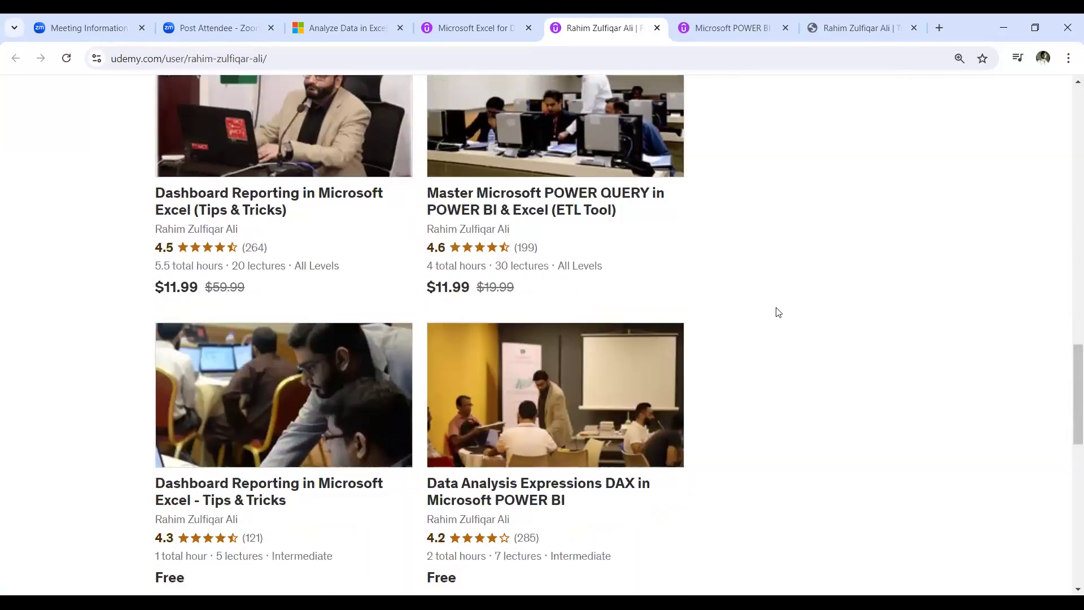
{"action": "scroll", "coordinate": [778, 312], "scroll_direction": "down", "scroll_amount": 6}
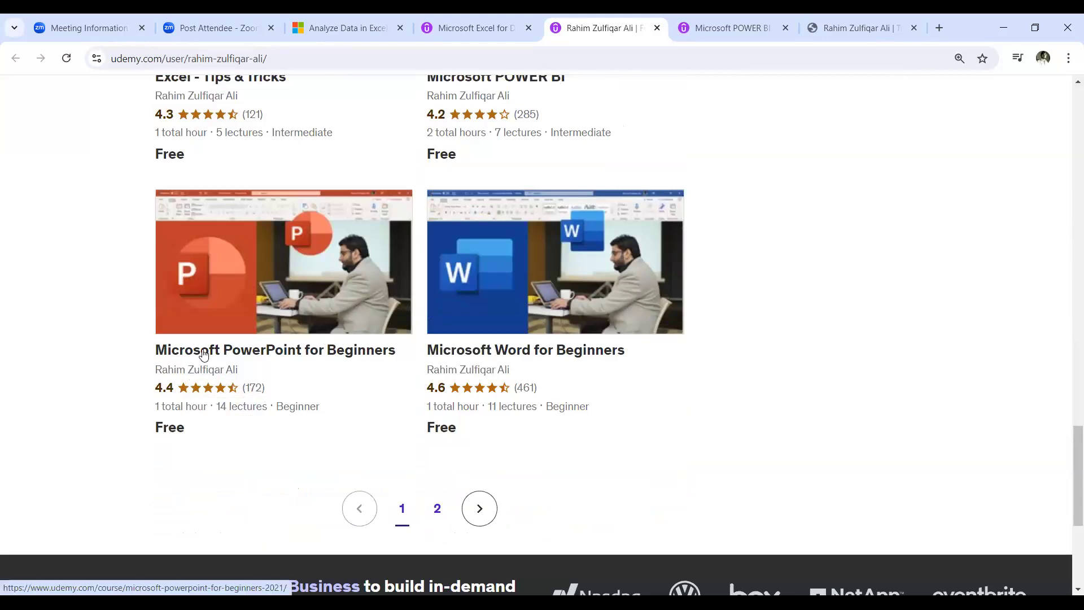
{"action": "scroll", "coordinate": [511, 358], "scroll_direction": "up", "scroll_amount": 3}
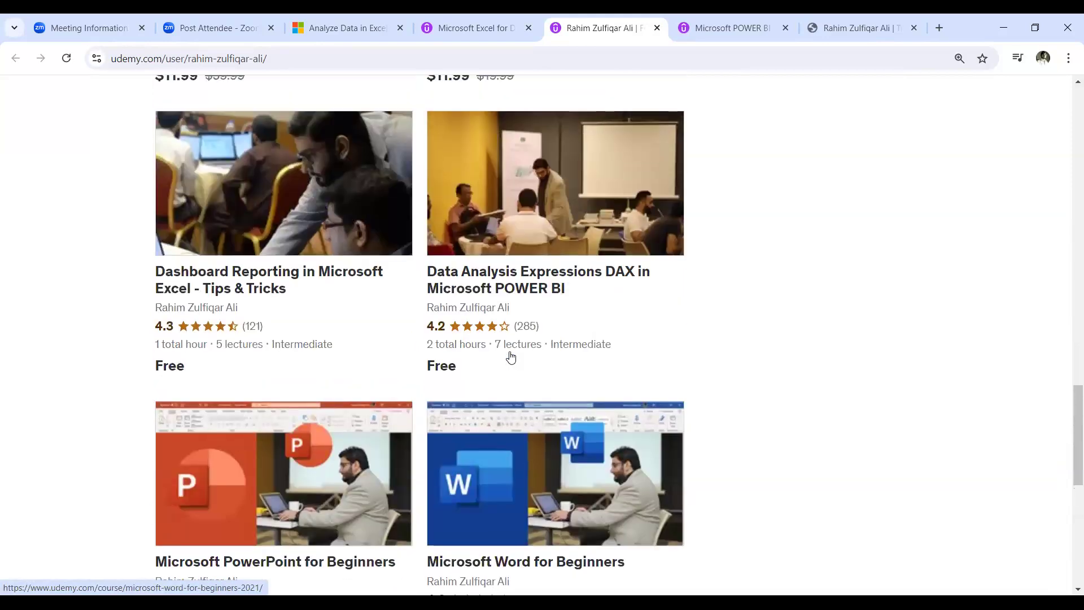
{"action": "scroll", "coordinate": [511, 357], "scroll_direction": "up", "scroll_amount": 4}
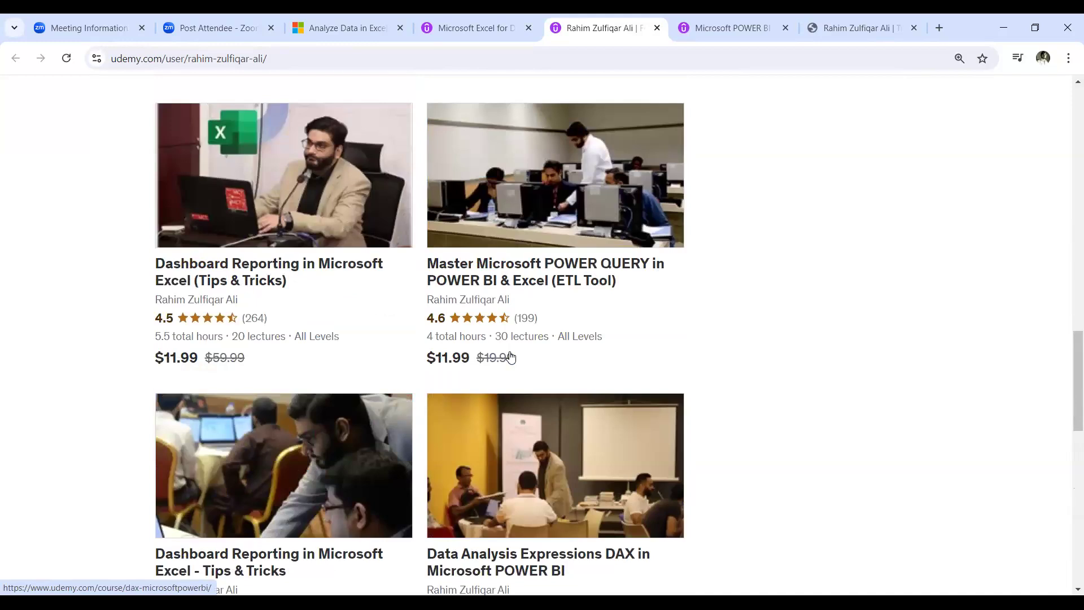
{"action": "scroll", "coordinate": [511, 357], "scroll_direction": "up", "scroll_amount": 10}
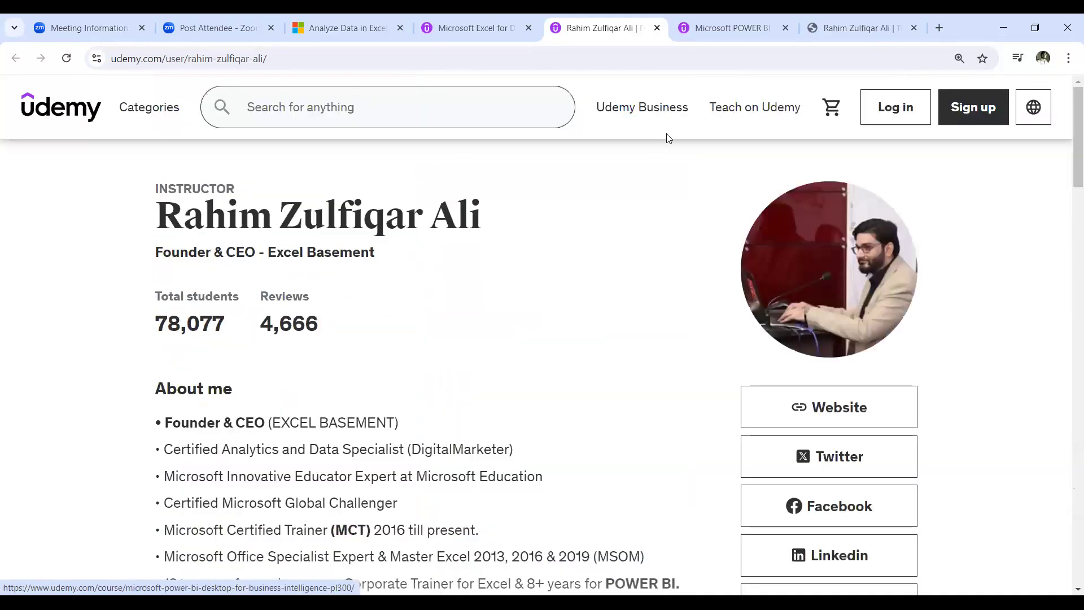
Step: Switch to the Power BI Desktop course page and highlight its 78% off discount
{"action": "key", "text": "ctrl+Tab"}
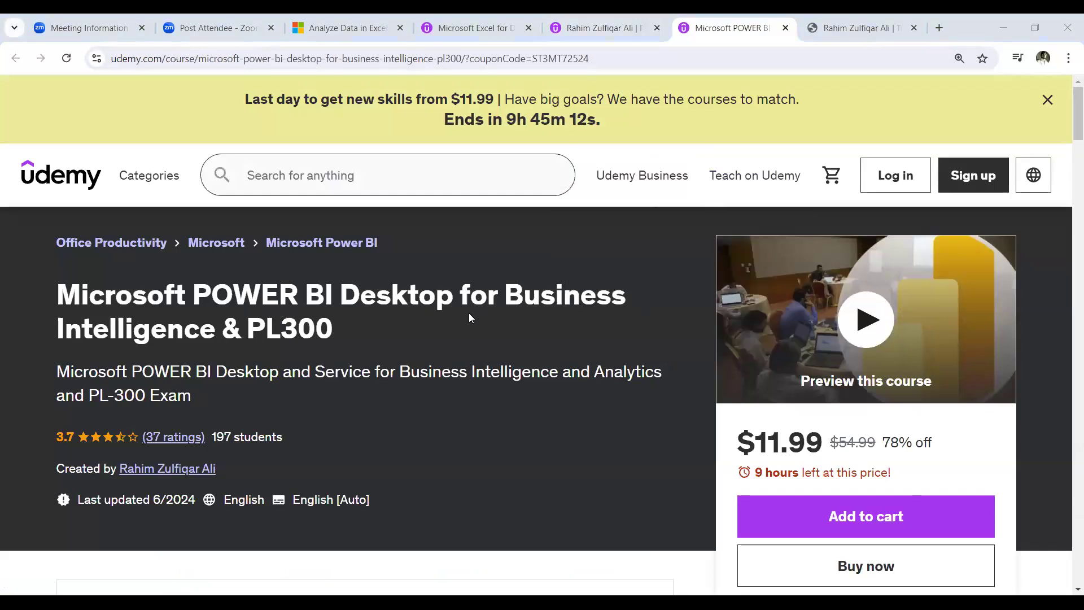
{"action": "triple_click", "coordinate": [935, 442]}
{"action": "left_click", "coordinate": [937, 443]}
{"action": "scroll", "coordinate": [941, 446], "scroll_direction": "down", "scroll_amount": 3}
{"action": "scroll", "coordinate": [942, 446], "scroll_direction": "down", "scroll_amount": 3}
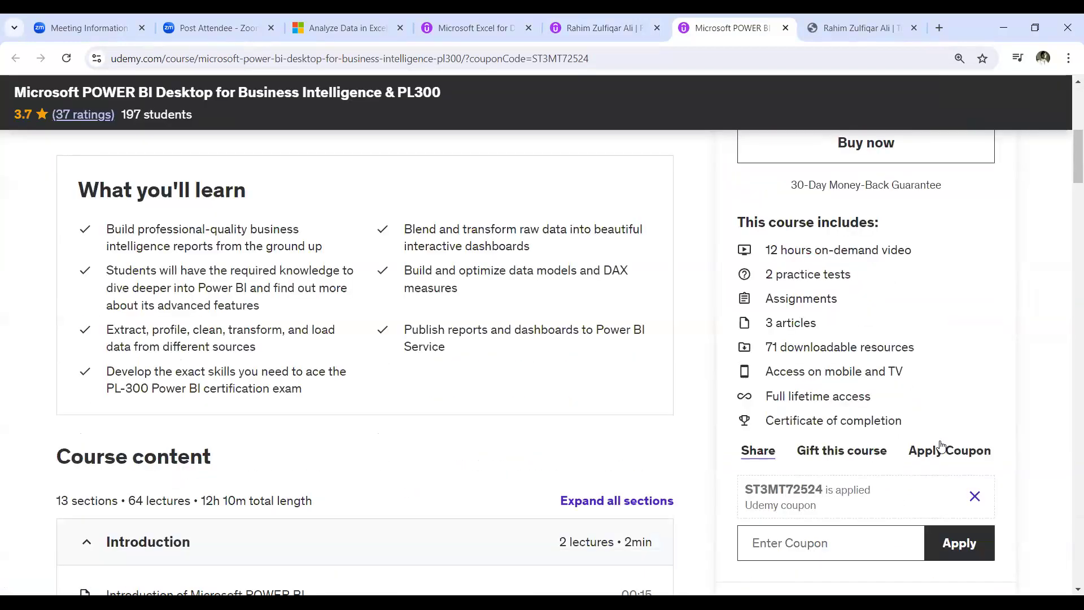
{"action": "scroll", "coordinate": [935, 449], "scroll_direction": "up", "scroll_amount": 1}
Step: Highlight the Power BI course's 71 resources, 12 hours video and lifetime access lines
{"action": "left_click_drag", "start_coordinate": [769, 417], "coordinate": [909, 424]}
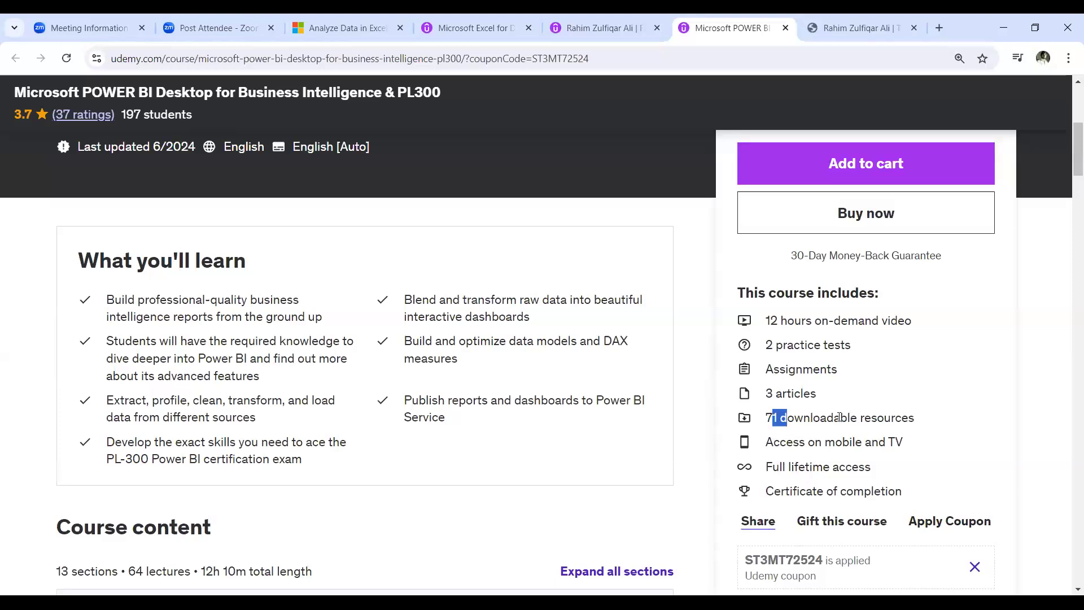
{"action": "left_click", "coordinate": [908, 424]}
{"action": "left_click_drag", "start_coordinate": [768, 321], "coordinate": [816, 322]}
{"action": "left_click", "coordinate": [825, 461]}
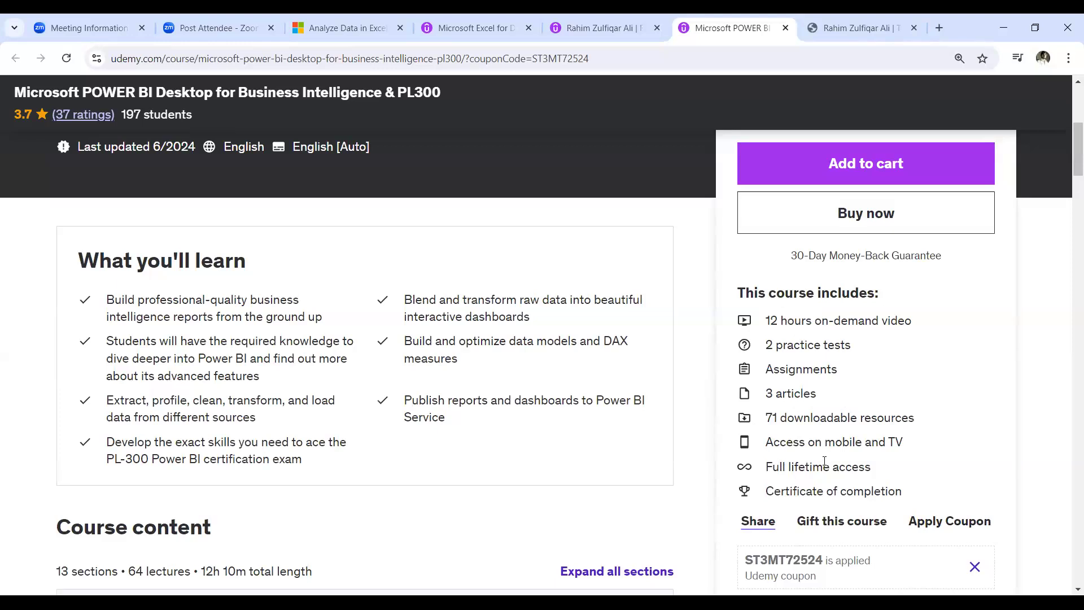
{"action": "left_click_drag", "start_coordinate": [772, 464], "coordinate": [861, 460]}
{"action": "left_click_drag", "start_coordinate": [808, 496], "coordinate": [881, 491]}
{"action": "left_click", "coordinate": [827, 473]}
Step: Preview the DAX, Data Storytelling and Power BI Service sections of the course
{"action": "scroll", "coordinate": [425, 383], "scroll_direction": "down", "scroll_amount": 5}
{"action": "scroll", "coordinate": [426, 383], "scroll_direction": "down", "scroll_amount": 4}
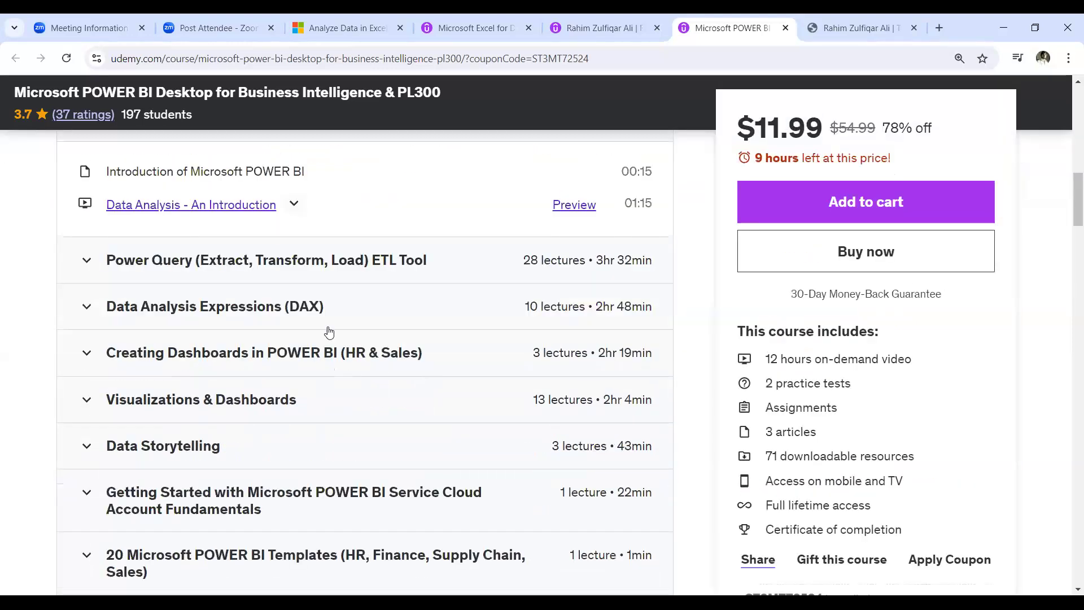
{"action": "left_click", "coordinate": [334, 309]}
{"action": "left_click", "coordinate": [333, 308]}
{"action": "scroll", "coordinate": [317, 333], "scroll_direction": "down", "scroll_amount": 2}
{"action": "left_click", "coordinate": [275, 315]}
{"action": "left_click", "coordinate": [274, 314]}
{"action": "left_click", "coordinate": [279, 368]}
{"action": "left_click", "coordinate": [278, 367]}
{"action": "scroll", "coordinate": [279, 367], "scroll_direction": "down", "scroll_amount": 2}
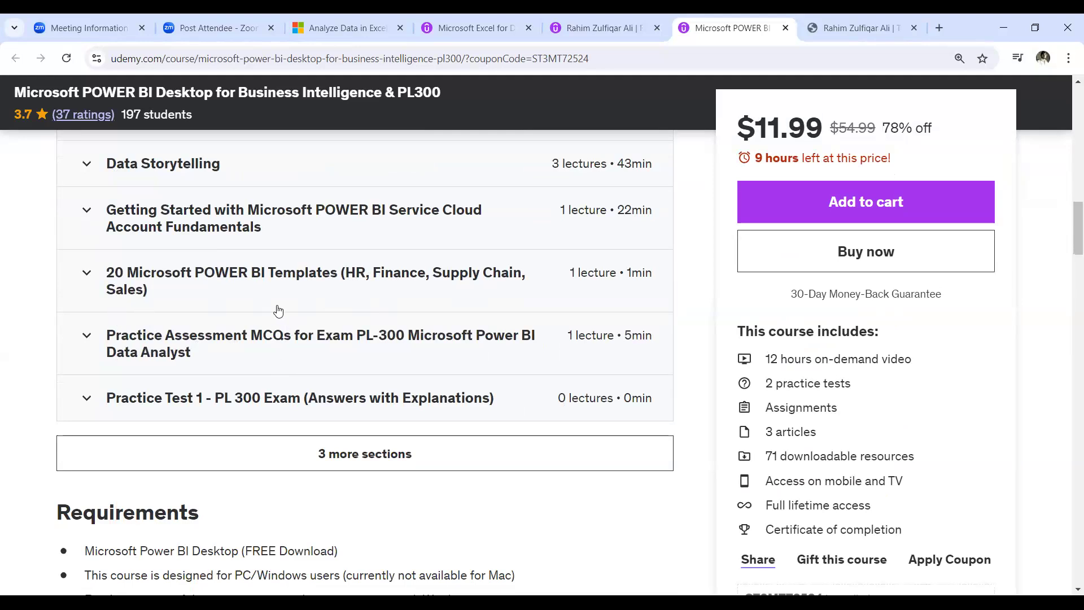
Step: Highlight the sale countdown, then return to the Excel for Data & Business Analytics course
{"action": "scroll", "coordinate": [273, 310], "scroll_direction": "up", "scroll_amount": 4}
{"action": "scroll", "coordinate": [276, 310], "scroll_direction": "up", "scroll_amount": 5}
{"action": "scroll", "coordinate": [279, 310], "scroll_direction": "up", "scroll_amount": 5}
{"action": "scroll", "coordinate": [276, 310], "scroll_direction": "up", "scroll_amount": 3}
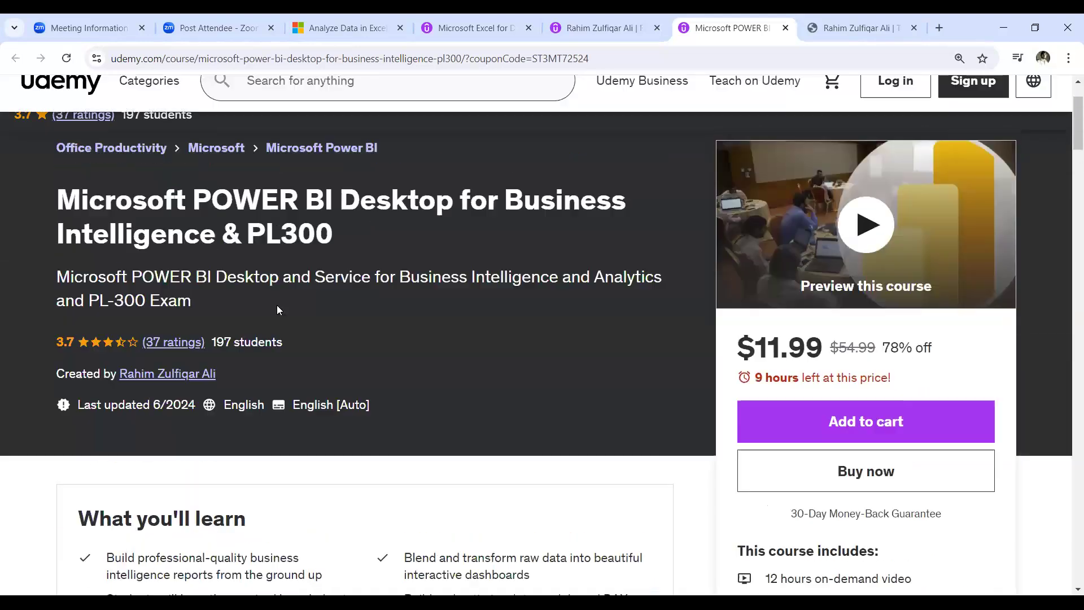
{"action": "scroll", "coordinate": [276, 310], "scroll_direction": "up", "scroll_amount": 2}
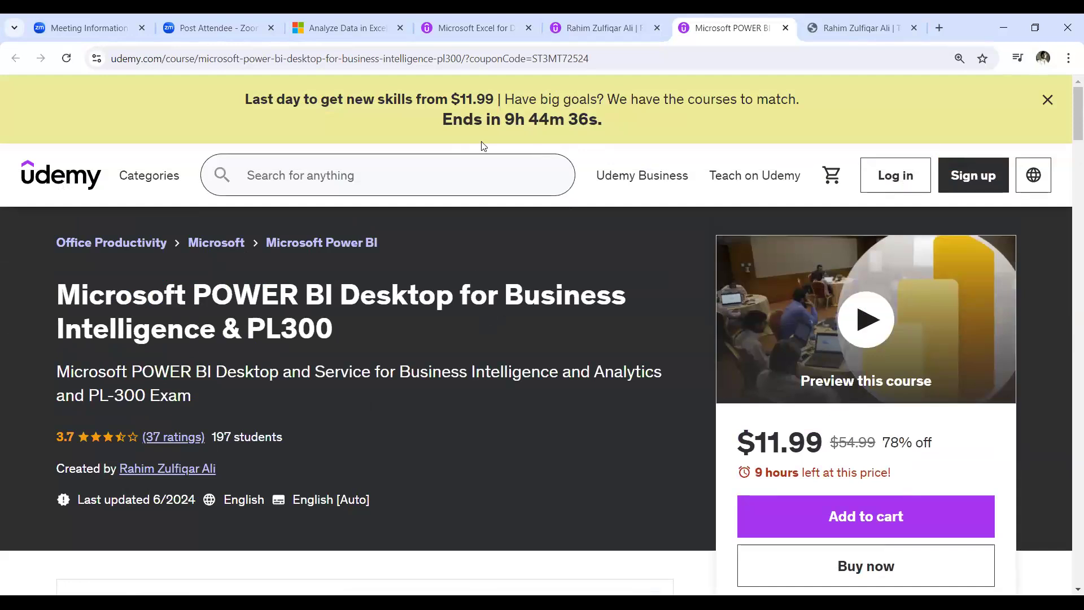
{"action": "left_click_drag", "start_coordinate": [443, 120], "coordinate": [612, 123]}
{"action": "left_click", "coordinate": [614, 123]}
{"action": "left_click", "coordinate": [471, 39]}
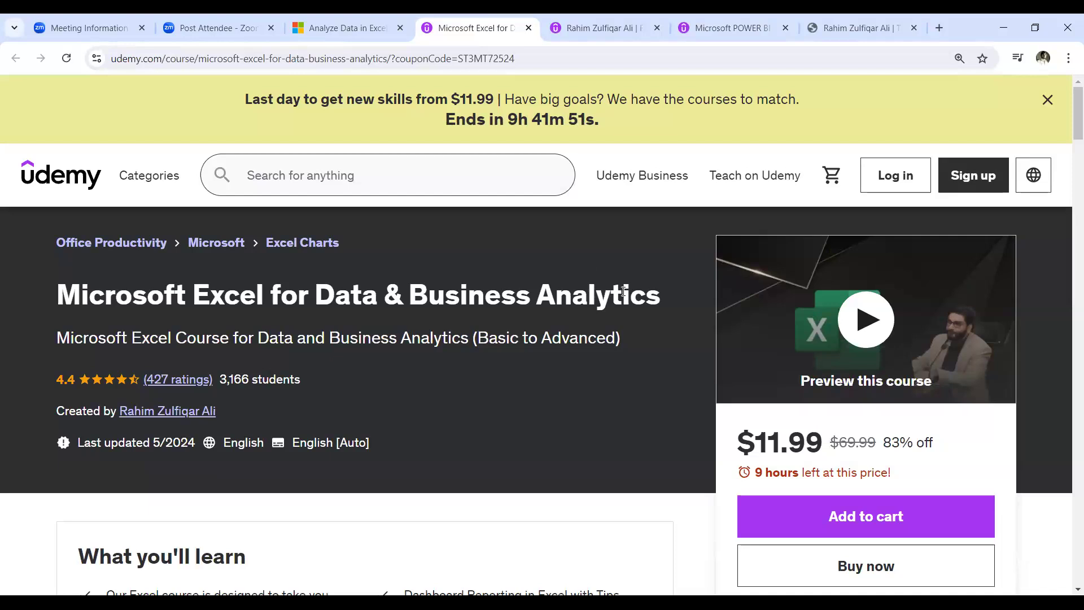
Step: Scroll the Excel course page down to its Course content module list
{"action": "scroll", "coordinate": [624, 291], "scroll_direction": "down", "scroll_amount": 1}
{"action": "scroll", "coordinate": [623, 291], "scroll_direction": "down", "scroll_amount": 10}
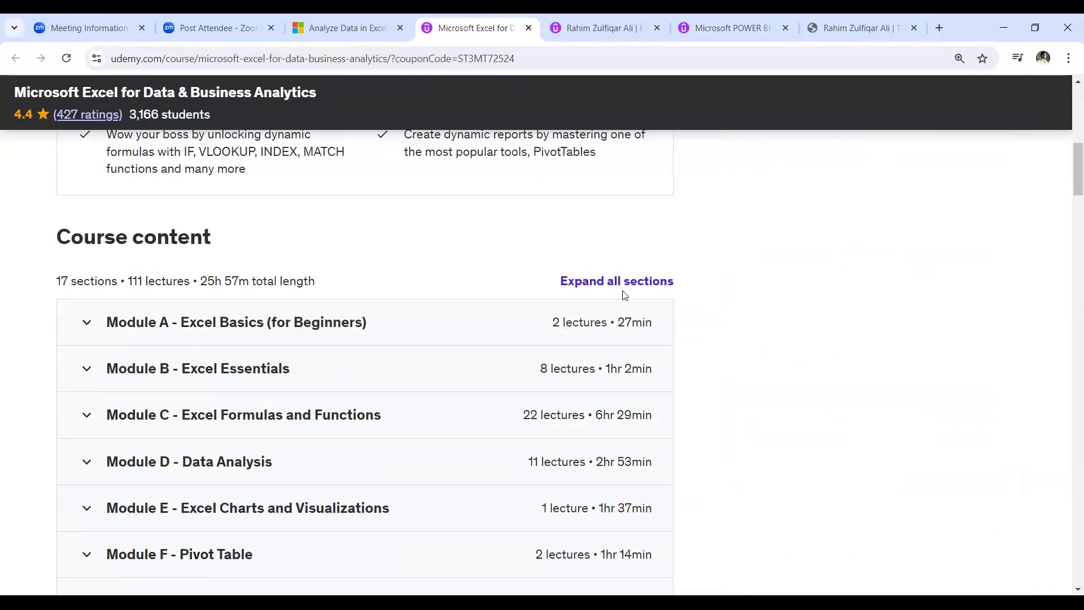
{"action": "scroll", "coordinate": [623, 291], "scroll_direction": "down", "scroll_amount": 3}
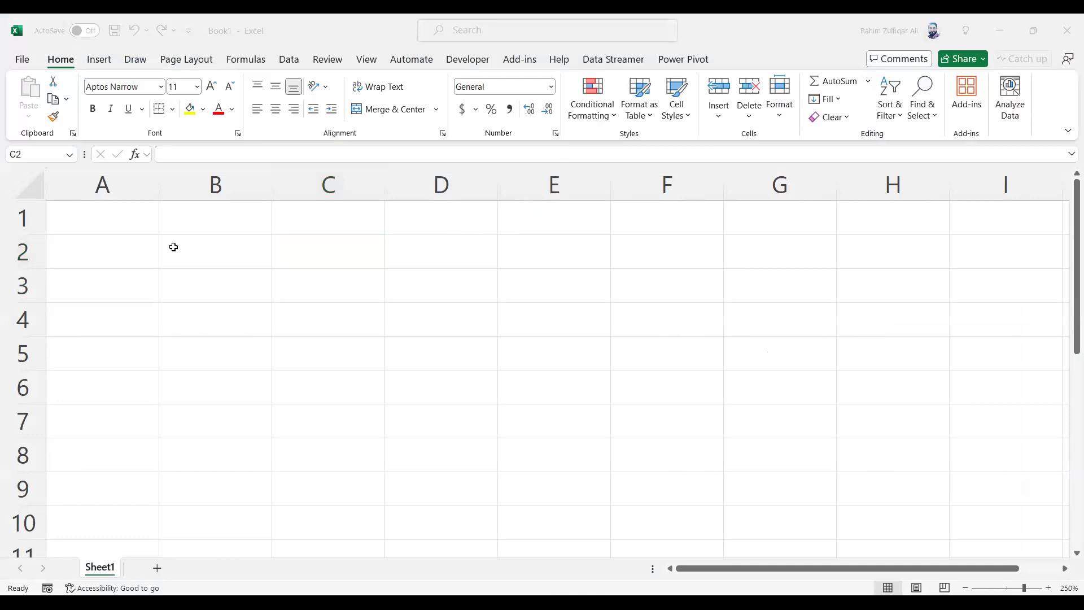
Step: Focus the blank Book1 workbook and select cells C3 and A1
{"action": "left_click", "coordinate": [117, 224]}
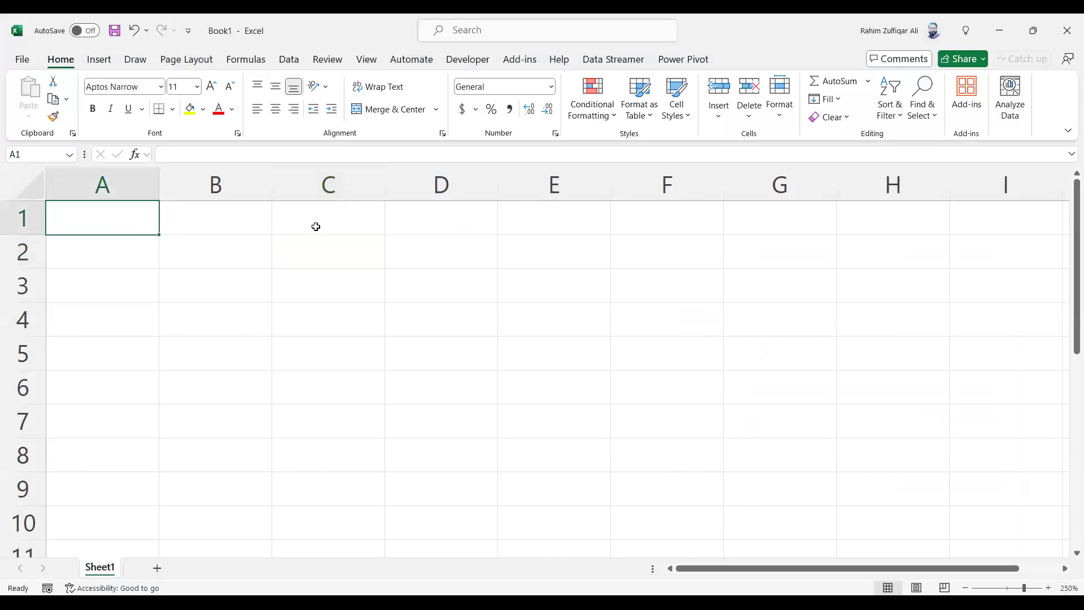
{"action": "left_click", "coordinate": [306, 290]}
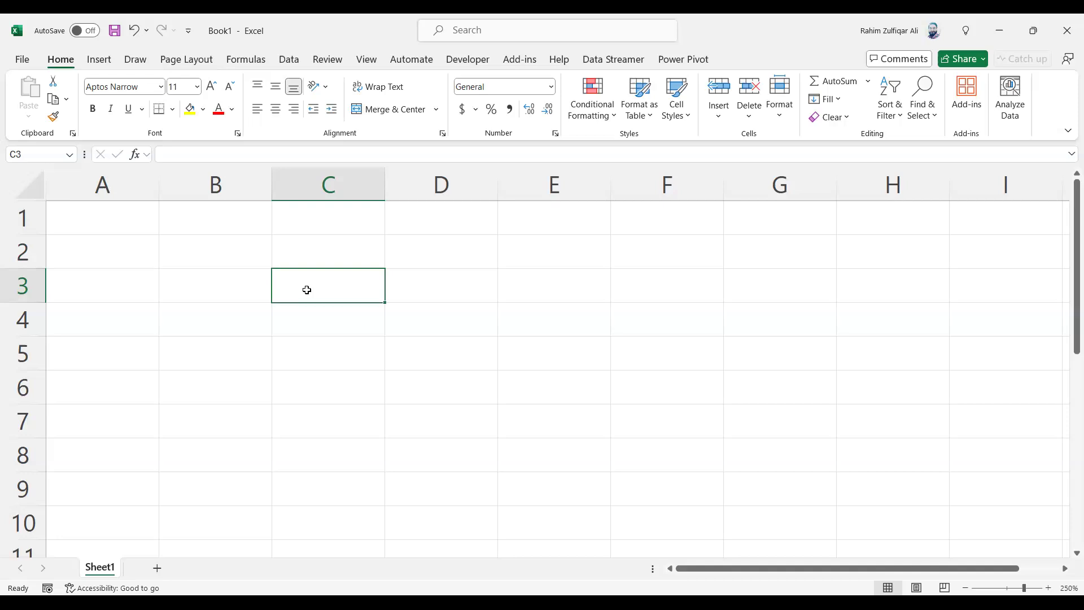
{"action": "left_click", "coordinate": [123, 219]}
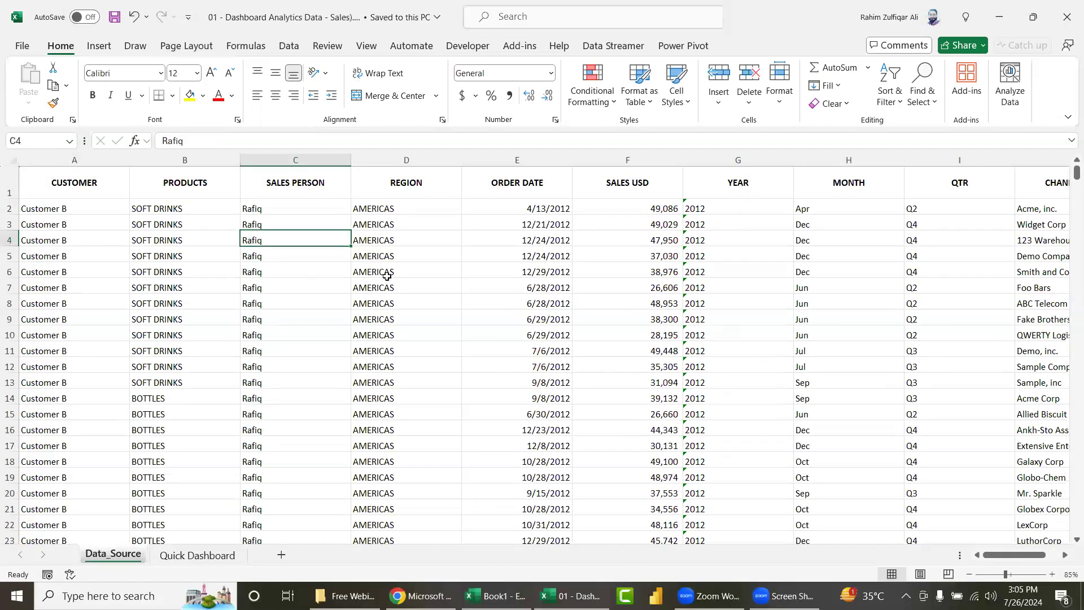
Step: Return Data_Source to cell A1 and bring up the Data ribbon's import and connection tools
{"action": "scroll", "coordinate": [387, 273], "scroll_direction": "up", "scroll_amount": 1}
{"action": "scroll", "coordinate": [387, 276], "scroll_direction": "up", "scroll_amount": 2}
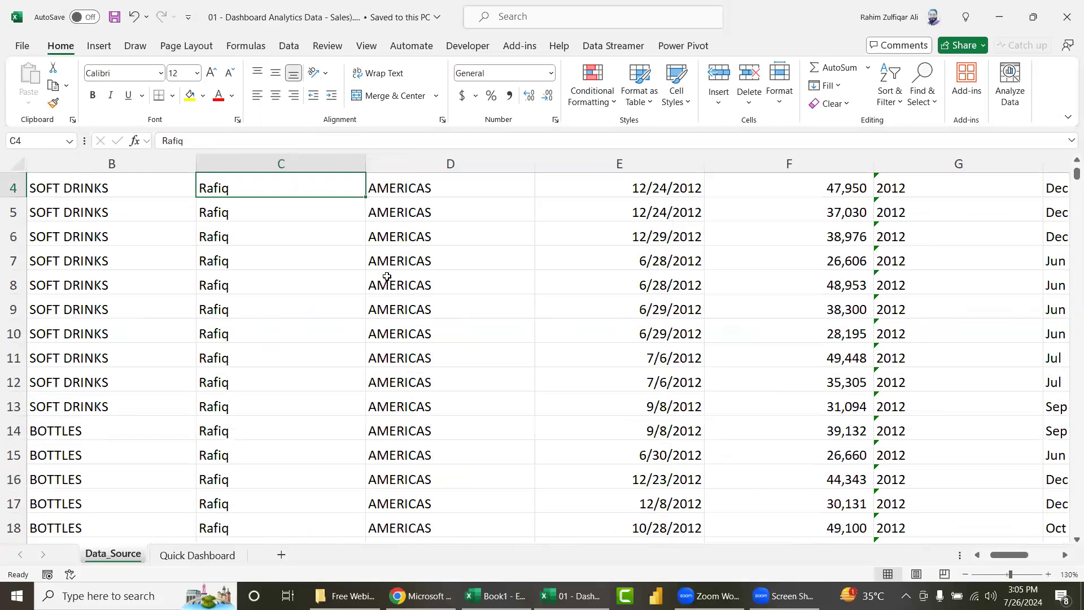
{"action": "key", "text": "ctrl+Home"}
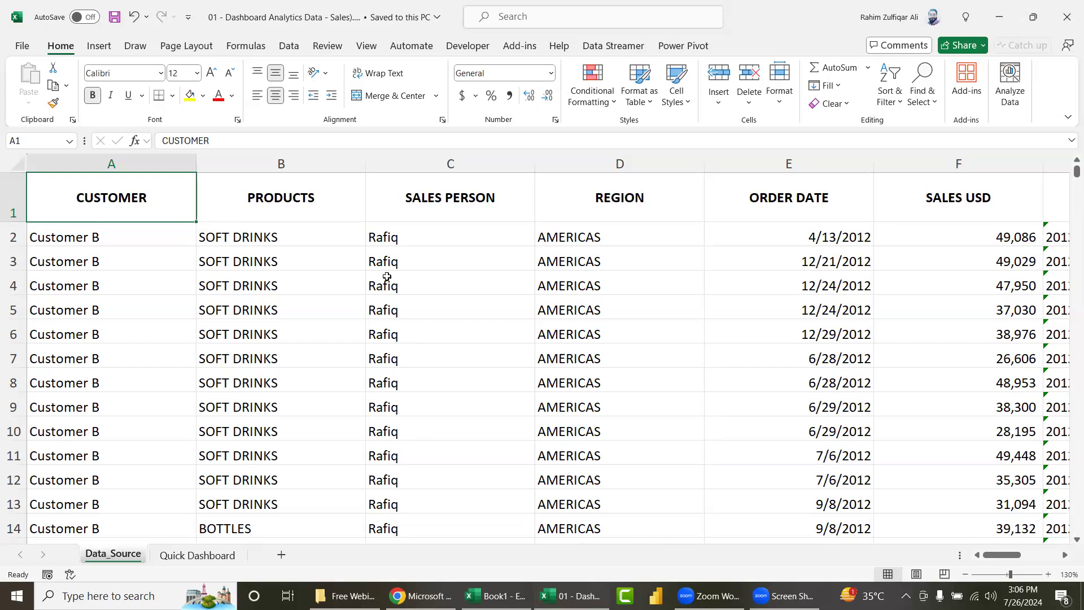
{"action": "left_click", "coordinate": [295, 48]}
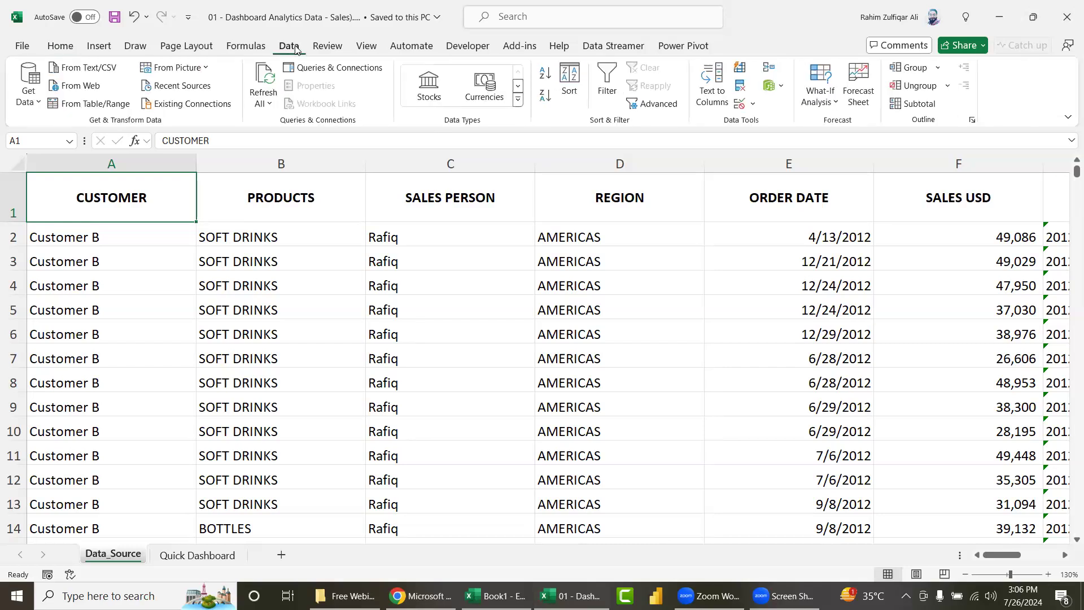
{"action": "left_click", "coordinate": [354, 194]}
{"action": "left_click", "coordinate": [386, 197]}
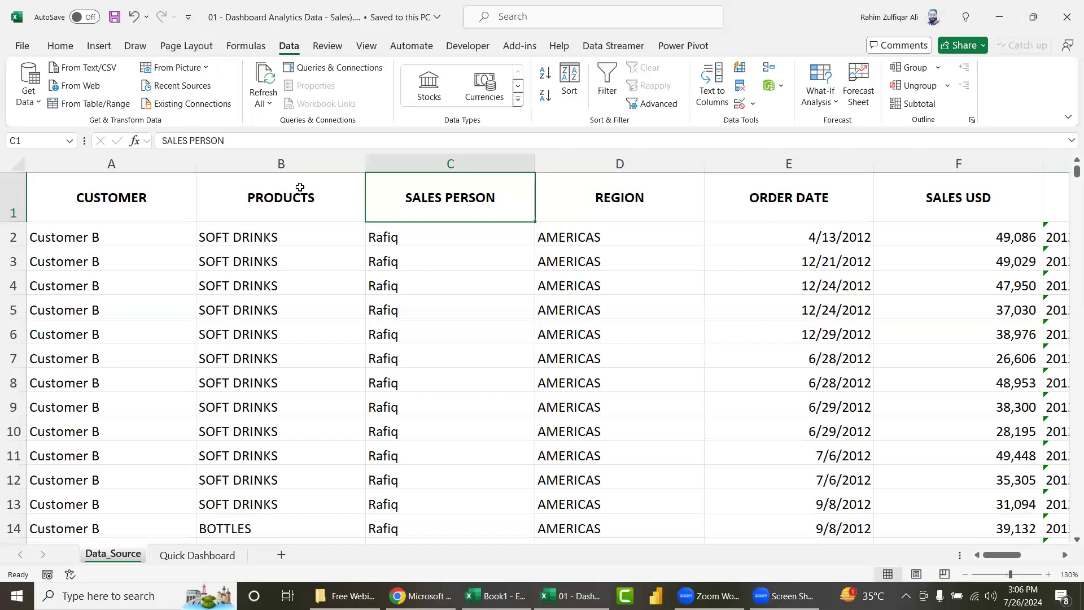
{"action": "key", "text": "Left"}
{"action": "key", "text": "Left"}
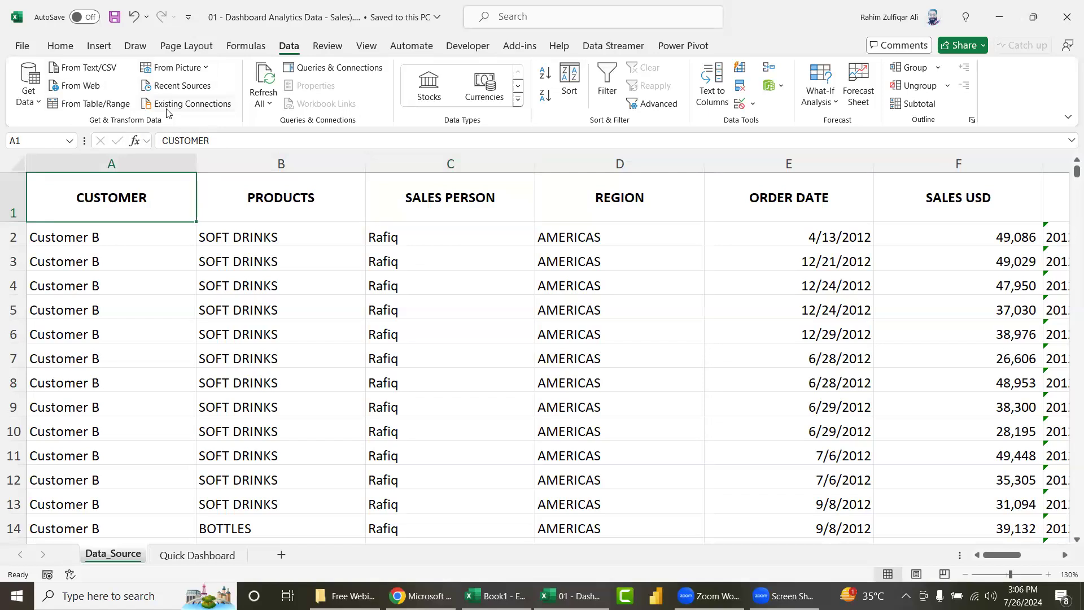
{"action": "left_click", "coordinate": [322, 286]}
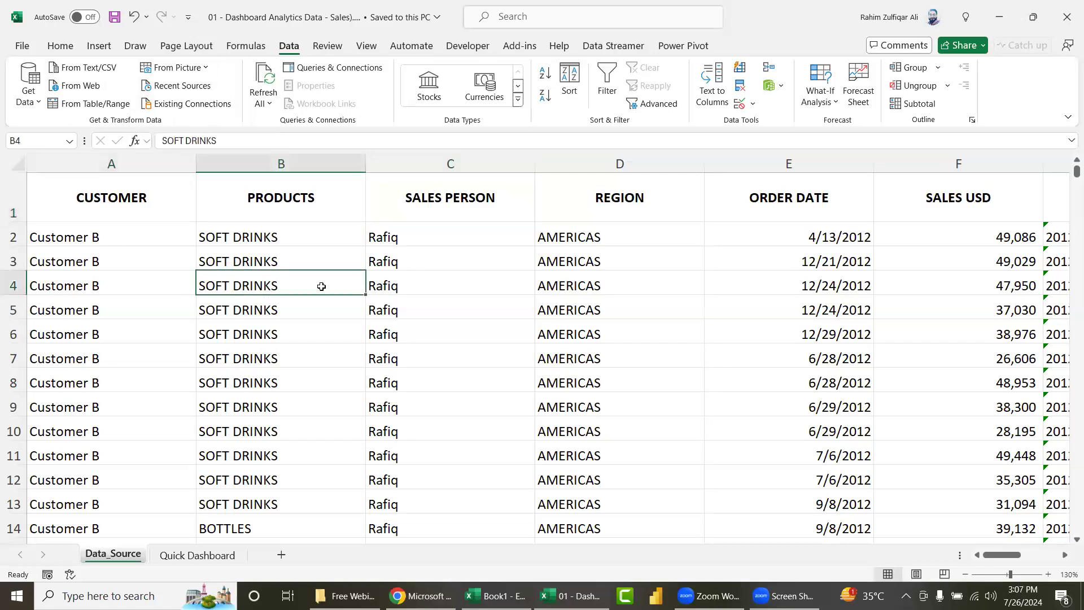
{"action": "scroll", "coordinate": [321, 286], "scroll_direction": "down", "scroll_amount": 1, "text": "ctrl"}
{"action": "scroll", "coordinate": [321, 286], "scroll_direction": "down", "scroll_amount": 1, "text": "ctrl"}
{"action": "scroll", "coordinate": [321, 287], "scroll_direction": "down", "scroll_amount": 1, "text": "ctrl"}
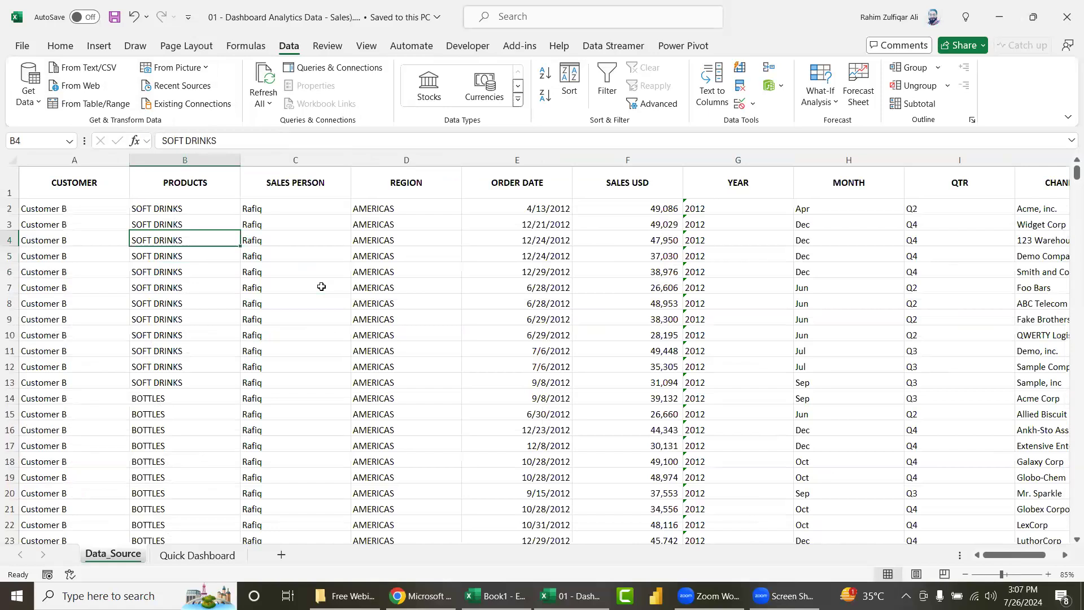
{"action": "scroll", "coordinate": [321, 286], "scroll_direction": "down", "scroll_amount": 1, "text": "ctrl"}
{"action": "scroll", "coordinate": [322, 286], "scroll_direction": "up", "scroll_amount": 3, "text": "ctrl"}
{"action": "scroll", "coordinate": [321, 286], "scroll_direction": "up", "scroll_amount": 1, "text": "ctrl"}
{"action": "key", "text": "ctrl+Home"}
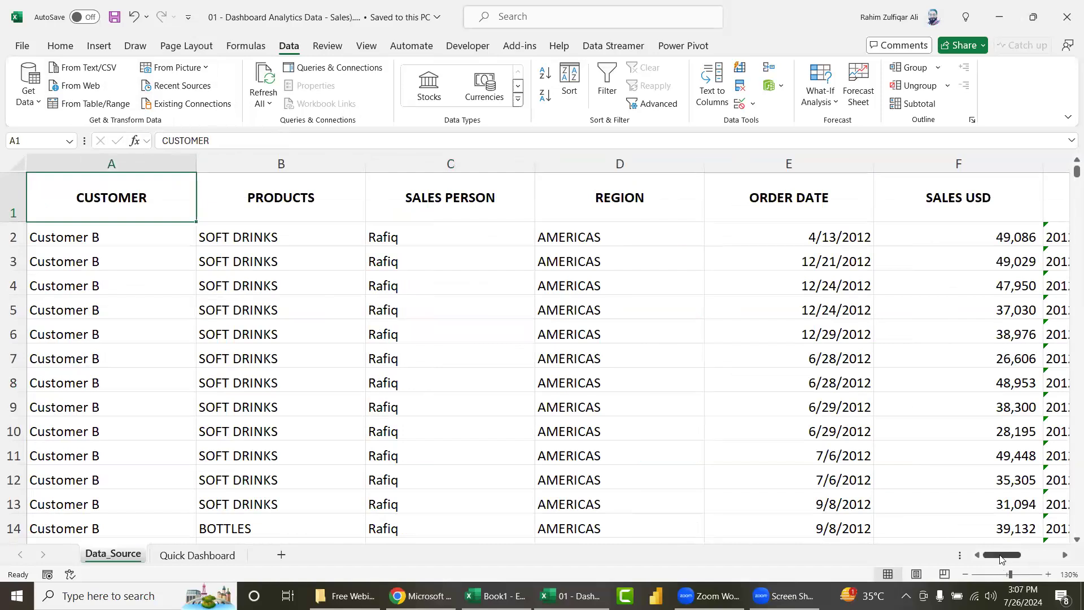
{"action": "mouse_move", "coordinate": [1000, 559]}
{"action": "left_mouse_down"}
{"action": "mouse_move", "coordinate": [988, 571]}
{"action": "mouse_move", "coordinate": [481, 288]}
{"action": "left_mouse_up"}
{"action": "left_click", "coordinate": [319, 253]}
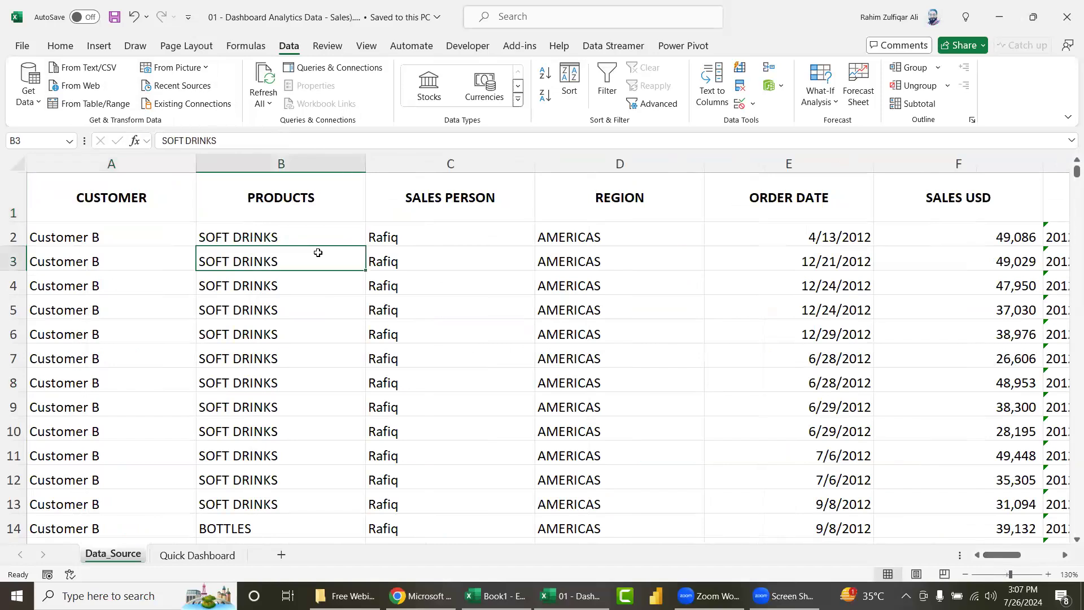
{"action": "scroll", "coordinate": [319, 252], "scroll_direction": "down", "scroll_amount": 2, "text": "ctrl"}
{"action": "left_click", "coordinate": [60, 45]}
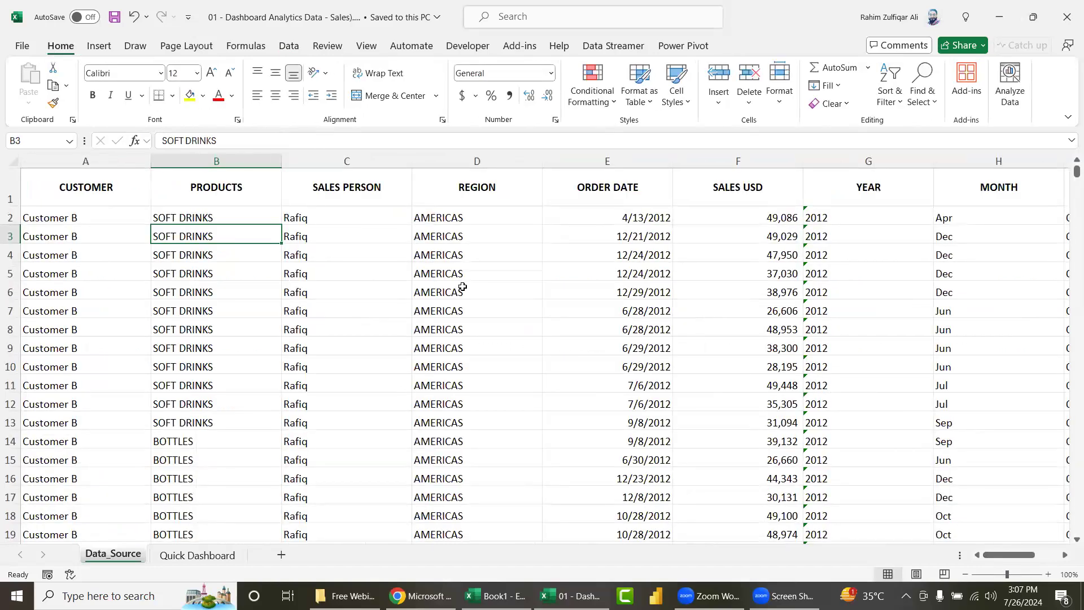
Step: Select the full Data_Source table from A1 through J578 with keyboard shortcuts
{"action": "left_click", "coordinate": [504, 284]}
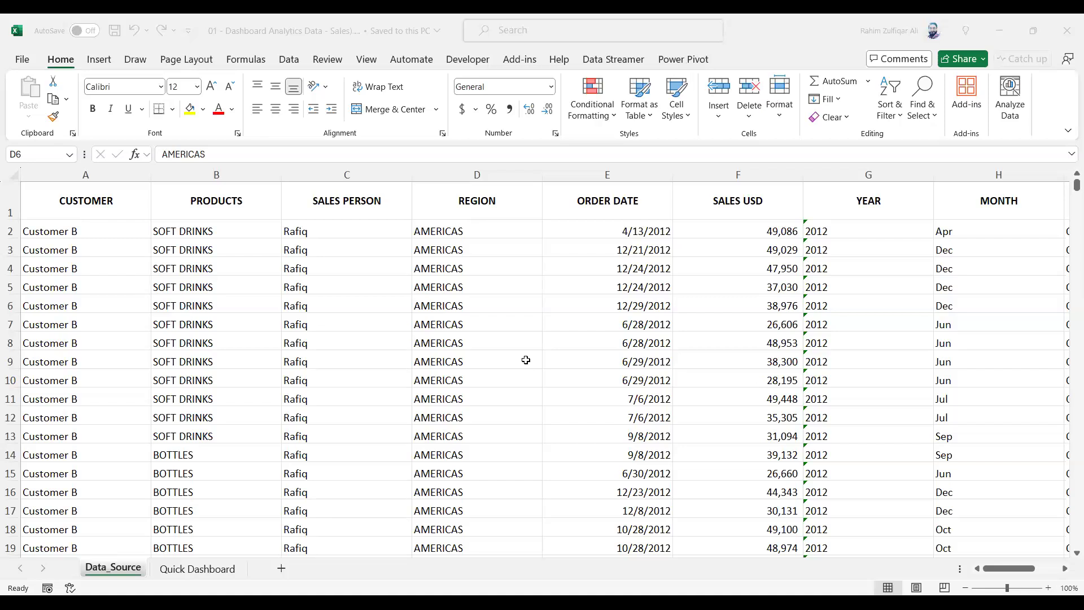
{"action": "left_click", "coordinate": [460, 241]}
{"action": "key", "text": "ctrl+Home"}
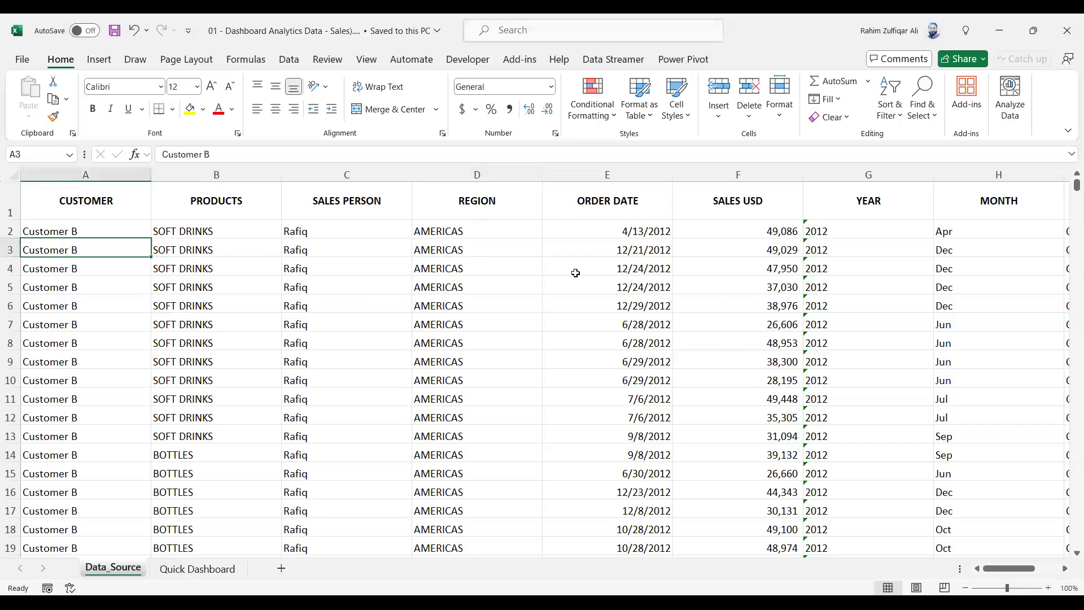
{"action": "key", "text": "ctrl+shift+Right"}
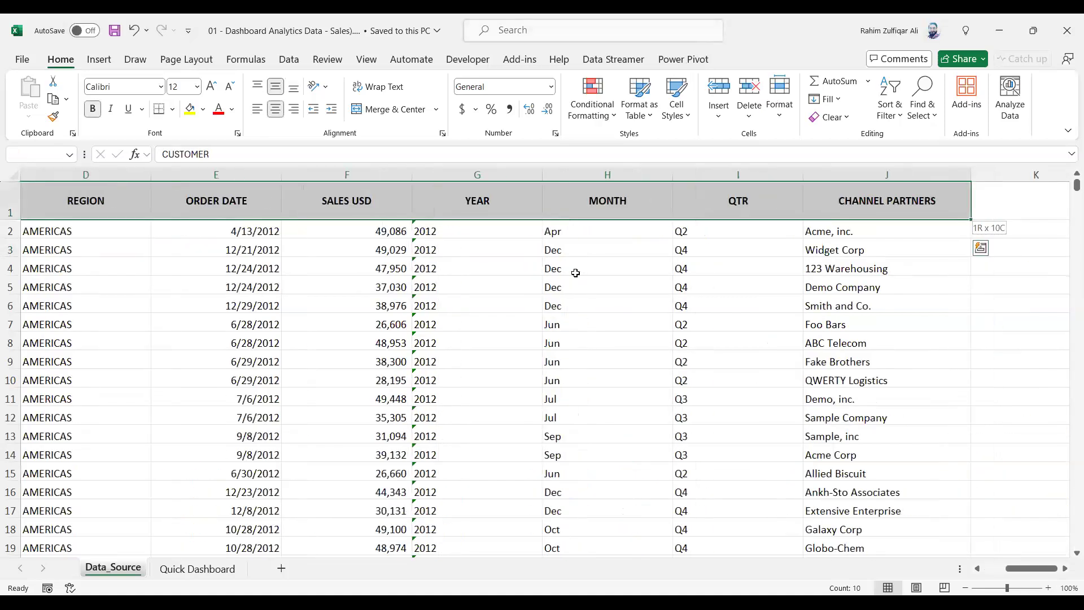
{"action": "key", "text": "ctrl+shift+Down"}
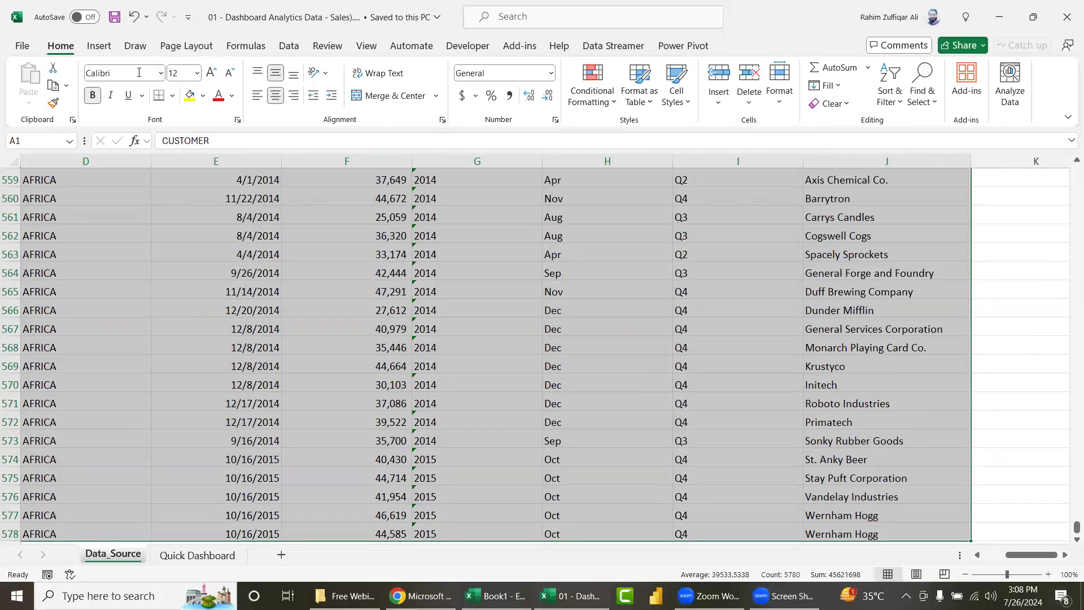
Step: Run Analyze Data and insert the PivotChart from the YEAR 2012 sales outliers insight
{"action": "left_click", "coordinate": [1009, 82]}
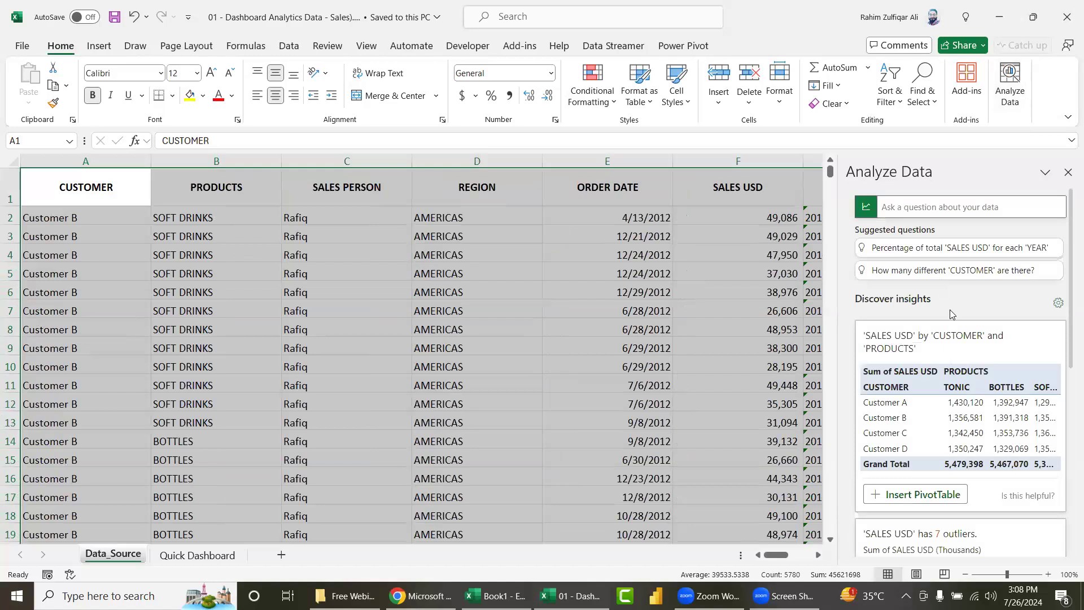
{"action": "scroll", "coordinate": [950, 309], "scroll_direction": "down", "scroll_amount": 3}
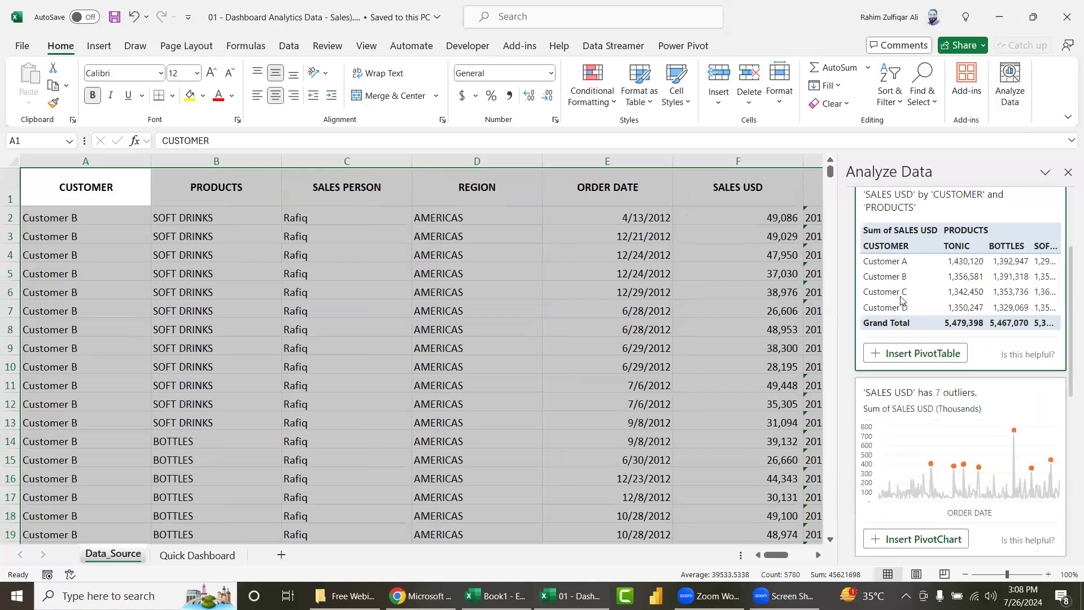
{"action": "scroll", "coordinate": [901, 299], "scroll_direction": "down", "scroll_amount": 2}
{"action": "scroll", "coordinate": [902, 305], "scroll_direction": "down", "scroll_amount": 4}
{"action": "scroll", "coordinate": [903, 310], "scroll_direction": "down", "scroll_amount": 3}
{"action": "scroll", "coordinate": [904, 321], "scroll_direction": "down", "scroll_amount": 1}
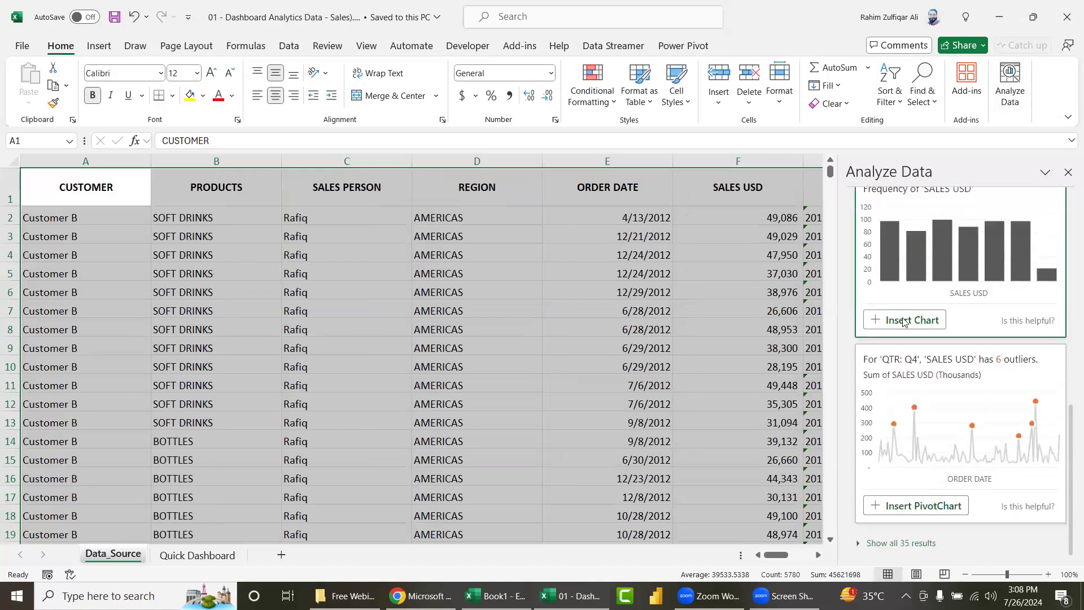
{"action": "scroll", "coordinate": [926, 389], "scroll_direction": "down", "scroll_amount": 1}
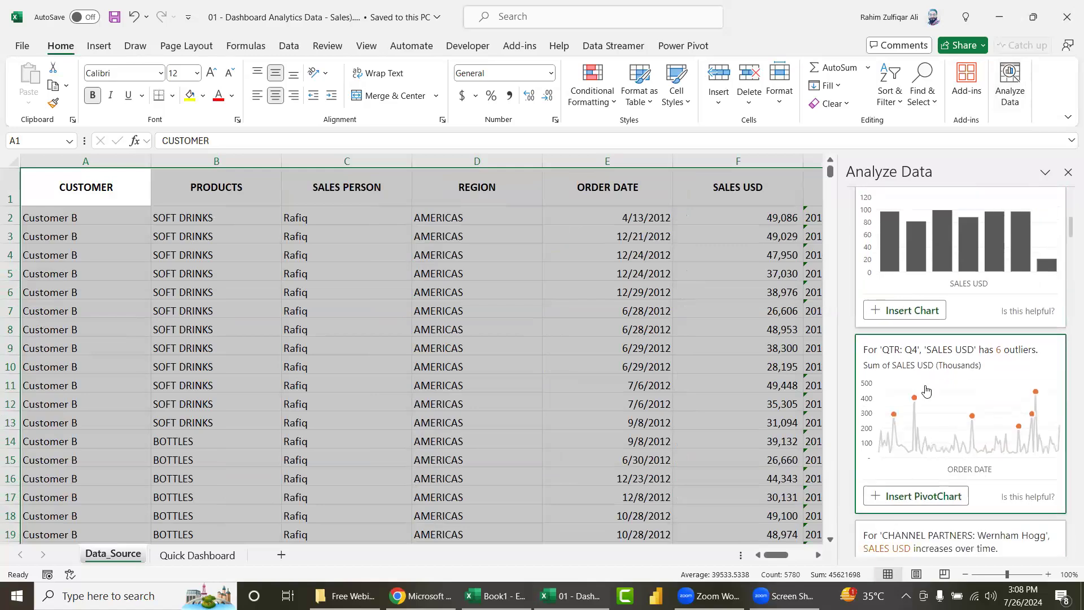
{"action": "scroll", "coordinate": [926, 390], "scroll_direction": "down", "scroll_amount": 3}
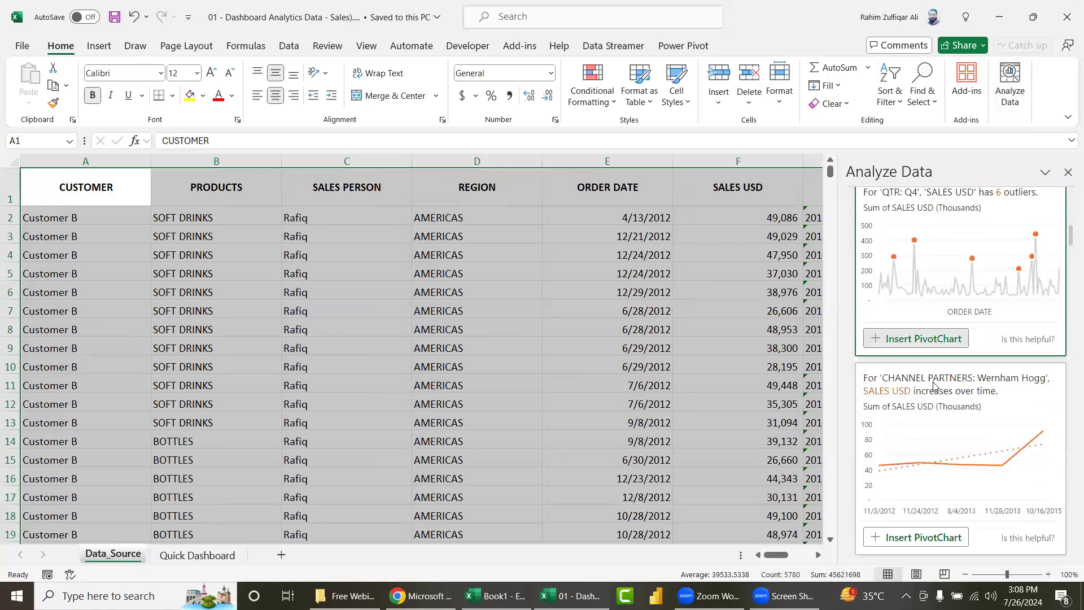
{"action": "scroll", "coordinate": [933, 386], "scroll_direction": "down", "scroll_amount": 4}
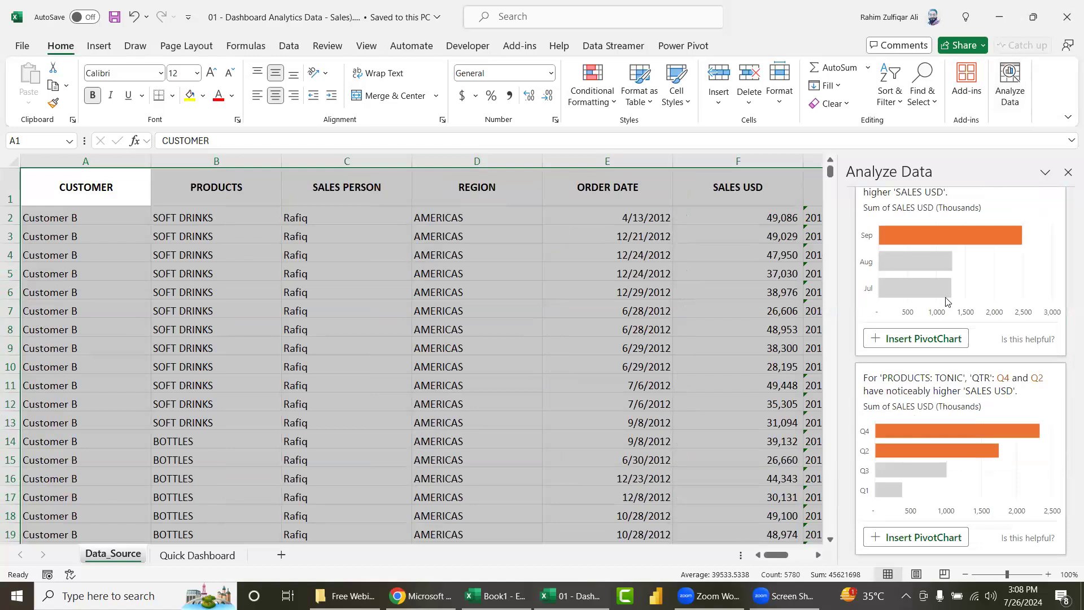
{"action": "scroll", "coordinate": [940, 387], "scroll_direction": "down", "scroll_amount": 3}
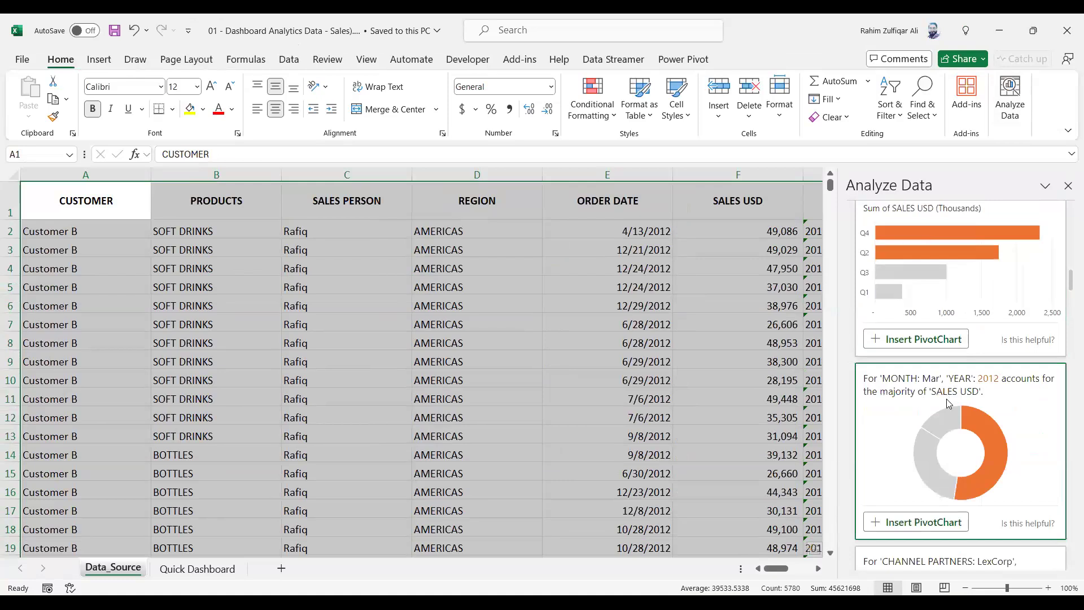
{"action": "scroll", "coordinate": [947, 399], "scroll_direction": "down", "scroll_amount": 2}
{"action": "scroll", "coordinate": [947, 399], "scroll_direction": "down", "scroll_amount": 2}
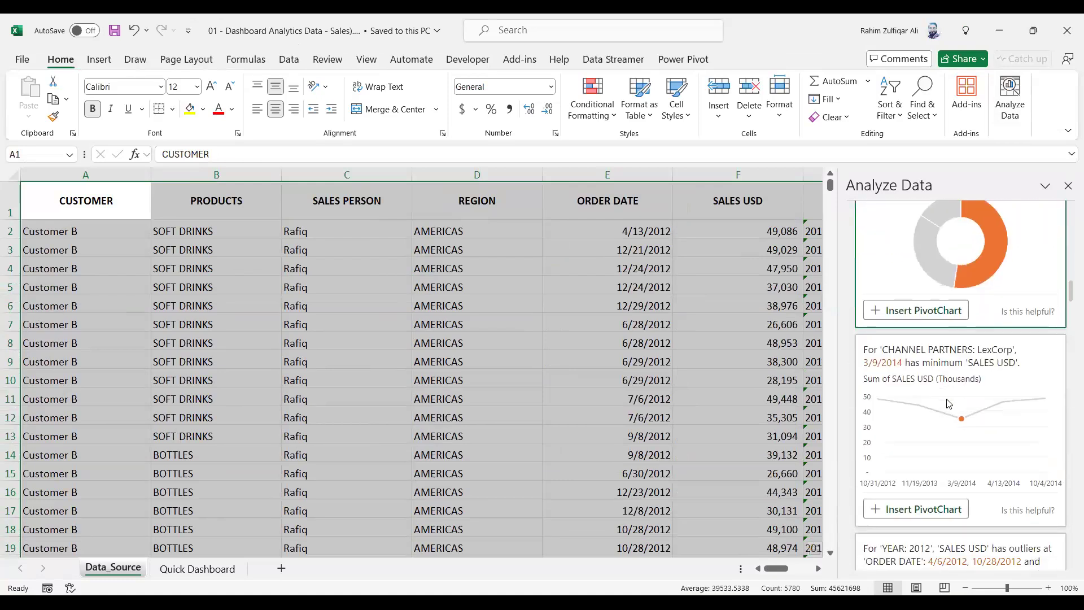
{"action": "scroll", "coordinate": [949, 403], "scroll_direction": "down", "scroll_amount": 2}
{"action": "scroll", "coordinate": [949, 403], "scroll_direction": "down", "scroll_amount": 1}
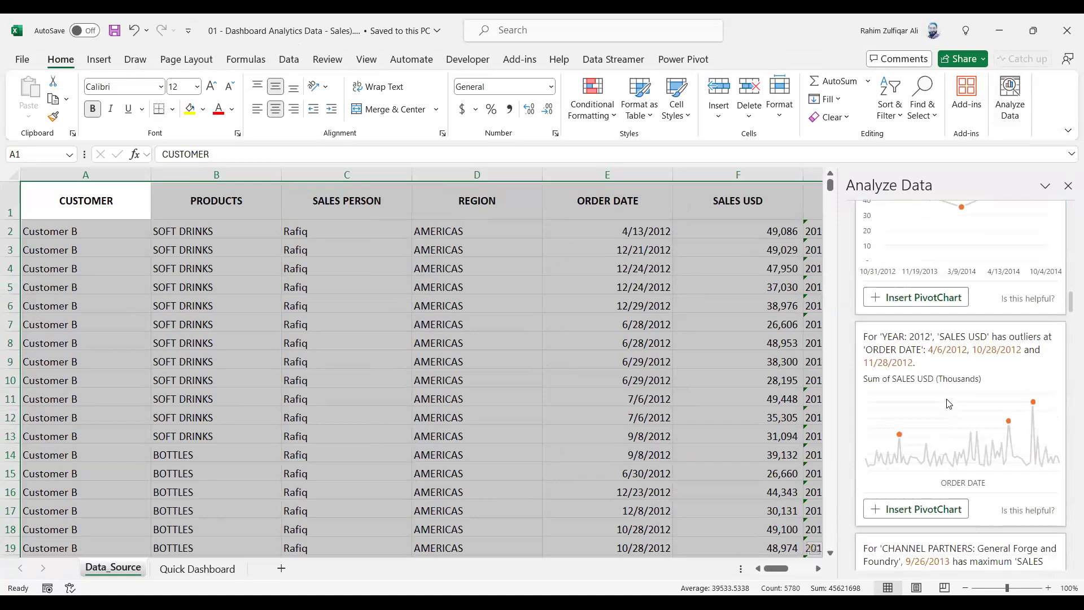
{"action": "scroll", "coordinate": [949, 403], "scroll_direction": "down", "scroll_amount": 1}
{"action": "scroll", "coordinate": [937, 372], "scroll_direction": "down", "scroll_amount": 2}
{"action": "scroll", "coordinate": [923, 342], "scroll_direction": "up", "scroll_amount": 2}
{"action": "scroll", "coordinate": [922, 342], "scroll_direction": "up", "scroll_amount": 2}
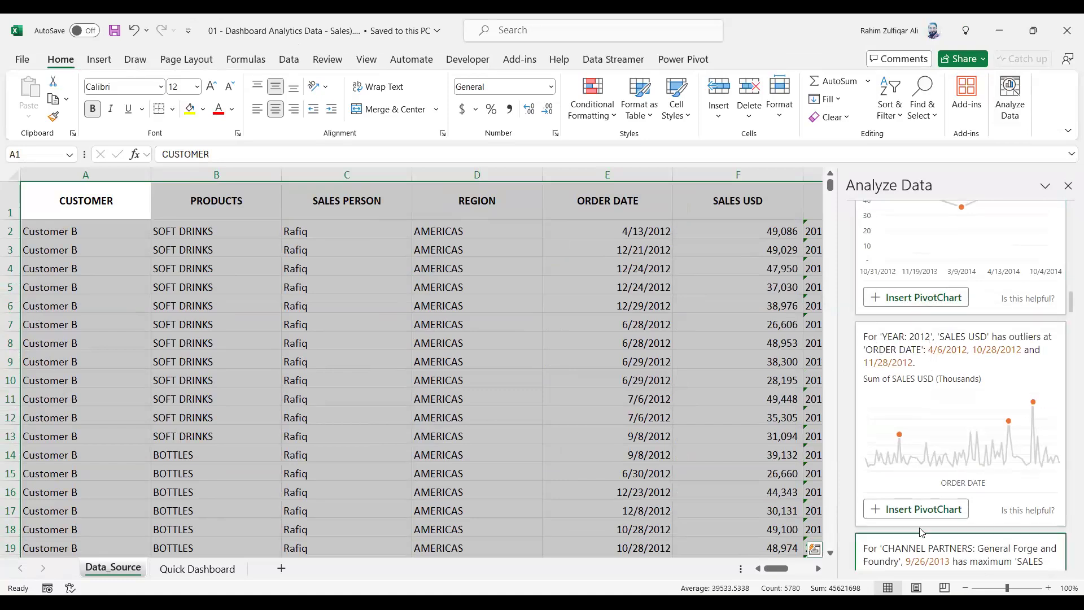
{"action": "left_click", "coordinate": [914, 509]}
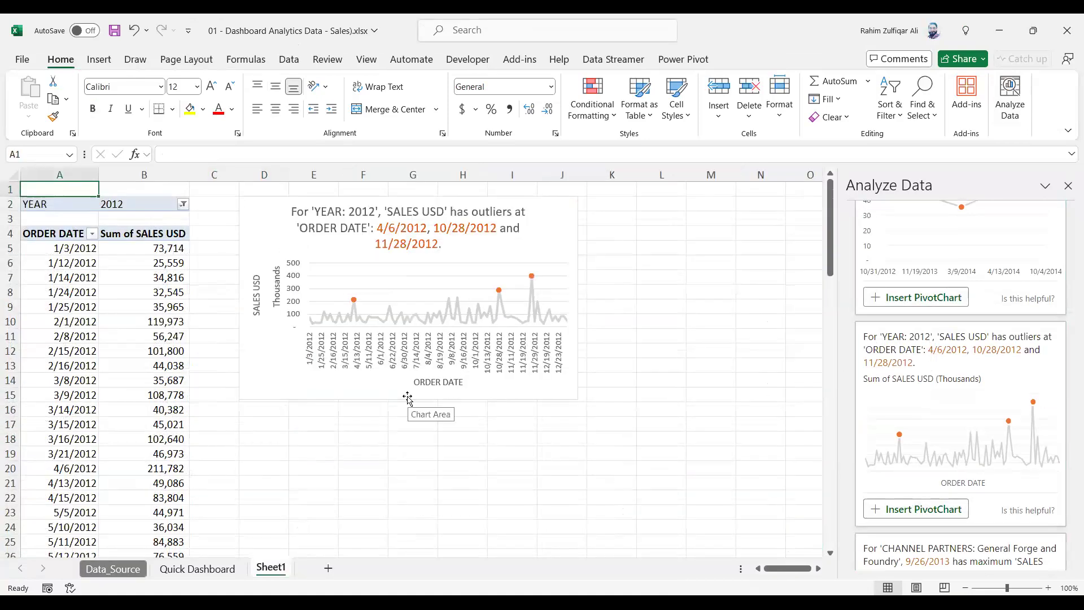
{"action": "left_click", "coordinate": [151, 264]}
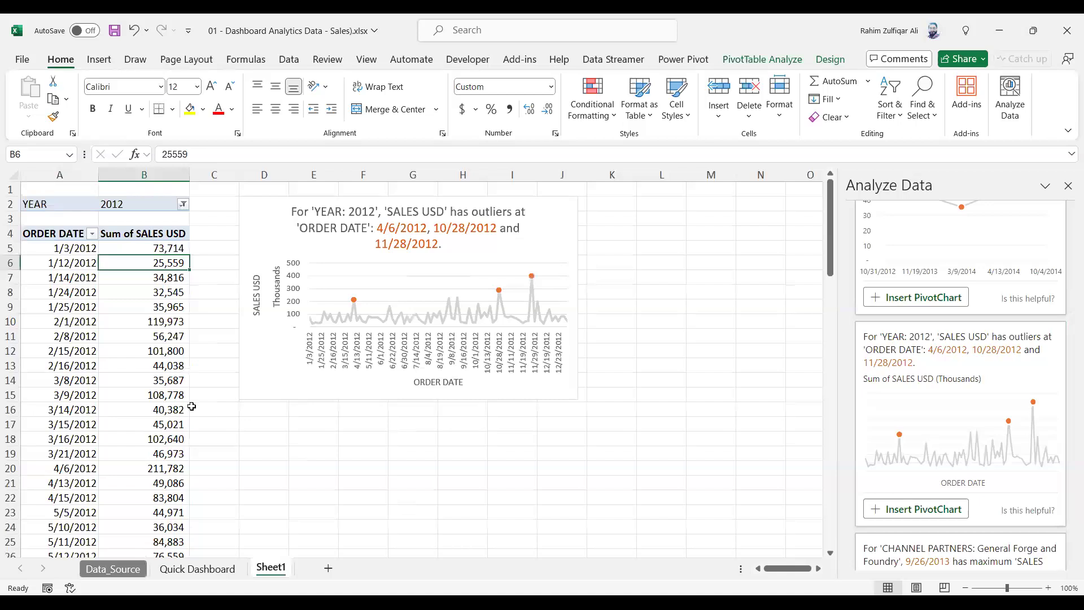
{"action": "scroll", "coordinate": [192, 407], "scroll_direction": "up", "scroll_amount": 1}
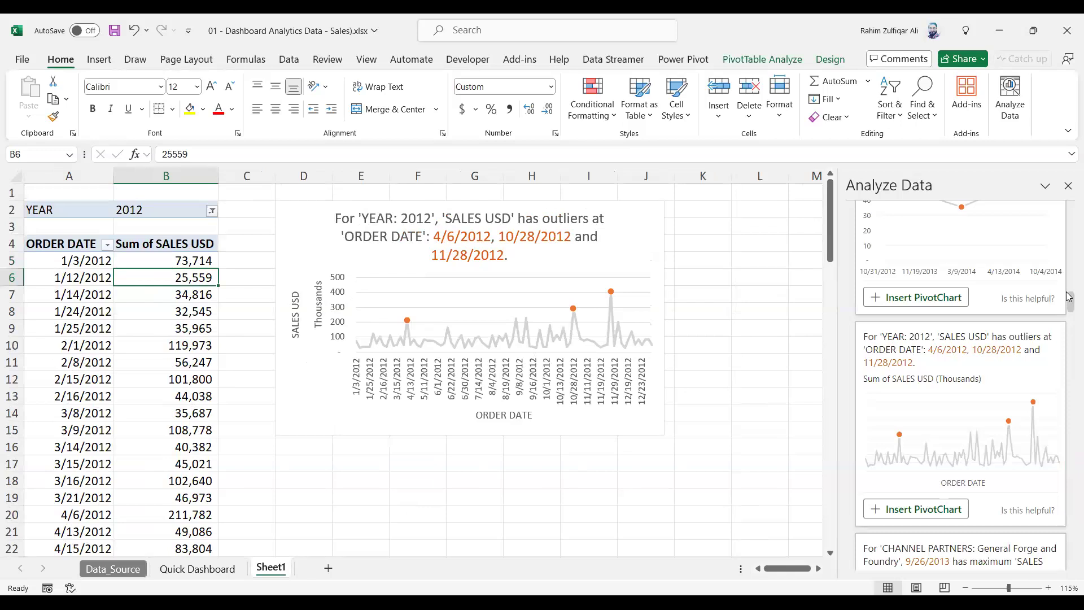
{"action": "left_click_drag", "start_coordinate": [1069, 303], "coordinate": [1069, 211]}
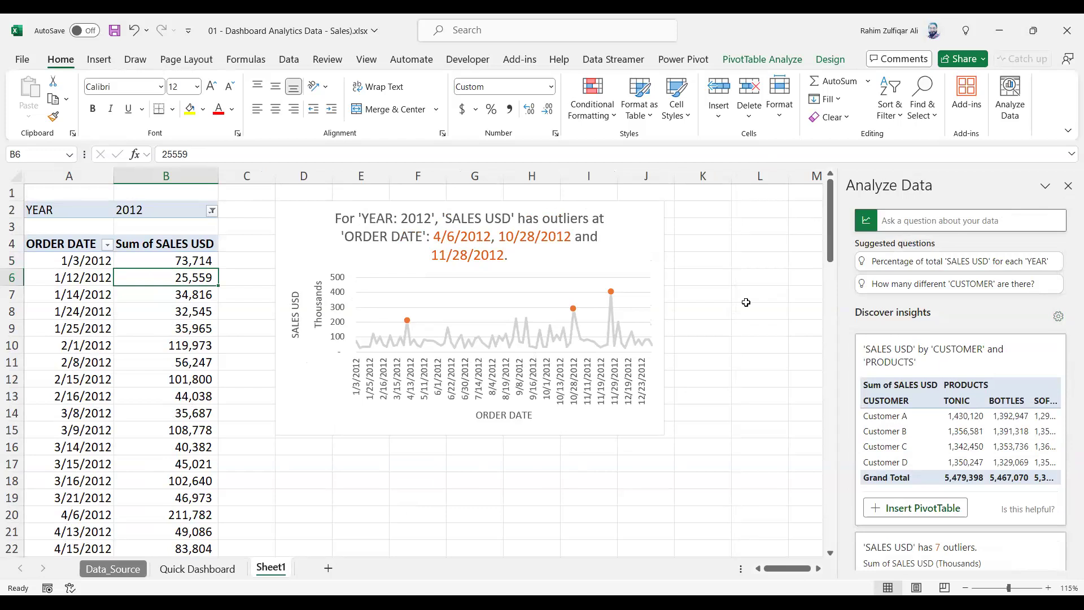
Step: Ask Analyze Data for the bottom 3 CHANNEL PARTNERS by SALES USD
{"action": "left_click", "coordinate": [917, 219]}
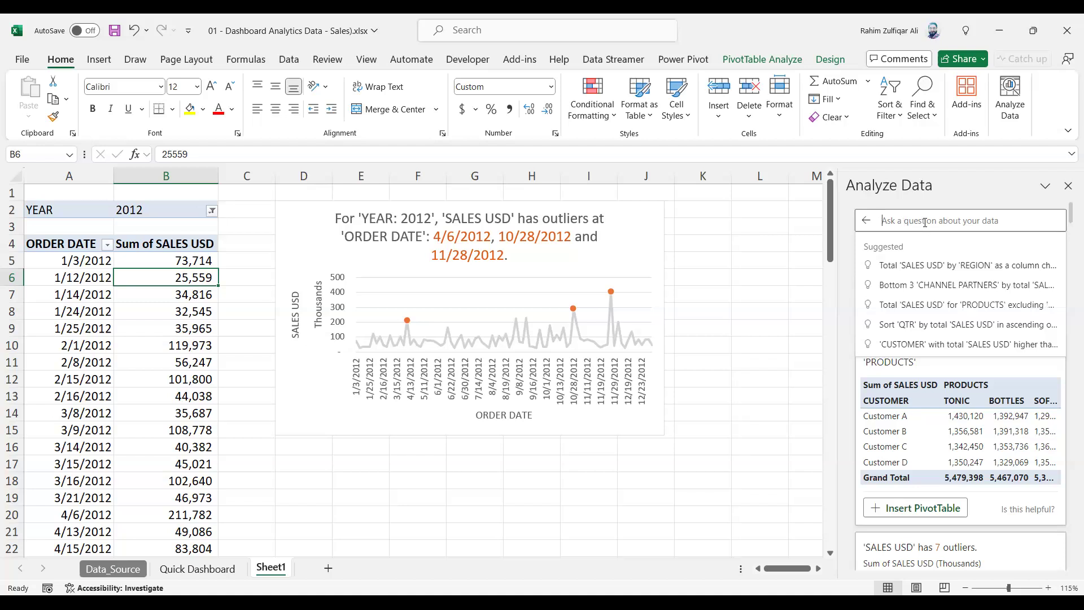
{"action": "scroll", "coordinate": [986, 421], "scroll_direction": "down", "scroll_amount": 3}
{"action": "scroll", "coordinate": [986, 421], "scroll_direction": "down", "scroll_amount": 3}
{"action": "scroll", "coordinate": [986, 420], "scroll_direction": "down", "scroll_amount": 3}
{"action": "scroll", "coordinate": [986, 420], "scroll_direction": "down", "scroll_amount": 3}
{"action": "scroll", "coordinate": [985, 417], "scroll_direction": "up", "scroll_amount": 3}
{"action": "scroll", "coordinate": [984, 417], "scroll_direction": "up", "scroll_amount": 3}
{"action": "scroll", "coordinate": [984, 416], "scroll_direction": "up", "scroll_amount": 3}
{"action": "scroll", "coordinate": [984, 417], "scroll_direction": "up", "scroll_amount": 3}
{"action": "left_click", "coordinate": [935, 286]}
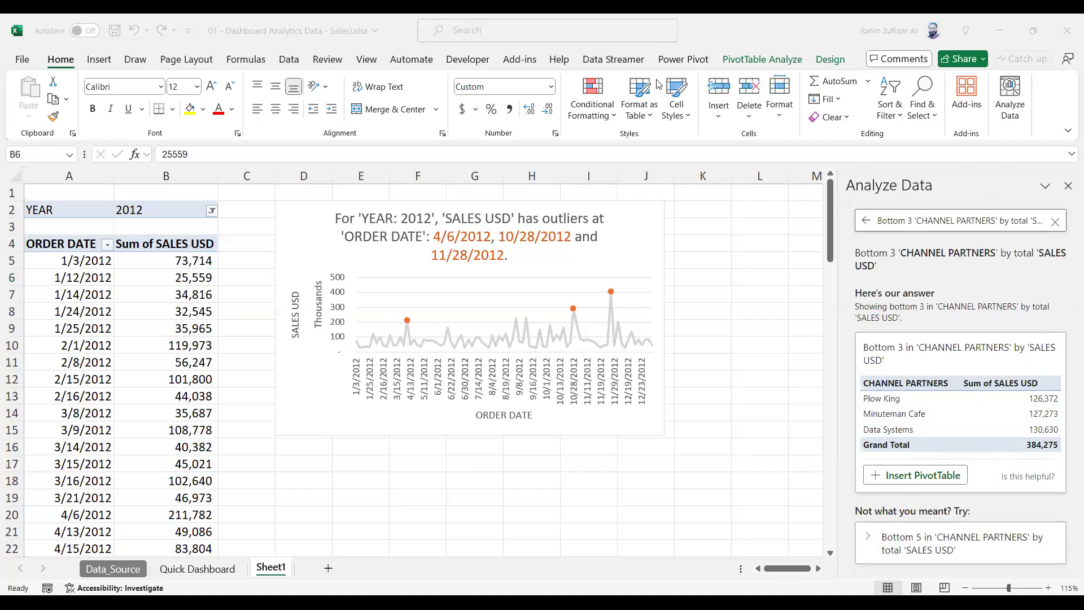
Step: Select sales values in the PivotTable, then return to the Data_Source sheet
{"action": "left_click", "coordinate": [148, 293]}
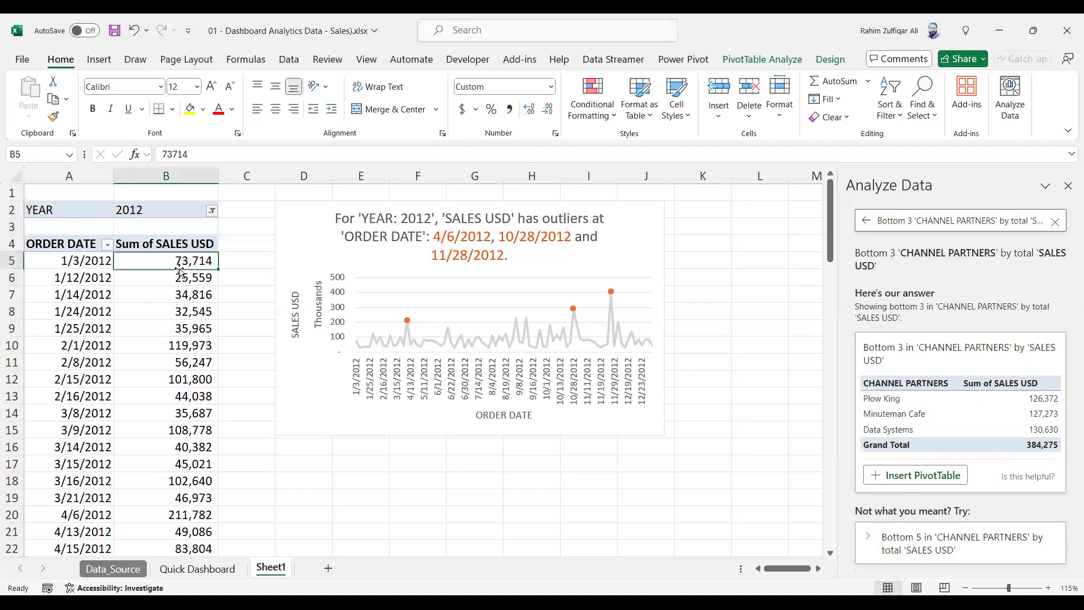
{"action": "mouse_move", "coordinate": [195, 293]}
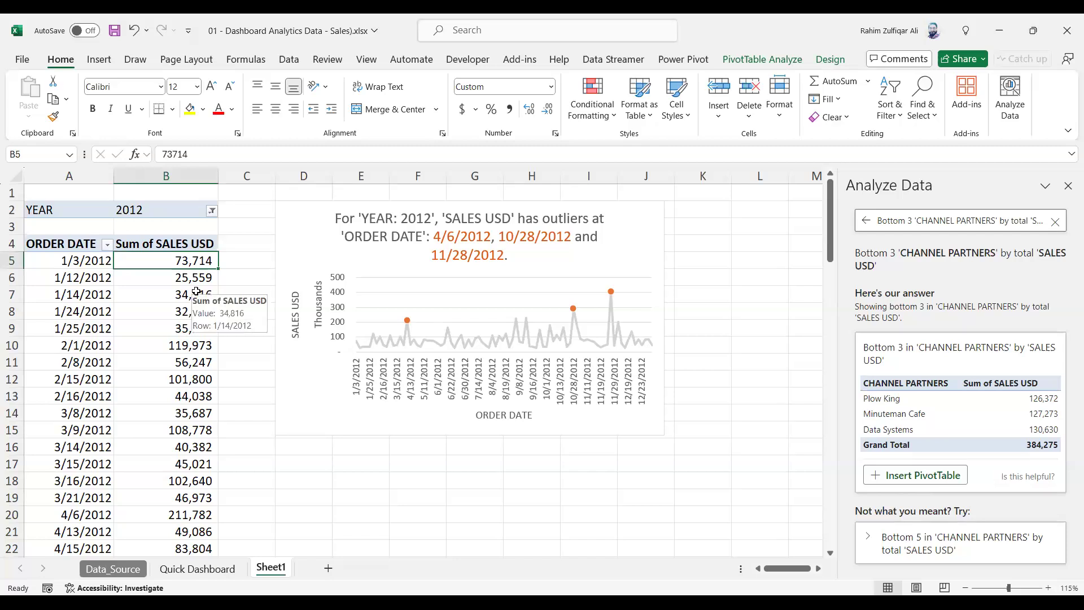
{"action": "left_click", "coordinate": [153, 345]}
{"action": "left_click", "coordinate": [159, 294]}
{"action": "left_click", "coordinate": [162, 256]}
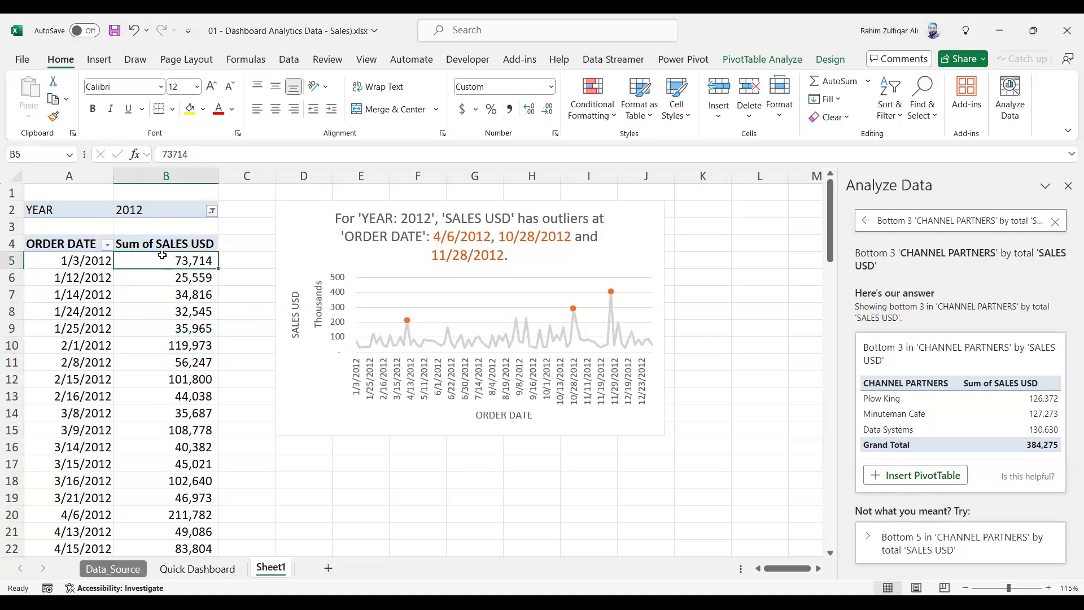
{"action": "left_click", "coordinate": [144, 359]}
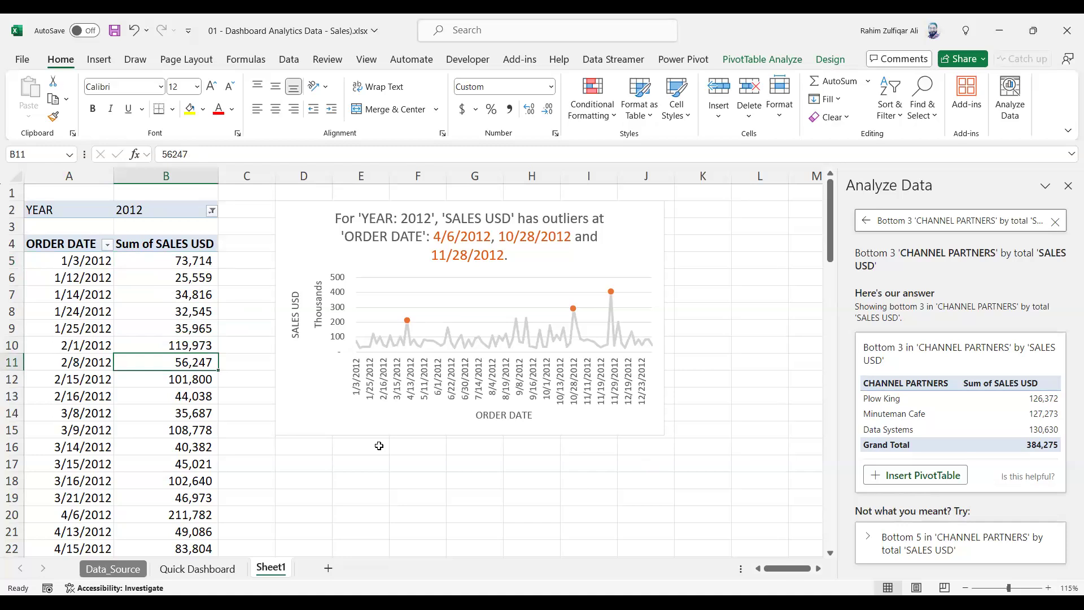
{"action": "key", "text": "ctrl+Page_Up"}
{"action": "key", "text": "ctrl+Page_Up"}
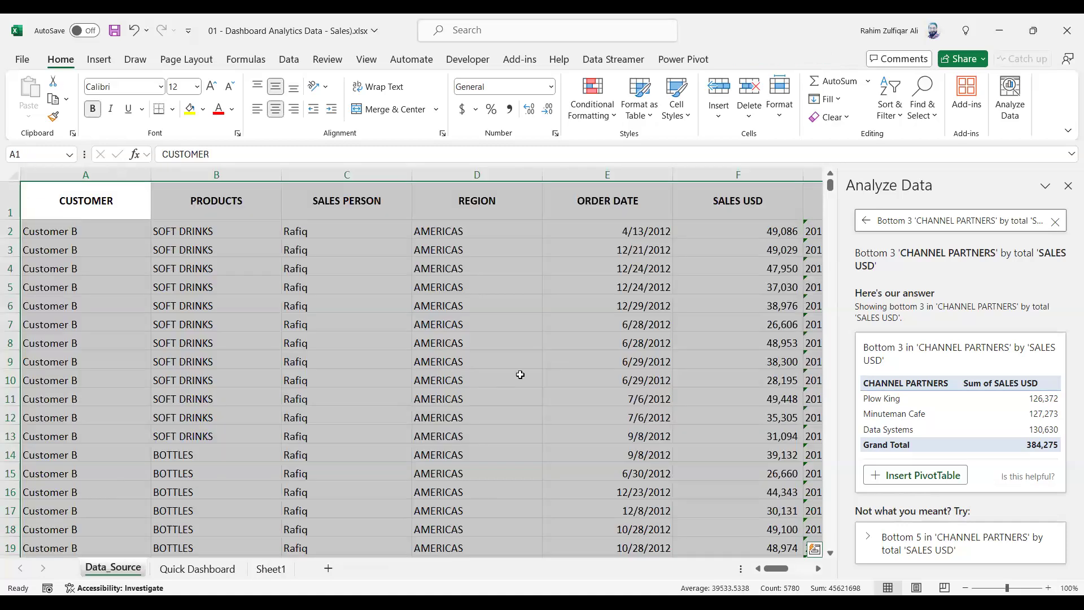
{"action": "left_click", "coordinate": [520, 374]}
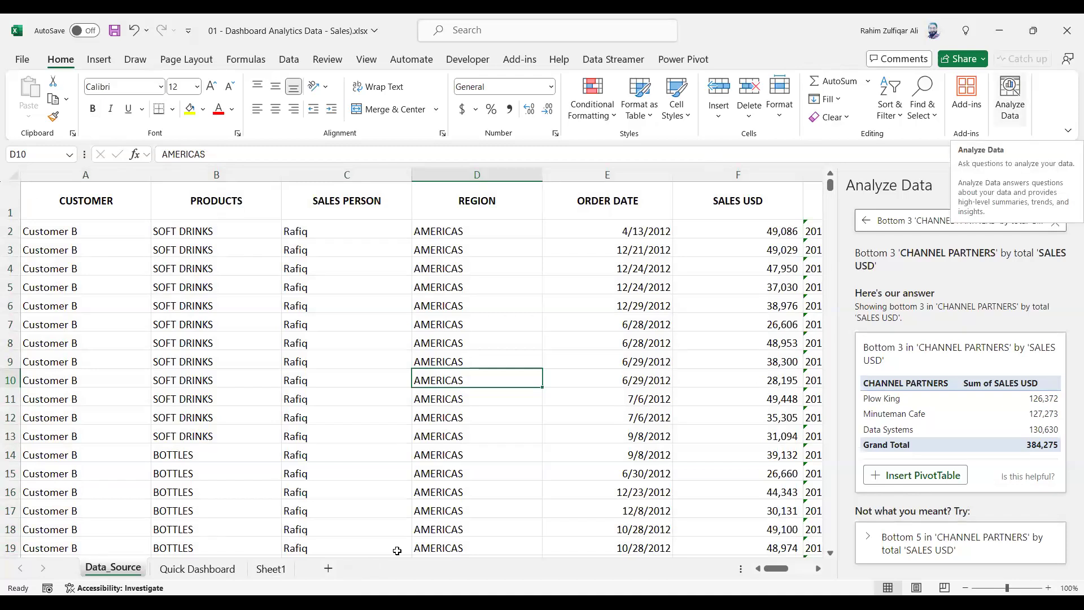
{"action": "left_click", "coordinate": [492, 297]}
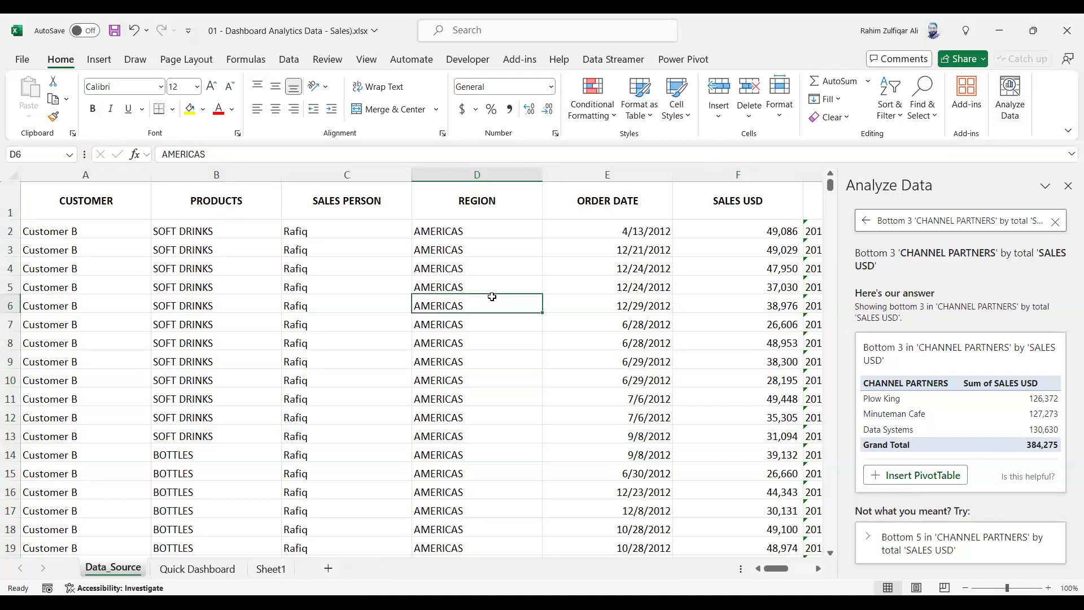
{"action": "left_click", "coordinate": [462, 411]}
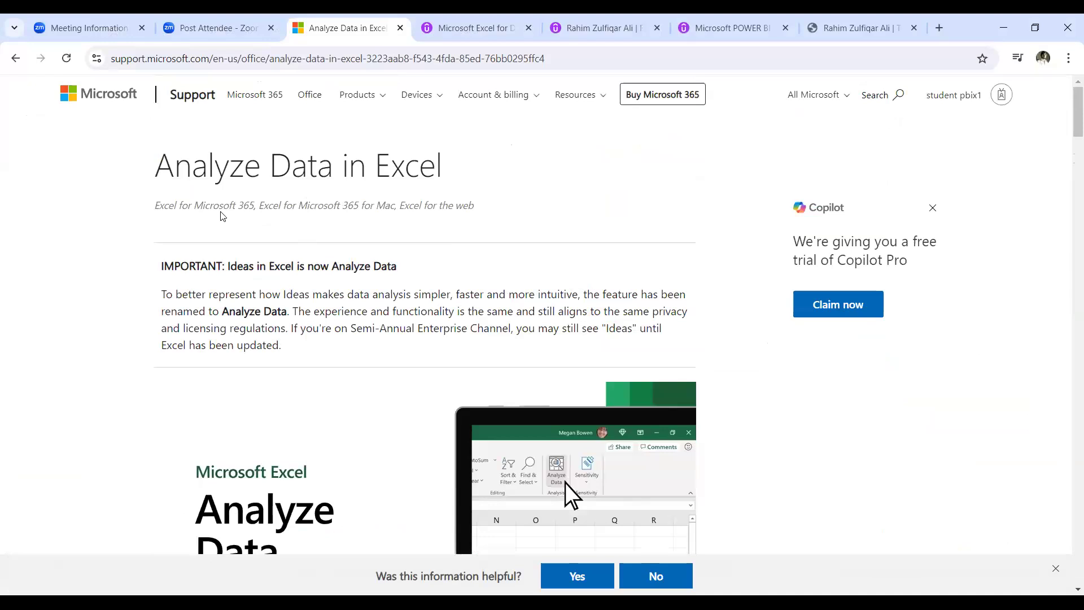
Step: Highlight the article title 'Analyze Data in Excel' and the Microsoft 365 subtitle note
{"action": "left_click_drag", "start_coordinate": [155, 205], "coordinate": [256, 202]}
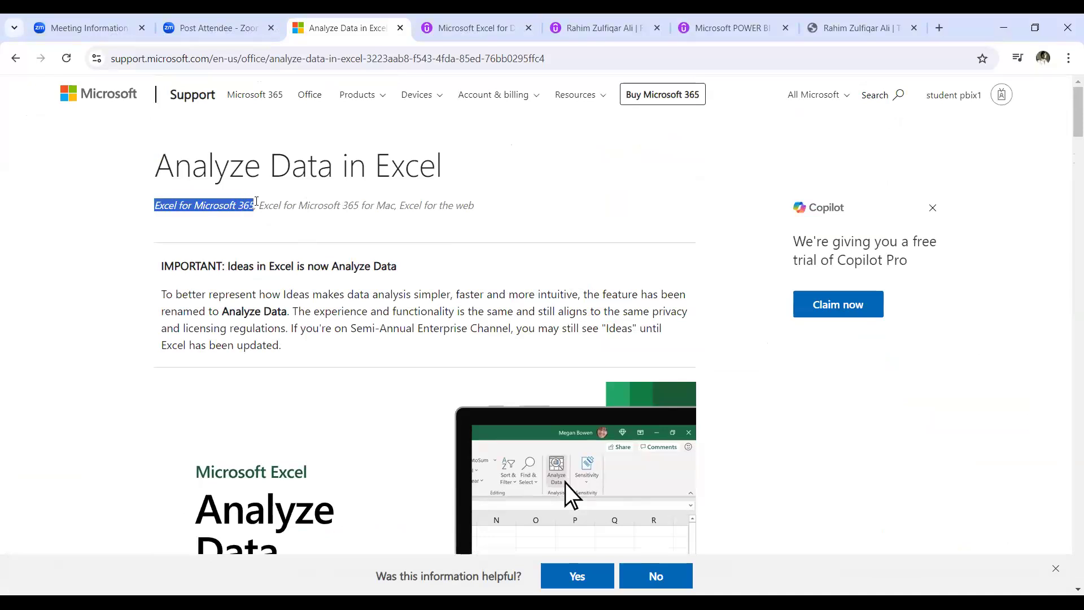
{"action": "left_click", "coordinate": [224, 179]}
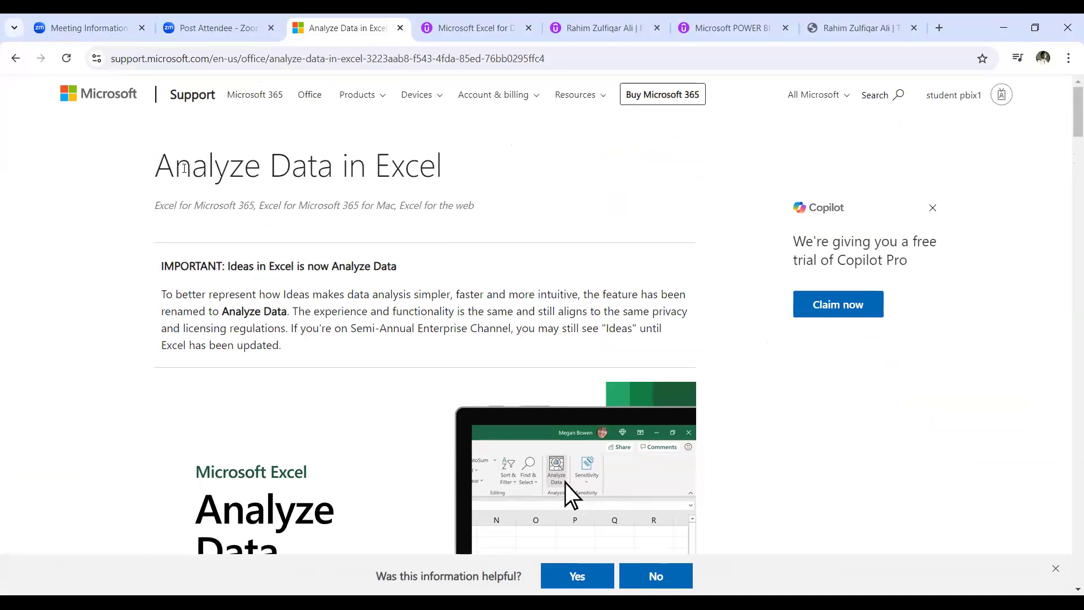
{"action": "left_click_drag", "start_coordinate": [150, 170], "coordinate": [443, 174]}
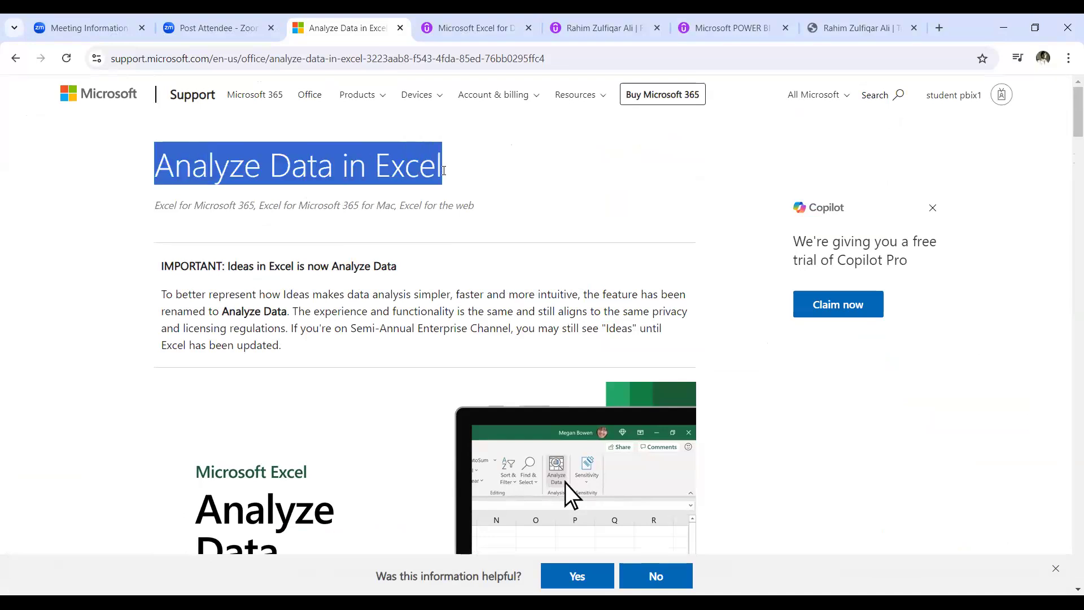
{"action": "left_click", "coordinate": [237, 230]}
{"action": "left_click_drag", "start_coordinate": [192, 206], "coordinate": [253, 209]}
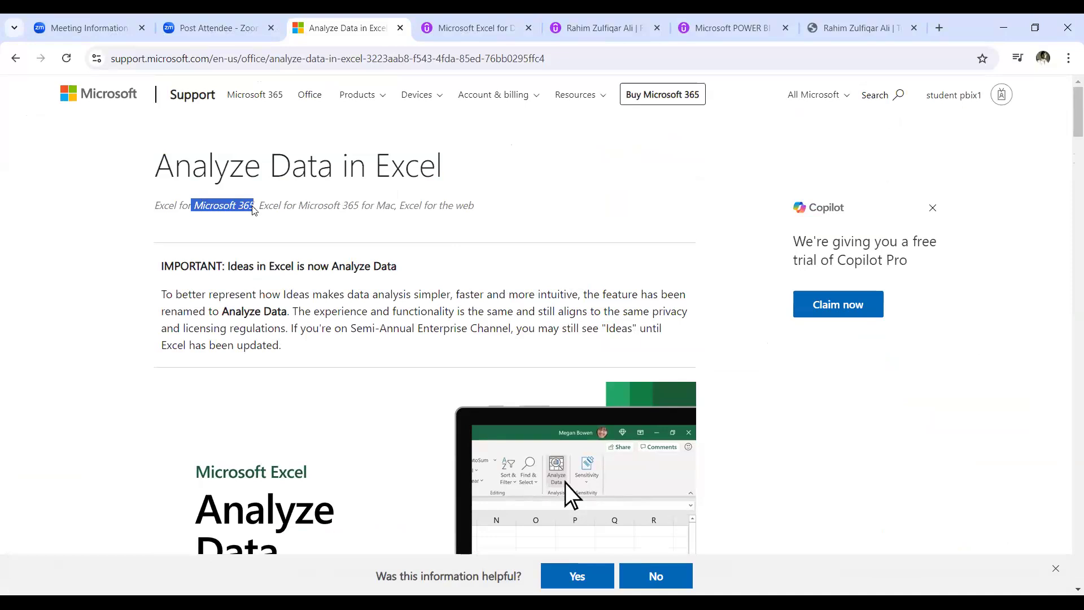
{"action": "left_click", "coordinate": [308, 357]}
Step: Scroll through the whole Analyze Data support article to the end and back to the top
{"action": "scroll", "coordinate": [307, 358], "scroll_direction": "down", "scroll_amount": 5}
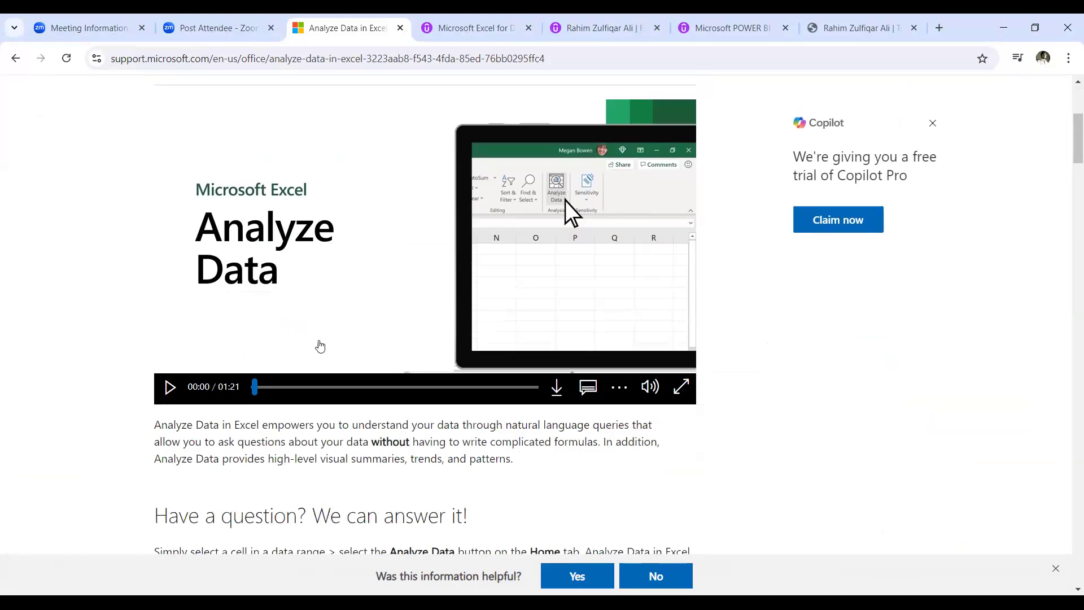
{"action": "scroll", "coordinate": [316, 347], "scroll_direction": "down", "scroll_amount": 4}
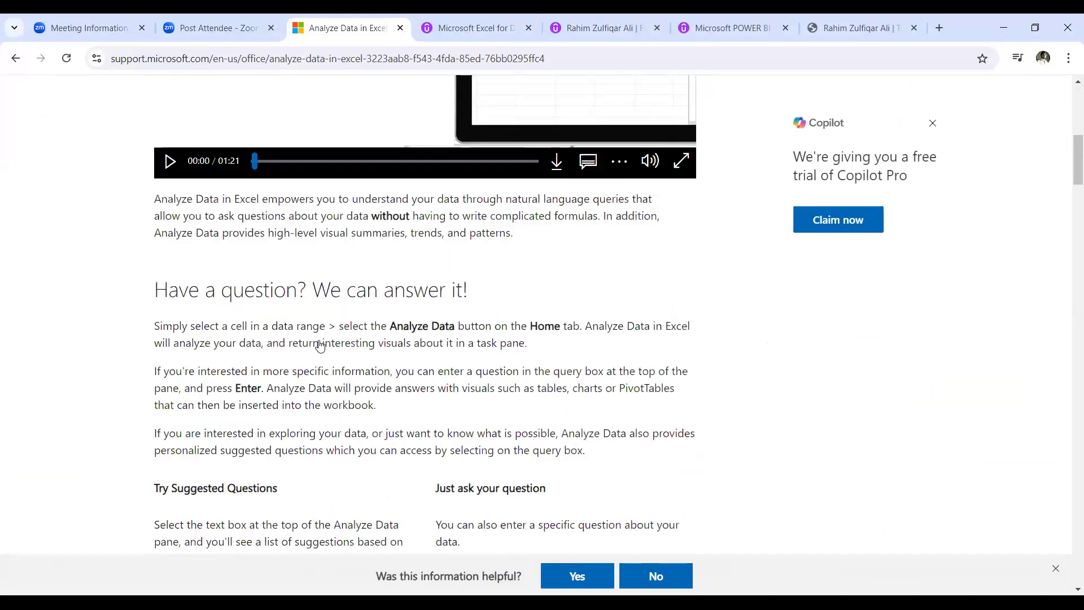
{"action": "scroll", "coordinate": [320, 345], "scroll_direction": "down", "scroll_amount": 6}
{"action": "scroll", "coordinate": [320, 344], "scroll_direction": "down", "scroll_amount": 3}
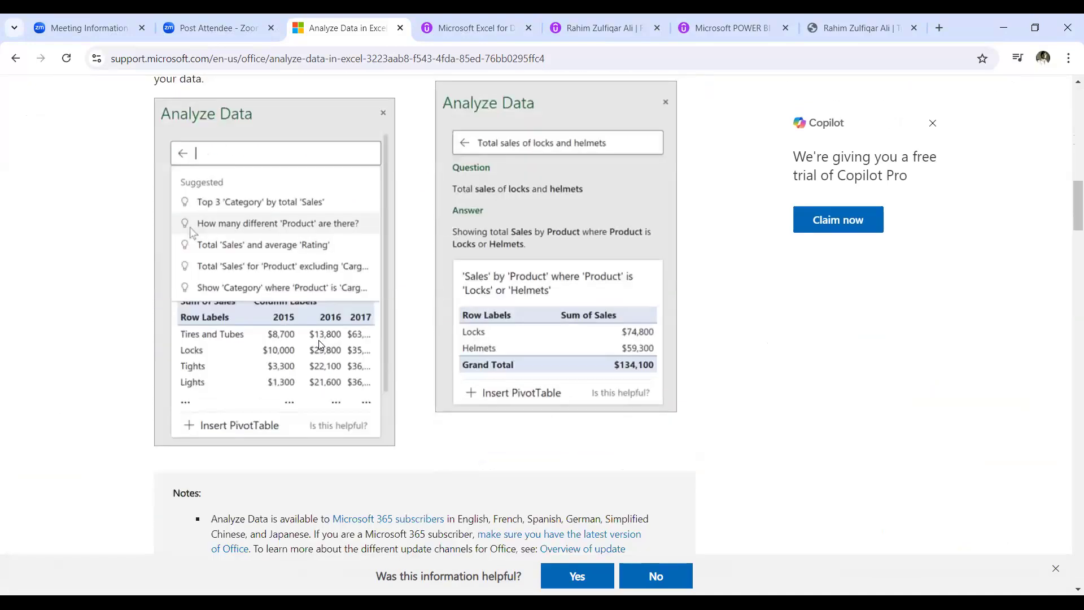
{"action": "scroll", "coordinate": [319, 340], "scroll_direction": "up", "scroll_amount": 1}
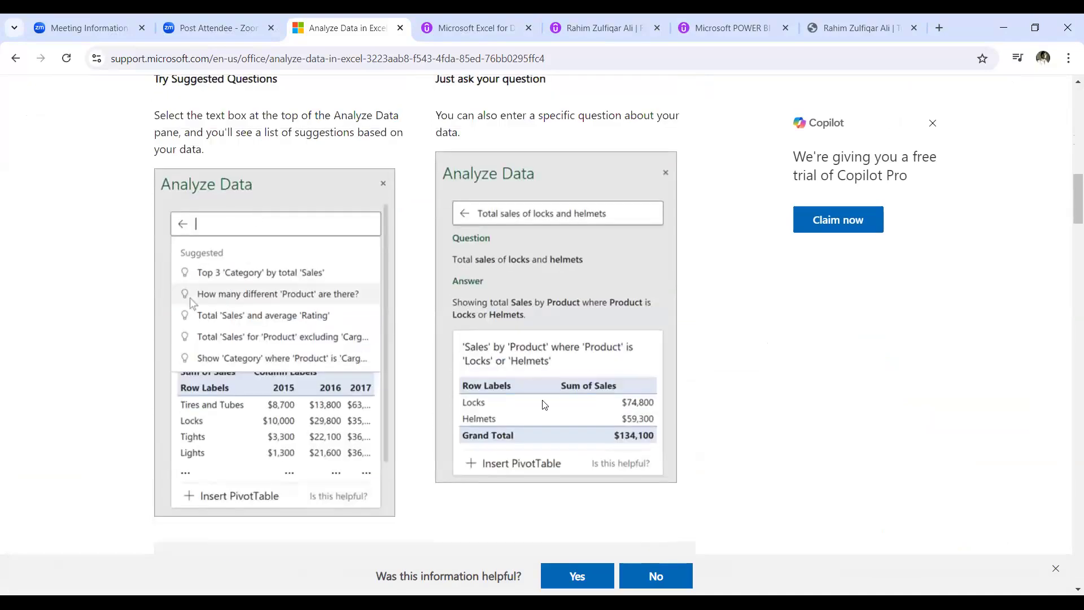
{"action": "scroll", "coordinate": [544, 405], "scroll_direction": "down", "scroll_amount": 6}
{"action": "scroll", "coordinate": [544, 402], "scroll_direction": "down", "scroll_amount": 7}
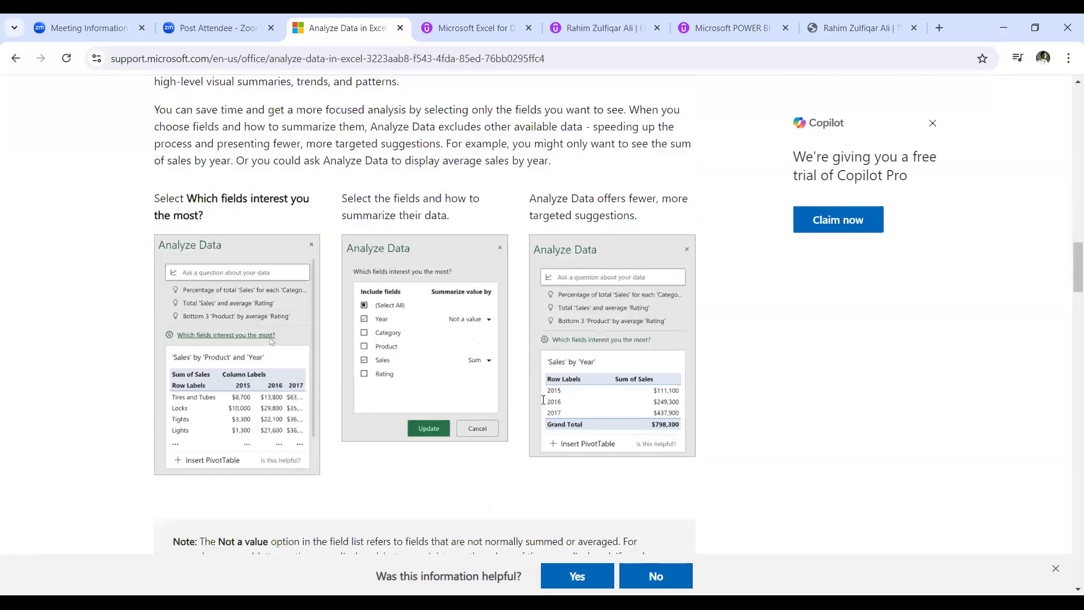
{"action": "scroll", "coordinate": [544, 399], "scroll_direction": "down", "scroll_amount": 2}
{"action": "scroll", "coordinate": [543, 400], "scroll_direction": "down", "scroll_amount": 8}
{"action": "scroll", "coordinate": [543, 401], "scroll_direction": "down", "scroll_amount": 3}
{"action": "scroll", "coordinate": [542, 404], "scroll_direction": "down", "scroll_amount": 4}
{"action": "scroll", "coordinate": [544, 404], "scroll_direction": "down", "scroll_amount": 2}
{"action": "scroll", "coordinate": [544, 405], "scroll_direction": "down", "scroll_amount": 2}
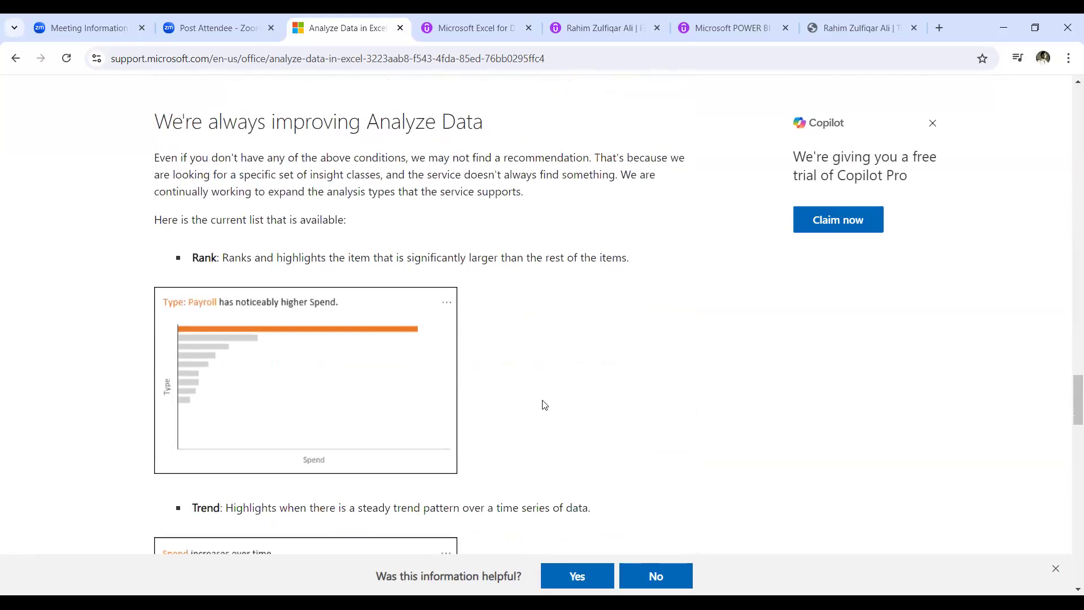
{"action": "scroll", "coordinate": [214, 229], "scroll_direction": "down", "scroll_amount": 1}
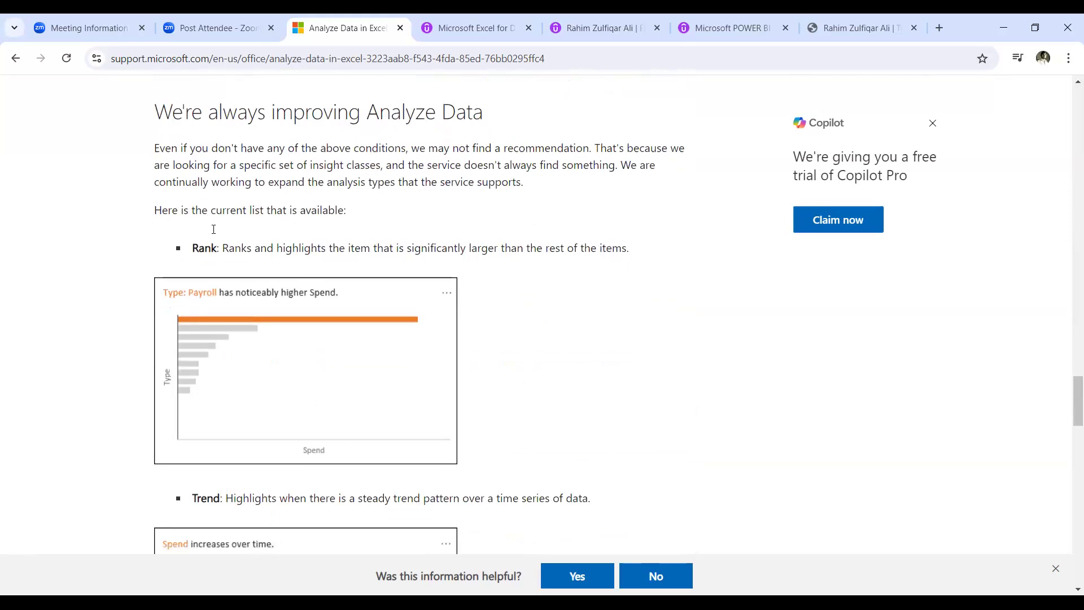
{"action": "scroll", "coordinate": [217, 233], "scroll_direction": "down", "scroll_amount": 4}
{"action": "scroll", "coordinate": [199, 187], "scroll_direction": "down", "scroll_amount": 2}
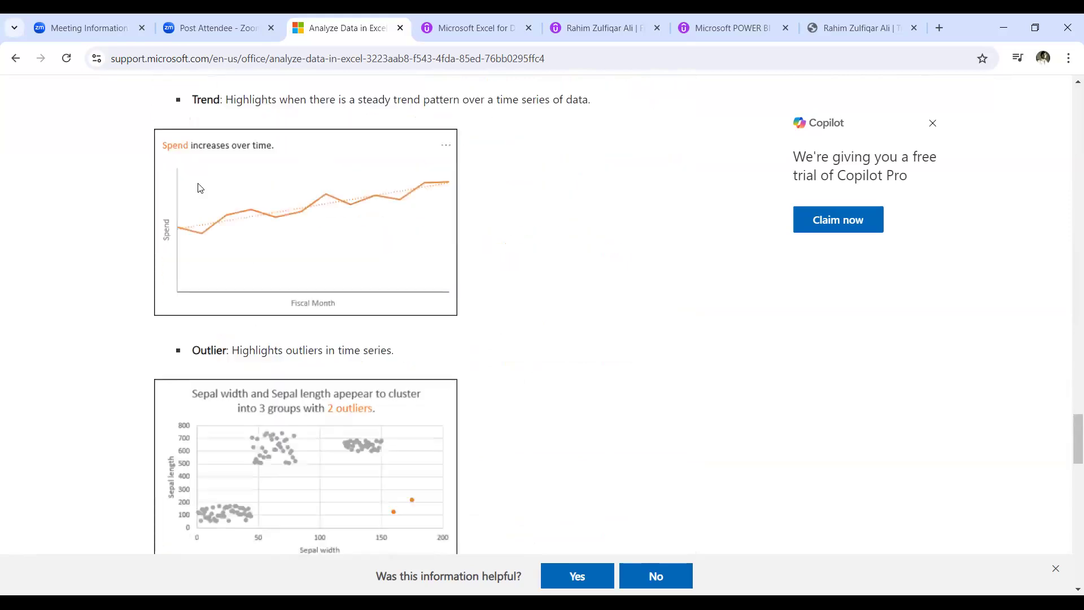
{"action": "scroll", "coordinate": [220, 209], "scroll_direction": "down", "scroll_amount": 3}
{"action": "scroll", "coordinate": [215, 176], "scroll_direction": "down", "scroll_amount": 5}
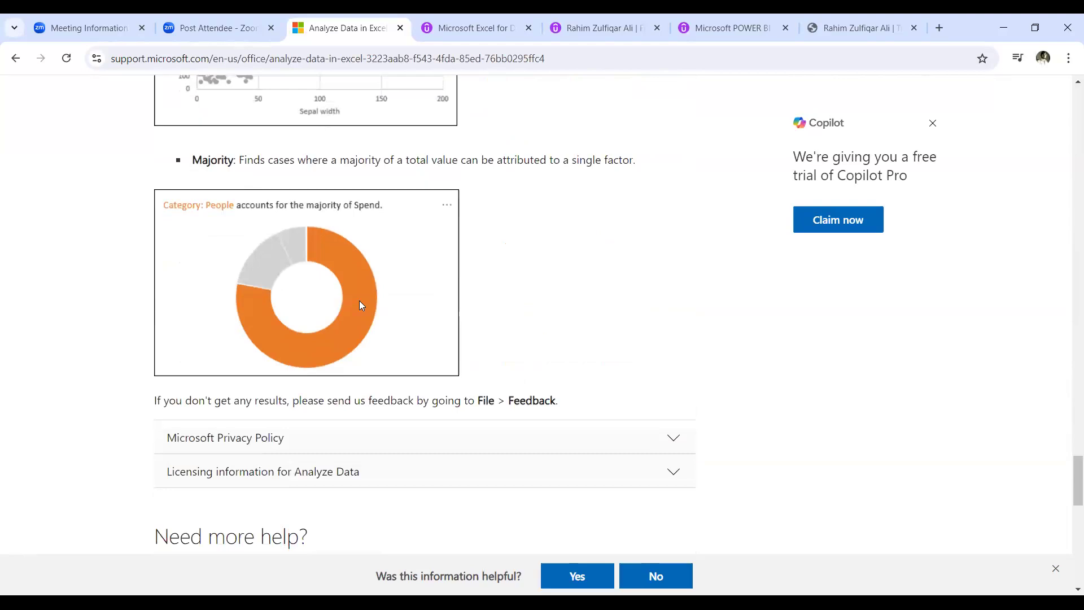
{"action": "scroll", "coordinate": [361, 304], "scroll_direction": "up", "scroll_amount": 6}
{"action": "scroll", "coordinate": [361, 304], "scroll_direction": "up", "scroll_amount": 3}
{"action": "scroll", "coordinate": [361, 305], "scroll_direction": "up", "scroll_amount": 2}
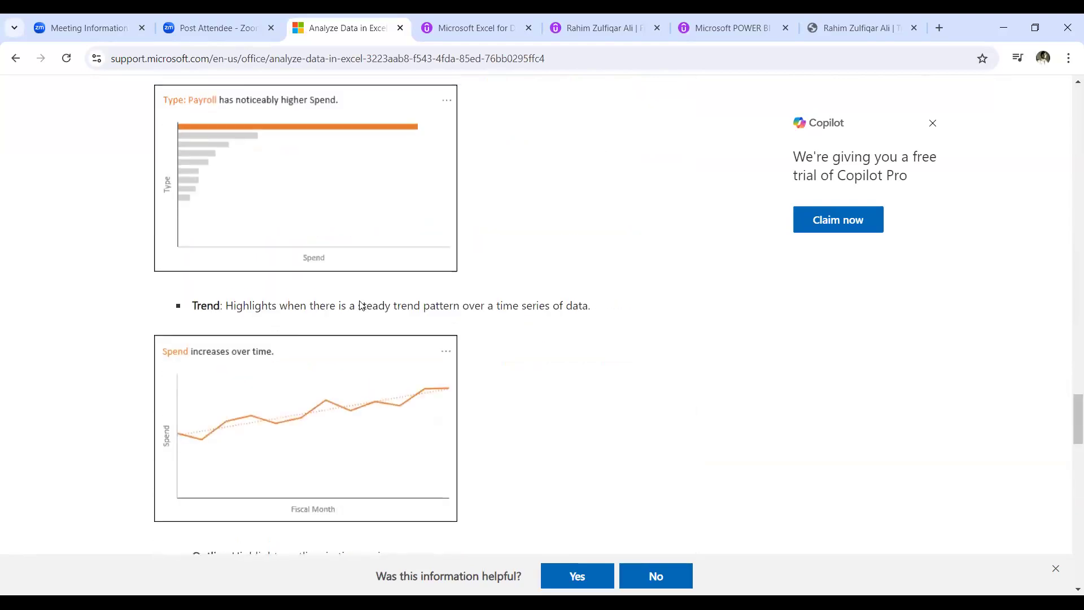
{"action": "scroll", "coordinate": [362, 305], "scroll_direction": "up", "scroll_amount": 3}
{"action": "scroll", "coordinate": [362, 305], "scroll_direction": "up", "scroll_amount": 4}
{"action": "scroll", "coordinate": [362, 305], "scroll_direction": "up", "scroll_amount": 5}
{"action": "scroll", "coordinate": [361, 305], "scroll_direction": "up", "scroll_amount": 4}
{"action": "scroll", "coordinate": [361, 305], "scroll_direction": "up", "scroll_amount": 8}
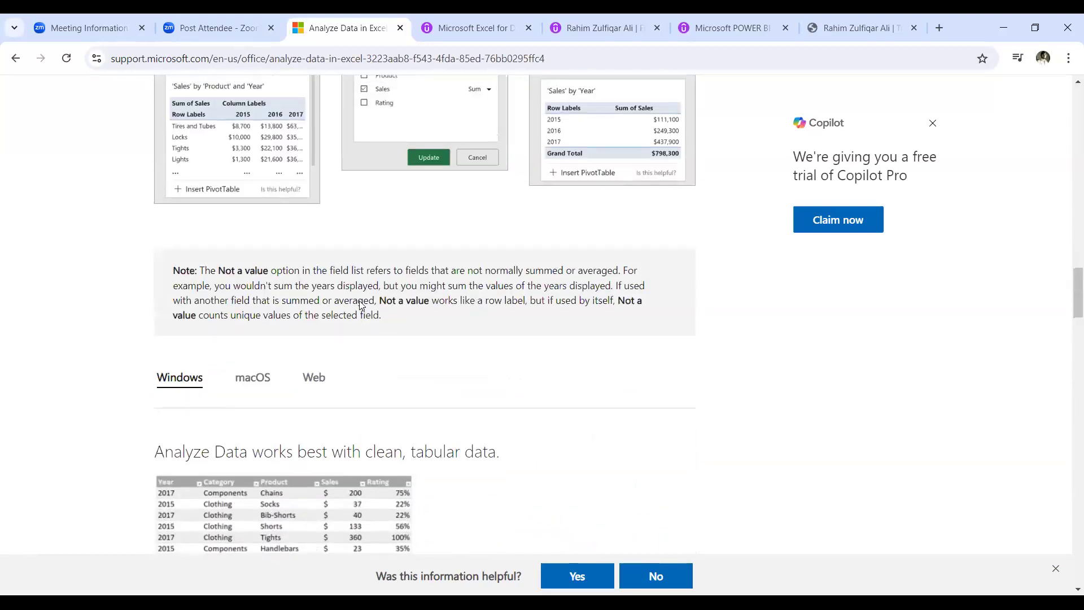
{"action": "scroll", "coordinate": [361, 304], "scroll_direction": "up", "scroll_amount": 4}
{"action": "scroll", "coordinate": [361, 305], "scroll_direction": "up", "scroll_amount": 4}
{"action": "scroll", "coordinate": [360, 306], "scroll_direction": "up", "scroll_amount": 3}
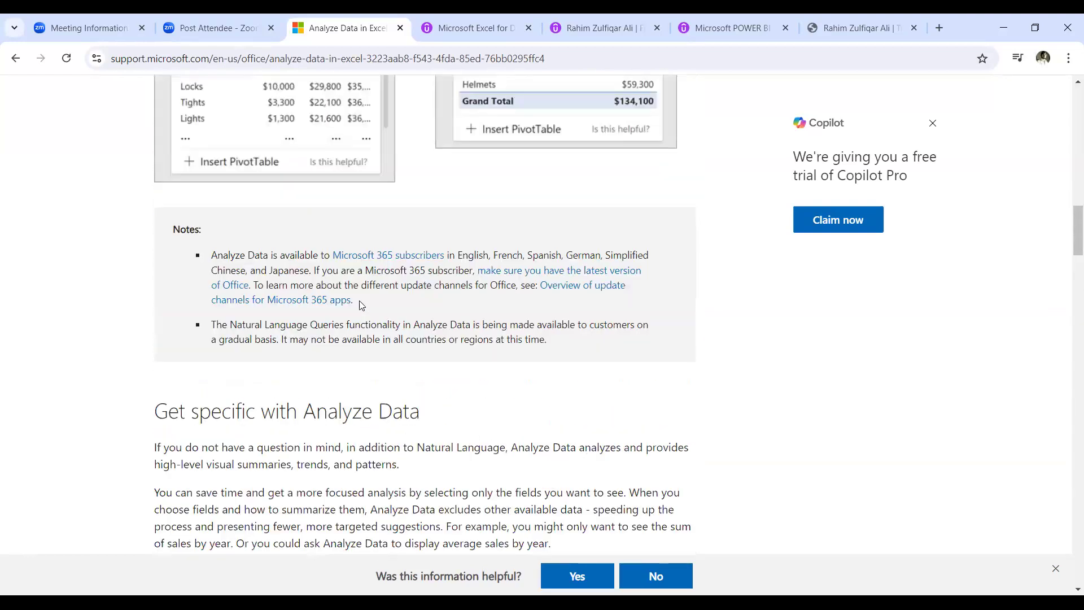
{"action": "scroll", "coordinate": [360, 306], "scroll_direction": "up", "scroll_amount": 5}
{"action": "scroll", "coordinate": [361, 306], "scroll_direction": "up", "scroll_amount": 4}
{"action": "scroll", "coordinate": [360, 306], "scroll_direction": "up", "scroll_amount": 6}
{"action": "scroll", "coordinate": [361, 306], "scroll_direction": "up", "scroll_amount": 3}
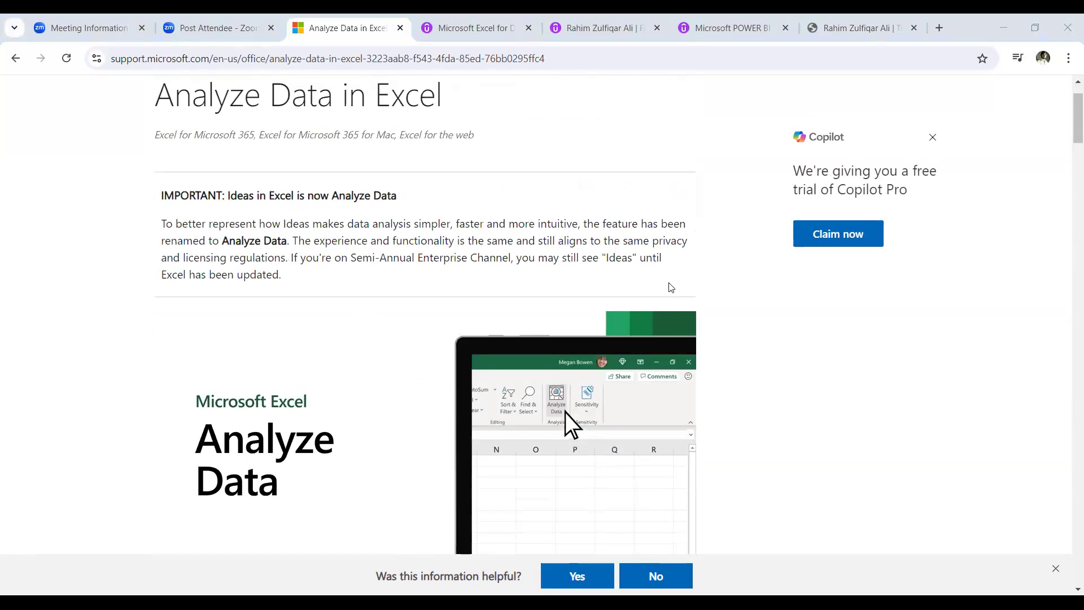
{"action": "scroll", "coordinate": [363, 337], "scroll_direction": "down", "scroll_amount": 5}
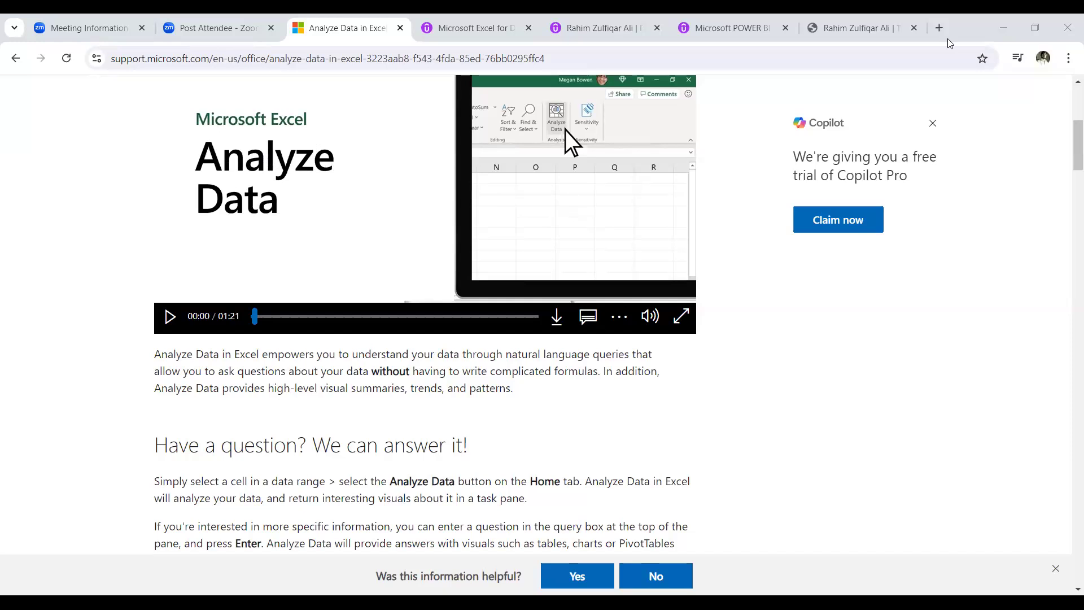
Step: Start the 01:21 Analyze Data intro video embedded in the article
{"action": "left_click", "coordinate": [169, 317]}
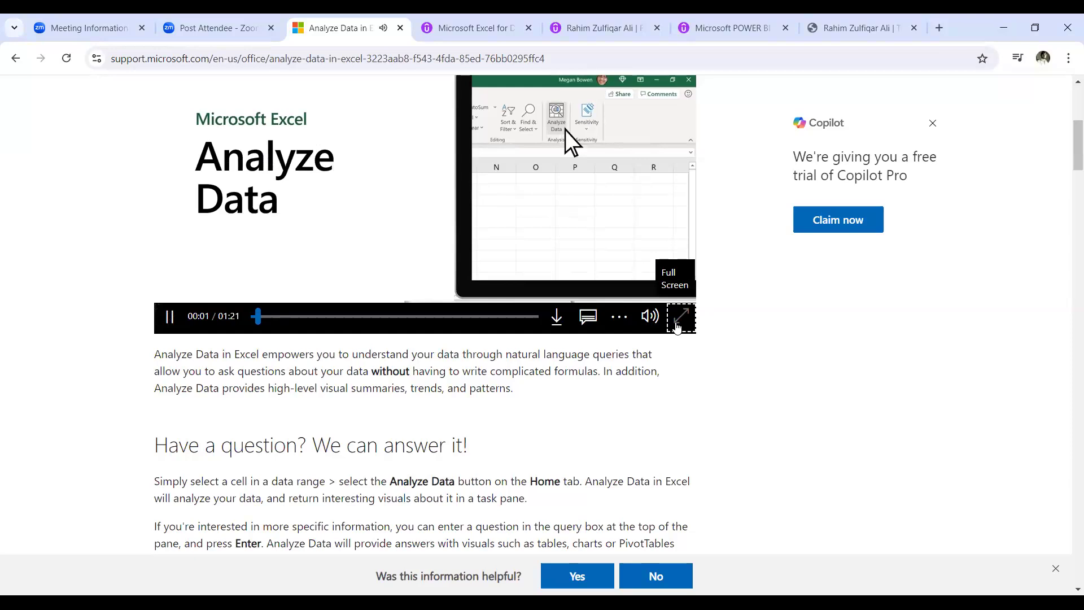
Step: Watch the intro video full screen, pause it at 00:32, and return it to the page
{"action": "left_click", "coordinate": [678, 327]}
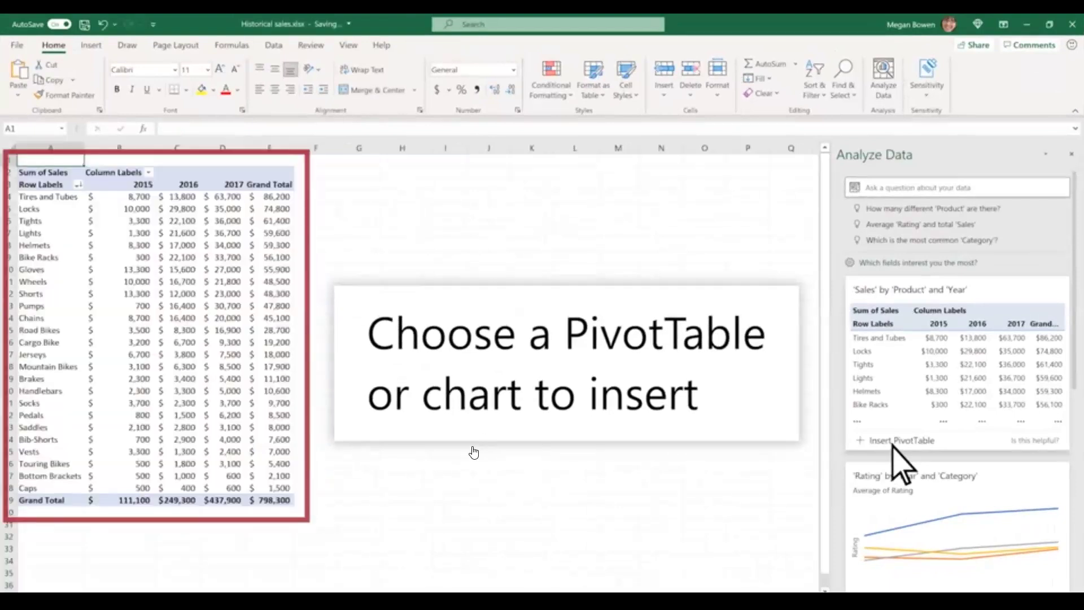
{"action": "left_click", "coordinate": [15, 592]}
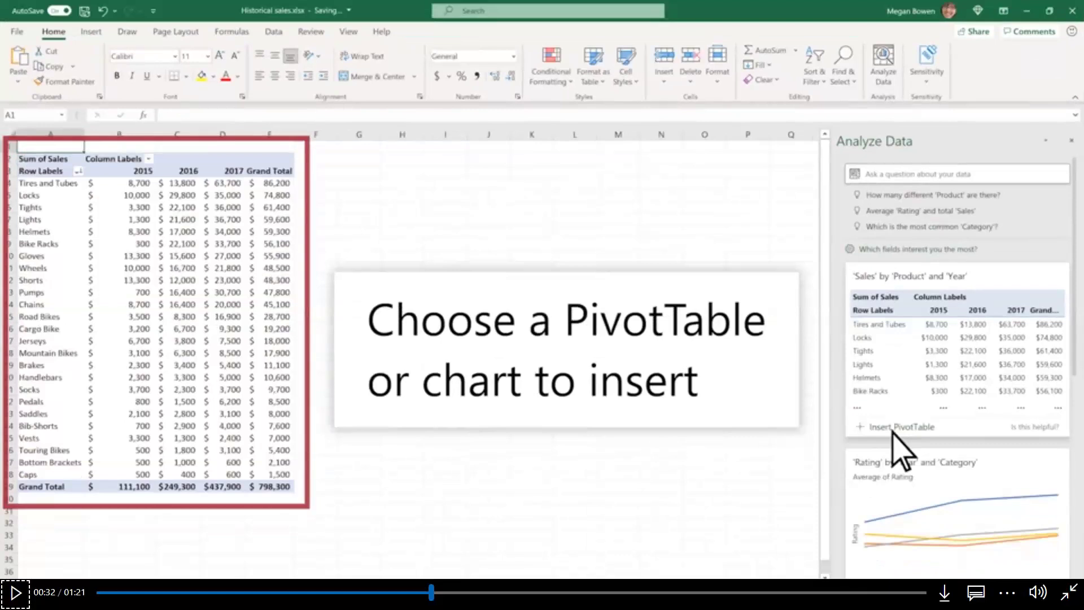
{"action": "left_click", "coordinate": [1068, 592]}
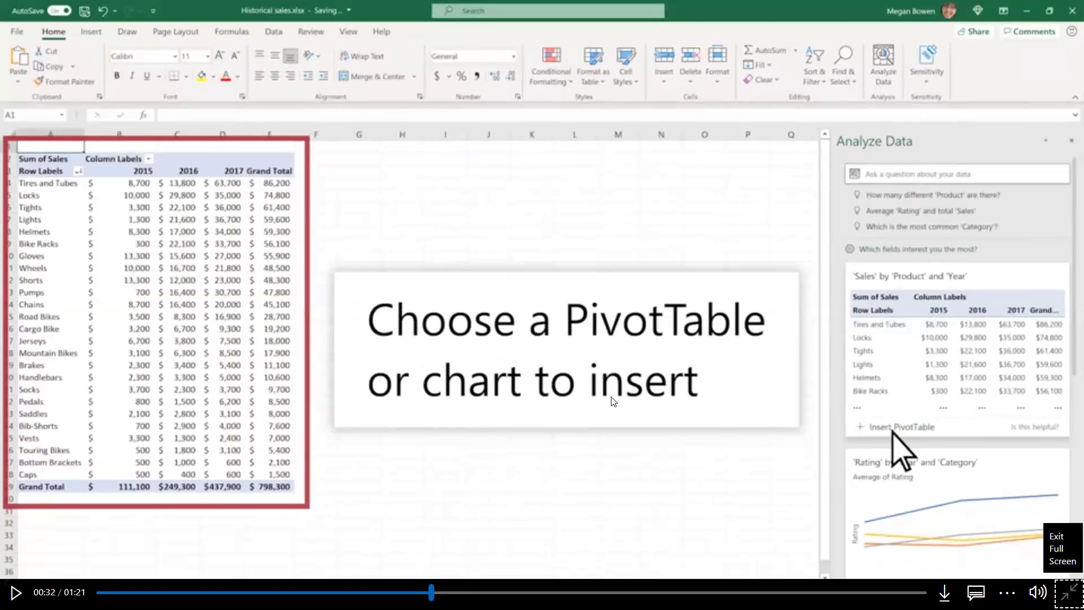
{"action": "left_click", "coordinate": [170, 316]}
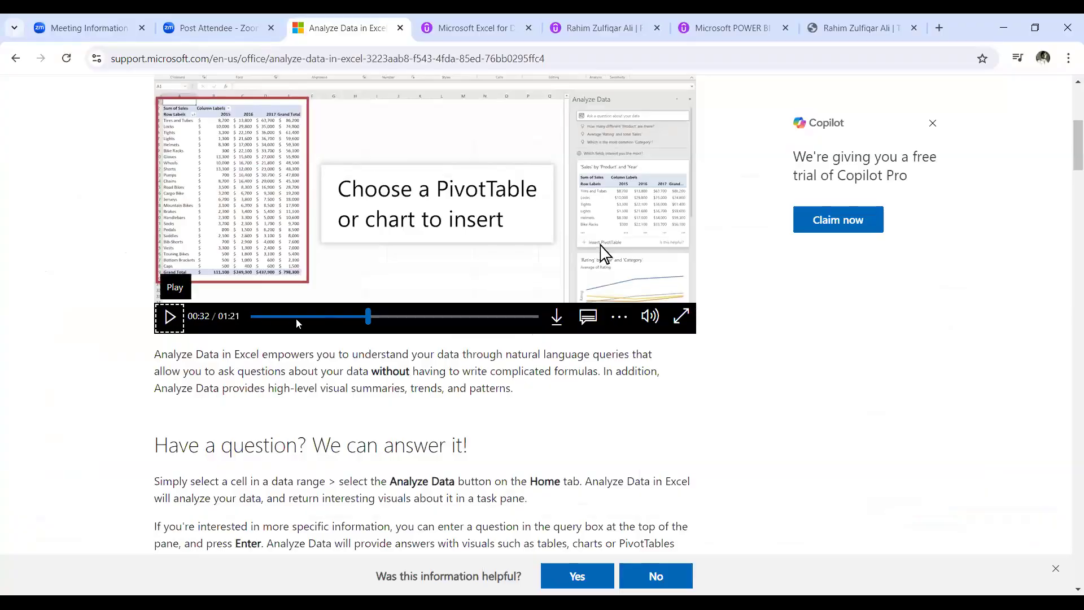
Step: Skip the video ahead to 00:39, then return to the sales workbook in Excel
{"action": "left_click", "coordinate": [391, 316]}
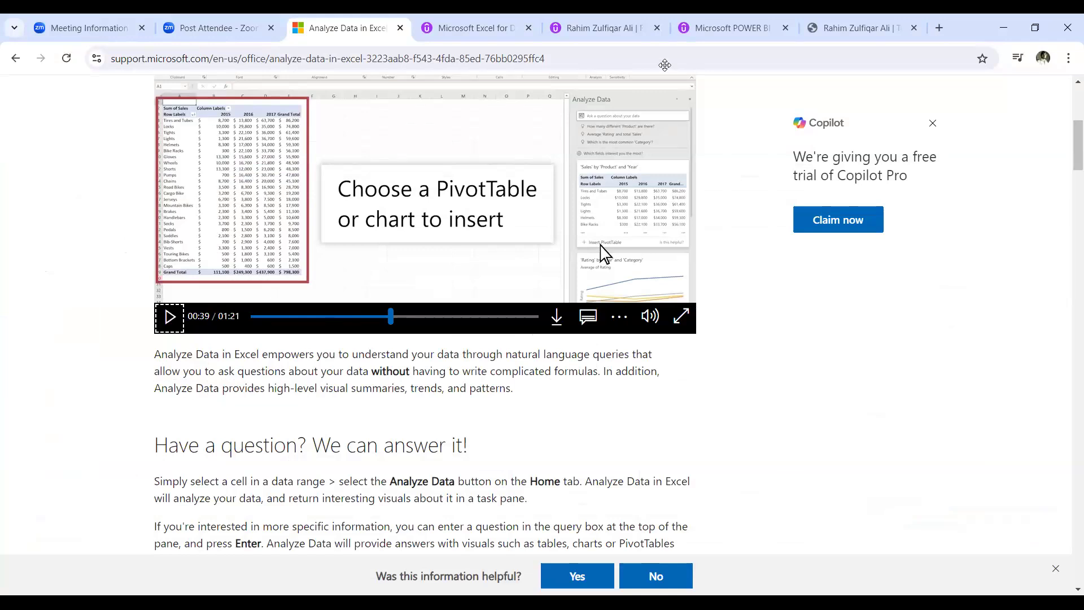
{"action": "left_click", "coordinate": [665, 65]}
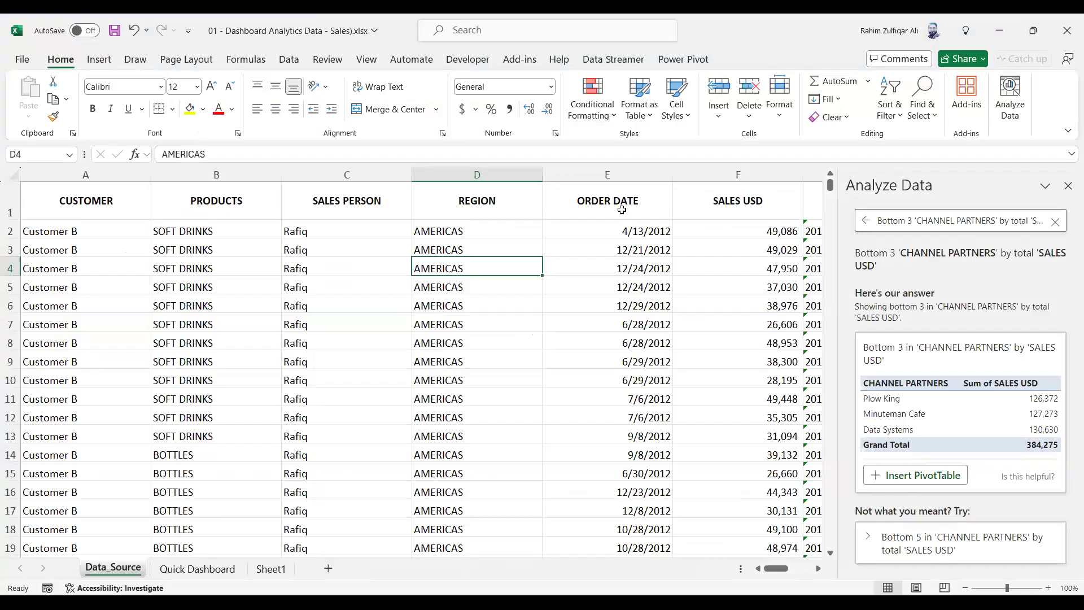
{"action": "left_click", "coordinate": [621, 206]}
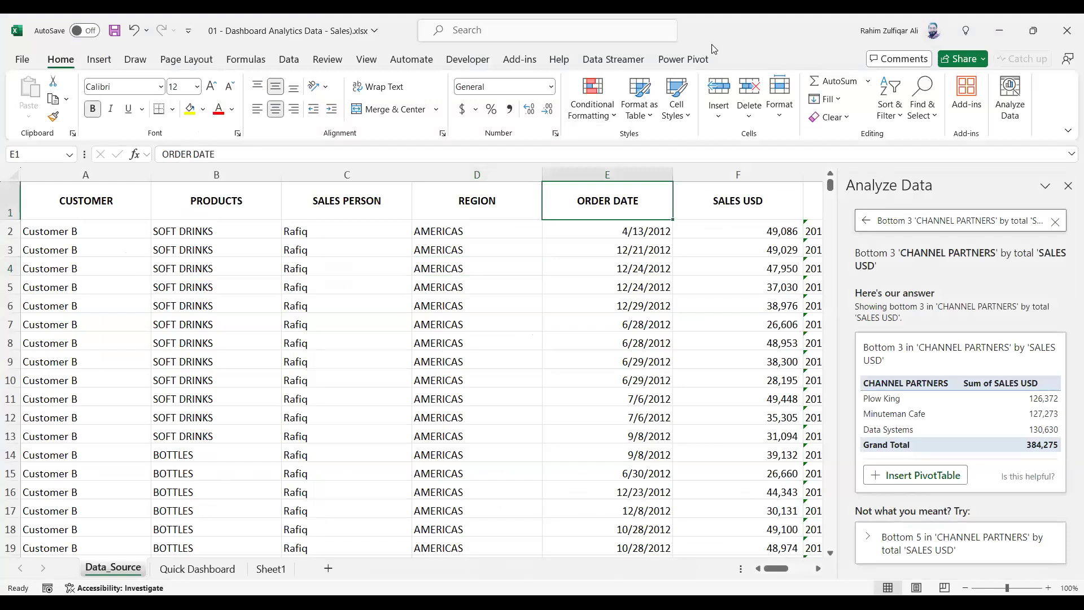
Step: Select cell C6 in the sales data and close the Analyze Data pane
{"action": "left_click", "coordinate": [339, 305]}
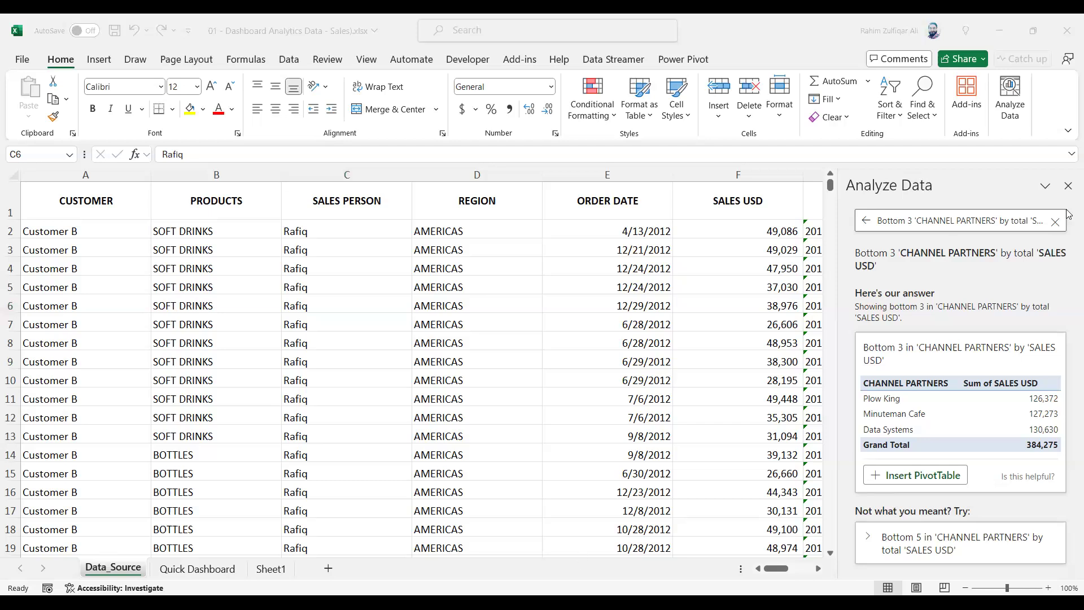
{"action": "left_click", "coordinate": [1067, 185]}
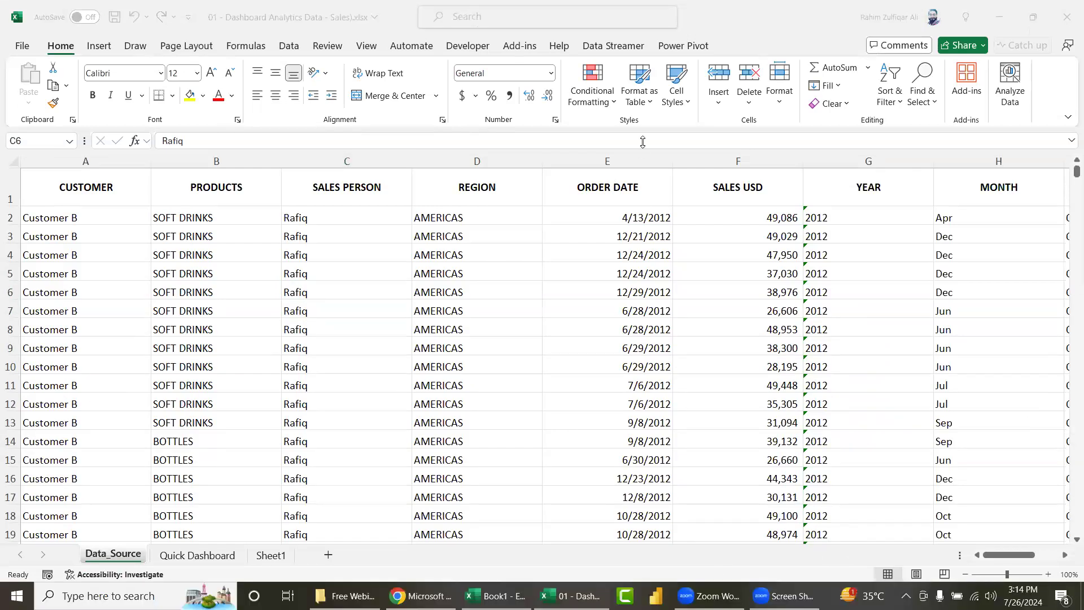
Step: Select the whole Data_Source range A1:J578 starting from A1, with the Insert ribbon showing
{"action": "key", "text": "ctrl+Home"}
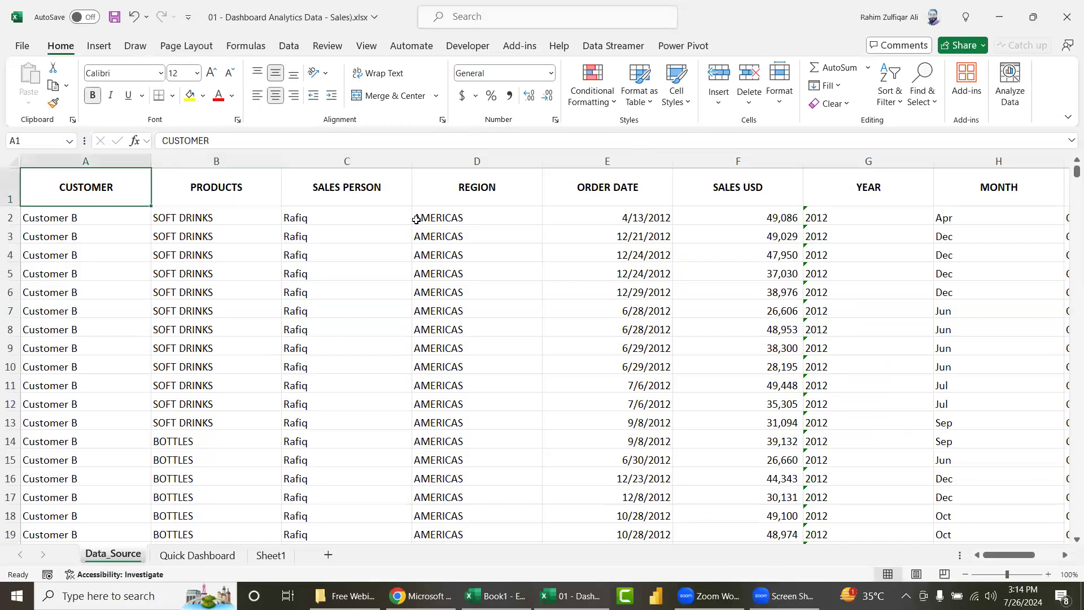
{"action": "key", "text": "ctrl+shift+Right"}
{"action": "key", "text": "ctrl+shift+Down"}
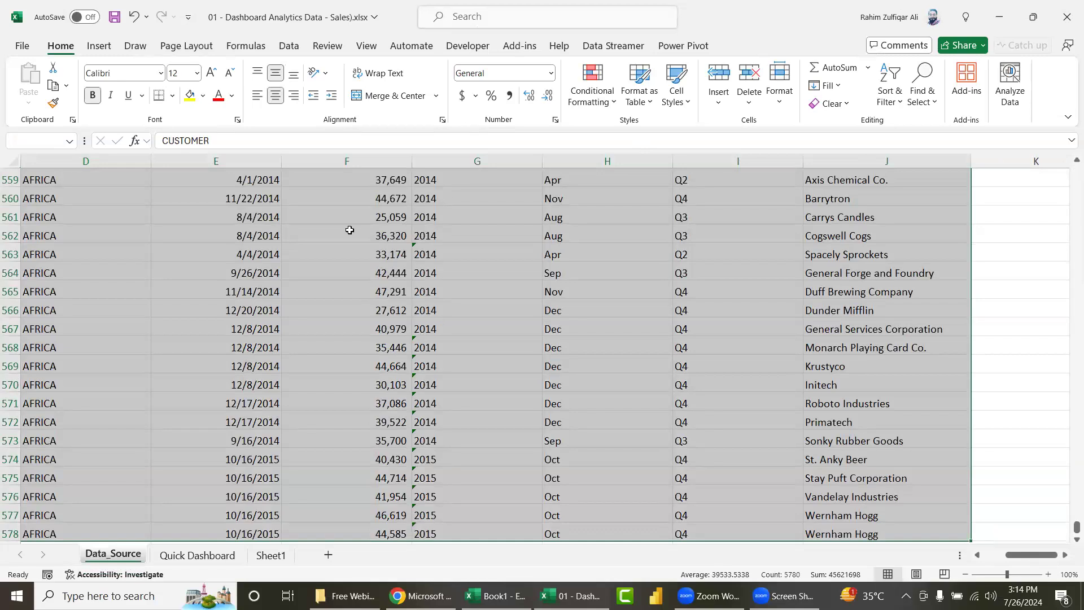
{"action": "left_click", "coordinate": [109, 51]}
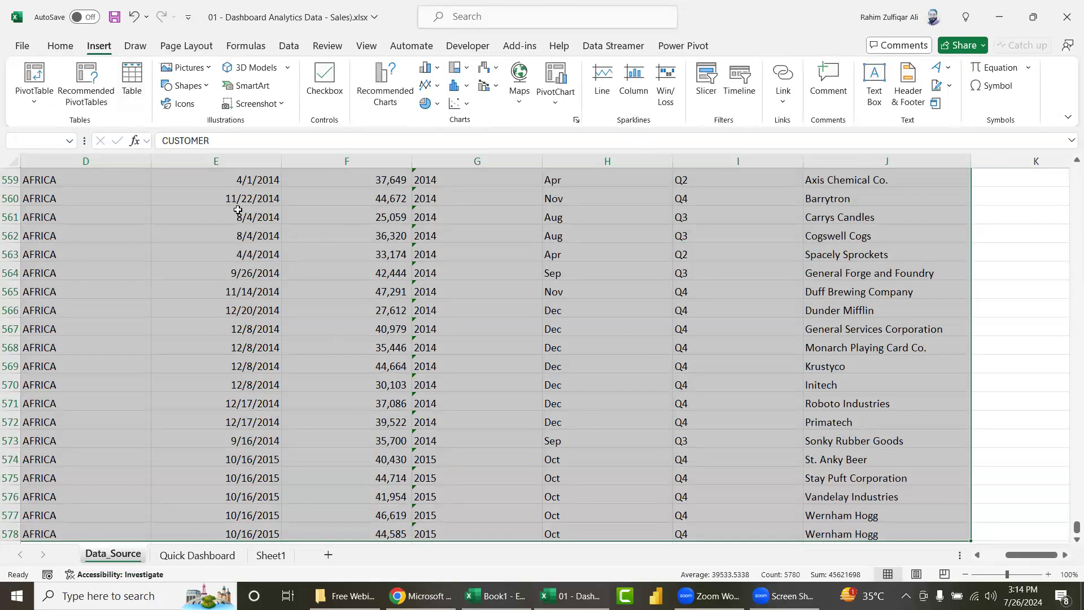
Step: Convert range $A$1:$J$578 into a table with 'My table has headers' checked
{"action": "left_click", "coordinate": [129, 80]}
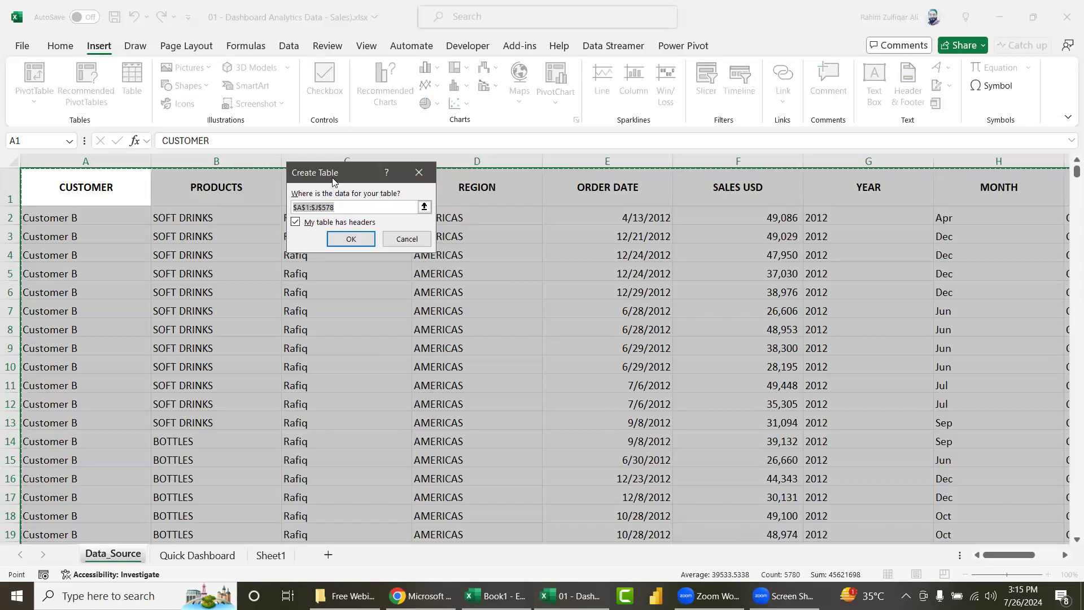
{"action": "left_click_drag", "start_coordinate": [336, 175], "coordinate": [520, 219]}
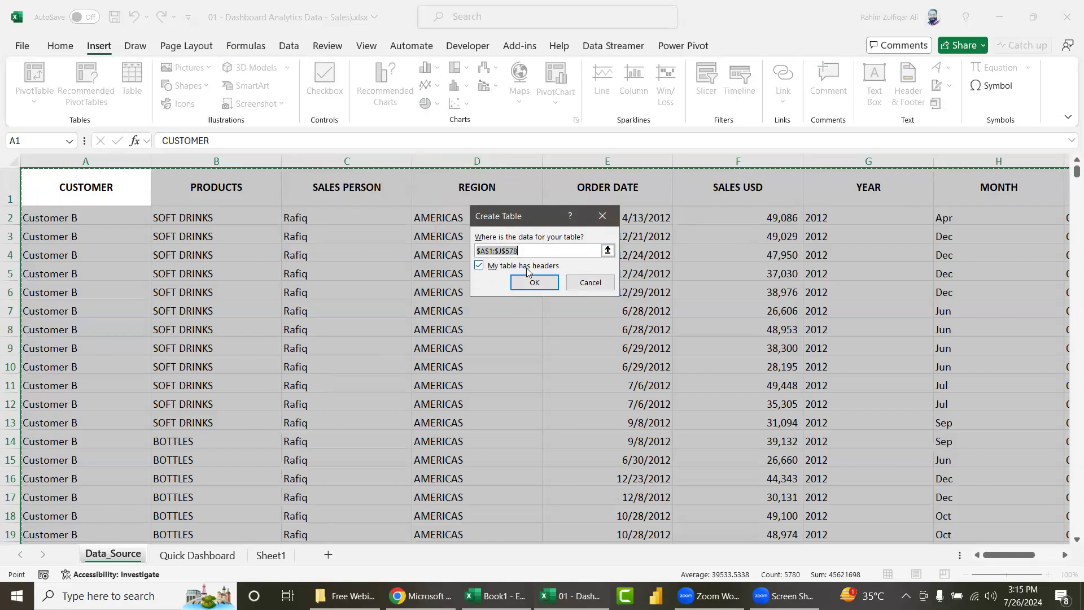
{"action": "left_click", "coordinate": [520, 282]}
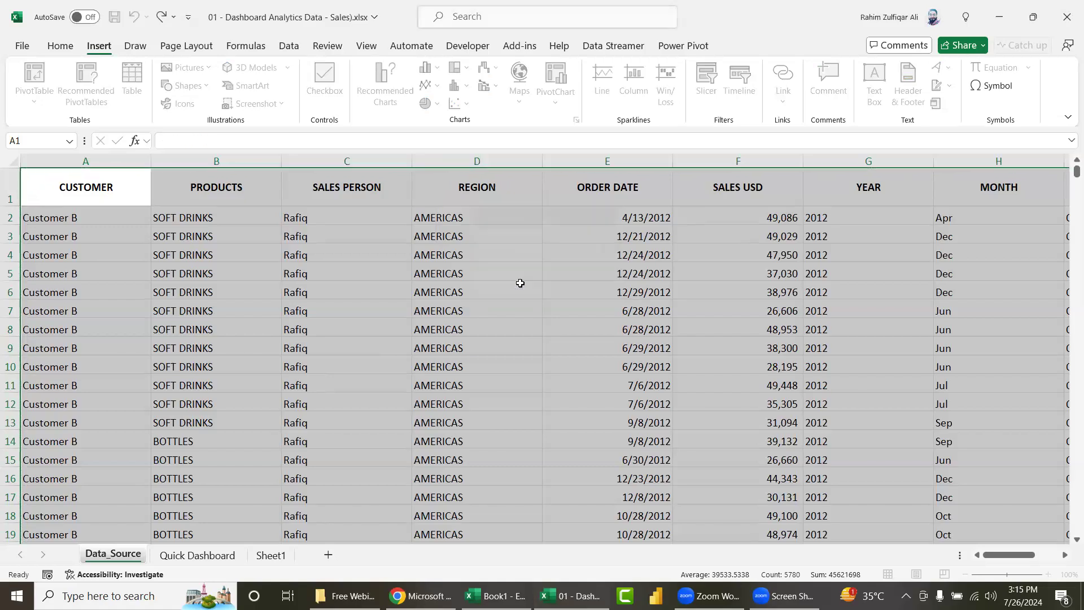
{"action": "left_click", "coordinate": [444, 235]}
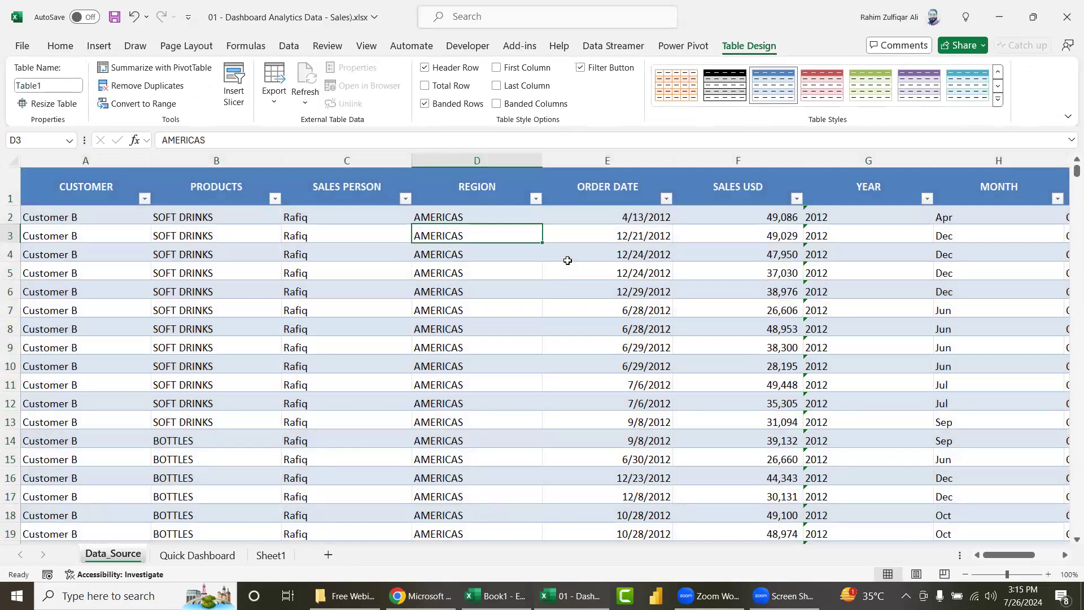
{"action": "left_click", "coordinate": [513, 285]}
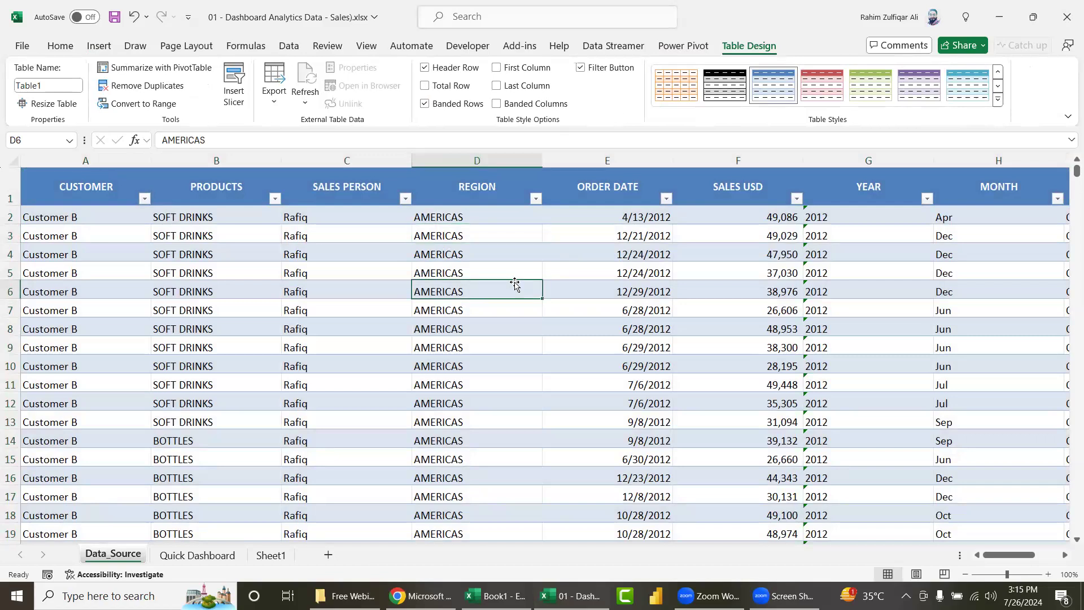
{"action": "key", "text": "ctrl+Down"}
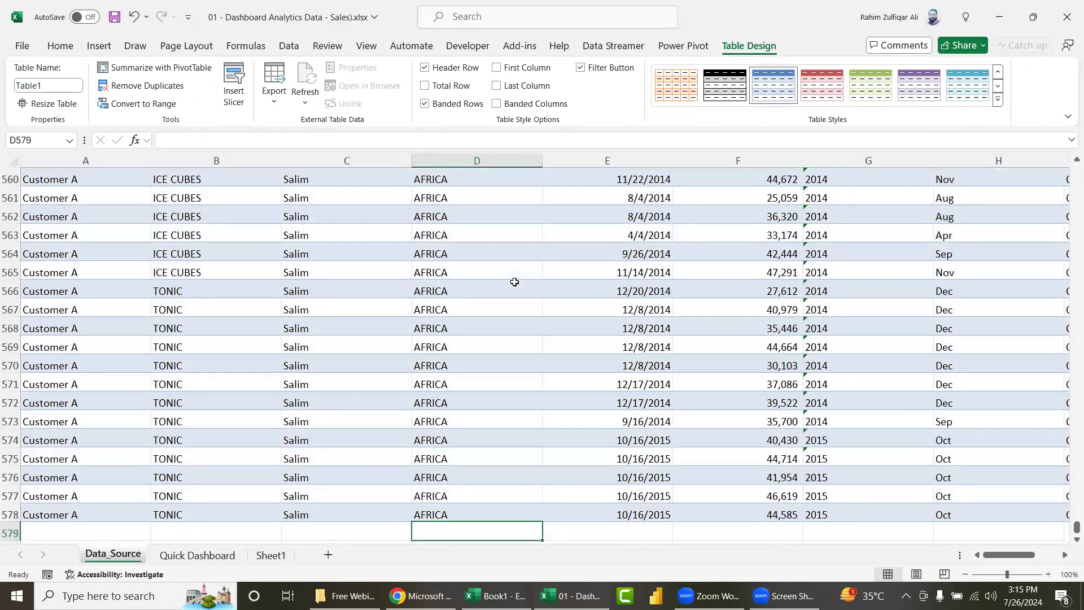
{"action": "key", "text": "Down"}
{"action": "key", "text": "Up"}
{"action": "key", "text": "Up"}
{"action": "key", "text": "Up"}
{"action": "key", "text": "Left"}
{"action": "key", "text": "Left"}
{"action": "key", "text": "Left"}
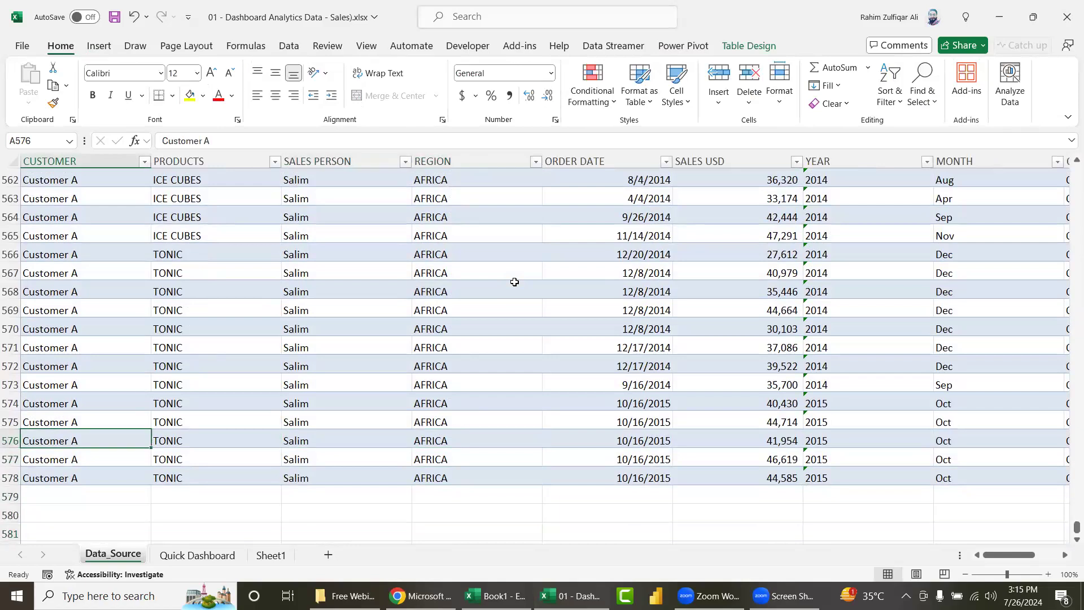
{"action": "scroll", "coordinate": [514, 282], "scroll_direction": "down", "scroll_amount": 3}
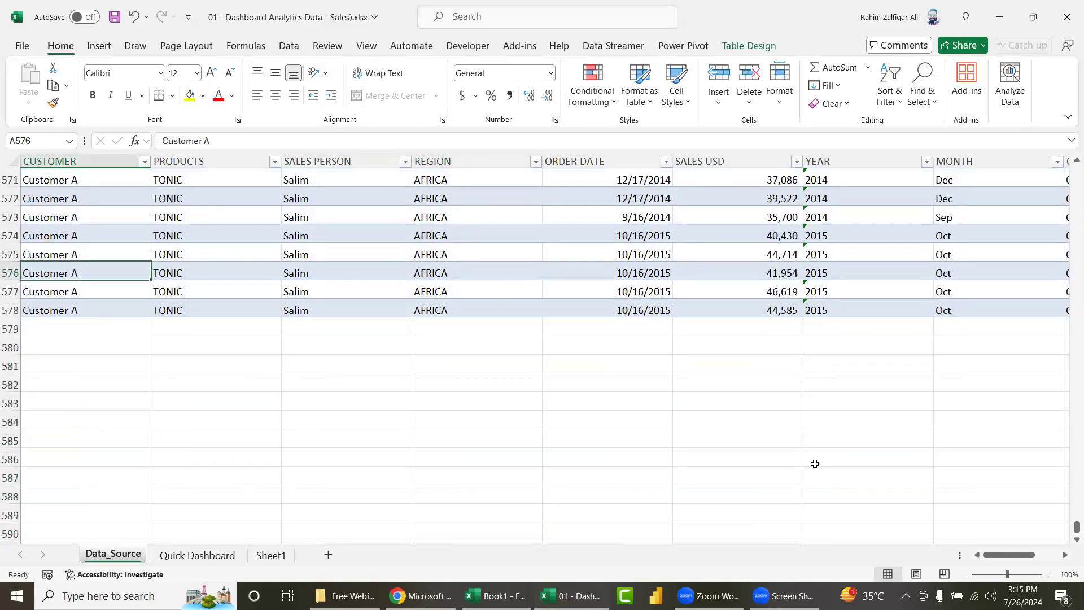
{"action": "scroll", "coordinate": [815, 462], "scroll_direction": "down", "scroll_amount": 1}
{"action": "left_click", "coordinate": [531, 220]}
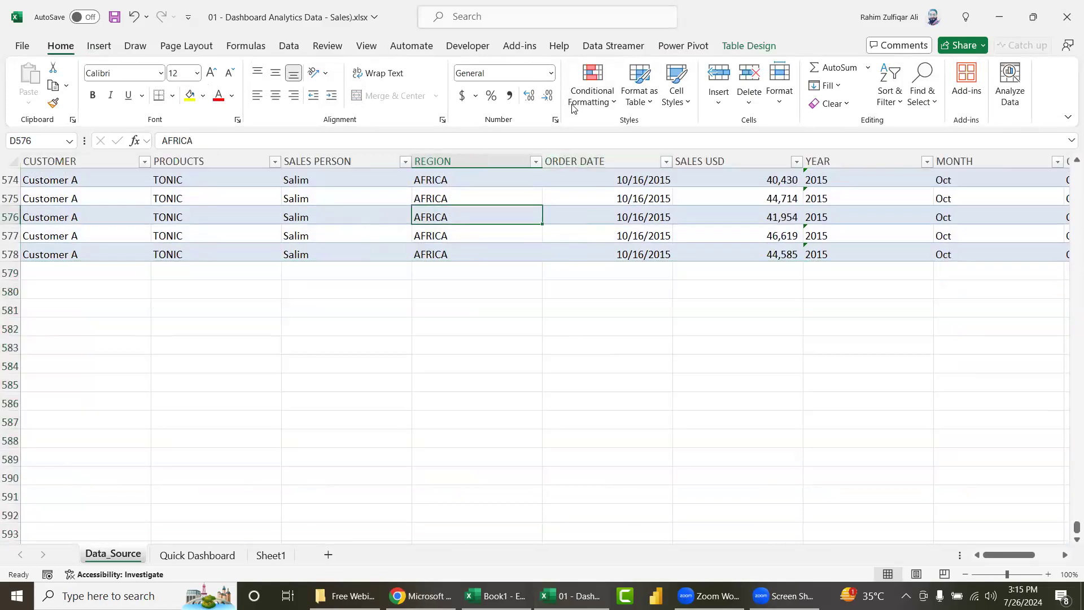
{"action": "left_click", "coordinate": [444, 206]}
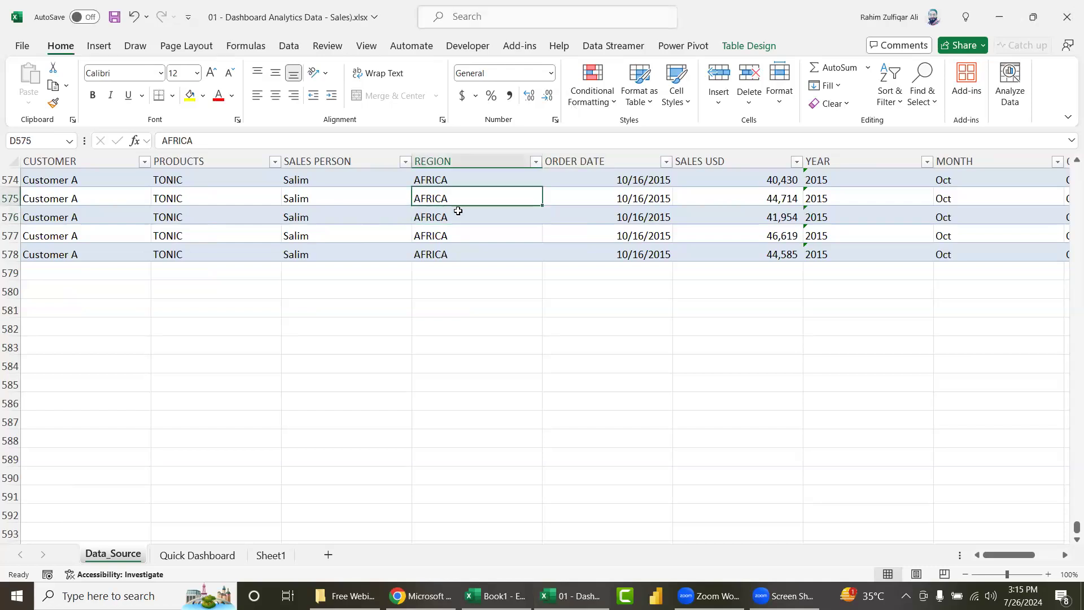
{"action": "key", "text": "ctrl+Home"}
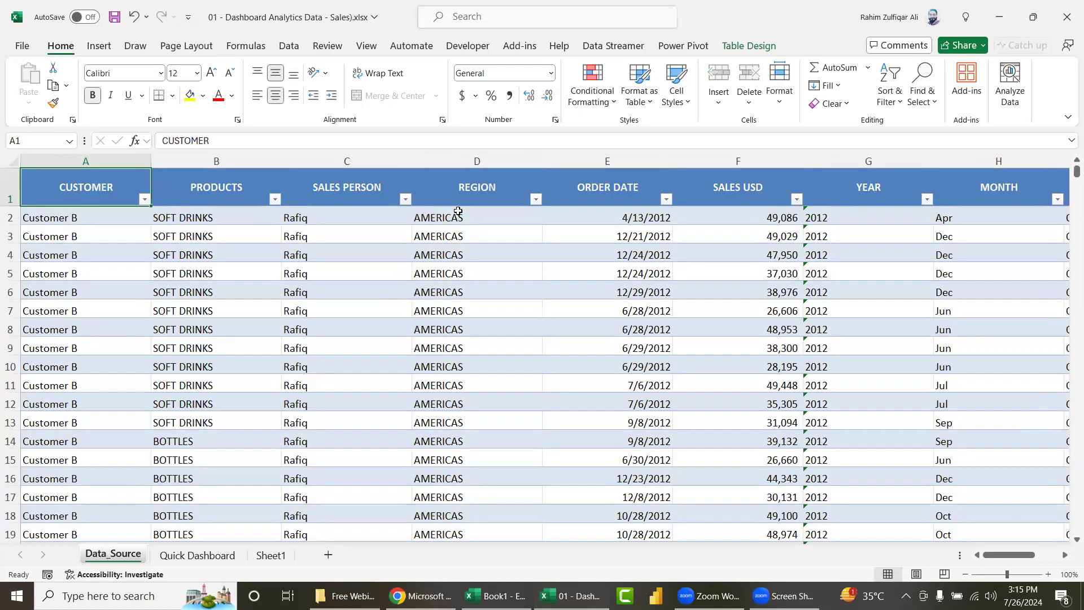
{"action": "left_click", "coordinate": [524, 312]}
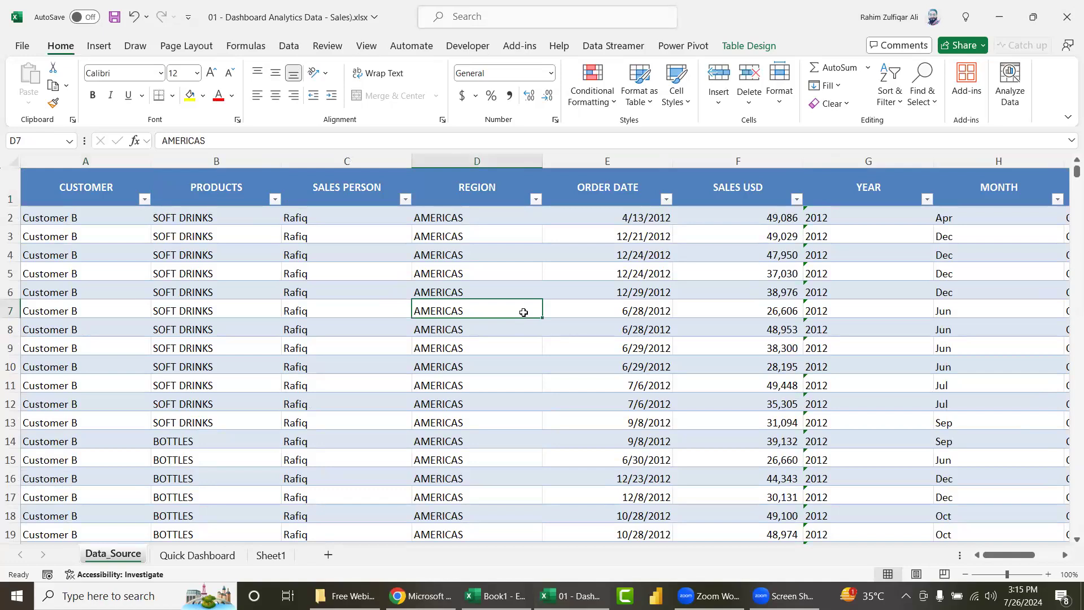
{"action": "key", "text": "ctrl+Down"}
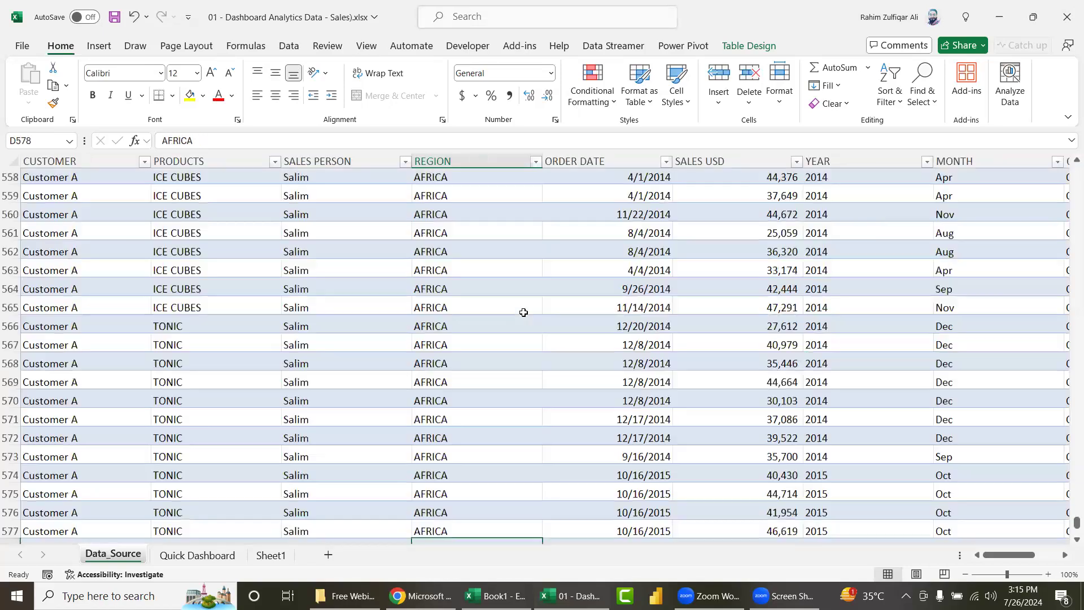
{"action": "key", "text": "Down"}
{"action": "key", "text": "Down"}
{"action": "key", "text": "Down"}
{"action": "key", "text": "Down"}
{"action": "key", "text": "Down"}
{"action": "key", "text": "Down"}
{"action": "key", "text": "Down"}
{"action": "key", "text": "Up"}
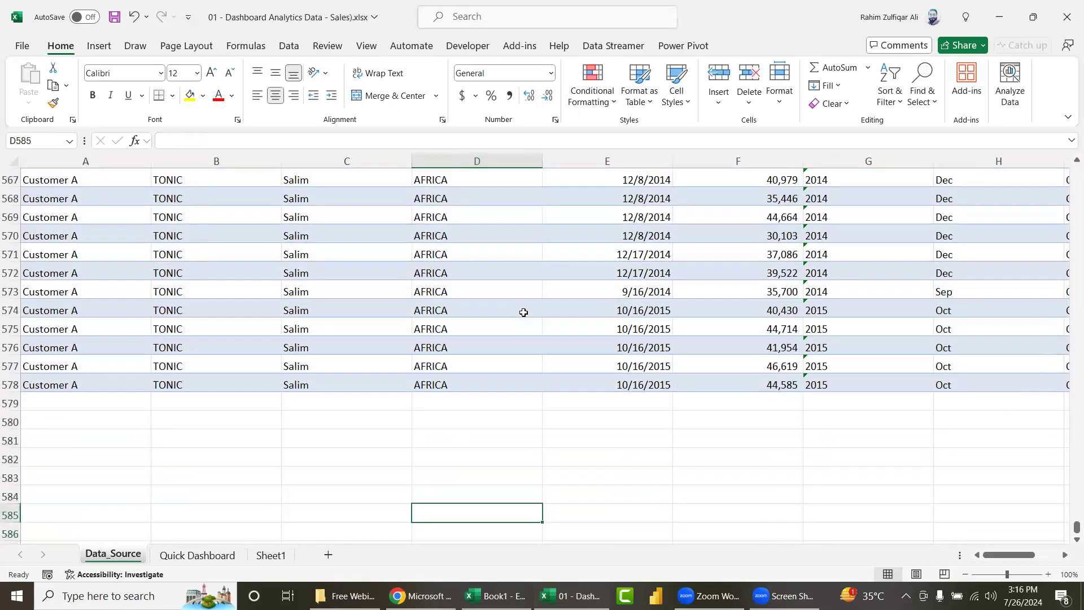
{"action": "key", "text": "Up"}
{"action": "key", "text": "Up"}
{"action": "key", "text": "Up"}
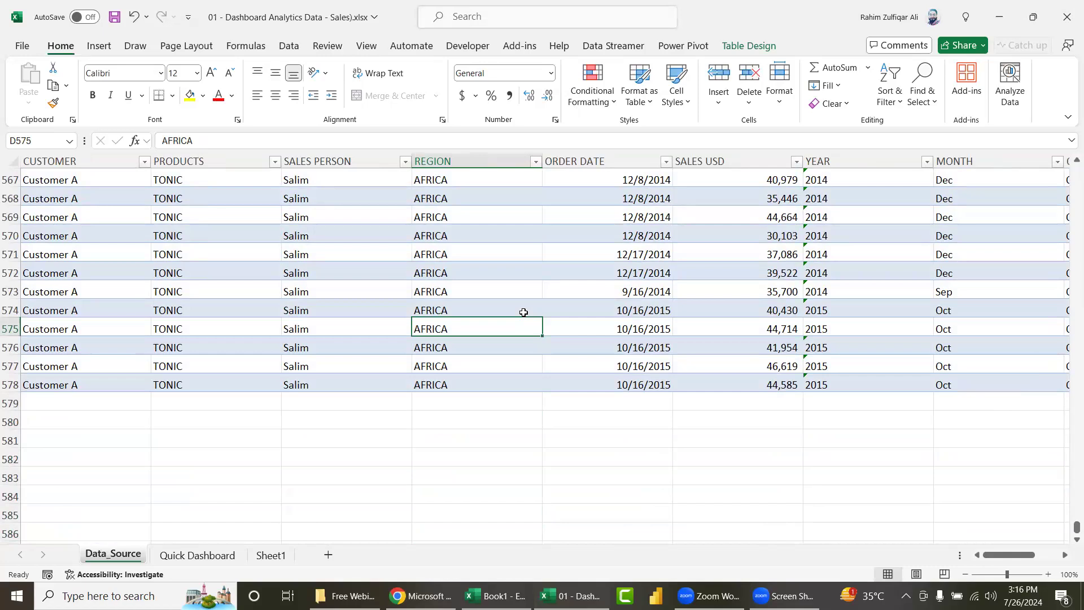
{"action": "key", "text": "ctrl+Home"}
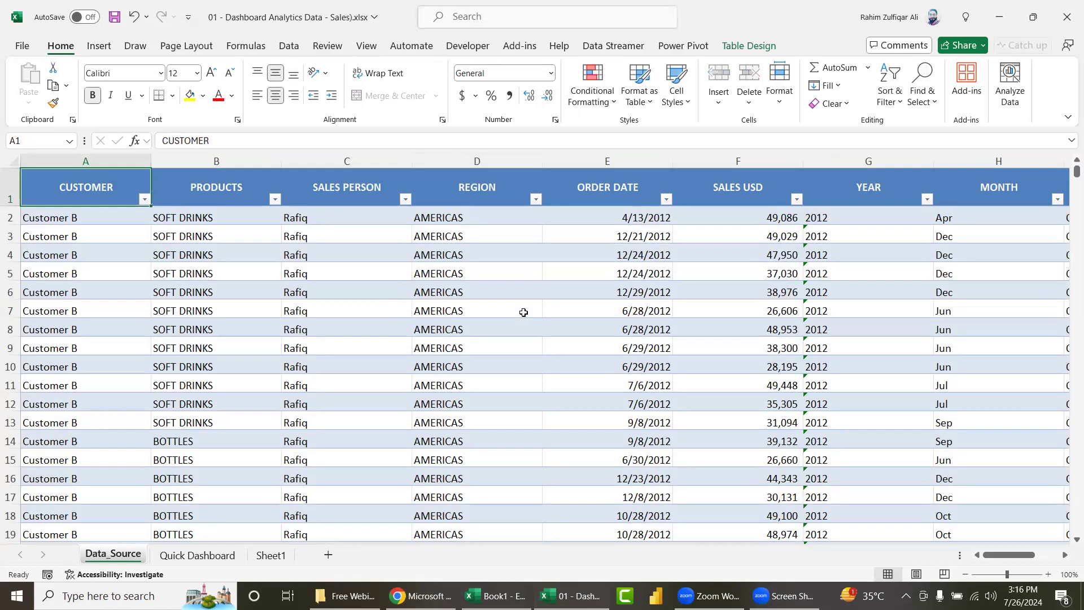
Step: Rename the Data_Source table from Table1 to Data in the Table Design name box
{"action": "key", "text": "ctrl+shift+Right"}
{"action": "key", "text": "ctrl+shift+Down"}
{"action": "key", "text": "ctrl+Home"}
{"action": "key", "text": "Right"}
{"action": "key", "text": "Right"}
{"action": "key", "text": "Right"}
{"action": "key", "text": "Down"}
{"action": "key", "text": "Down"}
{"action": "key", "text": "Down"}
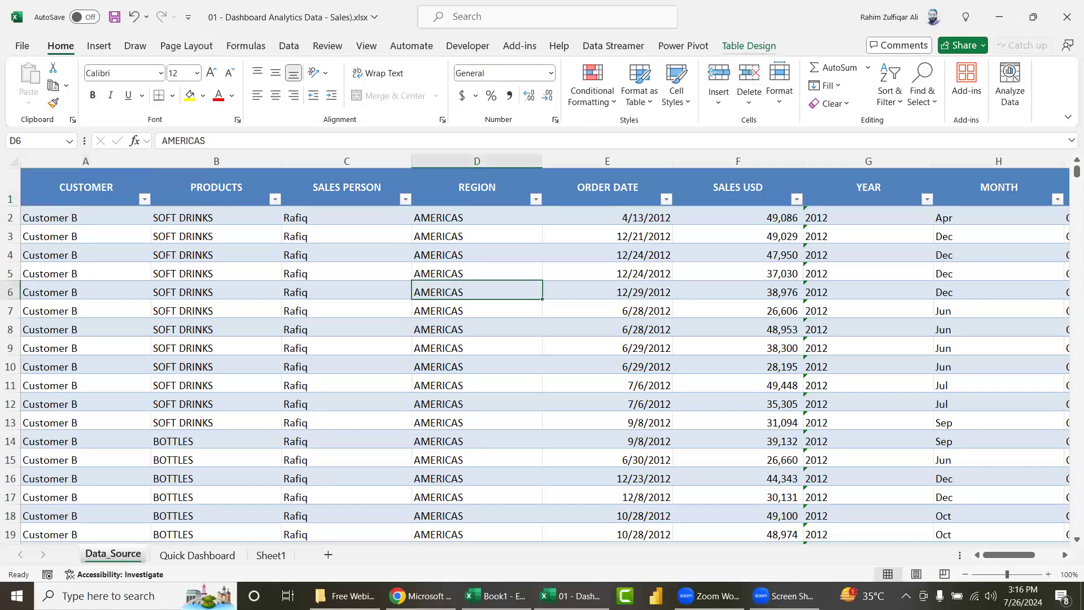
{"action": "key", "text": "alt+j"}
{"action": "key", "text": "t"}
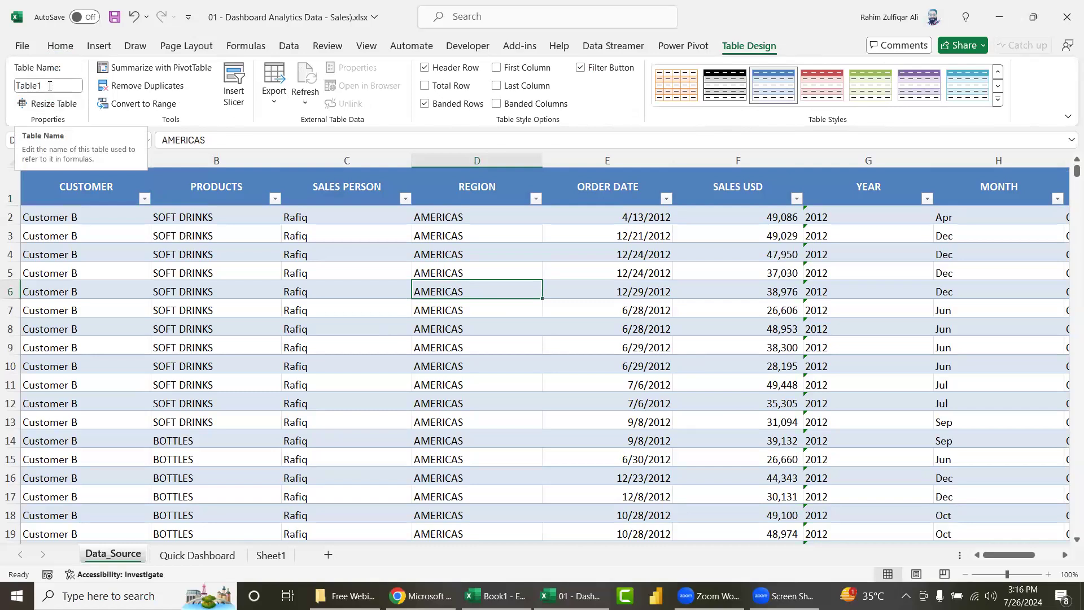
{"action": "left_click", "coordinate": [50, 86]}
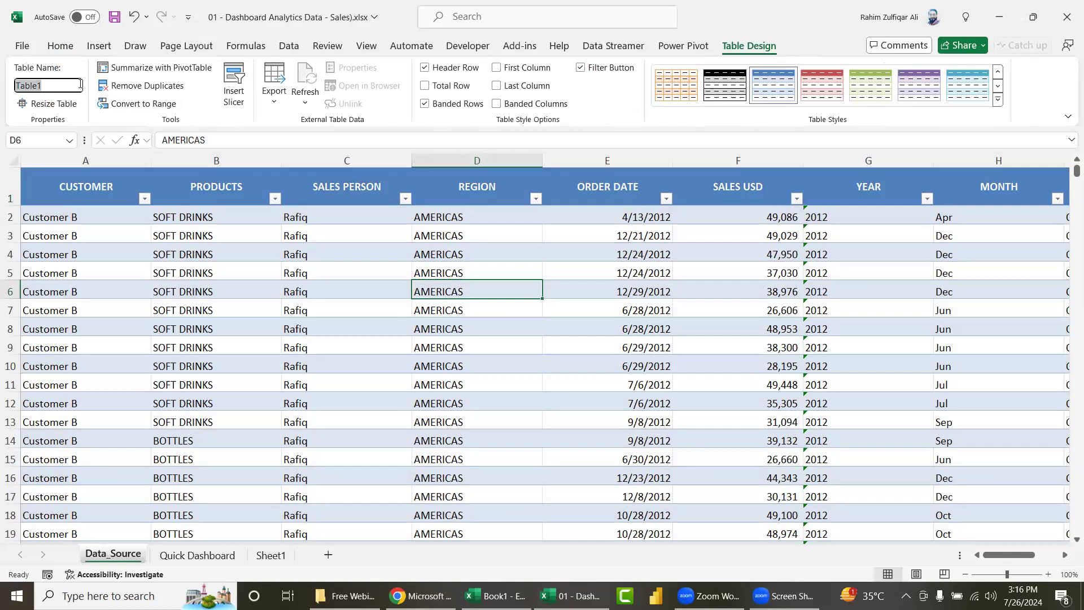
{"action": "type", "text": "D"}
{"action": "key", "text": "Return"}
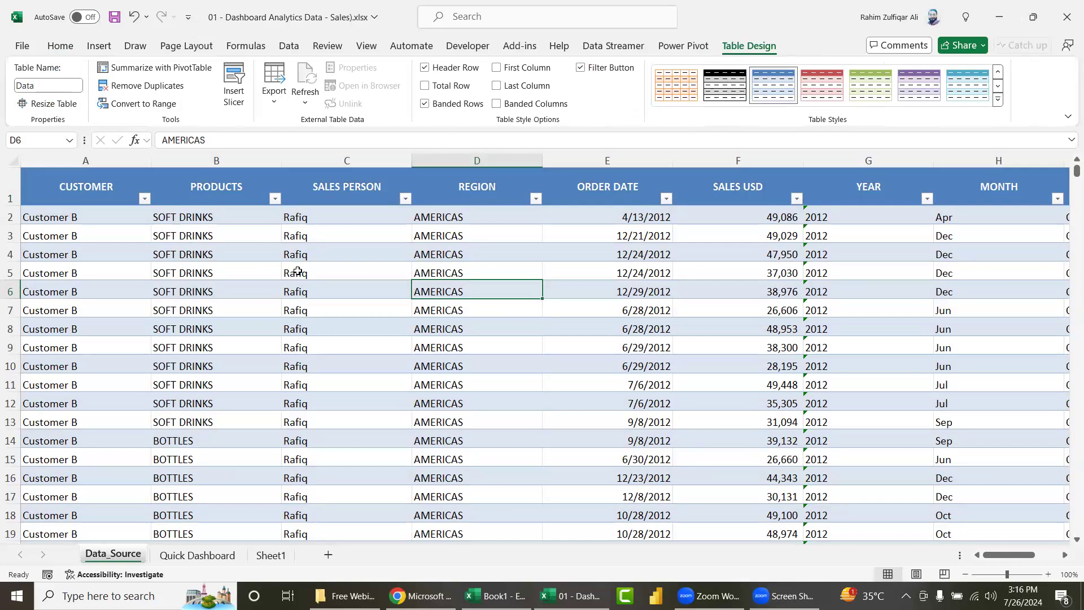
{"action": "left_click", "coordinate": [297, 271]}
{"action": "left_click", "coordinate": [477, 293]}
Step: Insert an empty PivotTable from the Data table onto a new worksheet, Sheet2
{"action": "left_click", "coordinate": [99, 45]}
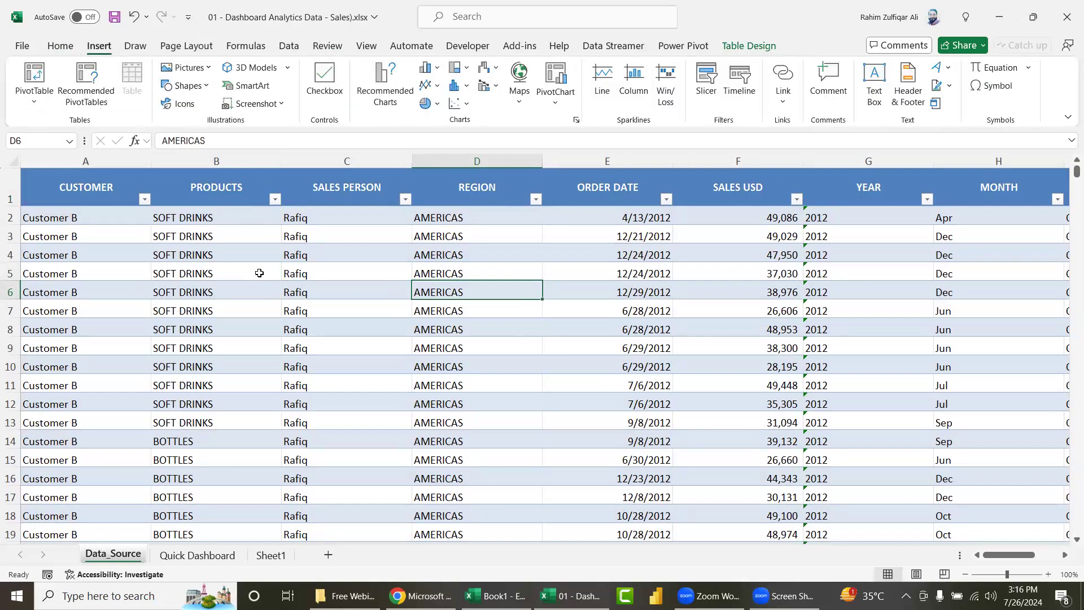
{"action": "left_click", "coordinate": [245, 253]}
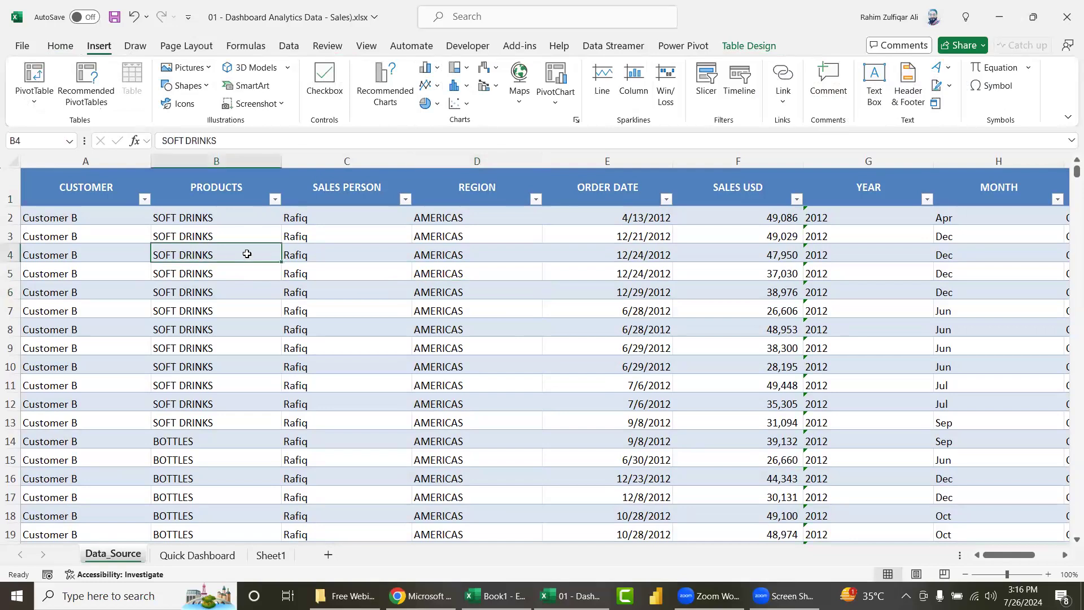
{"action": "left_click", "coordinate": [34, 76]}
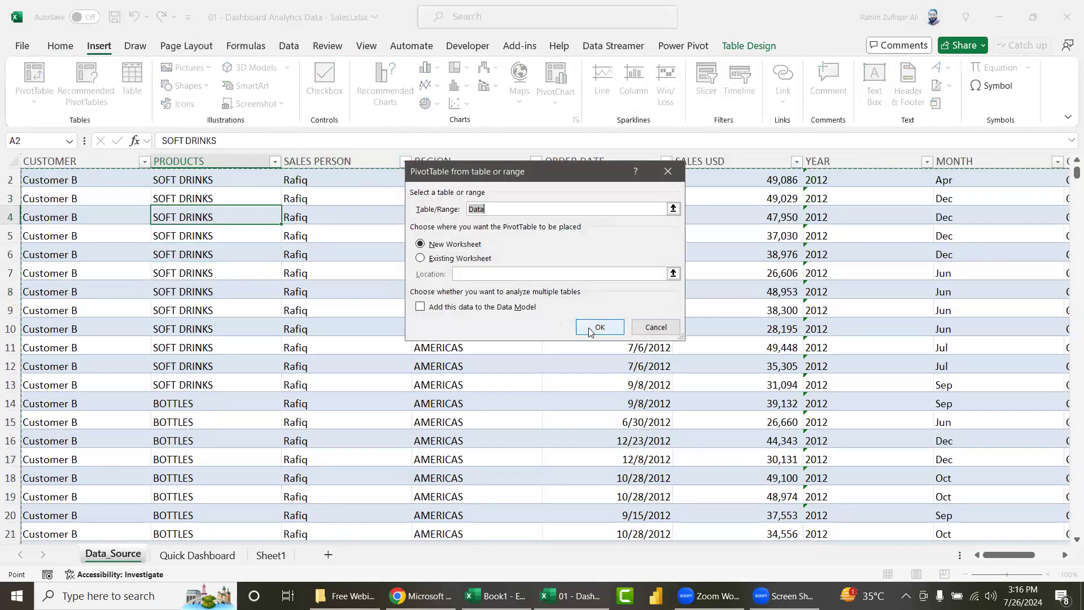
{"action": "left_click", "coordinate": [589, 332]}
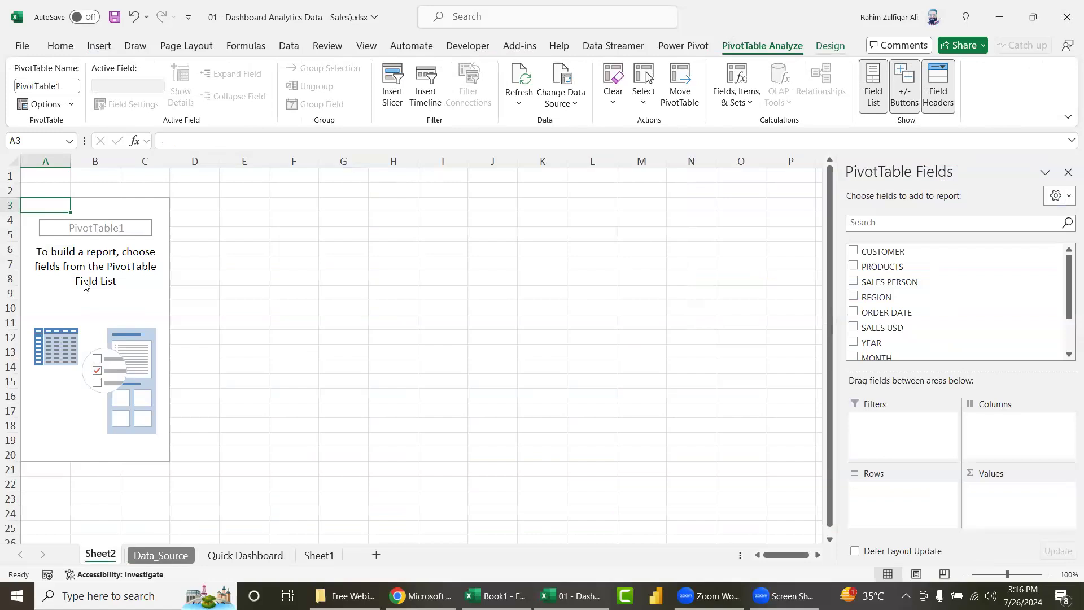
{"action": "left_click", "coordinate": [95, 250]}
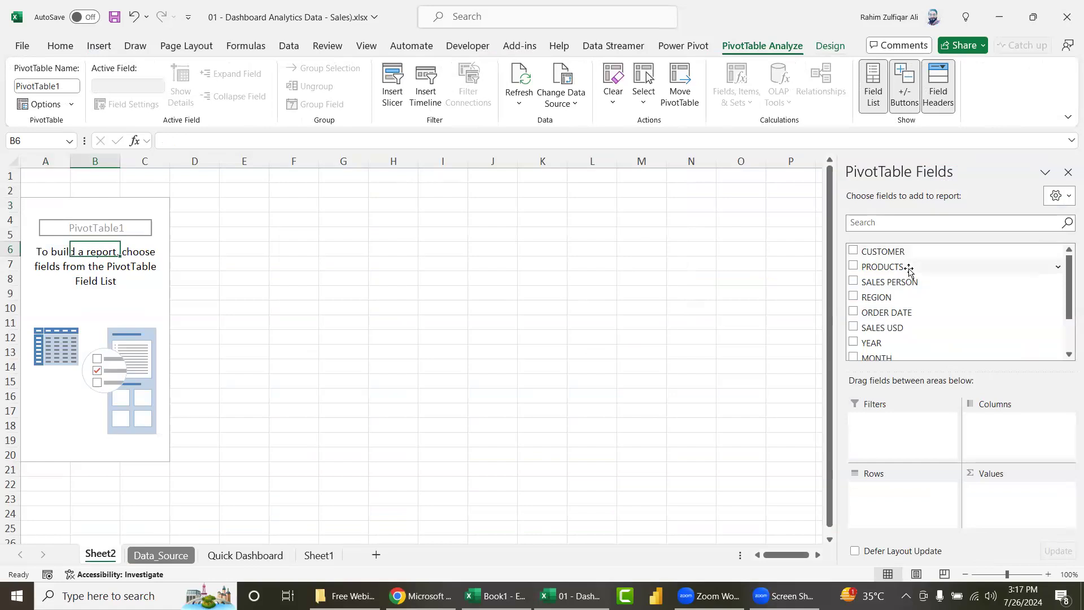
Step: Put PRODUCTS in the PivotTable rows and sum SALES USD in the values
{"action": "left_click_drag", "start_coordinate": [891, 269], "coordinate": [915, 496]}
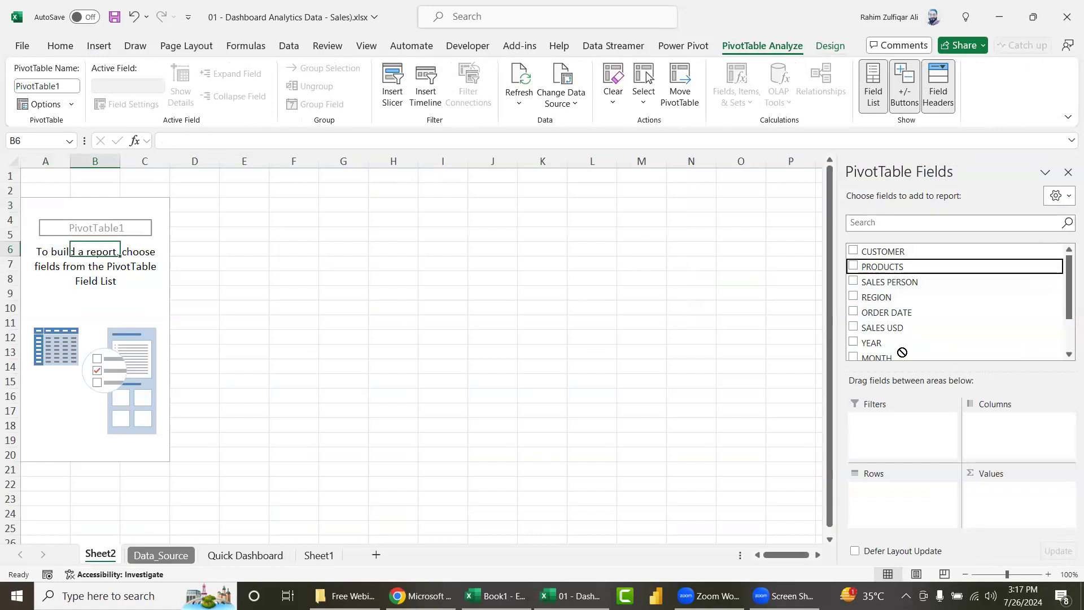
{"action": "scroll", "coordinate": [916, 288], "scroll_direction": "down", "scroll_amount": 2}
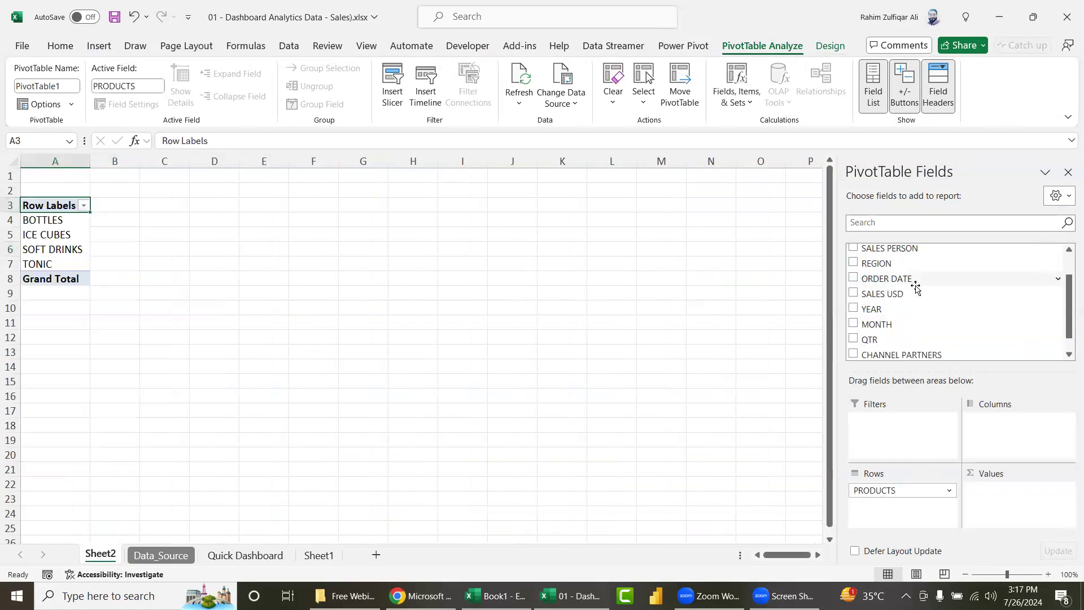
{"action": "scroll", "coordinate": [915, 288], "scroll_direction": "down", "scroll_amount": 1}
{"action": "left_click_drag", "start_coordinate": [893, 277], "coordinate": [995, 500]}
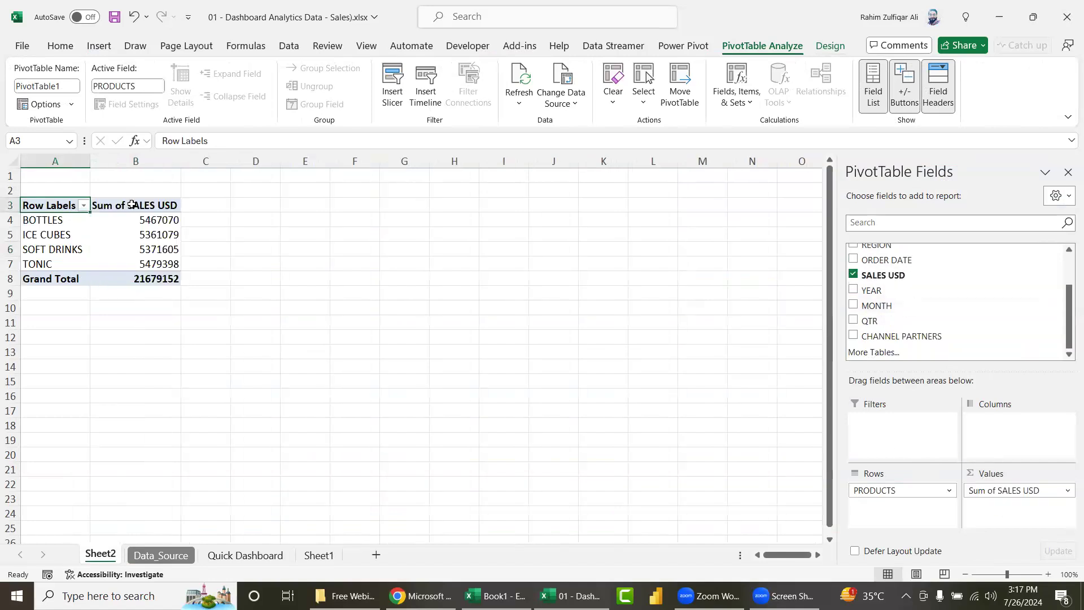
{"action": "scroll", "coordinate": [243, 285], "scroll_direction": "up", "scroll_amount": 4}
{"action": "scroll", "coordinate": [252, 274], "scroll_direction": "up", "scroll_amount": 1}
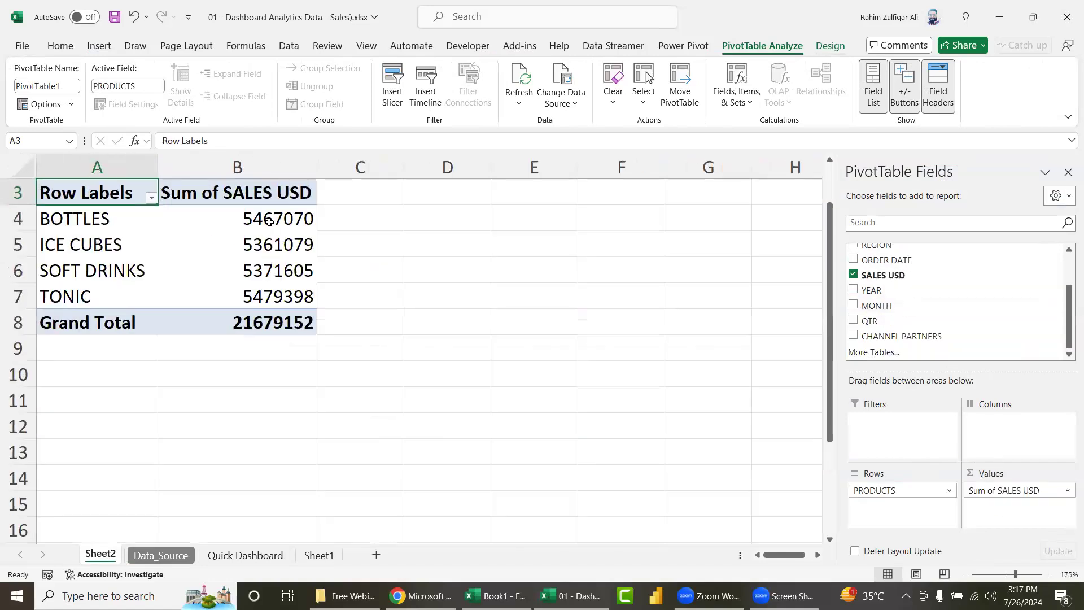
Step: Show Sum of SALES USD with thousands separators and no decimals, then add YEAR as a filter
{"action": "left_click_drag", "start_coordinate": [270, 220], "coordinate": [271, 322]}
{"action": "left_click", "coordinate": [65, 45]}
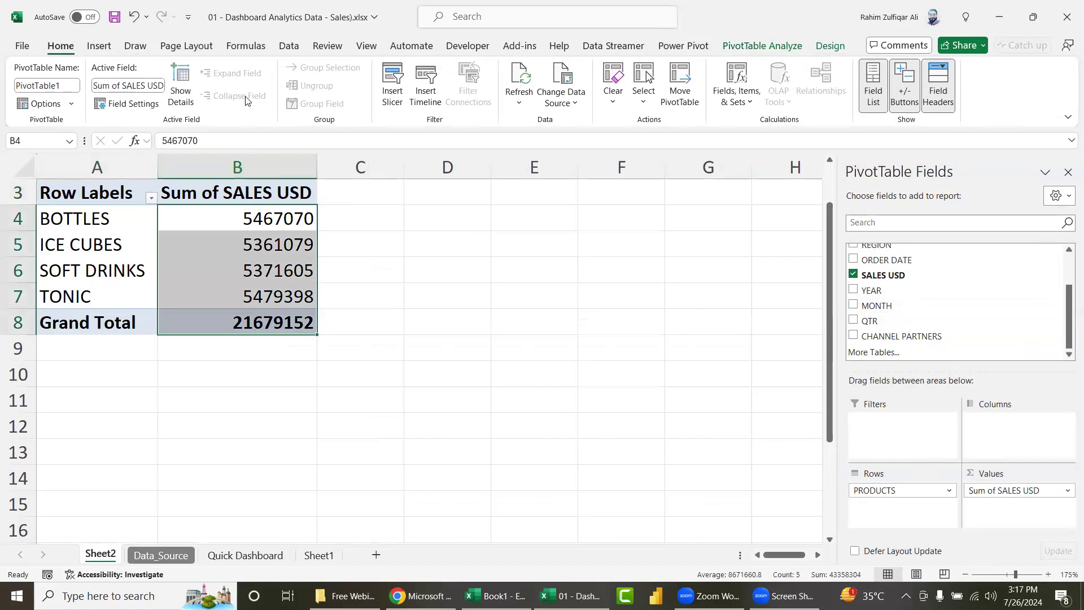
{"action": "left_click", "coordinate": [510, 96]}
{"action": "left_click", "coordinate": [547, 96]}
{"action": "left_click", "coordinate": [547, 96]}
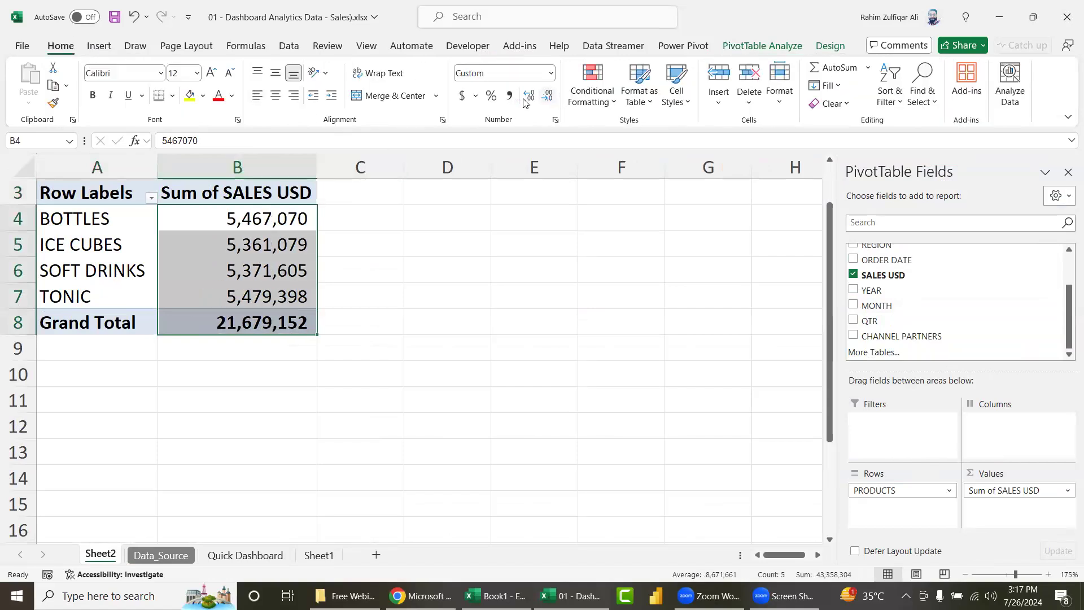
{"action": "left_click", "coordinate": [260, 218]}
{"action": "scroll", "coordinate": [255, 247], "scroll_direction": "up", "scroll_amount": 1}
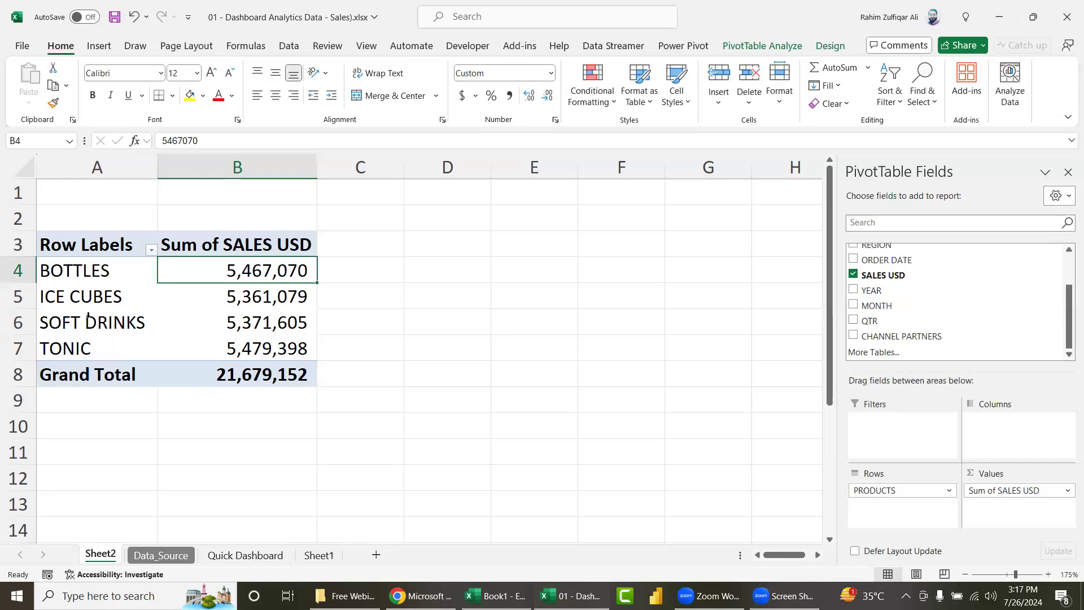
{"action": "left_click", "coordinate": [226, 299]}
{"action": "left_click", "coordinate": [232, 326]}
{"action": "left_click", "coordinate": [265, 348]}
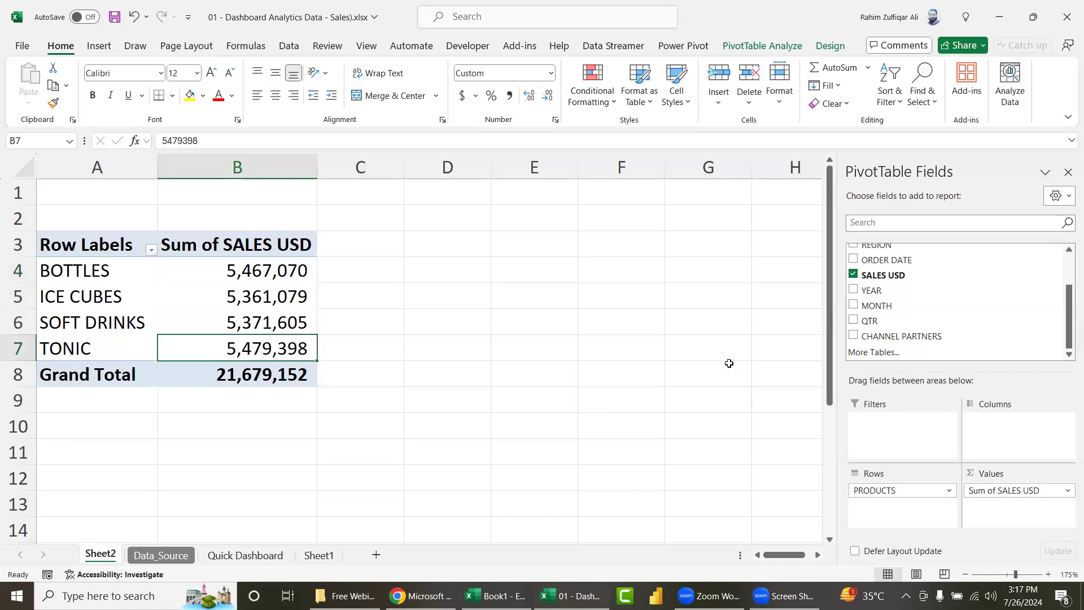
{"action": "mouse_move", "coordinate": [871, 290]}
{"action": "left_mouse_down"}
{"action": "mouse_move", "coordinate": [792, 406]}
{"action": "mouse_move", "coordinate": [902, 434]}
{"action": "left_mouse_up"}
{"action": "left_click", "coordinate": [310, 197]}
{"action": "left_click", "coordinate": [169, 258]}
{"action": "left_click", "coordinate": [256, 382]}
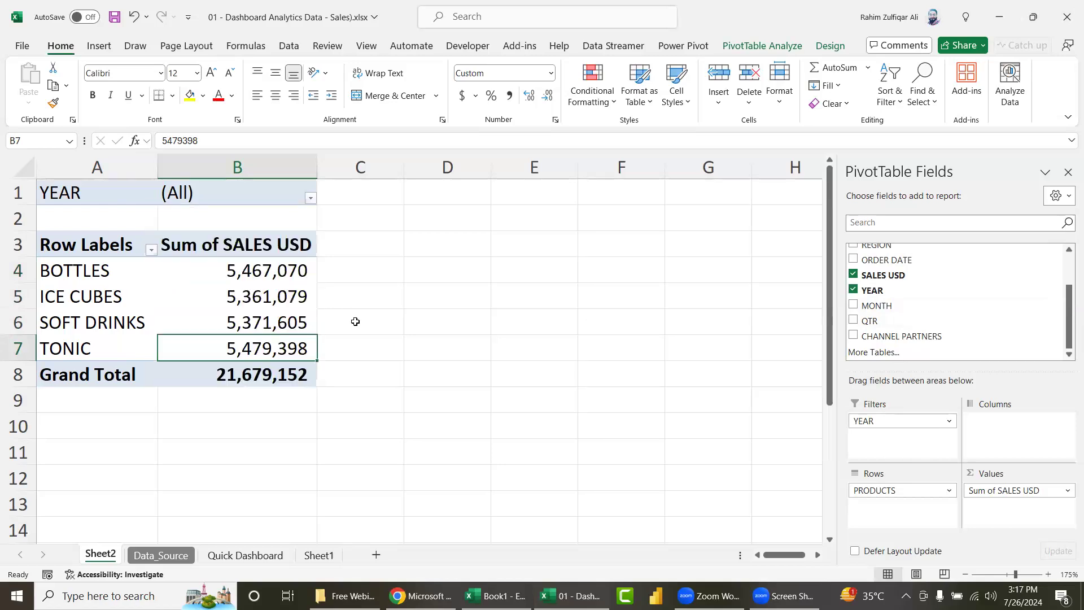
{"action": "left_click", "coordinate": [310, 198]}
{"action": "left_click", "coordinate": [173, 270]}
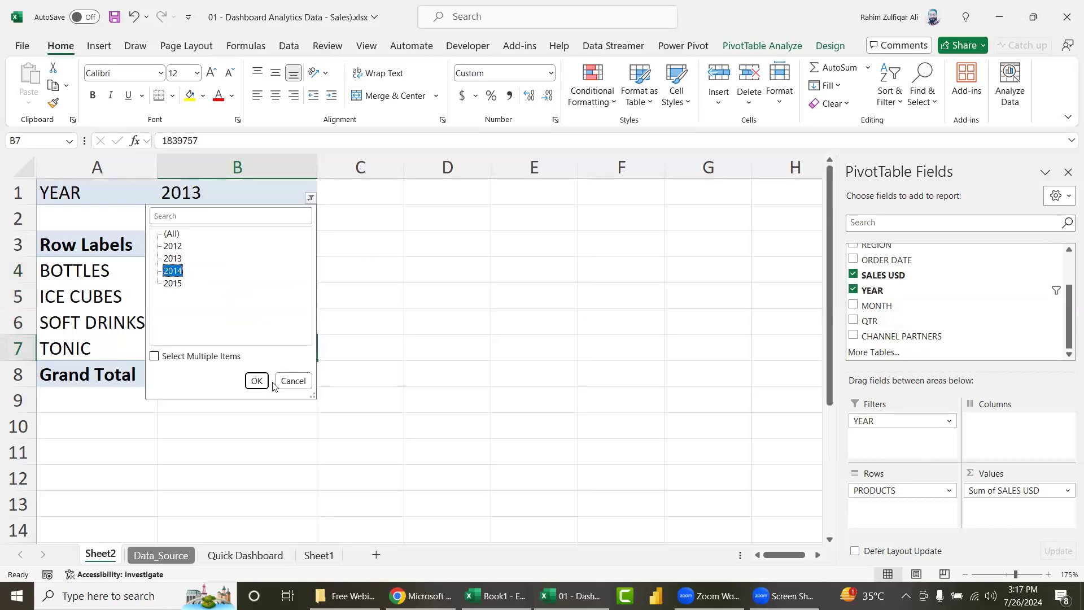
{"action": "left_click", "coordinate": [256, 380]}
{"action": "left_click", "coordinate": [268, 274]}
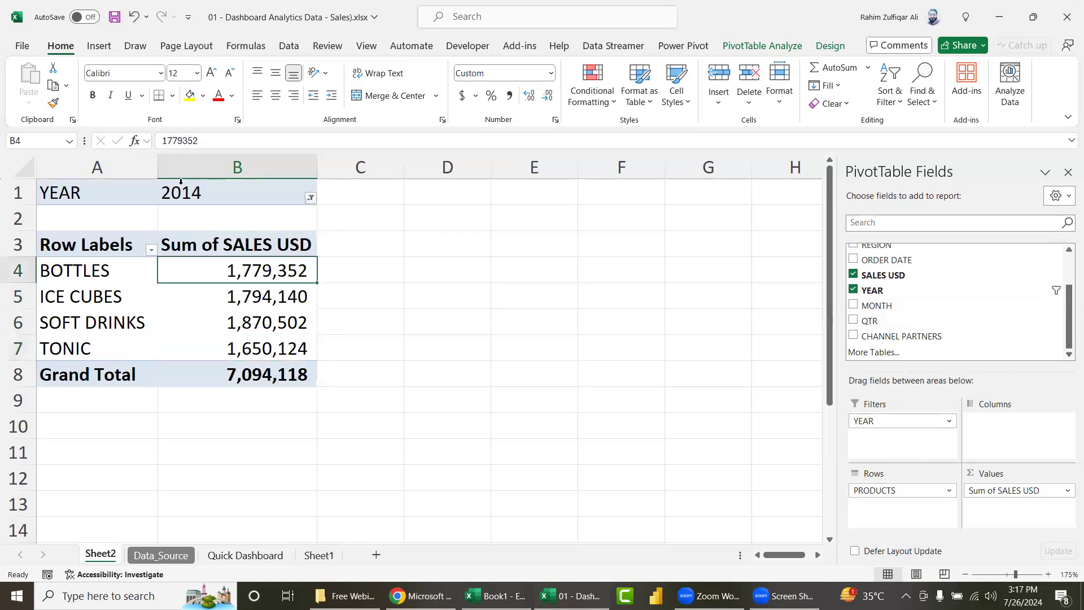
{"action": "left_click", "coordinate": [179, 199]}
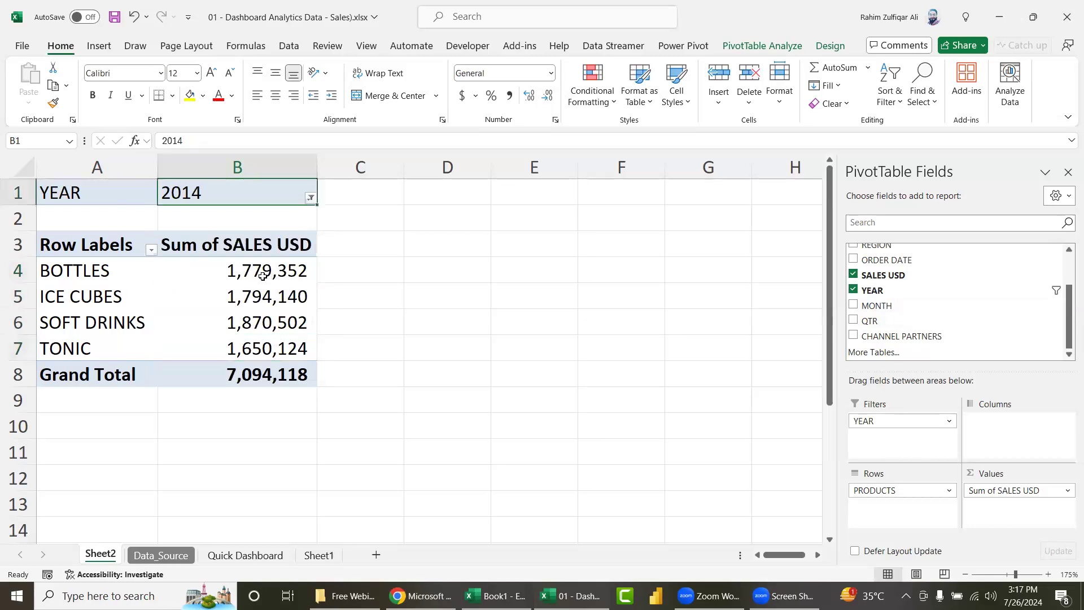
{"action": "left_click_drag", "start_coordinate": [263, 274], "coordinate": [258, 360]}
{"action": "left_click_drag", "start_coordinate": [101, 271], "coordinate": [96, 348]}
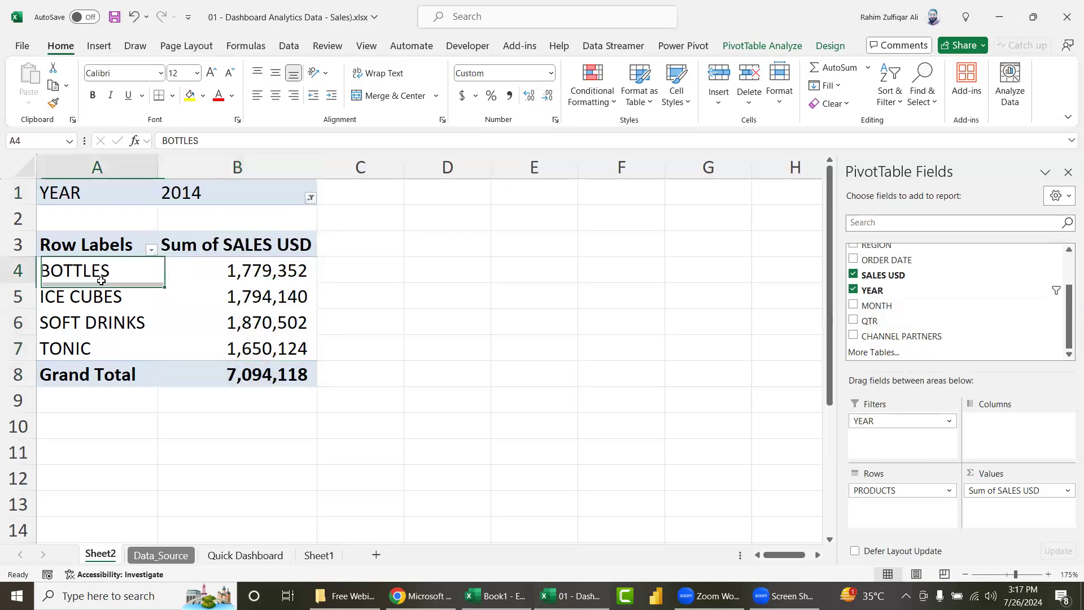
{"action": "left_click", "coordinate": [190, 193]}
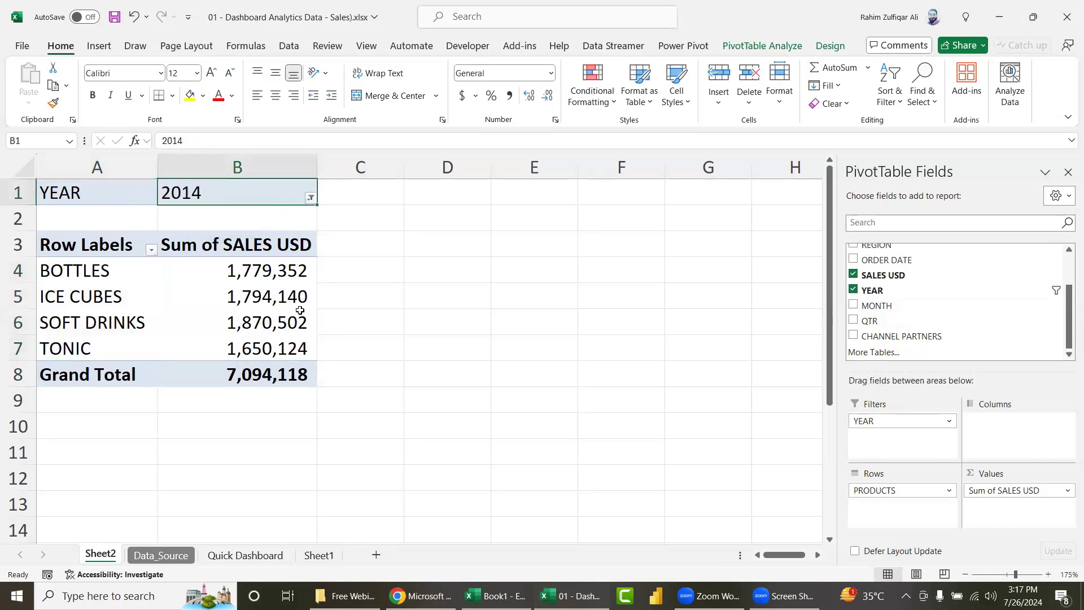
{"action": "left_click", "coordinate": [311, 197]}
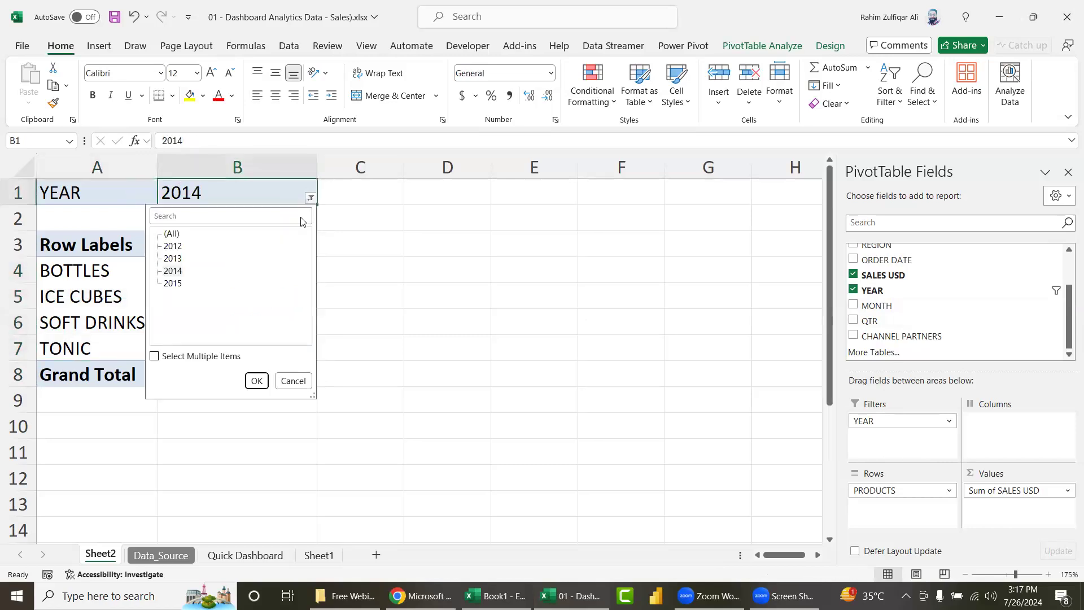
{"action": "left_click", "coordinate": [170, 234]}
{"action": "left_click", "coordinate": [257, 381]}
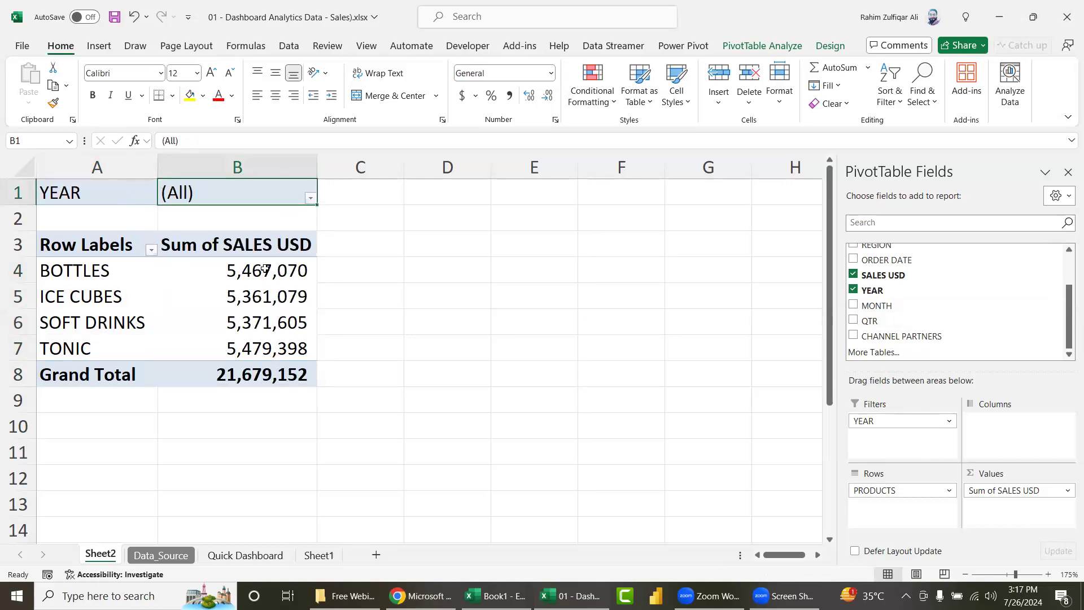
{"action": "left_click_drag", "start_coordinate": [260, 271], "coordinate": [250, 374]}
{"action": "key", "text": "Down"}
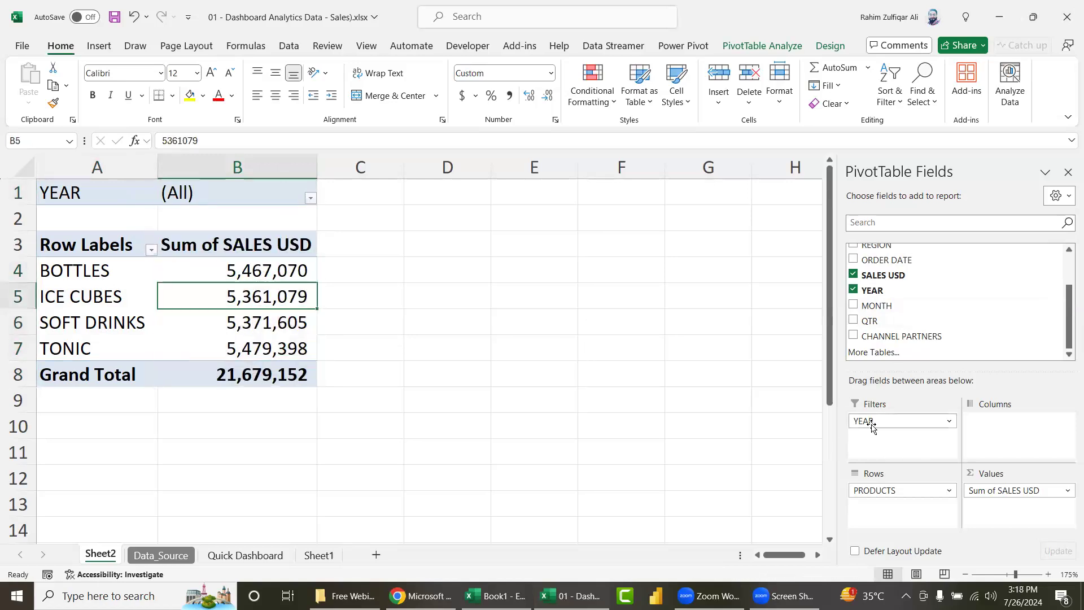
{"action": "left_click_drag", "start_coordinate": [871, 424], "coordinate": [514, 296]}
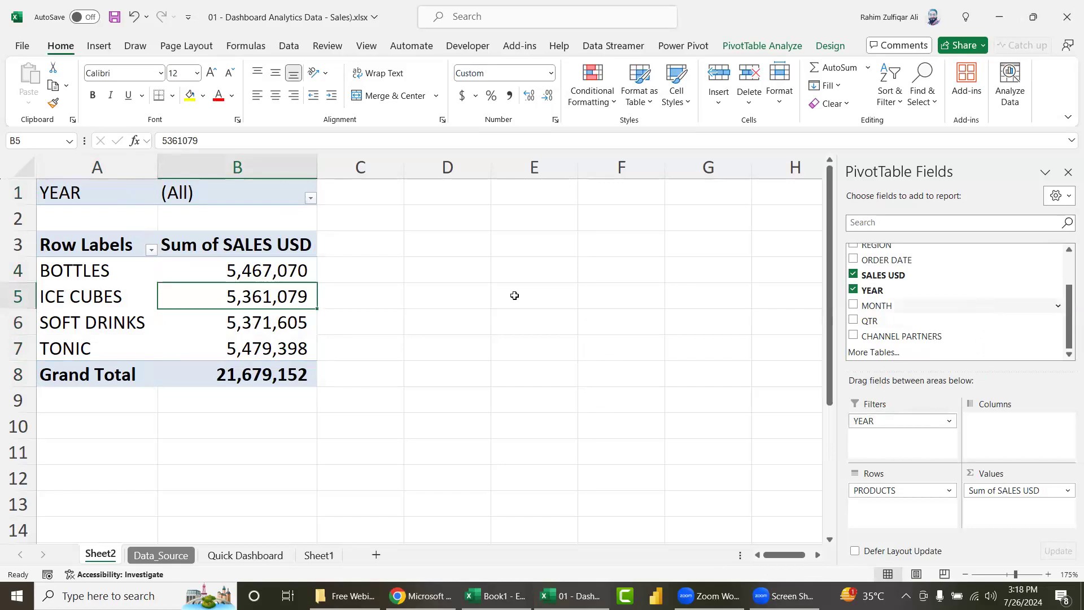
{"action": "key", "text": "Up"}
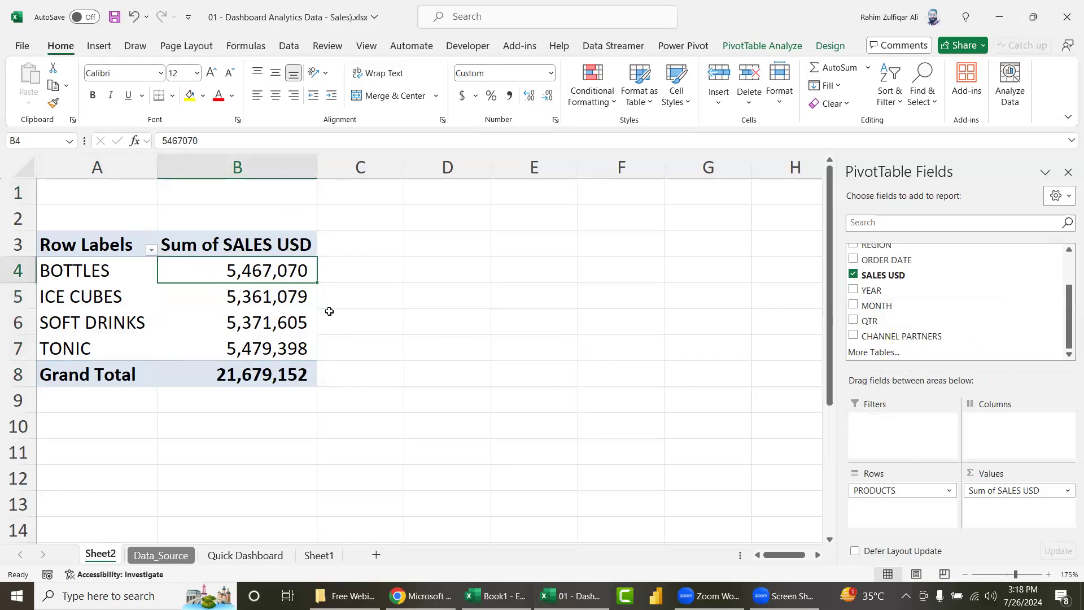
{"action": "scroll", "coordinate": [329, 311], "scroll_direction": "down", "scroll_amount": 2}
{"action": "scroll", "coordinate": [329, 311], "scroll_direction": "down", "scroll_amount": 1}
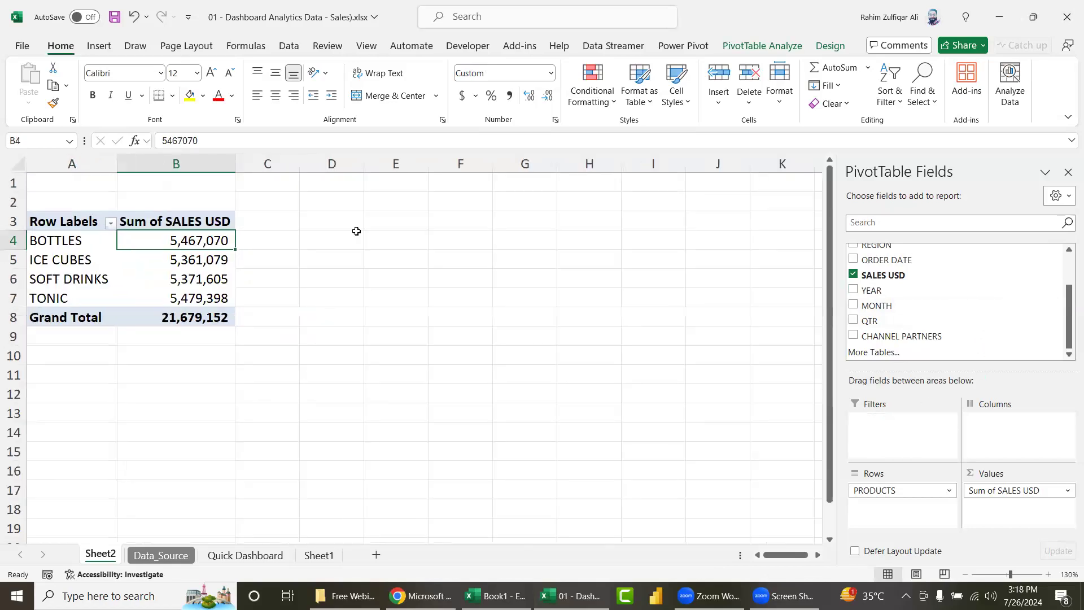
Step: Insert a YEAR slicer for the product PivotTable, moved beside the table and shortened
{"action": "left_click", "coordinate": [83, 256]}
{"action": "left_click", "coordinate": [223, 259]}
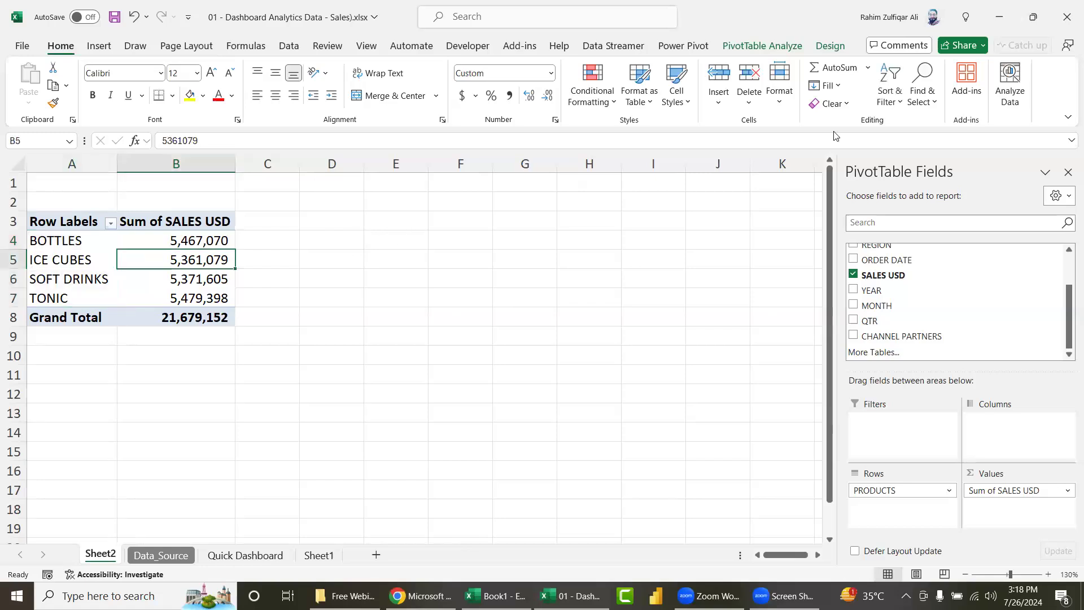
{"action": "left_click", "coordinate": [795, 46]}
{"action": "left_click", "coordinate": [400, 93]}
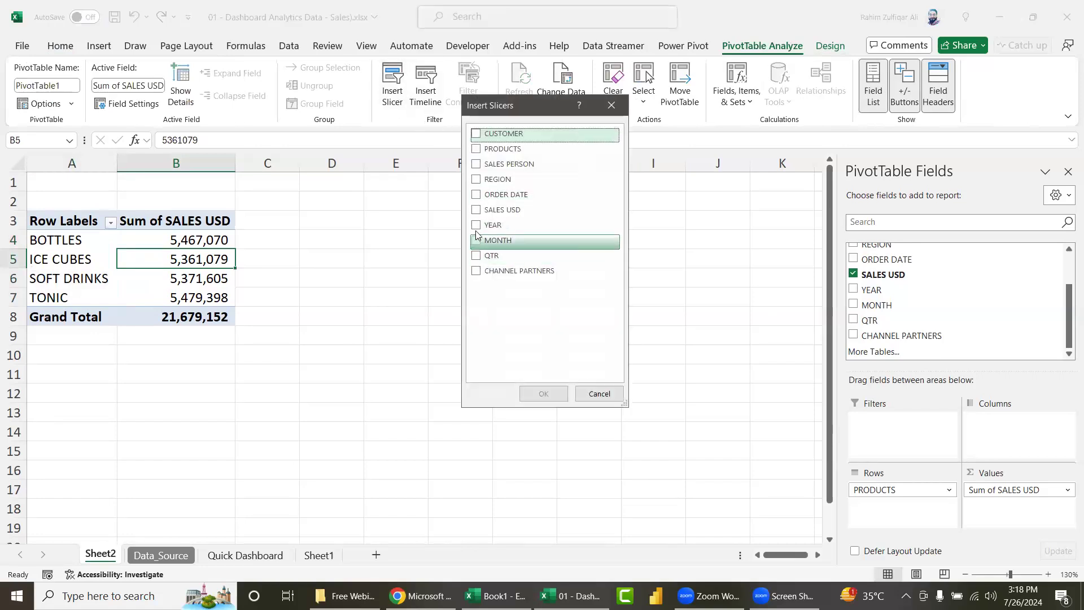
{"action": "left_click", "coordinate": [477, 225]}
{"action": "left_click", "coordinate": [543, 394]}
{"action": "left_click_drag", "start_coordinate": [461, 277], "coordinate": [395, 228]}
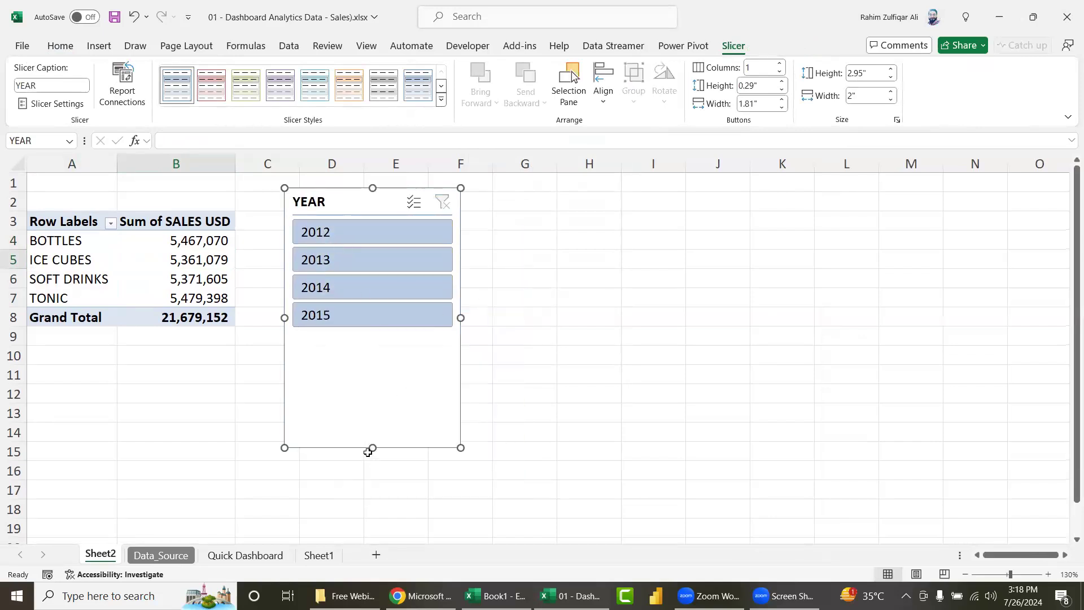
{"action": "mouse_move", "coordinate": [371, 448]}
{"action": "left_mouse_down"}
{"action": "mouse_move", "coordinate": [389, 333]}
{"action": "mouse_move", "coordinate": [371, 343]}
{"action": "left_mouse_up"}
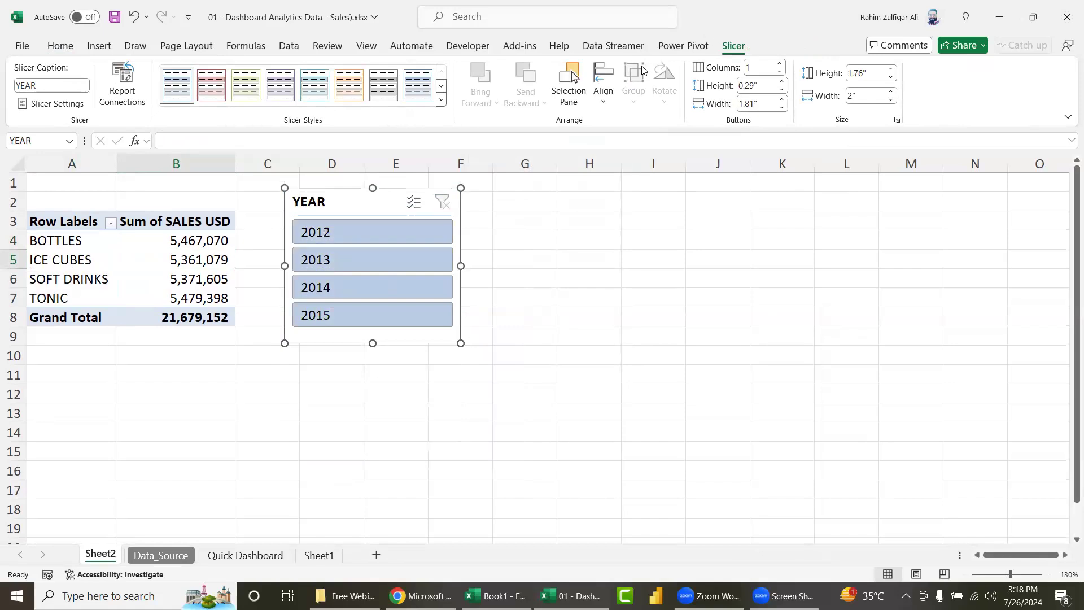
Step: Test the YEAR slicer on 2012 through 2015, then clear the filter to include all years
{"action": "left_click", "coordinate": [361, 263]}
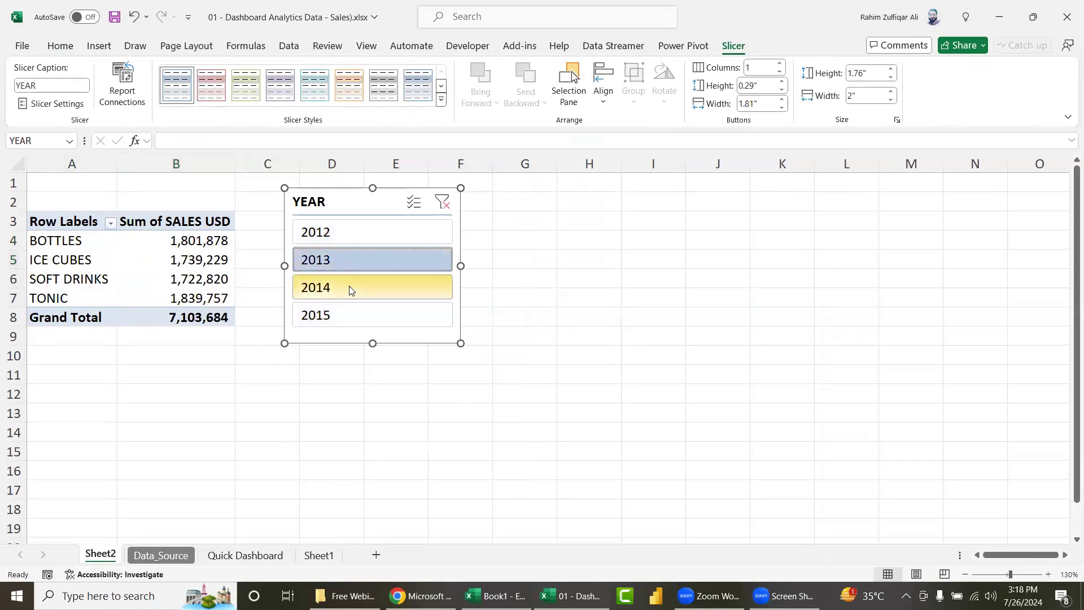
{"action": "left_click", "coordinate": [348, 286]}
{"action": "left_click", "coordinate": [341, 313]}
{"action": "left_click", "coordinate": [340, 287]}
{"action": "left_click", "coordinate": [336, 263]}
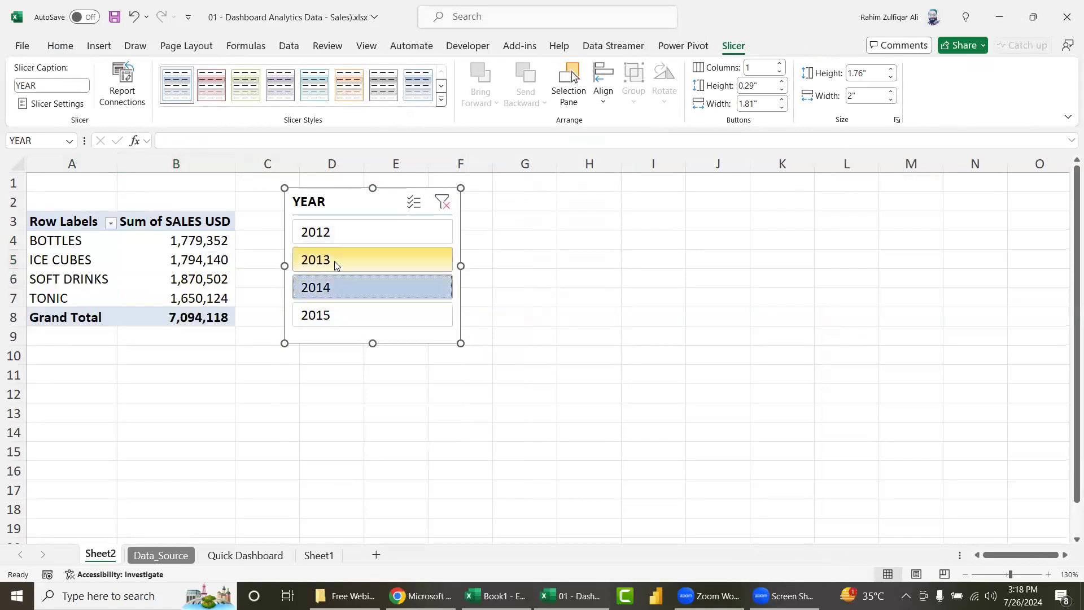
{"action": "left_click", "coordinate": [332, 239]}
{"action": "left_click", "coordinate": [332, 260]}
{"action": "left_click", "coordinate": [330, 287]}
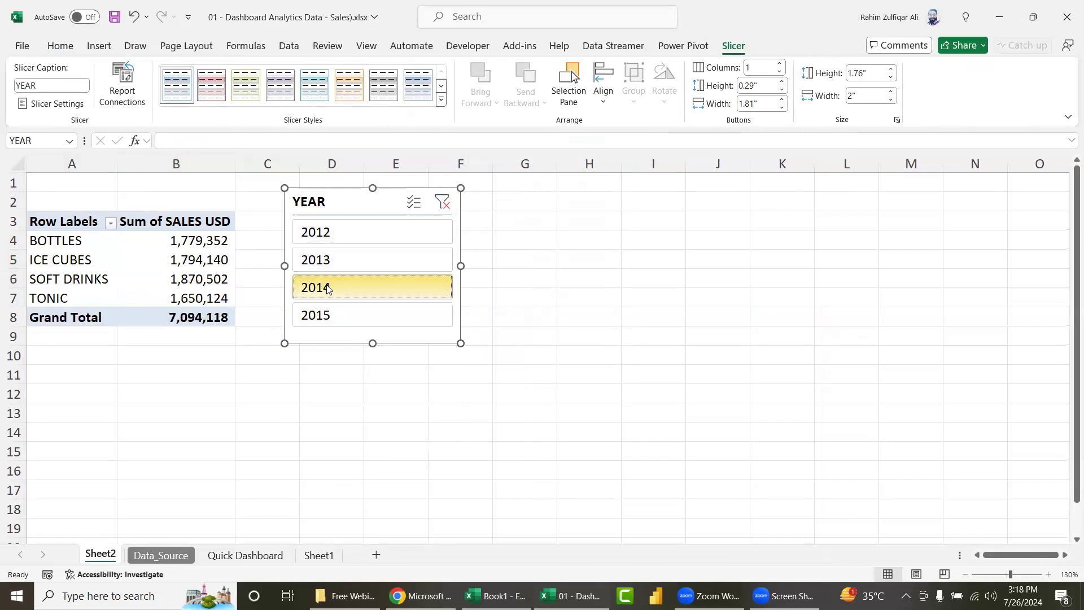
{"action": "left_click", "coordinate": [346, 240]}
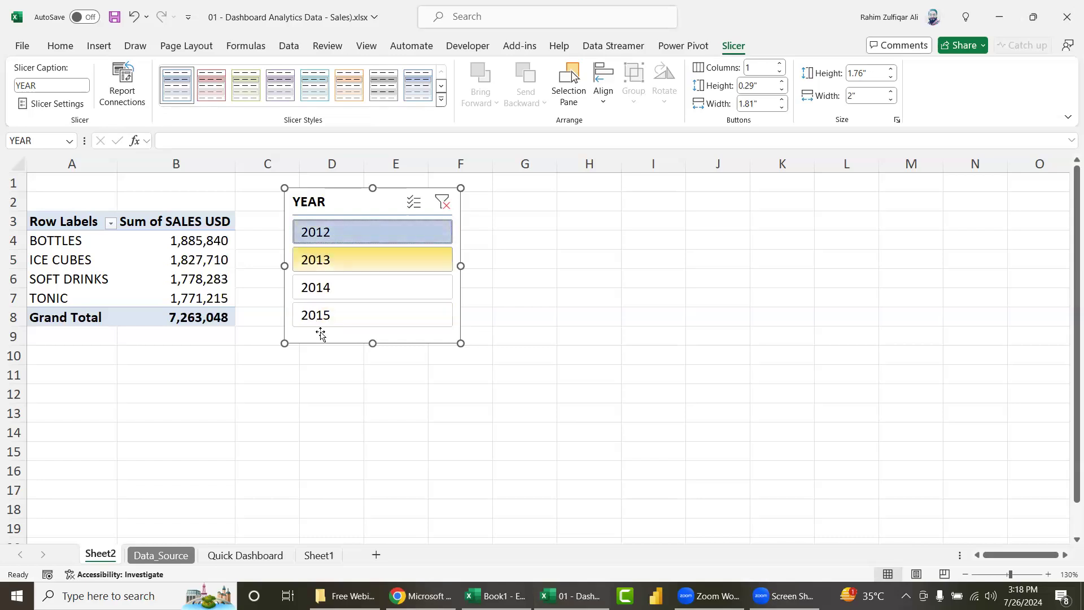
{"action": "left_click", "coordinate": [443, 202]}
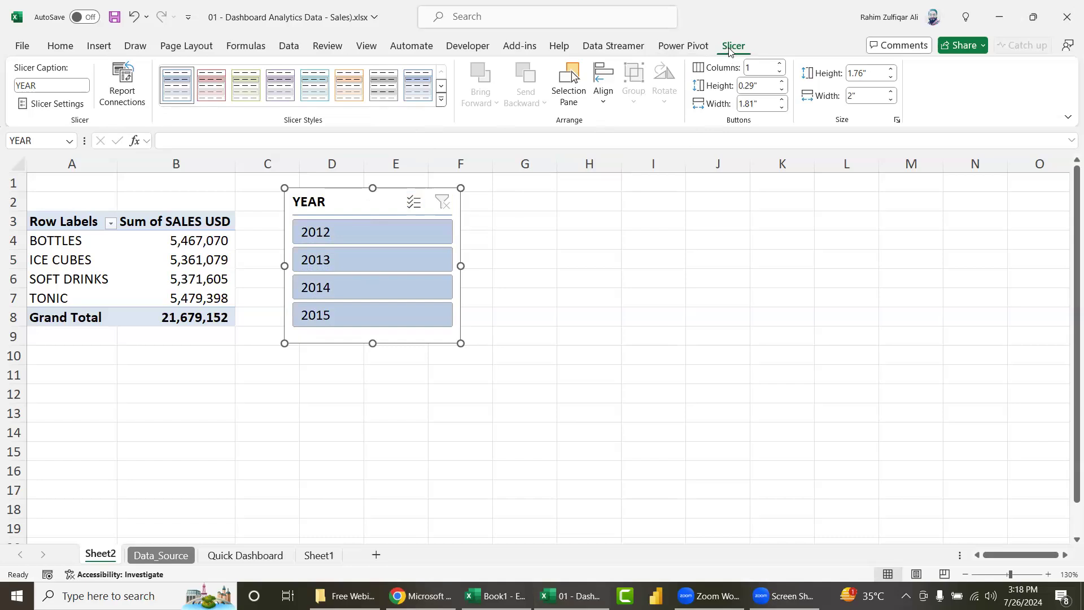
Step: Give the YEAR slicer the dark red style and 4 columns, resized into one row
{"action": "left_click", "coordinate": [442, 99]}
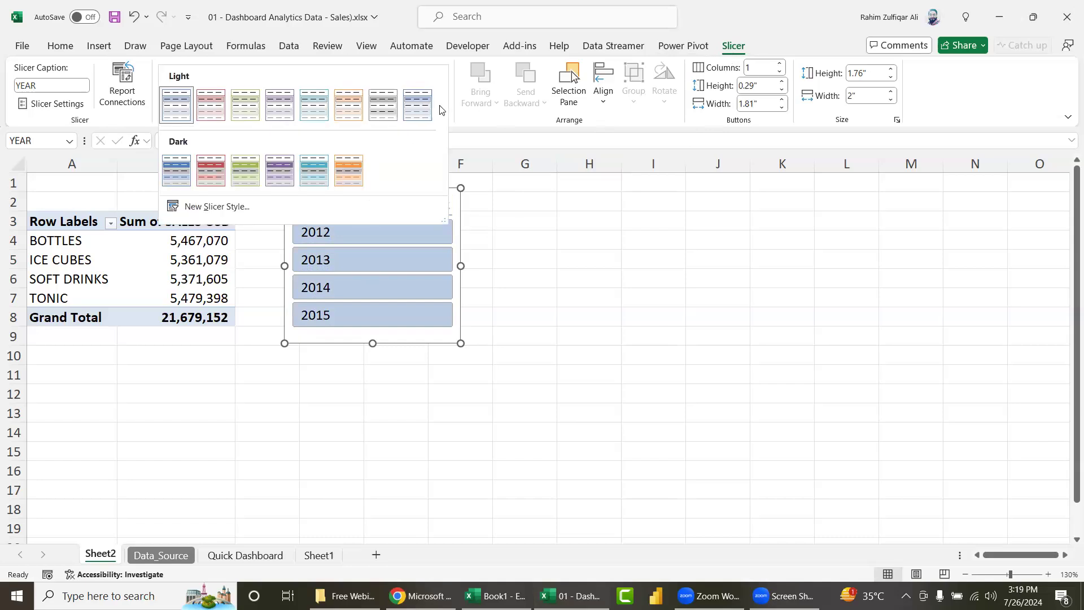
{"action": "left_click", "coordinate": [205, 161]}
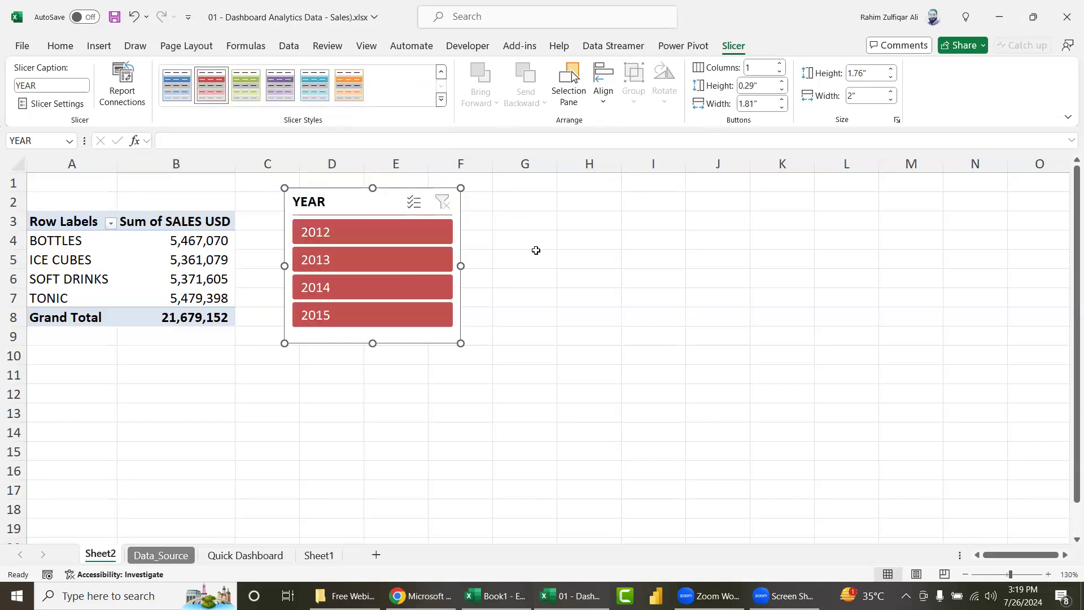
{"action": "left_click", "coordinate": [780, 65]}
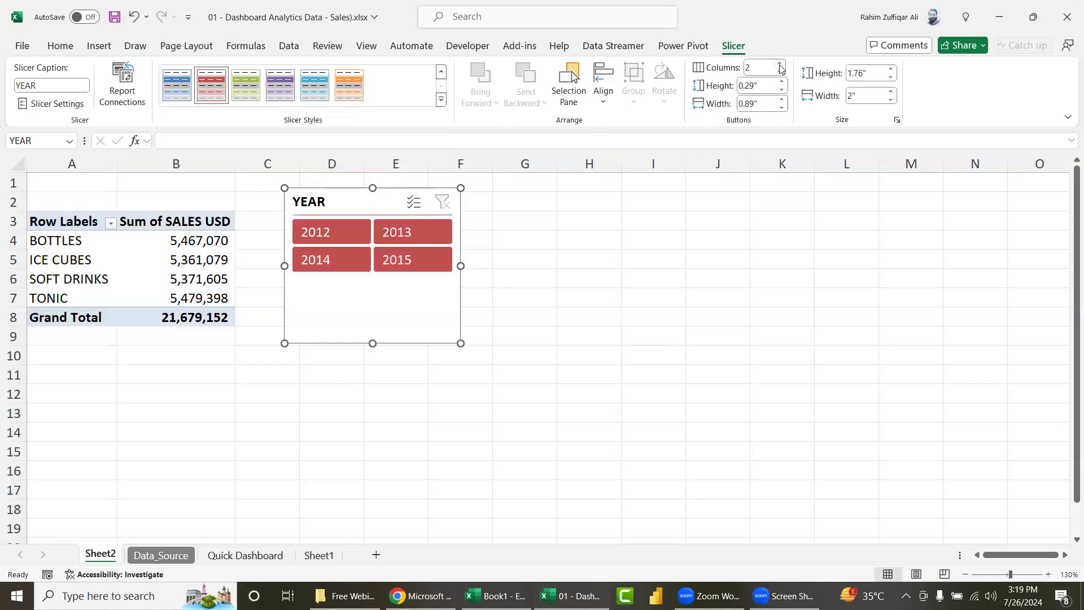
{"action": "left_click", "coordinate": [780, 64]}
{"action": "left_click", "coordinate": [780, 65]}
{"action": "left_click_drag", "start_coordinate": [460, 342], "coordinate": [502, 256]}
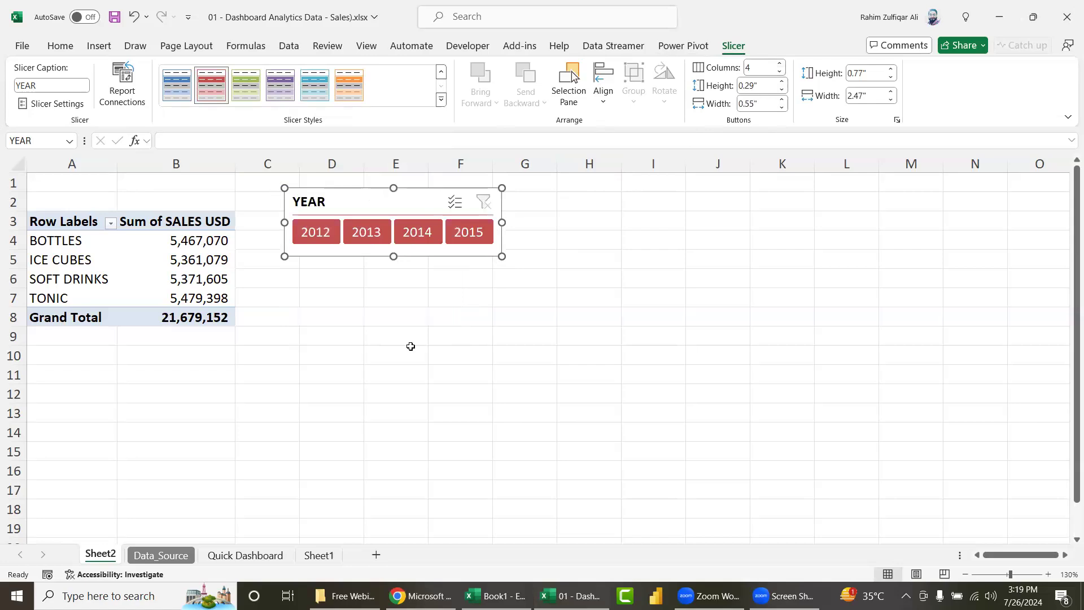
Step: Check the BOTTLES and ICE CUBES sales values and review the PivotTable tool options
{"action": "left_click", "coordinate": [215, 256]}
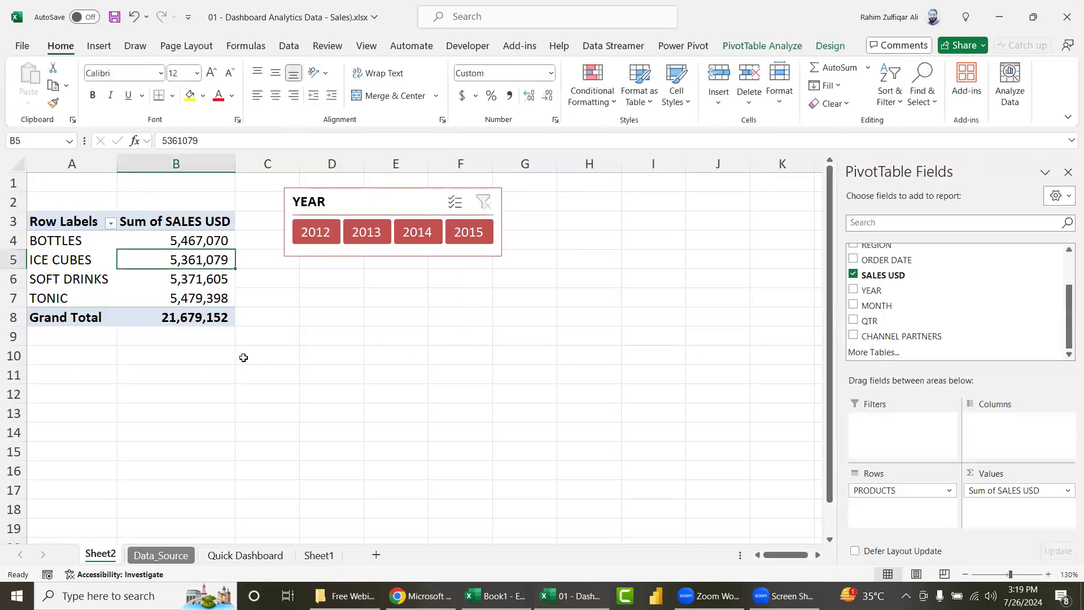
{"action": "left_click", "coordinate": [200, 243]}
{"action": "left_click", "coordinate": [164, 261]}
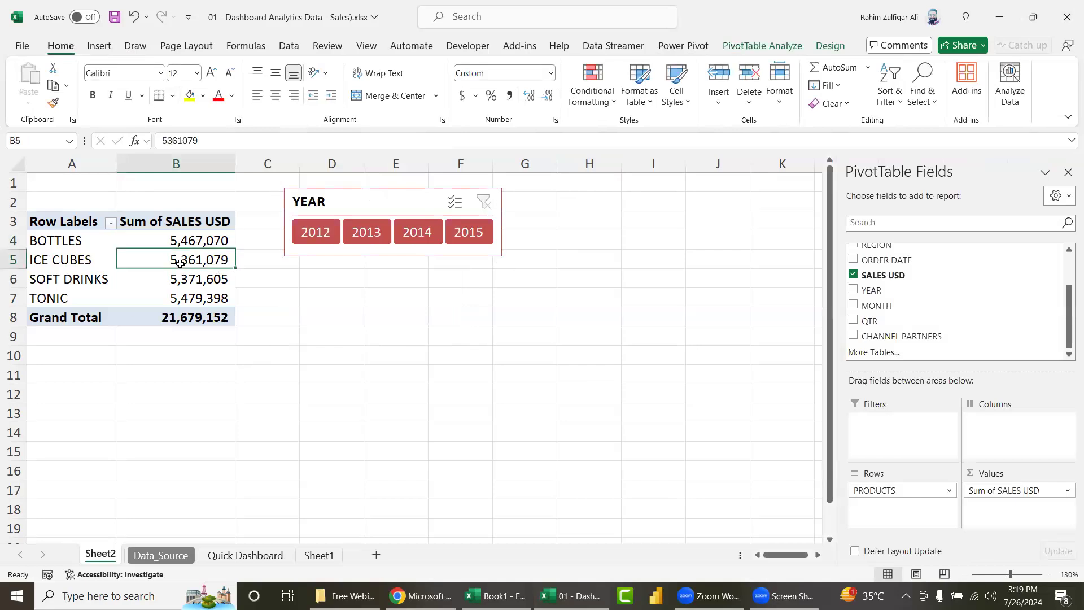
{"action": "left_click", "coordinate": [788, 49]}
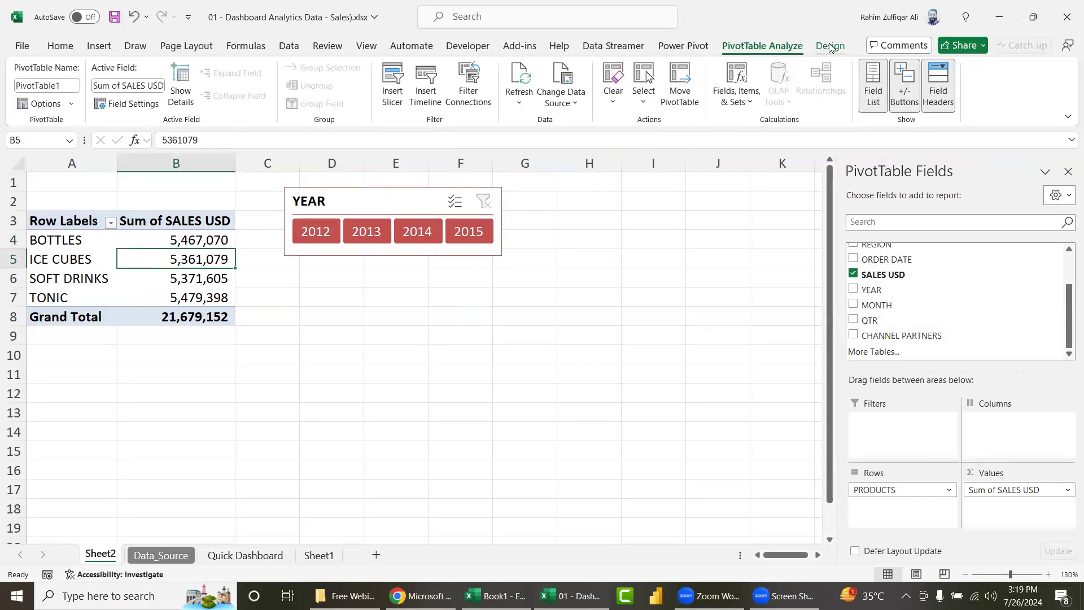
{"action": "left_click", "coordinate": [830, 46]}
{"action": "left_click", "coordinate": [791, 48]}
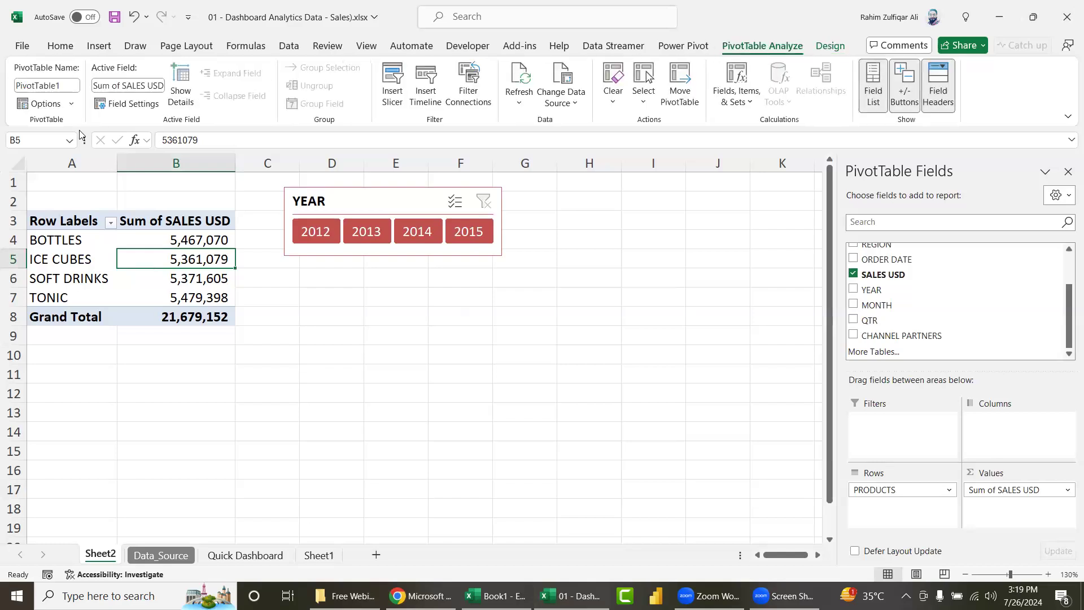
Step: Insert a clustered column PivotChart of product sales, moved off the YEAR slicer
{"action": "left_click", "coordinate": [99, 47]}
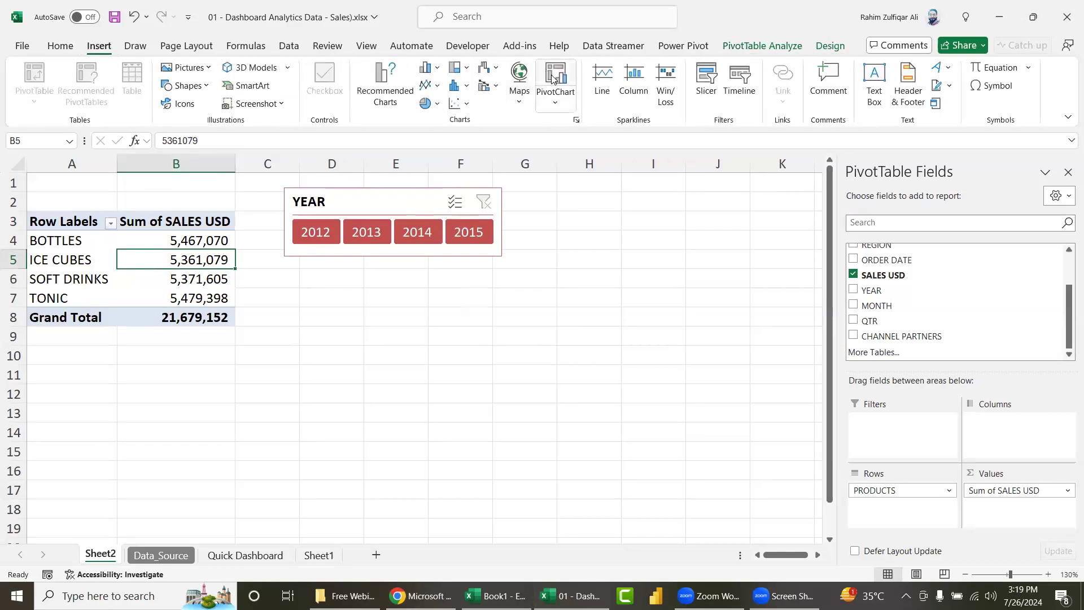
{"action": "left_click", "coordinate": [555, 84]}
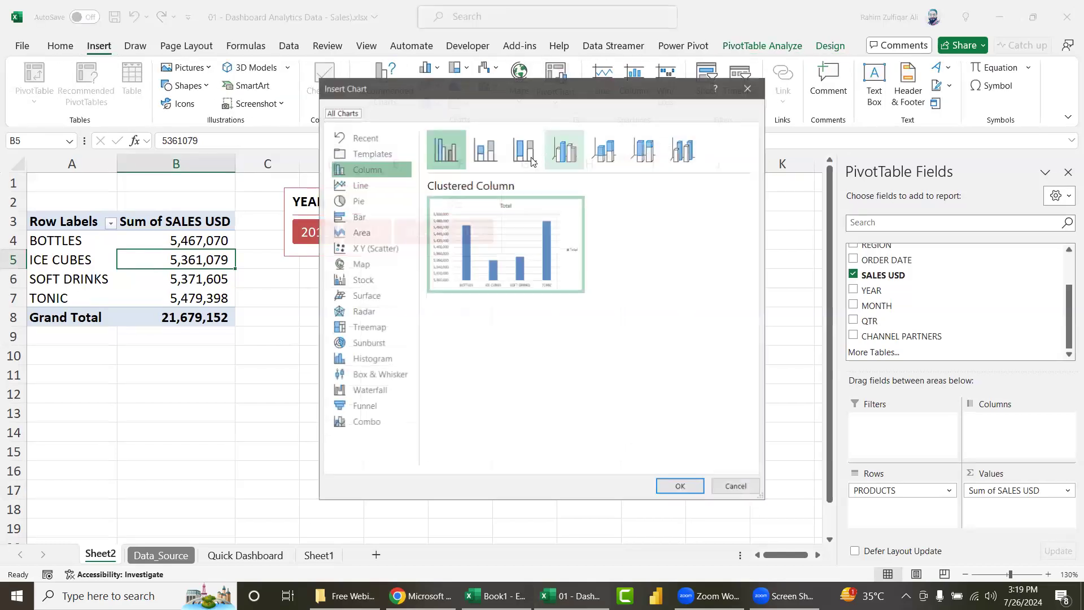
{"action": "left_click", "coordinate": [680, 487]}
{"action": "left_click_drag", "start_coordinate": [404, 300], "coordinate": [283, 330]}
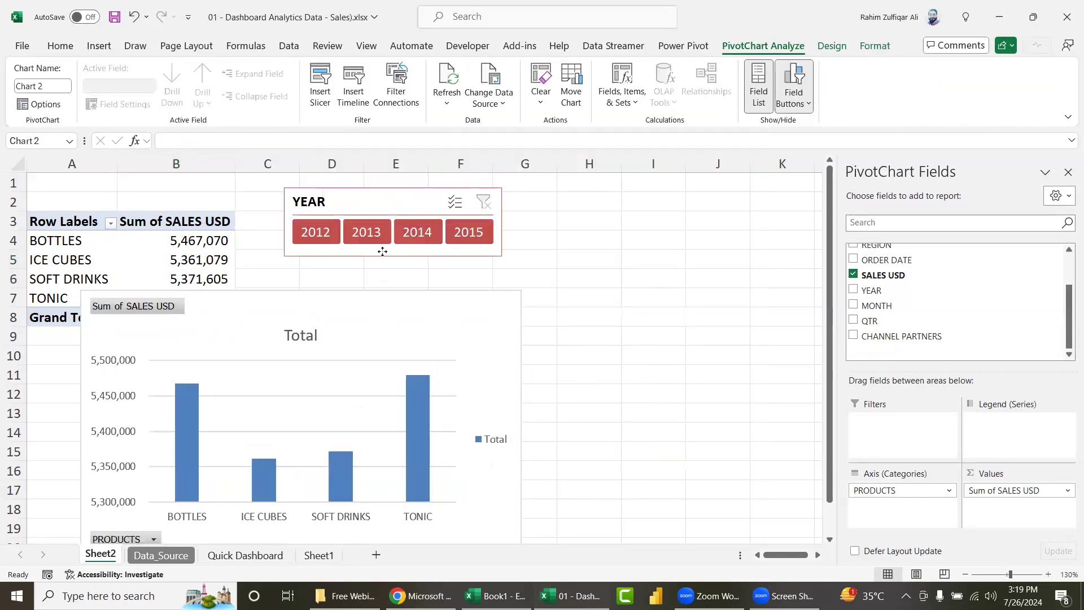
Step: Colour the chart red, hide all field buttons, and move it below the PivotTable near A10
{"action": "left_click", "coordinate": [833, 48]}
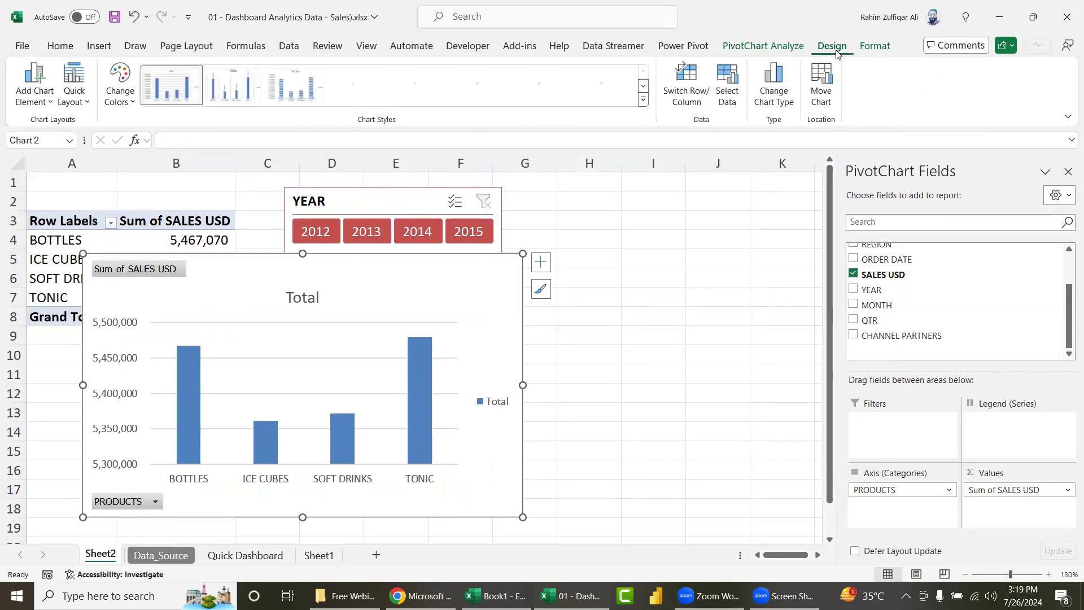
{"action": "left_click", "coordinate": [872, 50]}
{"action": "left_click", "coordinate": [832, 48]}
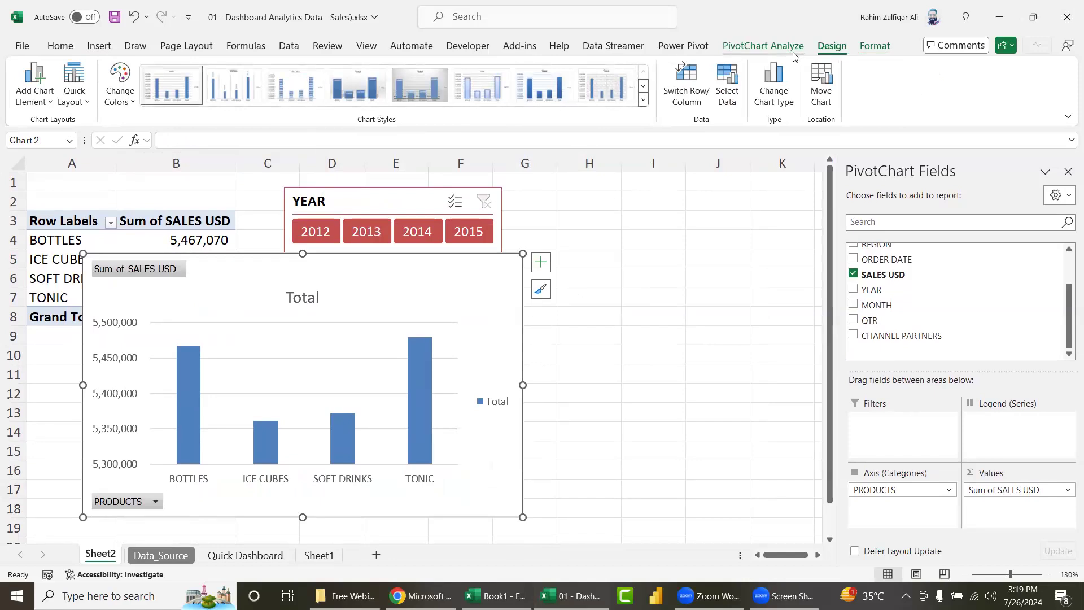
{"action": "left_click", "coordinate": [119, 93]}
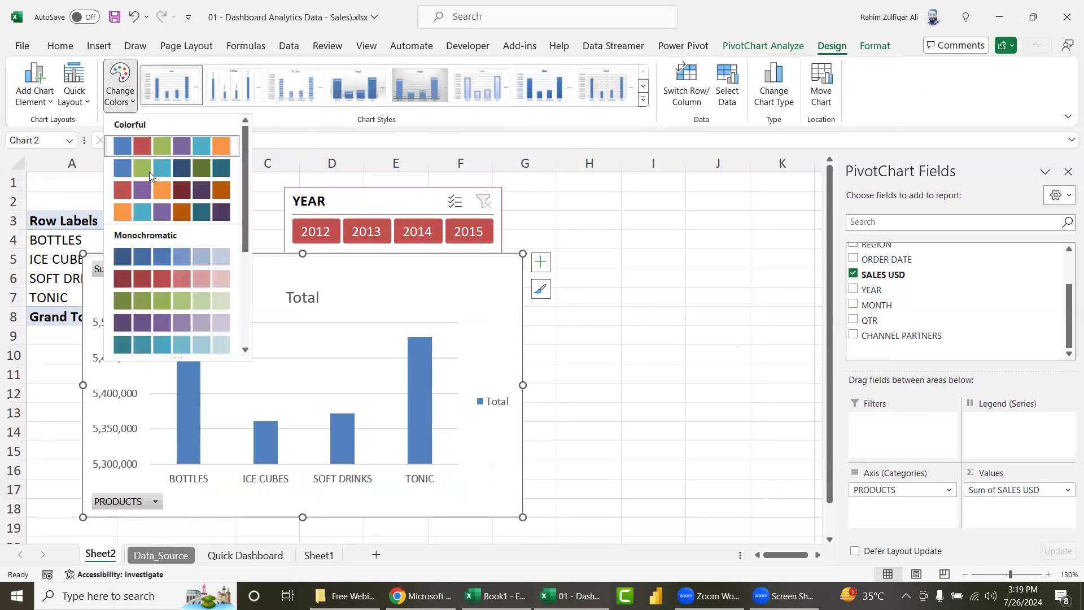
{"action": "left_click", "coordinate": [135, 281]}
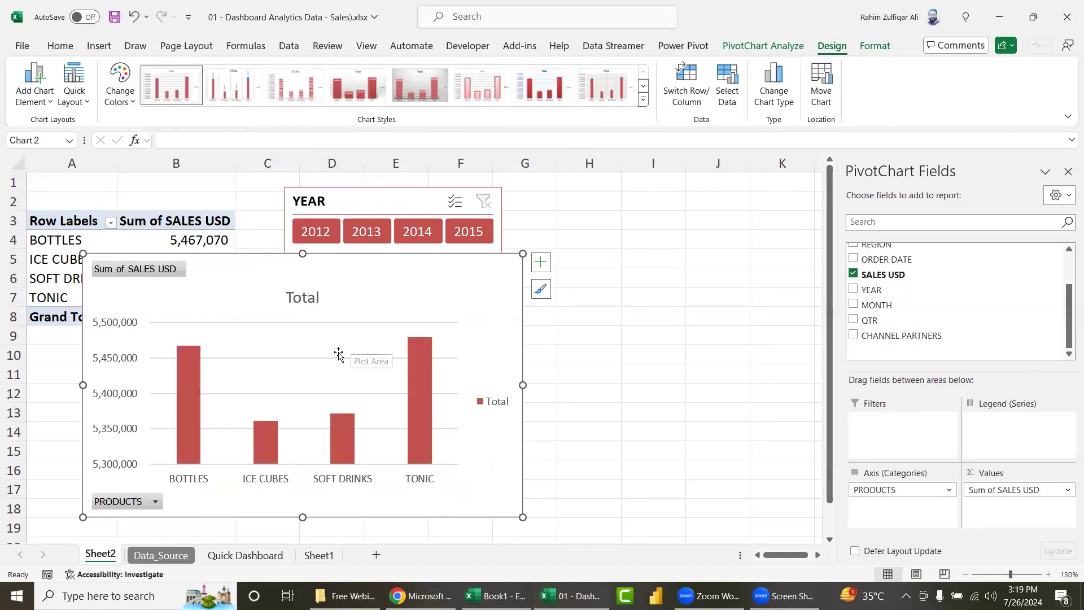
{"action": "right_click", "coordinate": [160, 269]}
{"action": "left_click", "coordinate": [240, 426]}
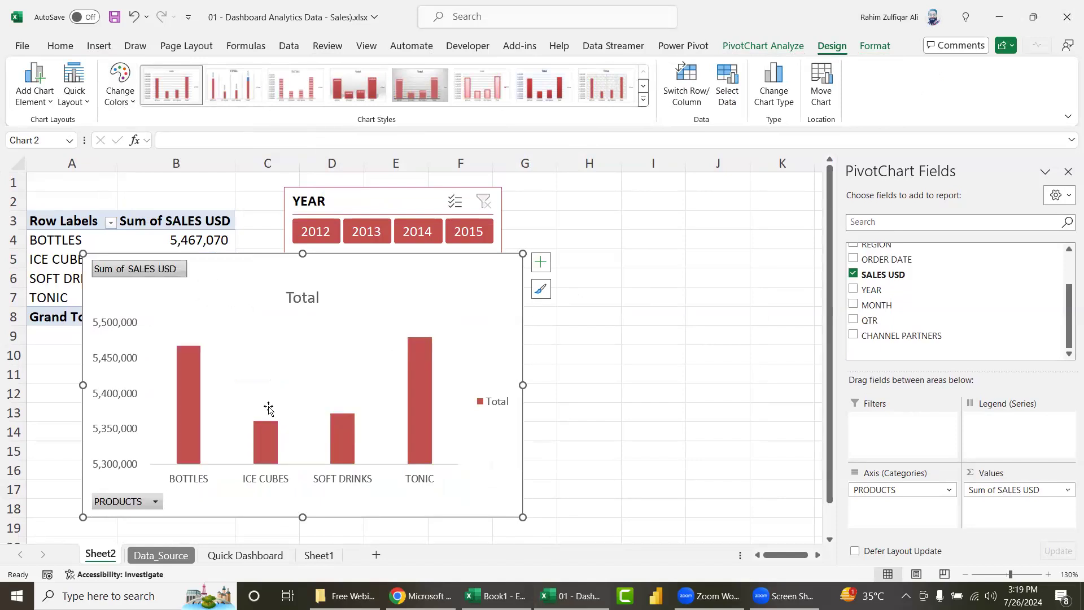
{"action": "left_click_drag", "start_coordinate": [432, 260], "coordinate": [376, 355]}
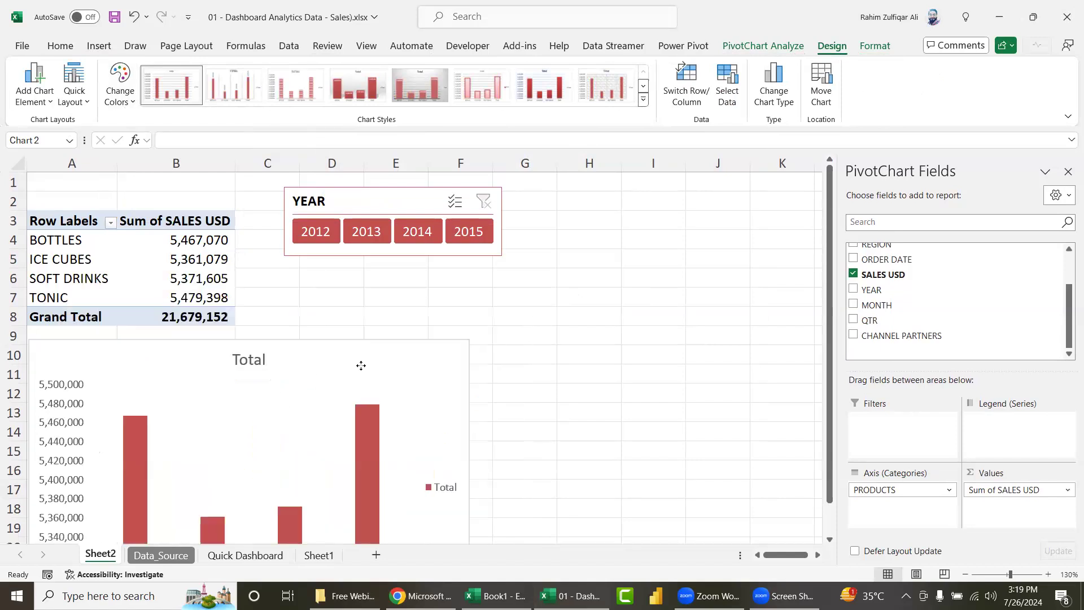
Step: Apply the red Medium PivotTable style to the product PivotTable
{"action": "left_click", "coordinate": [220, 281]}
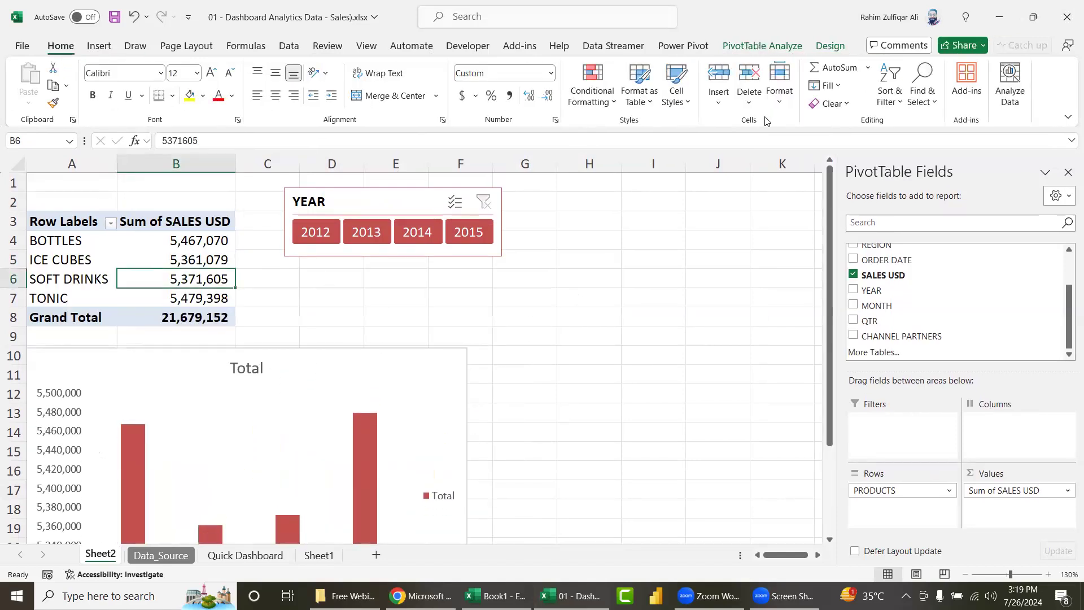
{"action": "left_click", "coordinate": [830, 46]}
{"action": "left_click", "coordinate": [698, 113]}
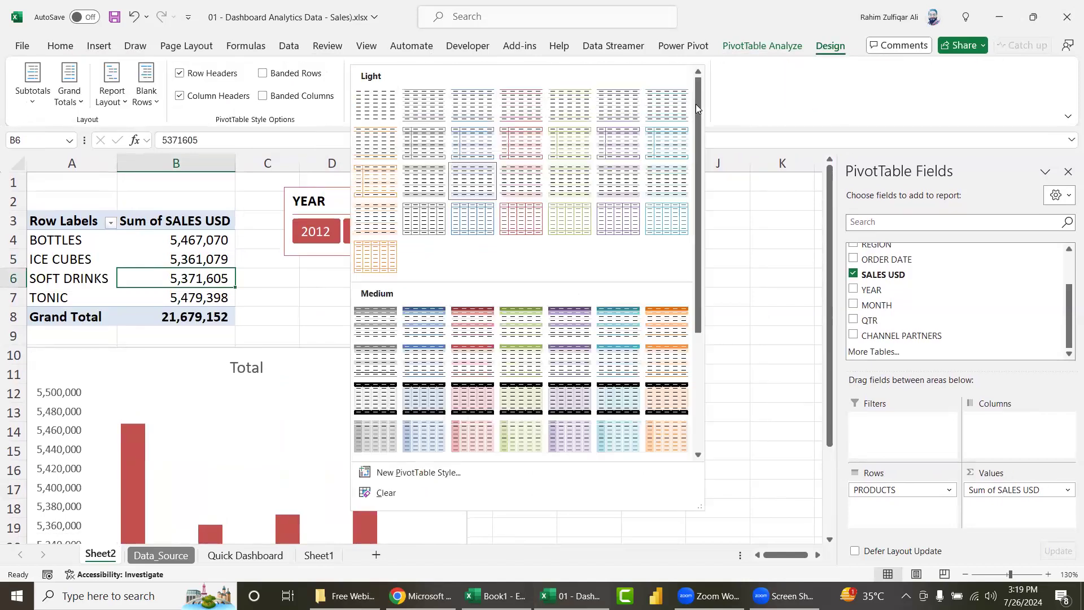
{"action": "left_click", "coordinate": [460, 315]}
{"action": "left_click", "coordinate": [187, 240]}
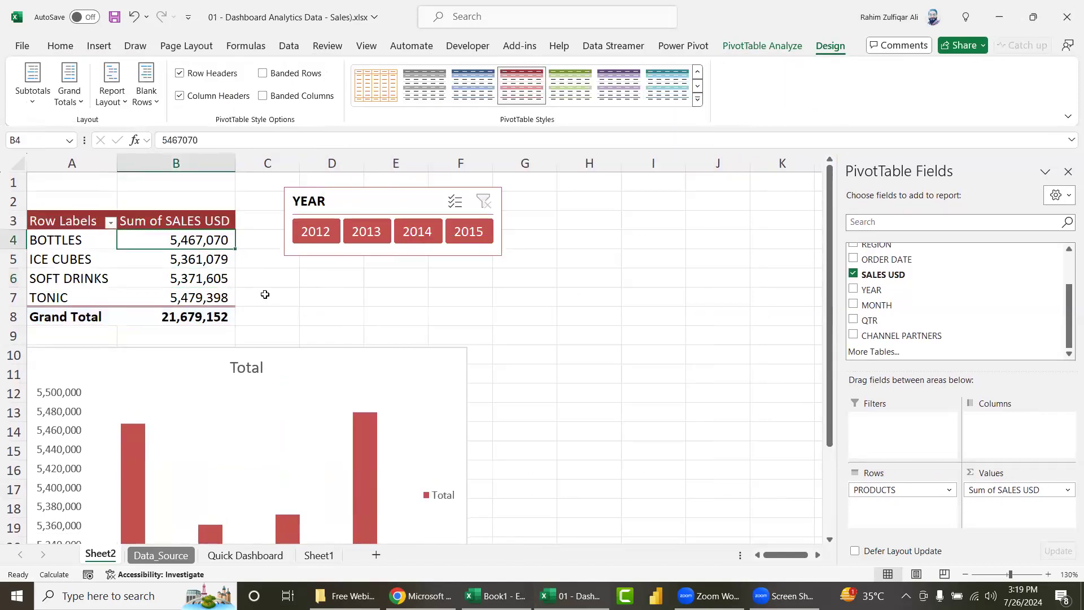
Step: Collapse the ribbon to tabs only and nudge the chart slightly up and right
{"action": "left_click", "coordinate": [59, 45]}
{"action": "double_click", "coordinate": [56, 46]}
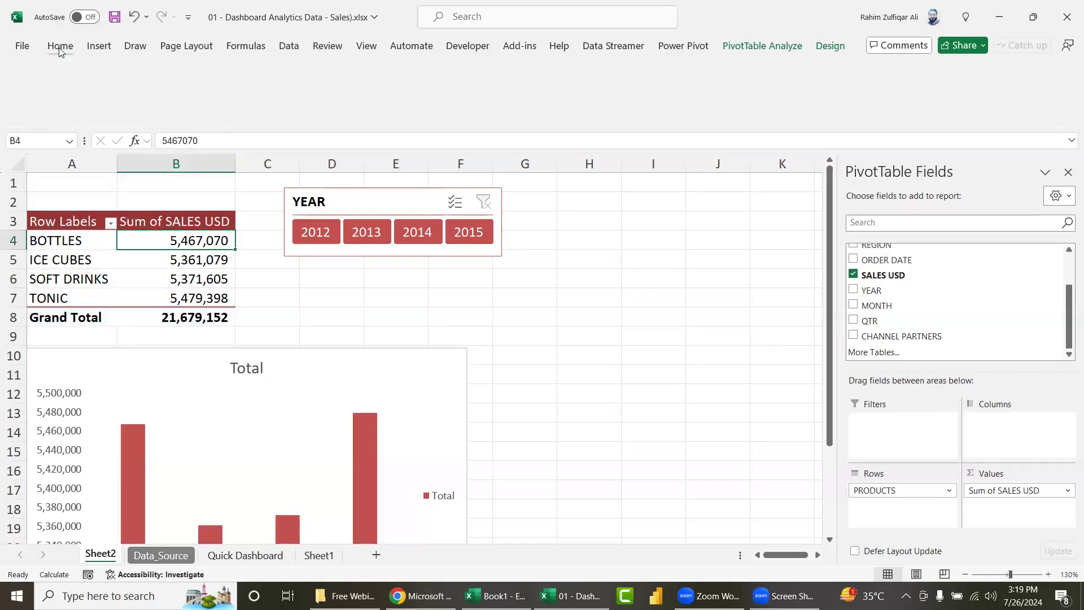
{"action": "left_click", "coordinate": [269, 226]}
{"action": "left_click_drag", "start_coordinate": [283, 285], "coordinate": [295, 278]}
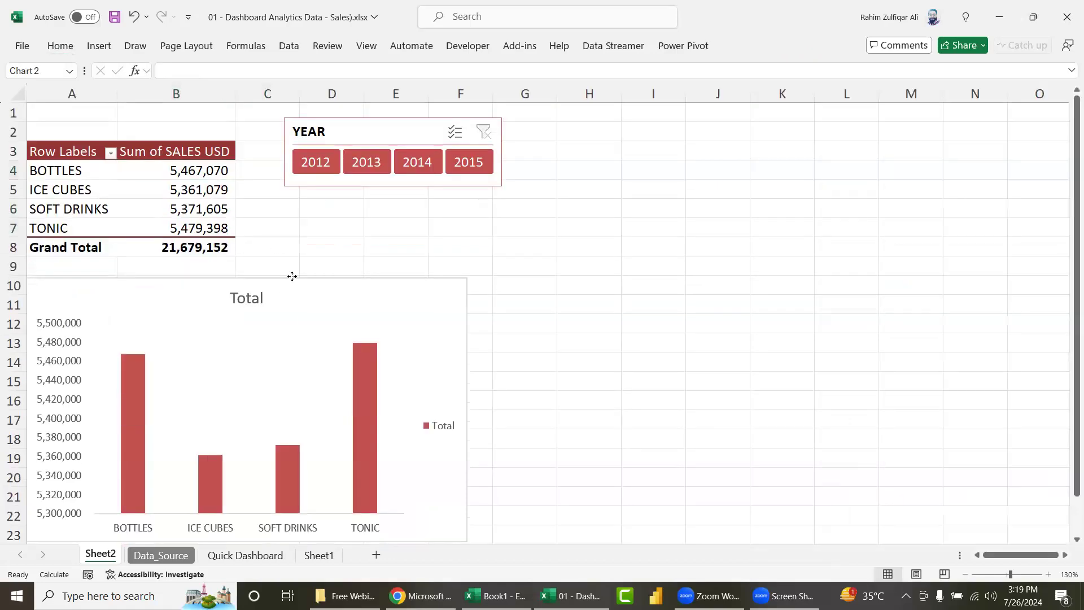
{"action": "left_click", "coordinate": [631, 322]}
{"action": "scroll", "coordinate": [631, 323], "scroll_direction": "down", "scroll_amount": 2, "text": "ctrl"}
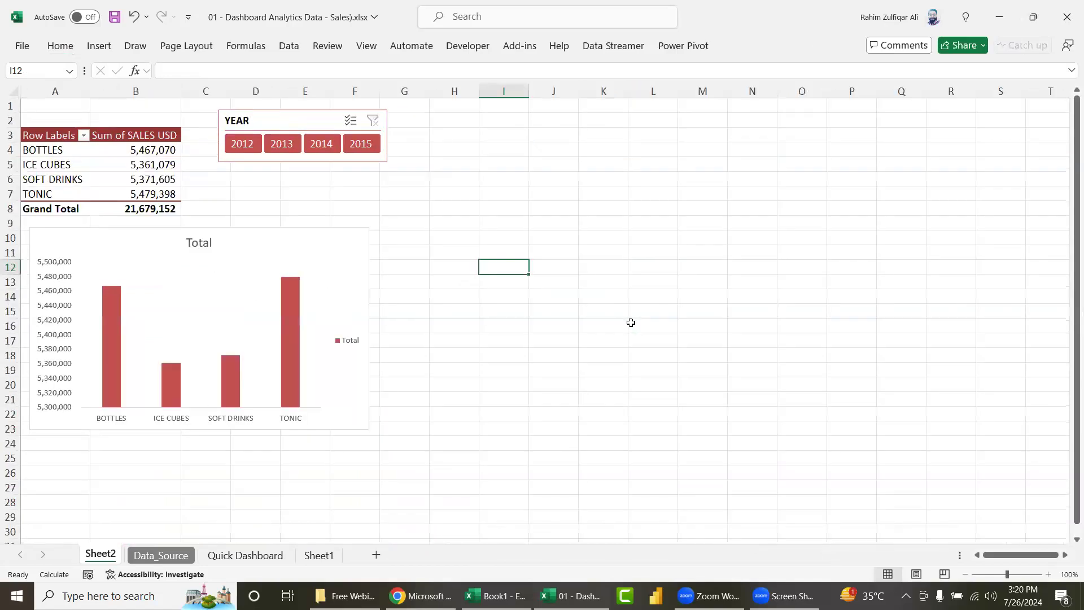
{"action": "scroll", "coordinate": [388, 228], "scroll_direction": "up", "scroll_amount": 2, "text": "ctrl"}
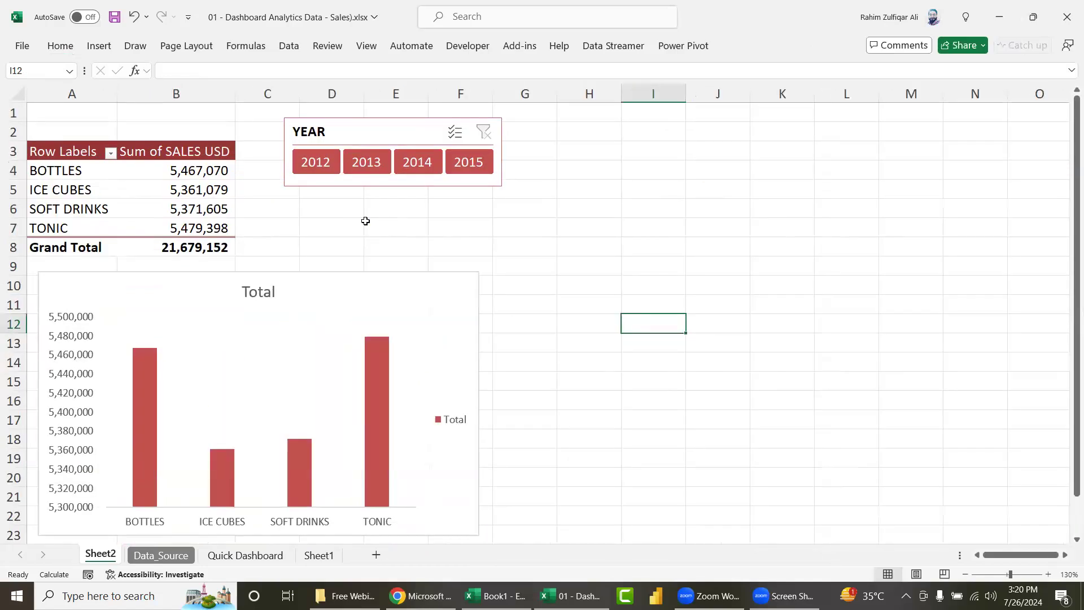
{"action": "left_click", "coordinate": [291, 161]}
{"action": "left_click", "coordinate": [309, 160]}
{"action": "left_click", "coordinate": [353, 161]}
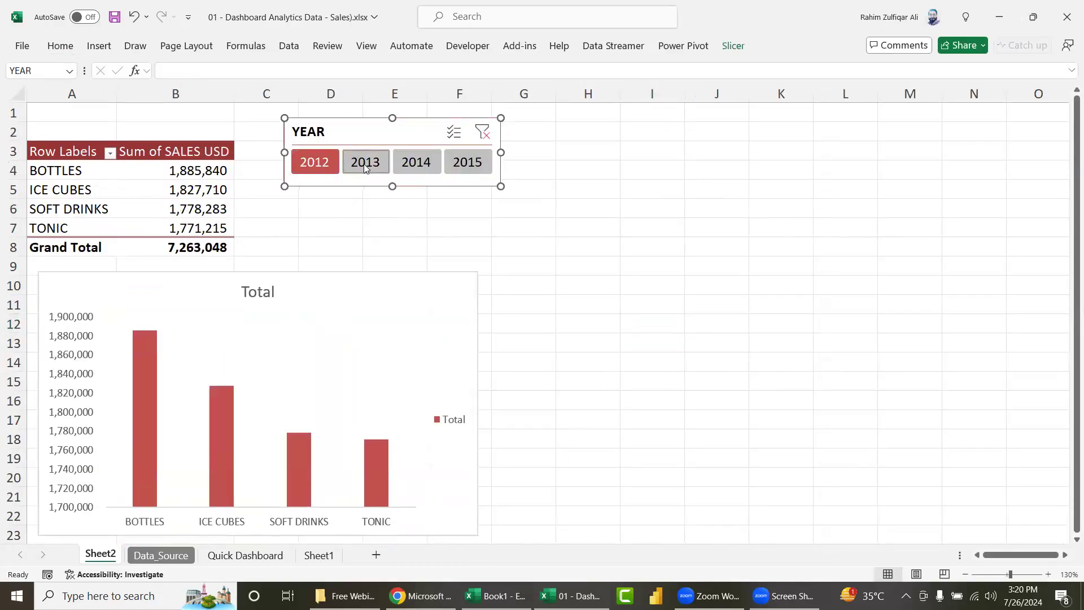
{"action": "left_click", "coordinate": [410, 173]}
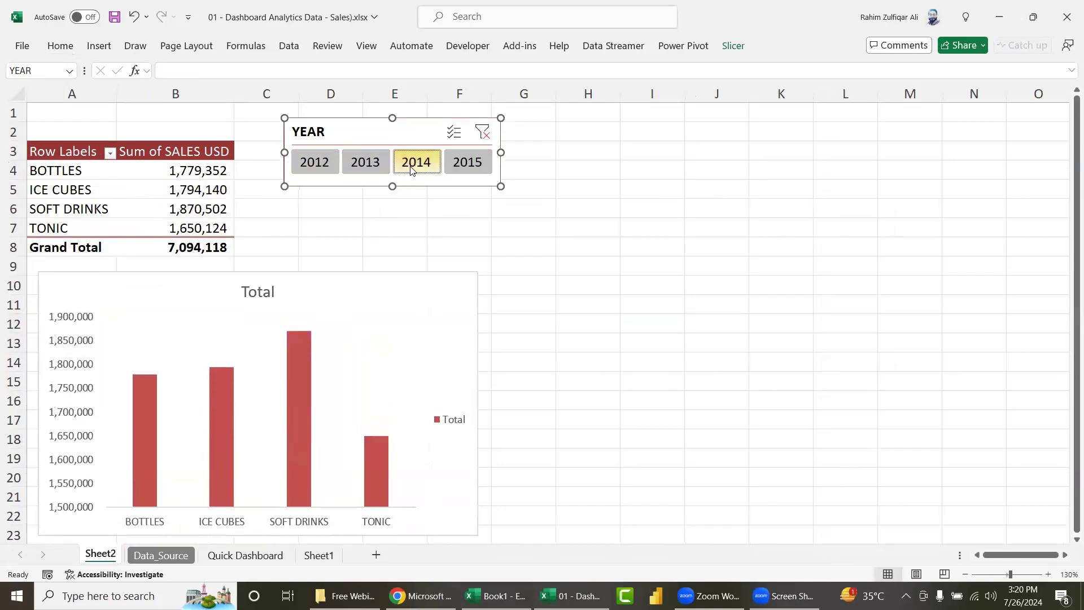
{"action": "left_click", "coordinate": [364, 163]}
{"action": "left_click", "coordinate": [303, 166]}
{"action": "left_click", "coordinate": [464, 162]}
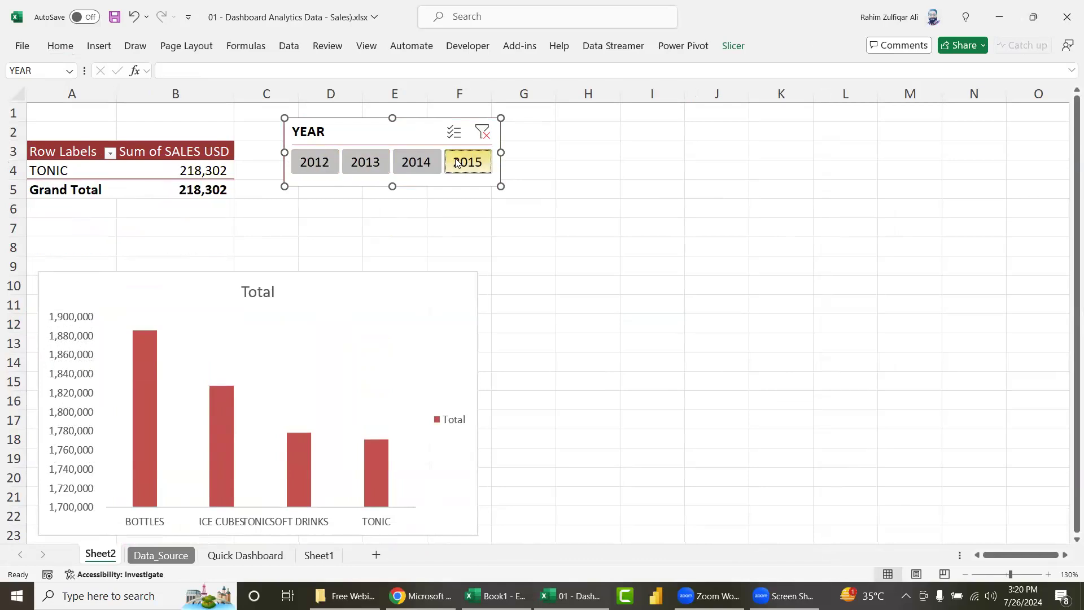
{"action": "left_click", "coordinate": [410, 163]}
{"action": "left_click", "coordinate": [363, 165]}
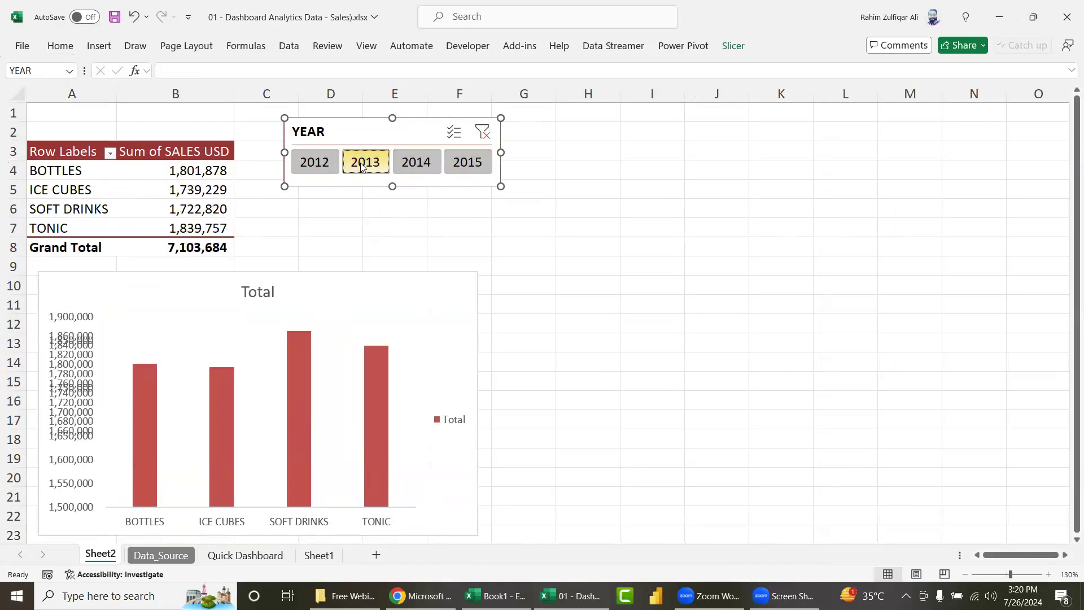
{"action": "left_click", "coordinate": [319, 167]}
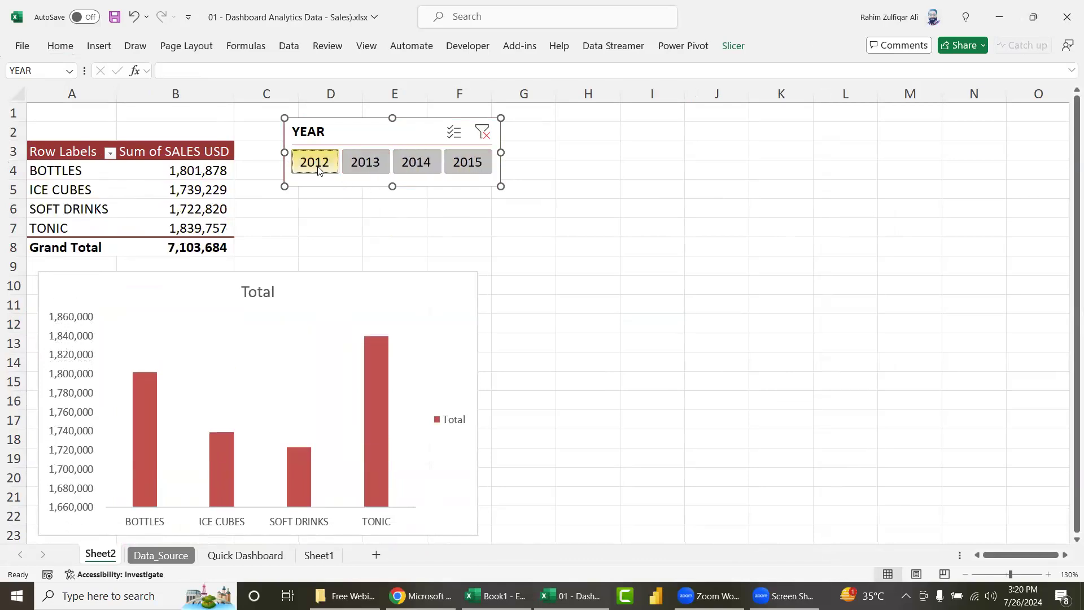
{"action": "left_click", "coordinate": [367, 164]}
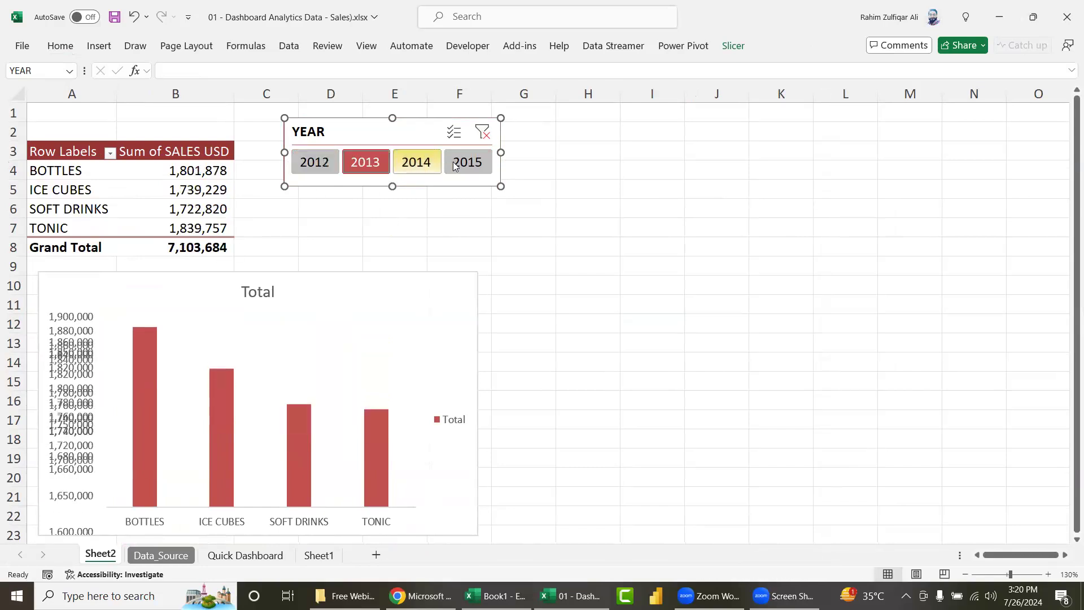
{"action": "left_click", "coordinate": [482, 133]}
{"action": "left_click", "coordinate": [546, 223]}
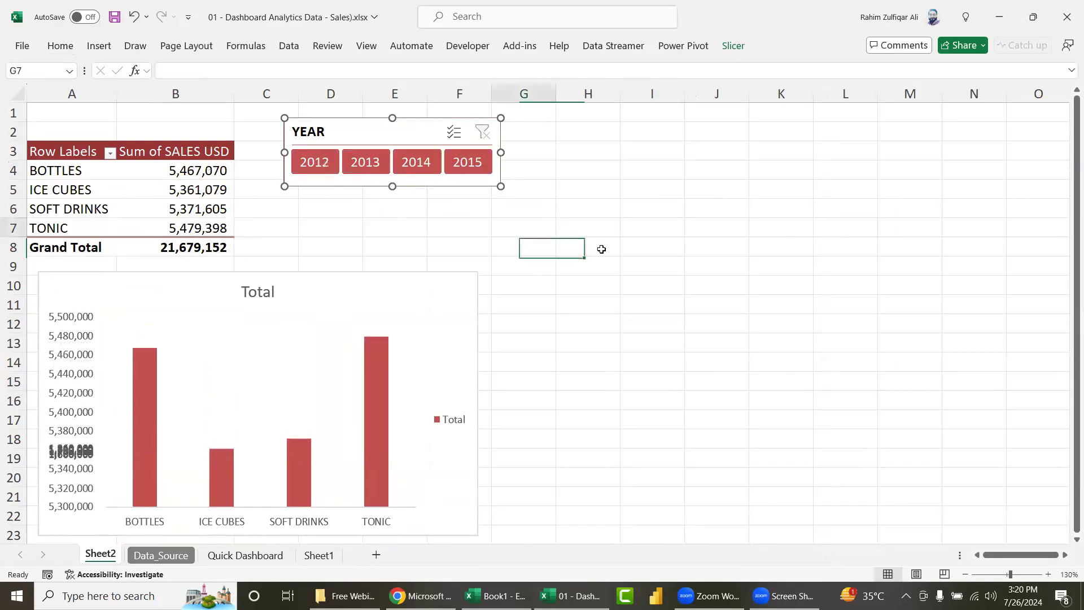
{"action": "scroll", "coordinate": [601, 250], "scroll_direction": "down", "scroll_amount": 1, "text": "ctrl"}
{"action": "scroll", "coordinate": [601, 251], "scroll_direction": "down", "scroll_amount": 2, "text": "ctrl"}
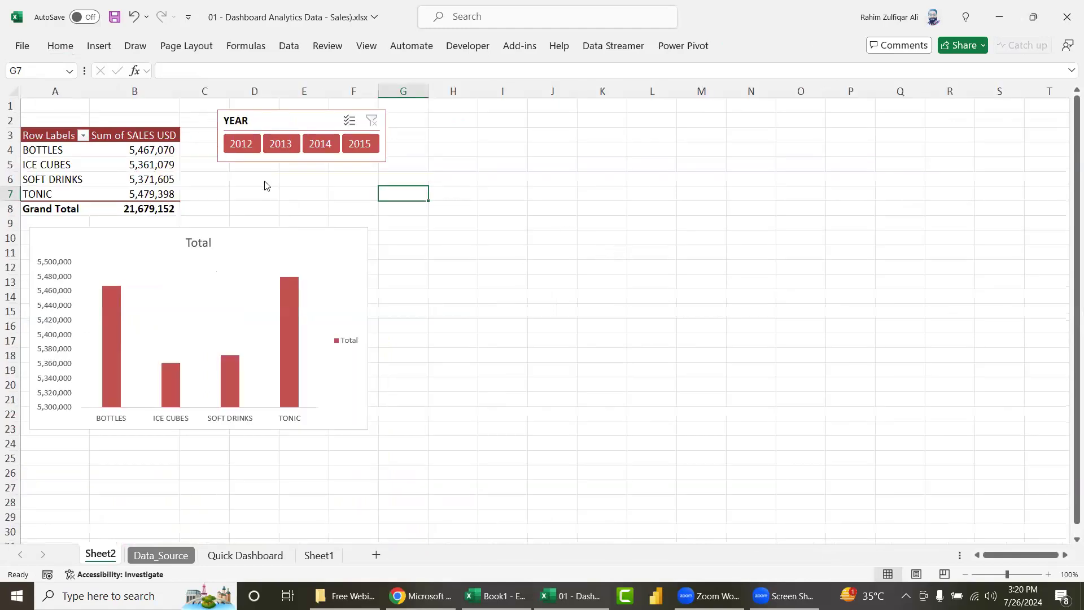
Step: Copy the product PivotTable to J3 and switch its rows from PRODUCTS to REGION
{"action": "left_click", "coordinate": [135, 150]}
{"action": "left_click_drag", "start_coordinate": [51, 135], "coordinate": [122, 204]}
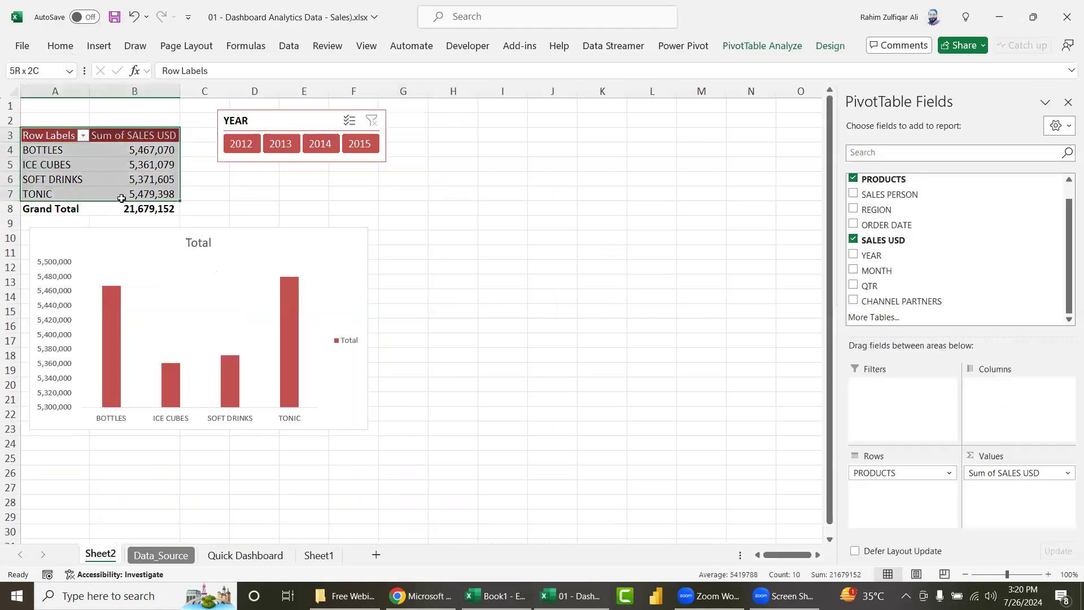
{"action": "key", "text": "ctrl+c"}
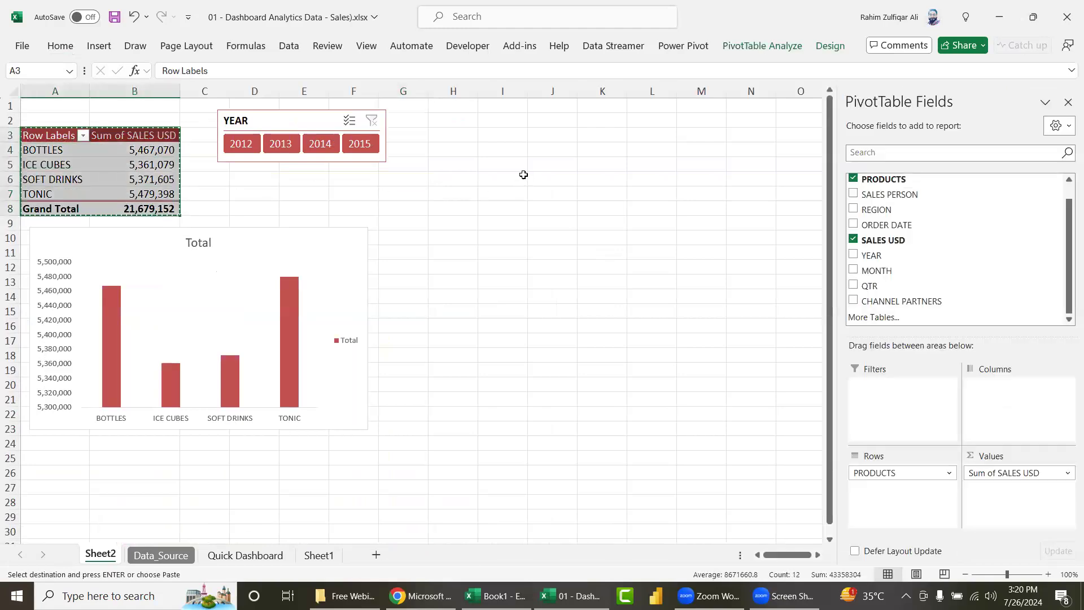
{"action": "left_click", "coordinate": [561, 138]}
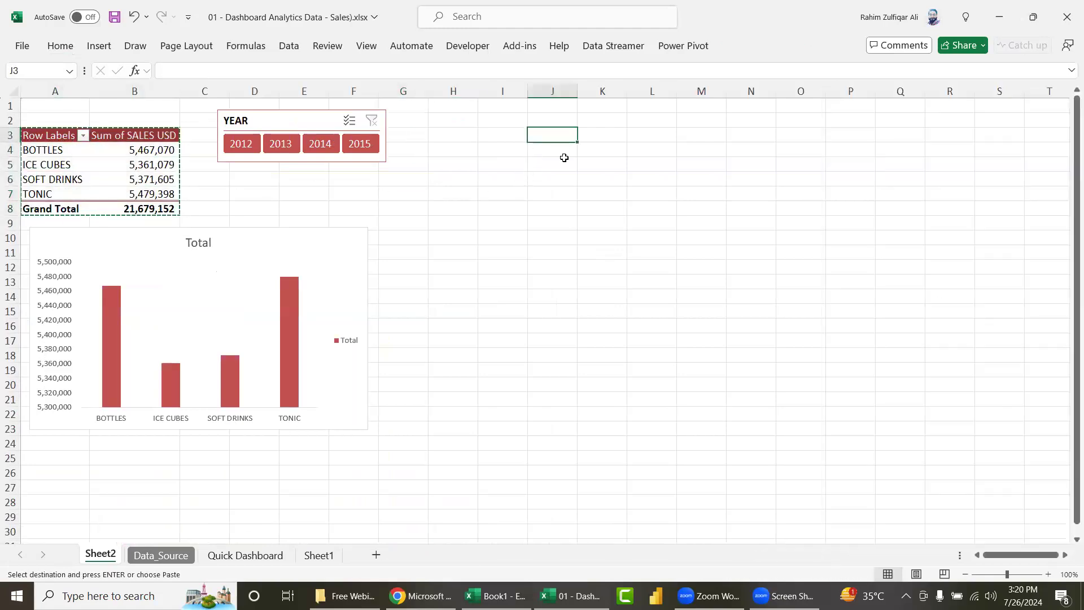
{"action": "key", "text": "ctrl+v"}
{"action": "left_click", "coordinate": [597, 180]}
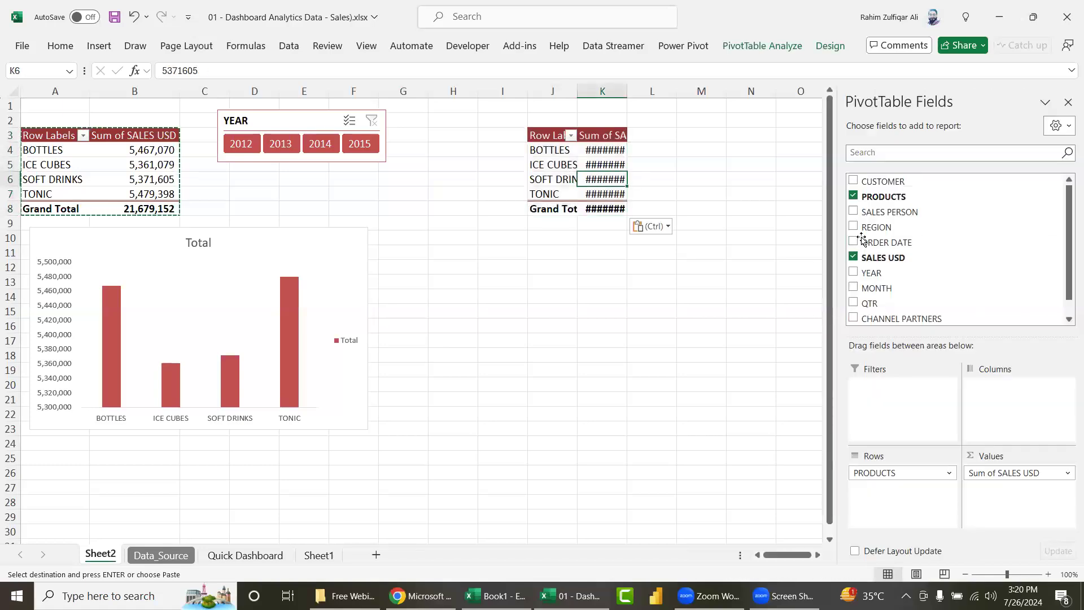
{"action": "left_click", "coordinate": [853, 195]}
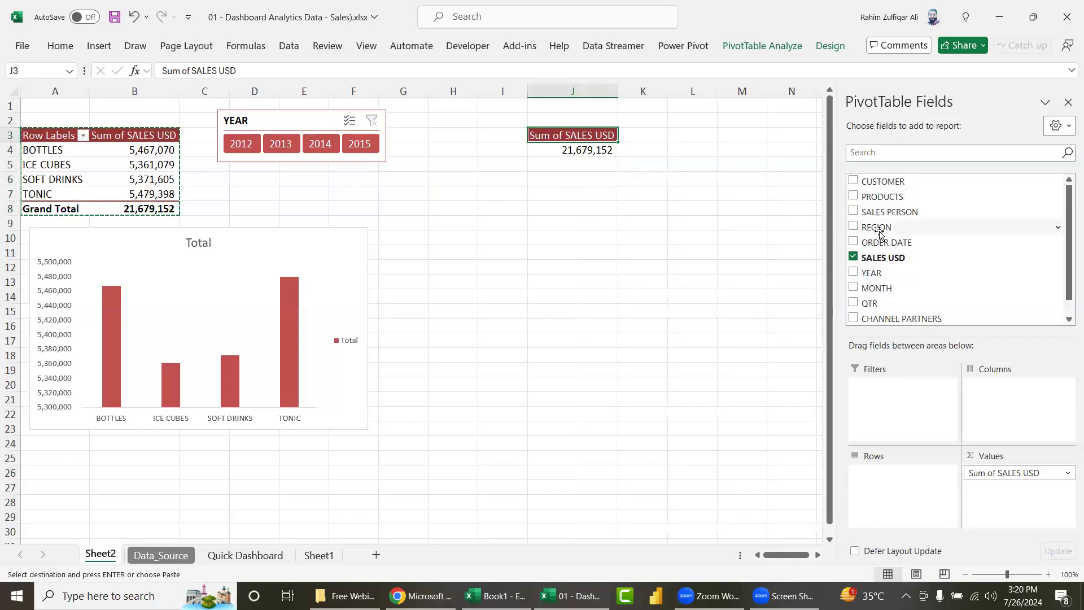
{"action": "left_click_drag", "start_coordinate": [876, 227], "coordinate": [897, 485]}
Step: Check the AFRICA, AMERICAS and ASIA sales values in the region PivotTable
{"action": "left_click", "coordinate": [651, 176]}
{"action": "left_click", "coordinate": [566, 150]}
{"action": "left_click", "coordinate": [659, 153]}
{"action": "left_click", "coordinate": [587, 166]}
{"action": "key", "text": "Right"}
{"action": "left_click", "coordinate": [567, 182]}
{"action": "key", "text": "Right"}
{"action": "left_click", "coordinate": [670, 164]}
Step: Apply a blue PivotTable style to the region table
{"action": "left_click", "coordinate": [829, 46]}
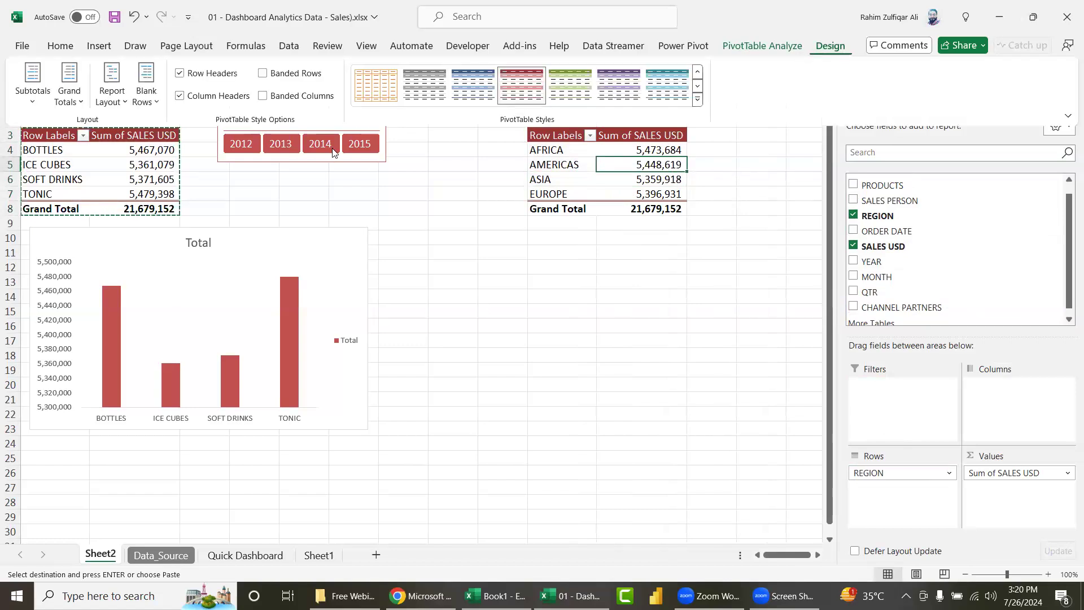
{"action": "left_click", "coordinate": [698, 102]}
{"action": "left_click", "coordinate": [580, 305]}
{"action": "left_click", "coordinate": [647, 170]}
{"action": "left_click", "coordinate": [649, 179]}
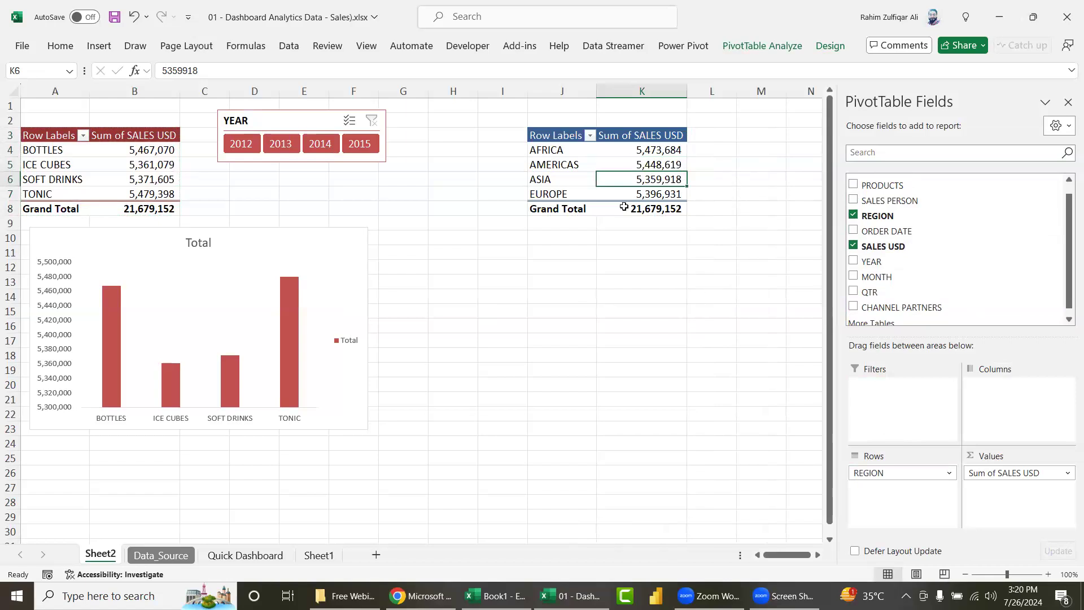
{"action": "left_click", "coordinate": [762, 45]}
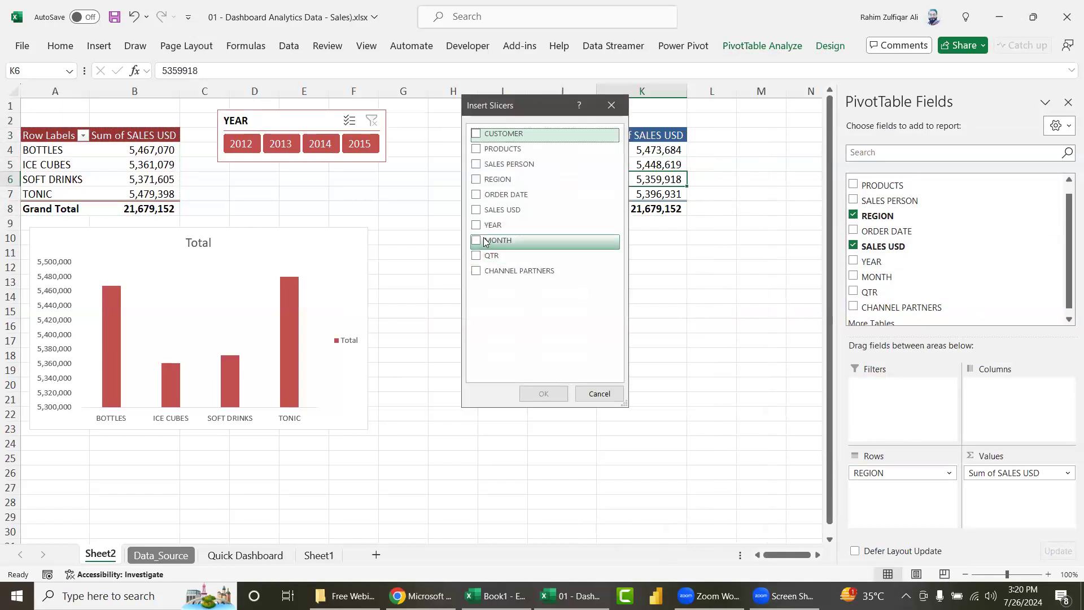
Step: Add a MONTH slicer beside the region PivotTable, laid out in 3 columns and resized to fit
{"action": "left_click", "coordinate": [476, 240]}
{"action": "left_click", "coordinate": [542, 393]}
{"action": "mouse_move", "coordinate": [387, 239]}
{"action": "left_mouse_down"}
{"action": "mouse_move", "coordinate": [754, 127]}
{"action": "mouse_move", "coordinate": [736, 117]}
{"action": "left_mouse_up"}
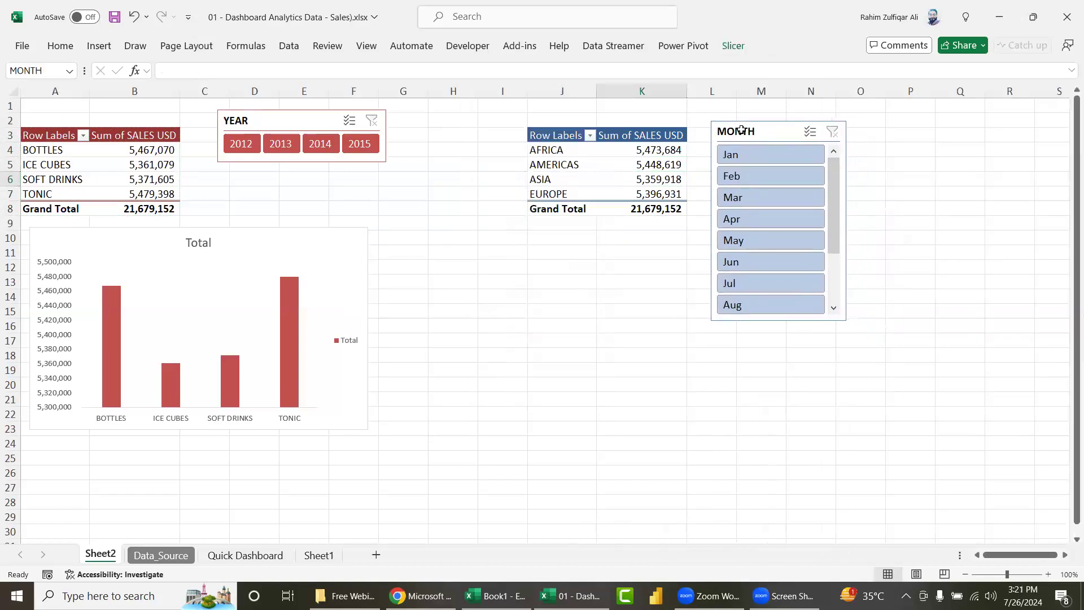
{"action": "left_click", "coordinate": [733, 46]}
{"action": "left_click", "coordinate": [779, 64]}
{"action": "left_click", "coordinate": [780, 64]}
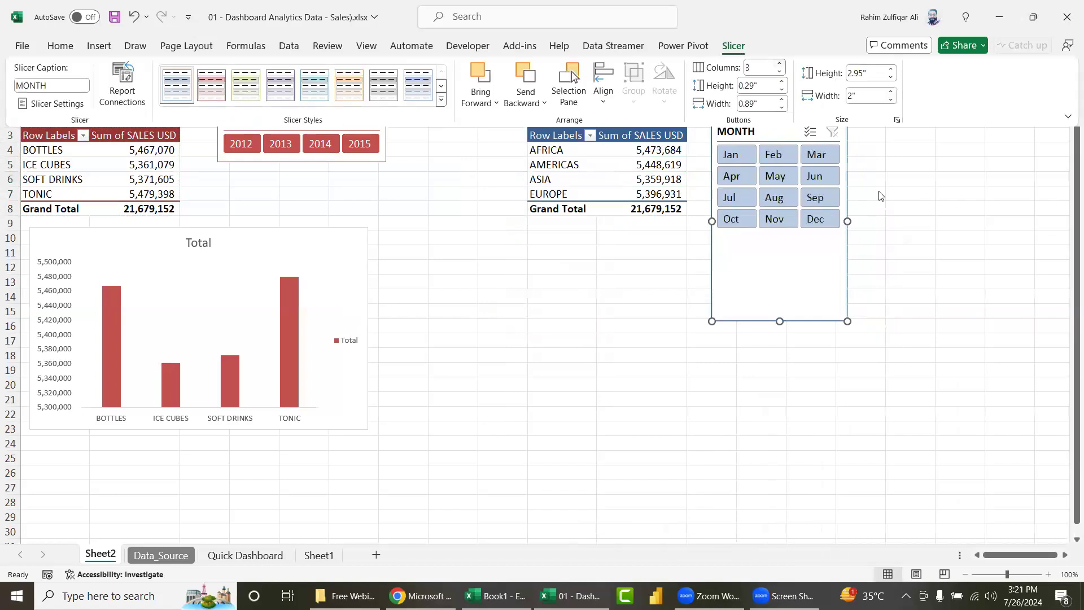
{"action": "left_click", "coordinate": [868, 246]}
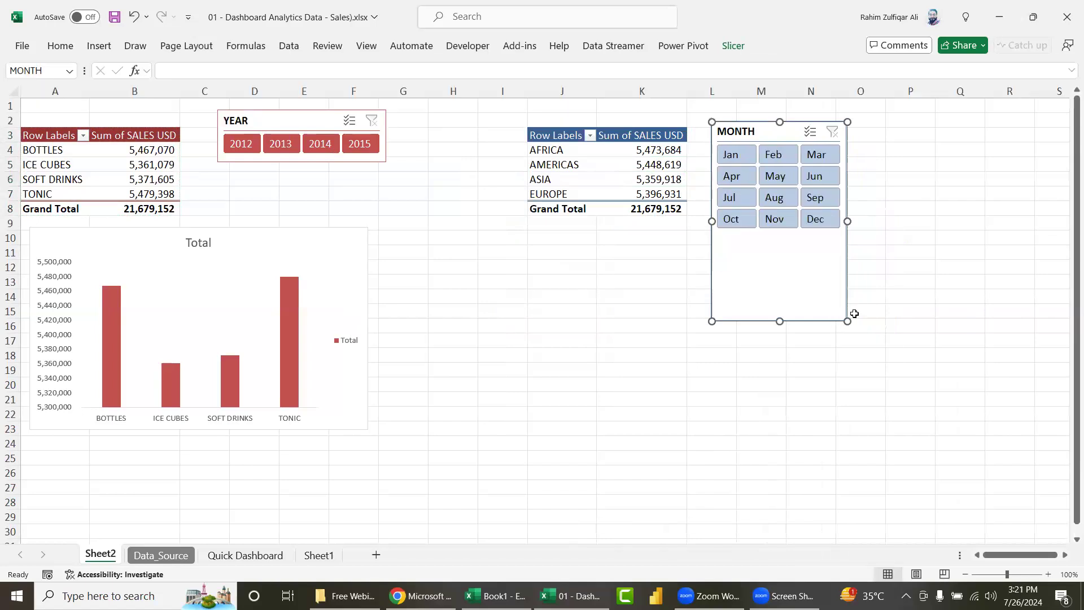
{"action": "left_click_drag", "start_coordinate": [849, 319], "coordinate": [859, 249]}
{"action": "left_click", "coordinate": [618, 151]}
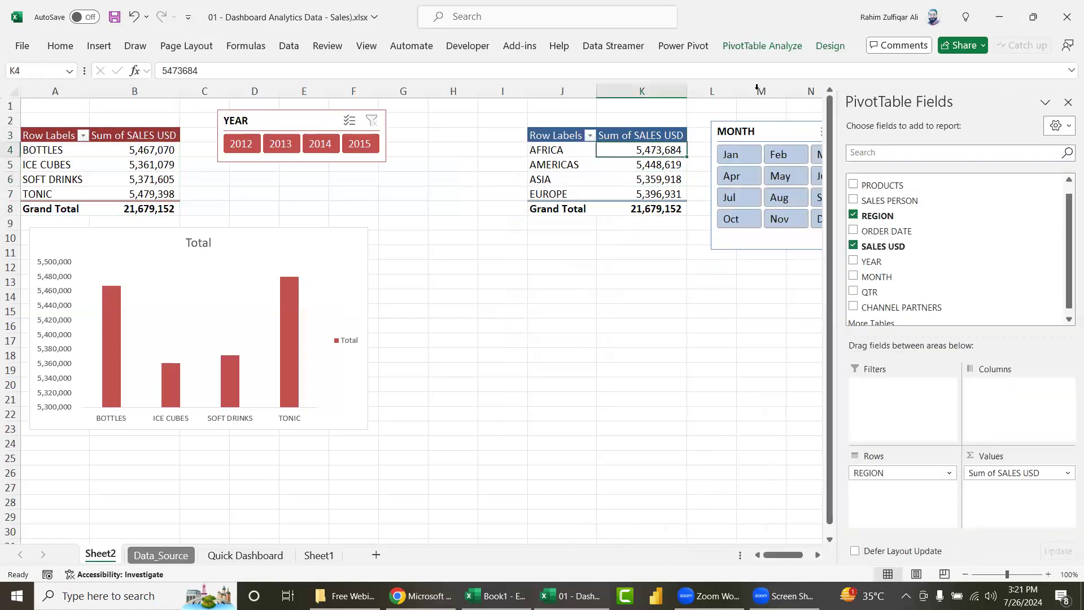
{"action": "left_click", "coordinate": [763, 46]}
{"action": "left_click", "coordinate": [106, 50]}
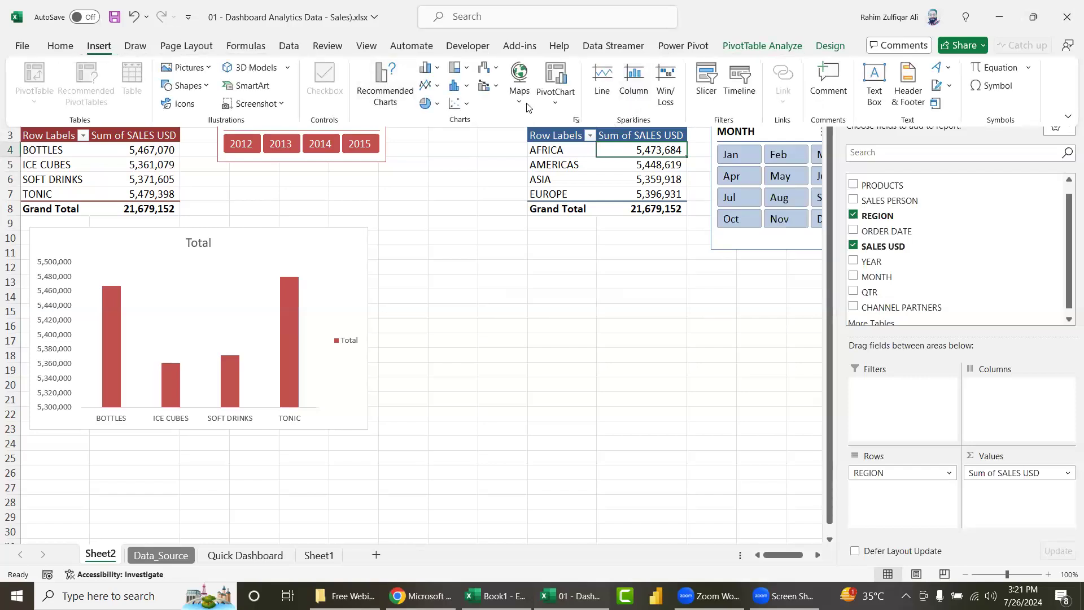
Step: Insert an enlarged clustered column PivotChart of regional sales below the MONTH slicer, without gridlines
{"action": "left_click", "coordinate": [103, 43]}
{"action": "left_click", "coordinate": [103, 43]}
{"action": "left_click", "coordinate": [556, 84]}
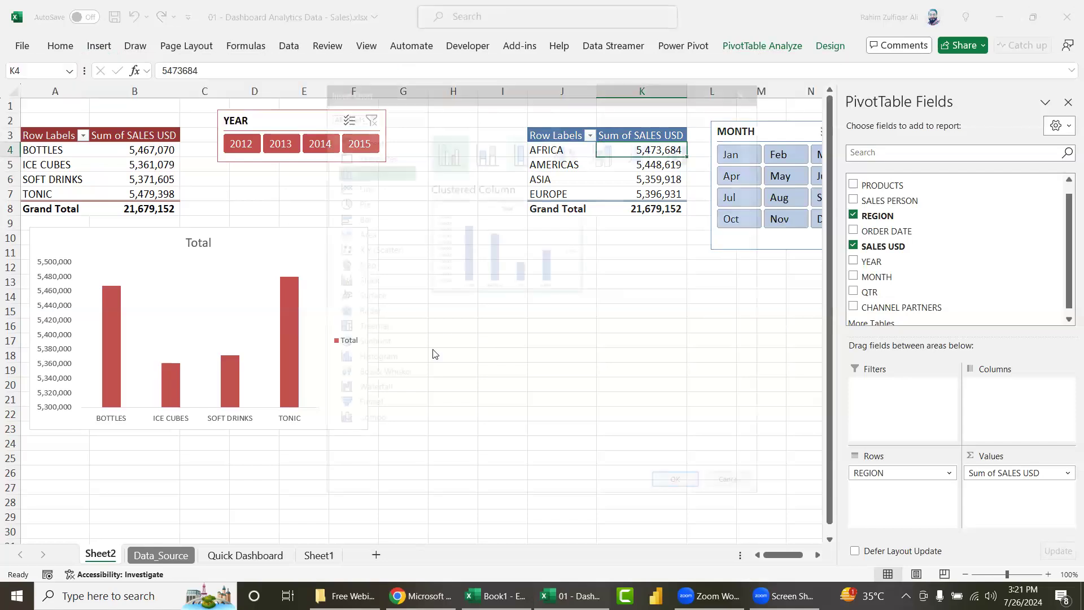
{"action": "left_click", "coordinate": [675, 479]}
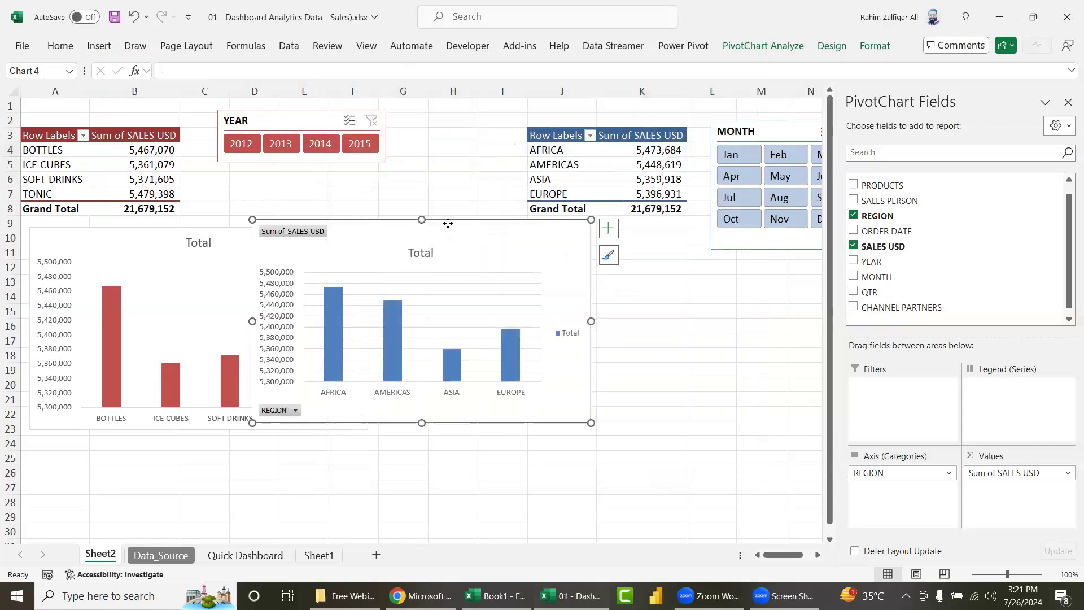
{"action": "left_click_drag", "start_coordinate": [537, 331], "coordinate": [779, 375]}
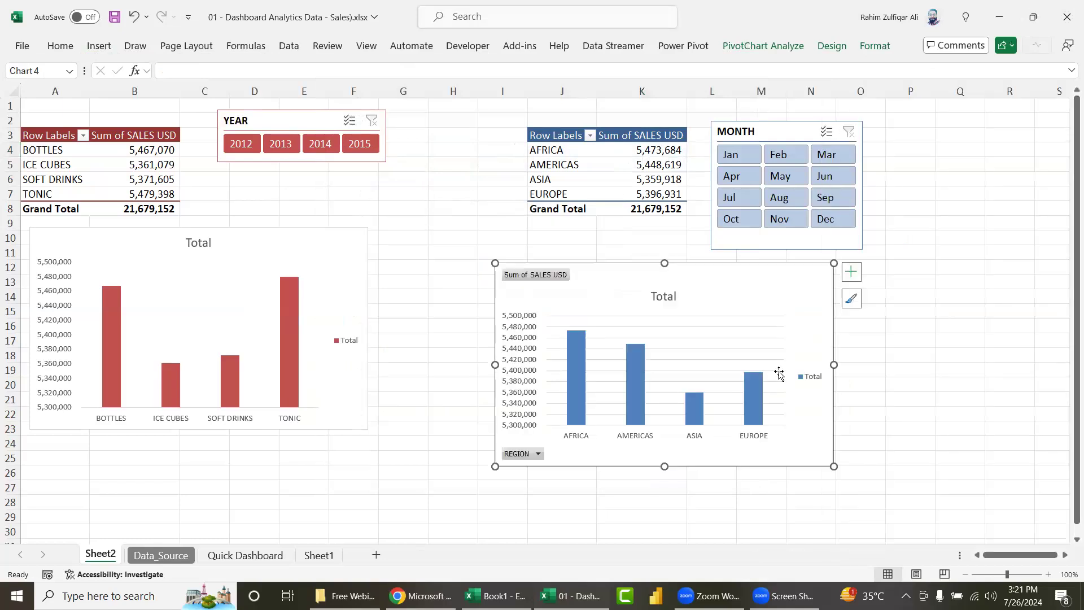
{"action": "left_click_drag", "start_coordinate": [832, 464], "coordinate": [888, 483]}
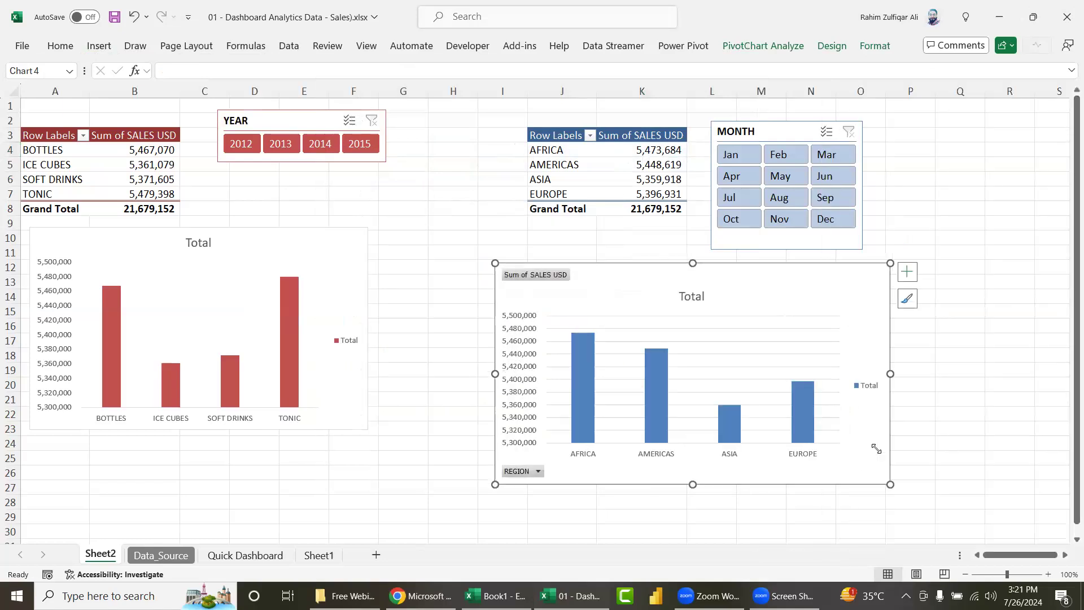
{"action": "key", "text": "Delete"}
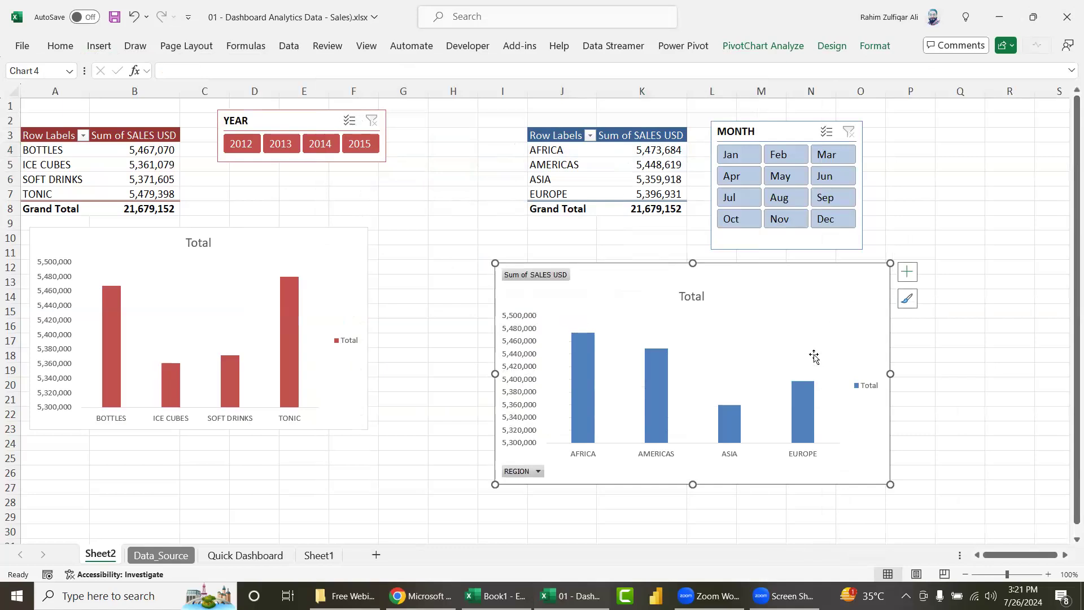
{"action": "left_click", "coordinate": [496, 196]}
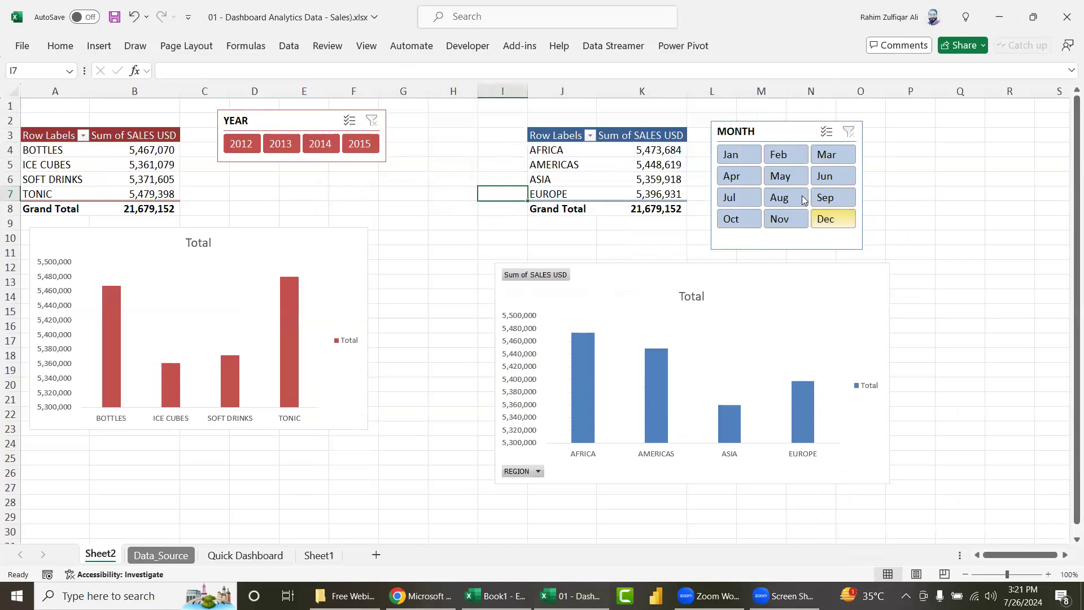
Step: Filter the region figures to May, then Aug, and check the 1,277,747 total
{"action": "left_click", "coordinate": [788, 176]}
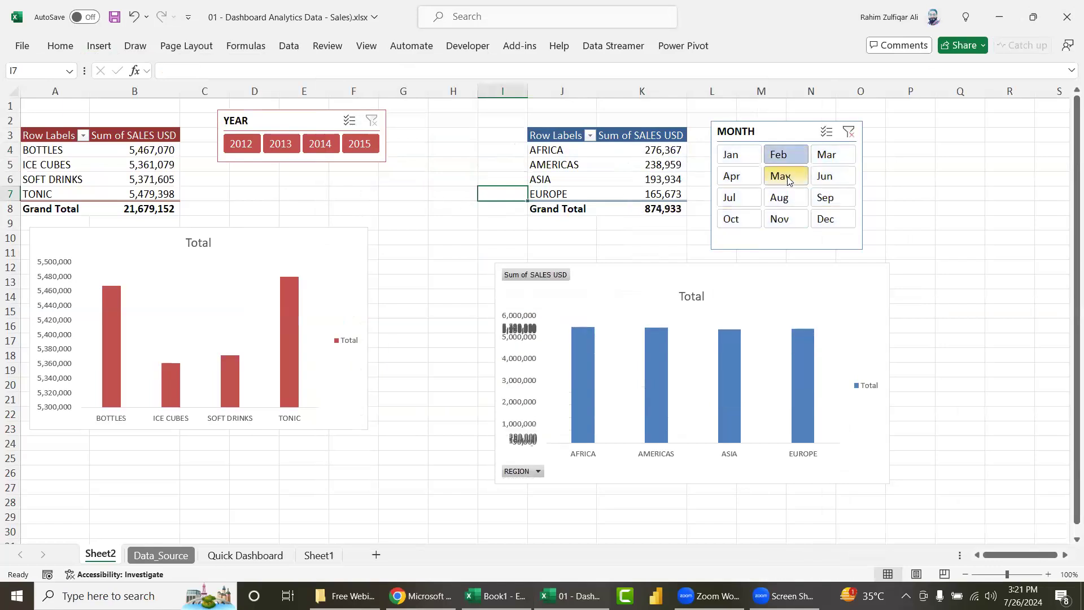
{"action": "left_click", "coordinate": [772, 196]}
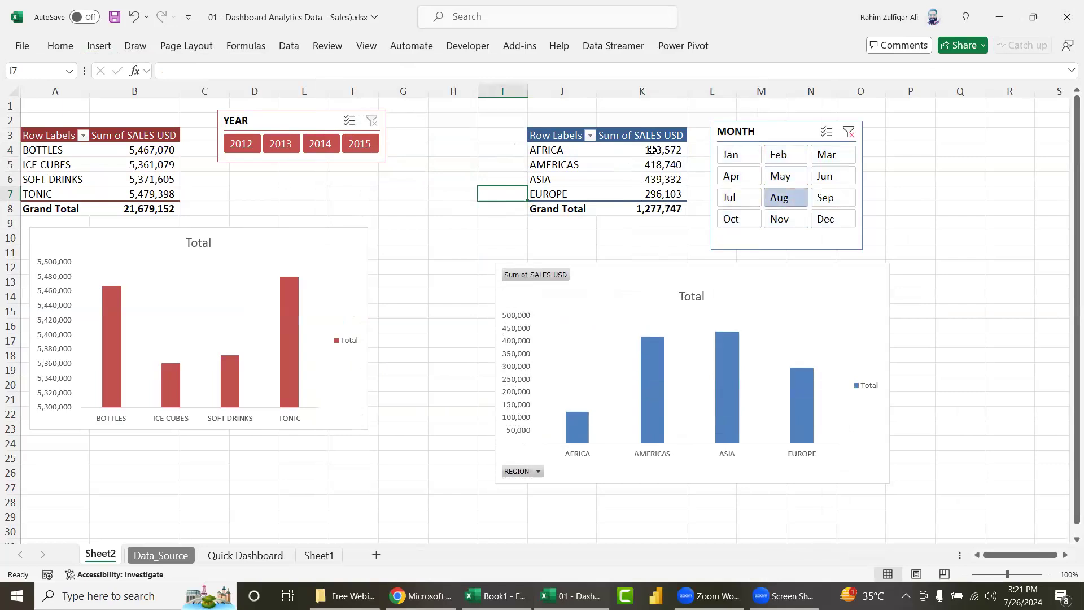
{"action": "left_click_drag", "start_coordinate": [653, 148], "coordinate": [661, 199]}
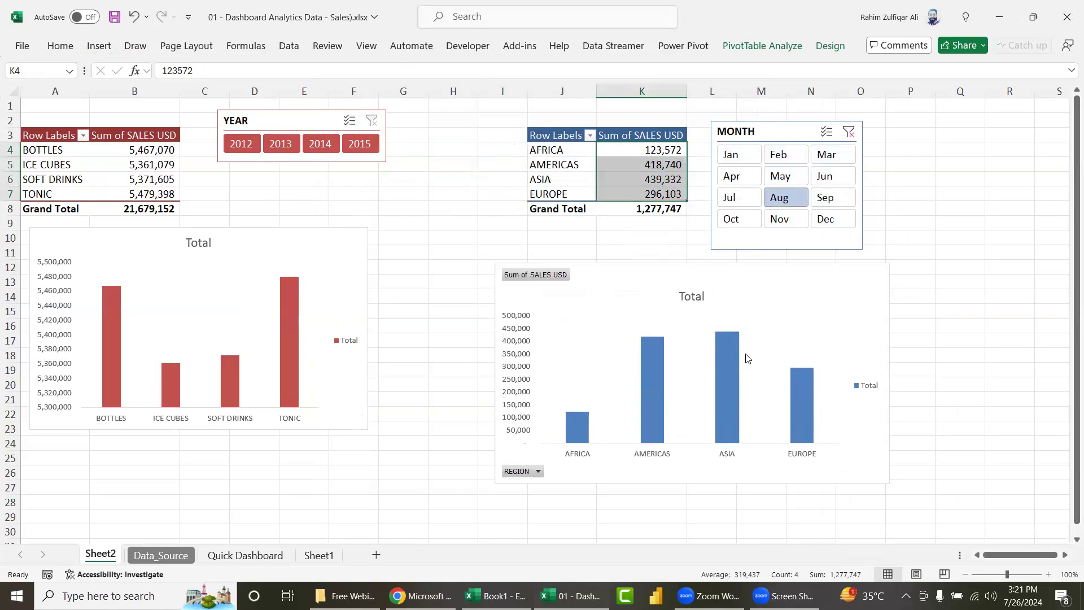
Step: Filter the region figures to Apr and try the years 2012 and 2013
{"action": "left_click", "coordinate": [734, 155]}
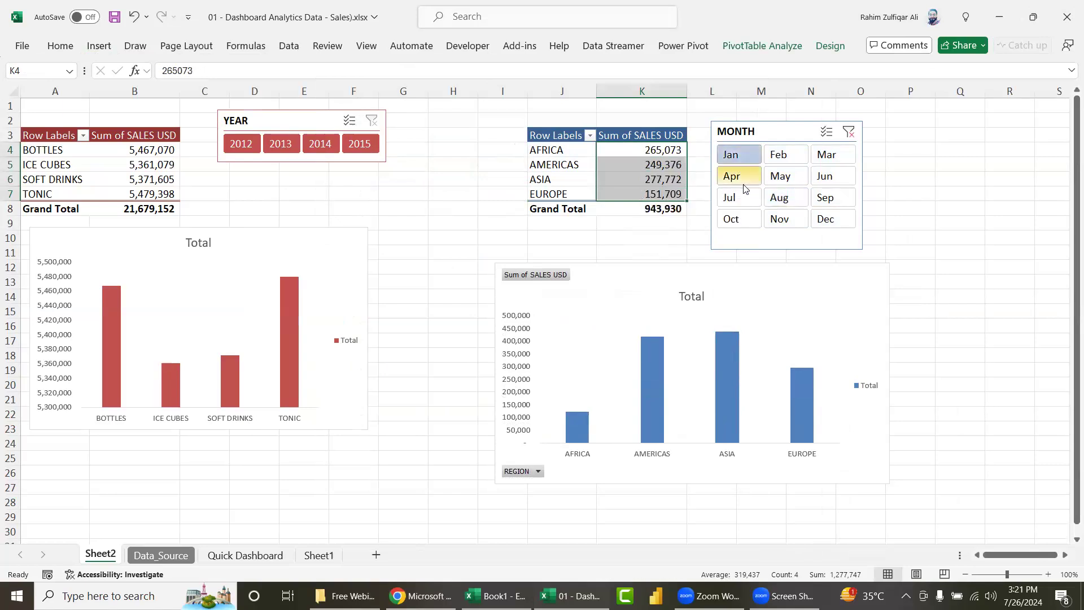
{"action": "left_click", "coordinate": [742, 180]}
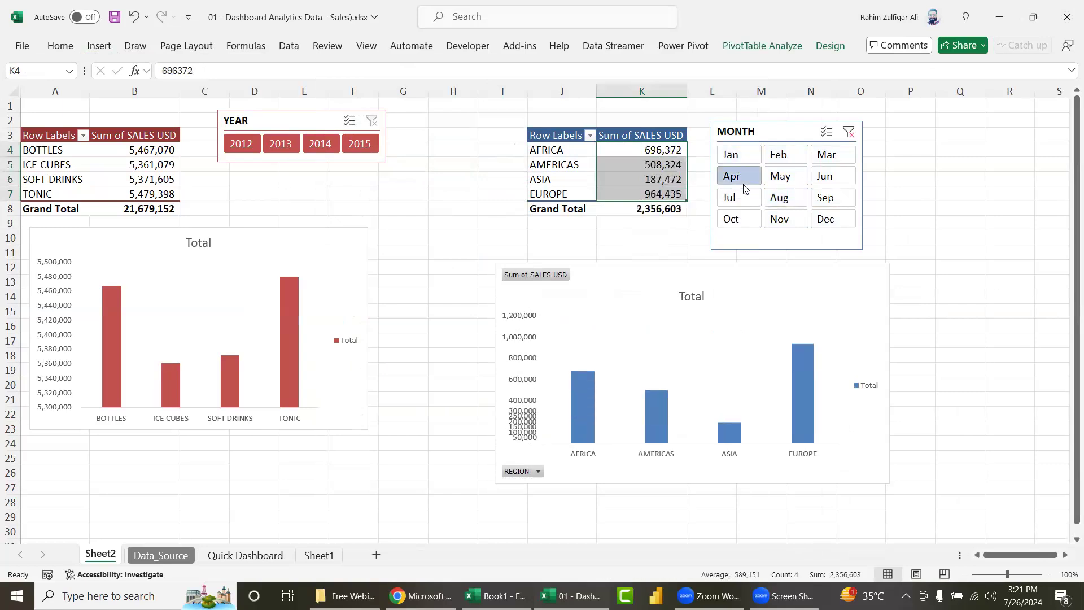
{"action": "left_click", "coordinate": [404, 176]}
{"action": "left_click", "coordinate": [234, 146]}
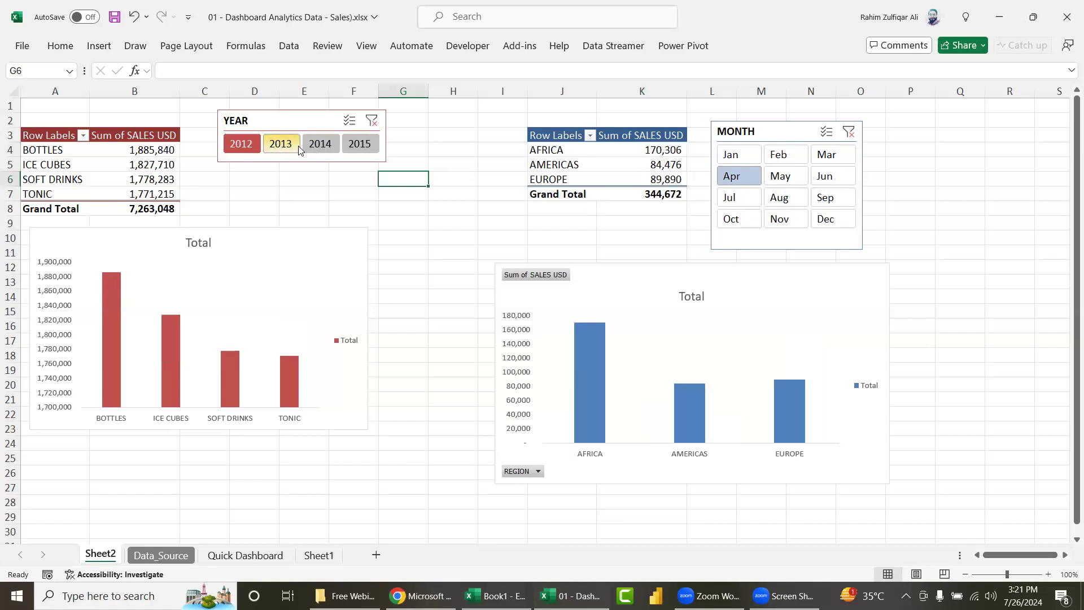
{"action": "left_click", "coordinate": [297, 148]}
{"action": "left_click", "coordinate": [246, 146]}
Step: Cycle the YEAR slicer through 2012, 2013 and 2014, ending on 2013
{"action": "left_click", "coordinate": [622, 161]}
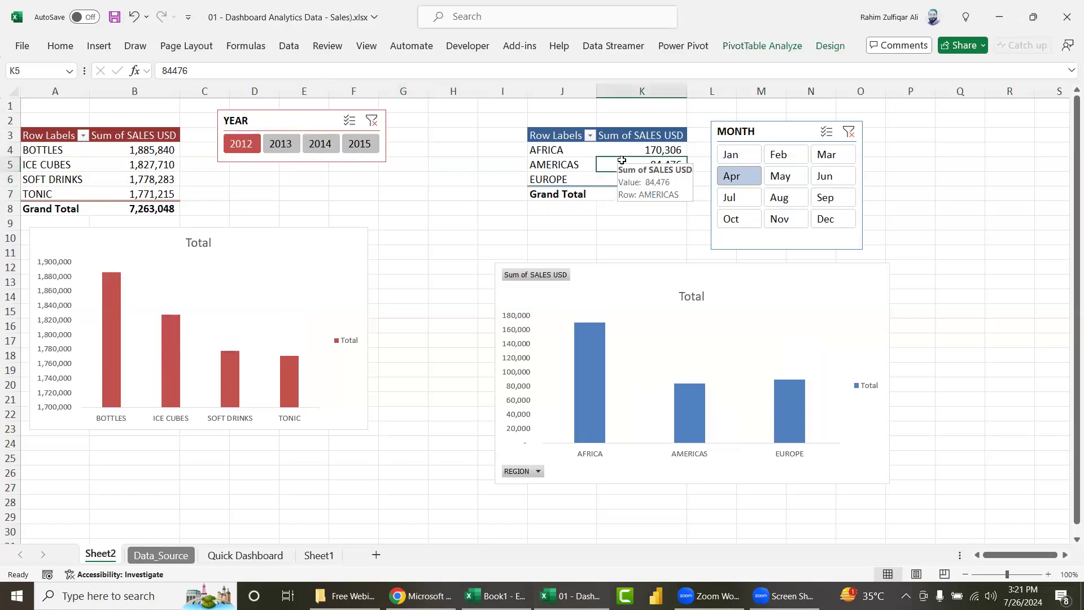
{"action": "left_click", "coordinate": [332, 148]}
{"action": "left_click", "coordinate": [281, 143]}
{"action": "left_click", "coordinate": [241, 143]}
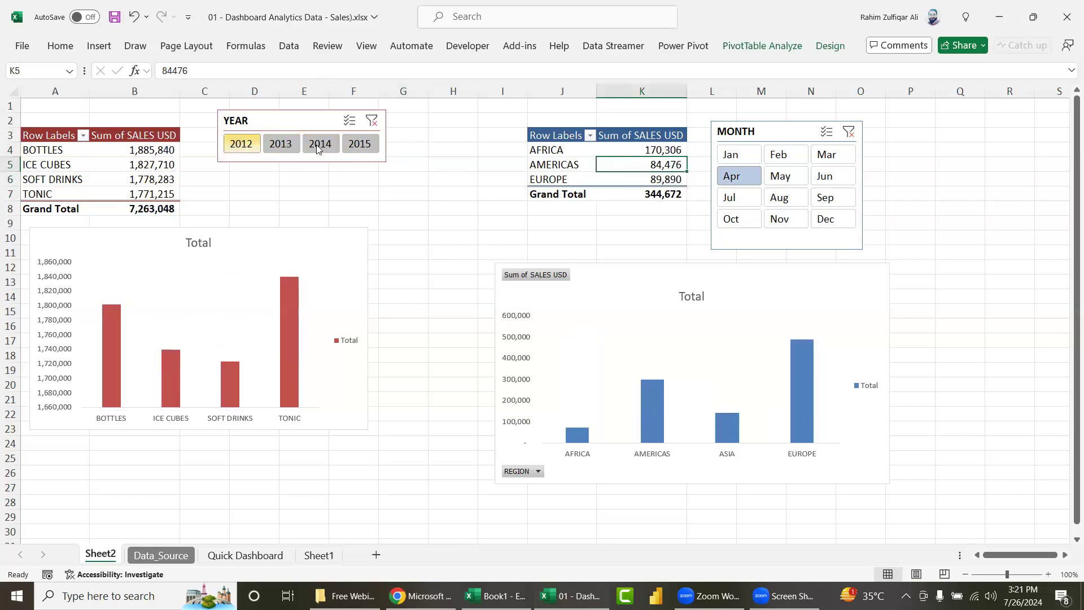
{"action": "left_click", "coordinate": [319, 144]}
{"action": "left_click", "coordinate": [281, 143]}
{"action": "left_click", "coordinate": [252, 152]}
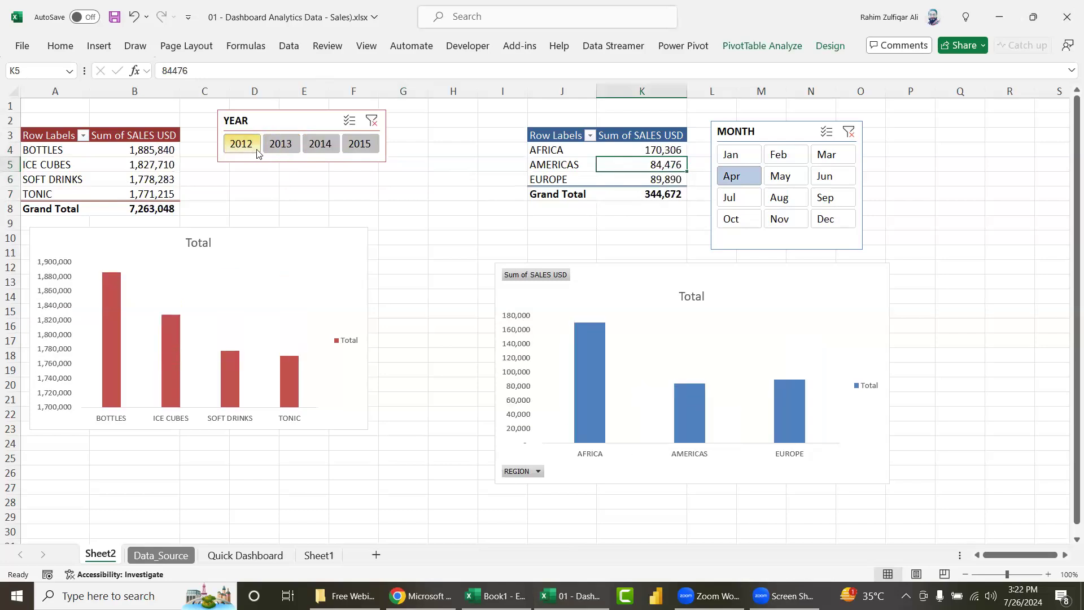
{"action": "left_click", "coordinate": [281, 144]}
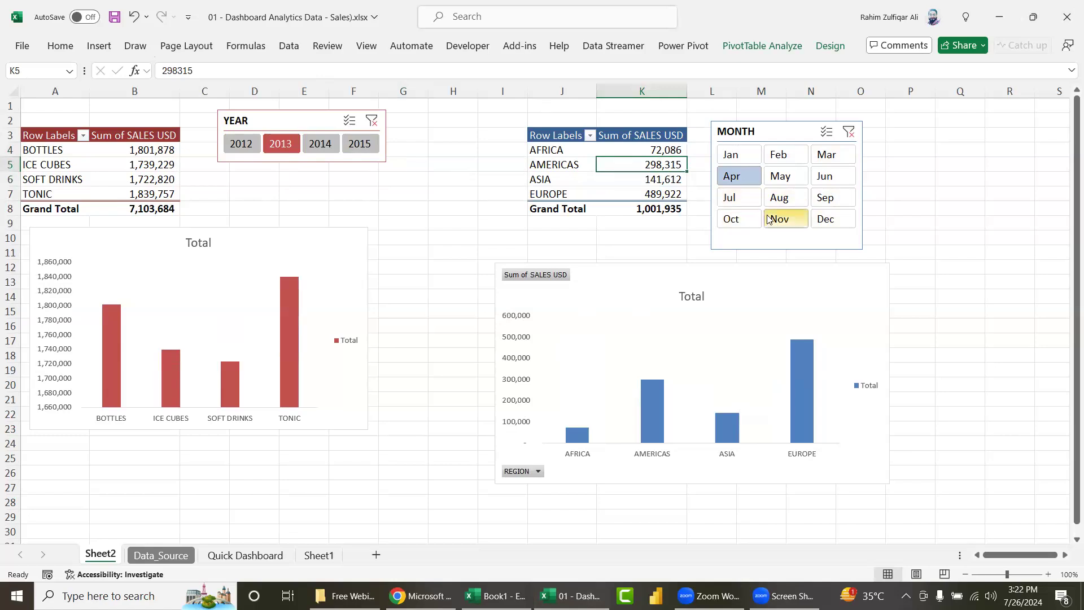
Step: Try Aug, May and Jun, then return the month filter to Apr
{"action": "left_click", "coordinate": [792, 198]}
{"action": "left_click", "coordinate": [785, 176]}
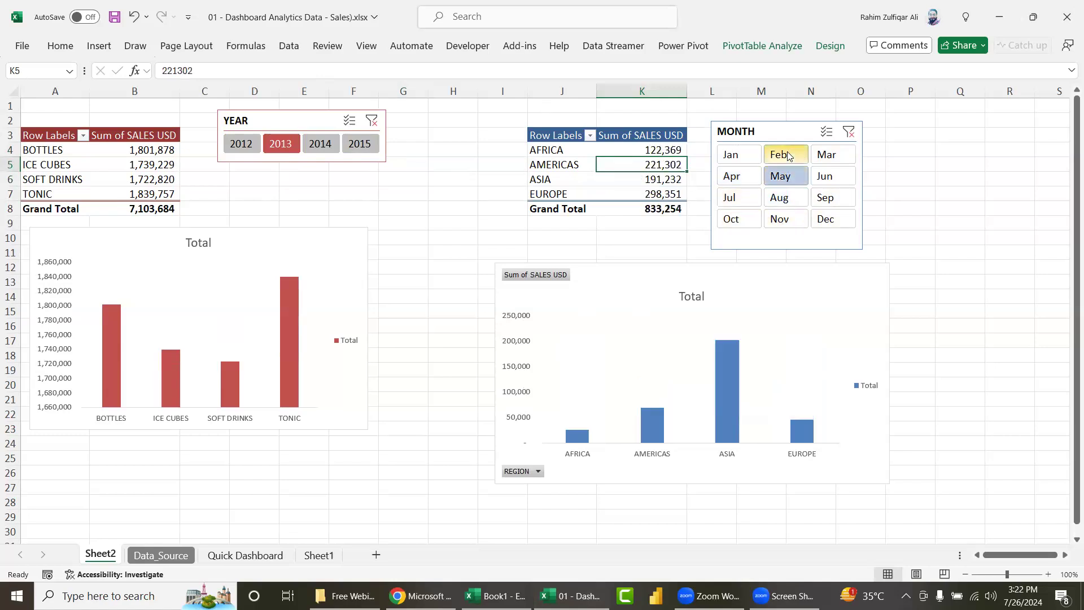
{"action": "left_click", "coordinate": [825, 176]}
{"action": "left_click", "coordinate": [734, 177]}
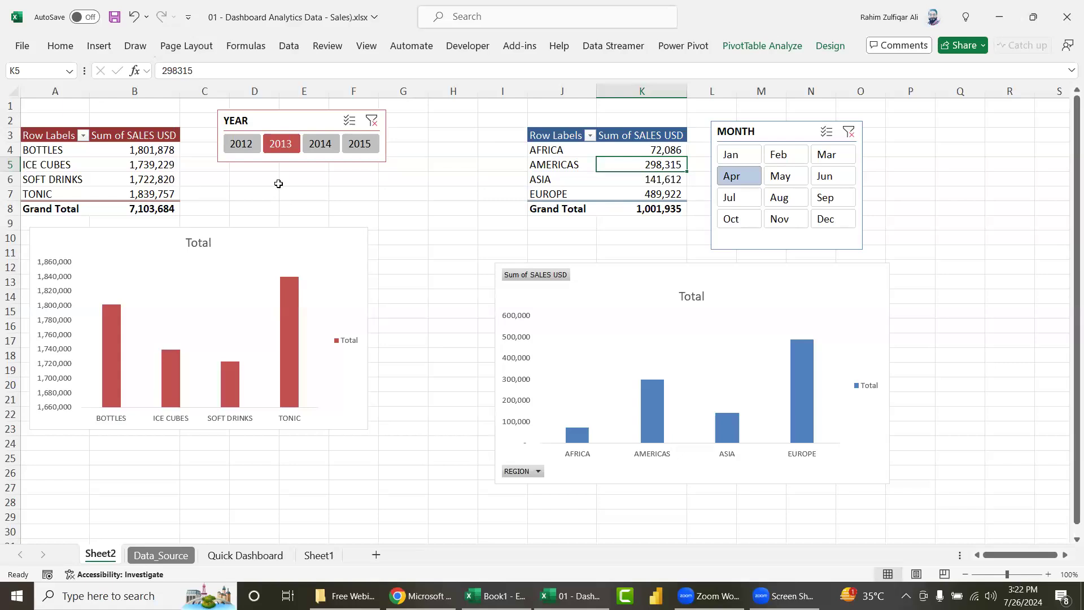
{"action": "left_click", "coordinate": [254, 179]}
{"action": "left_click", "coordinate": [288, 119]}
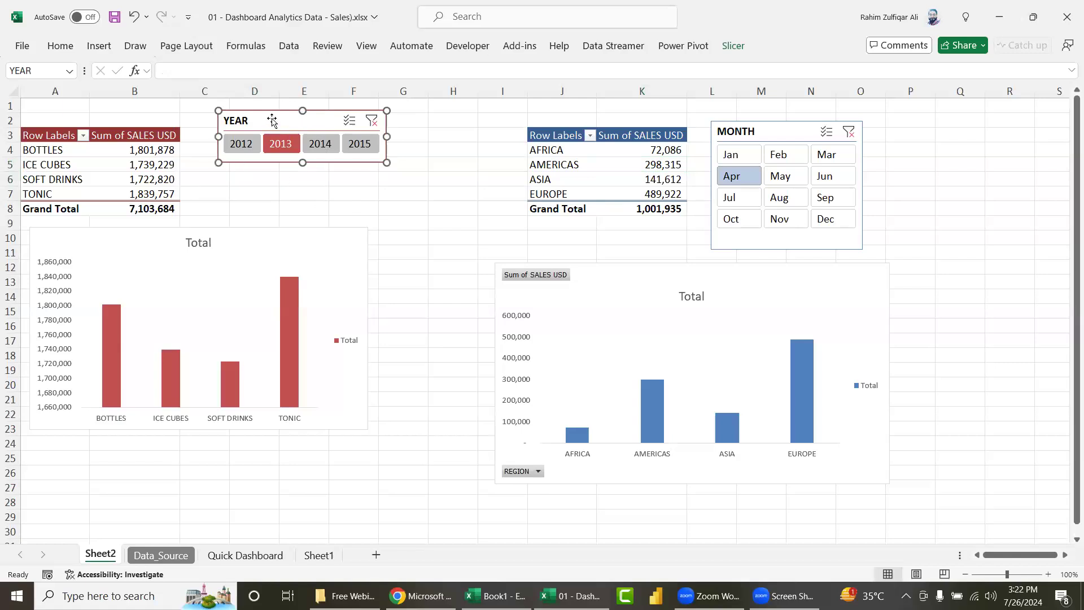
Step: Connect the YEAR slicer to both PivotTables through its Report Connections
{"action": "right_click", "coordinate": [272, 121]}
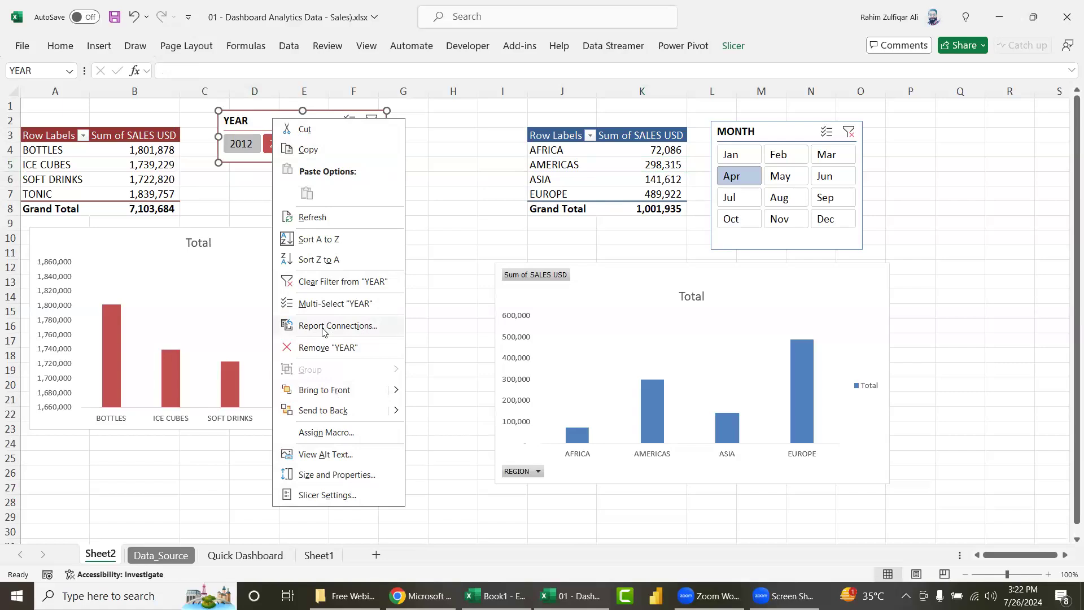
{"action": "left_click", "coordinate": [322, 330]}
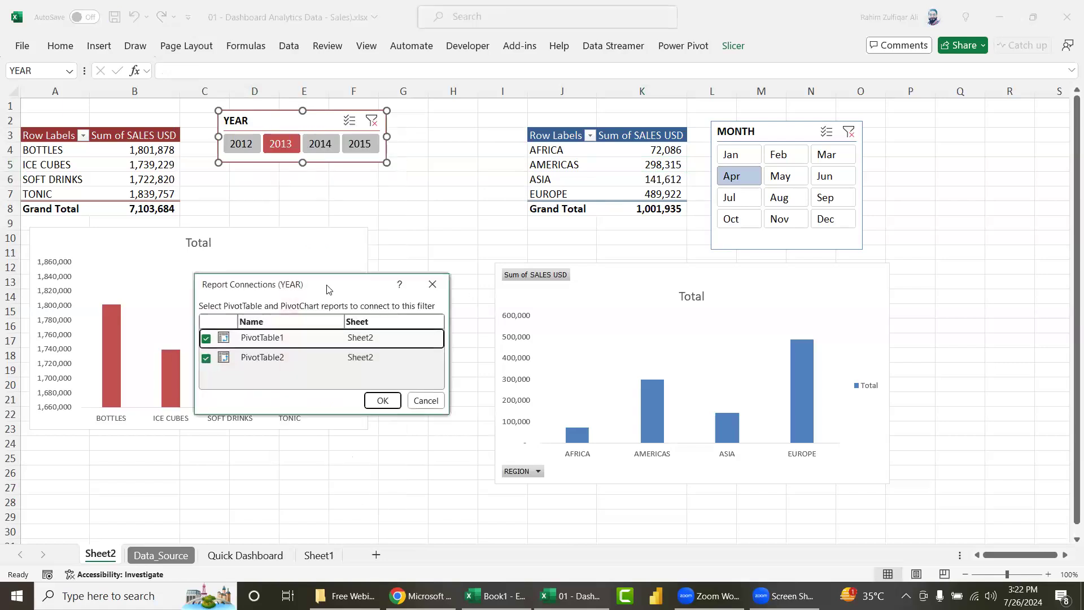
{"action": "left_click_drag", "start_coordinate": [327, 289], "coordinate": [515, 185]}
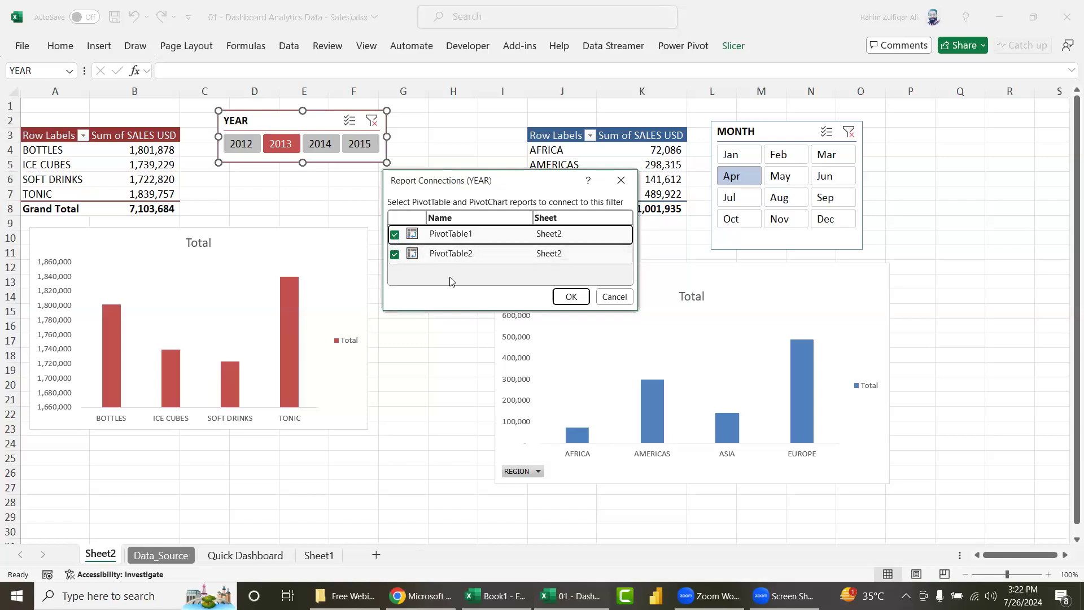
{"action": "left_click", "coordinate": [571, 296]}
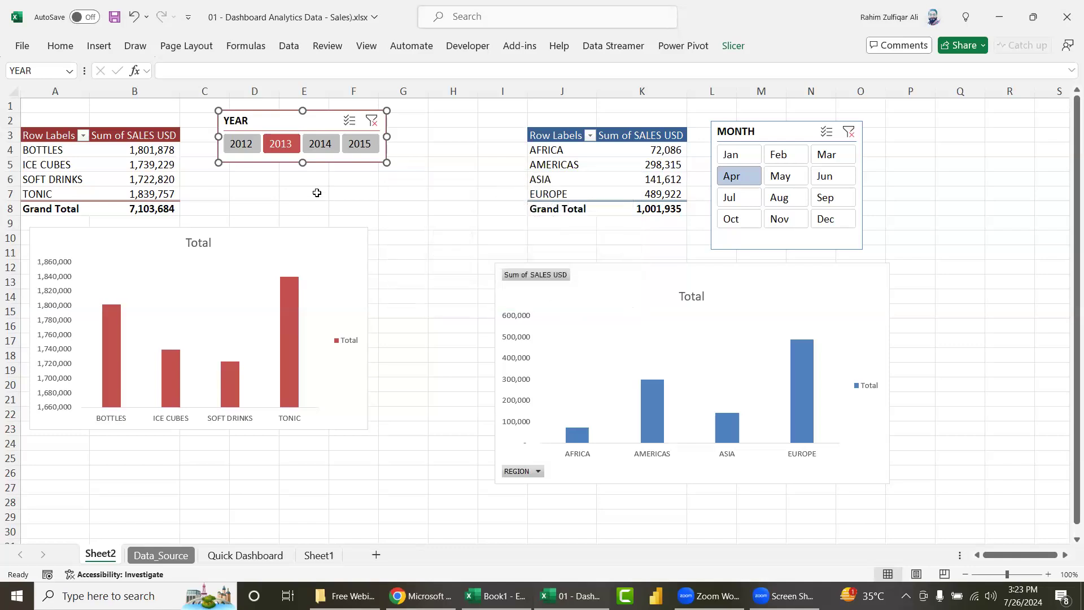
{"action": "left_click", "coordinate": [317, 192]}
Step: Test the shared YEAR filter and set it to 2012, giving regions 344,672
{"action": "left_click", "coordinate": [247, 145]}
{"action": "left_click", "coordinate": [282, 144]}
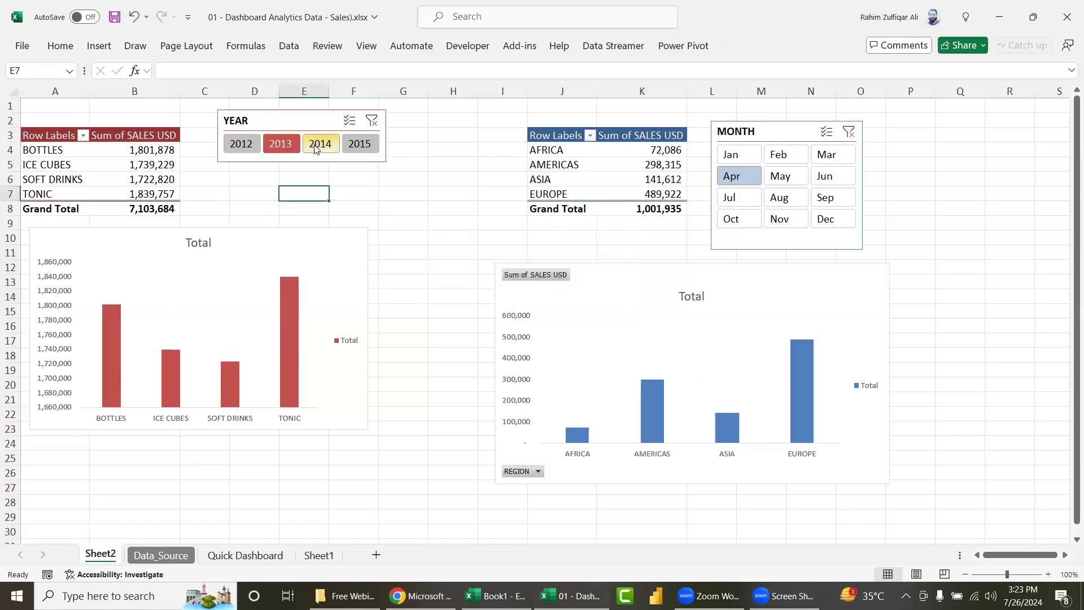
{"action": "left_click", "coordinate": [318, 144]}
{"action": "left_click", "coordinate": [281, 145]}
{"action": "left_click", "coordinate": [241, 143]}
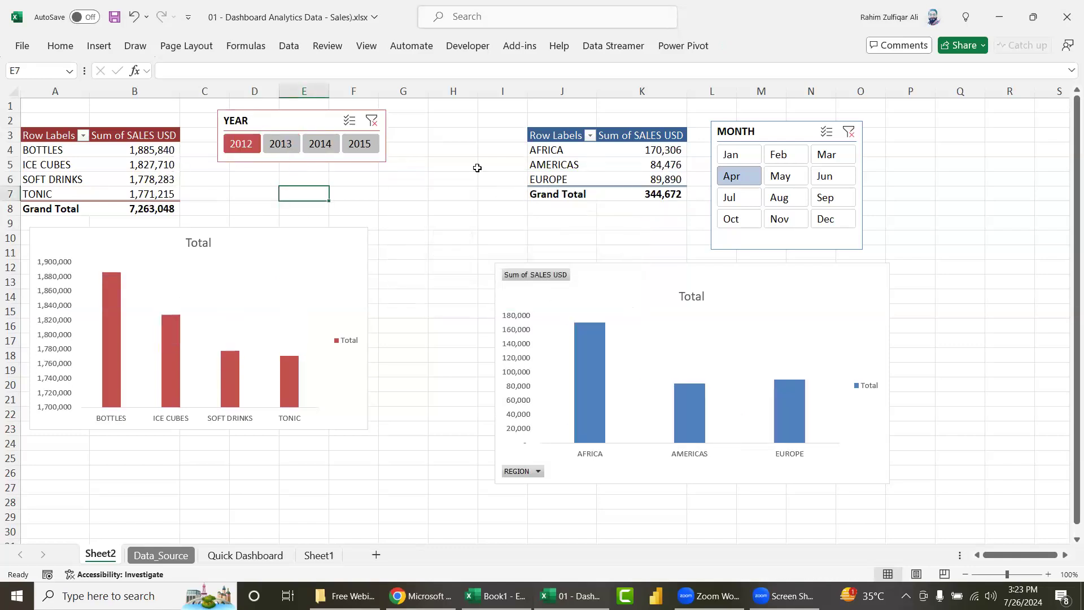
{"action": "left_click", "coordinate": [793, 132]}
Step: Connect the MONTH slicer to PivotTable1 through Report Connections
{"action": "right_click", "coordinate": [790, 132]}
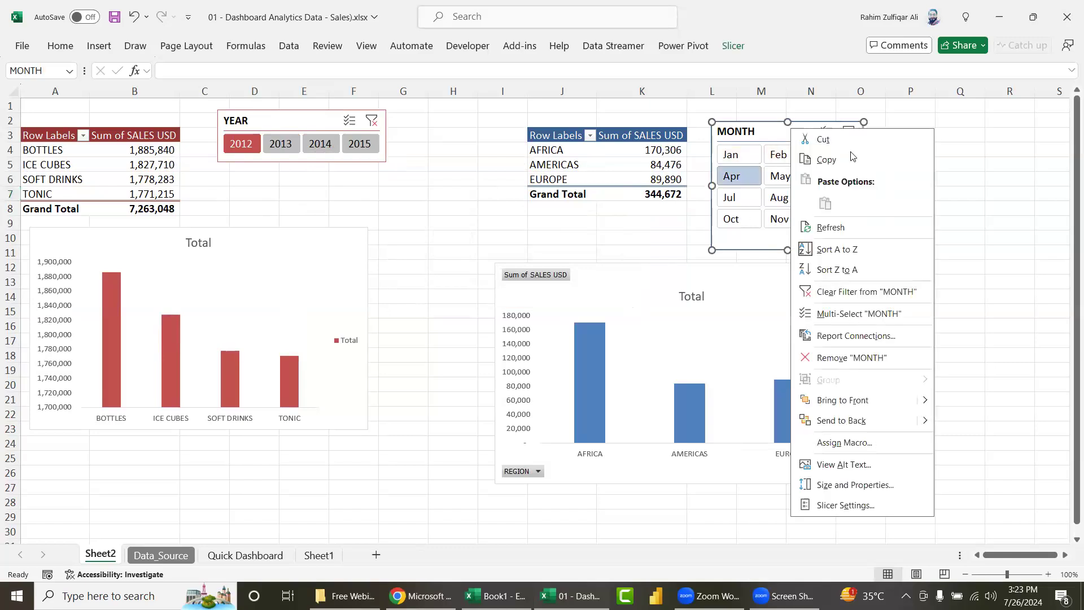
{"action": "left_click", "coordinate": [838, 336]}
{"action": "left_click_drag", "start_coordinate": [728, 290], "coordinate": [495, 179]}
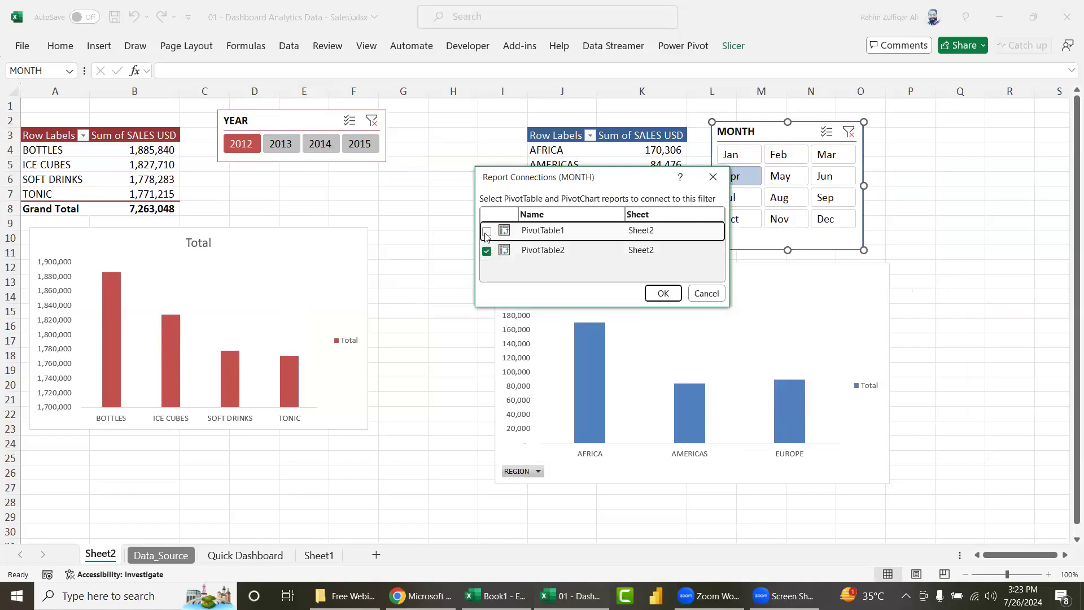
{"action": "left_click", "coordinate": [486, 231]}
{"action": "left_click", "coordinate": [661, 293]}
Step: Test the MONTH slicer on both tables with January, May, August and February
{"action": "left_click", "coordinate": [960, 267]}
{"action": "left_click", "coordinate": [782, 178]}
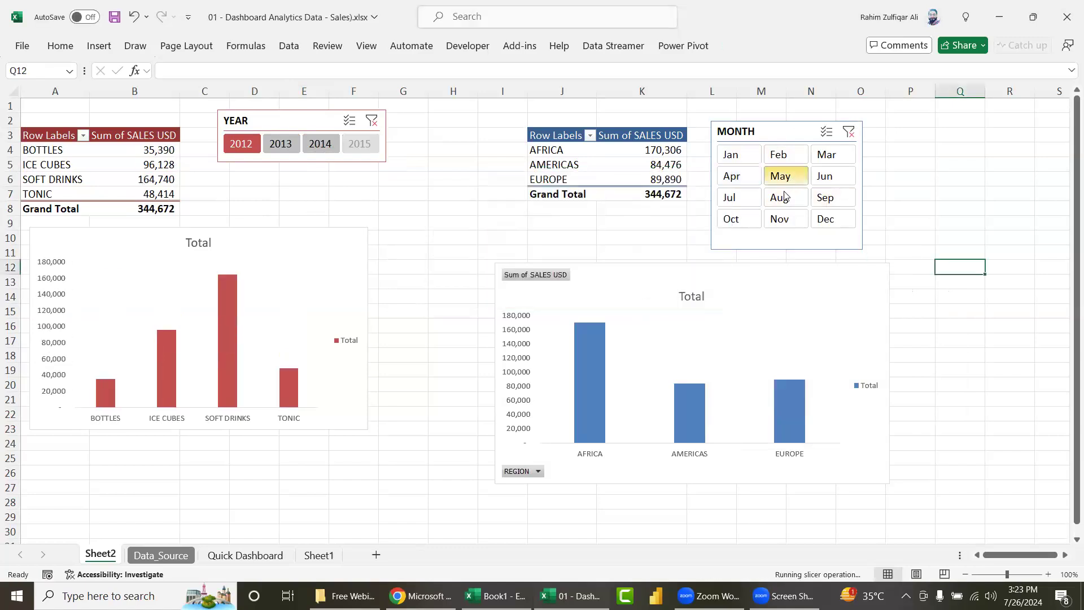
{"action": "left_click", "coordinate": [782, 197]}
{"action": "left_click", "coordinate": [738, 175]}
{"action": "left_click", "coordinate": [746, 156]}
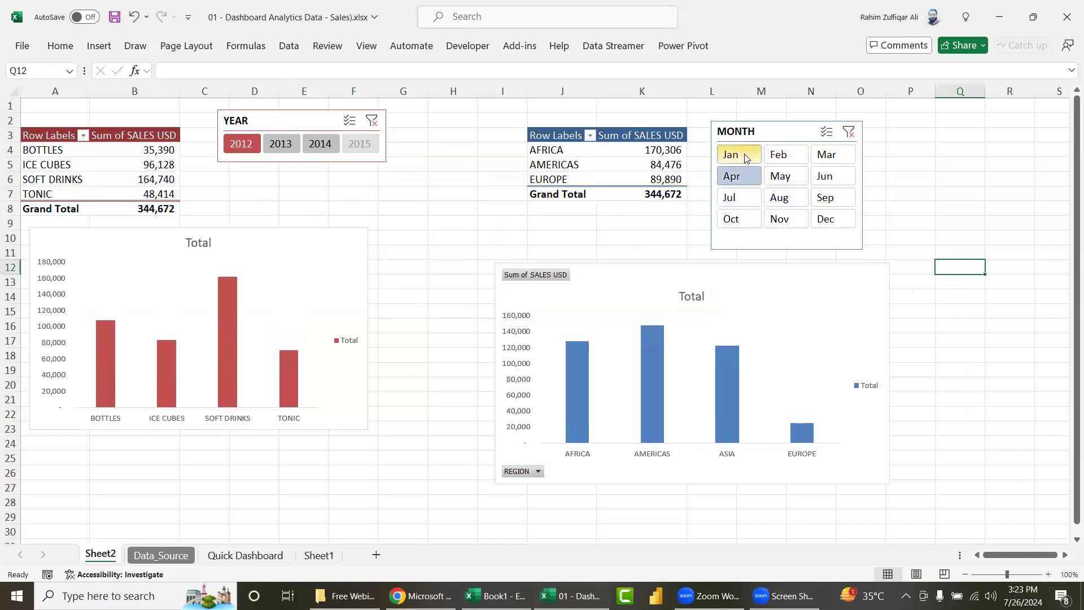
{"action": "left_click", "coordinate": [778, 175]}
{"action": "left_click", "coordinate": [778, 198]}
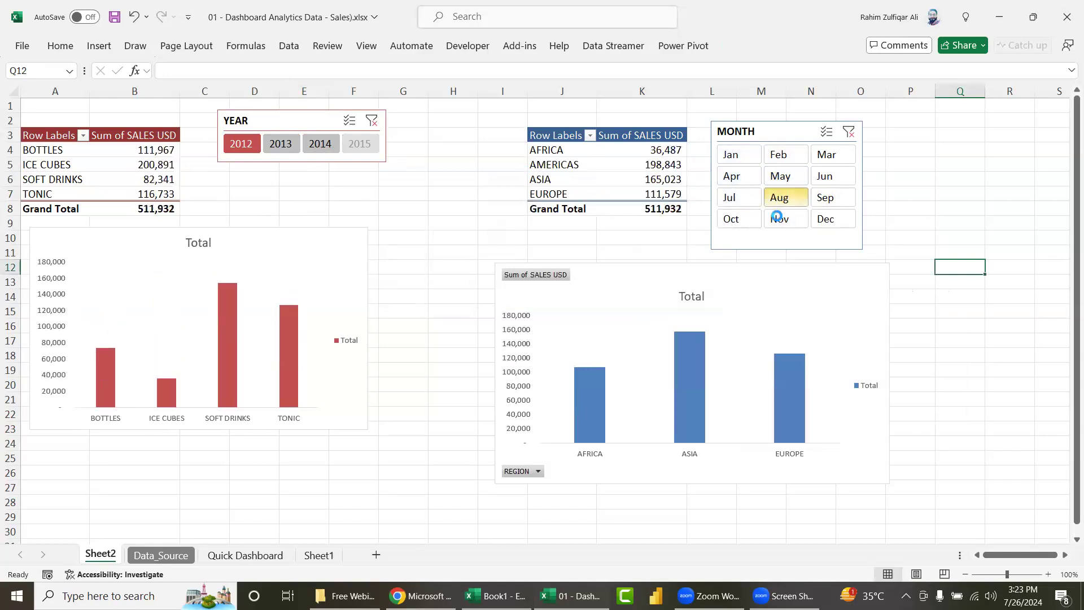
{"action": "left_click", "coordinate": [778, 217]}
{"action": "left_click", "coordinate": [733, 197]}
{"action": "left_click", "coordinate": [738, 157]}
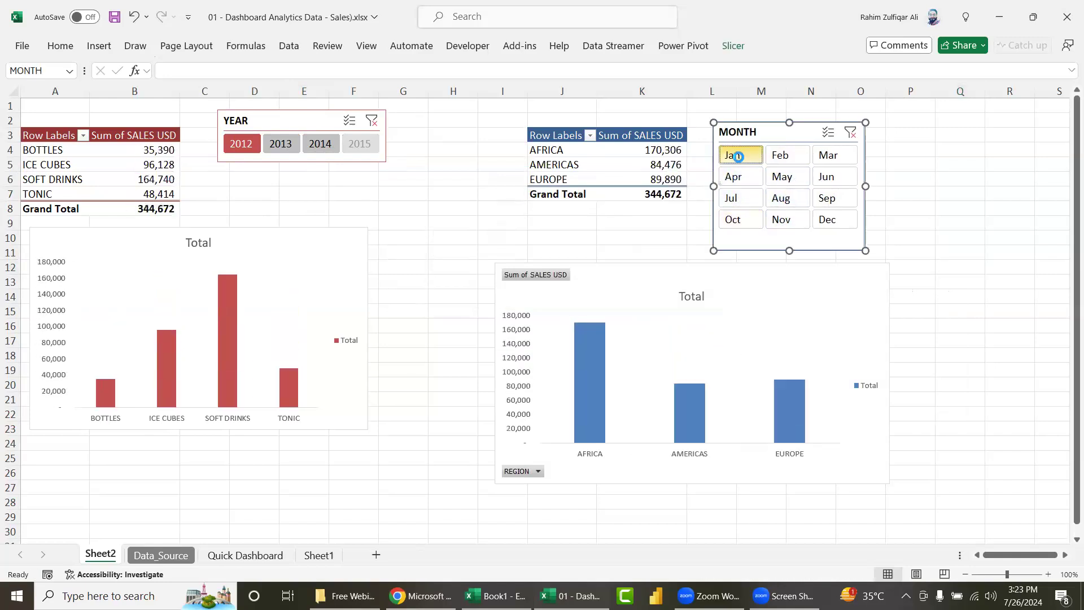
{"action": "left_click", "coordinate": [782, 155]}
Step: Clear the YEAR and MONTH slicer filters so both tables total 21,679,152
{"action": "left_click", "coordinate": [372, 121]}
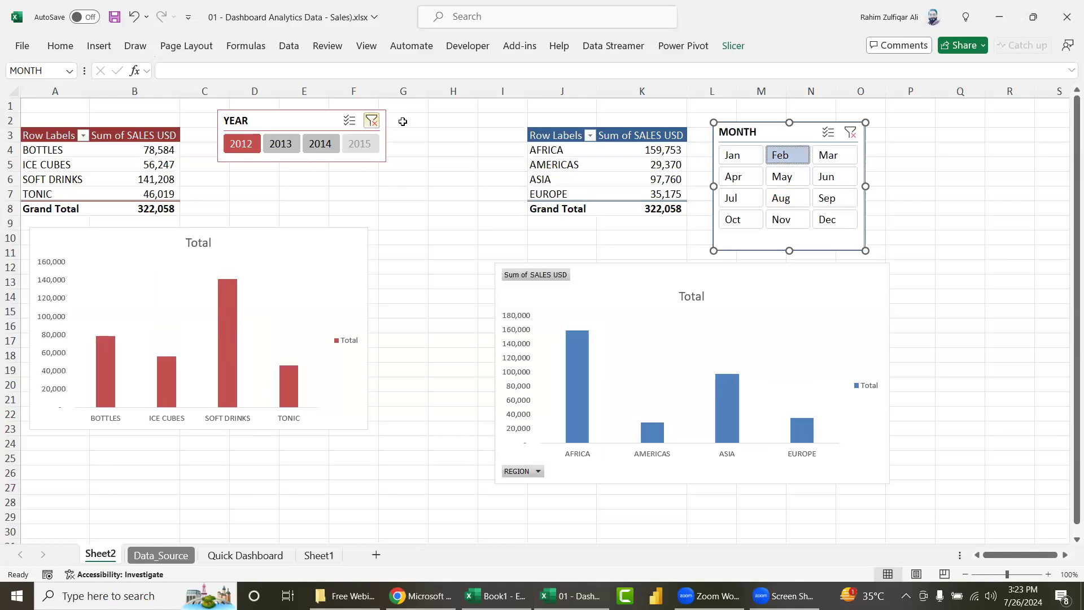
{"action": "left_click", "coordinate": [849, 134]}
{"action": "left_click", "coordinate": [150, 165]}
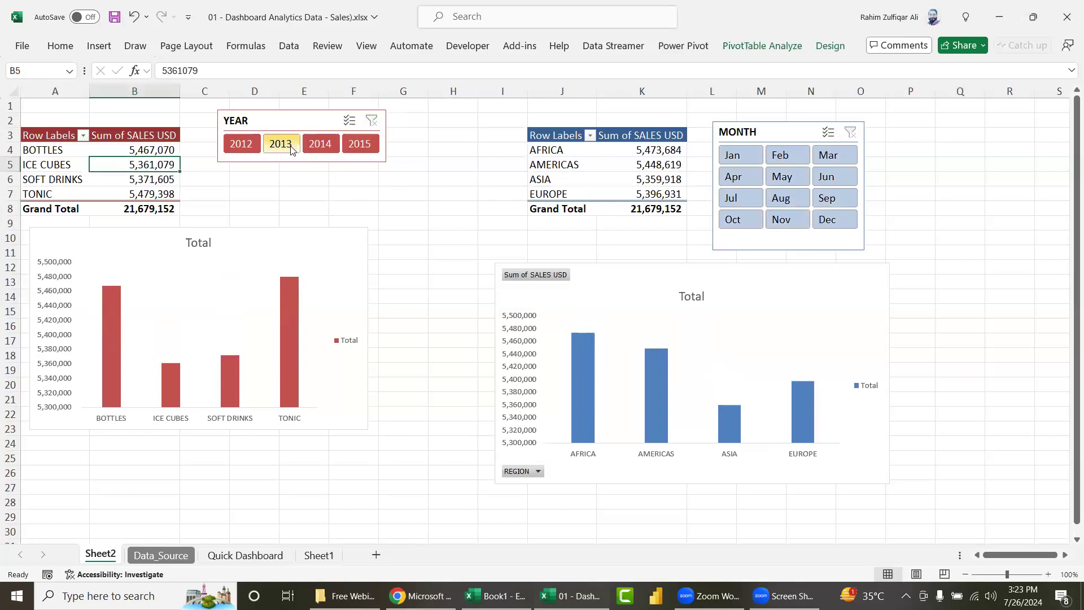
Step: Filter to 2013 and August, check the BOTTLES value, then try 2012 and 2014
{"action": "left_click", "coordinate": [281, 144]}
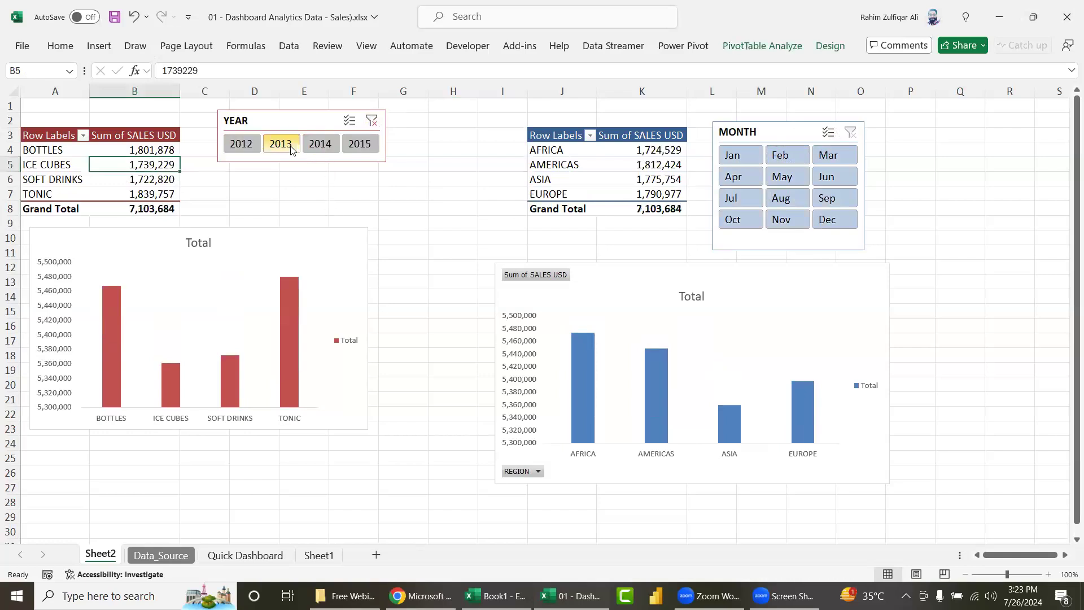
{"action": "left_click", "coordinate": [786, 198]}
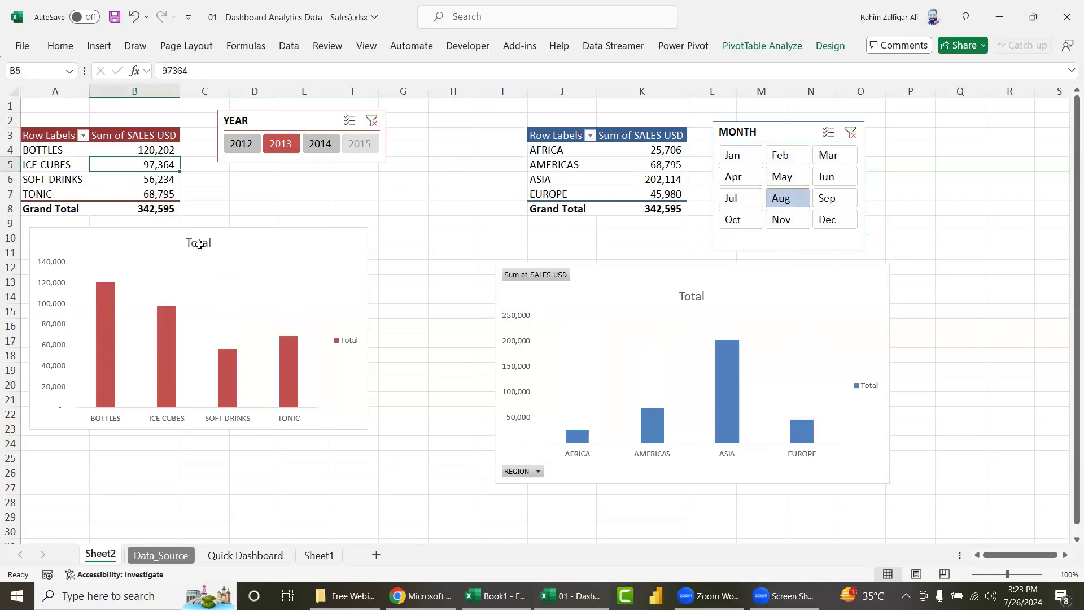
{"action": "left_click", "coordinate": [151, 147]}
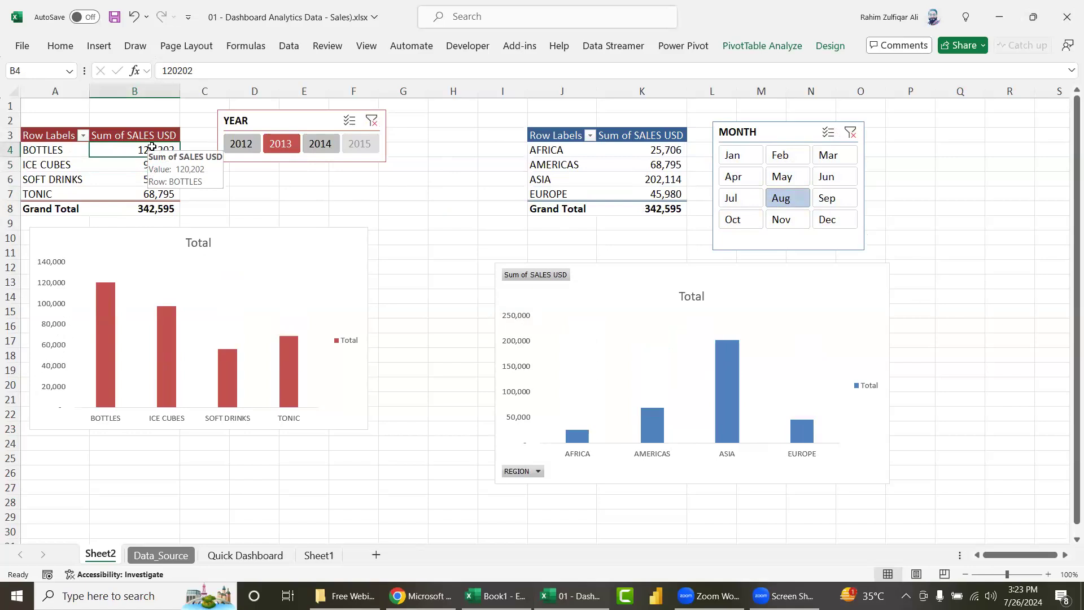
{"action": "left_click", "coordinate": [241, 143]}
{"action": "left_click", "coordinate": [320, 144]}
{"action": "left_click", "coordinate": [281, 143]}
Step: Try May, February and January, clear both slicers, and open the Data_Source sheet
{"action": "left_click", "coordinate": [782, 177]}
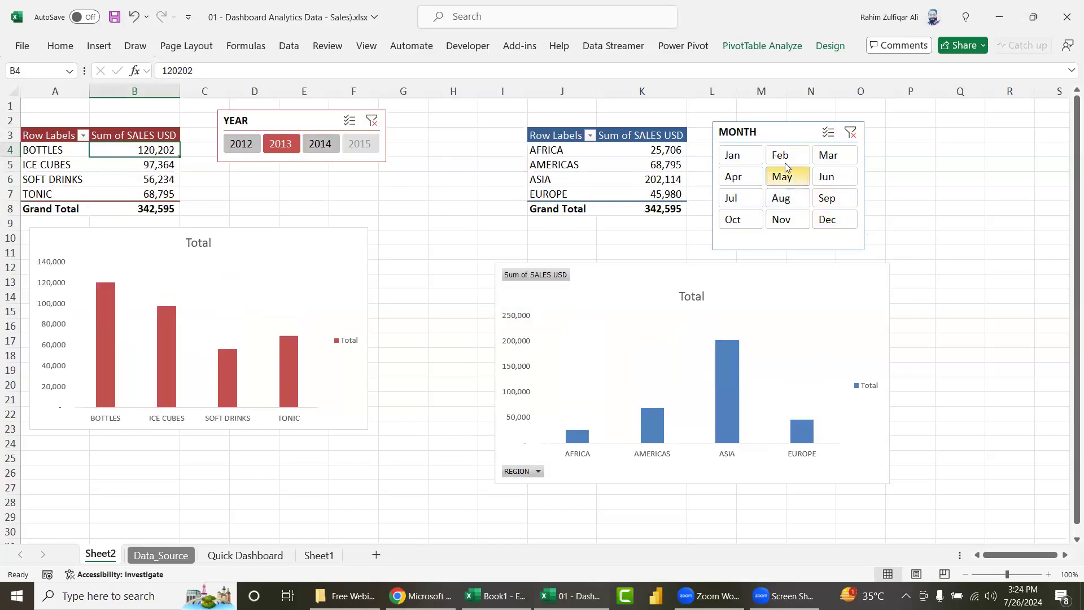
{"action": "left_click", "coordinate": [785, 154]}
{"action": "left_click", "coordinate": [745, 154]}
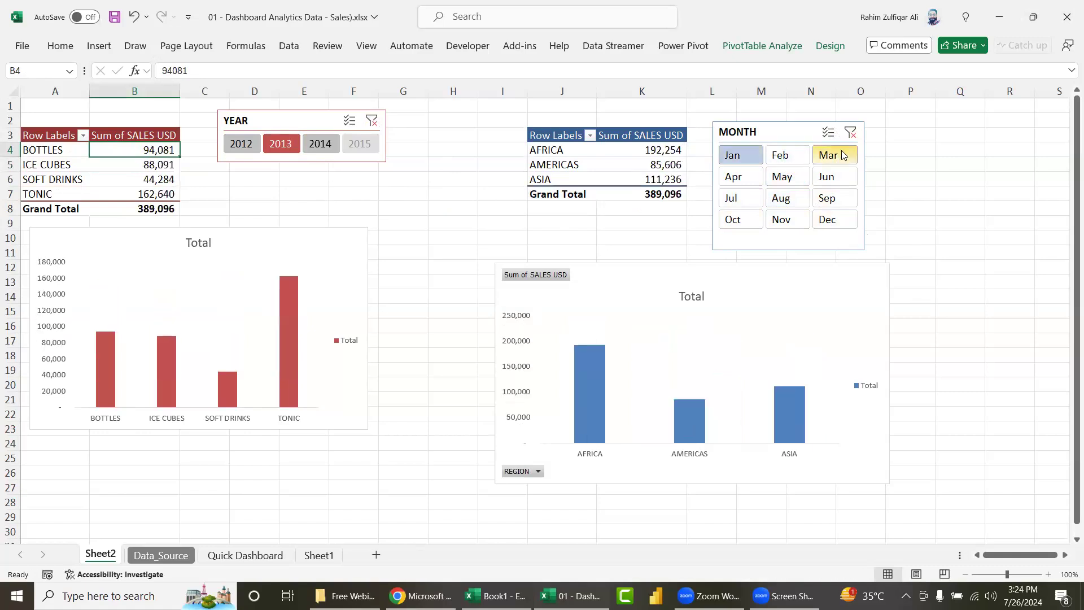
{"action": "left_click", "coordinate": [849, 133]}
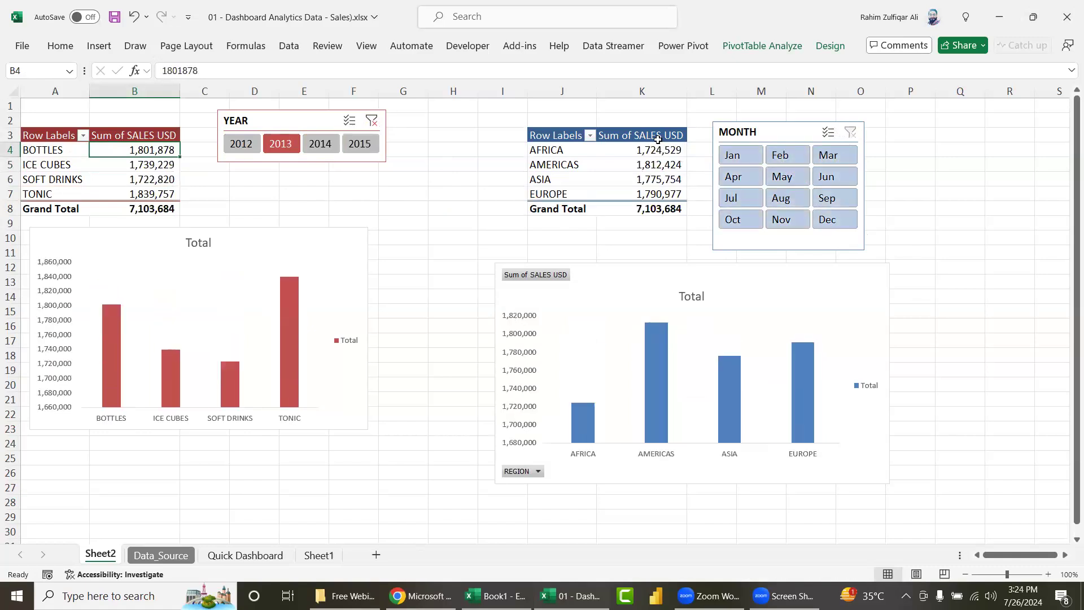
{"action": "left_click", "coordinate": [372, 120]}
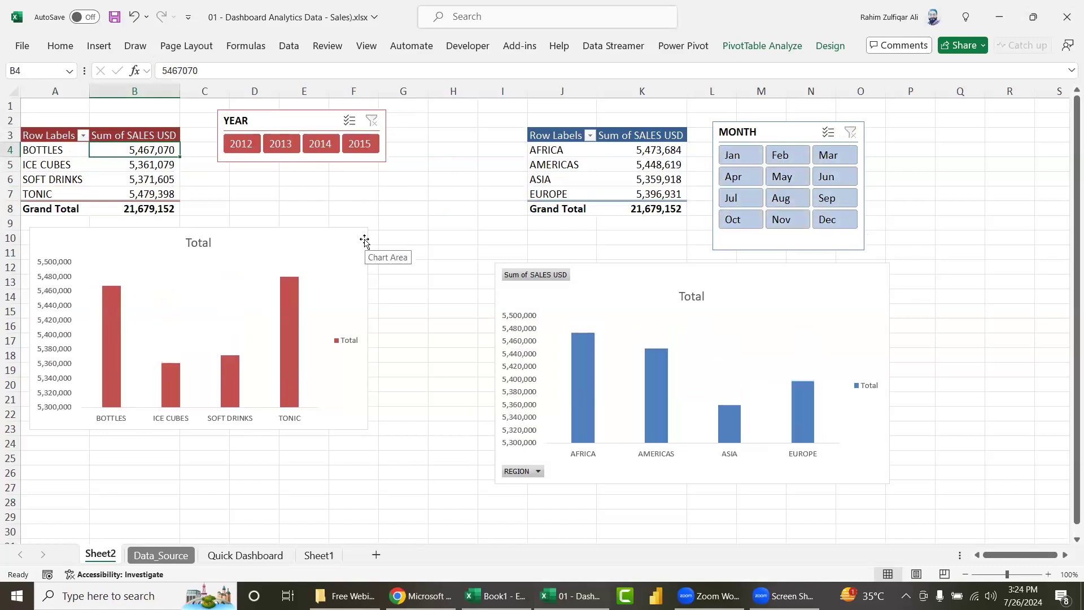
{"action": "left_click", "coordinate": [157, 556]}
Step: Inspect a salesperson entry in Data_Source, then return to the Sheet2 dashboard
{"action": "left_click", "coordinate": [350, 355]}
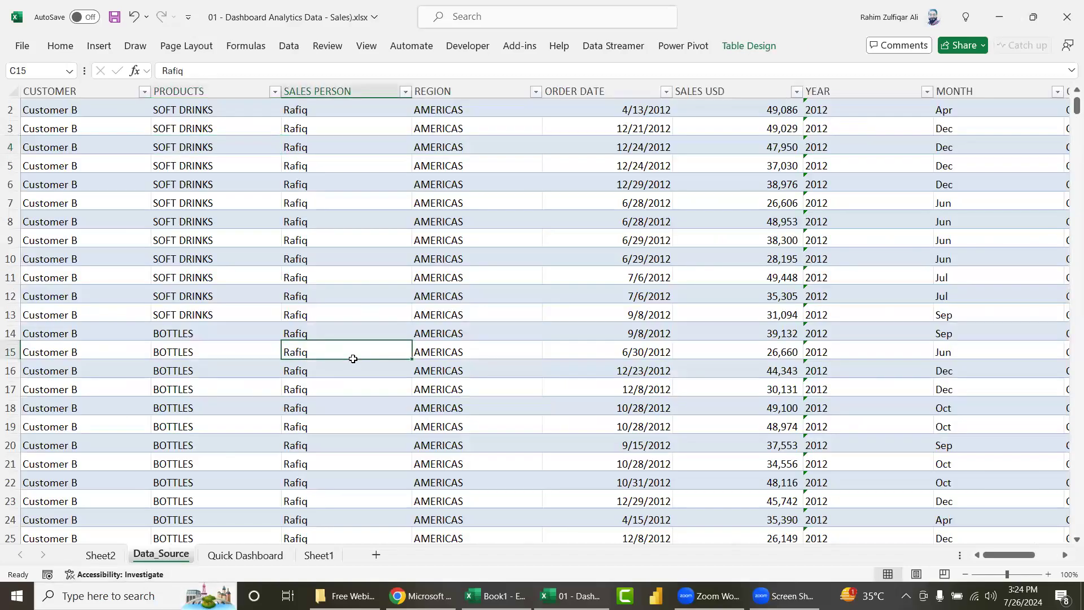
{"action": "left_click", "coordinate": [97, 556]}
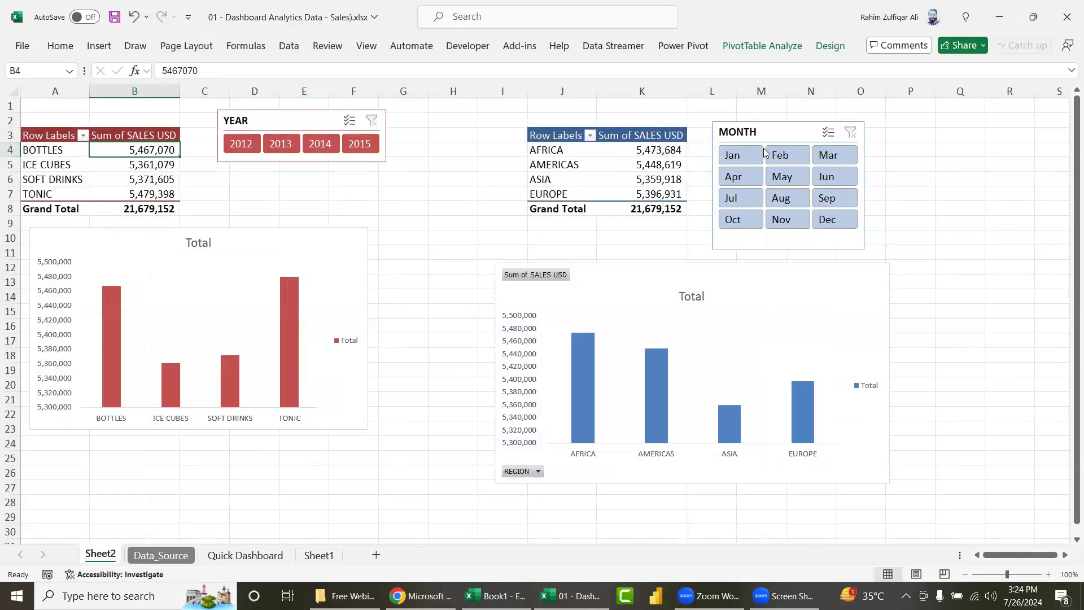
Step: Filter both tables to April and 2012, then clear both slicers
{"action": "left_click", "coordinate": [785, 180]}
{"action": "left_click", "coordinate": [737, 177]}
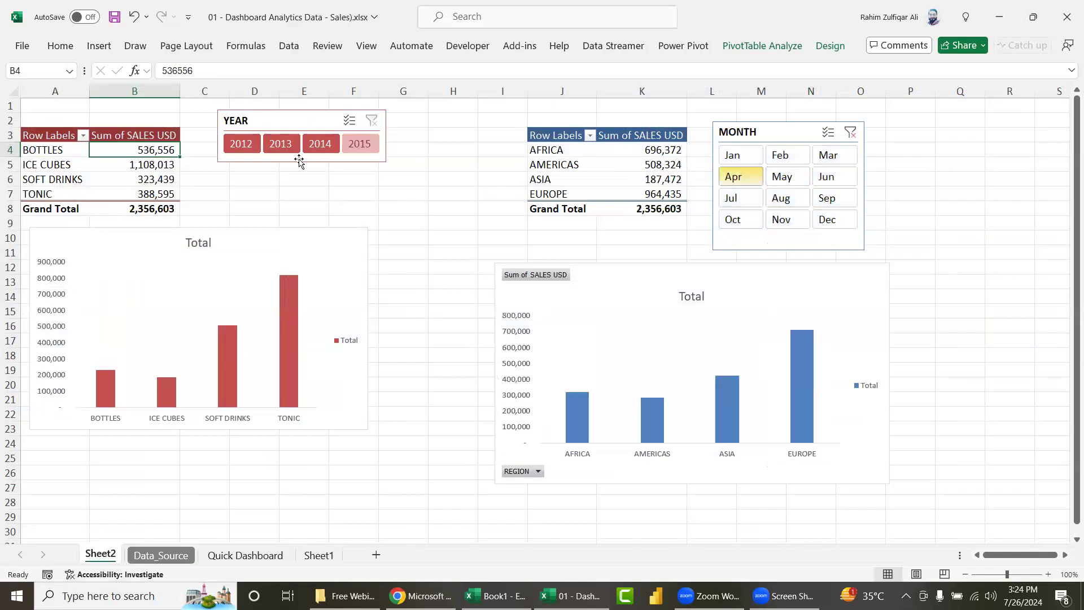
{"action": "left_click", "coordinate": [242, 150]}
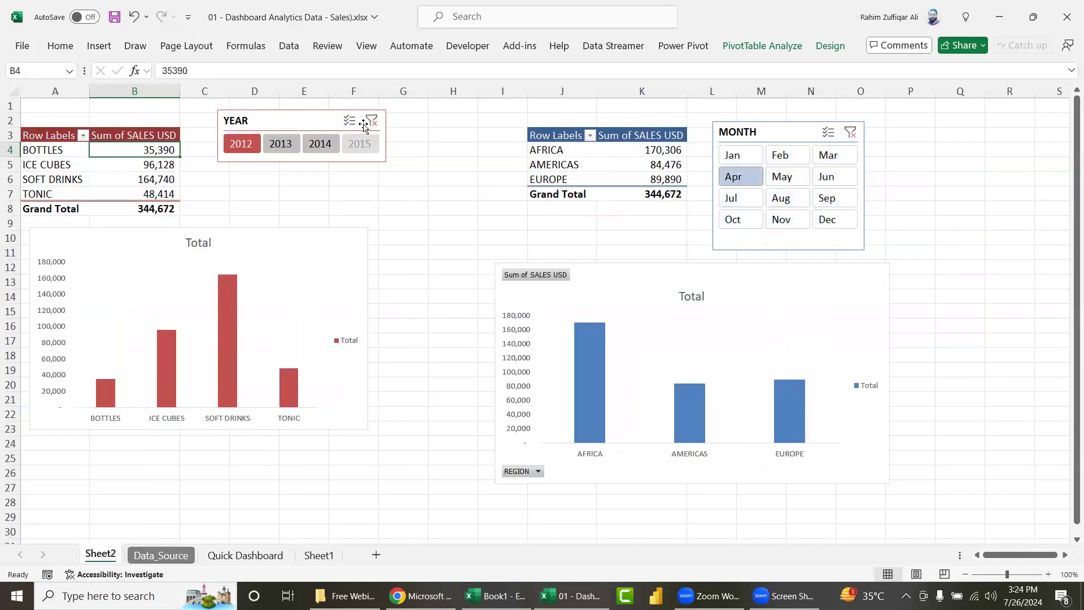
{"action": "left_click", "coordinate": [370, 121]}
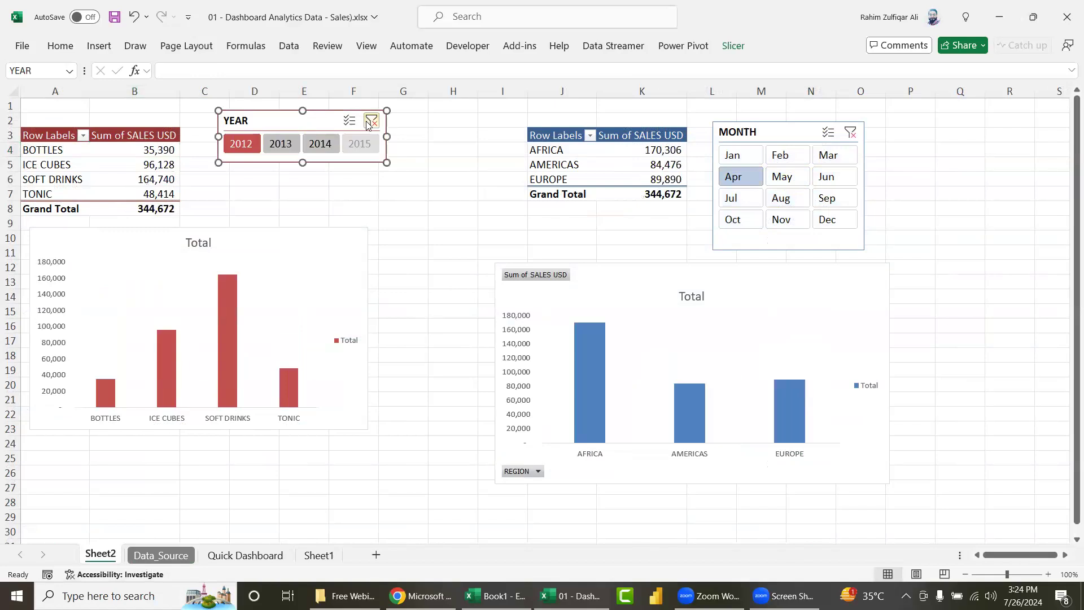
{"action": "left_click", "coordinate": [851, 134]}
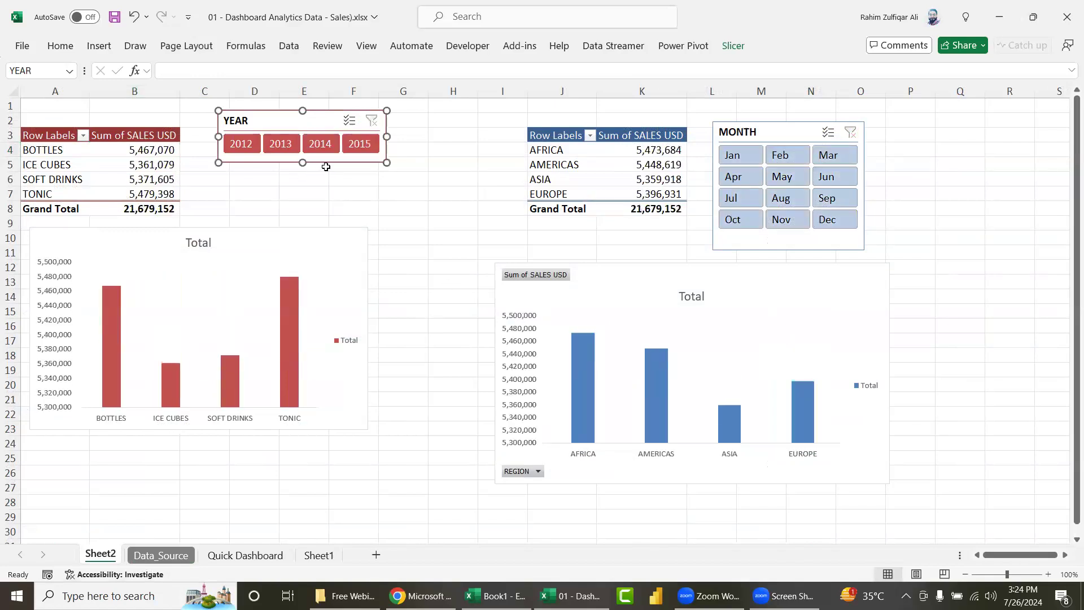
Step: Move the YEAR slicer down beside the product table and check AMERICAS at 5,448,619
{"action": "left_click_drag", "start_coordinate": [326, 164], "coordinate": [311, 196]}
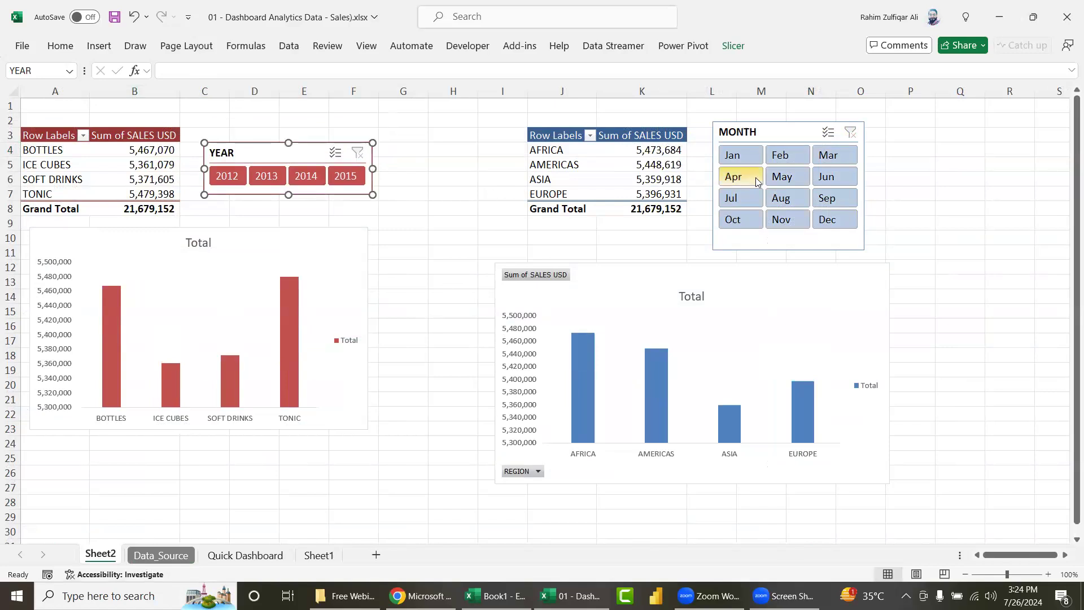
{"action": "left_click", "coordinate": [583, 160]}
{"action": "left_click", "coordinate": [638, 167]}
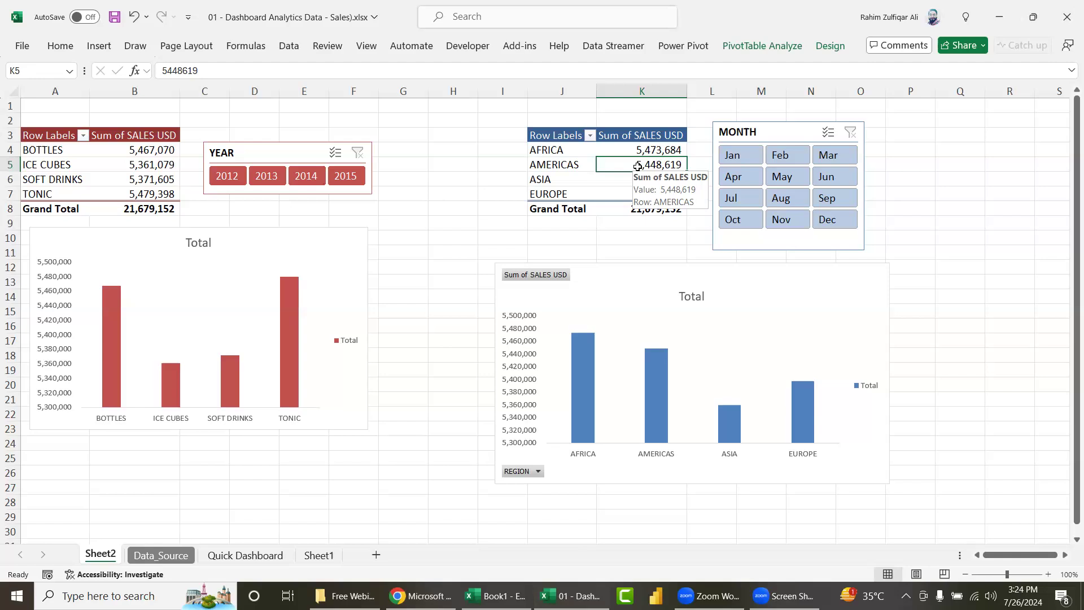
Step: Pin the full Home ribbon and filter both tables to April 2013
{"action": "double_click", "coordinate": [58, 46]}
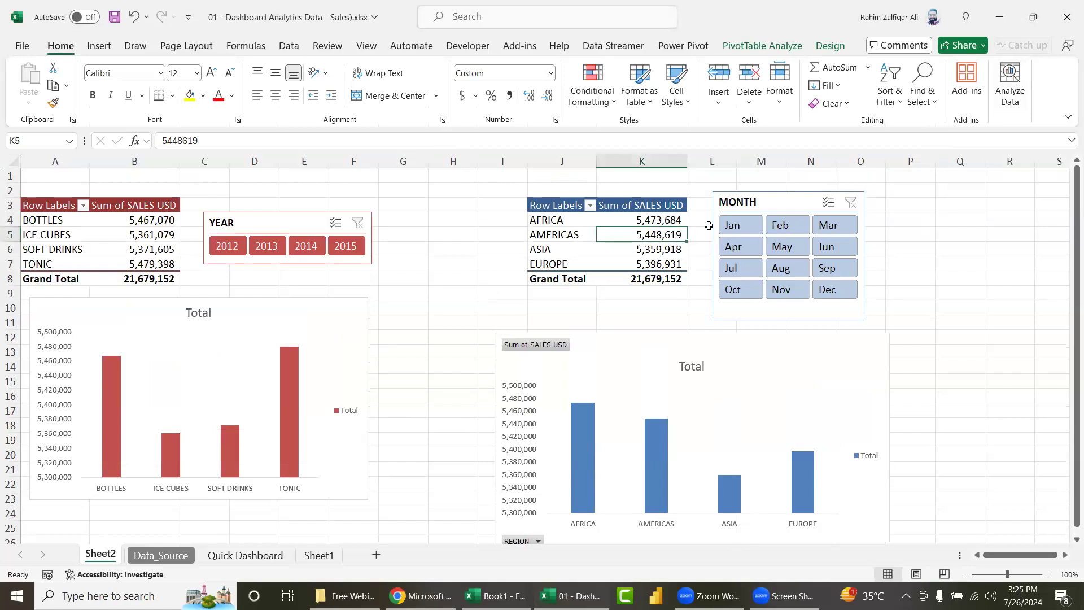
{"action": "left_click", "coordinate": [740, 246]}
{"action": "left_click", "coordinate": [273, 248]}
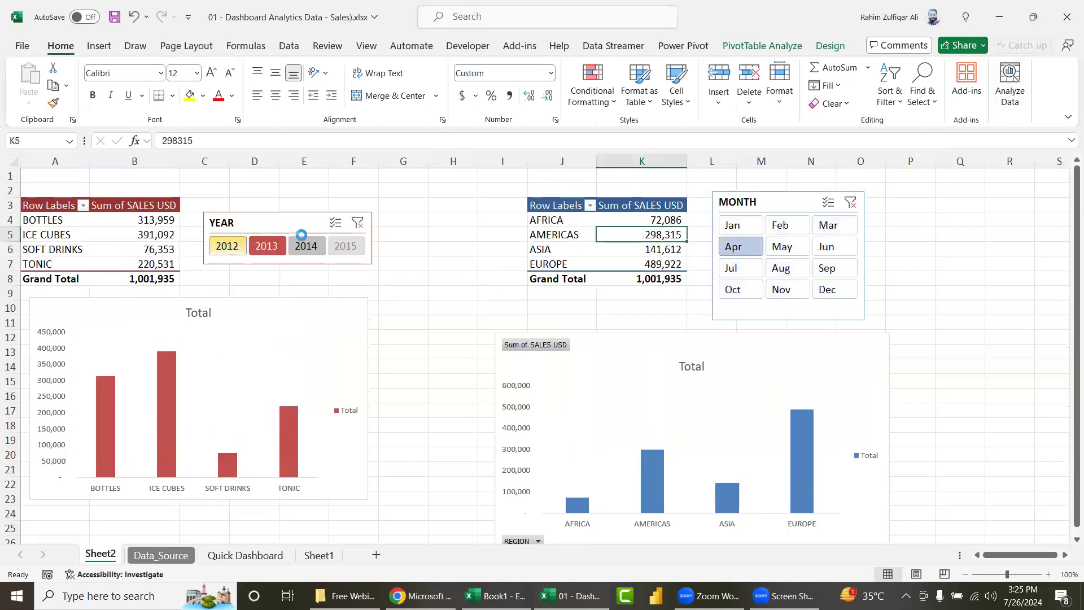
Step: Switch the year to 2012, then clear the YEAR and MONTH slicers
{"action": "left_click", "coordinate": [227, 246]}
{"action": "left_click", "coordinate": [357, 223]}
{"action": "left_click", "coordinate": [851, 203]}
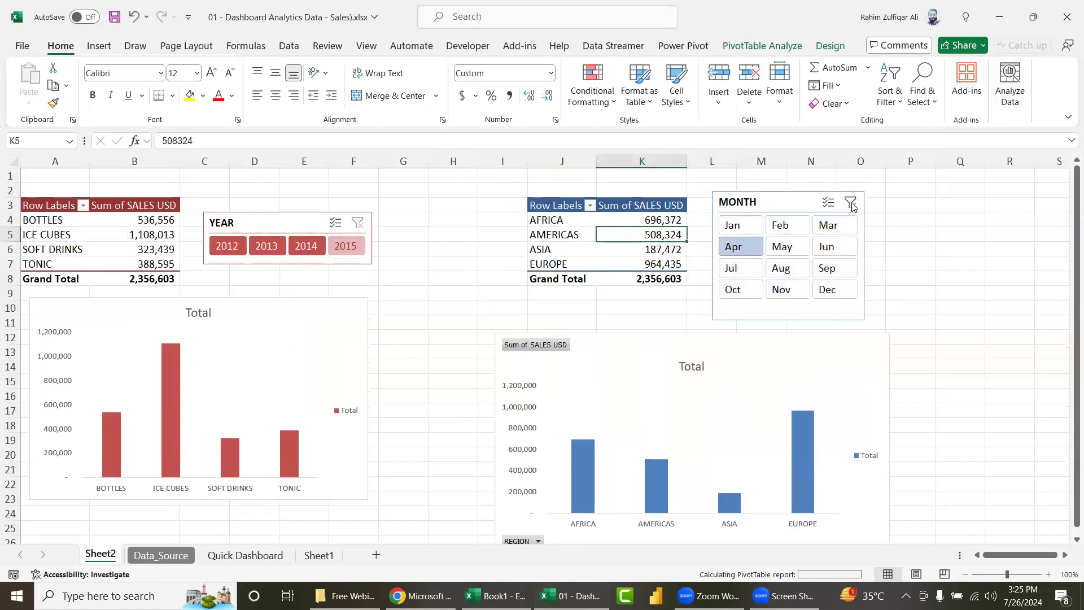
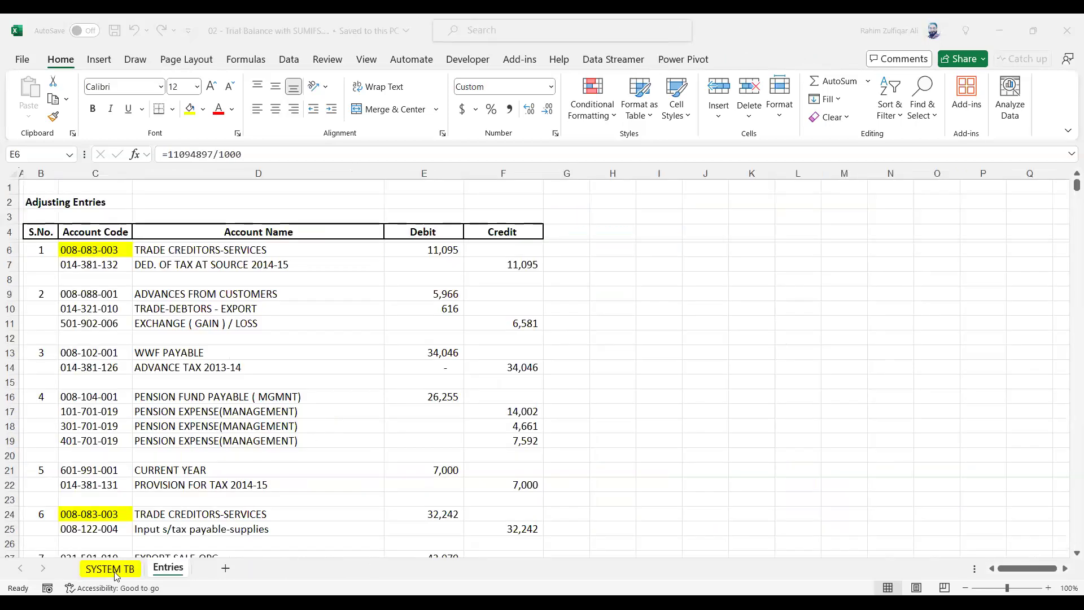
Step: Show the SYSTEM TB sheet and scroll down through its account list
{"action": "left_click", "coordinate": [115, 572]}
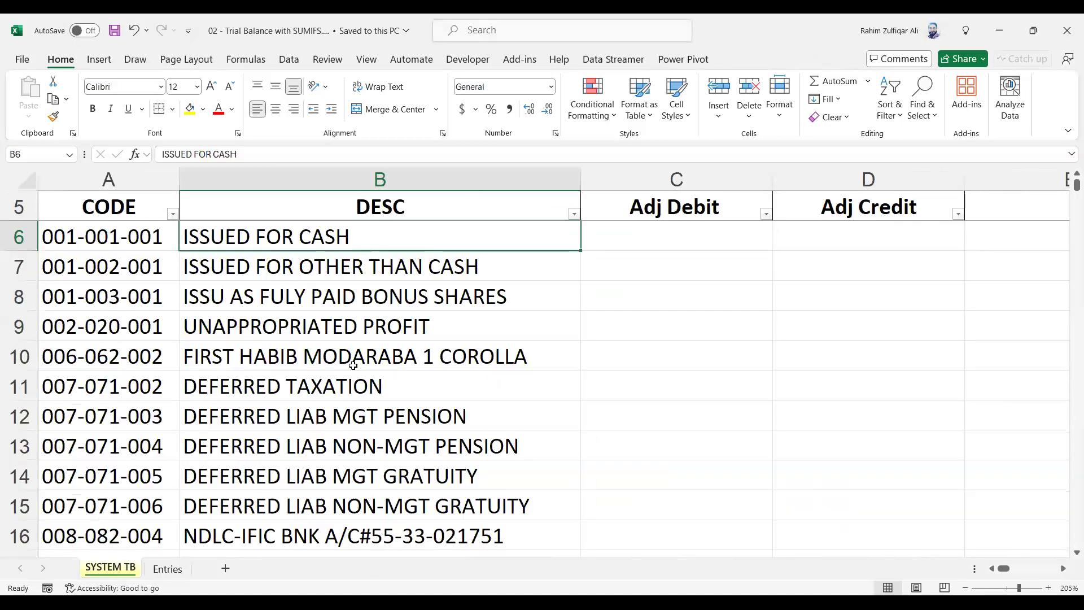
{"action": "scroll", "coordinate": [353, 366], "scroll_direction": "down", "scroll_amount": 1}
{"action": "scroll", "coordinate": [353, 366], "scroll_direction": "down", "scroll_amount": 1}
{"action": "scroll", "coordinate": [353, 367], "scroll_direction": "down", "scroll_amount": 2}
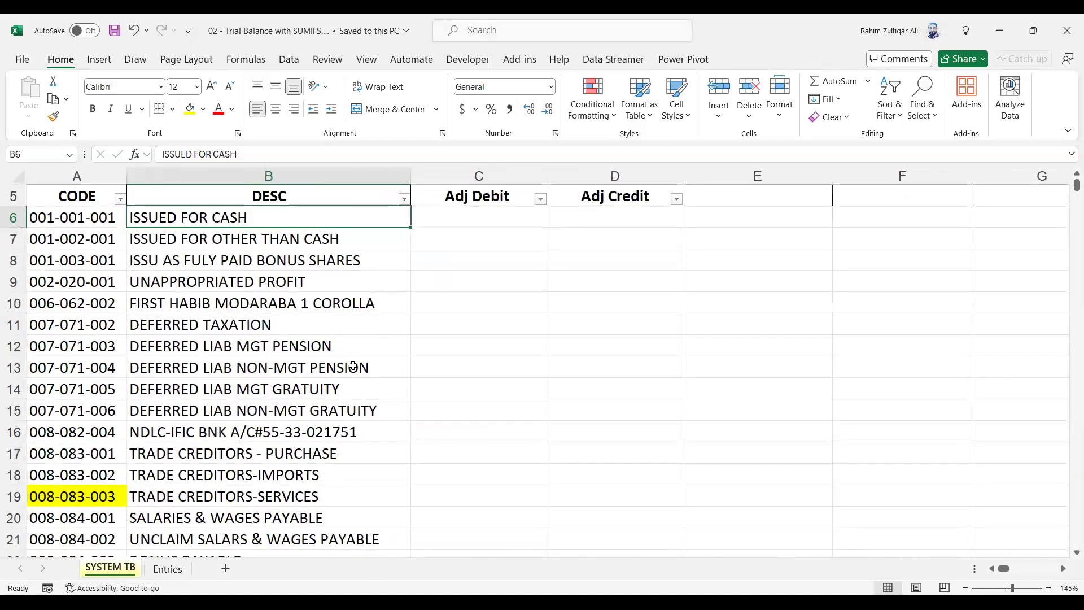
{"action": "scroll", "coordinate": [353, 367], "scroll_direction": "down", "scroll_amount": 1}
{"action": "scroll", "coordinate": [353, 366], "scroll_direction": "down", "scroll_amount": 1}
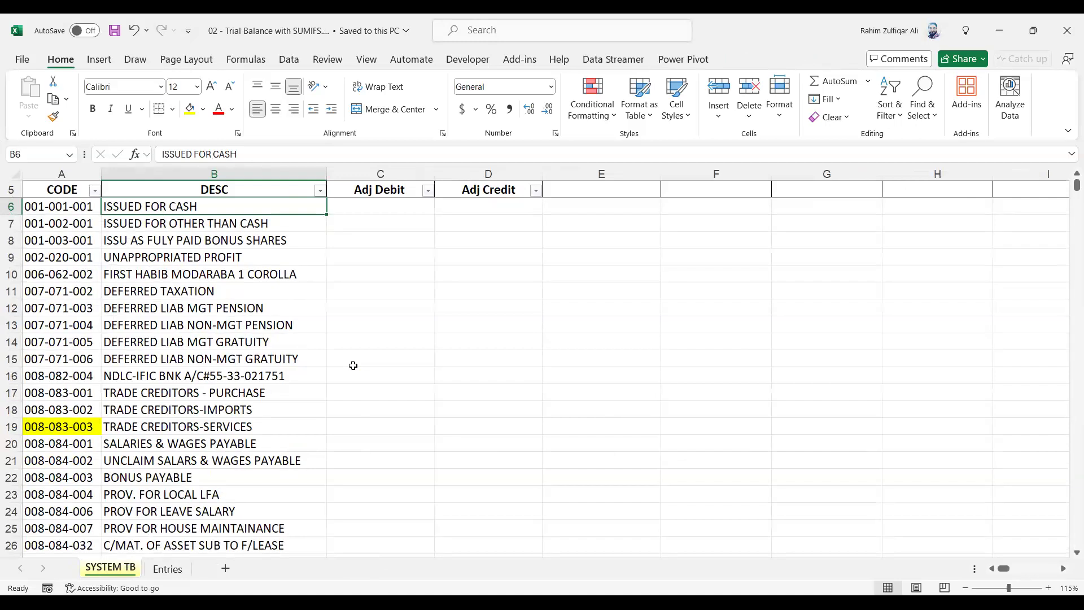
Step: Jump between the top and bottom of the CODE and DESC columns to confirm the list ends at row 1502
{"action": "key", "text": "Left"}
{"action": "key", "text": "ctrl+Down"}
{"action": "key", "text": "Right"}
{"action": "key", "text": "ctrl+Up"}
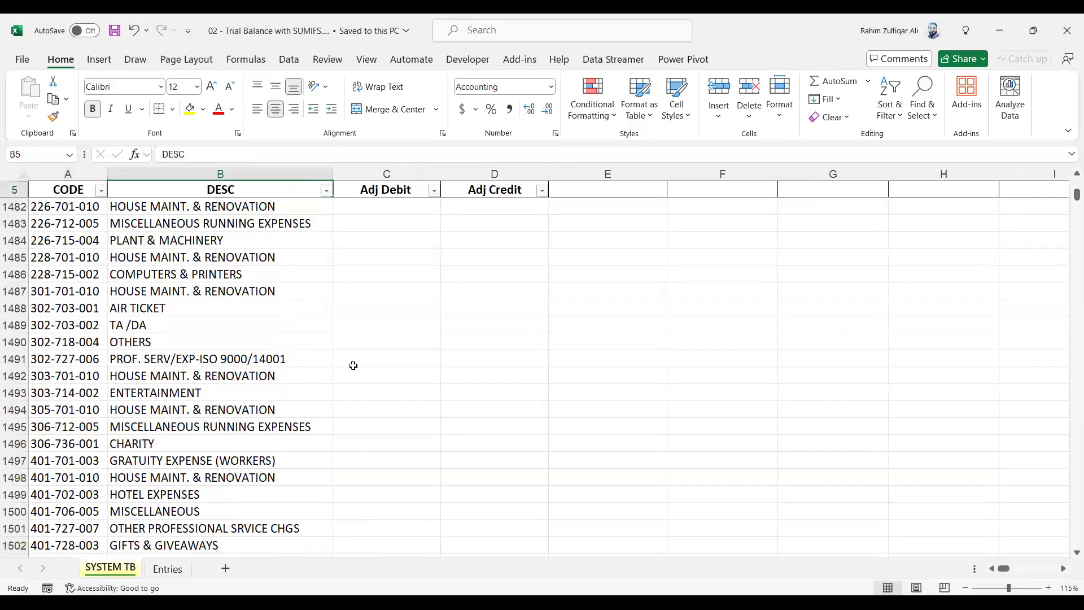
{"action": "key", "text": "Down"}
Step: Recheck the last account code and description, then settle on the first Adj Debit cell
{"action": "key", "text": "Down"}
{"action": "key", "text": "Left"}
{"action": "key", "text": "ctrl+Down"}
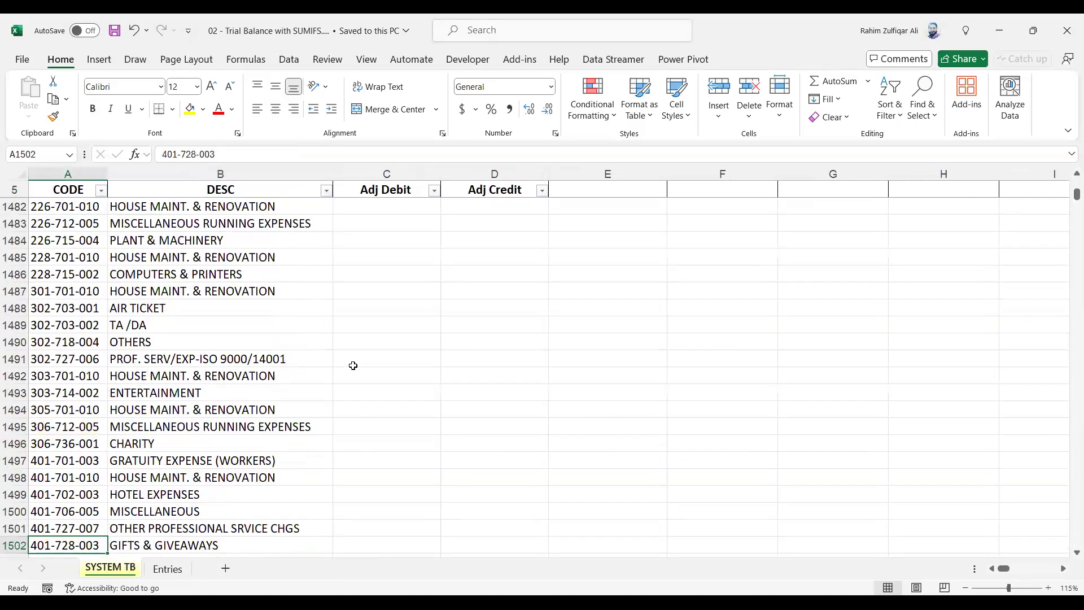
{"action": "key", "text": "Right"}
{"action": "key", "text": "ctrl+Up"}
{"action": "key", "text": "Down"}
{"action": "key", "text": "ctrl+Down"}
{"action": "key", "text": "ctrl+Up"}
{"action": "key", "text": "Down"}
{"action": "key", "text": "ctrl+Down"}
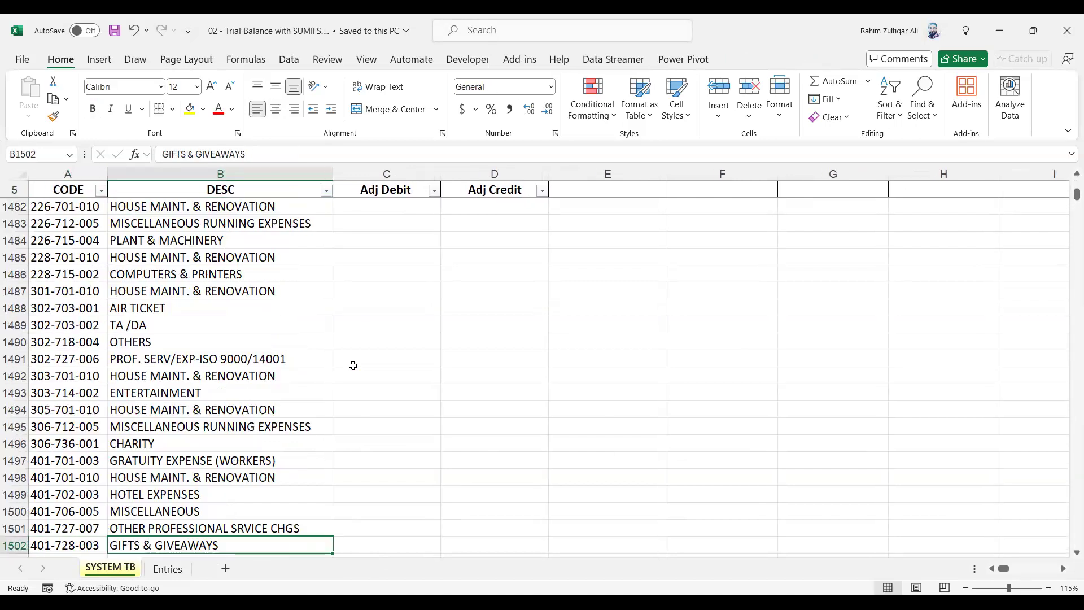
{"action": "key", "text": "ctrl+Up"}
{"action": "key", "text": "Down"}
{"action": "key", "text": "Left"}
{"action": "key", "text": "ctrl+Down"}
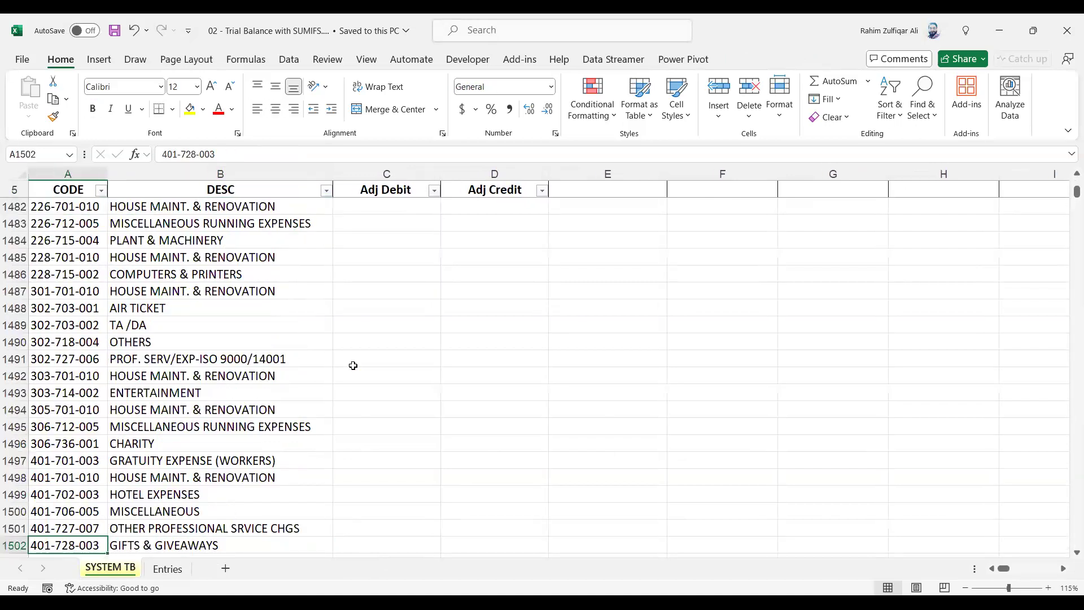
{"action": "key", "text": "Right"}
{"action": "key", "text": "ctrl+Up"}
{"action": "key", "text": "Down"}
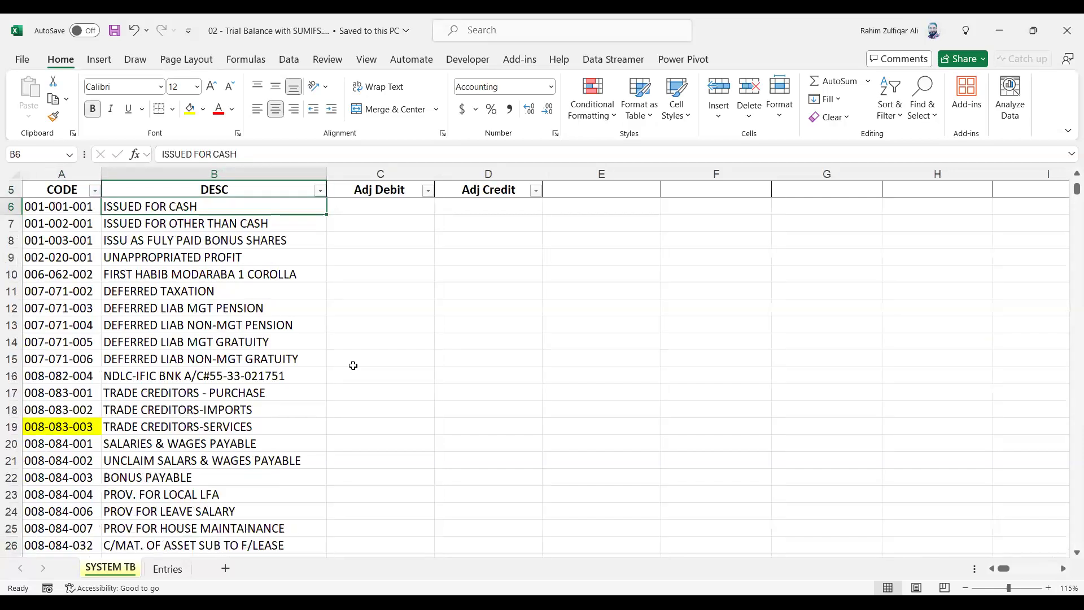
{"action": "key", "text": "Right"}
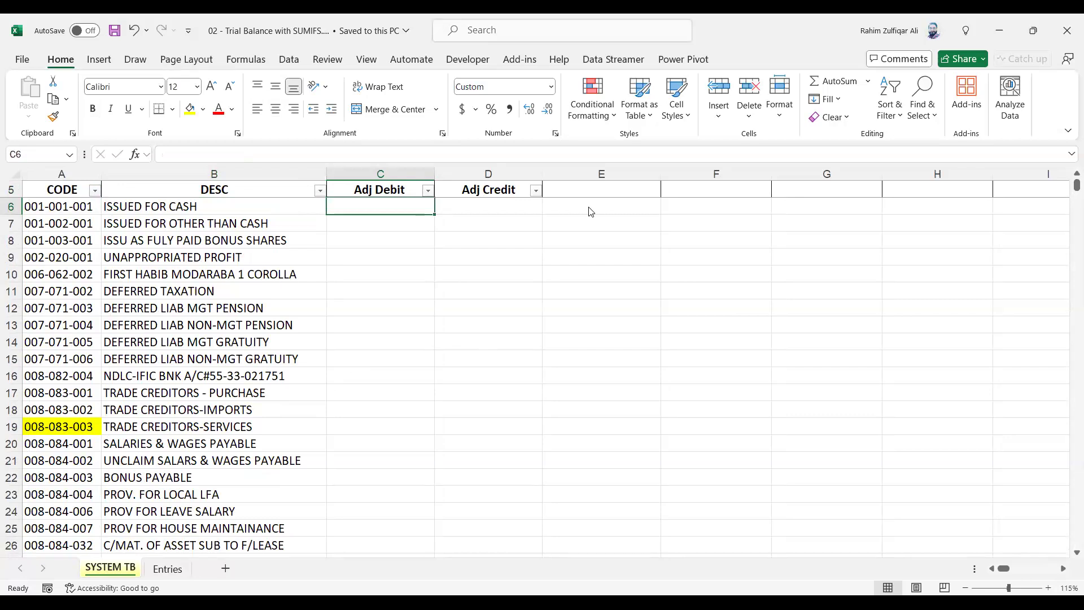
{"action": "key", "text": "alt+Tab"}
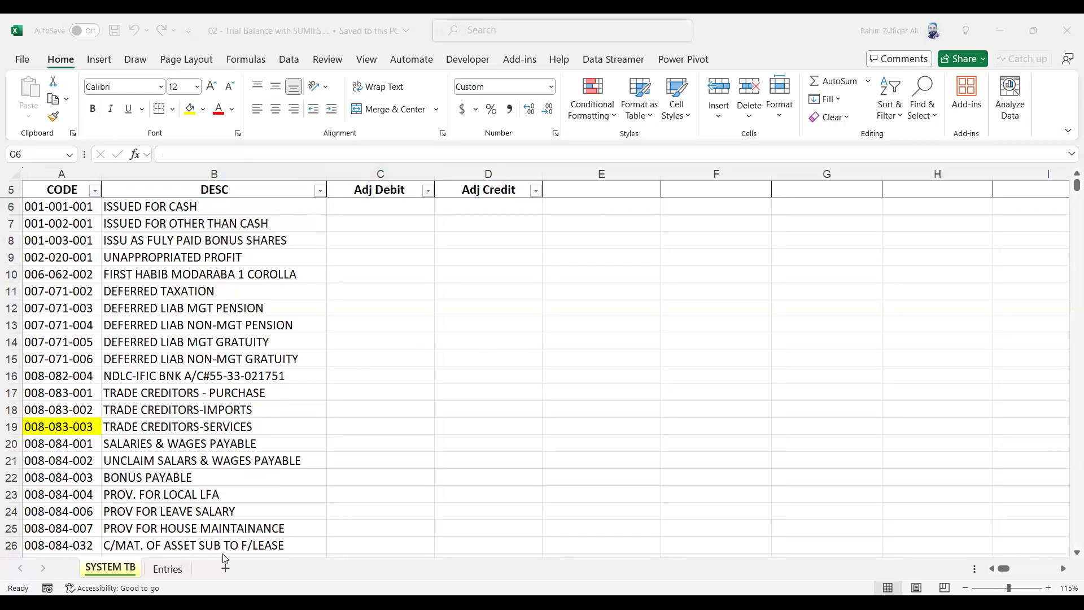
Step: On the Entries sheet, inspect the account-name lookup formula in D6
{"action": "left_click", "coordinate": [156, 570]}
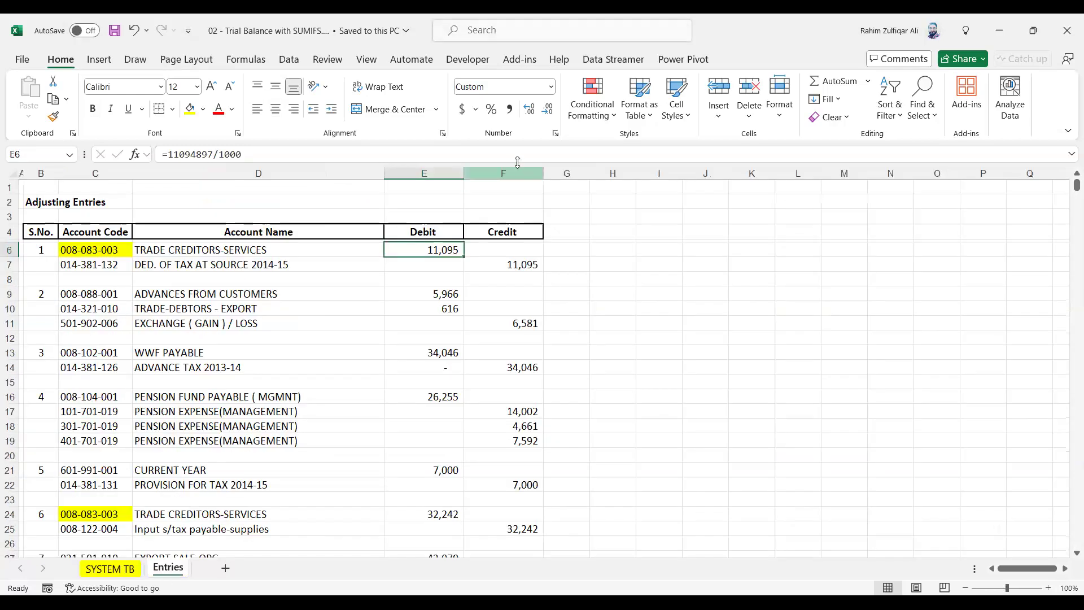
{"action": "left_click", "coordinate": [260, 250]}
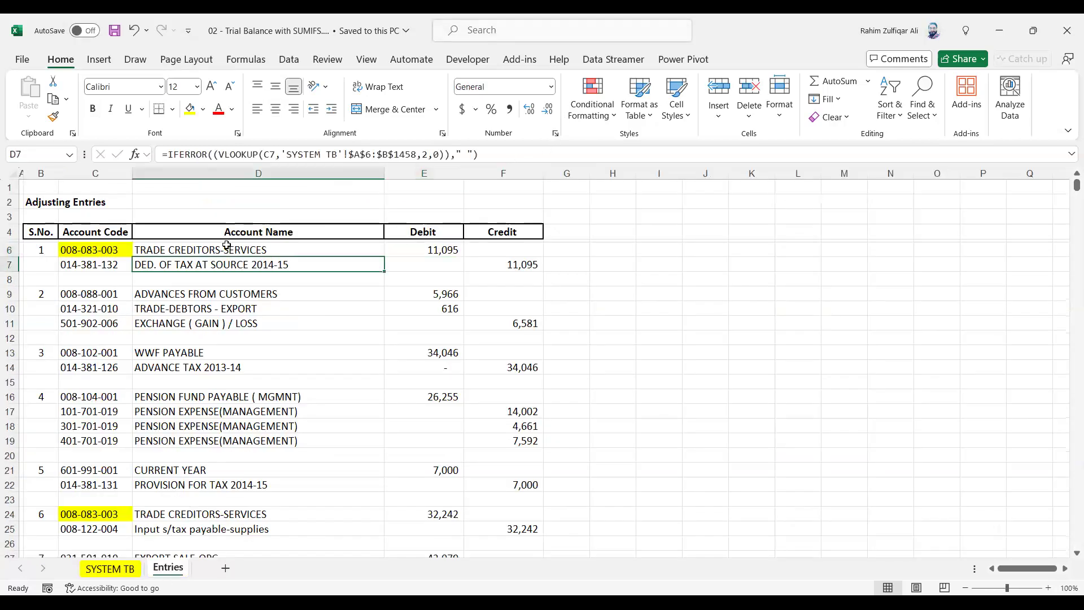
{"action": "scroll", "coordinate": [285, 356], "scroll_direction": "up", "scroll_amount": 1, "text": "ctrl"}
{"action": "scroll", "coordinate": [285, 356], "scroll_direction": "up", "scroll_amount": 2, "text": "ctrl"}
{"action": "scroll", "coordinate": [285, 357], "scroll_direction": "up", "scroll_amount": 1}
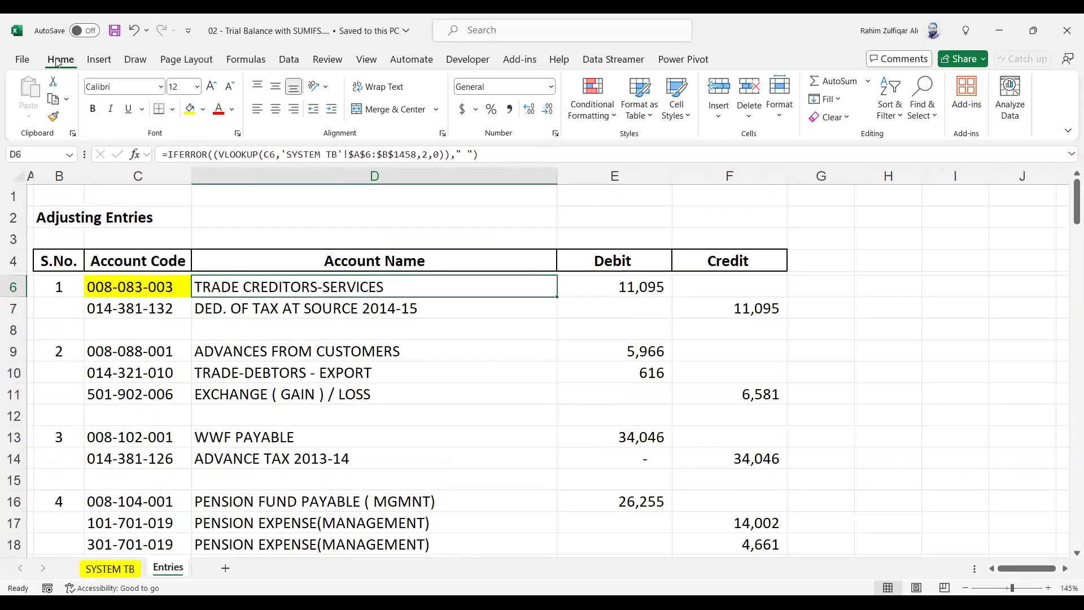
Step: Collapse the ribbon and review the codes, debit and credit values in rows 6–7
{"action": "double_click", "coordinate": [60, 59]}
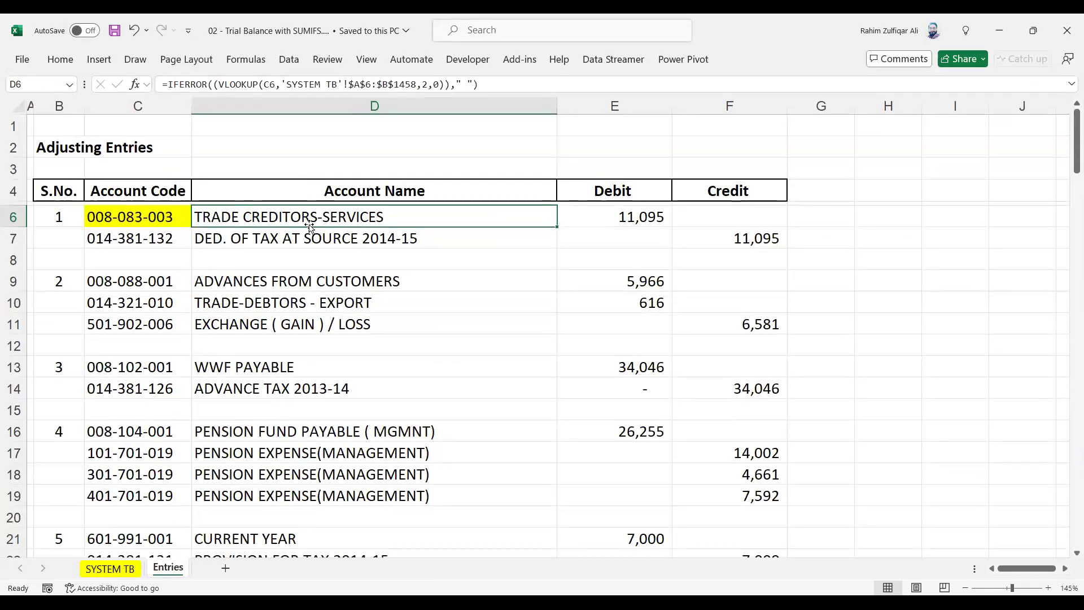
{"action": "left_click", "coordinate": [332, 241]}
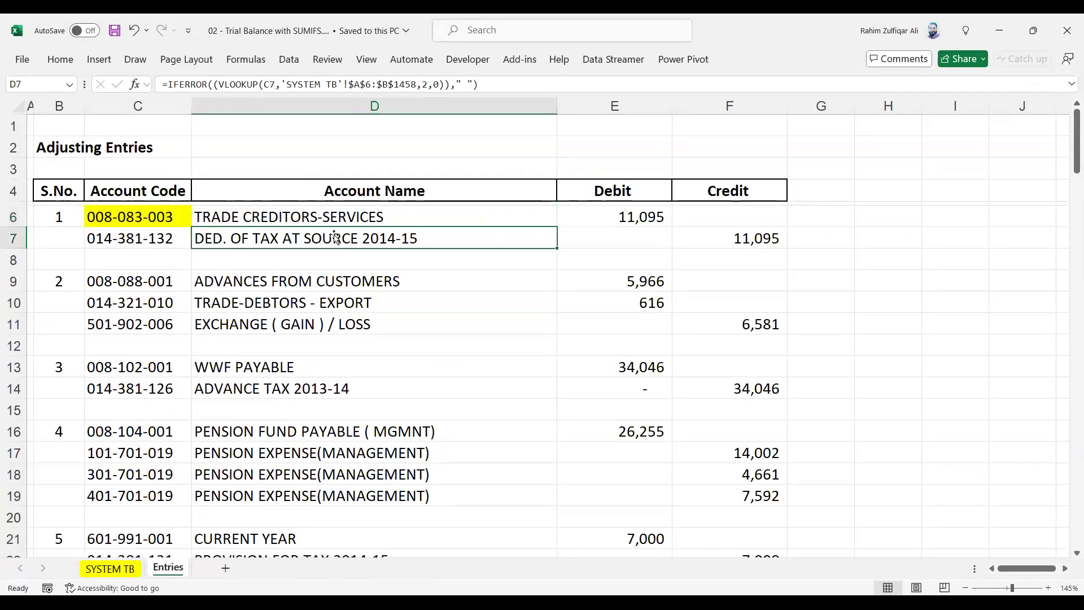
{"action": "left_click", "coordinate": [170, 218]}
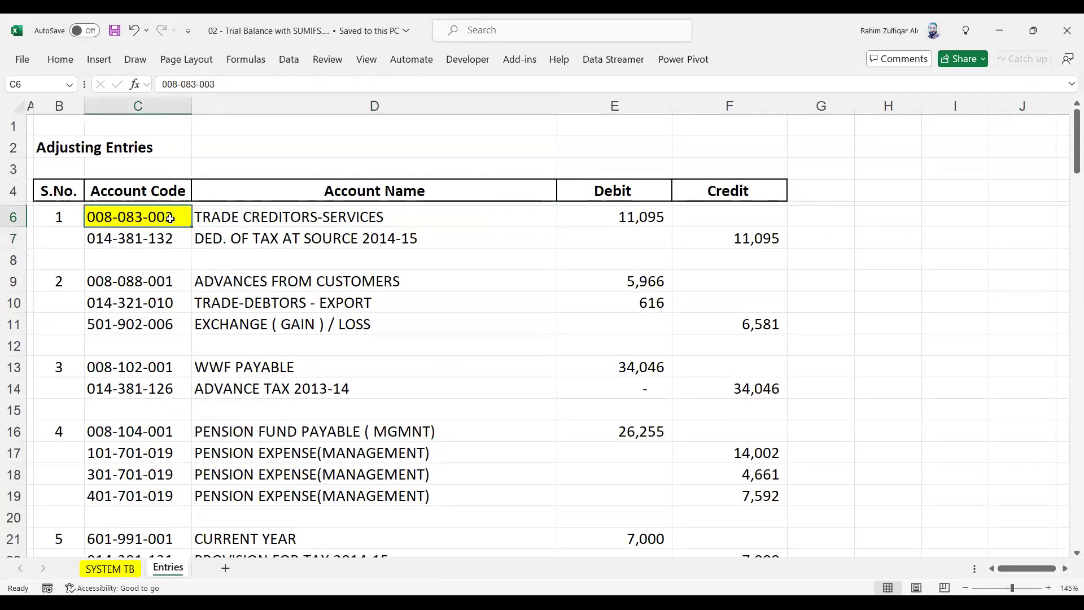
{"action": "left_click", "coordinate": [605, 221]}
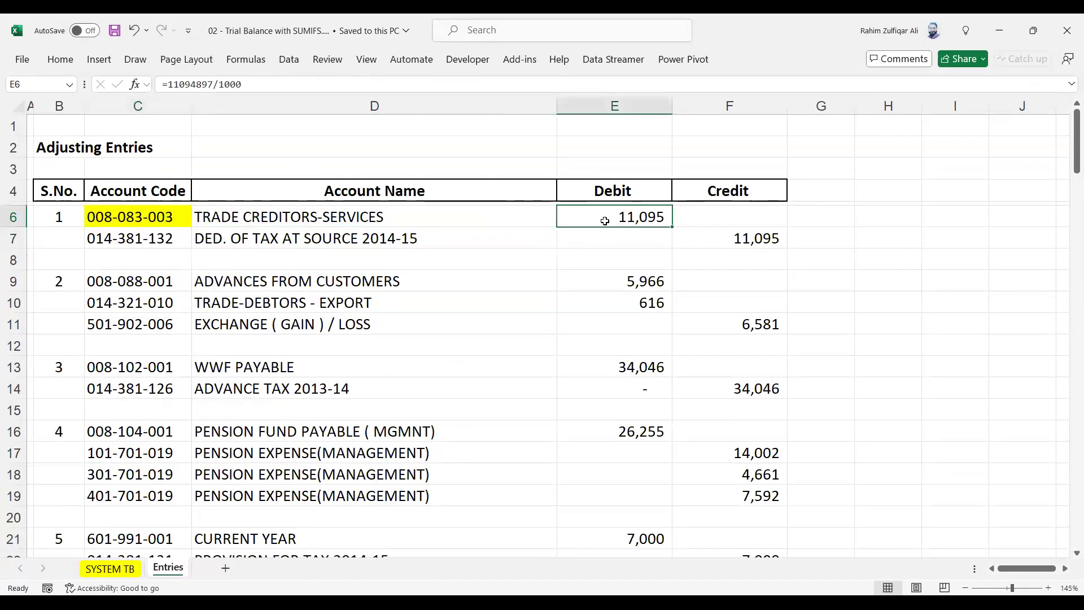
{"action": "left_click", "coordinate": [191, 239]}
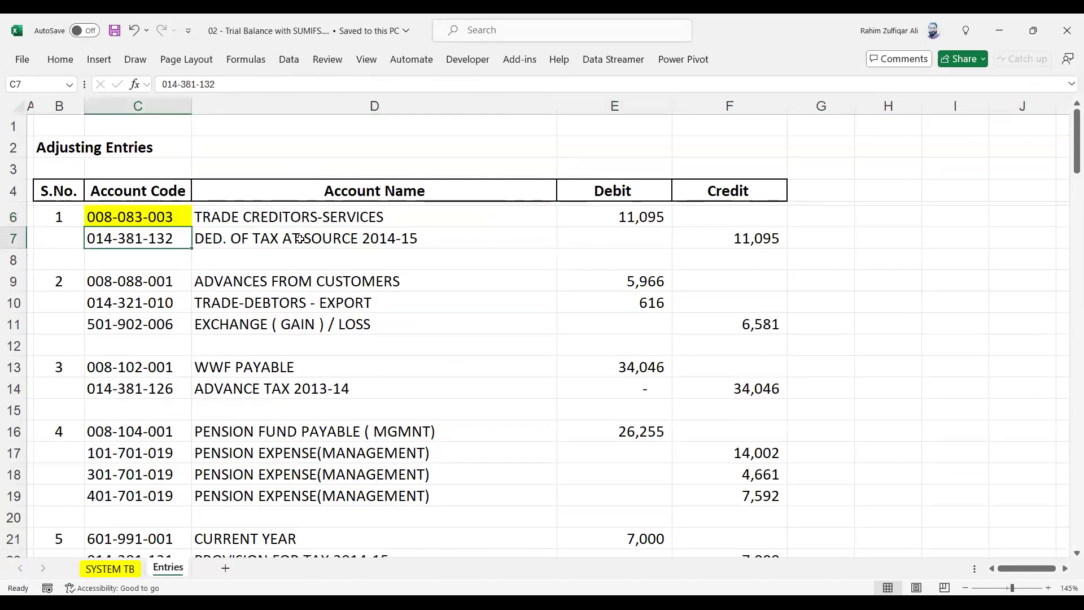
{"action": "left_click", "coordinate": [723, 240]}
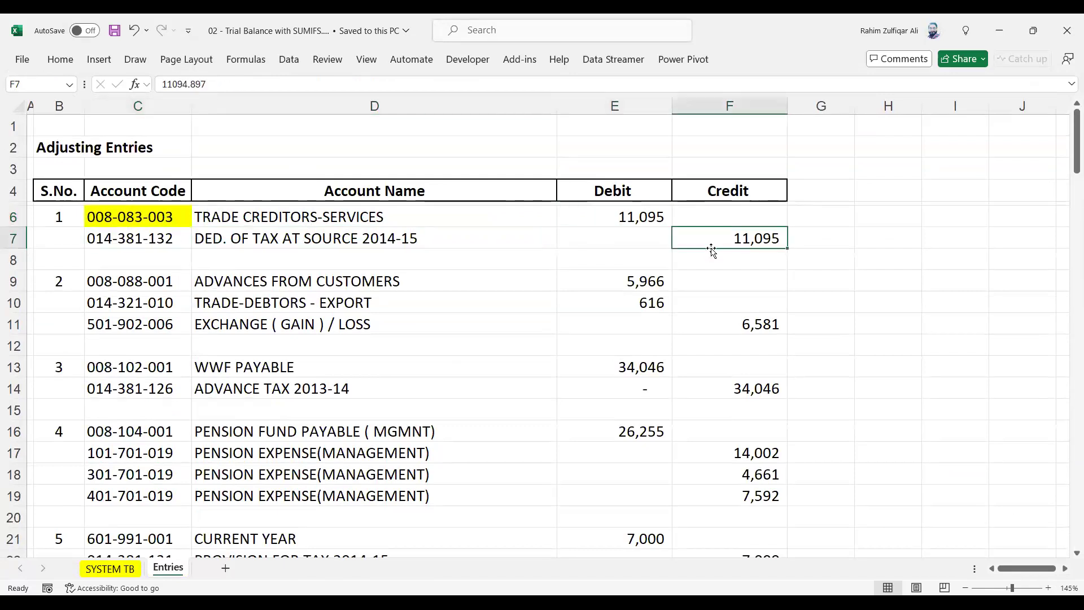
Step: Inspect the debit and credit total formulas in E32 and F32
{"action": "scroll", "coordinate": [754, 285], "scroll_direction": "down", "scroll_amount": 2}
{"action": "scroll", "coordinate": [754, 285], "scroll_direction": "down", "scroll_amount": 1}
{"action": "scroll", "coordinate": [754, 285], "scroll_direction": "down", "scroll_amount": 2}
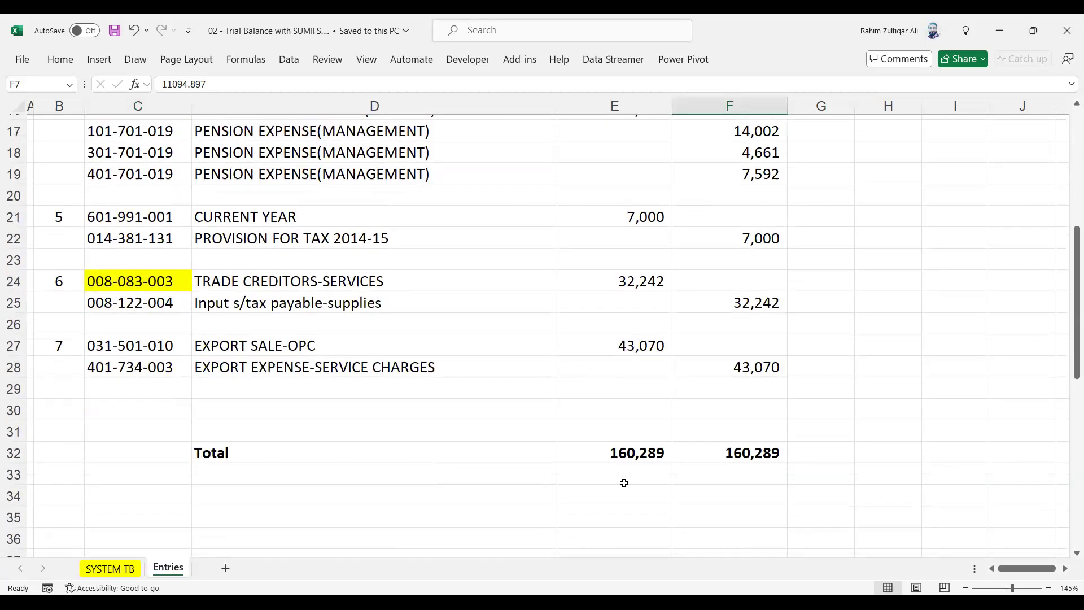
{"action": "left_click", "coordinate": [635, 452]}
{"action": "left_click", "coordinate": [709, 453]}
{"action": "key", "text": "Left"}
{"action": "left_click", "coordinate": [697, 452]}
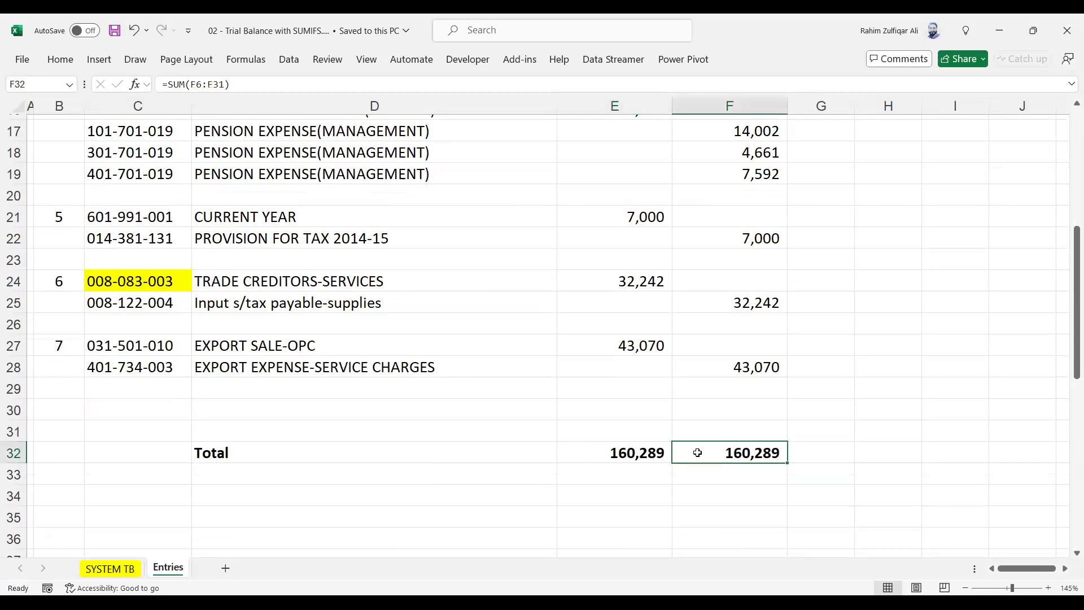
Step: Select the column C account codes and credit amounts F6:F20 to check their sum
{"action": "scroll", "coordinate": [697, 453], "scroll_direction": "up", "scroll_amount": 5}
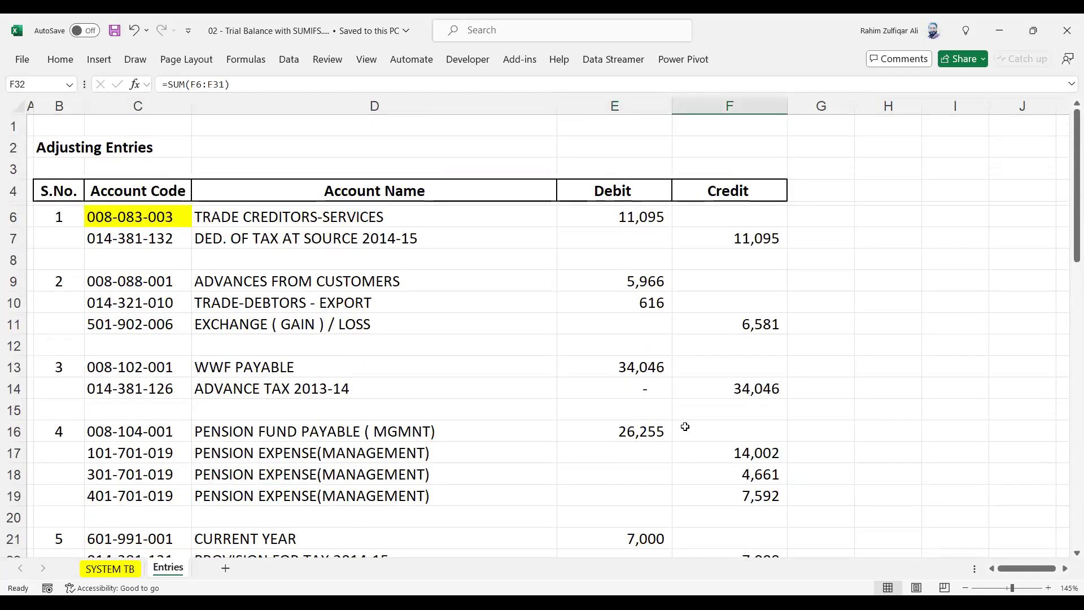
{"action": "scroll", "coordinate": [685, 427], "scroll_direction": "down", "scroll_amount": 1}
{"action": "scroll", "coordinate": [685, 427], "scroll_direction": "down", "scroll_amount": 3}
{"action": "scroll", "coordinate": [685, 427], "scroll_direction": "down", "scroll_amount": 1}
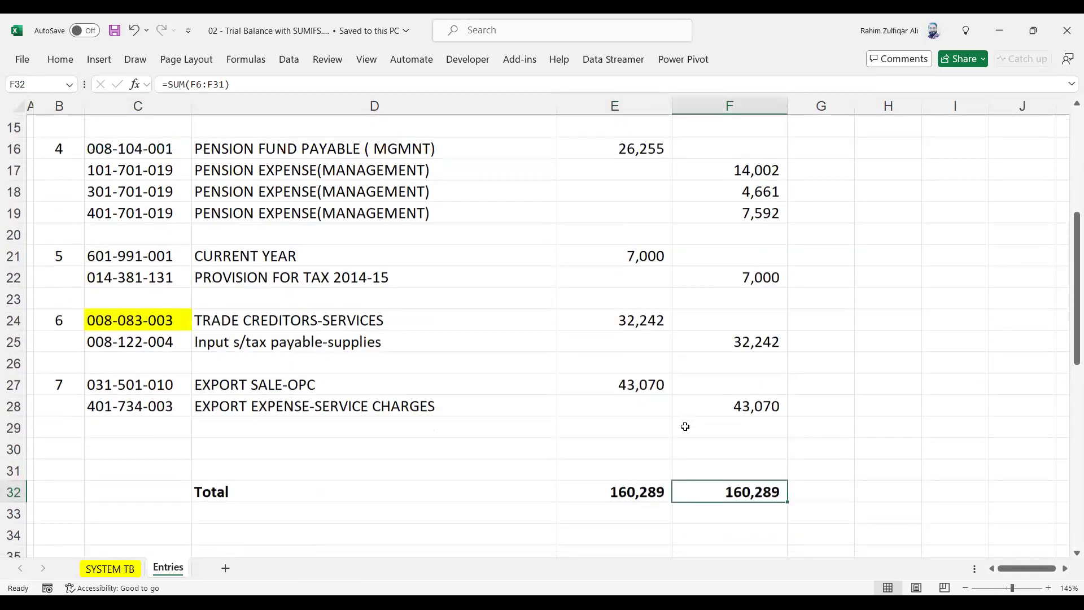
{"action": "scroll", "coordinate": [685, 427], "scroll_direction": "up", "scroll_amount": 4}
{"action": "scroll", "coordinate": [685, 427], "scroll_direction": "up", "scroll_amount": 1}
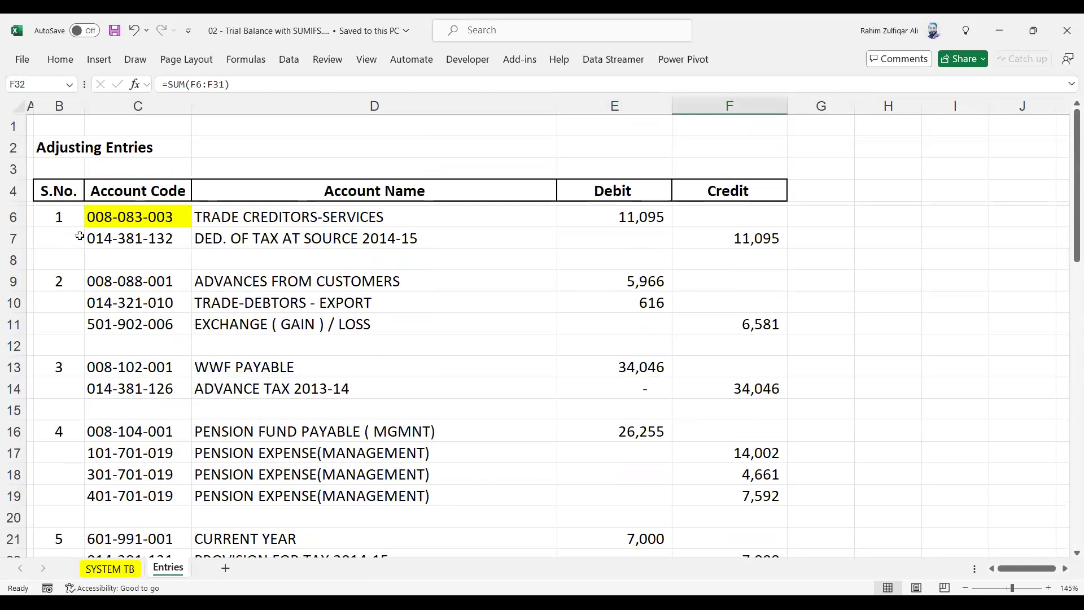
{"action": "left_click_drag", "start_coordinate": [80, 236], "coordinate": [130, 517]}
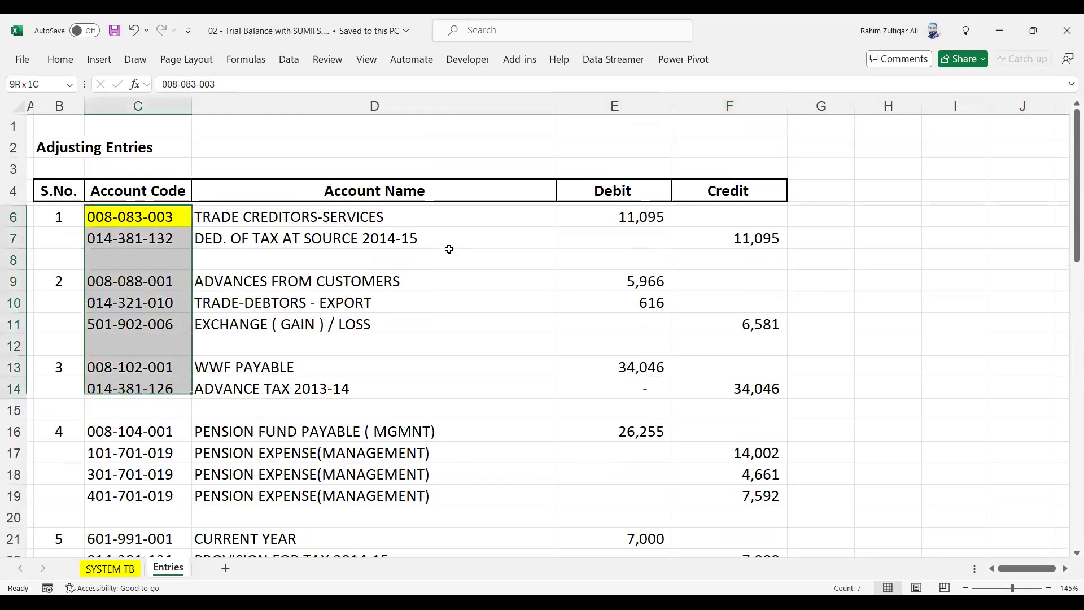
{"action": "left_click_drag", "start_coordinate": [729, 216], "coordinate": [728, 517]}
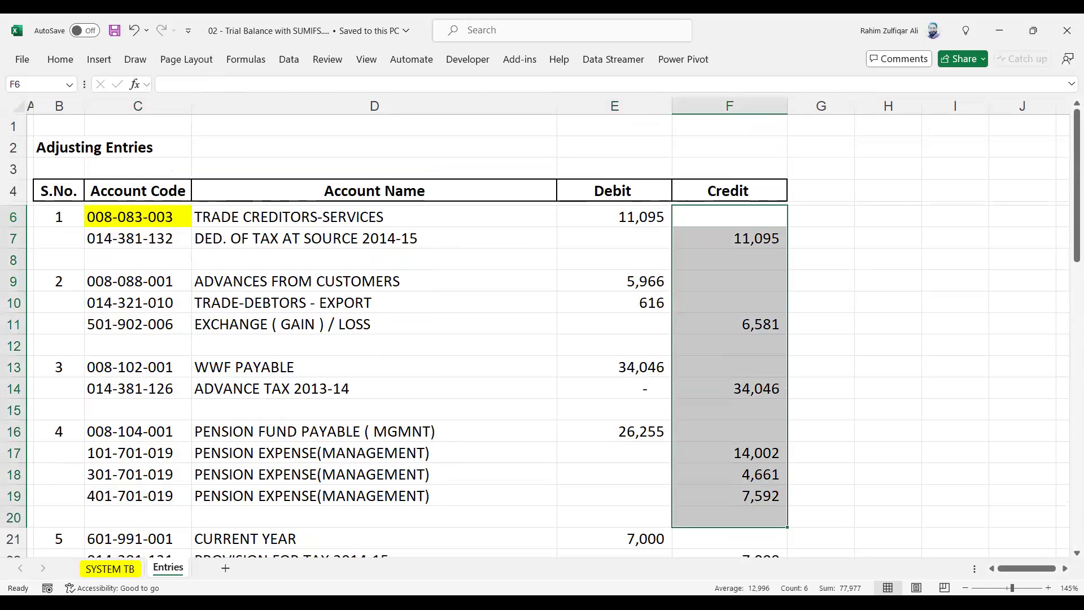
{"action": "key", "text": "ctrl+Page_Up"}
Step: Scroll through the Entries sheet to review the adjusting entries
{"action": "scroll", "coordinate": [450, 349], "scroll_direction": "up", "scroll_amount": 1}
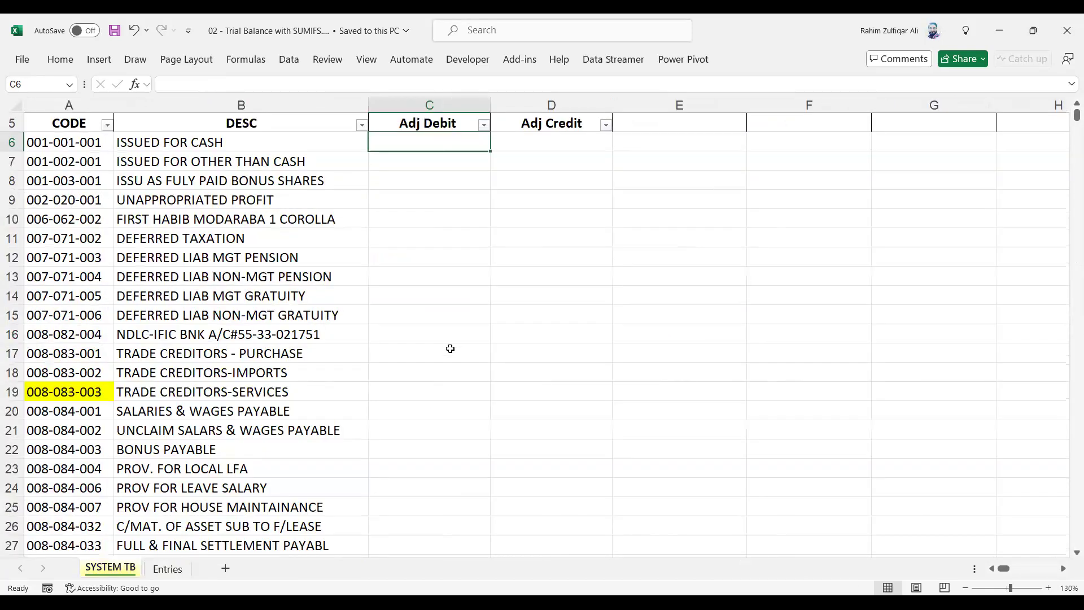
{"action": "scroll", "coordinate": [449, 348], "scroll_direction": "up", "scroll_amount": 1}
{"action": "scroll", "coordinate": [450, 347], "scroll_direction": "up", "scroll_amount": 2}
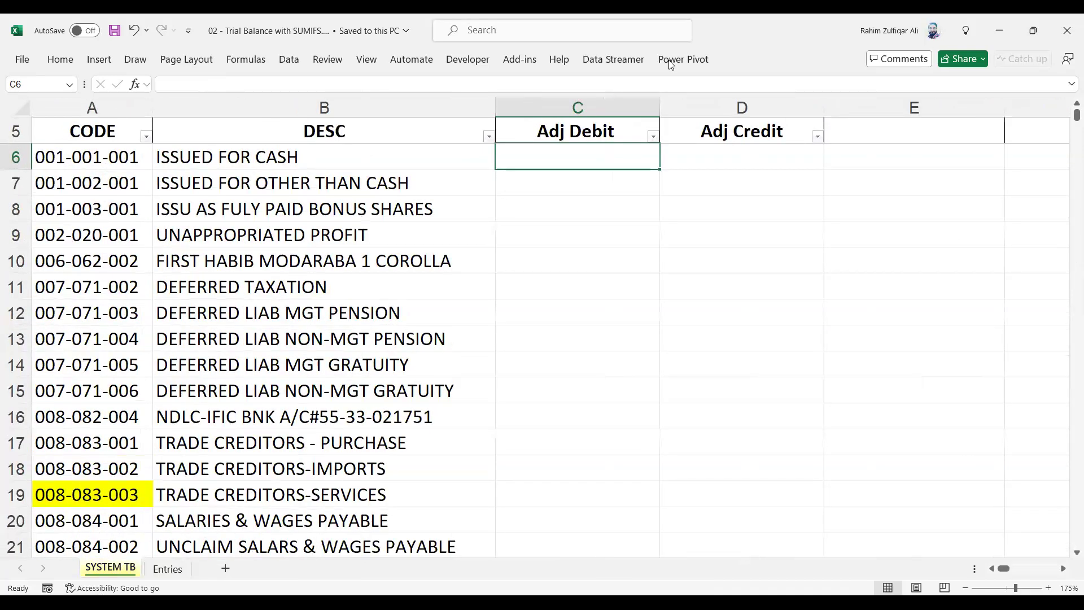
{"action": "left_click", "coordinate": [170, 571]}
{"action": "scroll", "coordinate": [592, 318], "scroll_direction": "down", "scroll_amount": 4}
{"action": "scroll", "coordinate": [591, 317], "scroll_direction": "up", "scroll_amount": 1}
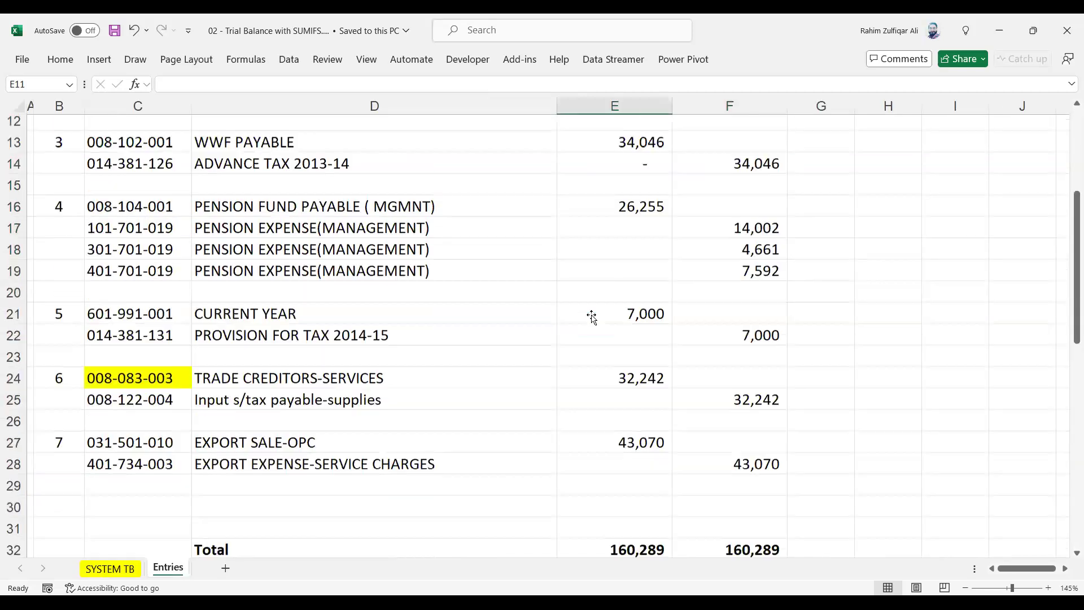
{"action": "scroll", "coordinate": [590, 307], "scroll_direction": "up", "scroll_amount": 3}
Step: Back on SYSTEM TB, select the first Adj Debit cell C6
{"action": "left_click", "coordinate": [107, 572]}
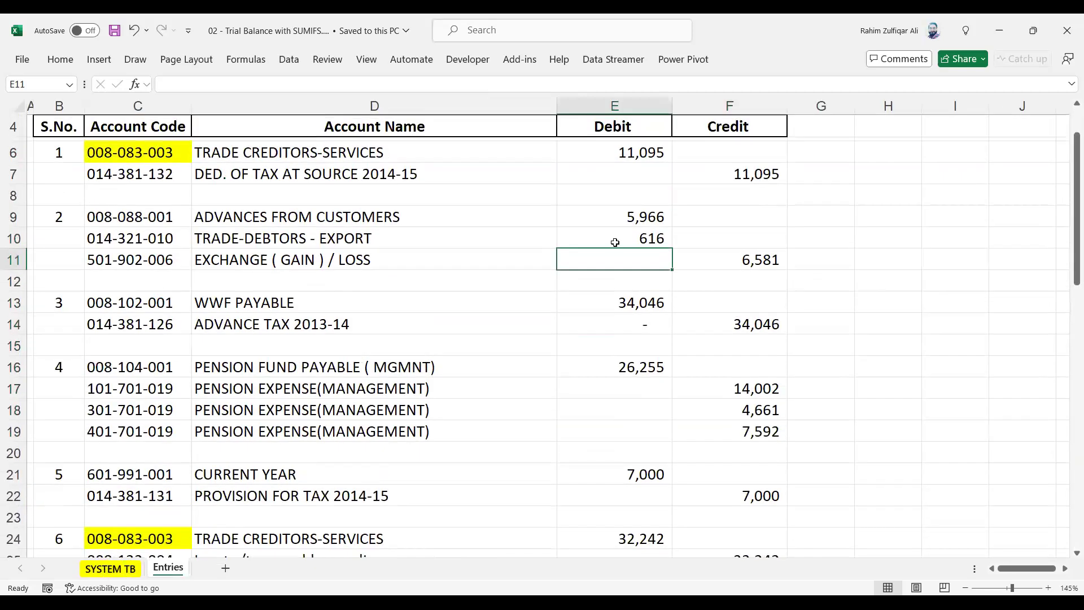
{"action": "left_click", "coordinate": [603, 232]}
{"action": "left_click", "coordinate": [602, 164]}
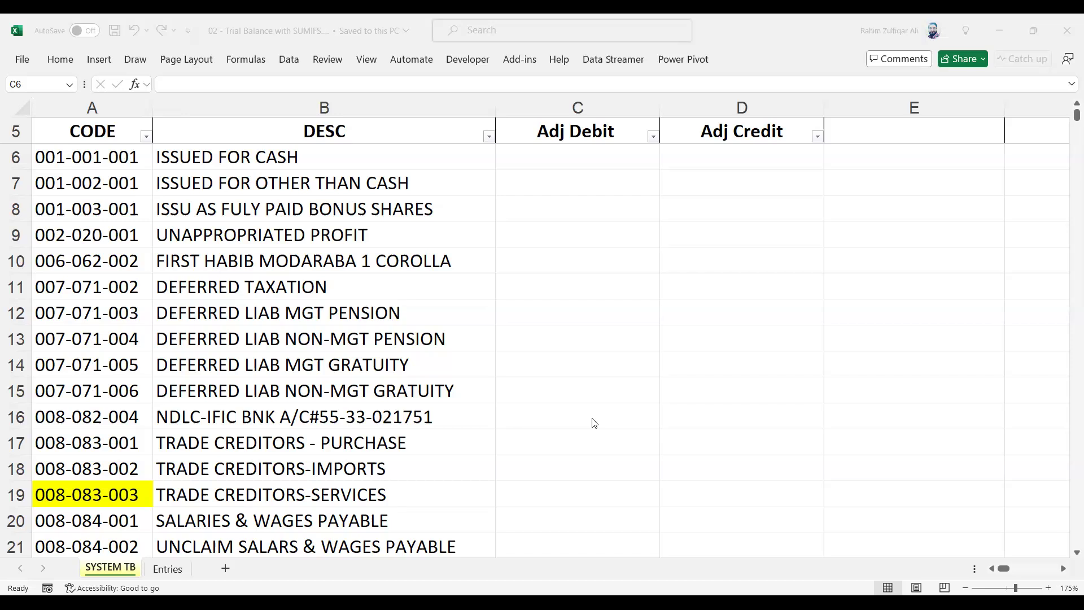
Step: Review account codes 008-083-003 and 014-381-132 on Entries, glance at SYSTEM TB, then return
{"action": "key", "text": "ctrl+Page_Down"}
{"action": "left_click", "coordinate": [300, 233]}
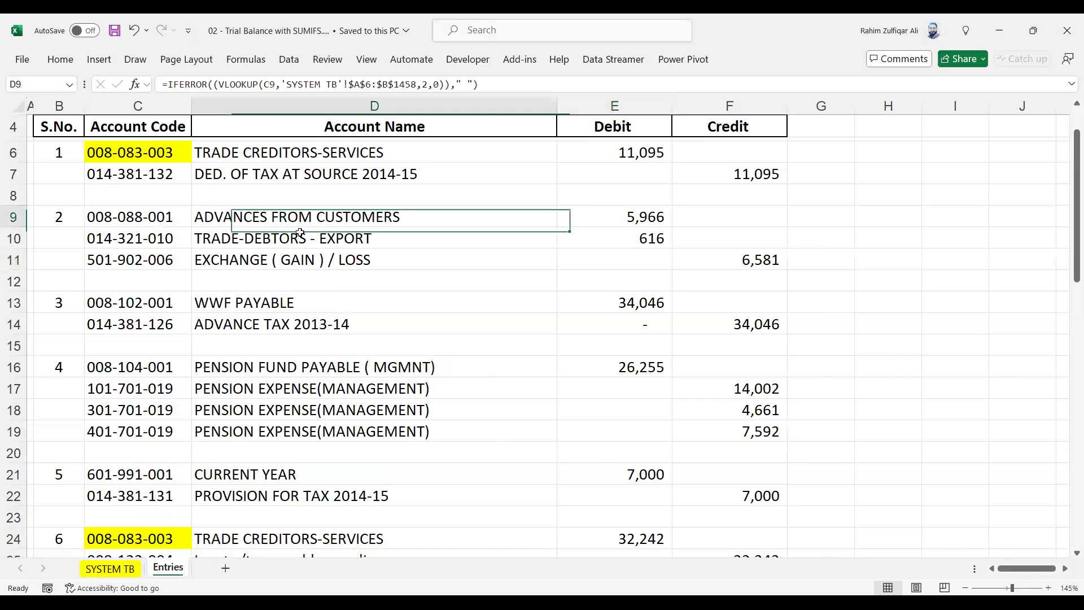
{"action": "left_click", "coordinate": [124, 148]}
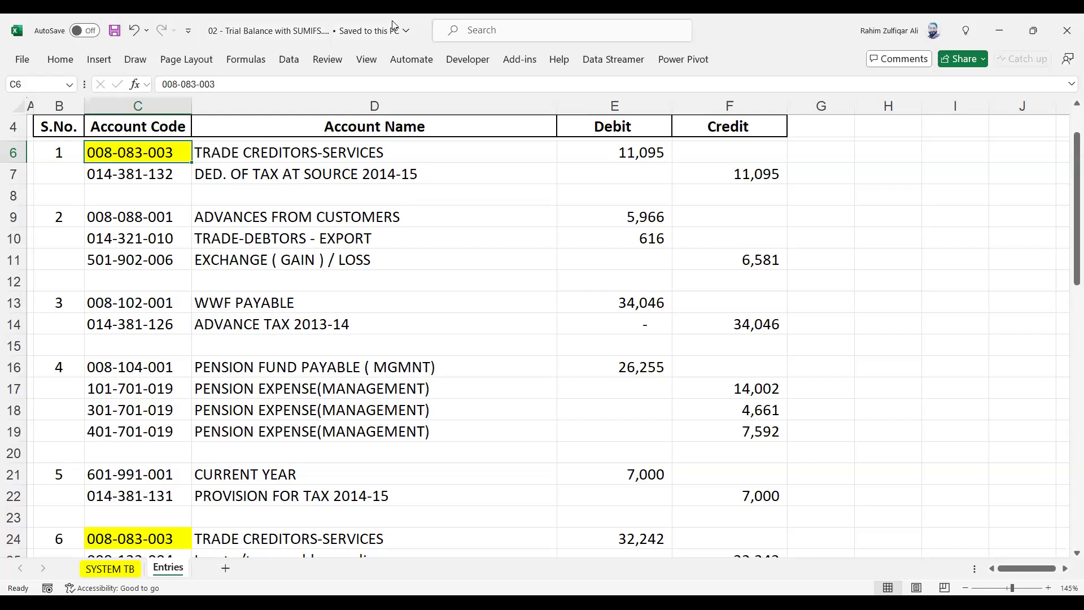
{"action": "key", "text": "Down"}
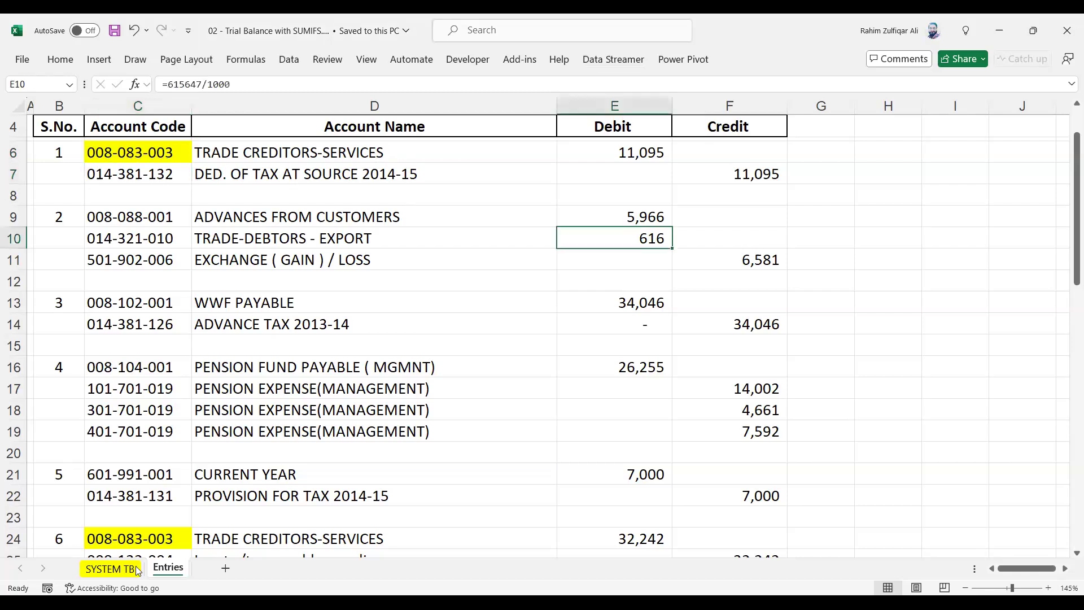
{"action": "left_click", "coordinate": [113, 569]}
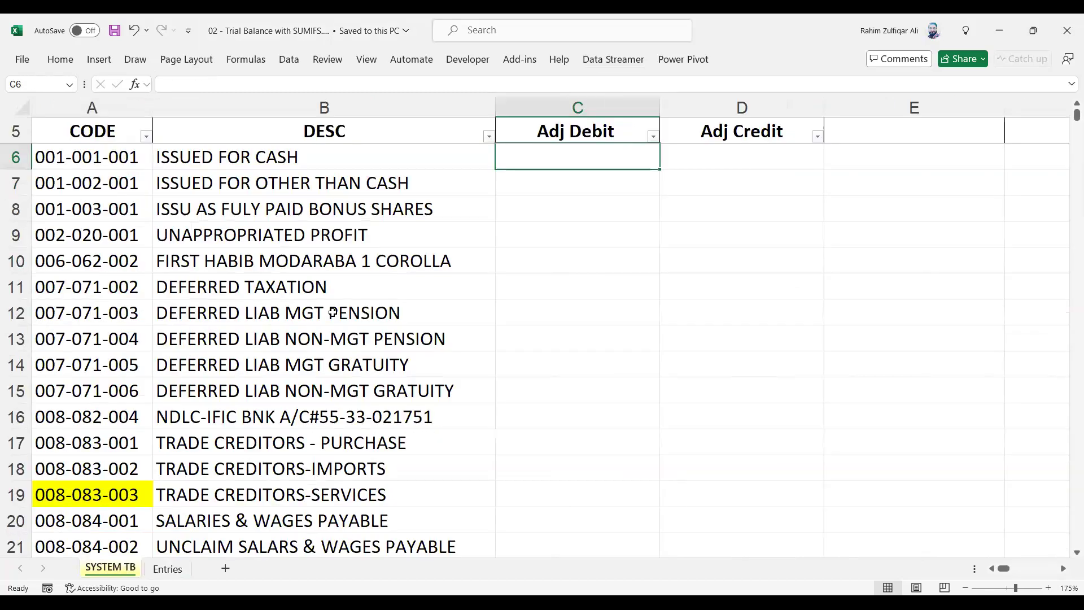
{"action": "scroll", "coordinate": [333, 313], "scroll_direction": "down", "scroll_amount": 1}
{"action": "scroll", "coordinate": [274, 424], "scroll_direction": "down", "scroll_amount": 1}
{"action": "key", "text": "ctrl+Page_Down"}
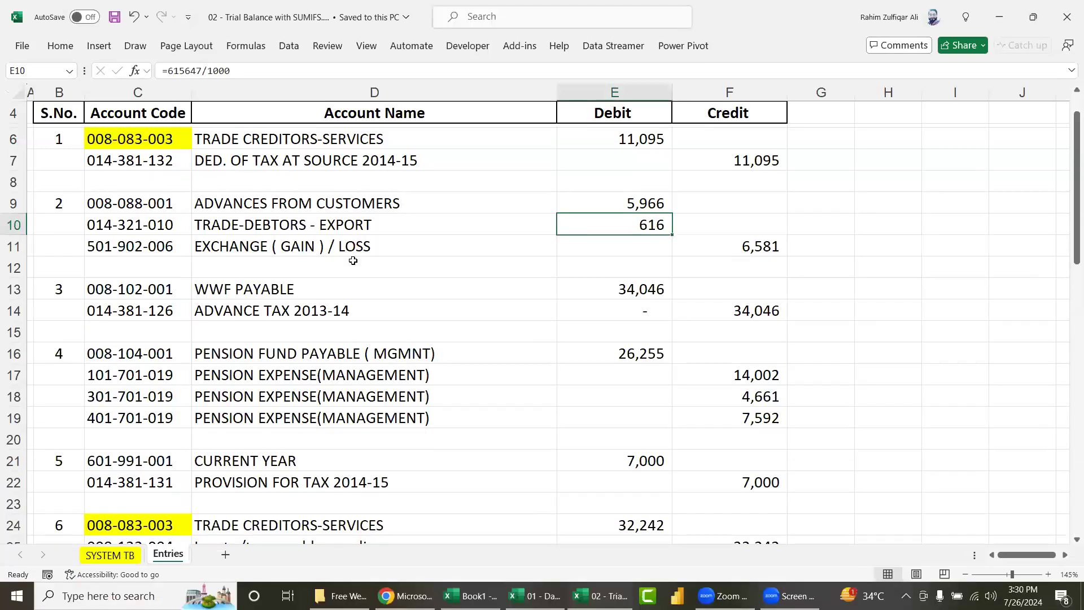
{"action": "left_click", "coordinate": [99, 558]}
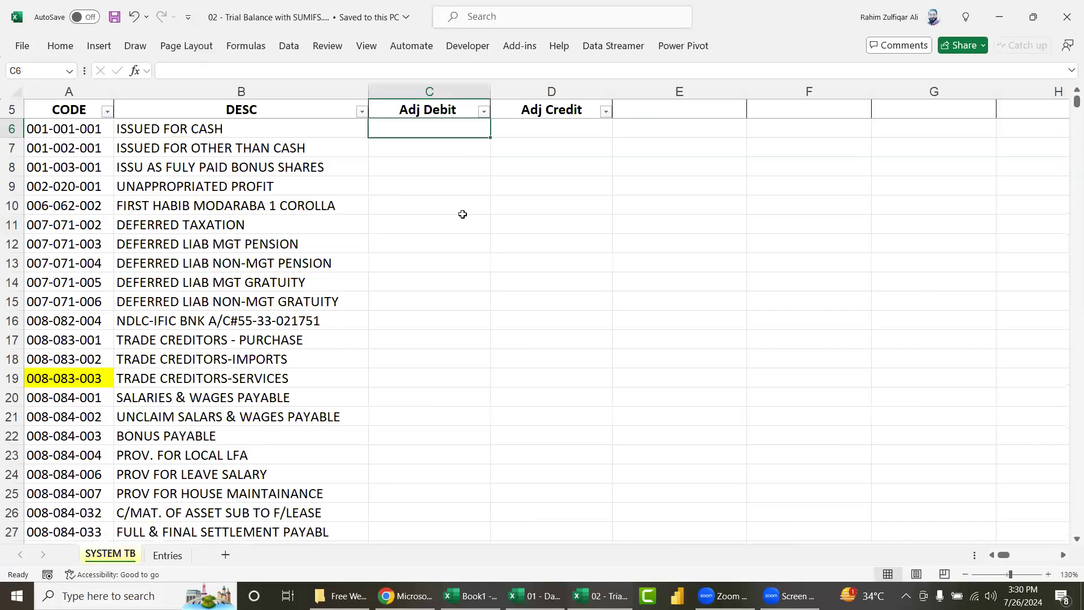
{"action": "type", "text": "=sumifs"}
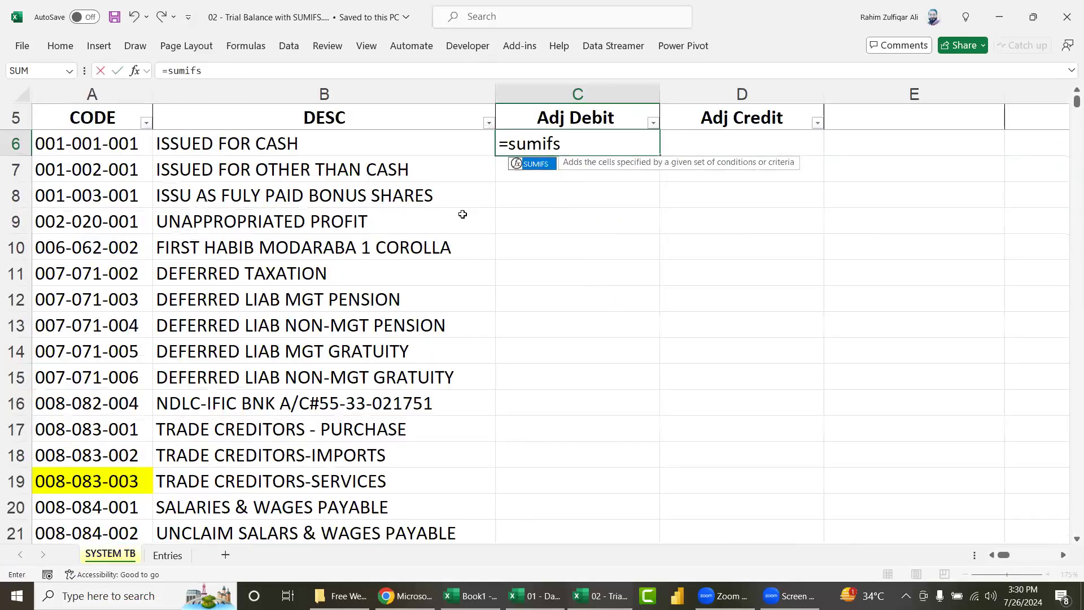
{"action": "key", "text": "Tab"}
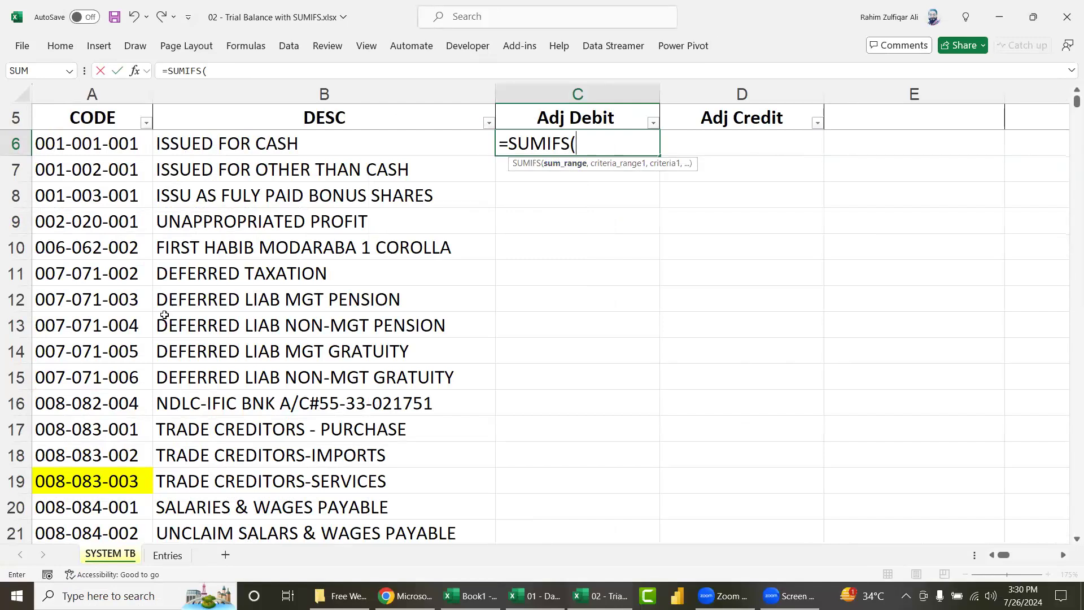
{"action": "key", "text": "ctrl+Page_Down"}
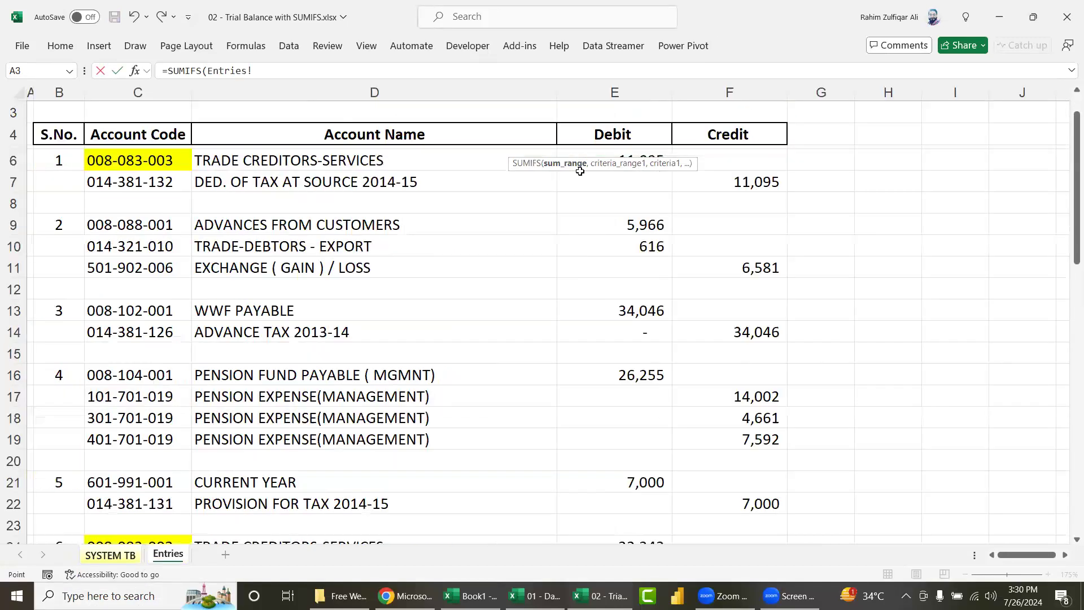
{"action": "left_click_drag", "start_coordinate": [581, 164], "coordinate": [615, 536]}
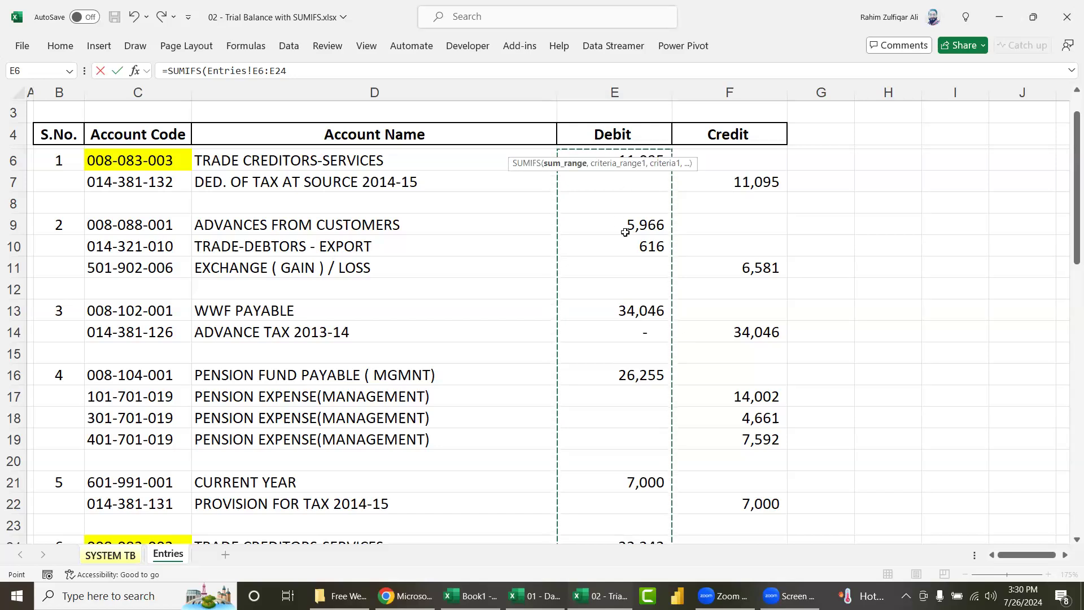
{"action": "key", "text": "Escape"}
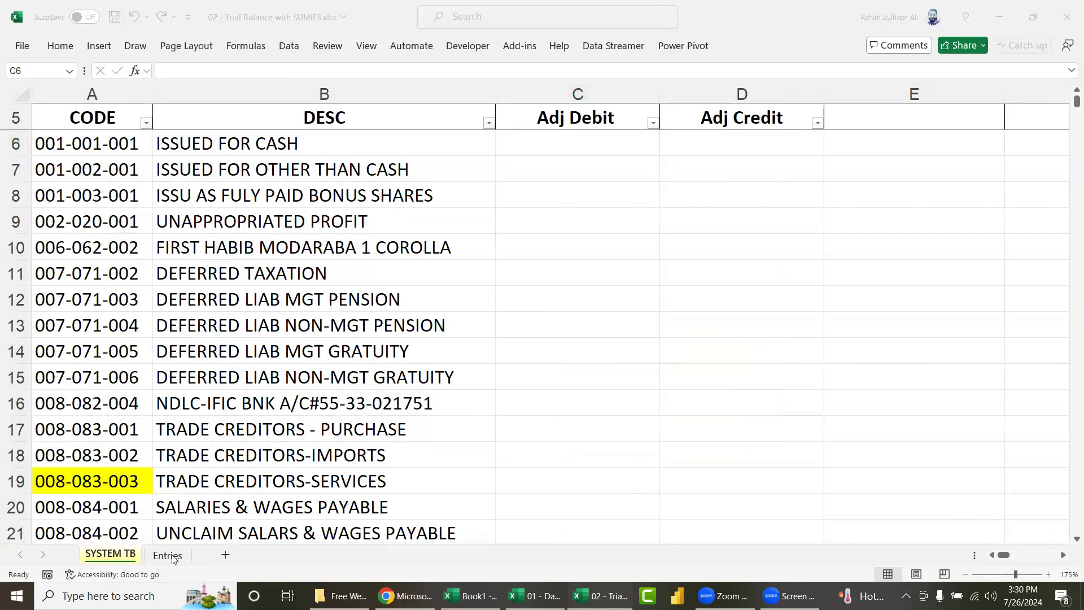
{"action": "key", "text": "ctrl+Page_Down"}
{"action": "left_click_drag", "start_coordinate": [57, 135], "coordinate": [710, 481]}
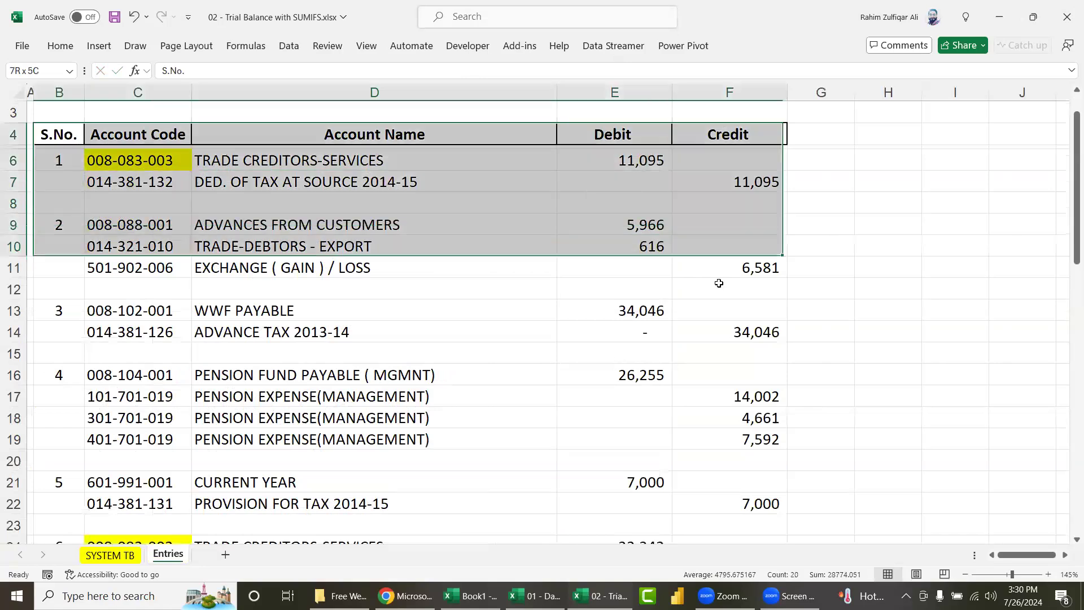
Step: Select the adjusting entries table B4:F28 and restore the full ribbon
{"action": "left_click_drag", "start_coordinate": [710, 481], "coordinate": [717, 243]}
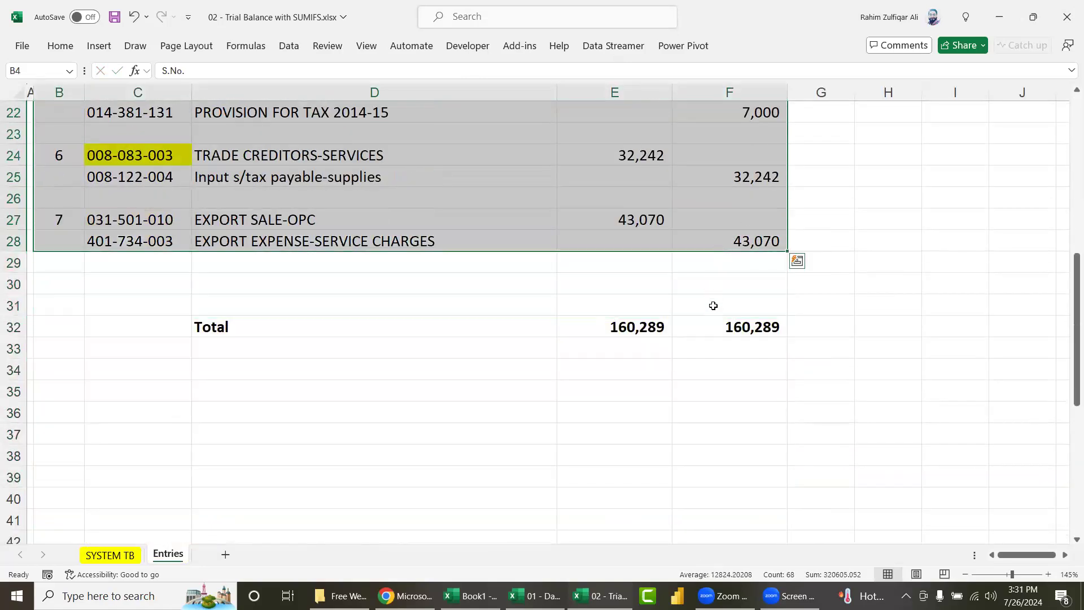
{"action": "scroll", "coordinate": [713, 305], "scroll_direction": "up", "scroll_amount": 1}
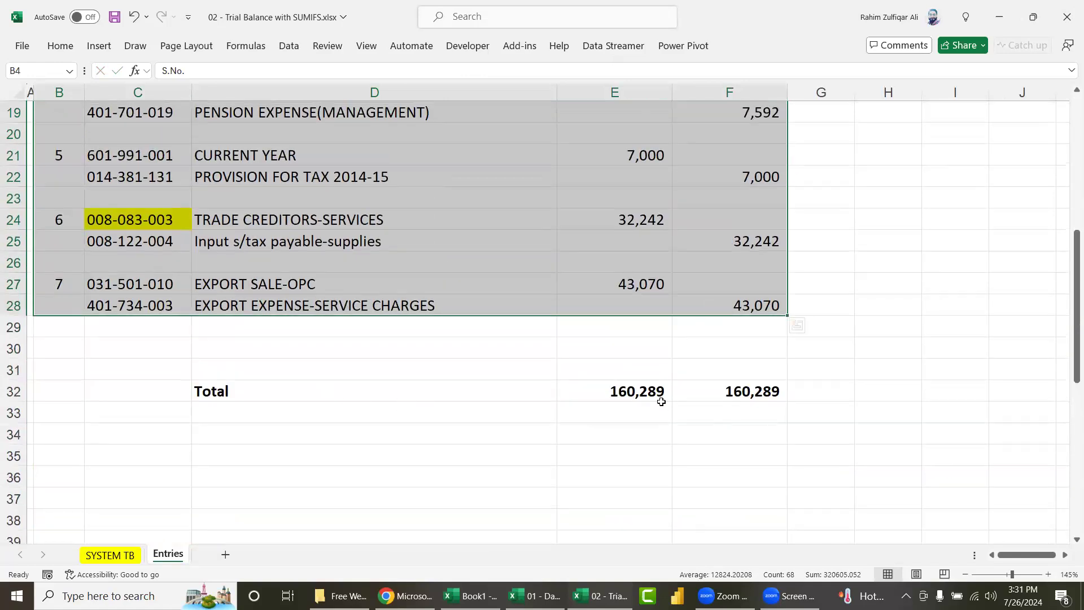
{"action": "scroll", "coordinate": [279, 245], "scroll_direction": "up", "scroll_amount": 1}
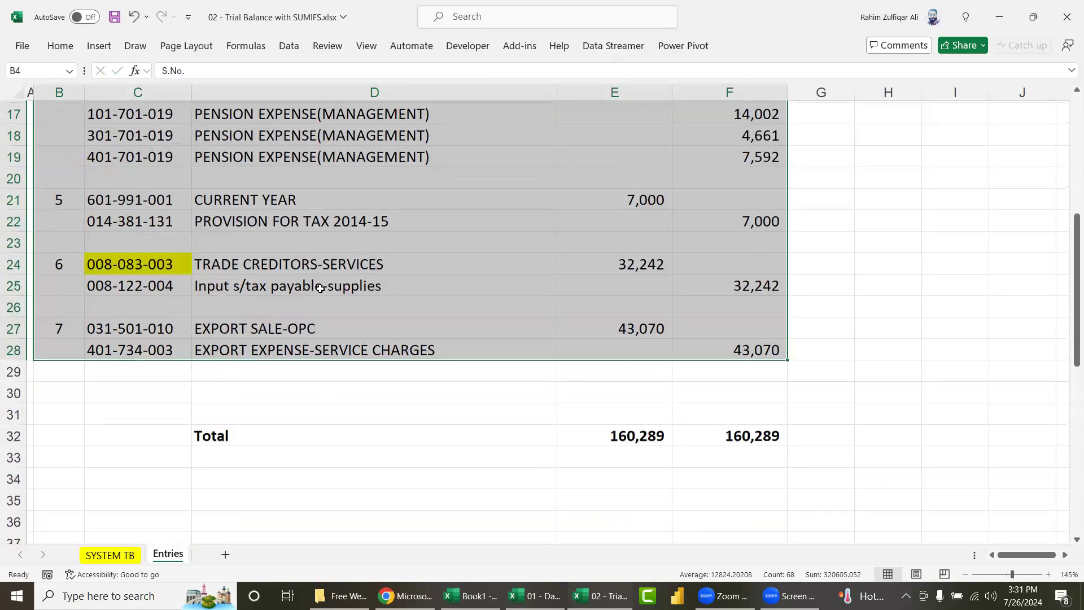
{"action": "scroll", "coordinate": [280, 246], "scroll_direction": "up", "scroll_amount": 5}
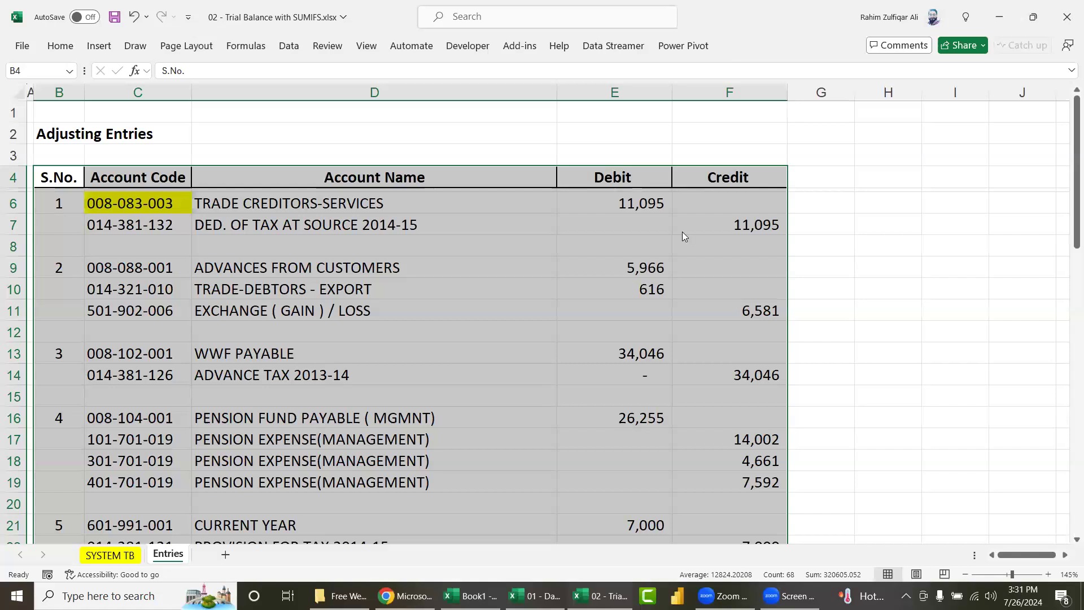
{"action": "left_click", "coordinate": [60, 48]}
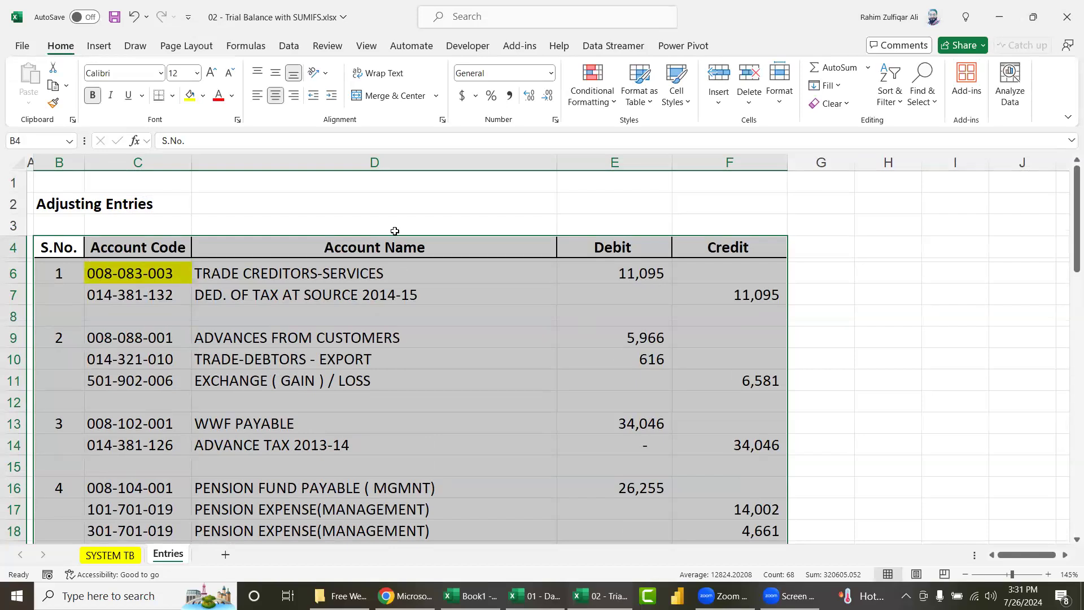
Step: Create names from the selected table using its Top row headers
{"action": "left_click", "coordinate": [246, 48]}
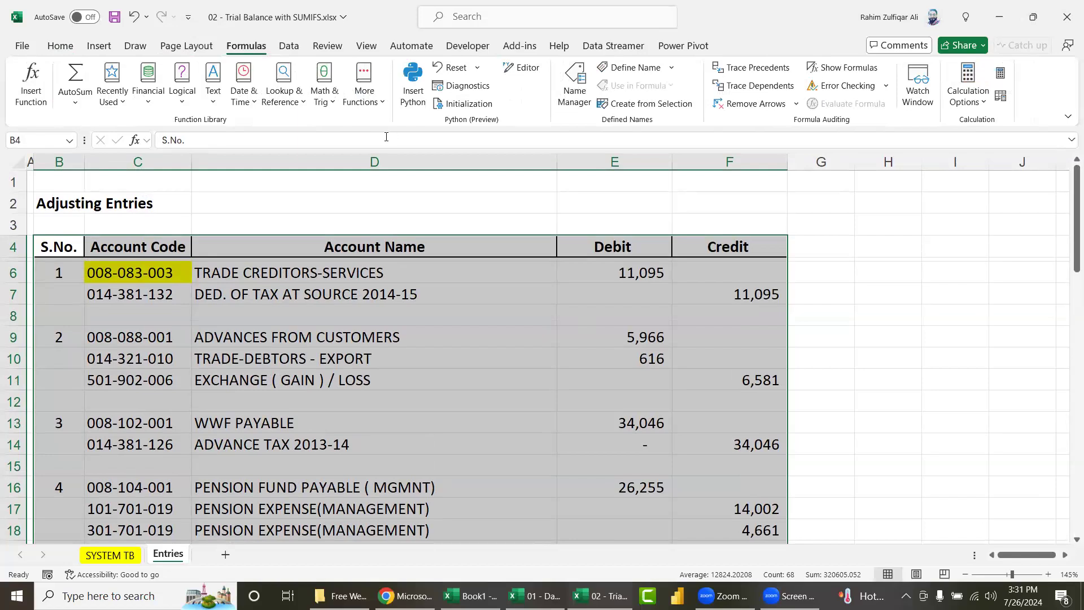
{"action": "left_click", "coordinate": [649, 104]}
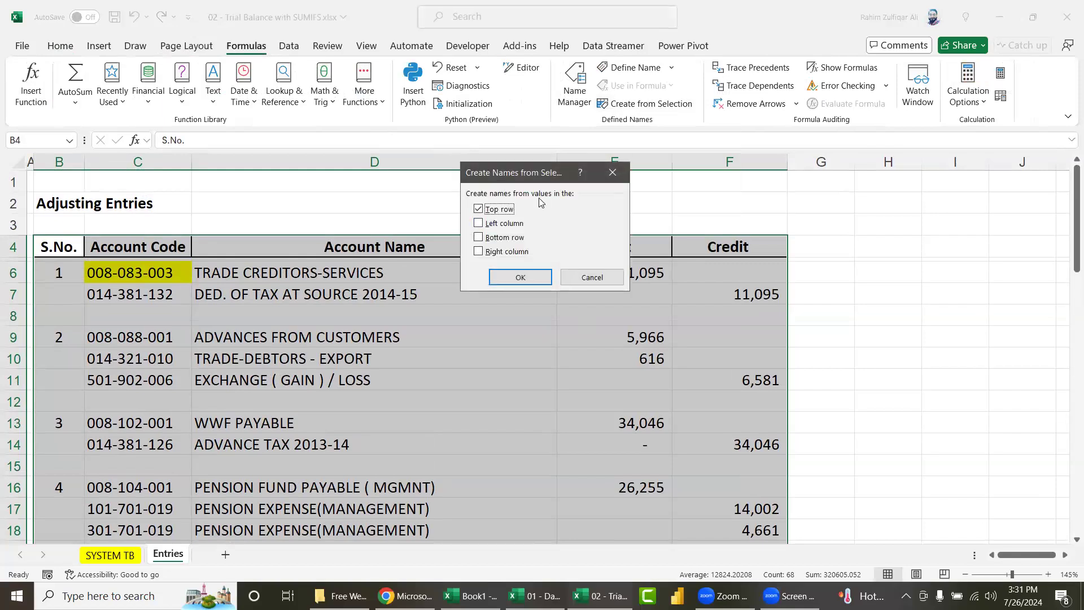
{"action": "left_click_drag", "start_coordinate": [505, 172], "coordinate": [539, 197]}
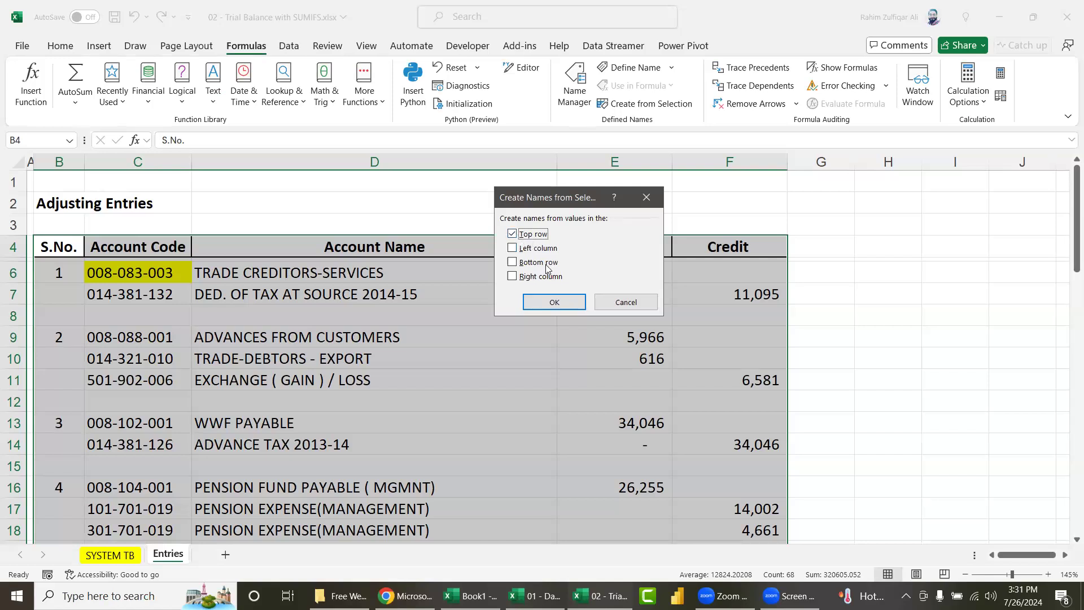
{"action": "left_click", "coordinate": [552, 302]}
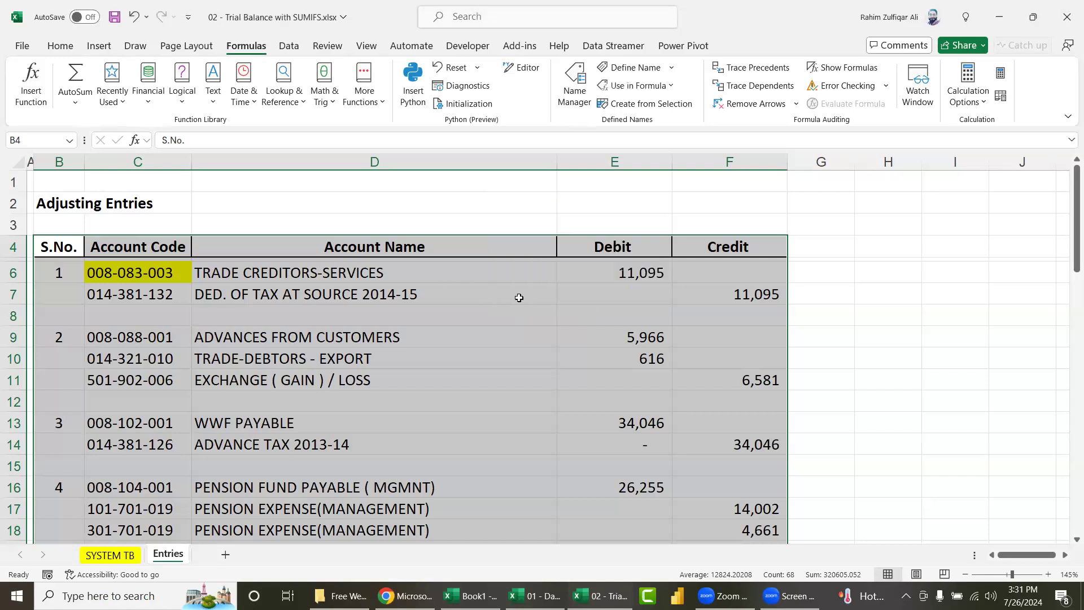
Step: Verify Account_Code, Account_Name, Debit, Credit and S.No. in Name Manager, then go to SYSTEM TB
{"action": "left_click", "coordinate": [497, 274]}
{"action": "left_click", "coordinate": [575, 84]}
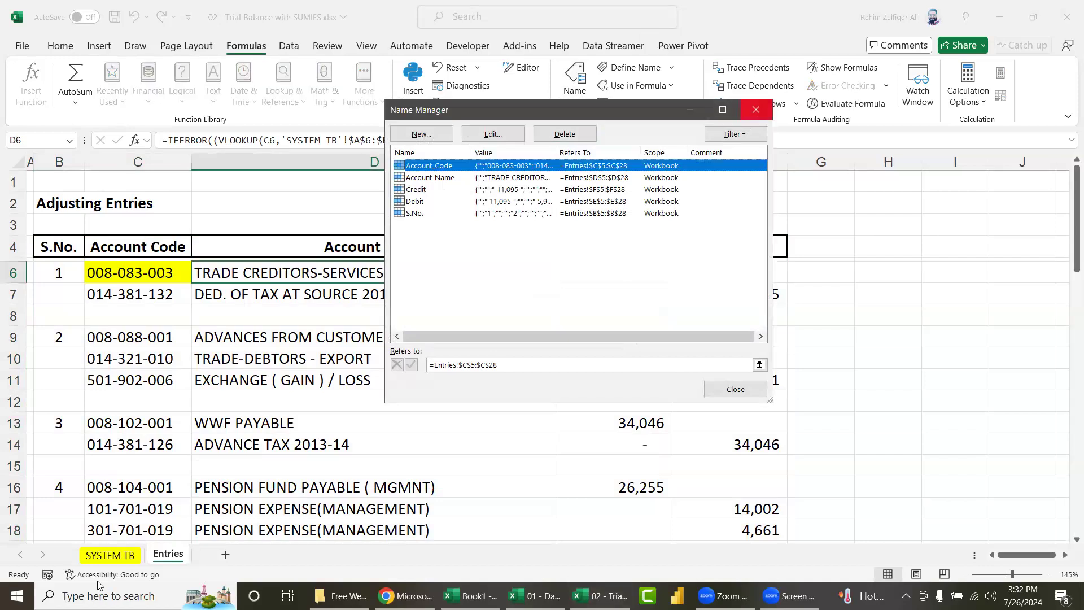
{"action": "key", "text": "Escape"}
{"action": "left_click", "coordinate": [108, 555]}
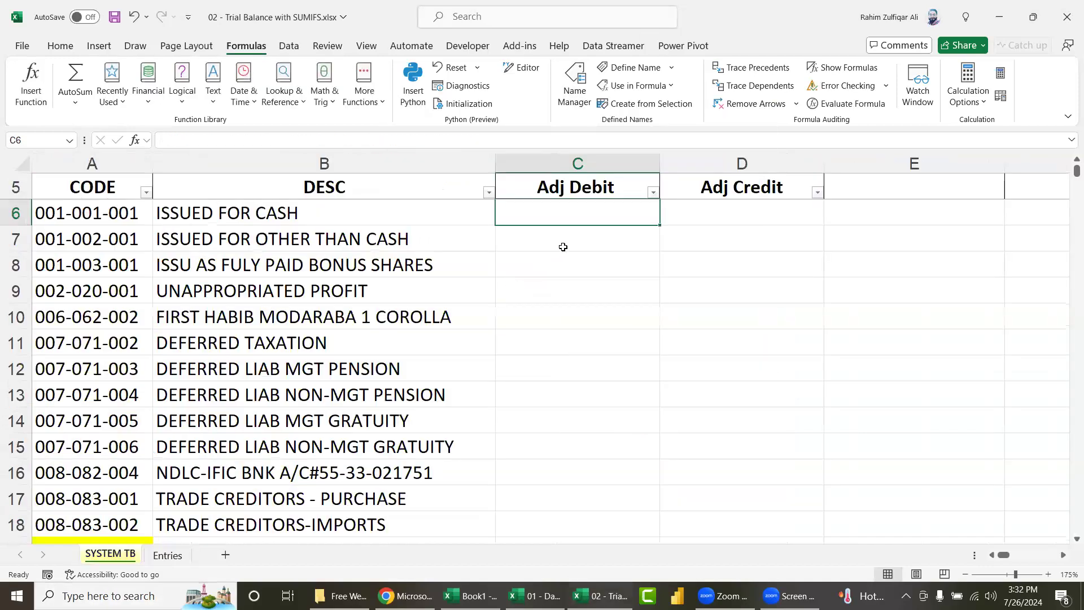
Step: Begin a SUMIFS formula in C6 using the Debit and Account_Code named ranges
{"action": "type", "text": "=sumifs"}
{"action": "key", "text": "Tab"}
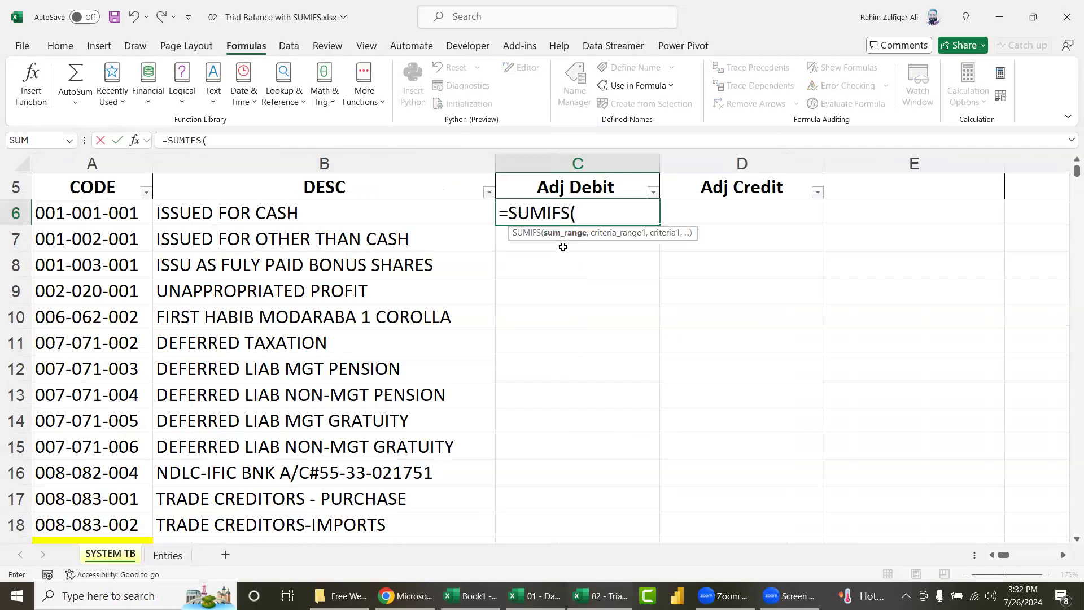
{"action": "type", "text": "debit"}
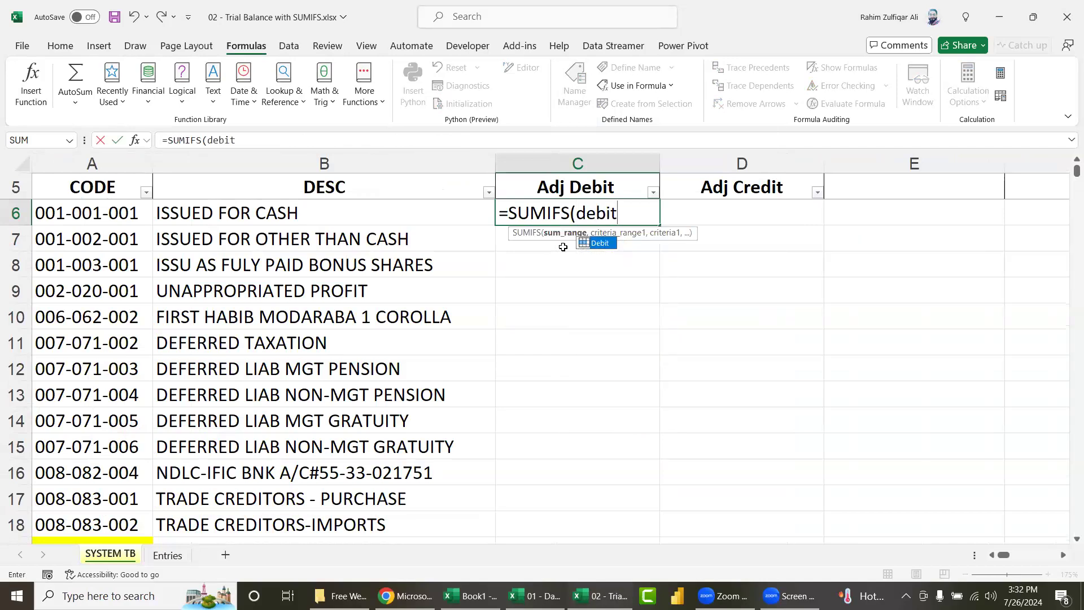
{"action": "key", "text": "Tab"}
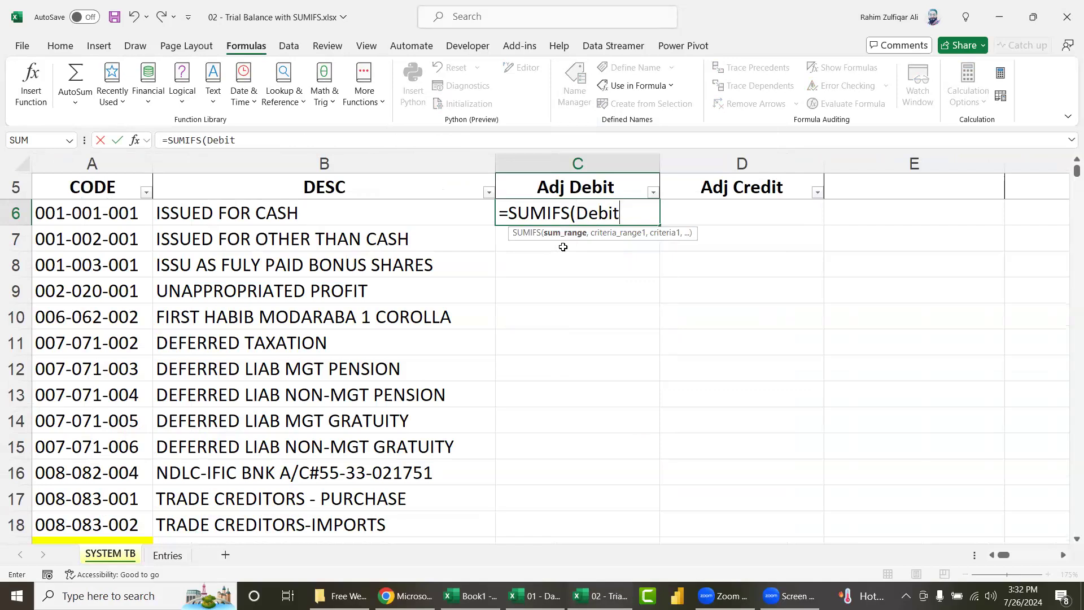
{"action": "type", "text": ","}
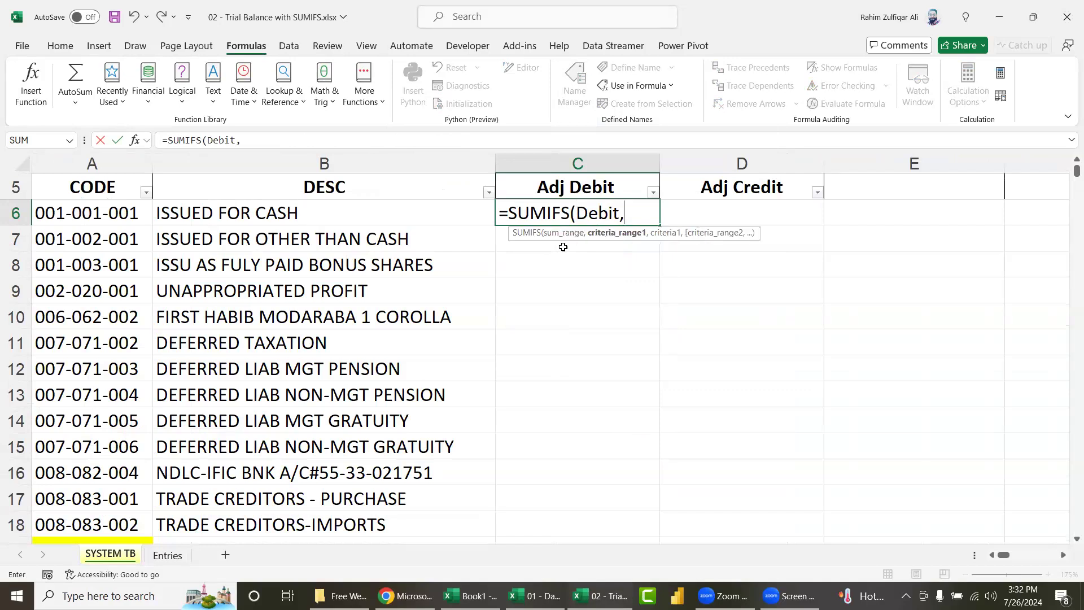
{"action": "type", "text": "accou"}
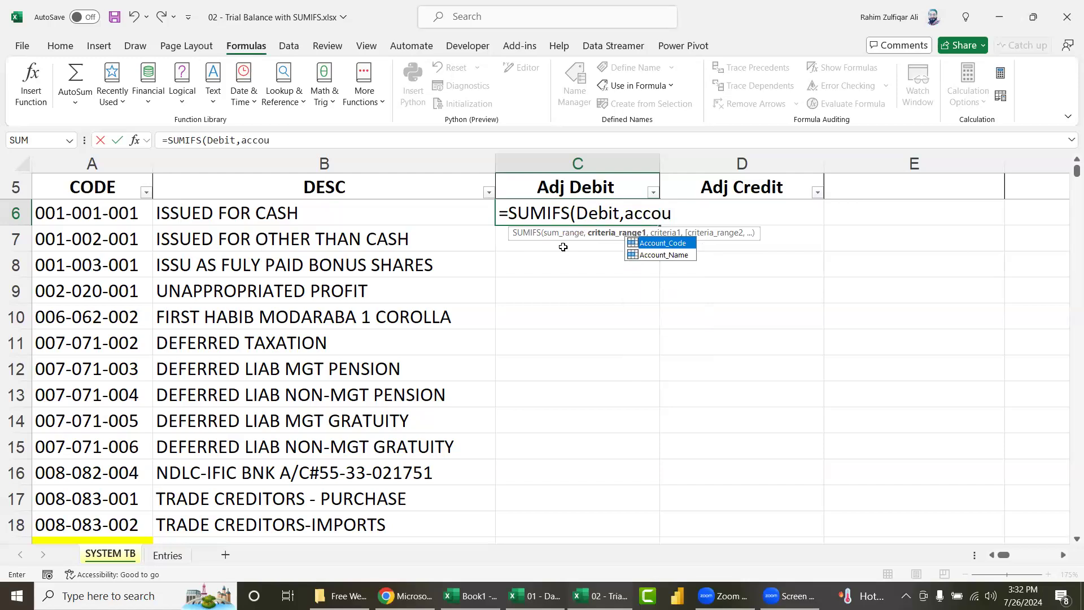
{"action": "key", "text": "Tab"}
{"action": "type", "text": ","}
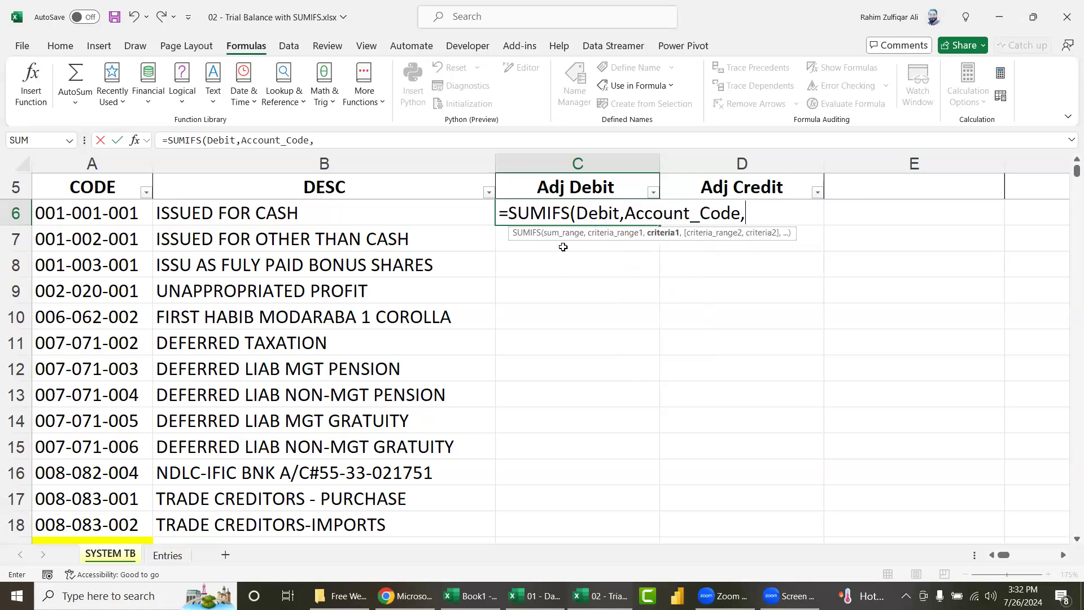
Step: Point the criterion at A6, close and enter the formula, then reopen it to check
{"action": "key", "text": "Left"}
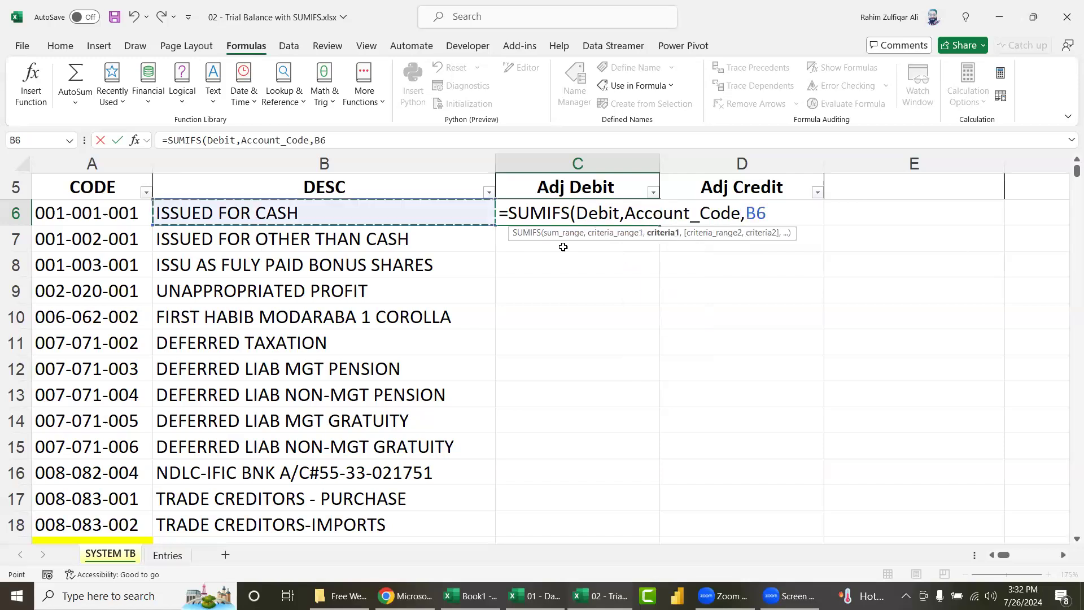
{"action": "key", "text": "Left"}
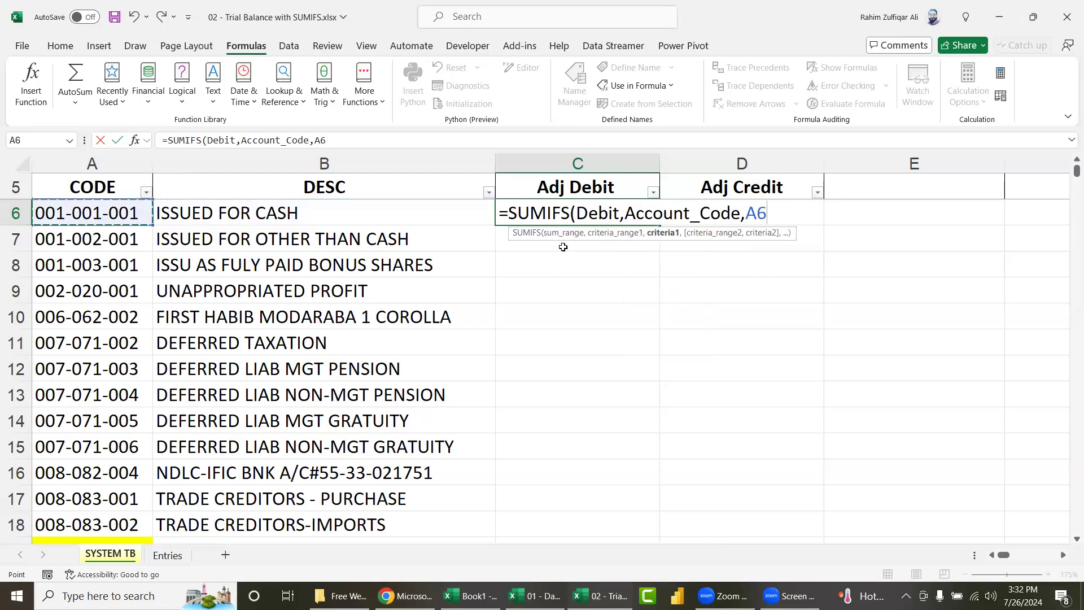
{"action": "key", "text": "Right"}
{"action": "key", "text": "Left"}
{"action": "type", "text": ")"}
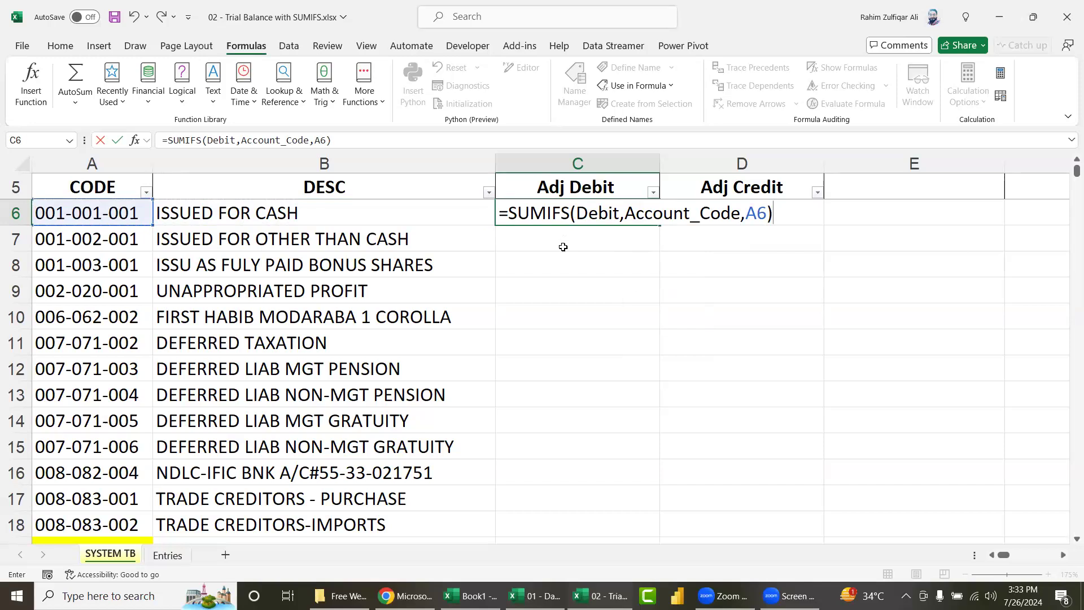
{"action": "key", "text": "Return"}
{"action": "key", "text": "Up"}
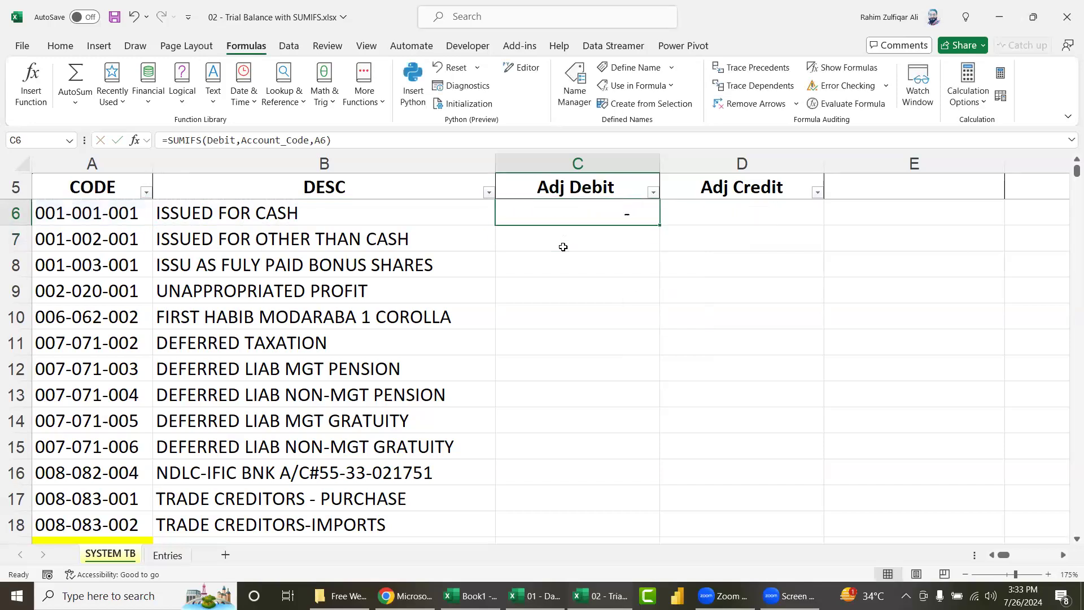
{"action": "key", "text": "F2"}
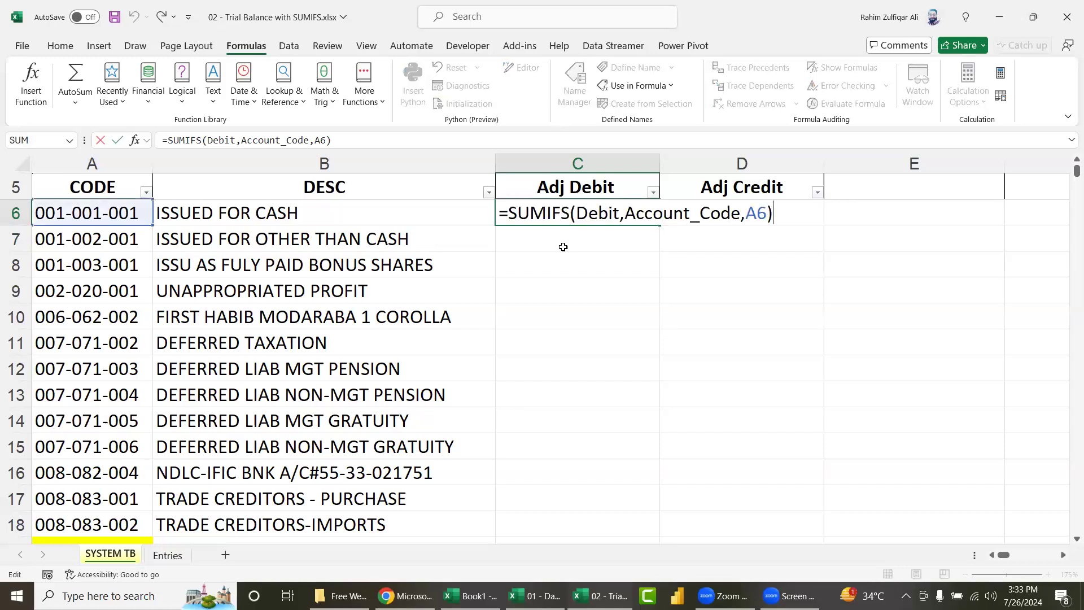
Step: Fill the SUMIFS formula down Adj Debit from C6 to C1502 with Ctrl+D
{"action": "key", "text": "Escape"}
{"action": "key", "text": "Left"}
{"action": "key", "text": "ctrl+Down"}
{"action": "key", "text": "Right"}
{"action": "key", "text": "ctrl+shift+Up"}
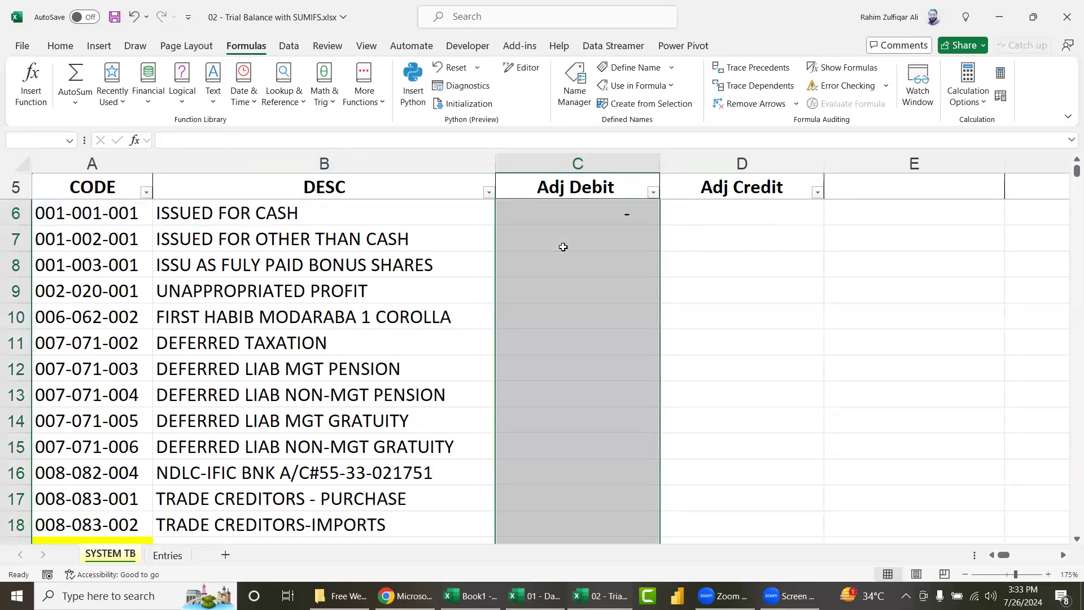
{"action": "key", "text": "ctrl+d"}
Step: Check the 43,336 result in row 19 for 008-083-003 TRADE CREDITORS-SERVICES
{"action": "key", "text": "ctrl+Up"}
{"action": "key", "text": "Down"}
{"action": "key", "text": "Down"}
{"action": "key", "text": "Down"}
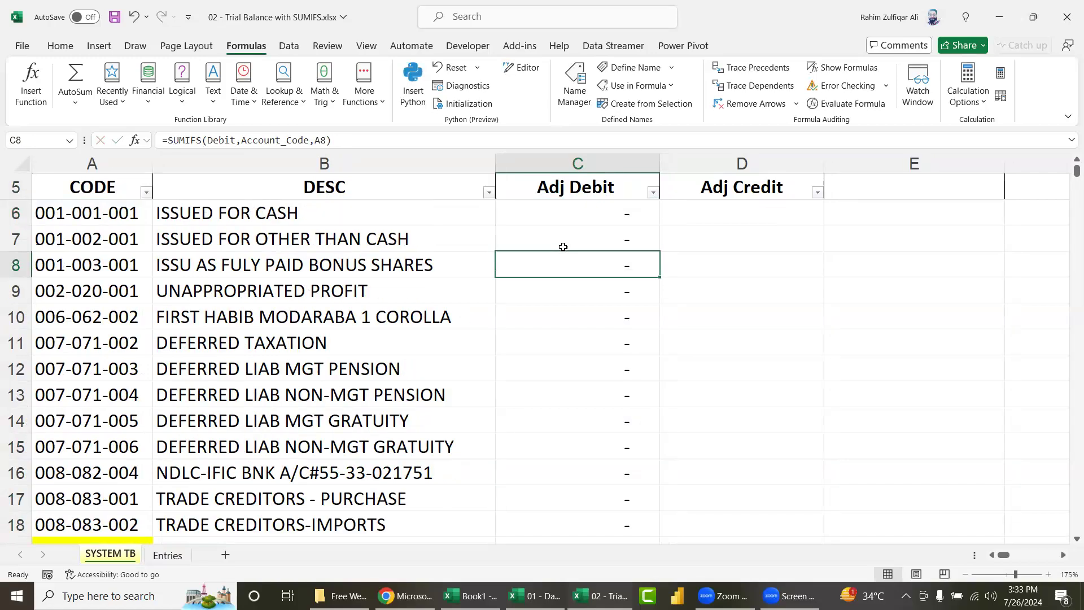
{"action": "key", "text": "Down"}
{"action": "key", "text": "Down"}
{"action": "key", "text": "Down"}
{"action": "key", "text": "Up"}
{"action": "key", "text": "Up"}
{"action": "key", "text": "Up"}
{"action": "key", "text": "Down"}
{"action": "key", "text": "Down"}
{"action": "key", "text": "Down"}
{"action": "key", "text": "Up"}
{"action": "key", "text": "Left"}
{"action": "key", "text": "Left"}
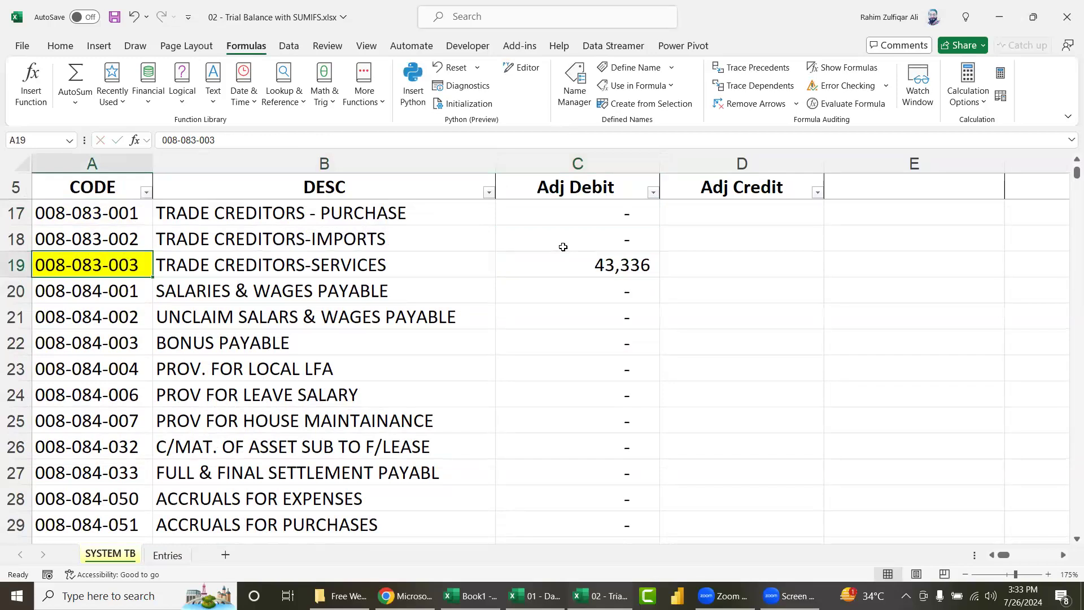
{"action": "key", "text": "Right"}
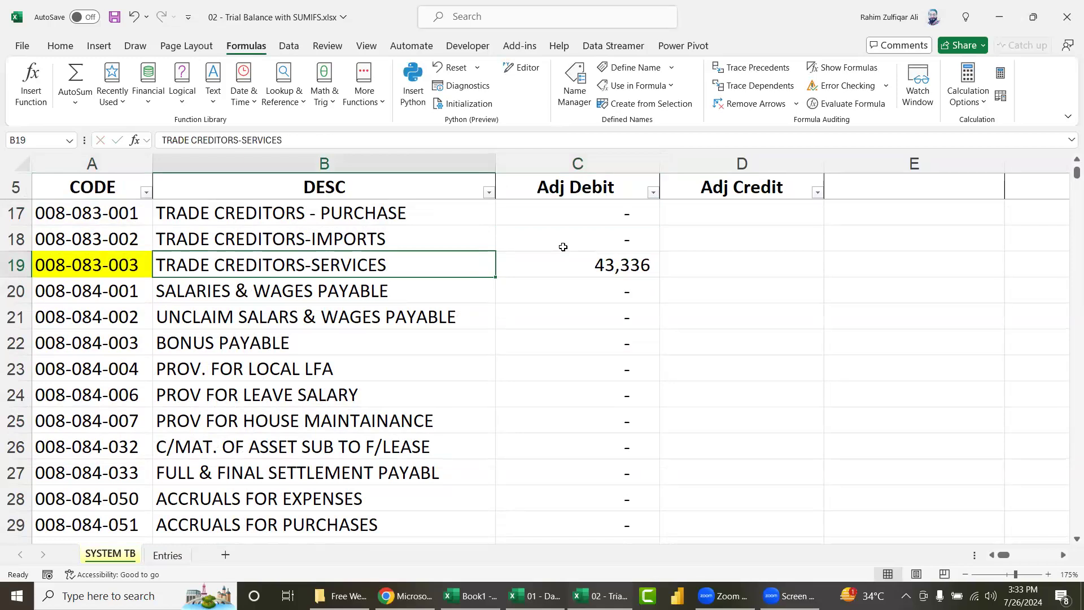
{"action": "key", "text": "Right"}
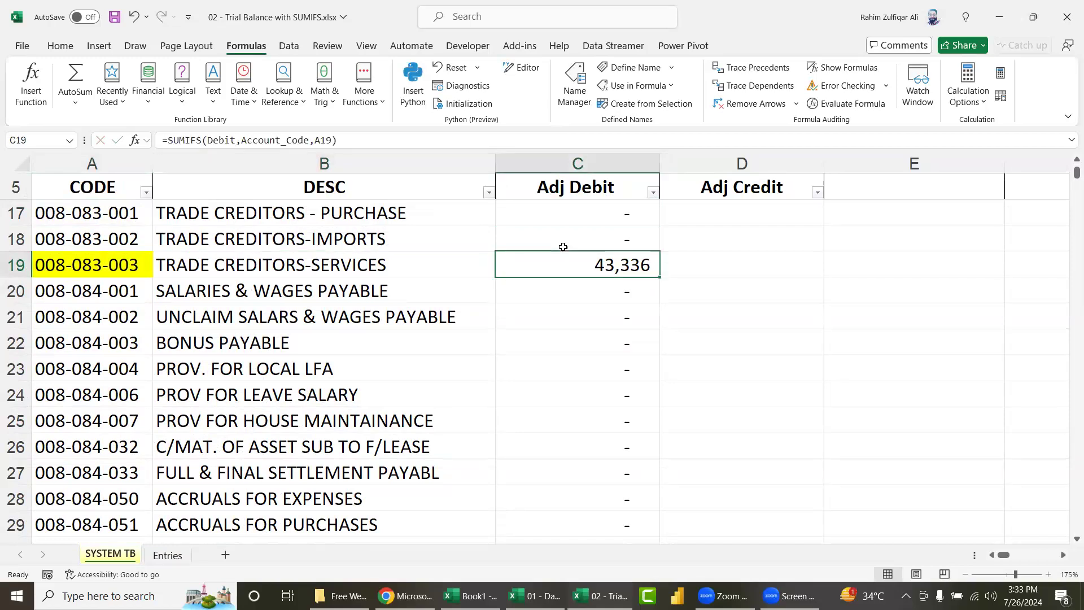
{"action": "key", "text": "ctrl+Page_Down"}
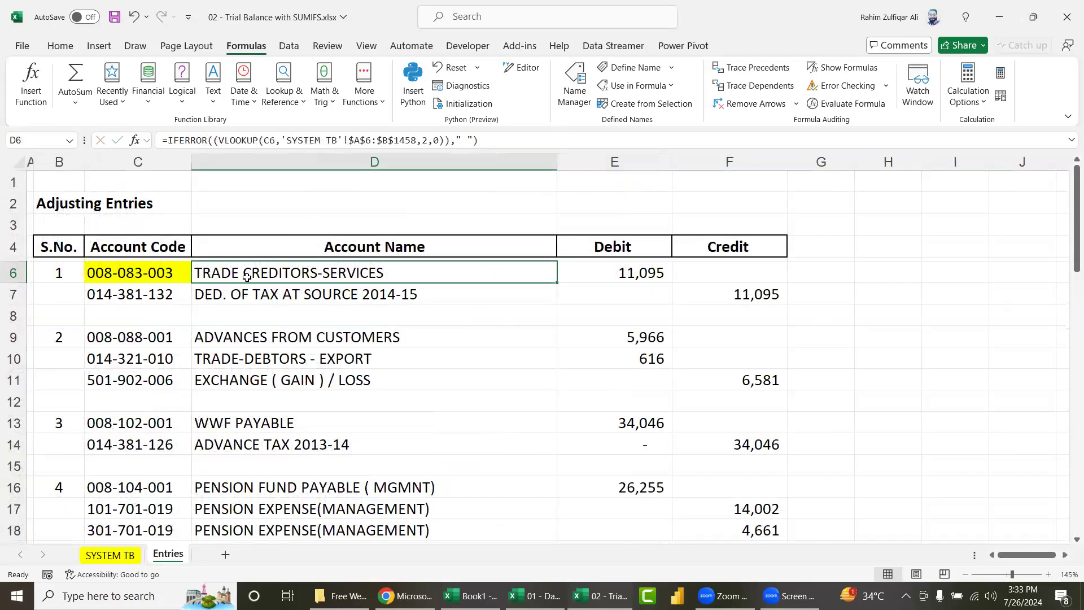
Step: Select Entries debits 11,095 and 32,242 for 008-083-003 to see their 43,336 sum
{"action": "key", "text": "Left"}
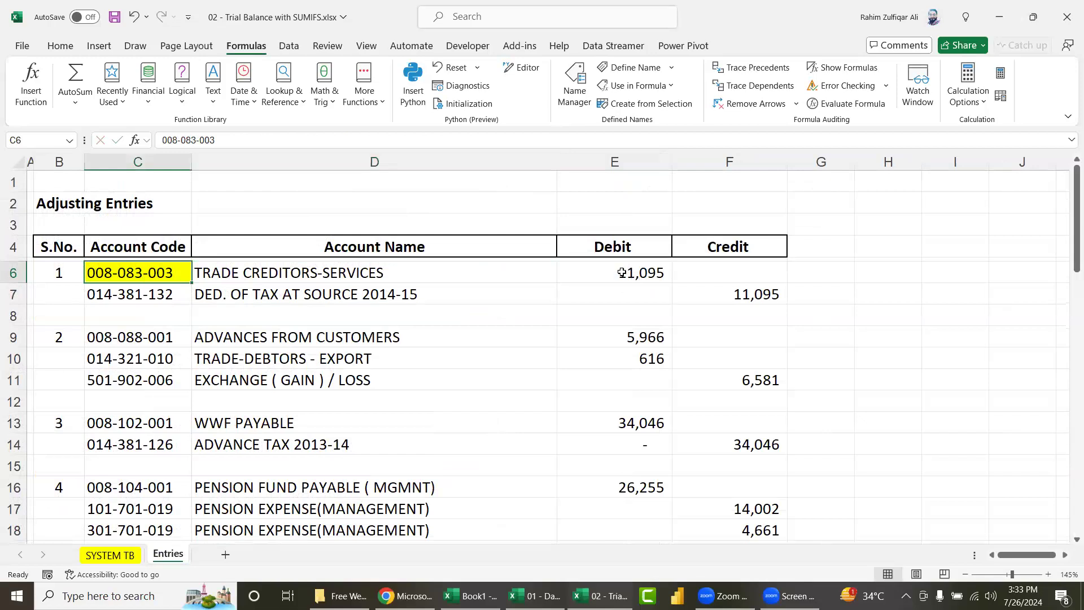
{"action": "left_click", "coordinate": [632, 277]}
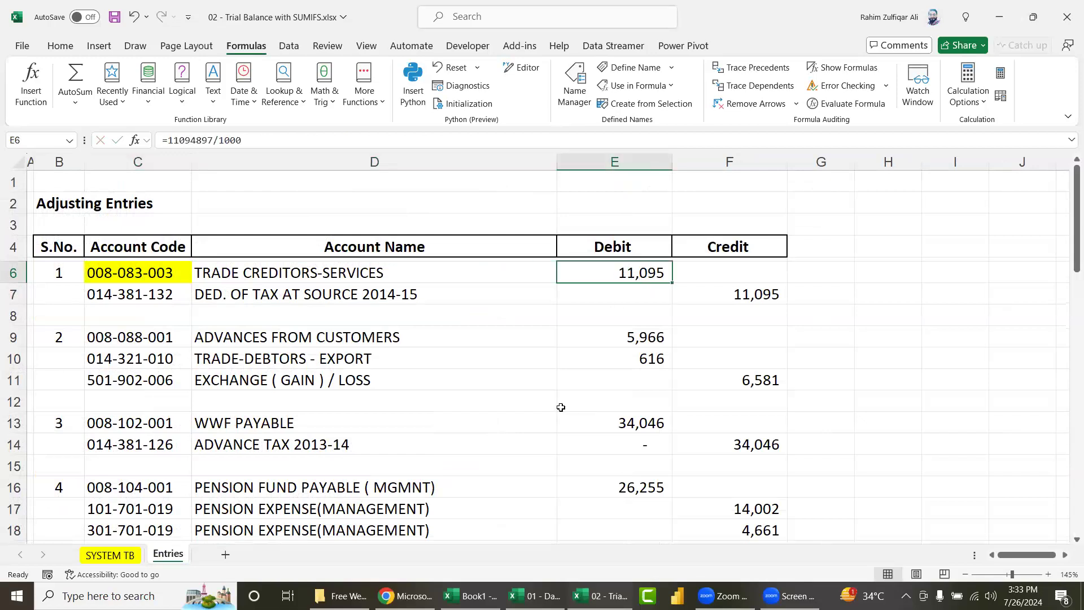
{"action": "left_click", "coordinate": [164, 269]}
{"action": "scroll", "coordinate": [426, 344], "scroll_direction": "down", "scroll_amount": 5}
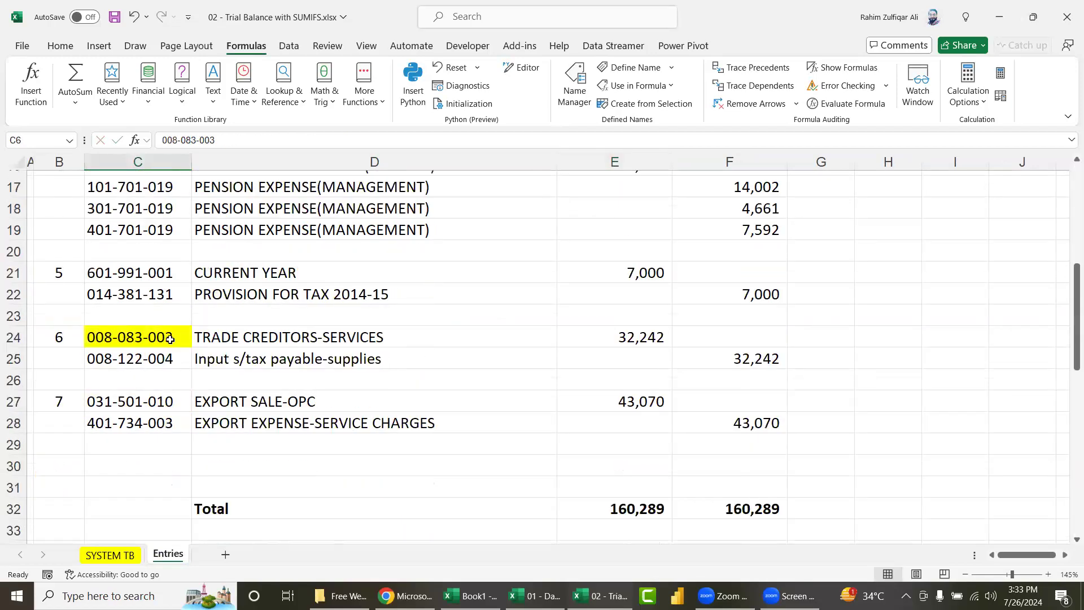
{"action": "left_click", "coordinate": [621, 340]}
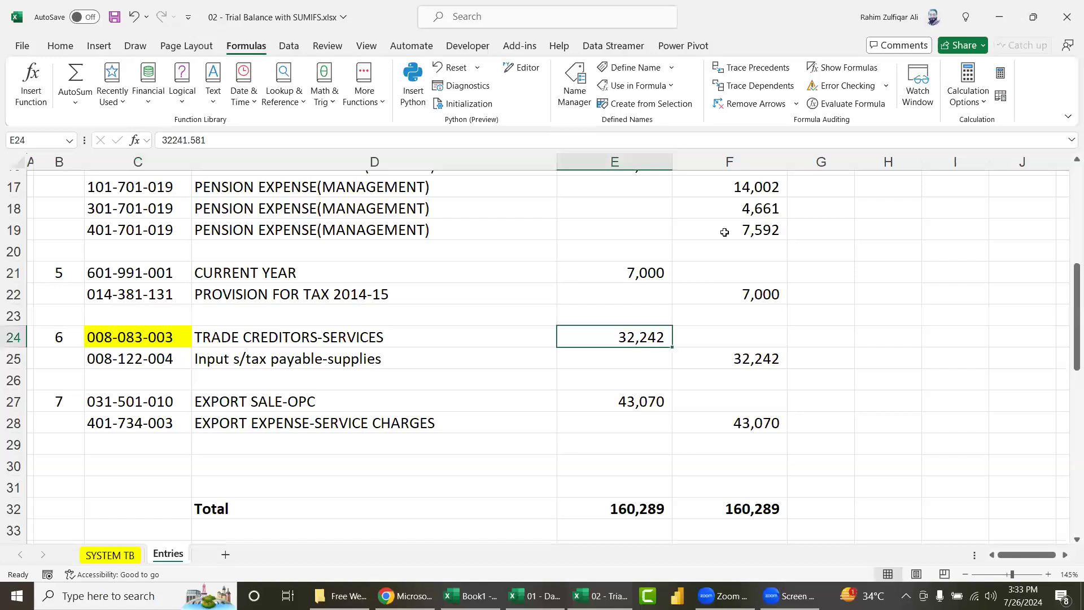
{"action": "scroll", "coordinate": [724, 232], "scroll_direction": "up", "scroll_amount": 3}
{"action": "scroll", "coordinate": [724, 231], "scroll_direction": "up", "scroll_amount": 3}
{"action": "left_click", "coordinate": [632, 274], "text": "ctrl"}
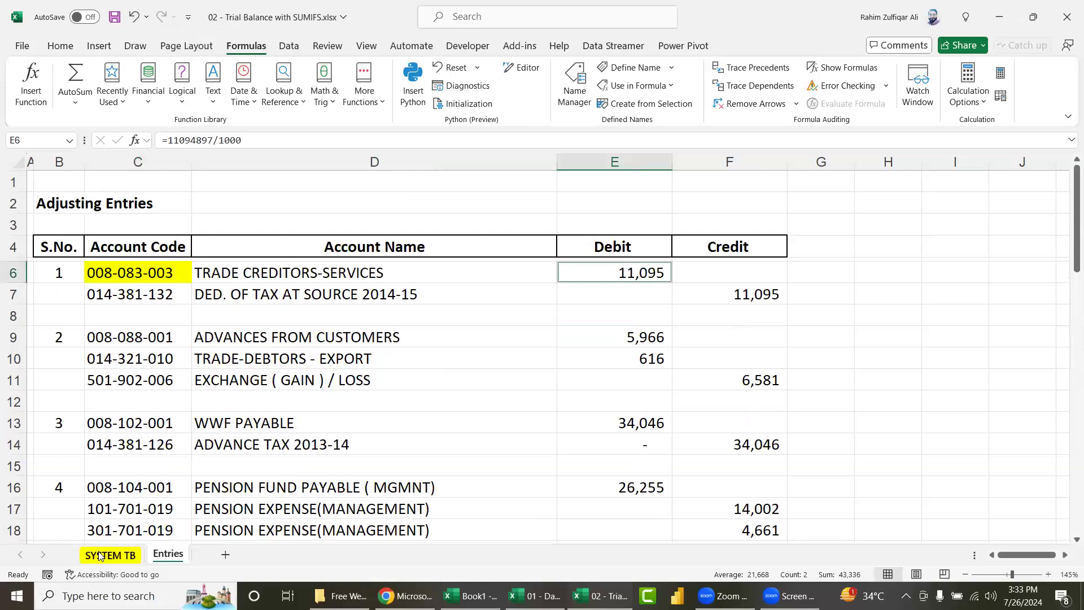
{"action": "key", "text": "ctrl+Page_Up"}
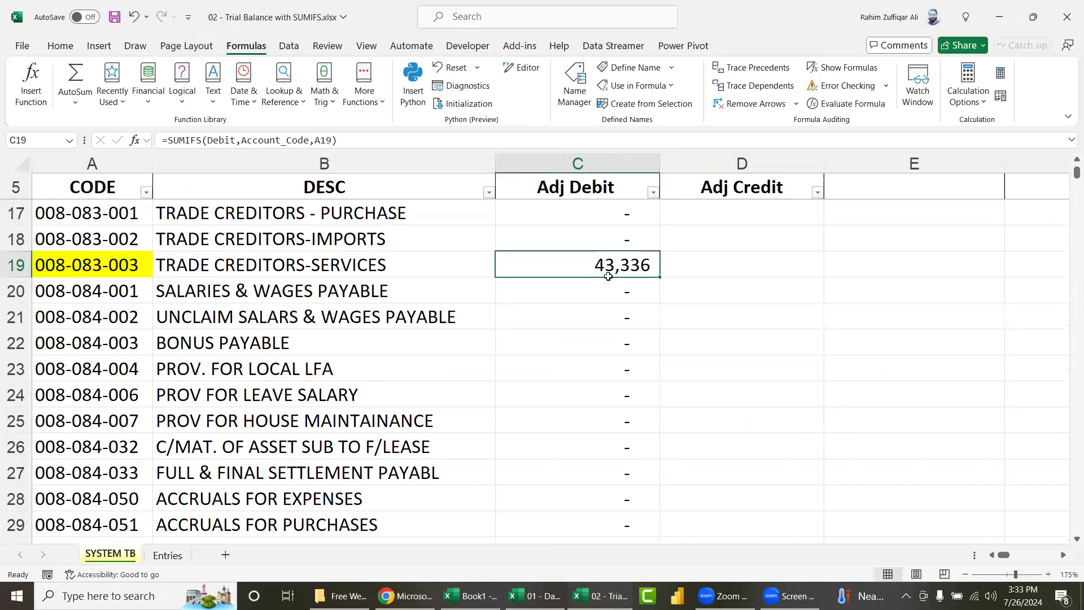
Step: Compare the C19 SUMIFS arguments with both Entries debits, then return to the Adj Debit top
{"action": "double_click", "coordinate": [599, 269]}
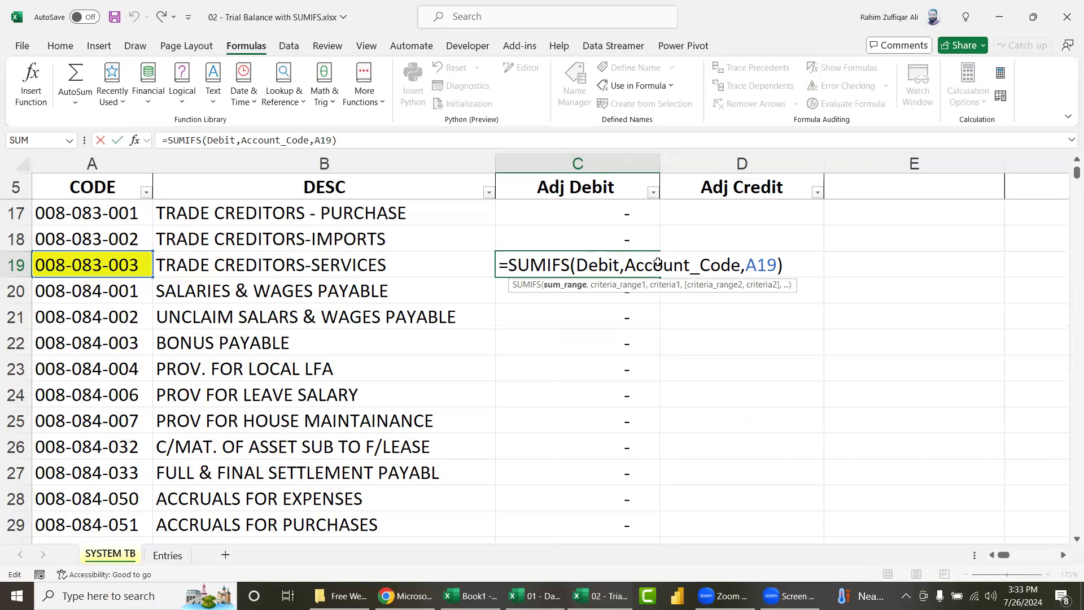
{"action": "key", "text": "Escape"}
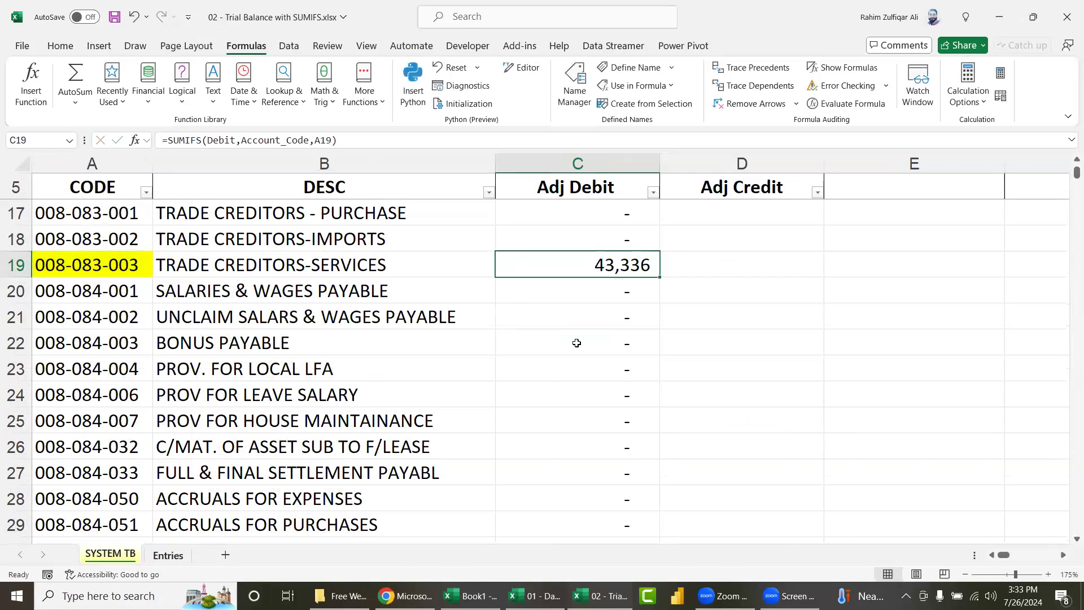
{"action": "key", "text": "ctrl+Page_Down"}
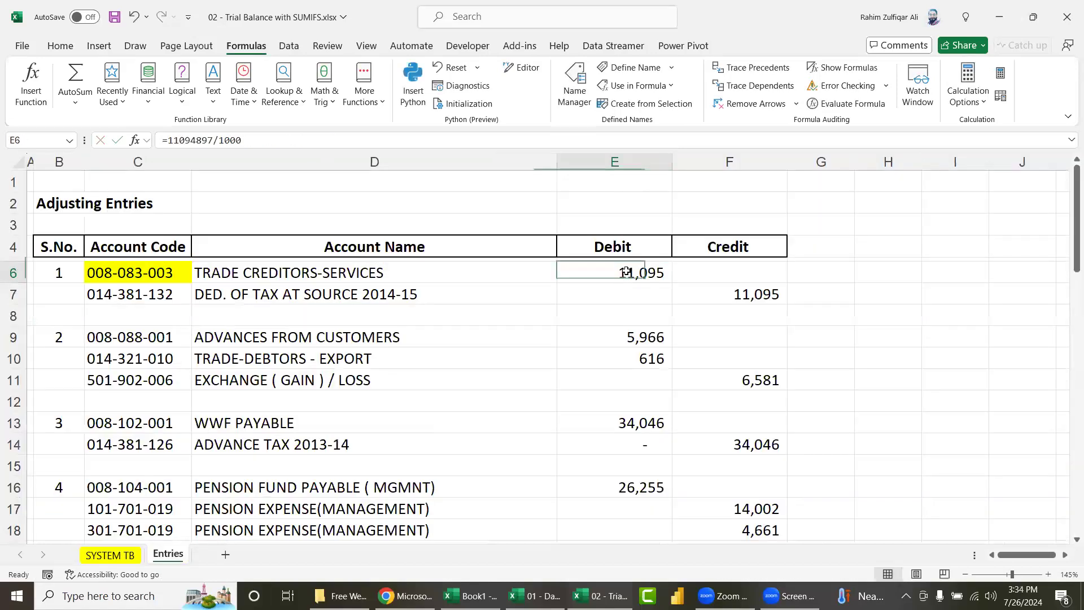
{"action": "scroll", "coordinate": [628, 398], "scroll_direction": "down", "scroll_amount": 1}
{"action": "scroll", "coordinate": [629, 398], "scroll_direction": "down", "scroll_amount": 4}
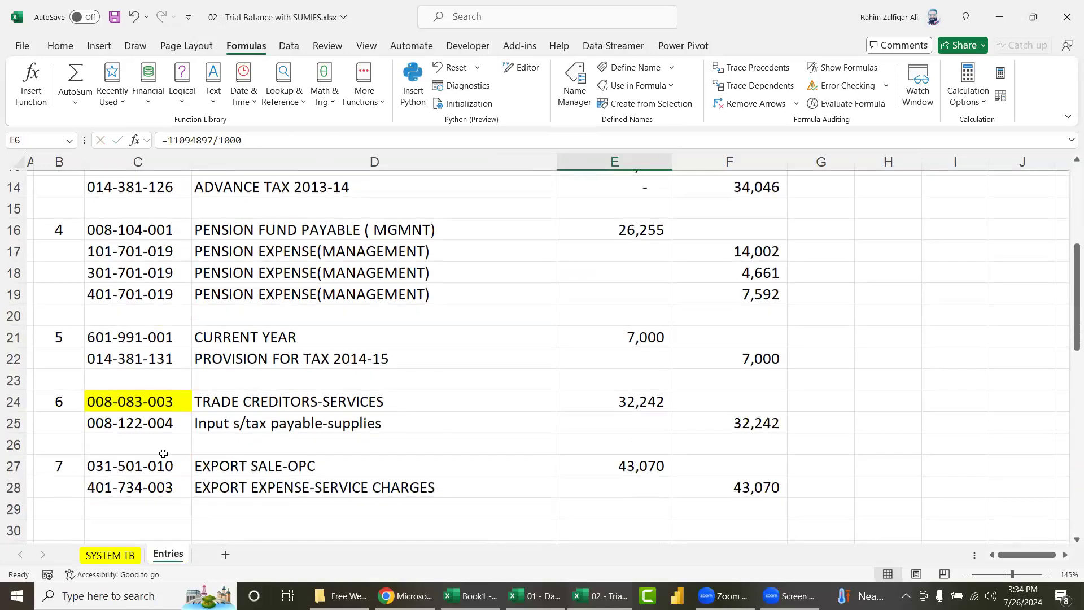
{"action": "left_click", "coordinate": [610, 402]}
{"action": "key", "text": "Left"}
{"action": "key", "text": "Left"}
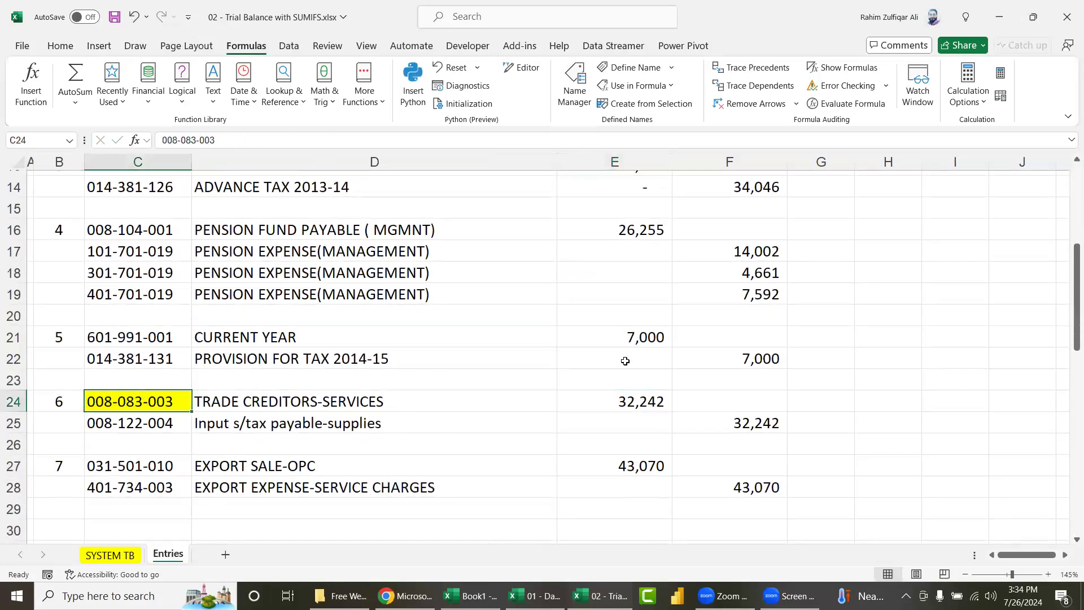
{"action": "scroll", "coordinate": [623, 361], "scroll_direction": "up", "scroll_amount": 5}
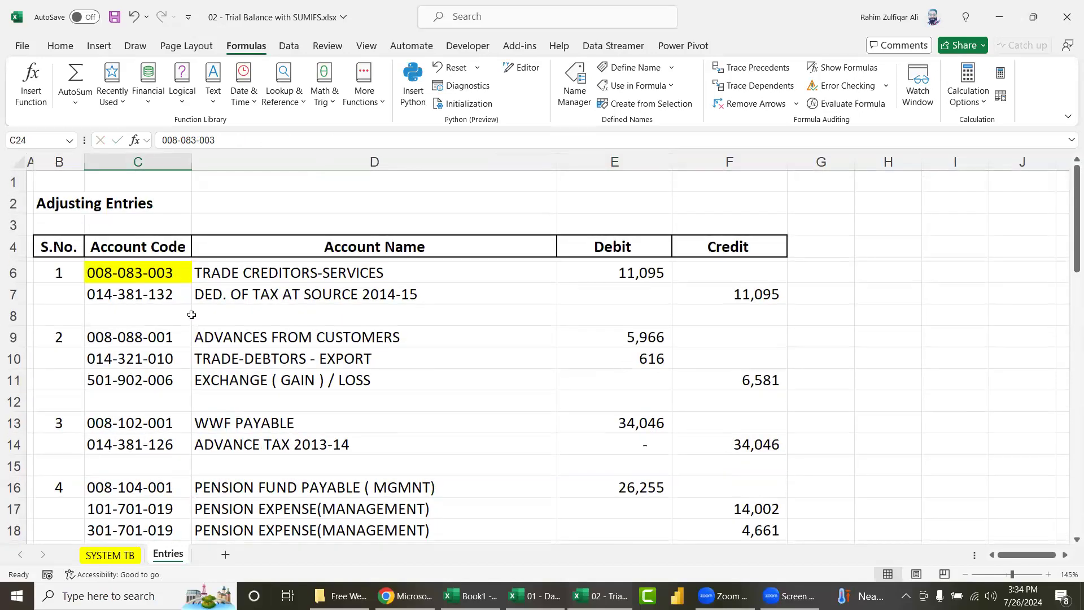
{"action": "left_click", "coordinate": [628, 277]}
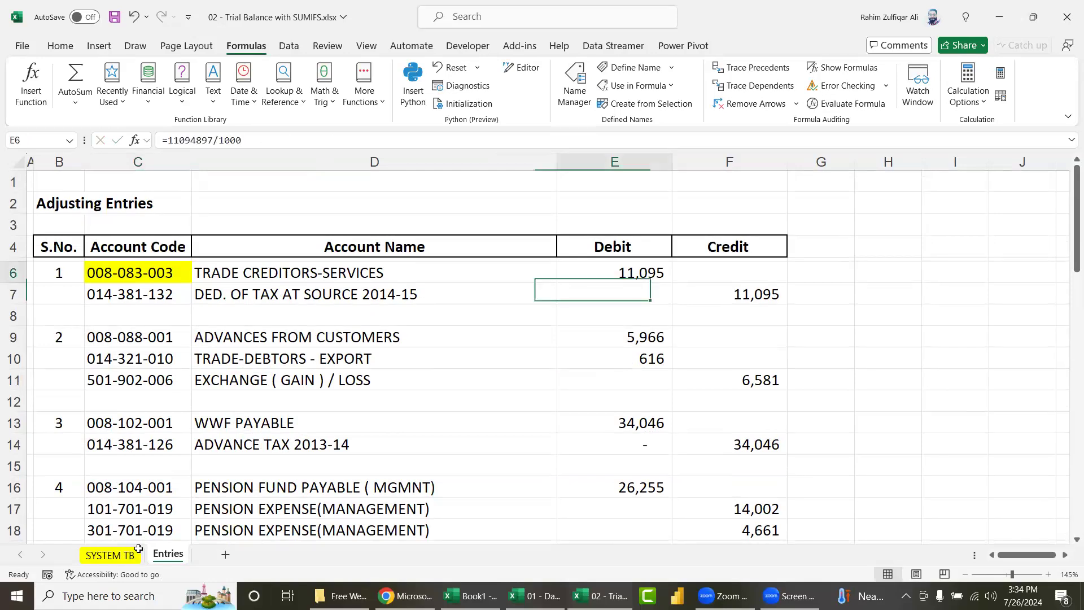
{"action": "key", "text": "ctrl+Page_Up"}
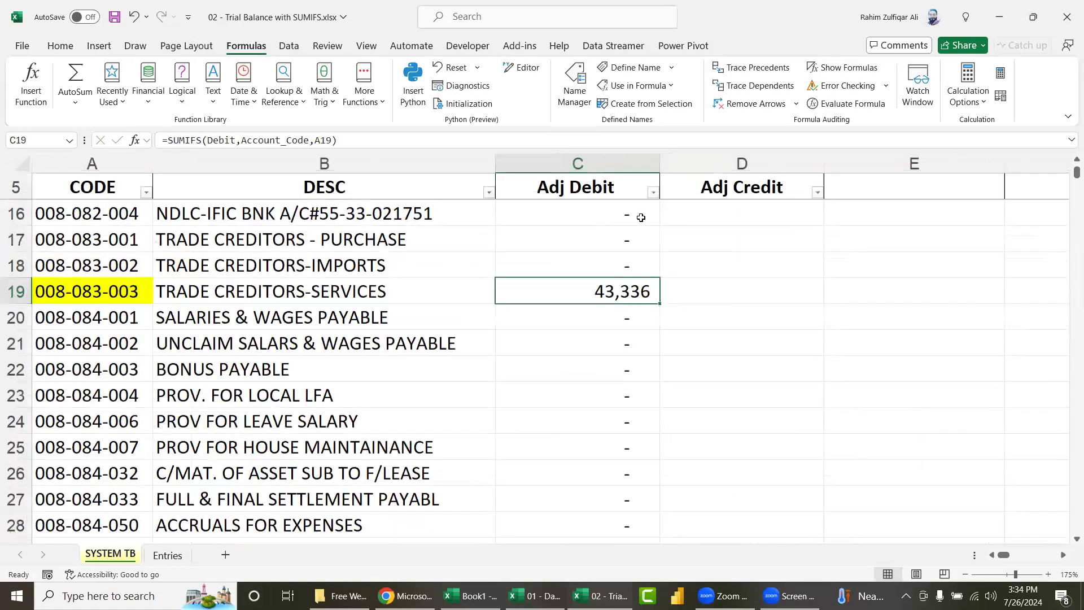
{"action": "key", "text": "ctrl+Up"}
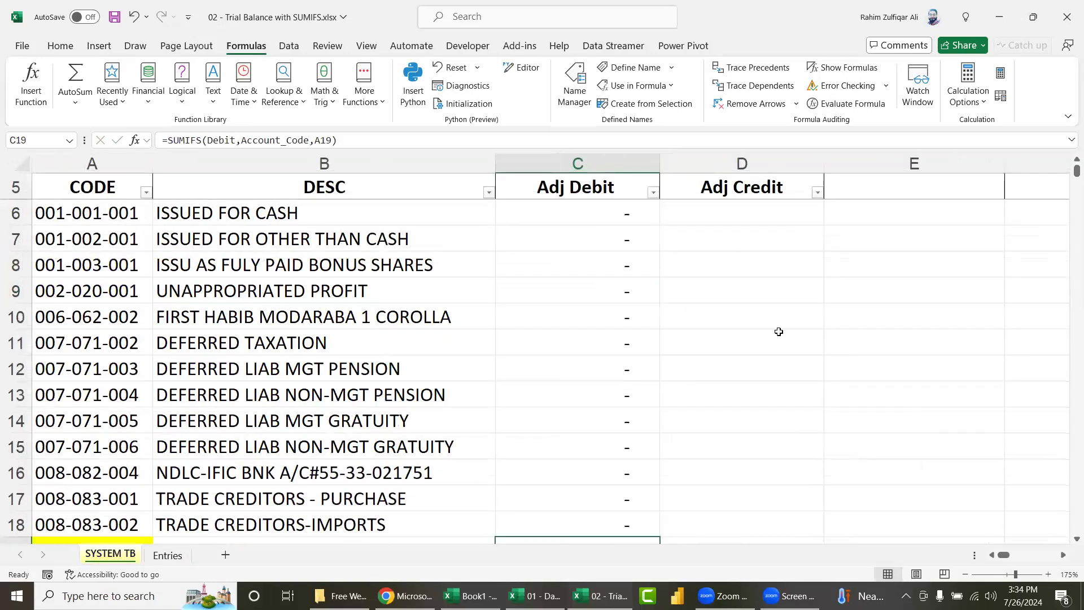
Step: Copy C6's SUMIFS formula into D6, changing the Debit argument to Credit
{"action": "key", "text": "F2"}
{"action": "key", "text": "Escape"}
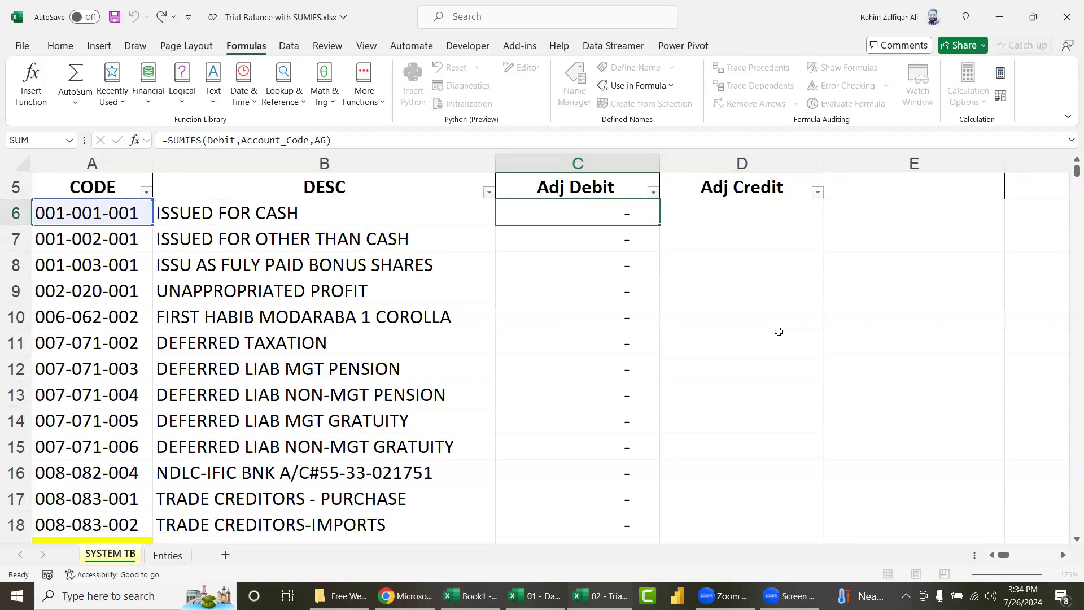
{"action": "key", "text": "shift+Home"}
{"action": "key", "text": "ctrl+c"}
{"action": "key", "text": "Escape"}
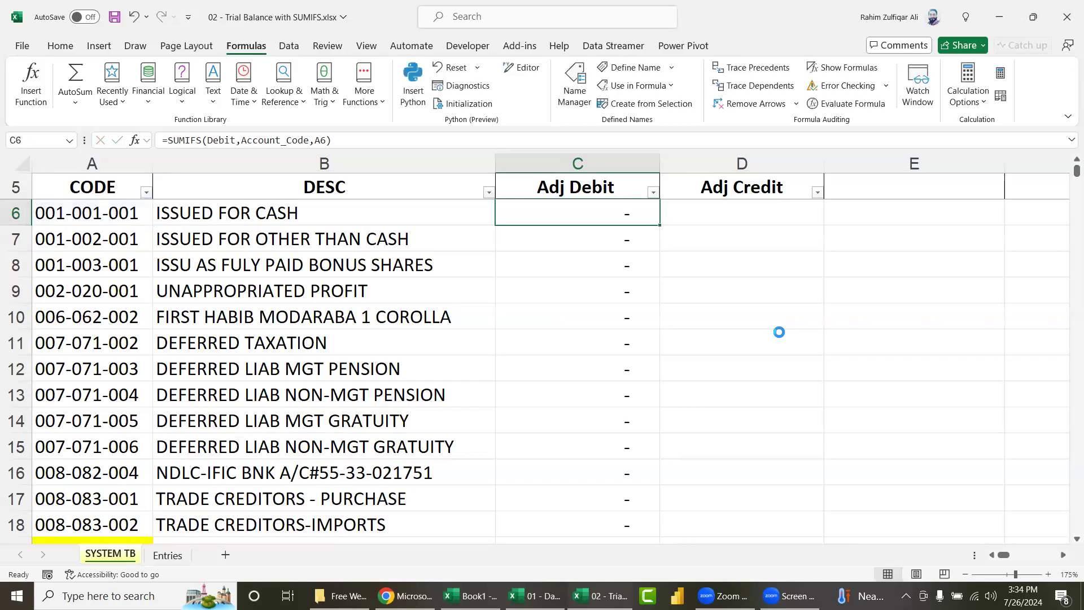
{"action": "key", "text": "Right"}
{"action": "key", "text": "F2"}
{"action": "key", "text": "ctrl+v"}
{"action": "key", "text": "Left"}
{"action": "key", "text": "Left"}
{"action": "key", "text": "Left"}
{"action": "key", "text": "Left"}
{"action": "key", "text": "ctrl+Left"}
{"action": "key", "text": "ctrl+Left"}
{"action": "key", "text": "shift+Right"}
{"action": "key", "text": "shift+Right"}
{"action": "key", "text": "shift+Right"}
{"action": "key", "text": "shift+Right"}
{"action": "key", "text": "shift+Right"}
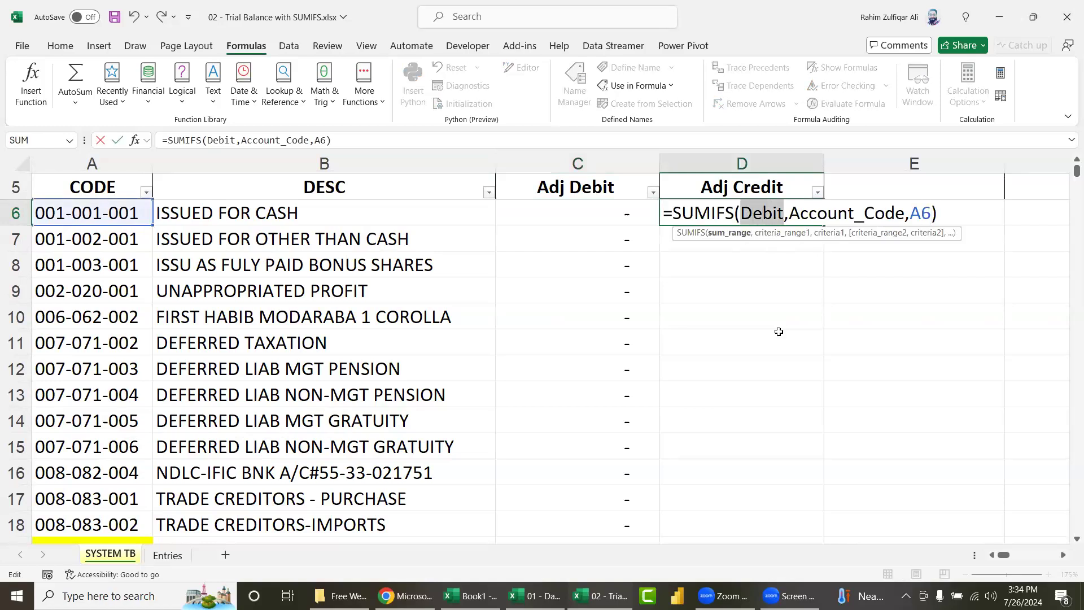
{"action": "type", "text": "Credit"}
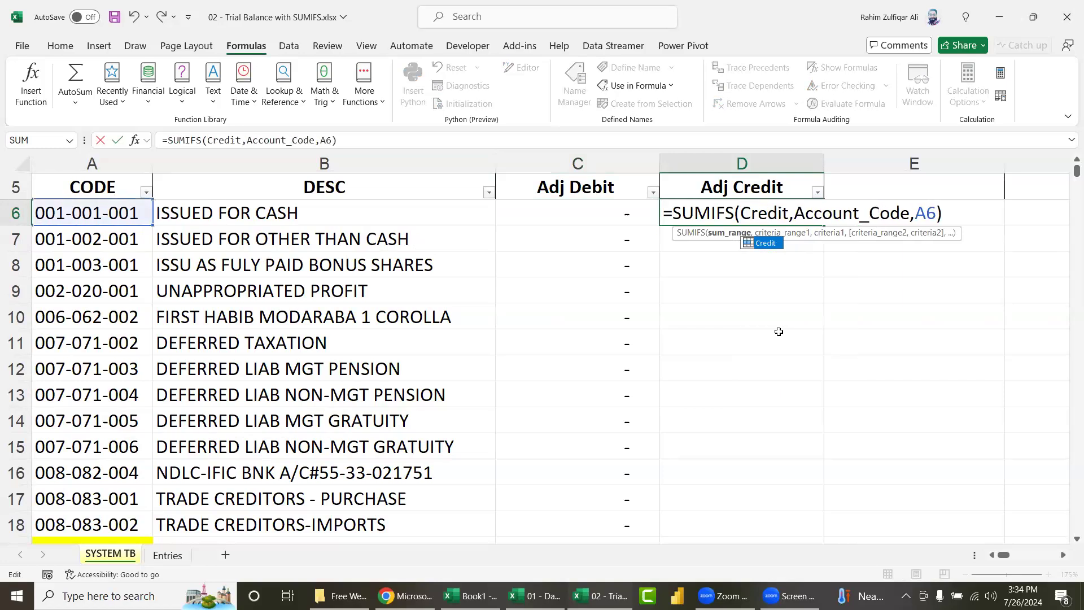
{"action": "key", "text": "Return"}
{"action": "key", "text": "Up"}
{"action": "key", "text": "Left"}
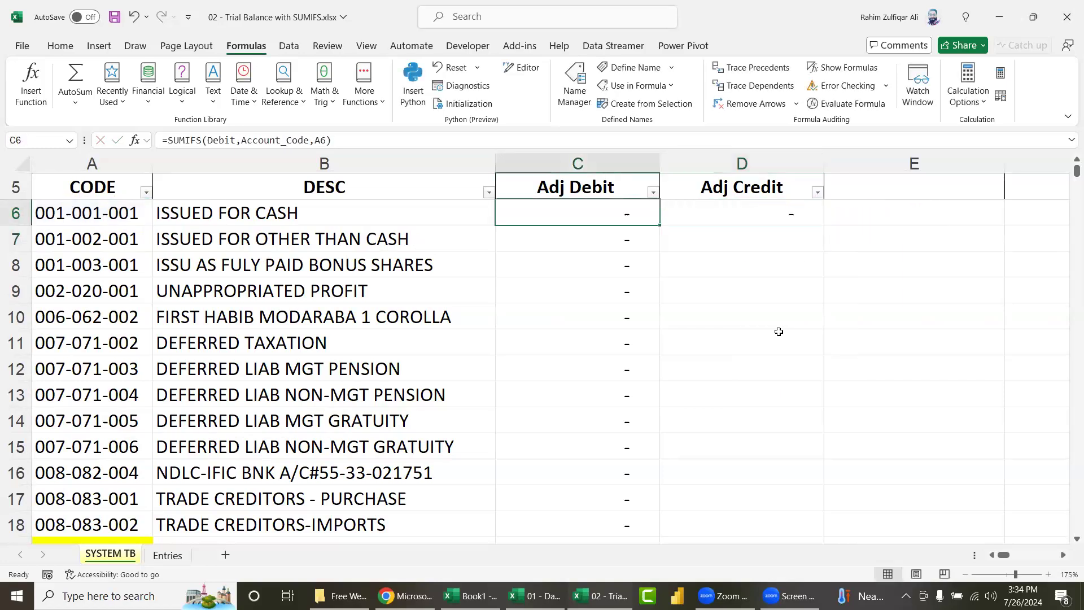
Step: Fill the Credit formula down the Adj Credit column and confirm both totals read 160,289
{"action": "key", "text": "ctrl+Down"}
{"action": "key", "text": "Right"}
{"action": "key", "text": "ctrl+shift+Up"}
{"action": "key", "text": "ctrl+d"}
{"action": "key", "text": "Down"}
{"action": "key", "text": "Down"}
{"action": "key", "text": "Down"}
{"action": "key", "text": "Down"}
{"action": "key", "text": "Down"}
{"action": "key", "text": "Down"}
{"action": "key", "text": "Down"}
{"action": "key", "text": "Down"}
{"action": "key", "text": "Down"}
{"action": "key", "text": "Down"}
{"action": "key", "text": "Left"}
{"action": "key", "text": "Up"}
{"action": "key", "text": "Up"}
{"action": "key", "text": "Up"}
{"action": "key", "text": "Up"}
{"action": "key", "text": "Up"}
{"action": "key", "text": "Up"}
{"action": "key", "text": "Up"}
{"action": "key", "text": "Down"}
{"action": "key", "text": "Down"}
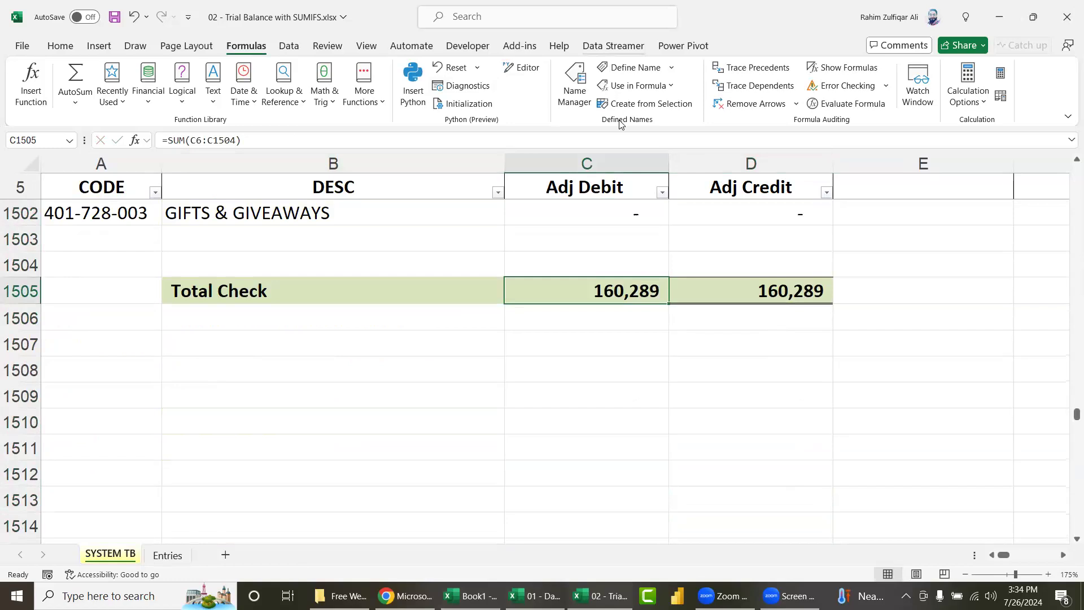
{"action": "left_click", "coordinate": [720, 282]}
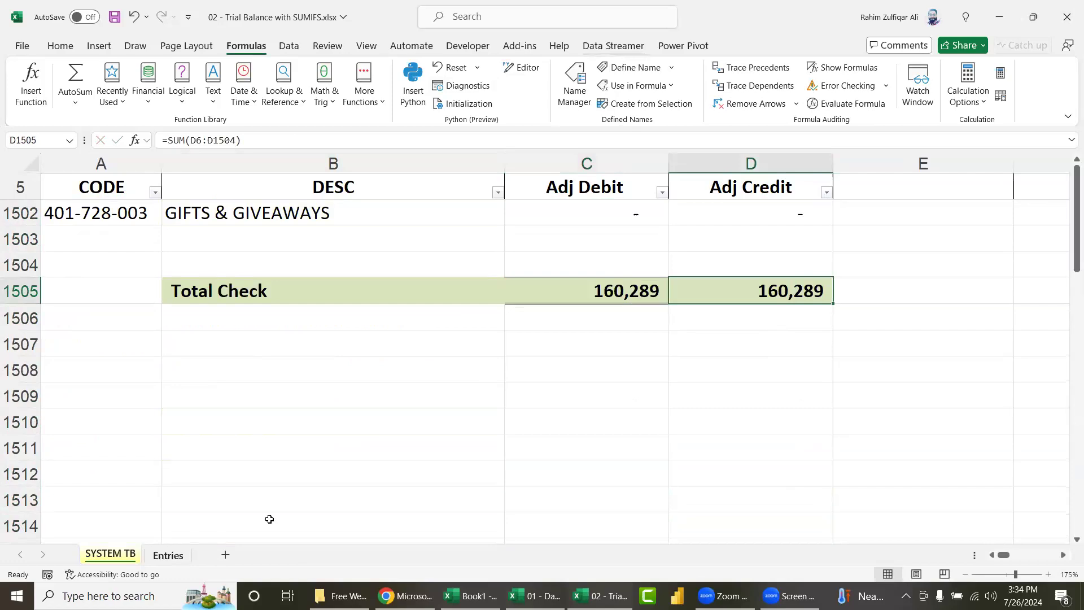
{"action": "key", "text": "ctrl+Page_Down"}
{"action": "scroll", "coordinate": [566, 221], "scroll_direction": "down", "scroll_amount": 2}
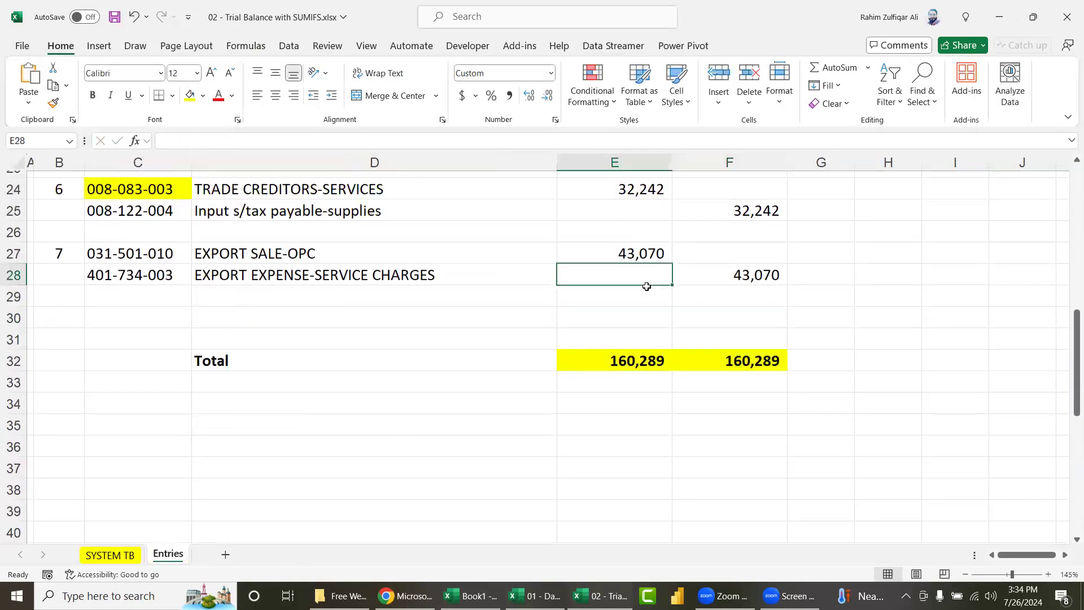
{"action": "left_click", "coordinate": [111, 555]}
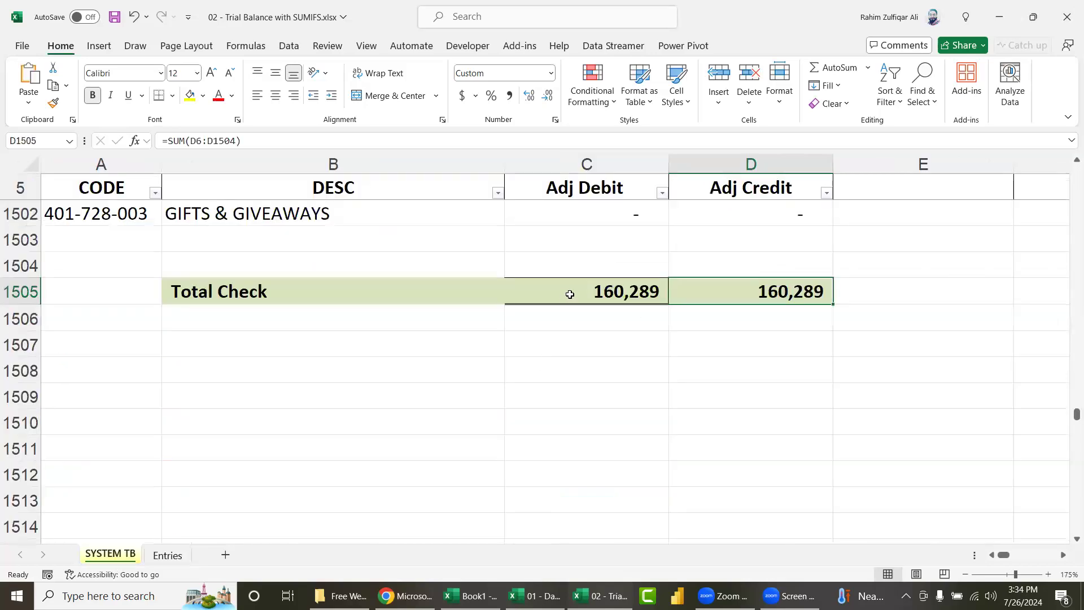
{"action": "left_click", "coordinate": [590, 289]}
{"action": "key", "text": "ctrl+Home"}
{"action": "key", "text": "Down"}
{"action": "key", "text": "Up"}
{"action": "key", "text": "Right"}
{"action": "key", "text": "Right"}
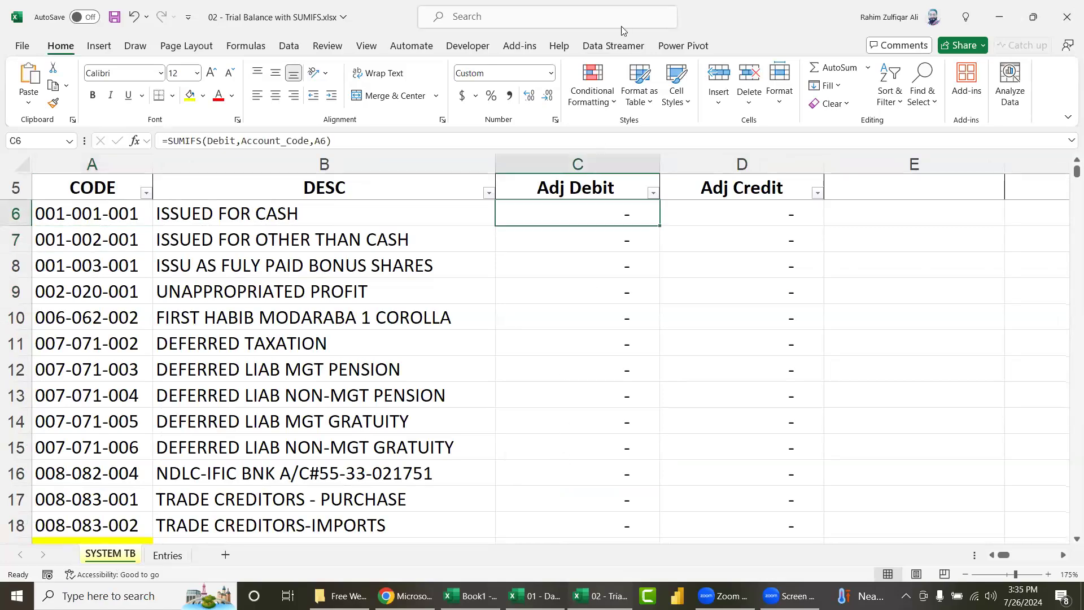
{"action": "left_click", "coordinate": [706, 265]}
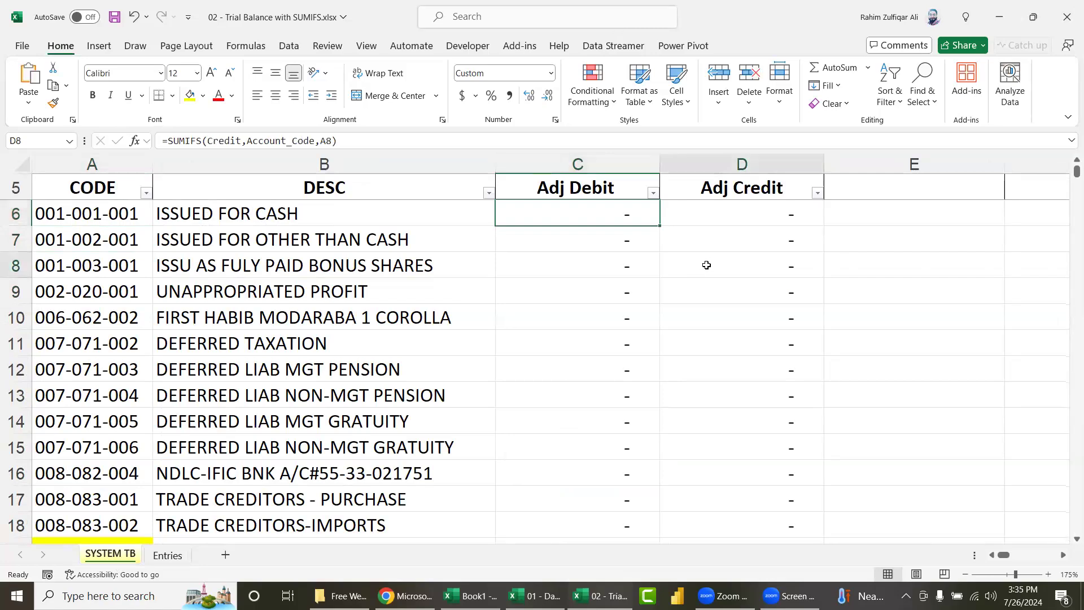
{"action": "left_click", "coordinate": [618, 218]}
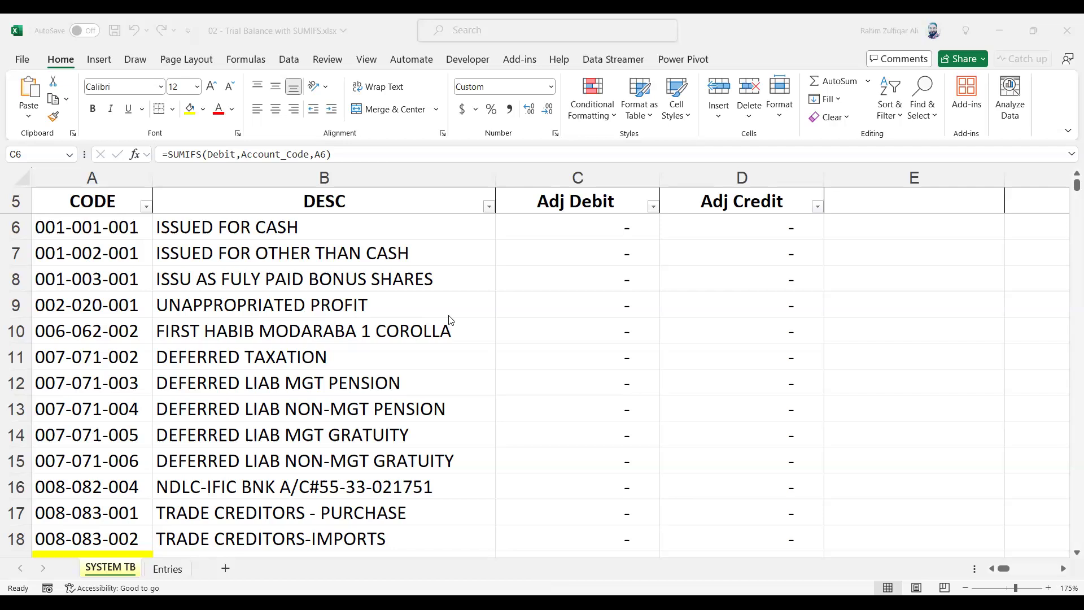
{"action": "left_click", "coordinate": [167, 568]}
{"action": "scroll", "coordinate": [225, 310], "scroll_direction": "up", "scroll_amount": 1}
{"action": "scroll", "coordinate": [224, 310], "scroll_direction": "up", "scroll_amount": 2}
{"action": "left_click_drag", "start_coordinate": [43, 257], "coordinate": [139, 261]}
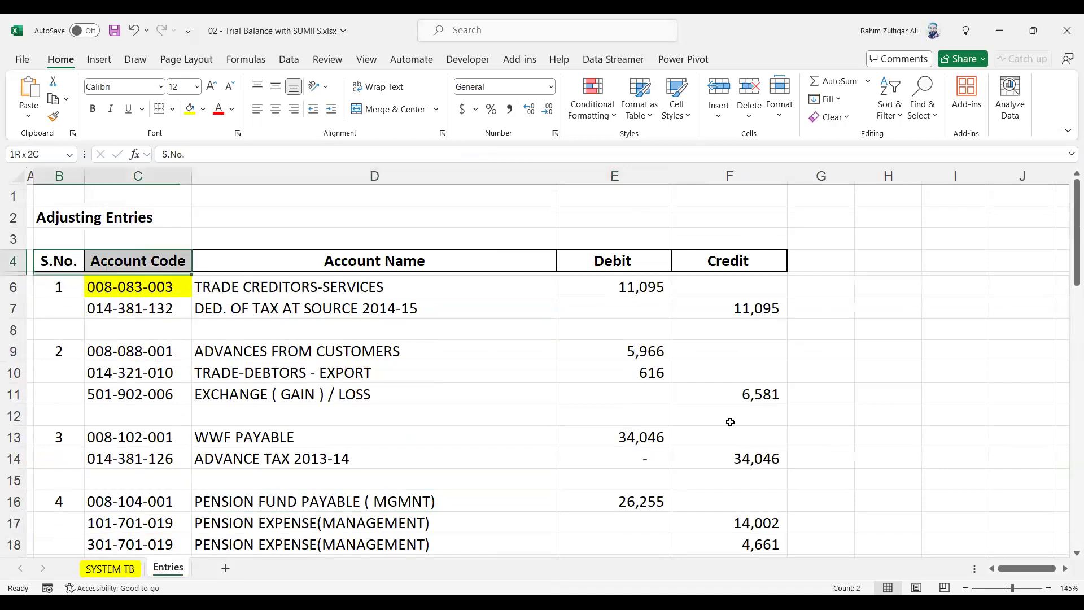
{"action": "left_click_drag", "start_coordinate": [730, 423], "coordinate": [738, 546]}
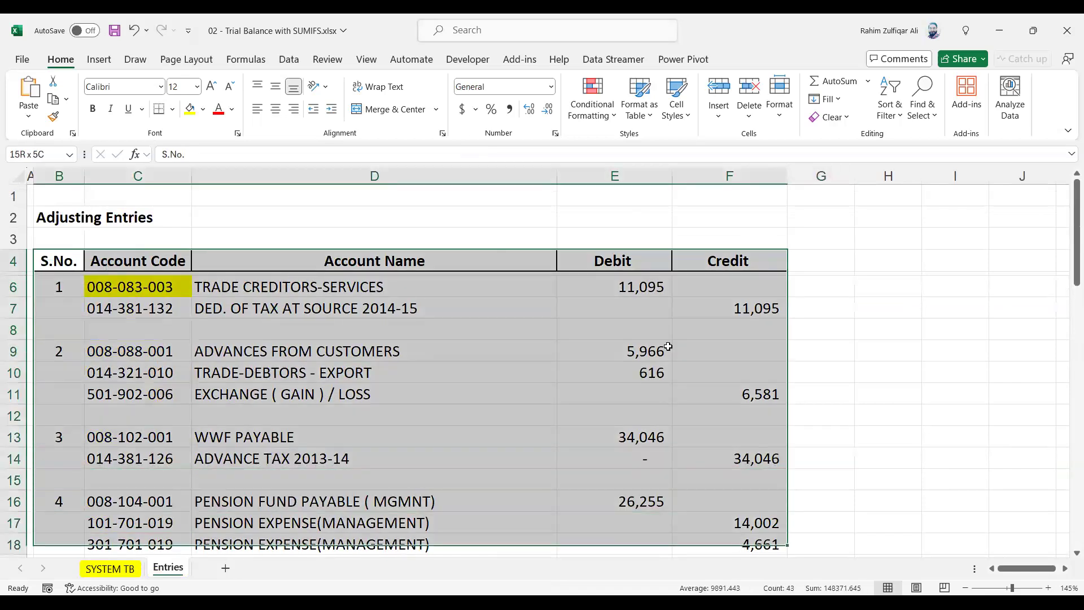
{"action": "key", "text": "shift+Down"}
{"action": "key", "text": "shift+Down"}
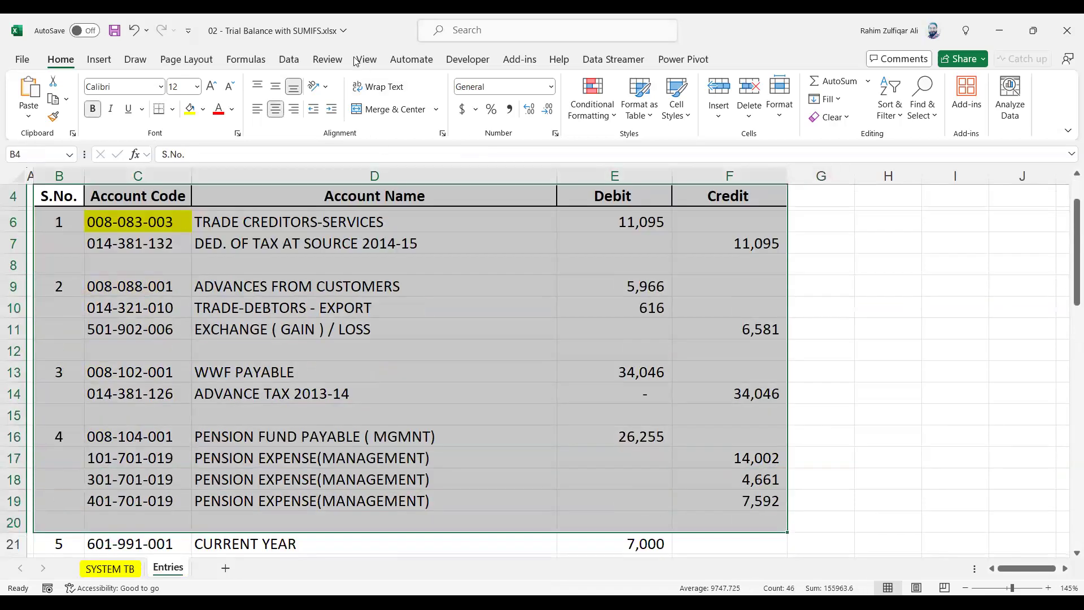
{"action": "key", "text": "alt+m"}
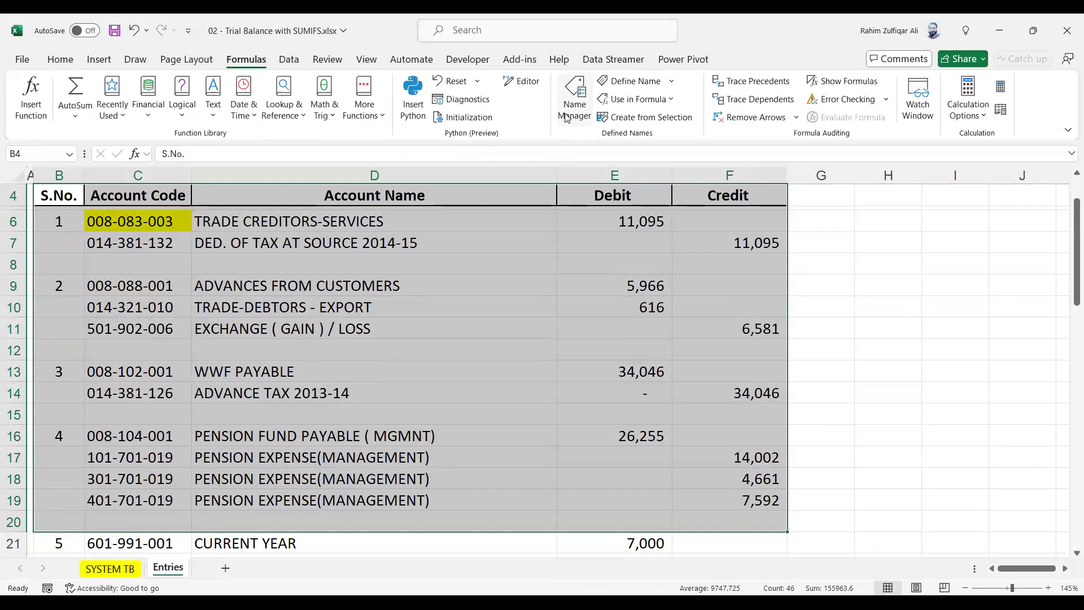
{"action": "left_click", "coordinate": [574, 100]}
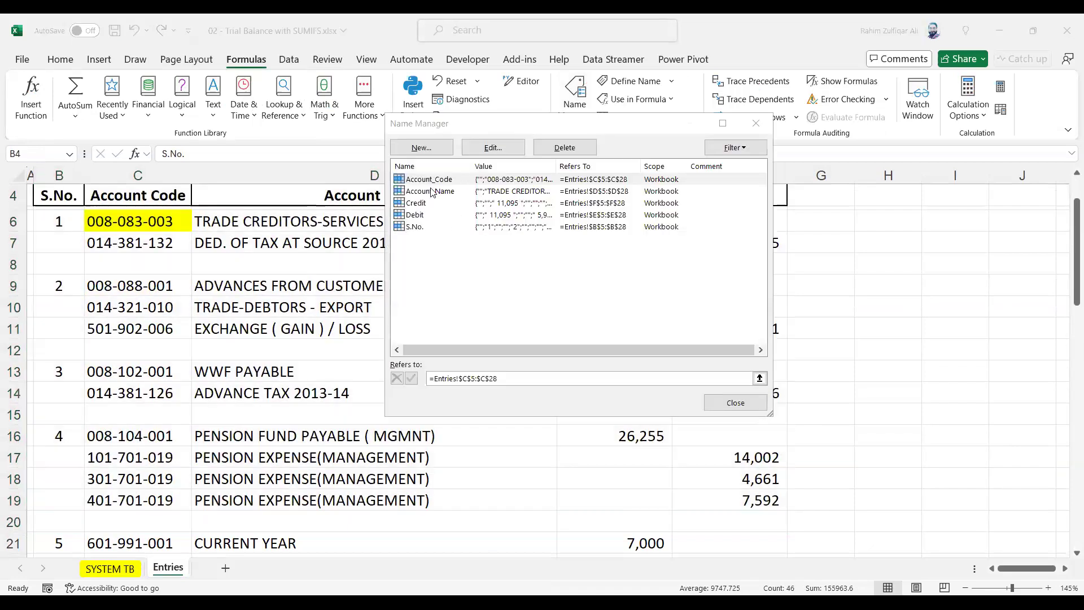
{"action": "key", "text": "Down"}
{"action": "key", "text": "Down"}
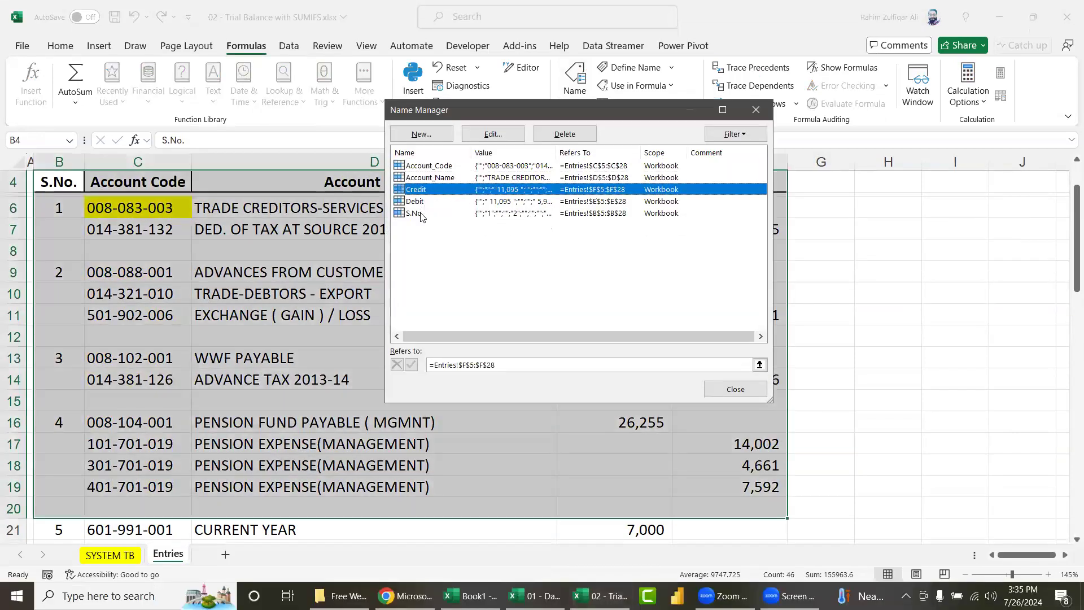
{"action": "key", "text": "Down"}
{"action": "key", "text": "Down"}
{"action": "left_click", "coordinate": [418, 190]}
{"action": "key", "text": "Up"}
{"action": "key", "text": "Up"}
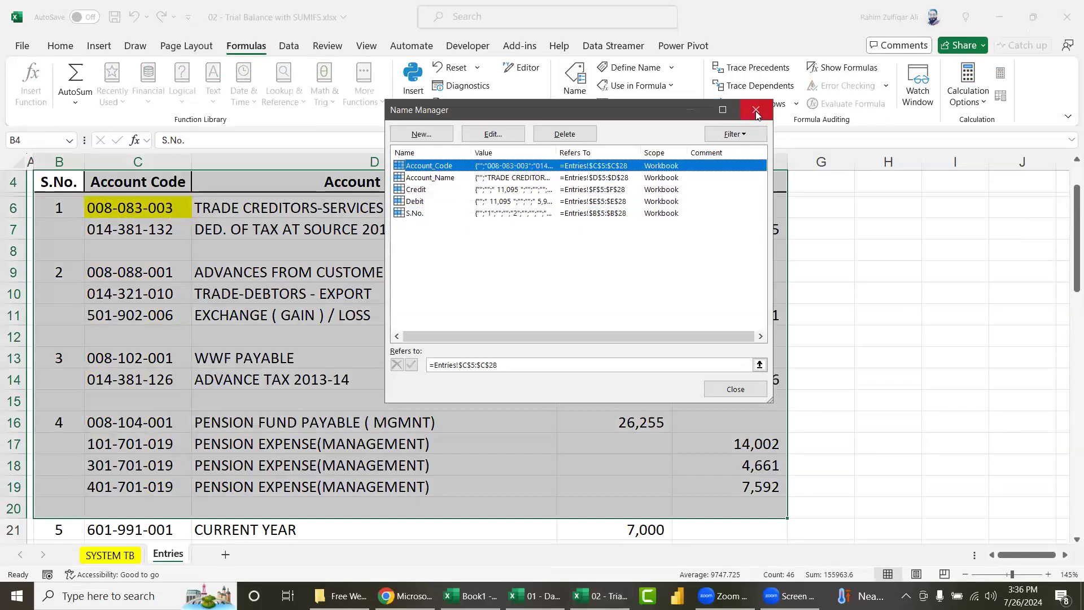
{"action": "left_click", "coordinate": [755, 110]}
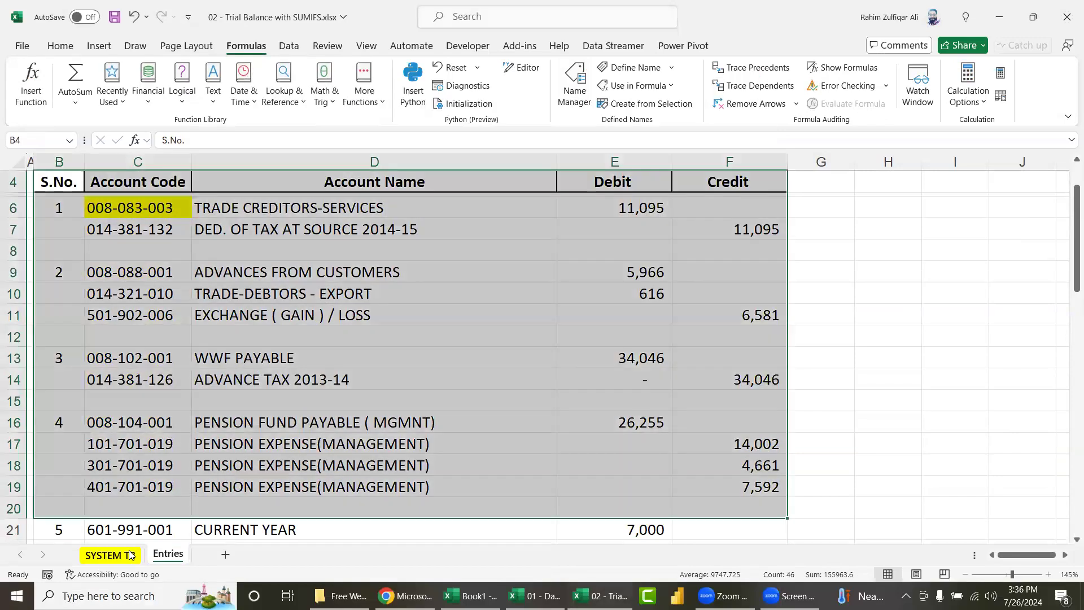
{"action": "left_click", "coordinate": [113, 556]}
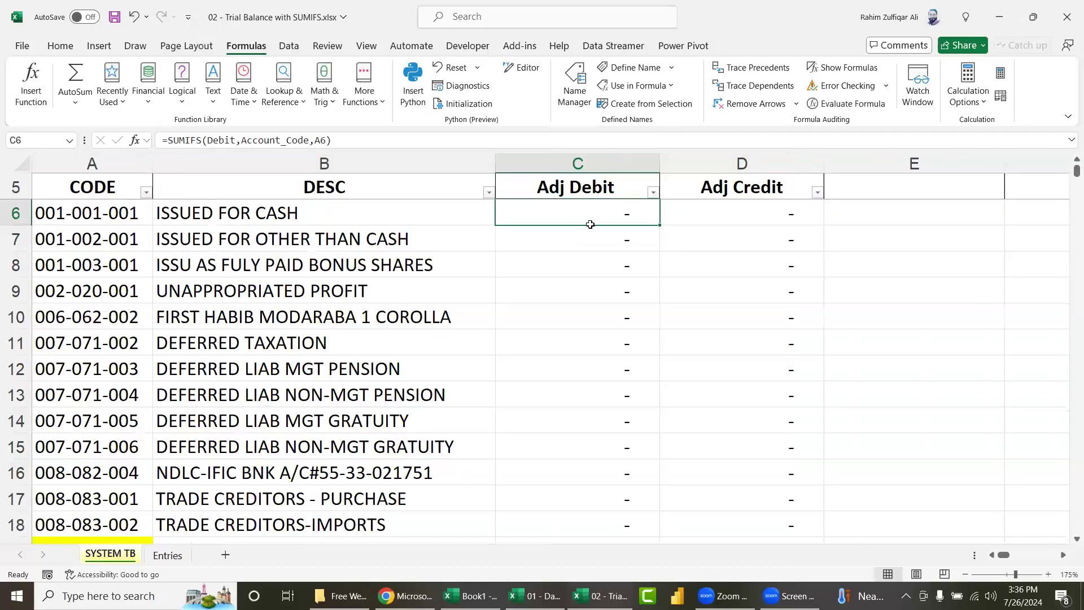
{"action": "double_click", "coordinate": [588, 222]}
{"action": "left_click_drag", "start_coordinate": [576, 215], "coordinate": [635, 213]}
{"action": "left_click_drag", "start_coordinate": [636, 214], "coordinate": [732, 220]}
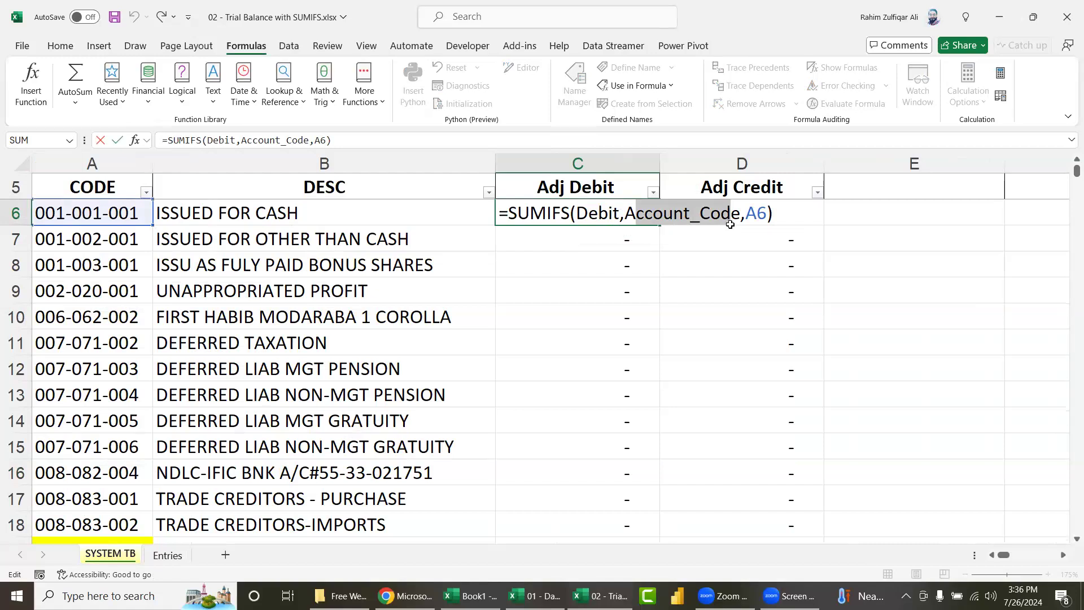
{"action": "key", "text": "Return"}
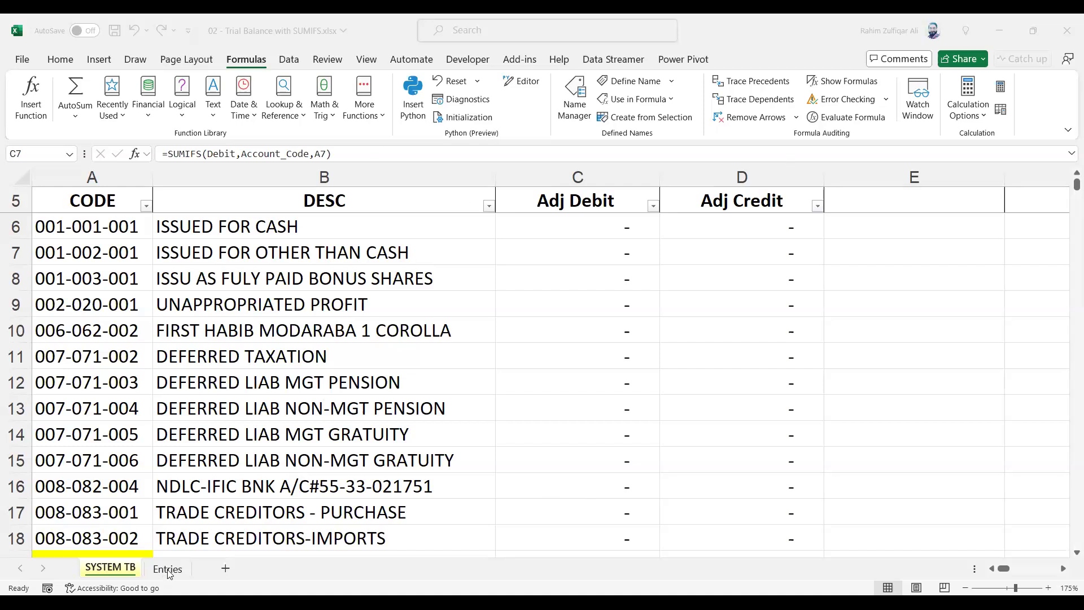
Step: Look over the Entries sheet and save the workbook
{"action": "key", "text": "ctrl+Page_Down"}
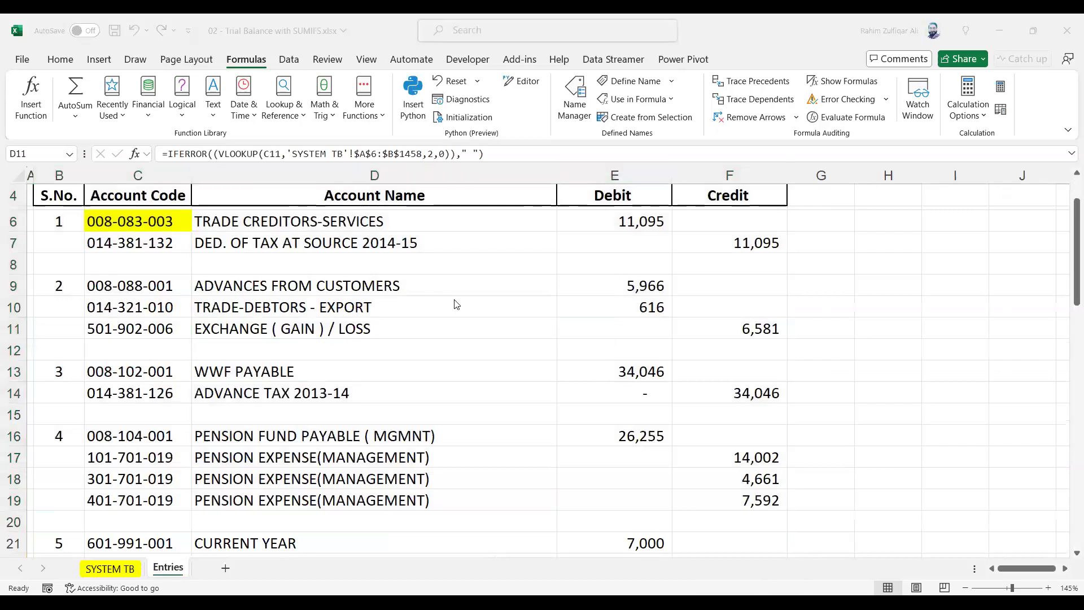
{"action": "key", "text": "ctrl+s"}
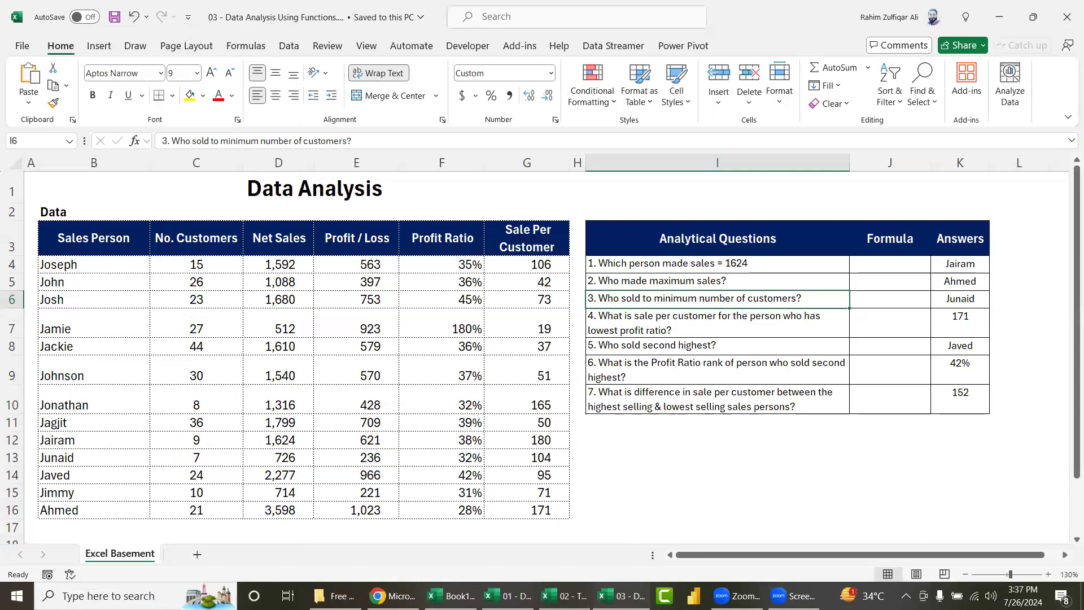
{"action": "left_click", "coordinate": [450, 299]}
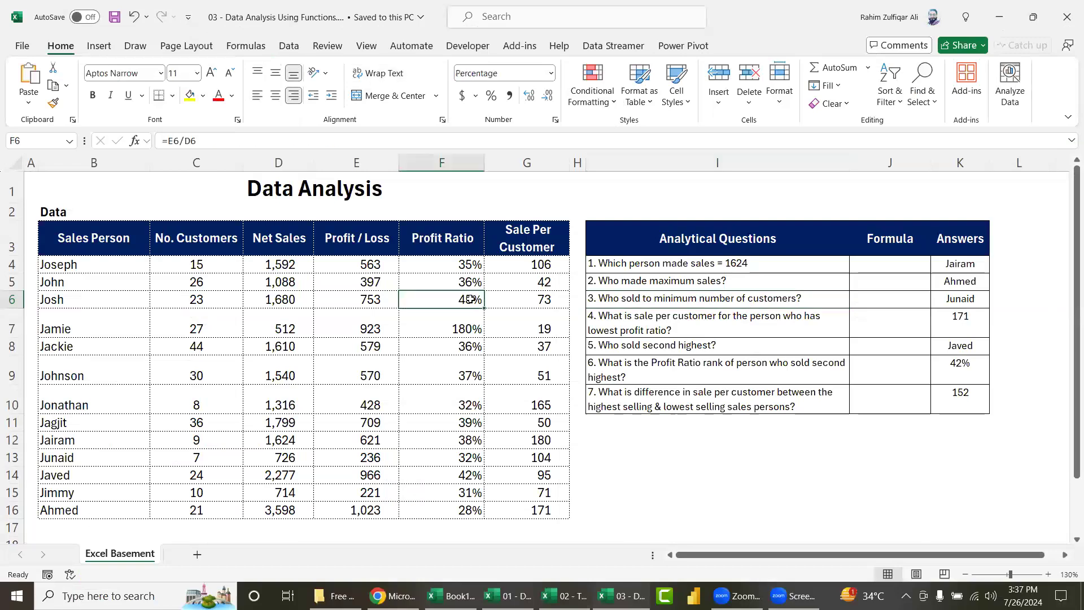
{"action": "double_click", "coordinate": [56, 47]}
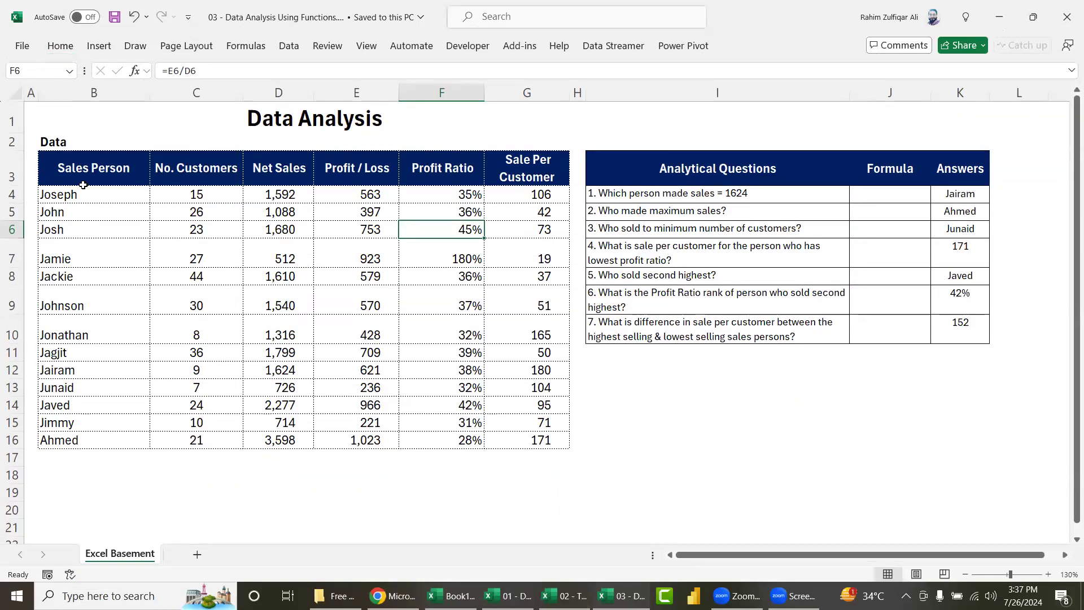
{"action": "left_click_drag", "start_coordinate": [85, 178], "coordinate": [110, 440]}
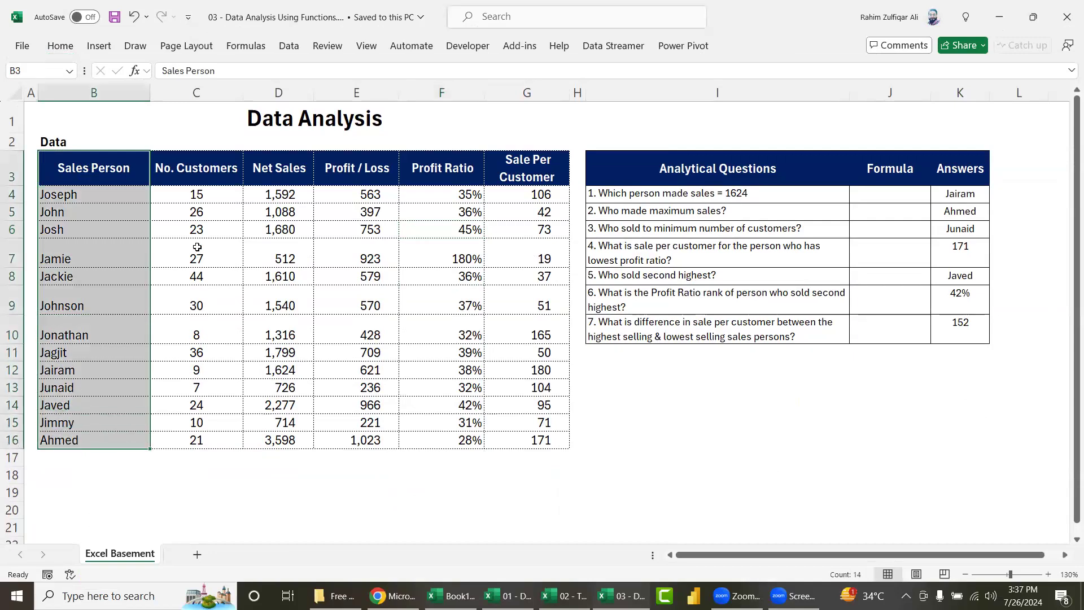
{"action": "left_click_drag", "start_coordinate": [200, 168], "coordinate": [198, 443]}
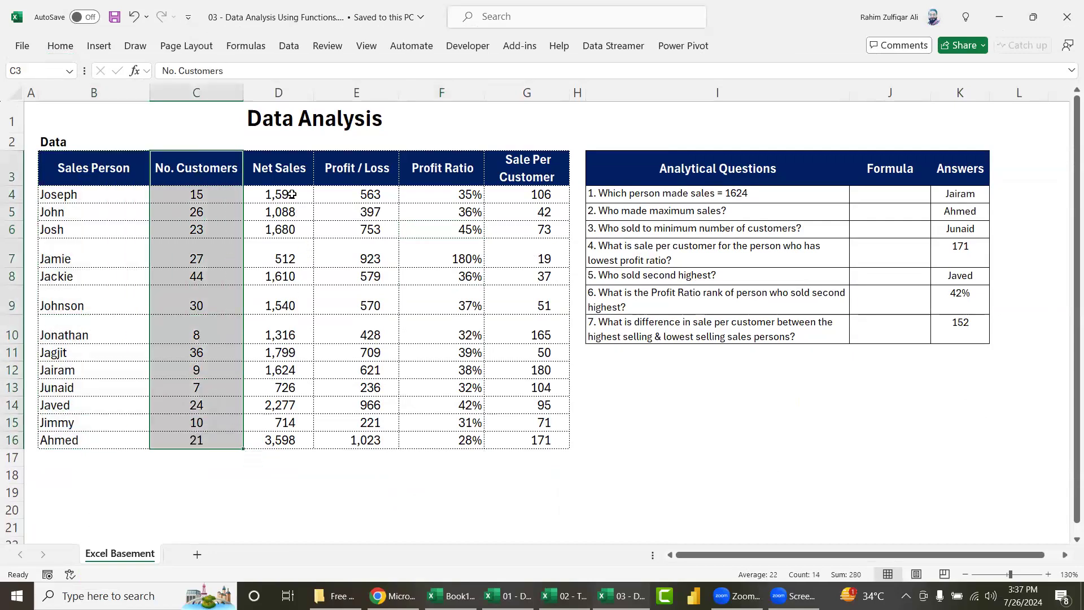
{"action": "left_click_drag", "start_coordinate": [280, 169], "coordinate": [294, 438]}
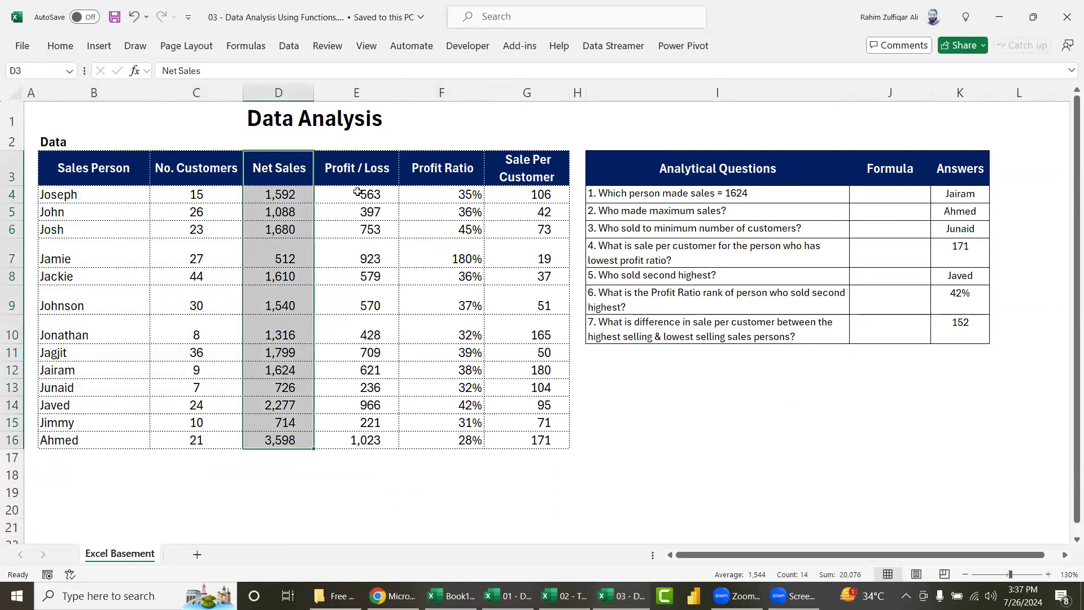
{"action": "left_click_drag", "start_coordinate": [357, 169], "coordinate": [364, 440]}
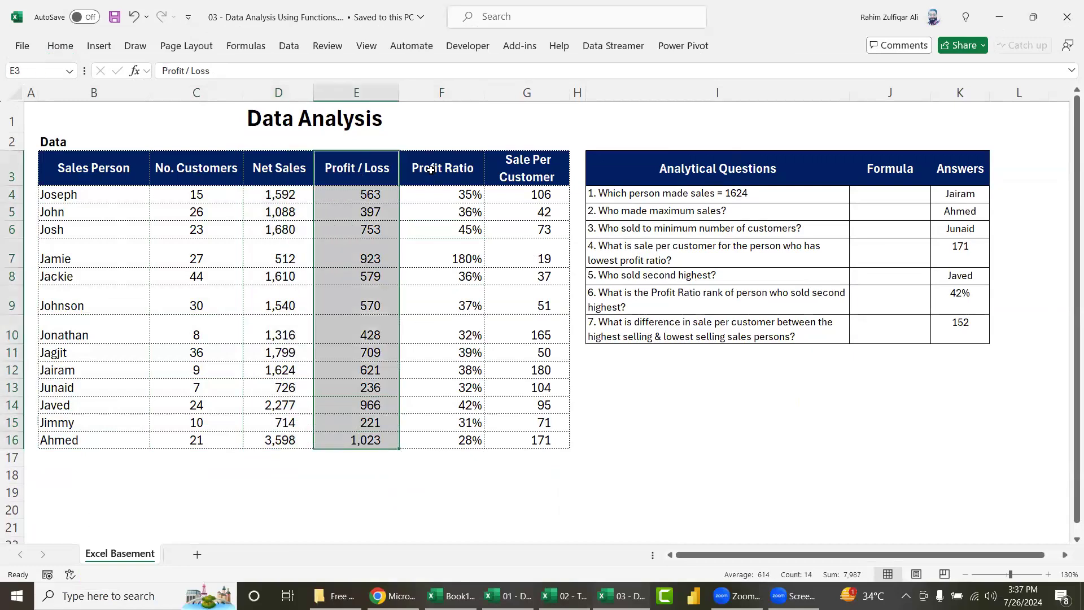
{"action": "left_click_drag", "start_coordinate": [430, 170], "coordinate": [429, 441]}
{"action": "left_click", "coordinate": [428, 415]}
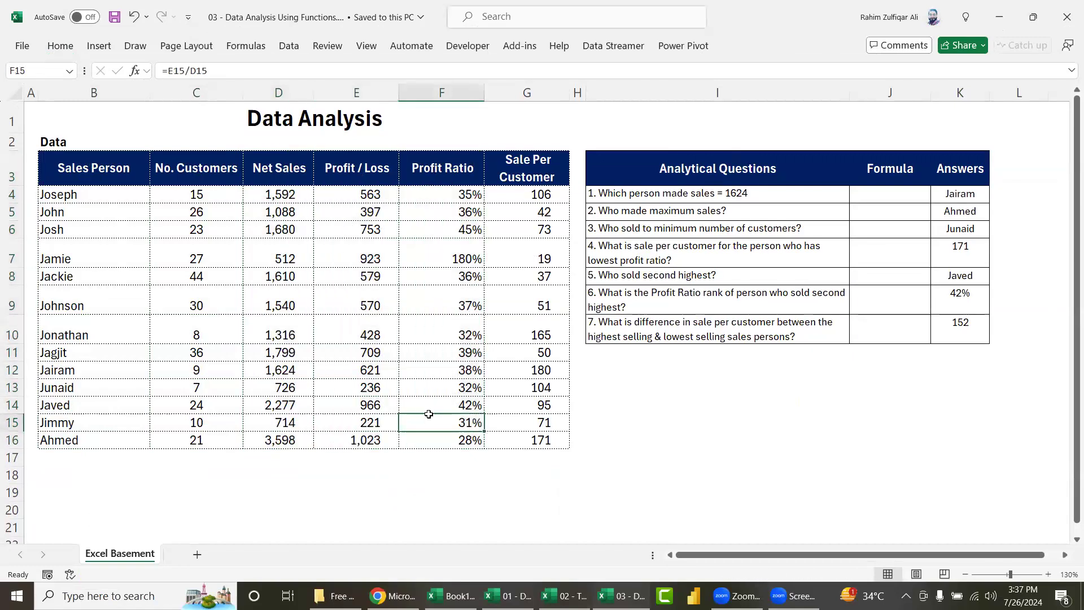
{"action": "left_click", "coordinate": [451, 206]}
{"action": "double_click", "coordinate": [450, 193]}
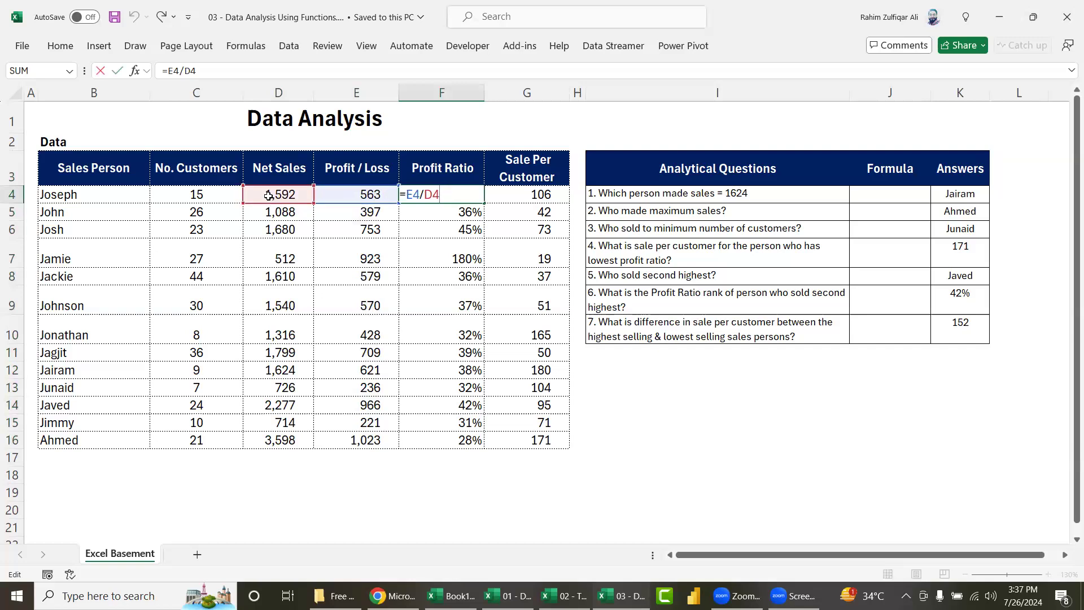
{"action": "key", "text": "ctrl+Return"}
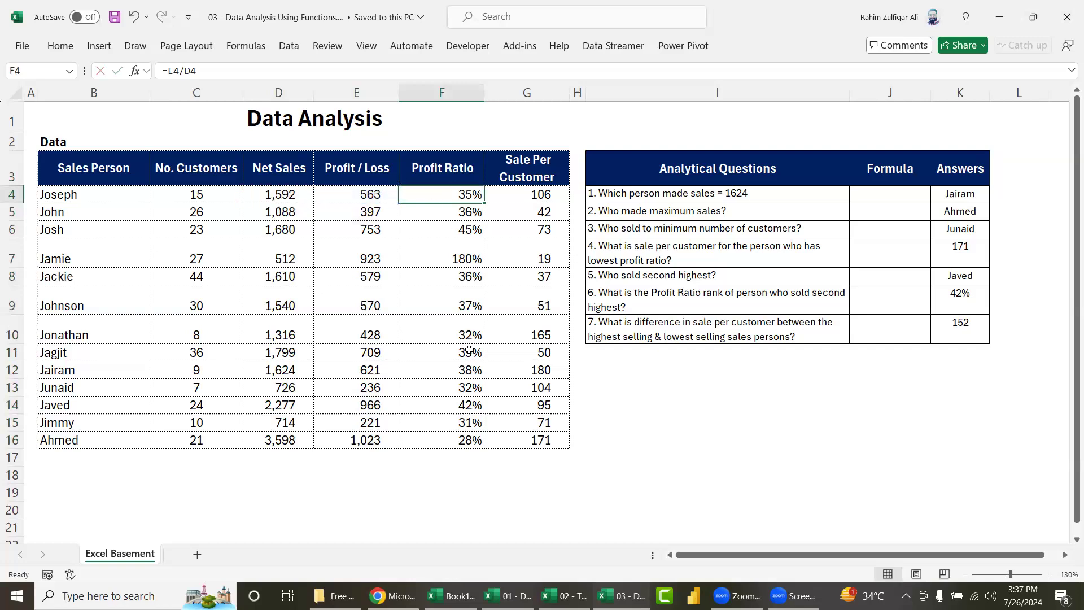
{"action": "double_click", "coordinate": [537, 191]}
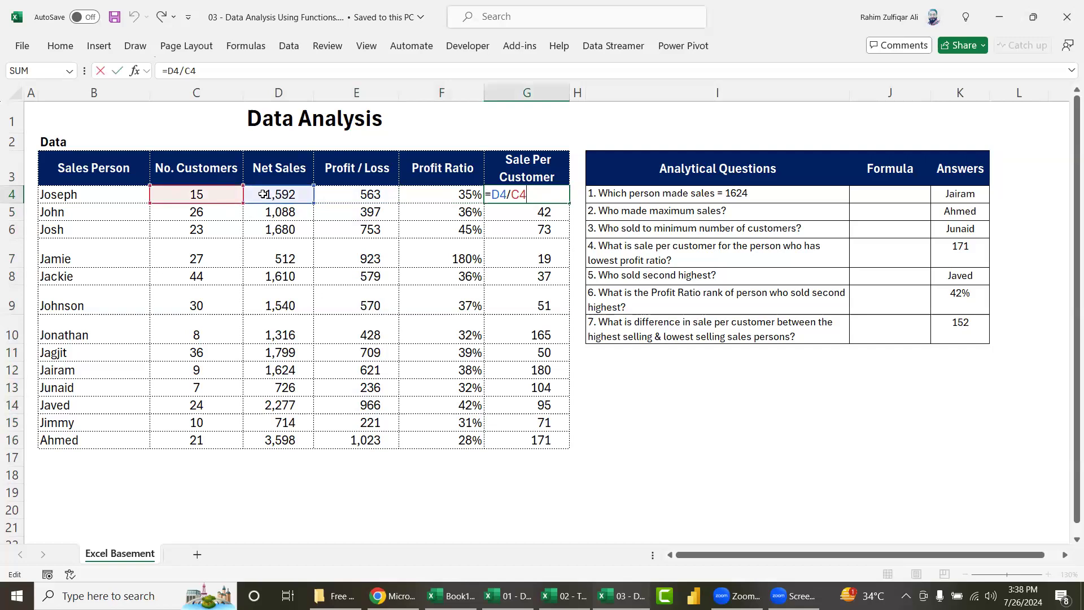
{"action": "key", "text": "ctrl+Return"}
{"action": "left_click_drag", "start_coordinate": [141, 181], "coordinate": [520, 442]}
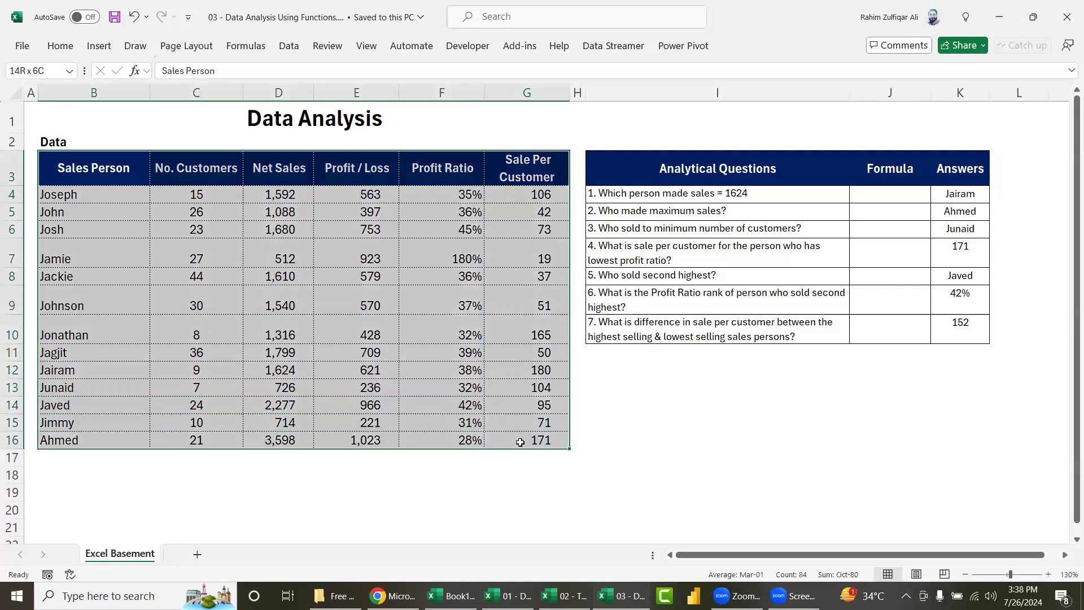
{"action": "left_click", "coordinate": [477, 334]}
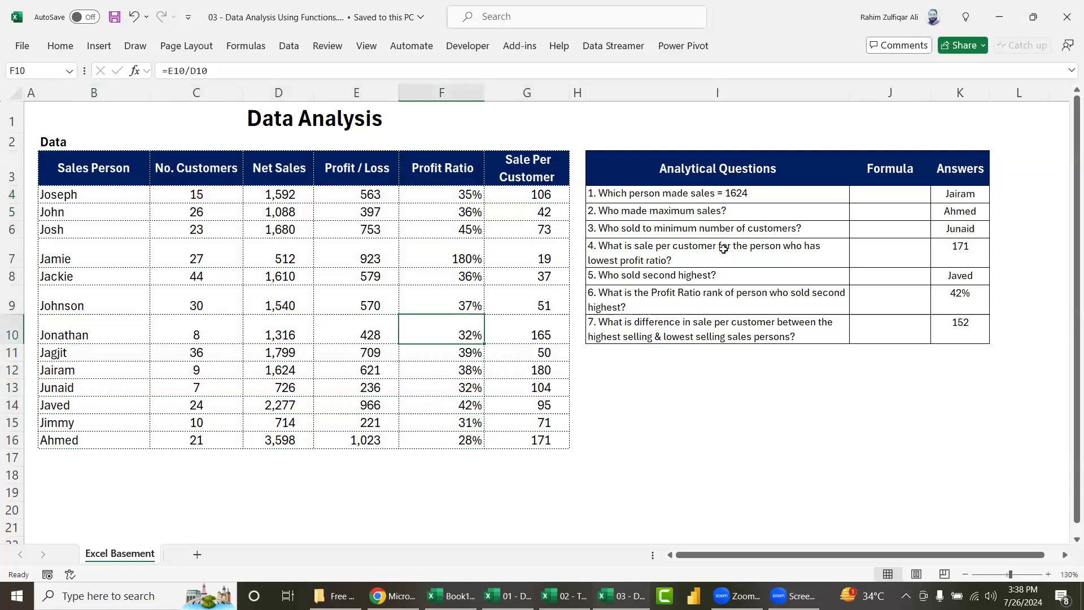
{"action": "left_click_drag", "start_coordinate": [700, 191], "coordinate": [700, 329]}
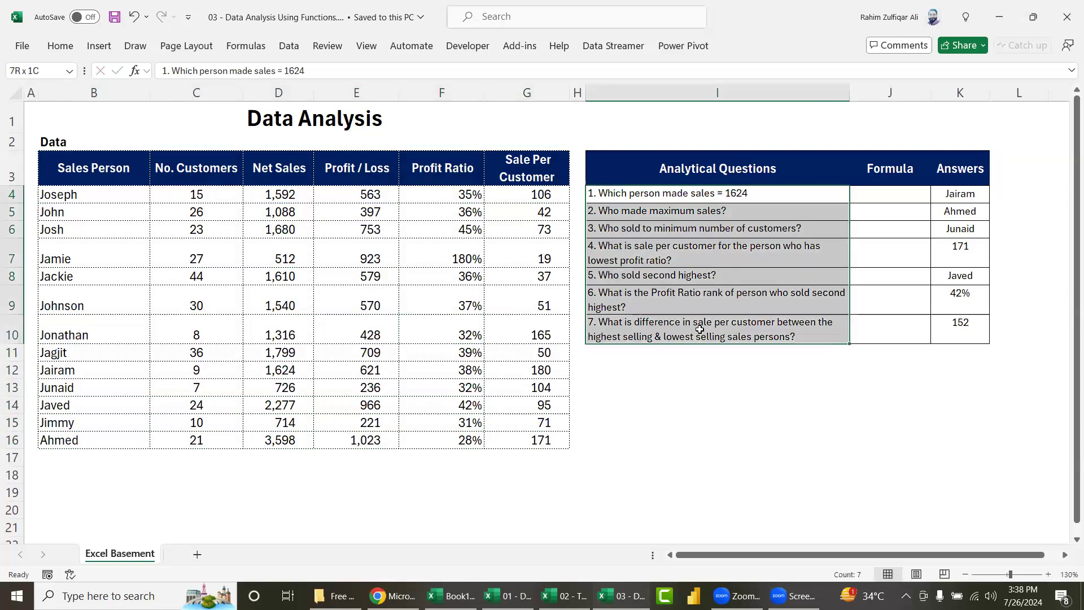
{"action": "left_click", "coordinate": [693, 274]}
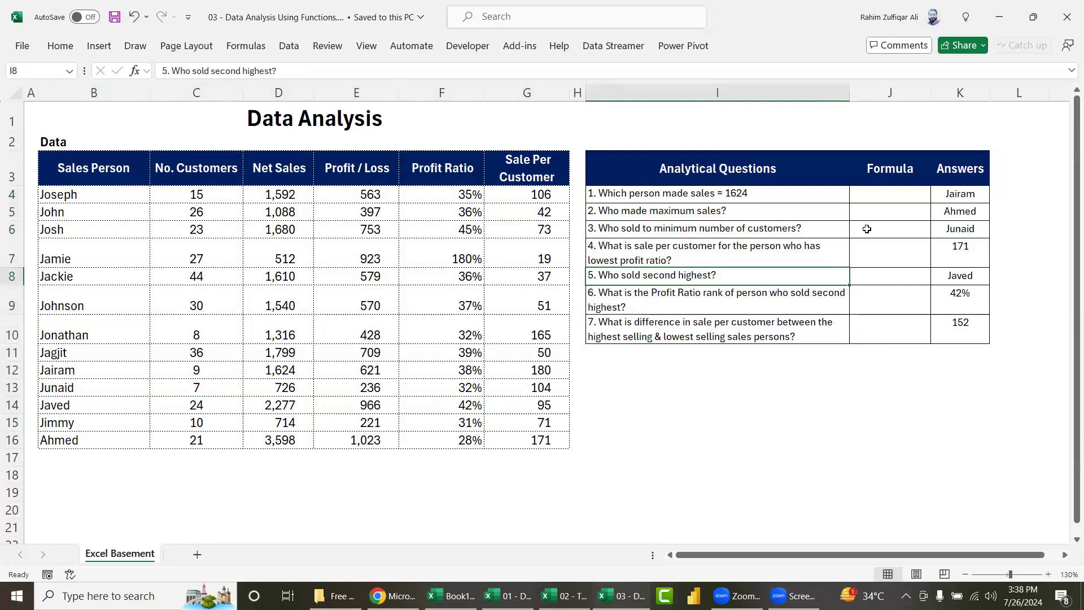
{"action": "left_click_drag", "start_coordinate": [969, 196], "coordinate": [960, 331]}
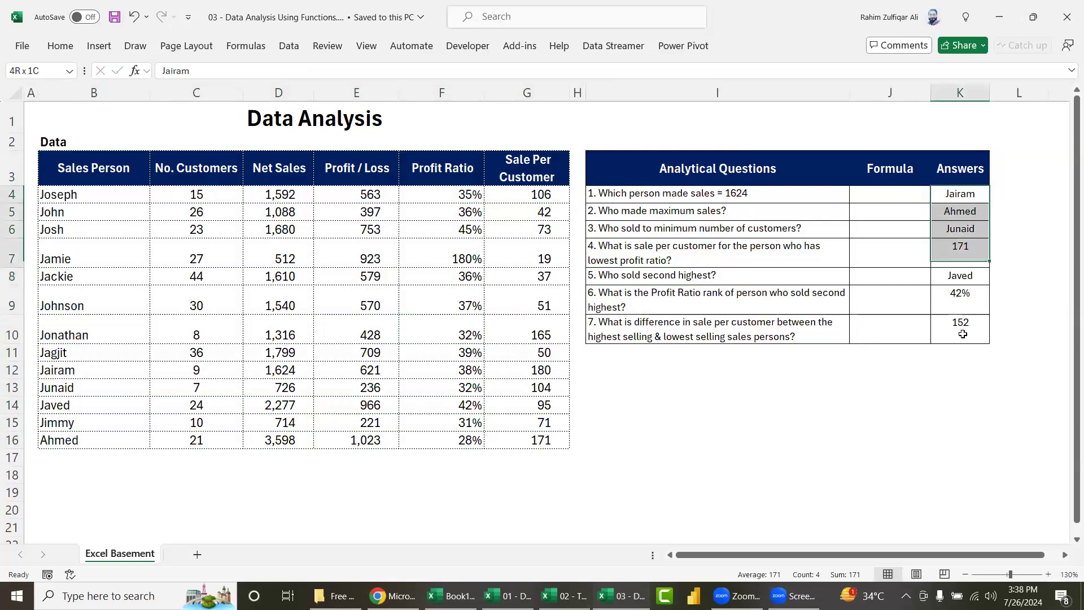
{"action": "left_click_drag", "start_coordinate": [884, 195], "coordinate": [889, 333]}
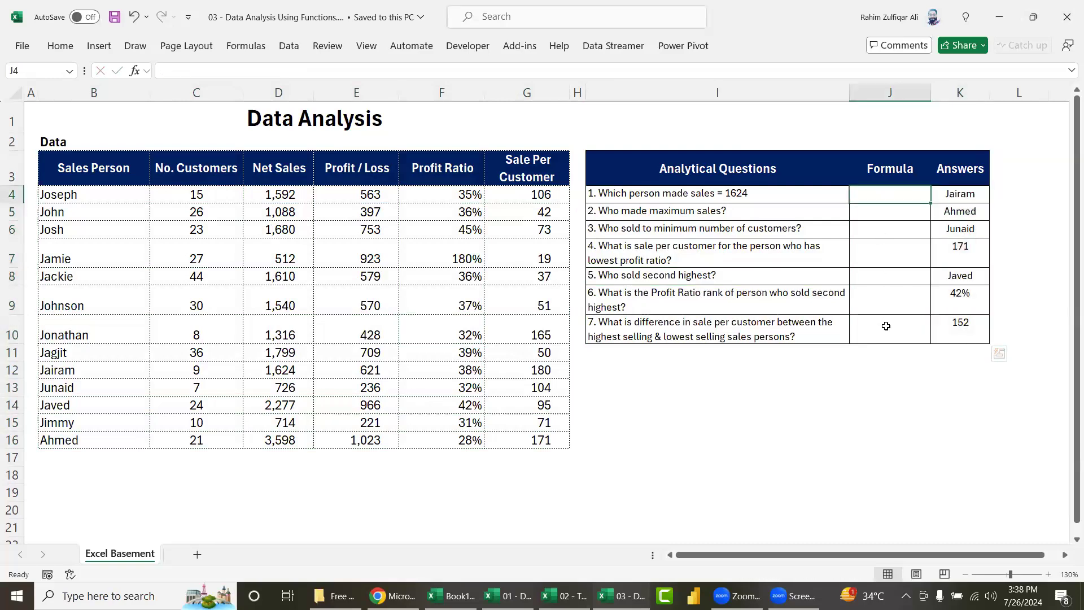
{"action": "left_click_drag", "start_coordinate": [957, 197], "coordinate": [955, 318]}
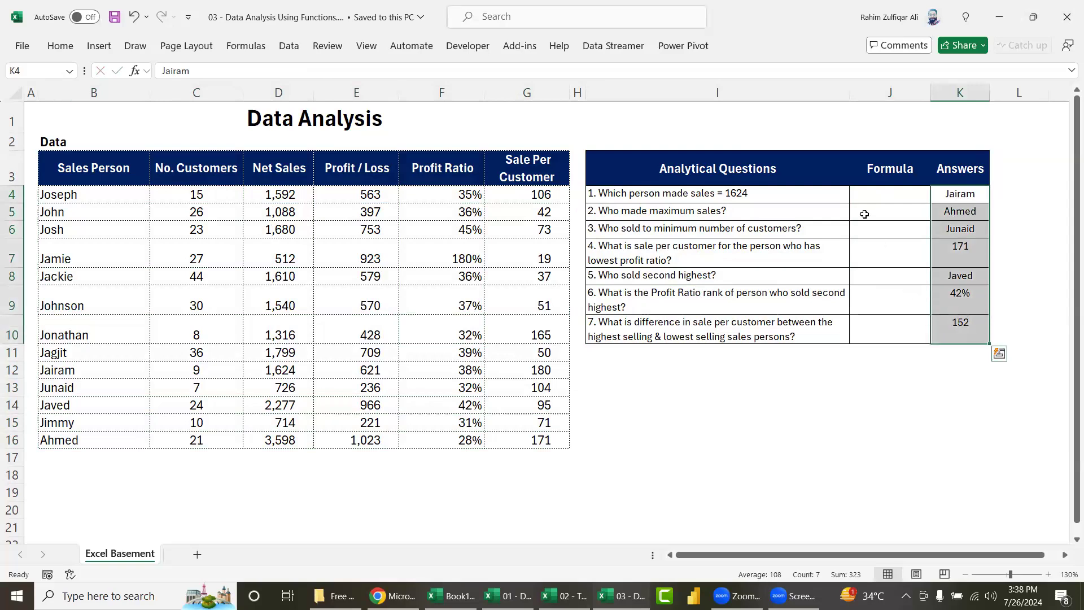
{"action": "key", "text": "Left"}
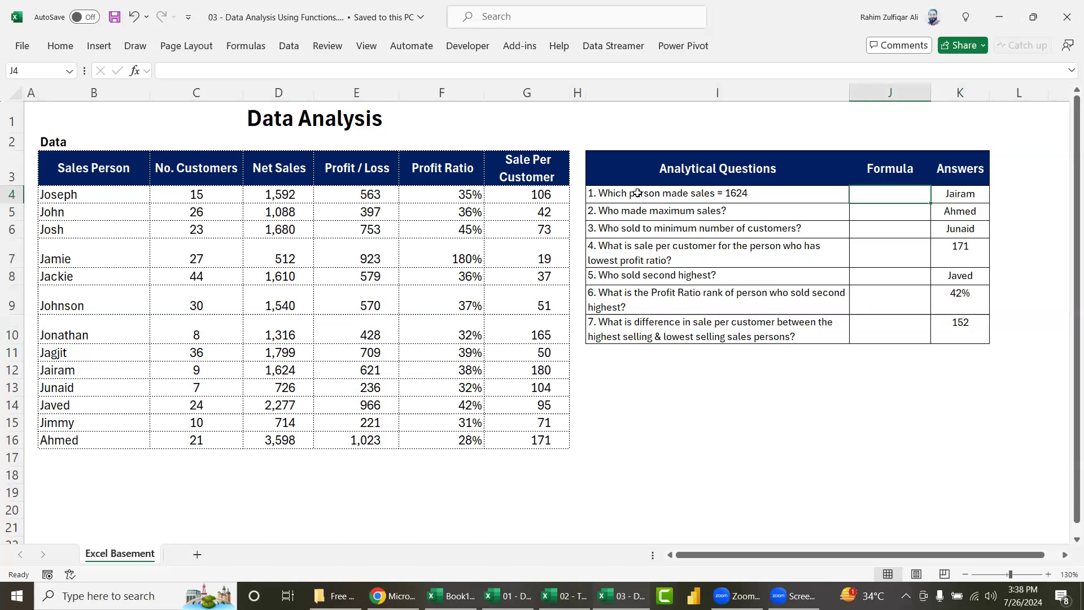
{"action": "left_click", "coordinate": [683, 198]}
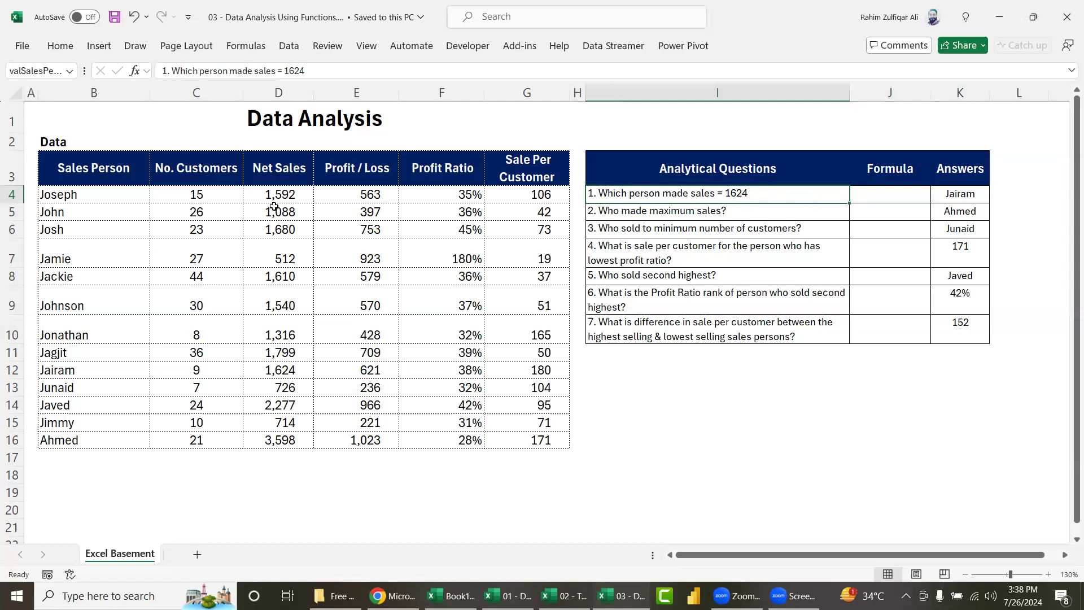
{"action": "left_click", "coordinate": [274, 182]}
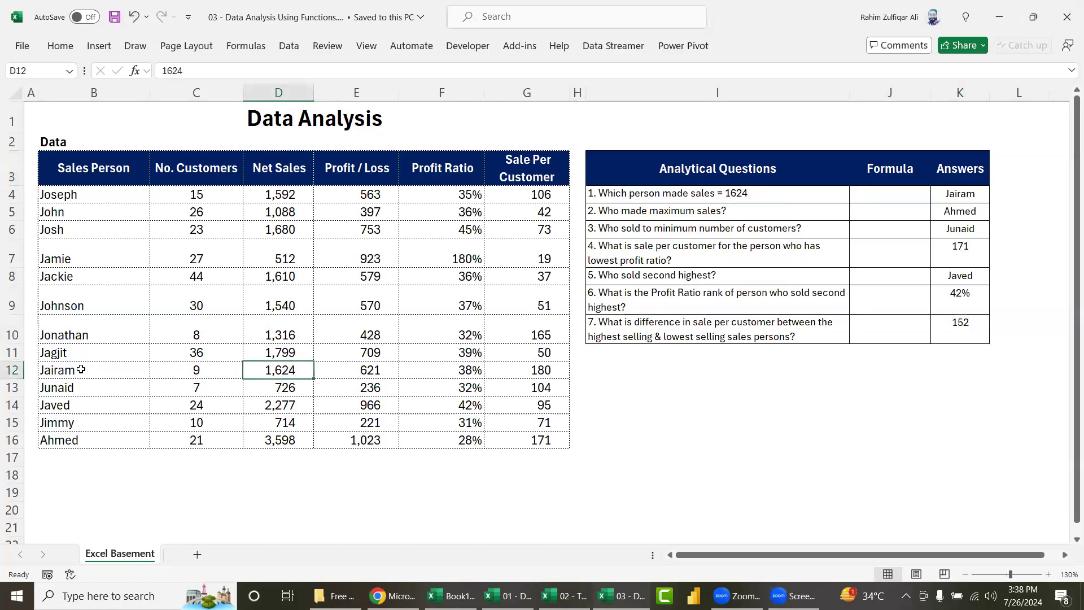
Step: Fill the salesperson's name in B12 and the 1,624 Net Sales in D12 yellow
{"action": "left_click", "coordinate": [157, 365]}
{"action": "left_click", "coordinate": [266, 370], "text": "ctrl"}
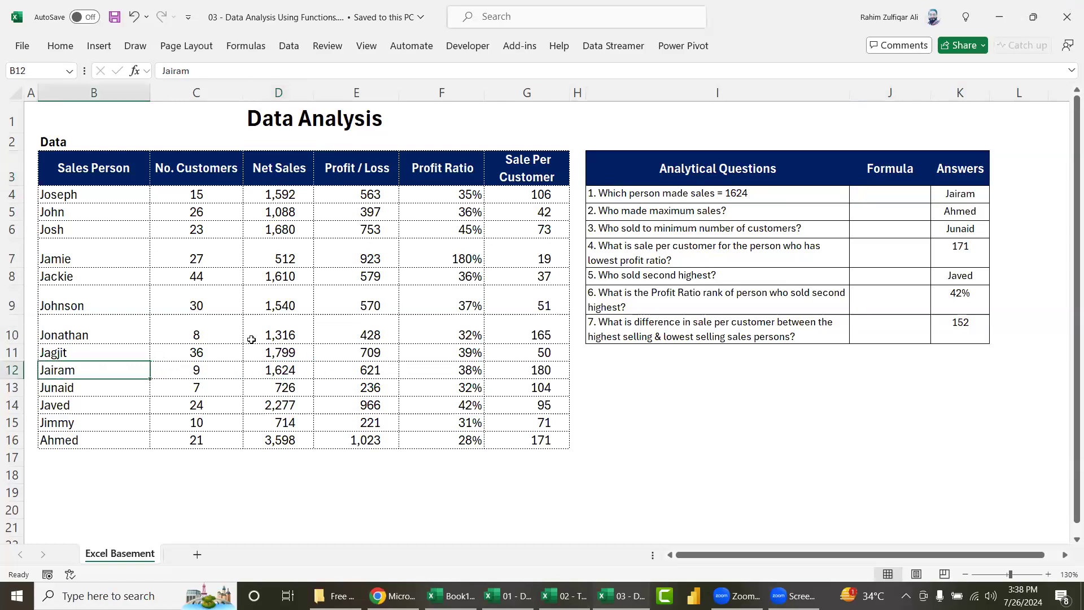
{"action": "left_click", "coordinate": [60, 46]}
{"action": "left_click", "coordinate": [134, 96]}
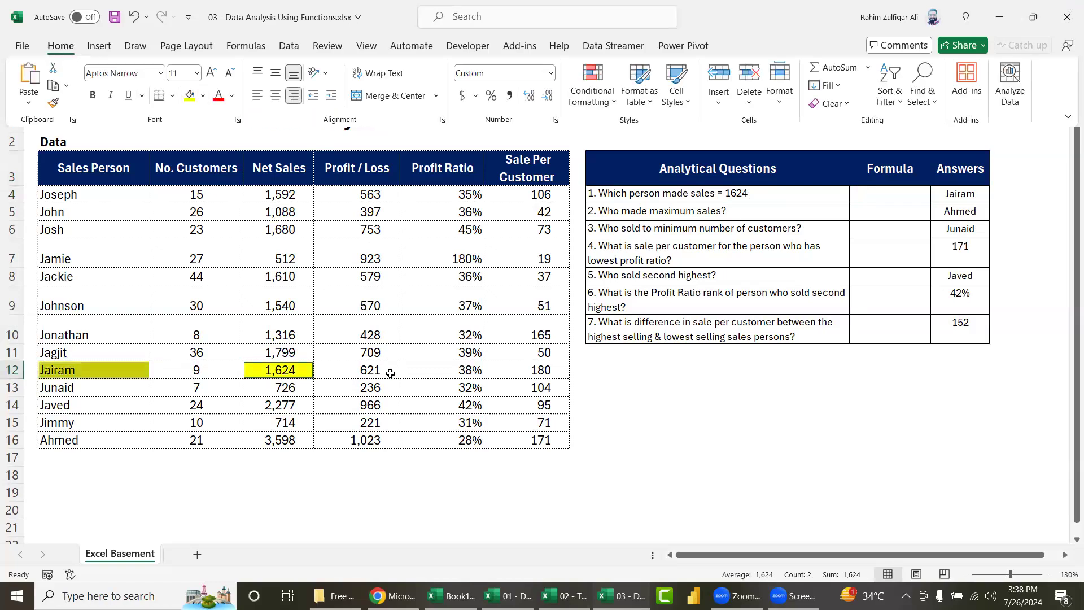
Step: Make the salesperson's name in B12 bold
{"action": "left_click", "coordinate": [300, 375]}
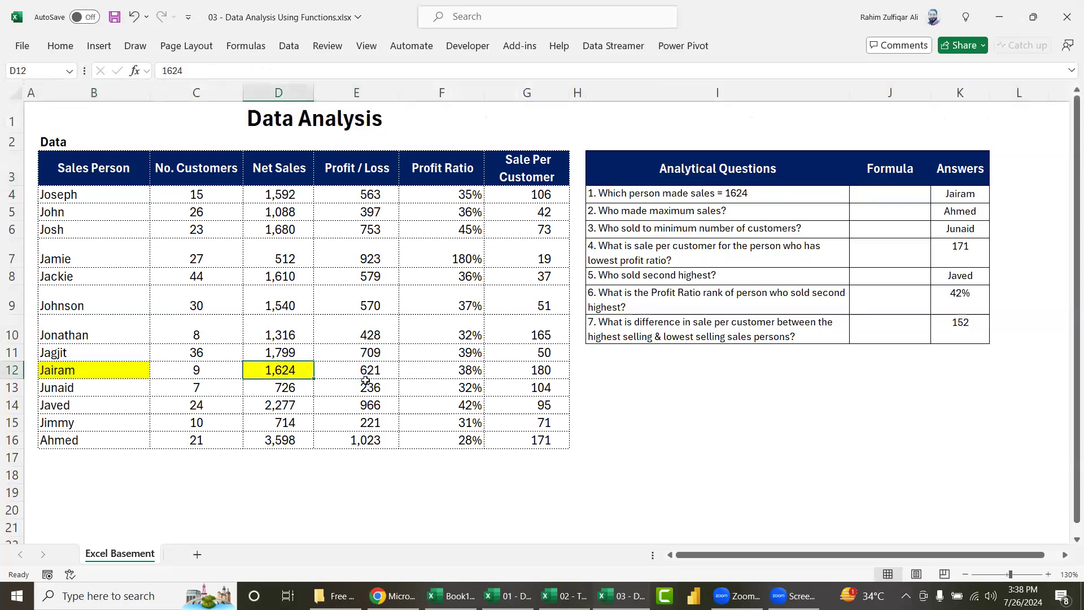
{"action": "left_click", "coordinate": [133, 369]}
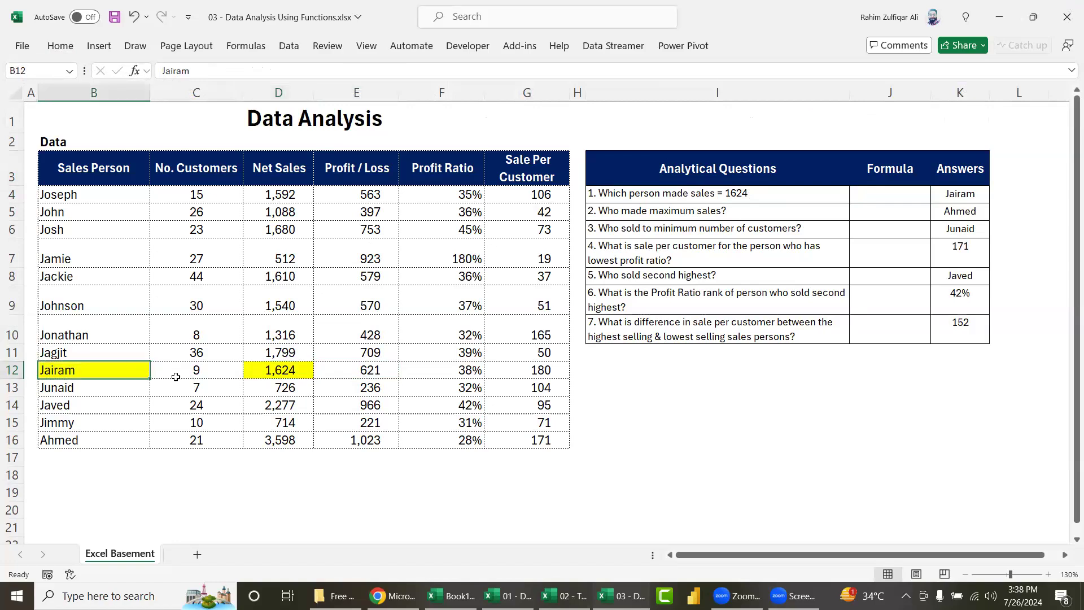
{"action": "key", "text": "ctrl+b"}
{"action": "key", "text": "Right"}
{"action": "key", "text": "Right"}
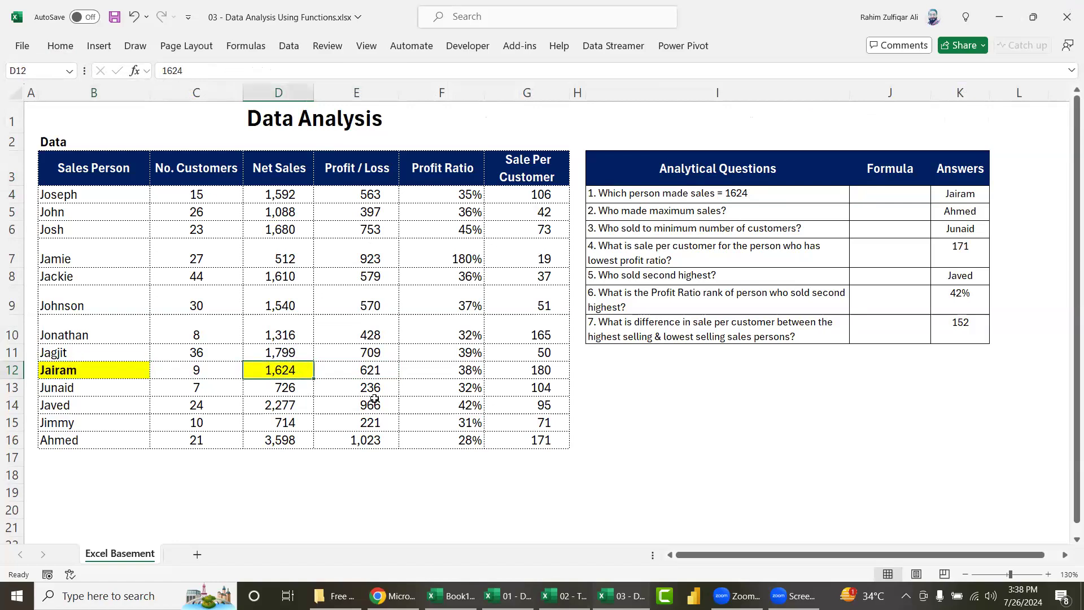
{"action": "left_click", "coordinate": [678, 378]}
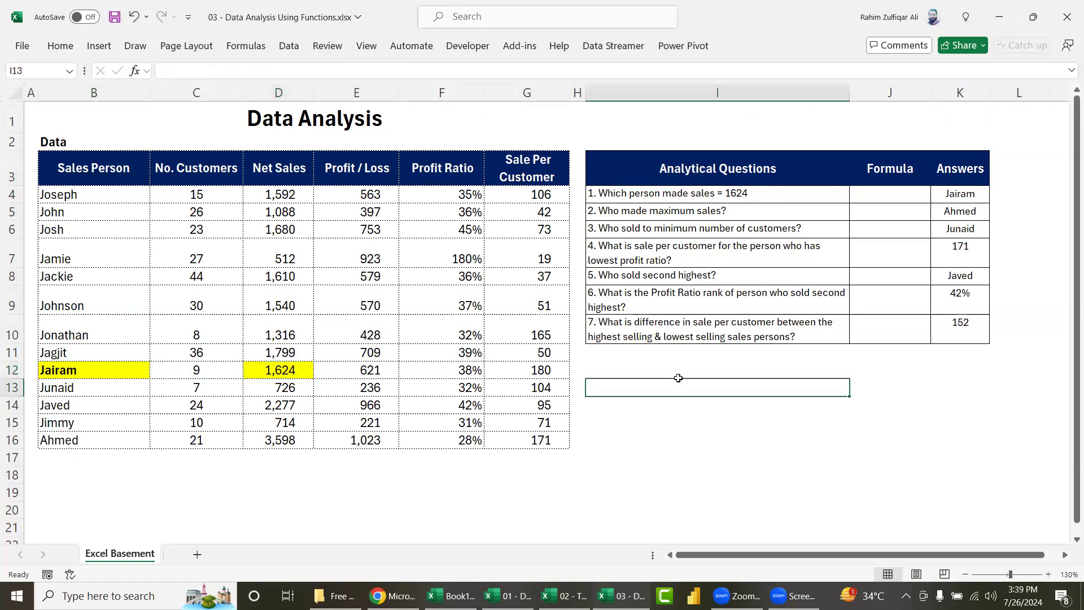
{"action": "left_click", "coordinate": [682, 367]}
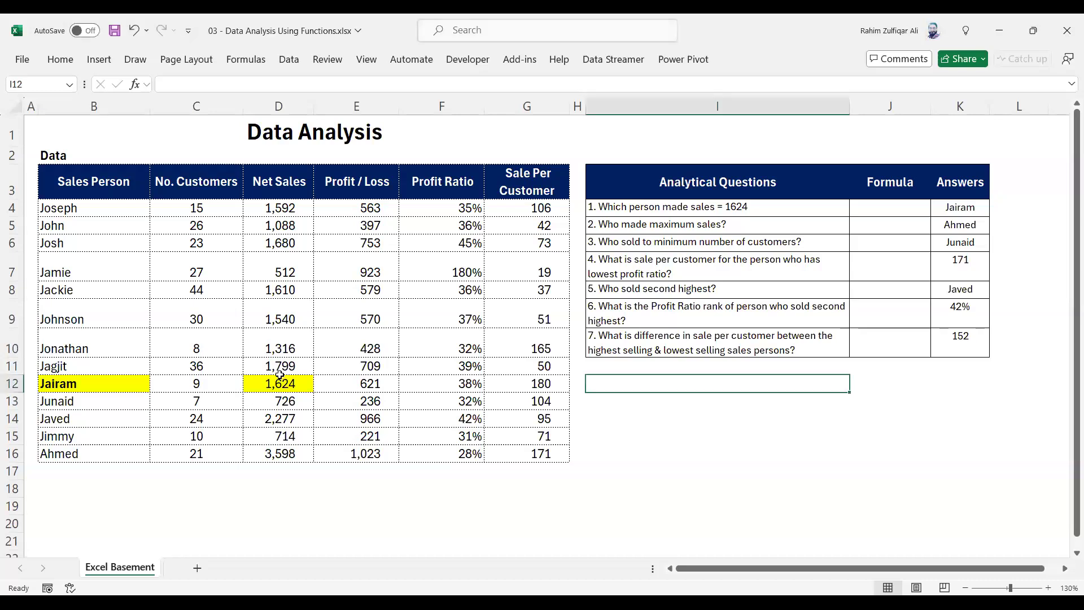
{"action": "left_click", "coordinate": [878, 211]}
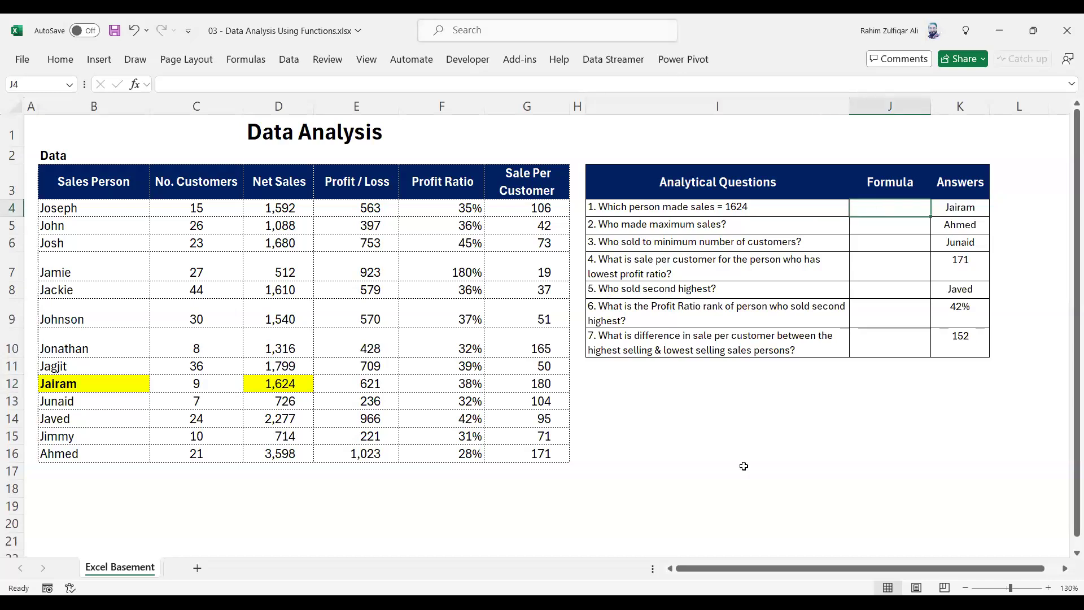
Step: Add the note 'XLOOKUP | Excel 365' below the questions table
{"action": "left_click", "coordinate": [631, 396]}
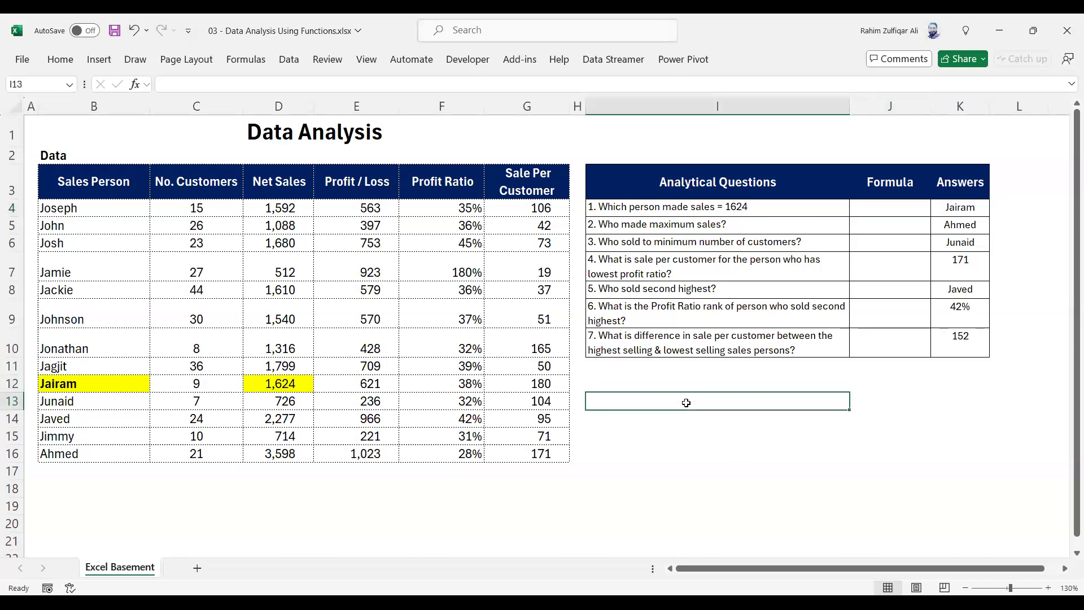
{"action": "type", "text": "XLOOKUP"}
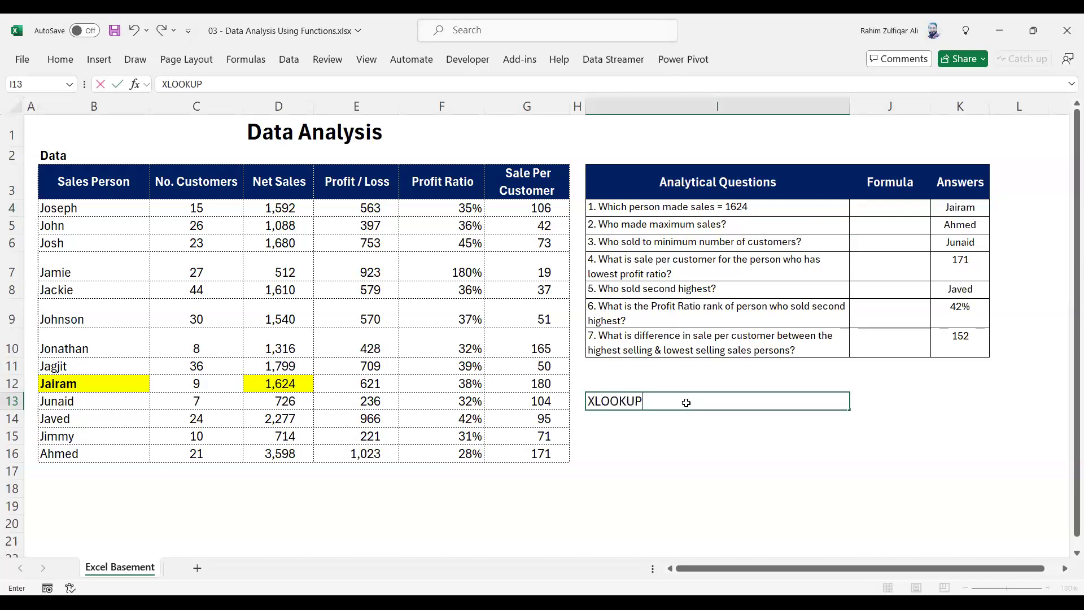
{"action": "key", "text": "ctrl+Return"}
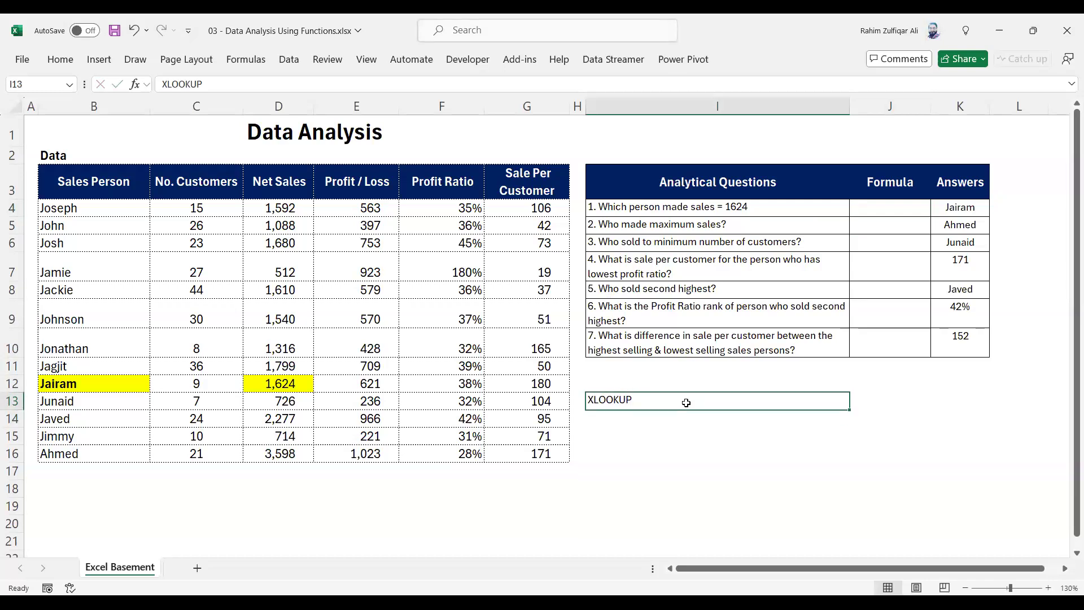
{"action": "double_click", "coordinate": [686, 403]}
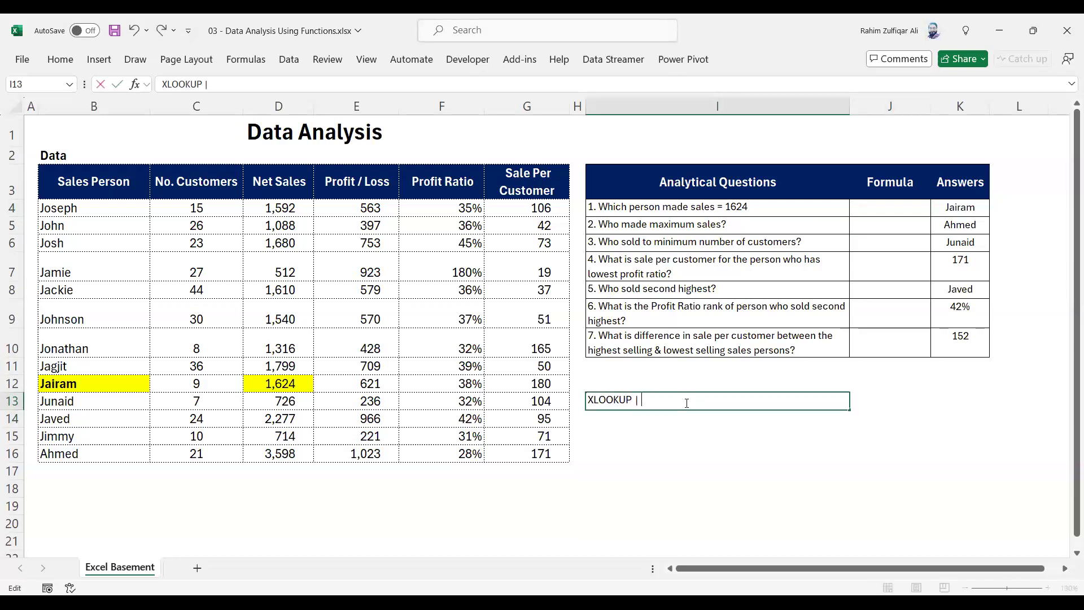
{"action": "type", "text": "Excel"}
{"action": "type", "text": " 365"}
{"action": "key", "text": "Return"}
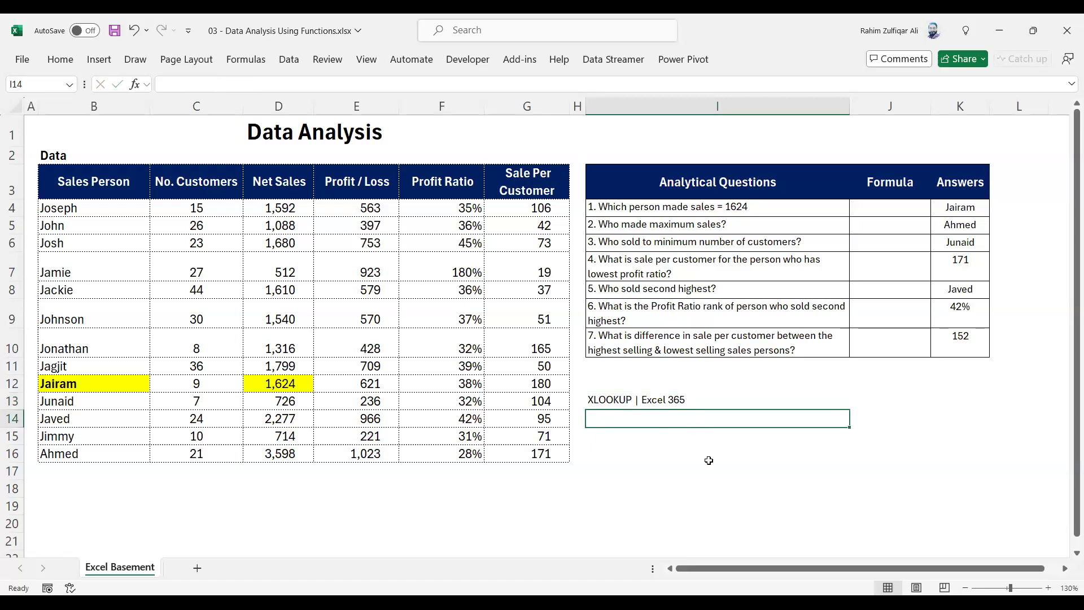
Step: Enter 'Analytical Questions' in I14 and a bold 'What is given? What is required?' in I15
{"action": "type", "text": "Anal"}
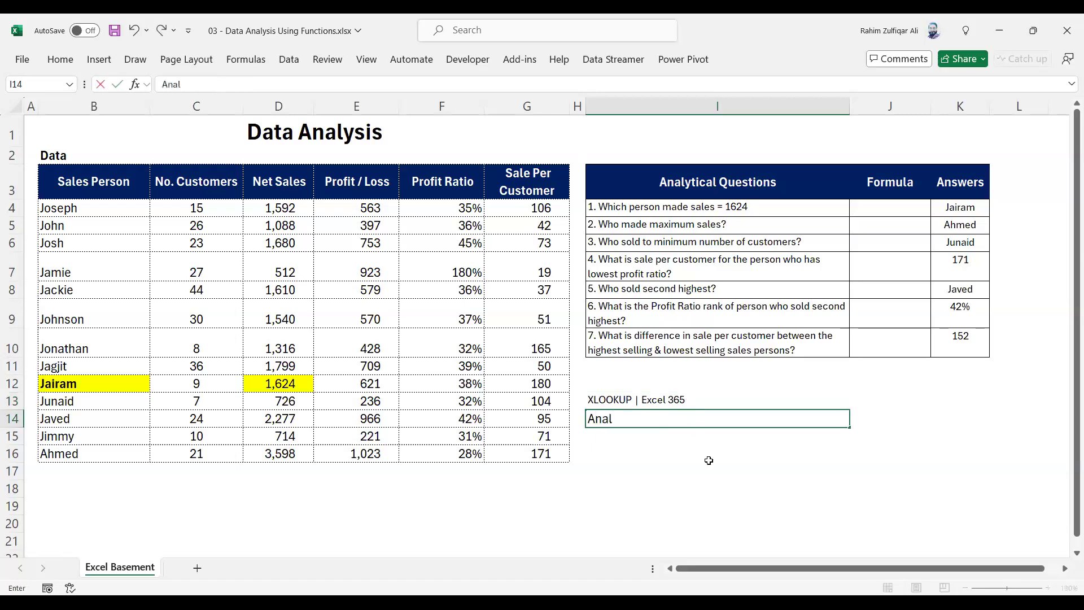
{"action": "type", "text": "ytical Questions"}
{"action": "key", "text": "Return"}
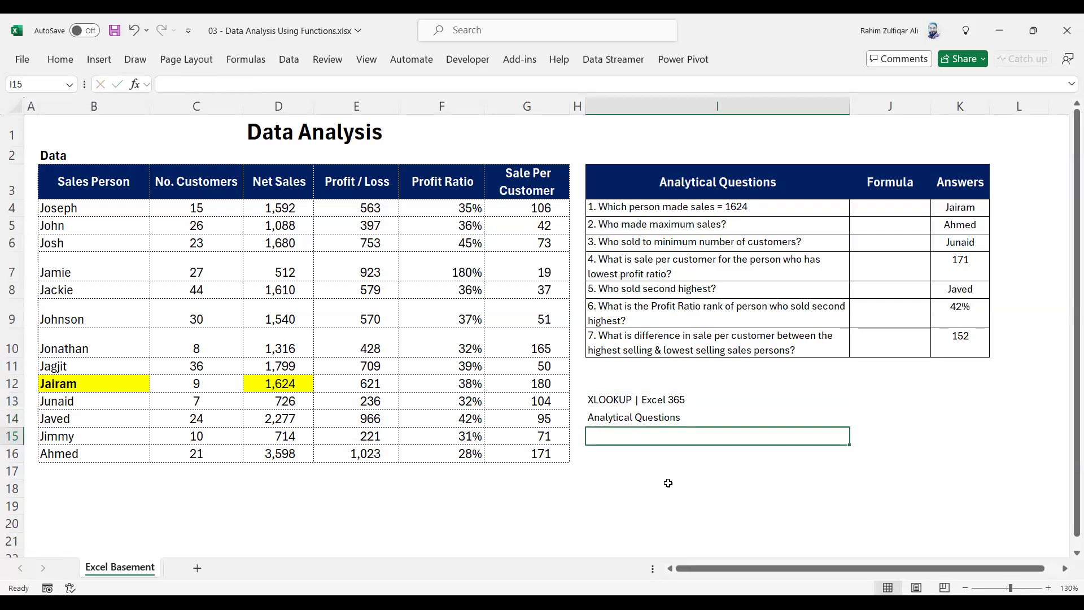
{"action": "type", "text": "What is given?"}
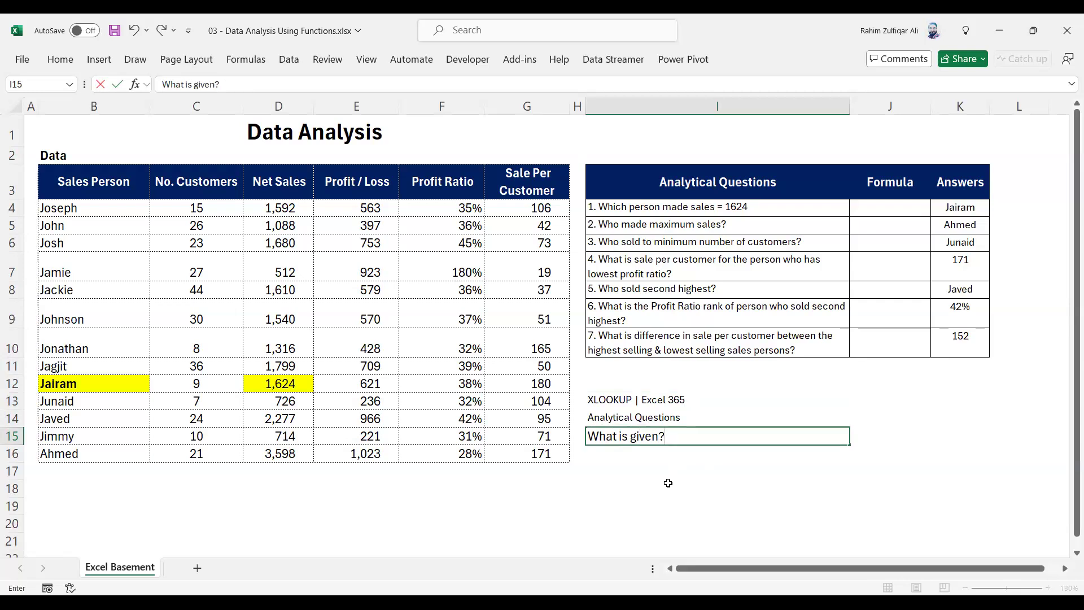
{"action": "type", "text": " What is required?"}
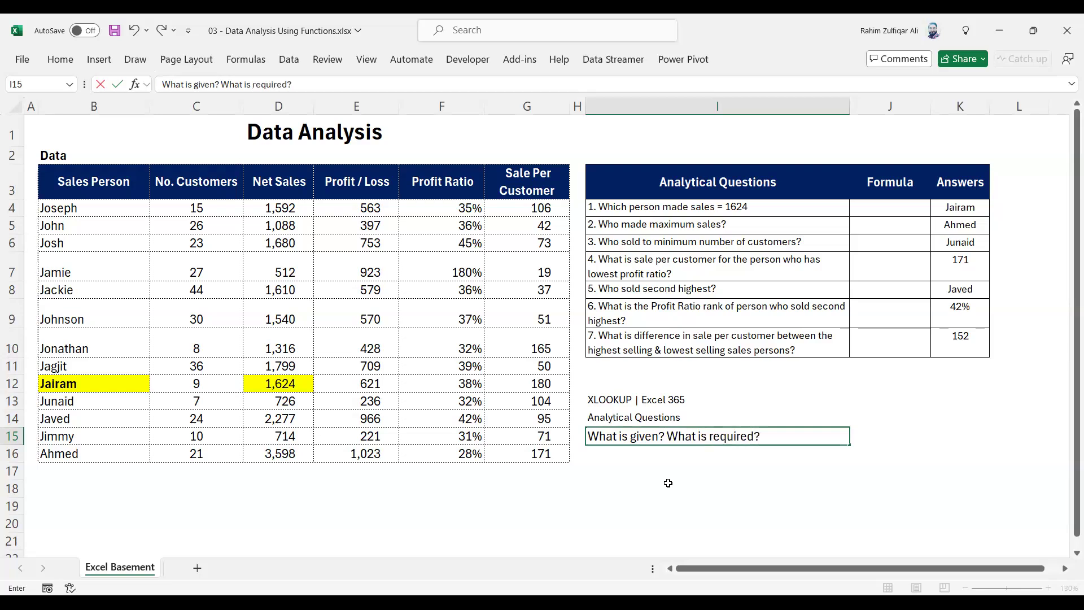
{"action": "key", "text": "Return"}
{"action": "key", "text": "Up"}
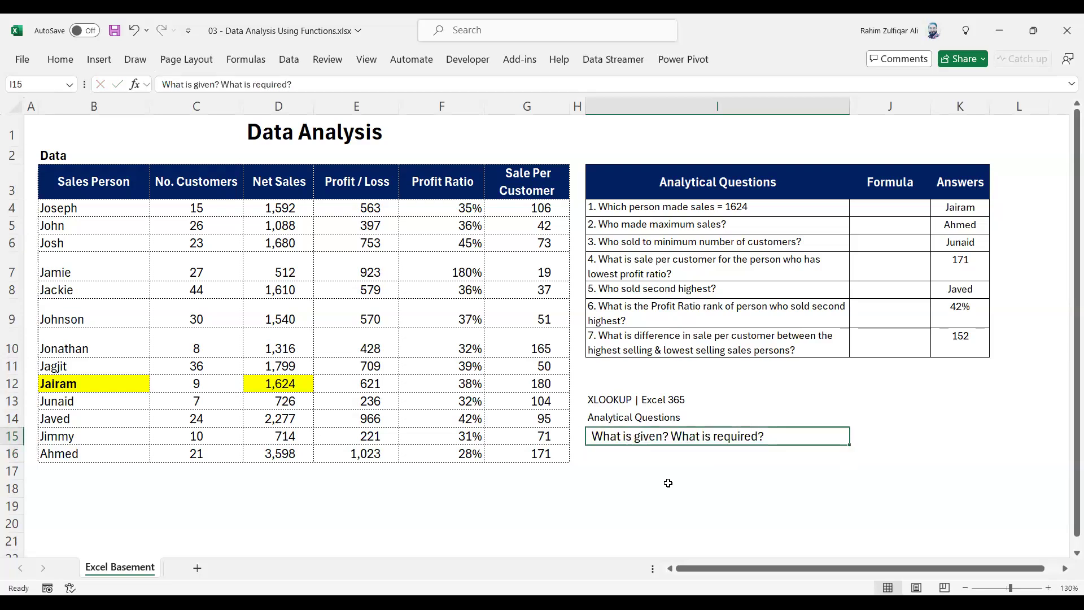
{"action": "key", "text": "ctrl+b"}
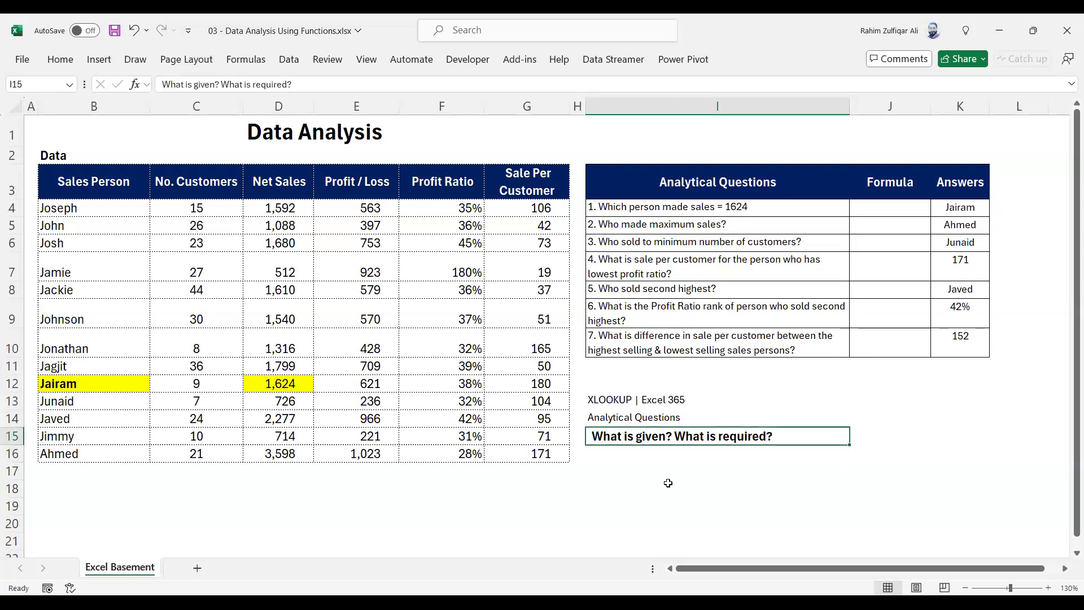
{"action": "key", "text": "Up"}
{"action": "key", "text": "Up"}
{"action": "key", "text": "Up"}
{"action": "key", "text": "Up"}
{"action": "key", "text": "Up"}
{"action": "key", "text": "Up"}
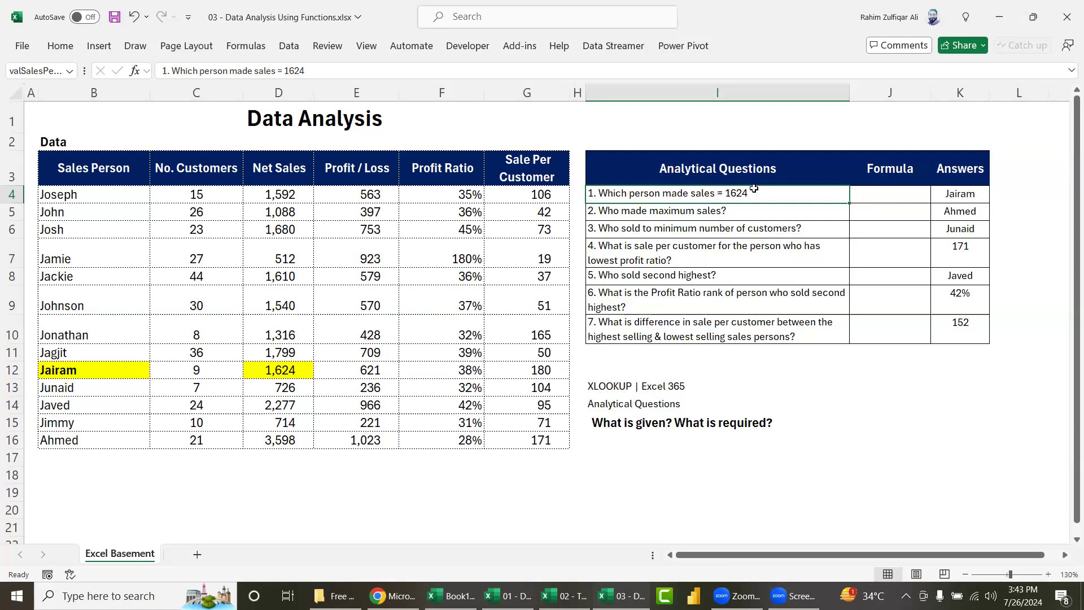
{"action": "key", "text": "Left"}
{"action": "key", "text": "Left"}
{"action": "key", "text": "Left"}
{"action": "key", "text": "Down"}
{"action": "key", "text": "Down"}
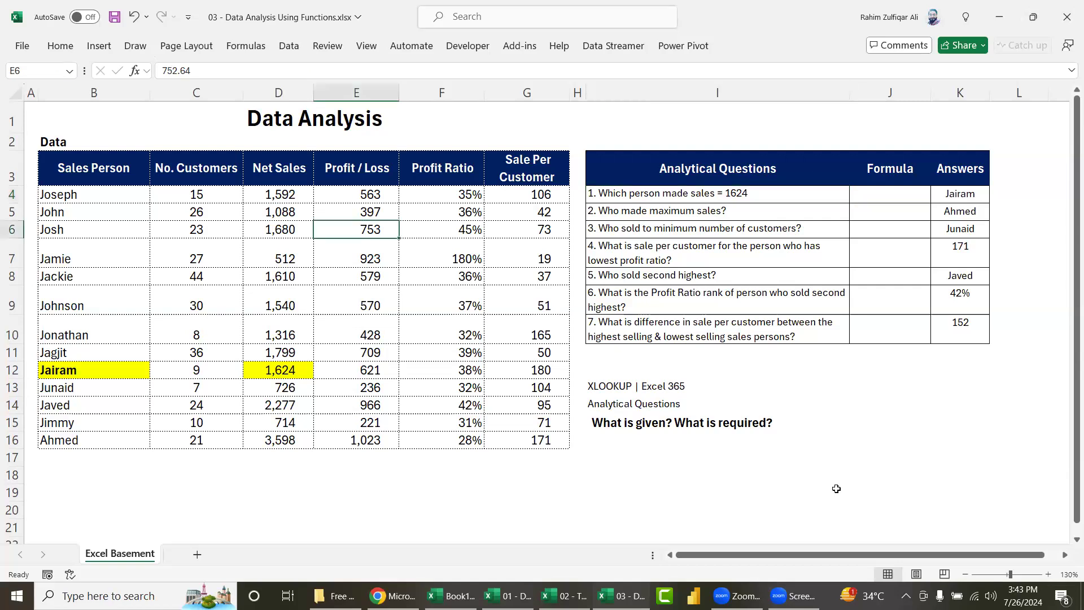
{"action": "key", "text": "Right"}
{"action": "key", "text": "Right"}
{"action": "key", "text": "Right"}
{"action": "key", "text": "Up"}
{"action": "key", "text": "Up"}
{"action": "type", "text": "=XLOOKUP("}
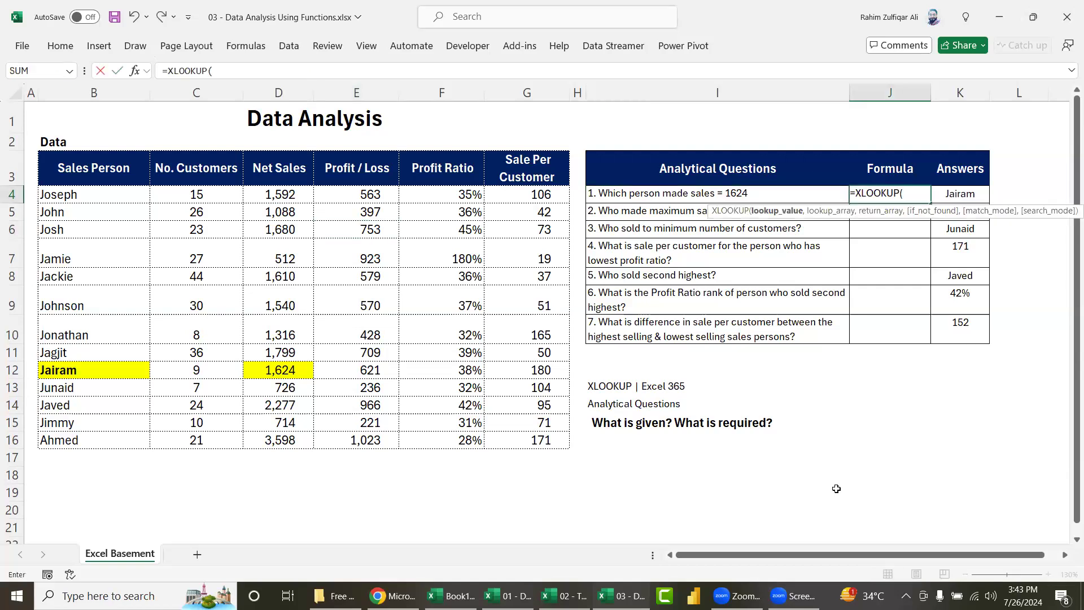
{"action": "key", "text": "Left"}
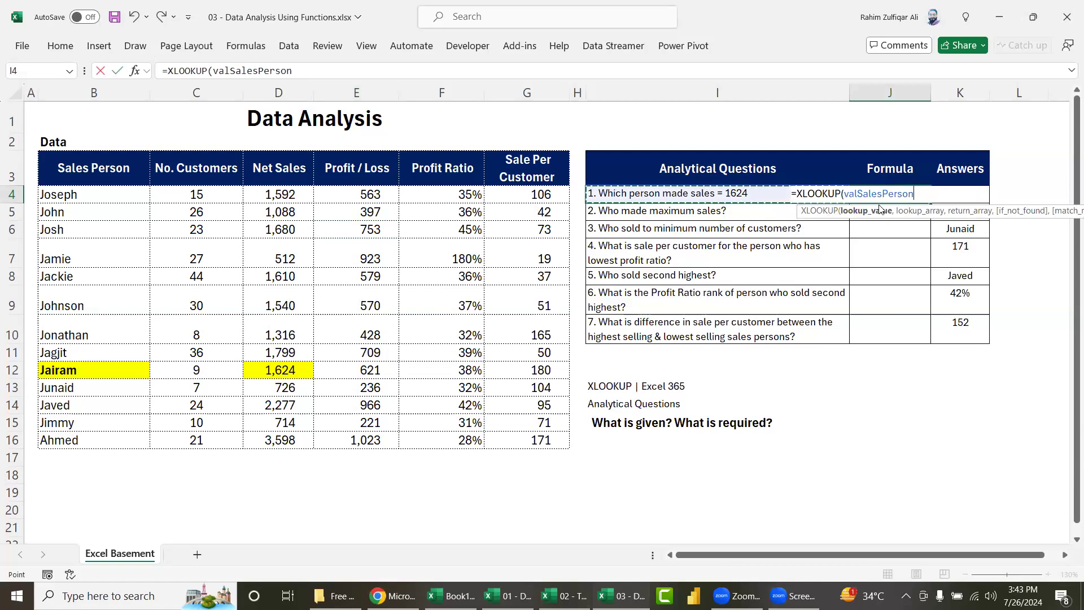
{"action": "key", "text": "Escape"}
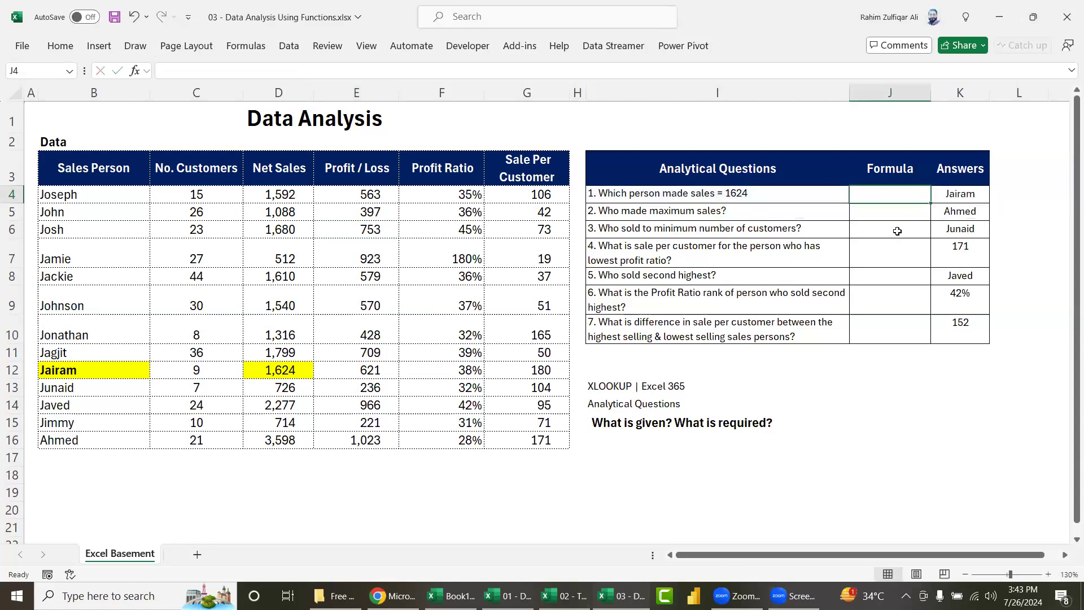
{"action": "type", "text": "=xl"}
{"action": "key", "text": "Tab"}
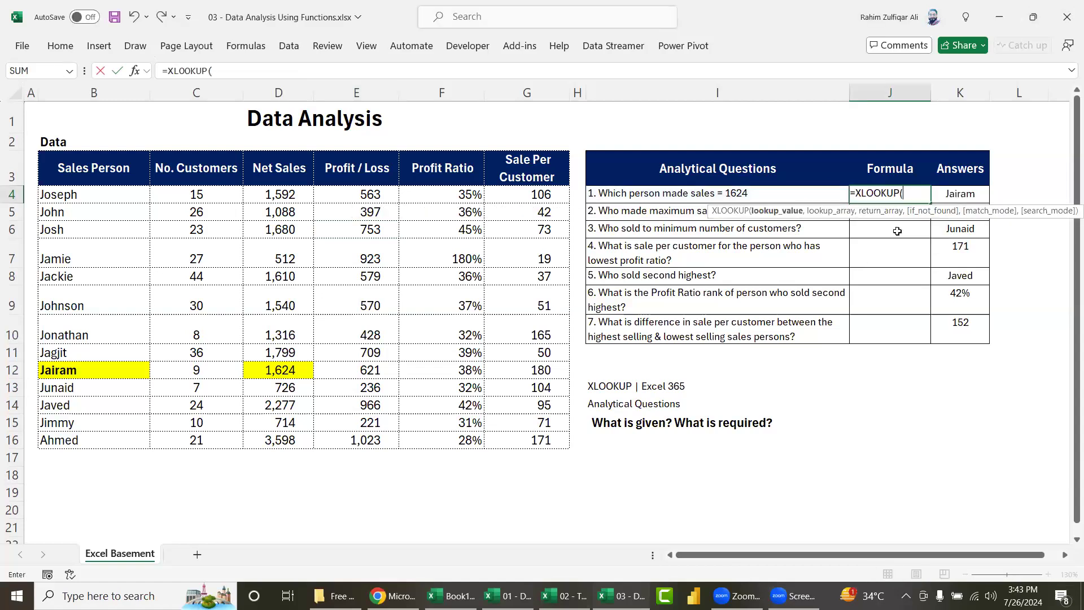
{"action": "key", "text": "Left"}
{"action": "key", "text": "Left"}
{"action": "key", "text": "Left"}
{"action": "key", "text": "Left"}
{"action": "key", "text": "Left"}
{"action": "key", "text": "Left"}
{"action": "key", "text": "ctrl+shift+Down"}
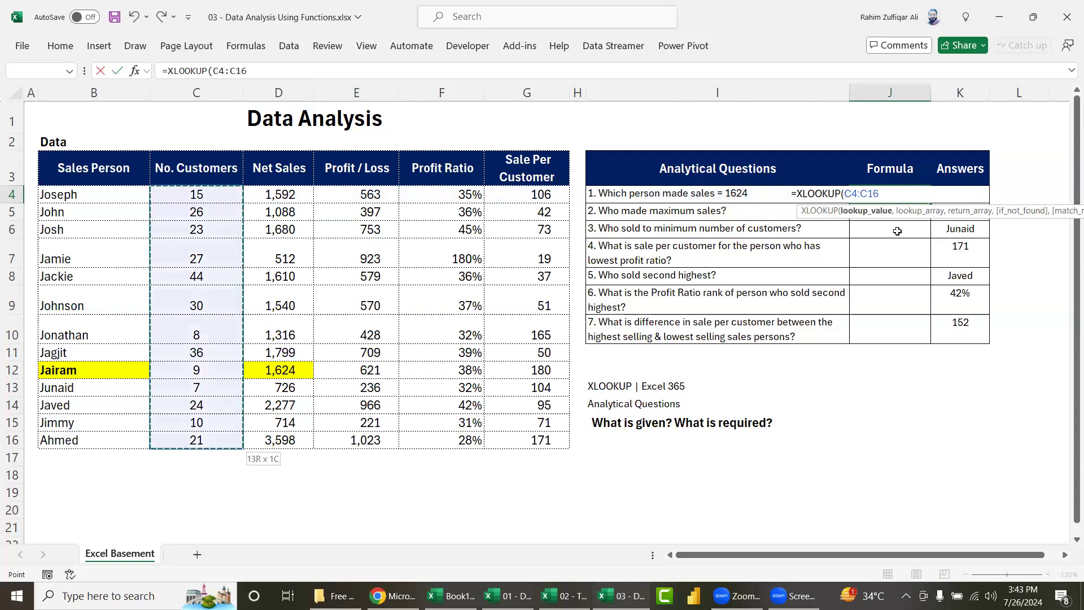
{"action": "type", "text": ","}
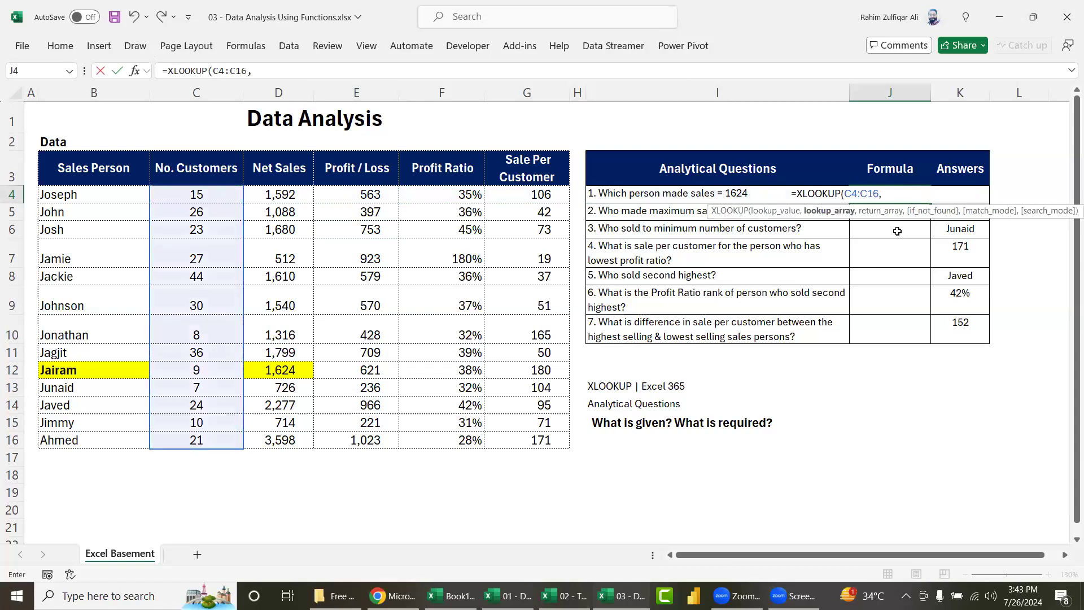
{"action": "key", "text": "Left"}
{"action": "key", "text": "Left"}
{"action": "key", "text": "Left"}
{"action": "key", "text": "Right"}
{"action": "key", "text": "Right"}
{"action": "key", "text": "Right"}
{"action": "key", "text": "ctrl+shift+Down"}
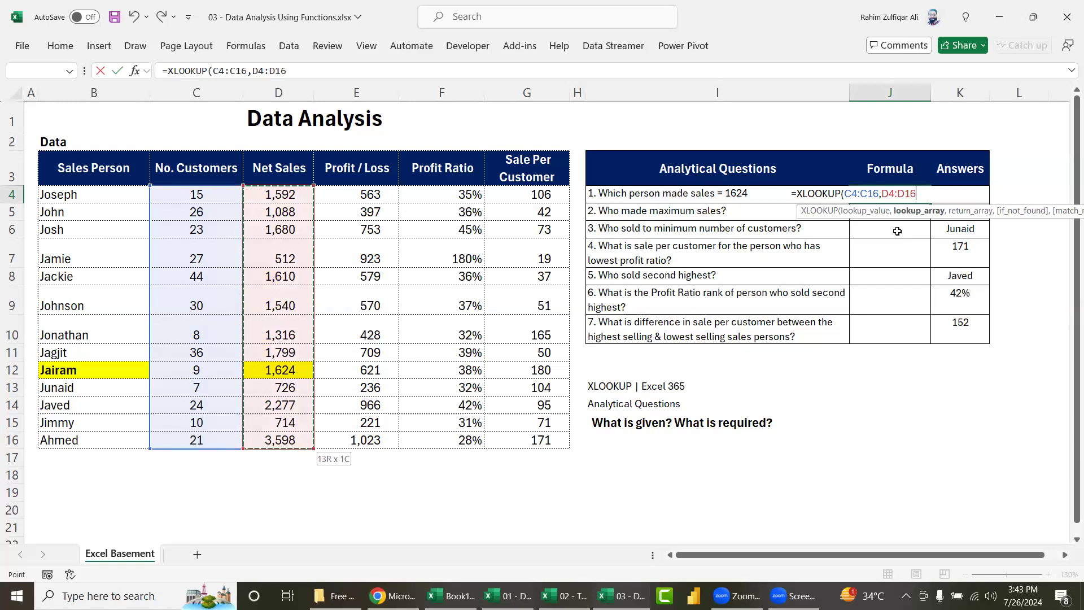
{"action": "key", "text": "Escape"}
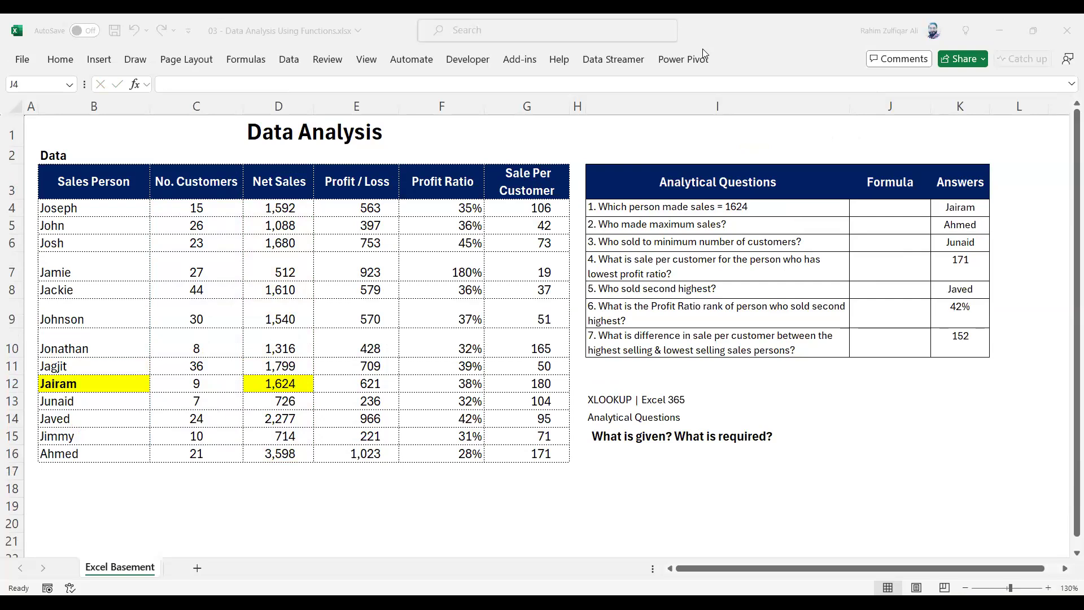
Step: Enter a sample first name in cell I17 below the notes
{"action": "left_click", "coordinate": [668, 488]}
{"action": "left_click", "coordinate": [686, 459]}
{"action": "scroll", "coordinate": [666, 501], "scroll_direction": "up", "scroll_amount": 1}
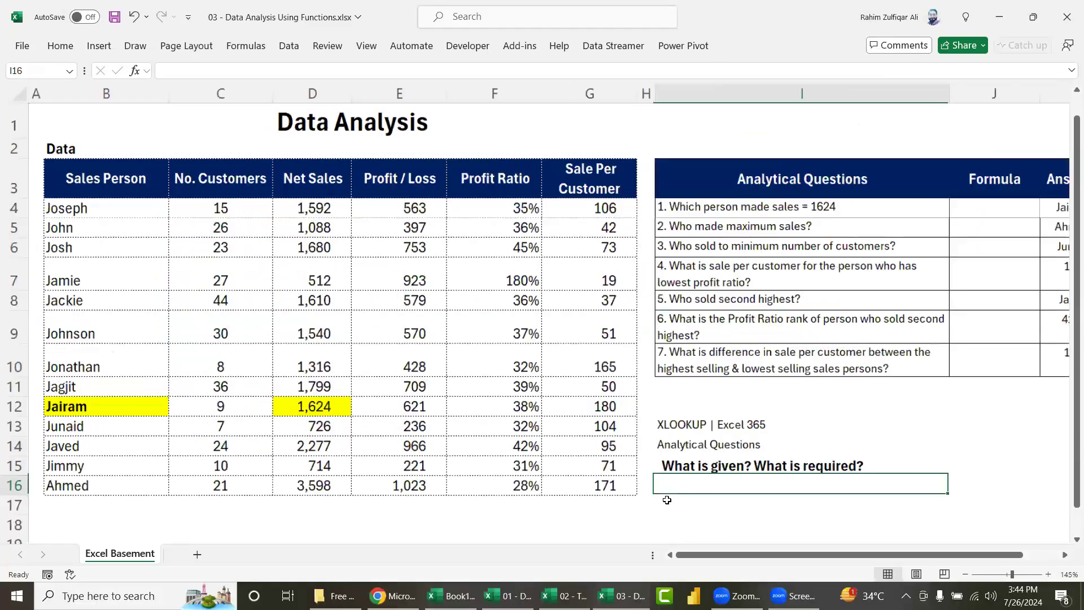
{"action": "scroll", "coordinate": [667, 500], "scroll_direction": "up", "scroll_amount": 1}
{"action": "left_click", "coordinate": [695, 366]}
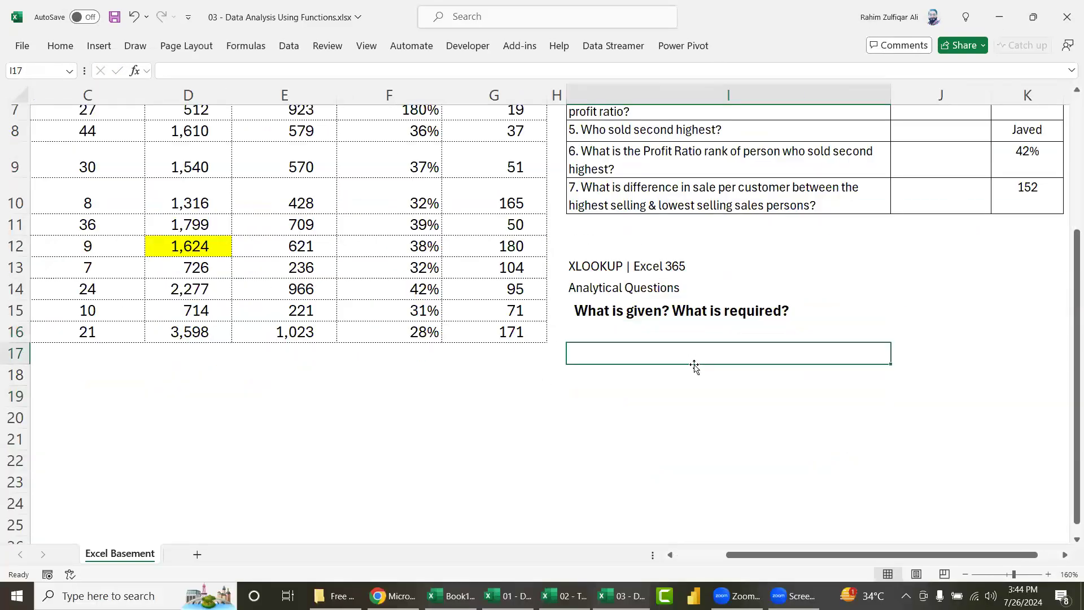
{"action": "type", "text": "Sameer"}
{"action": "key", "text": "Return"}
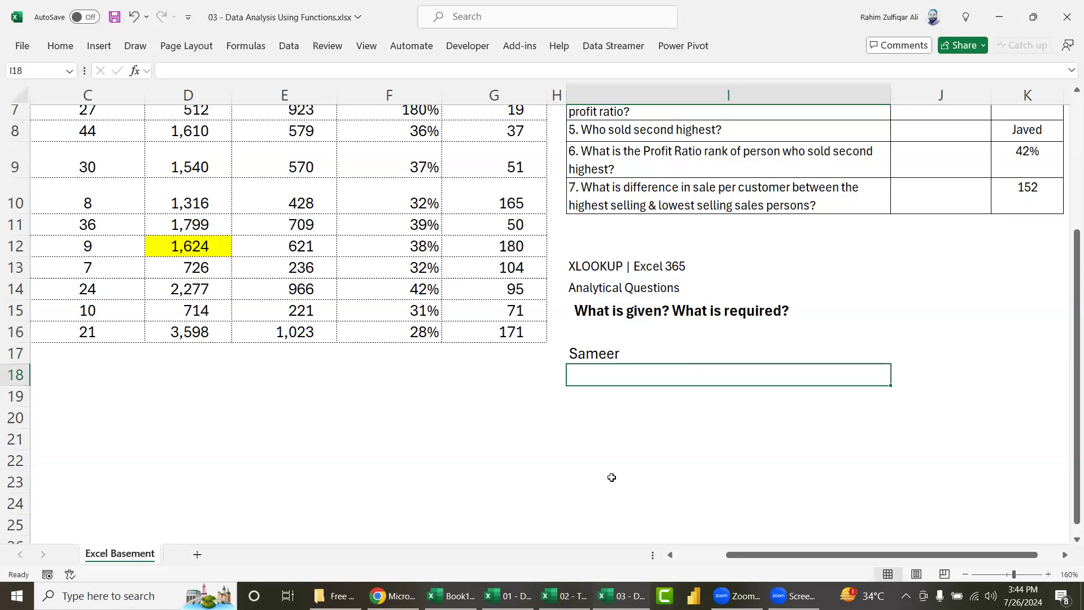
Step: Enter =FIND("m",I17) in I18, returning 3 as the position of 'm'
{"action": "type", "text": "=find"}
{"action": "key", "text": "Tab"}
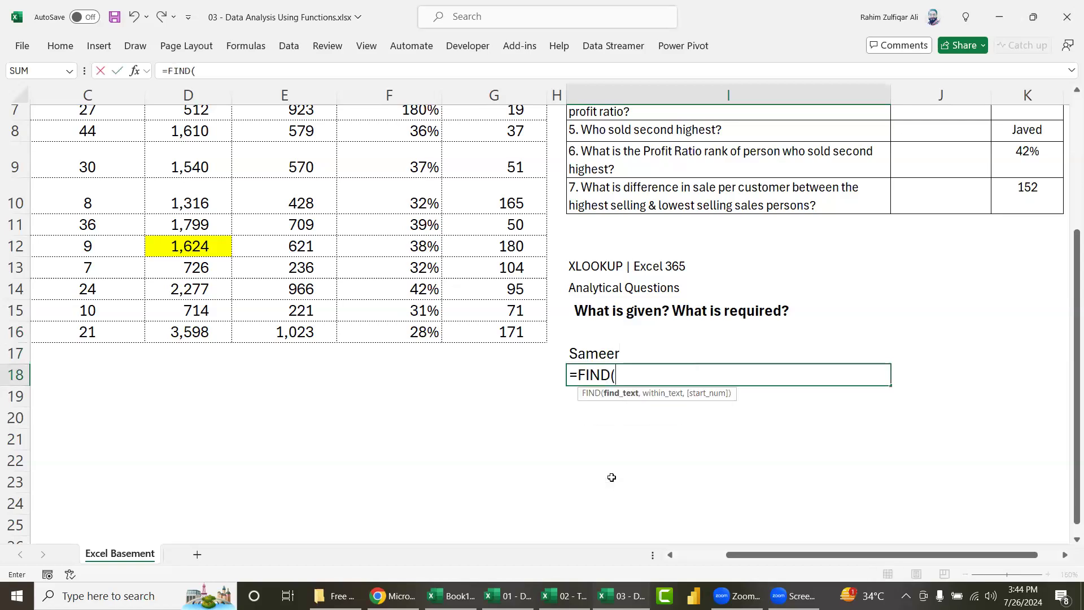
{"action": "type", "text": "\""}
{"action": "type", "text": "m\""}
{"action": "type", "text": ","}
{"action": "key", "text": "Up"}
{"action": "type", "text": ")"}
{"action": "key", "text": "ctrl+Return"}
{"action": "key", "text": "F2"}
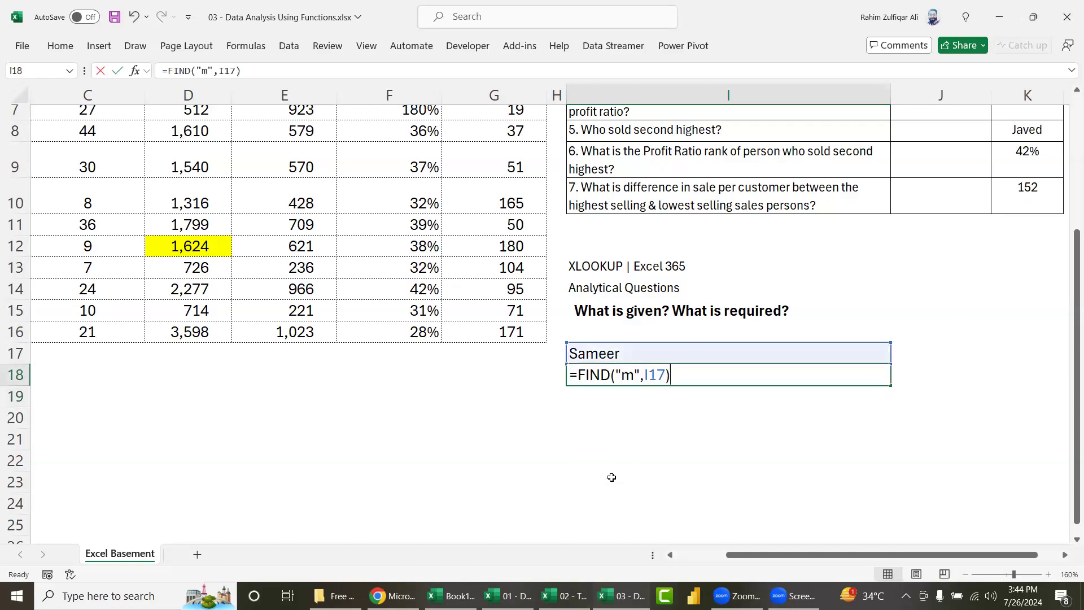
{"action": "key", "text": "Escape"}
{"action": "key", "text": "F2"}
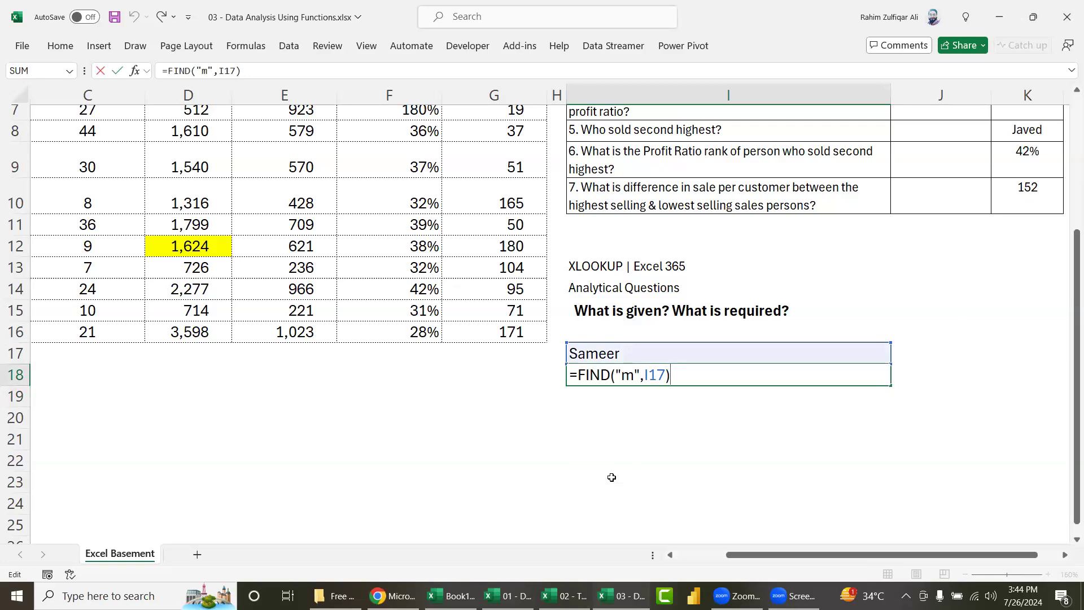
{"action": "key", "text": "Return"}
Step: Clear the demo cells I17:I18
{"action": "key", "text": "Up"}
{"action": "key", "text": "Up"}
{"action": "key", "text": "shift+Down"}
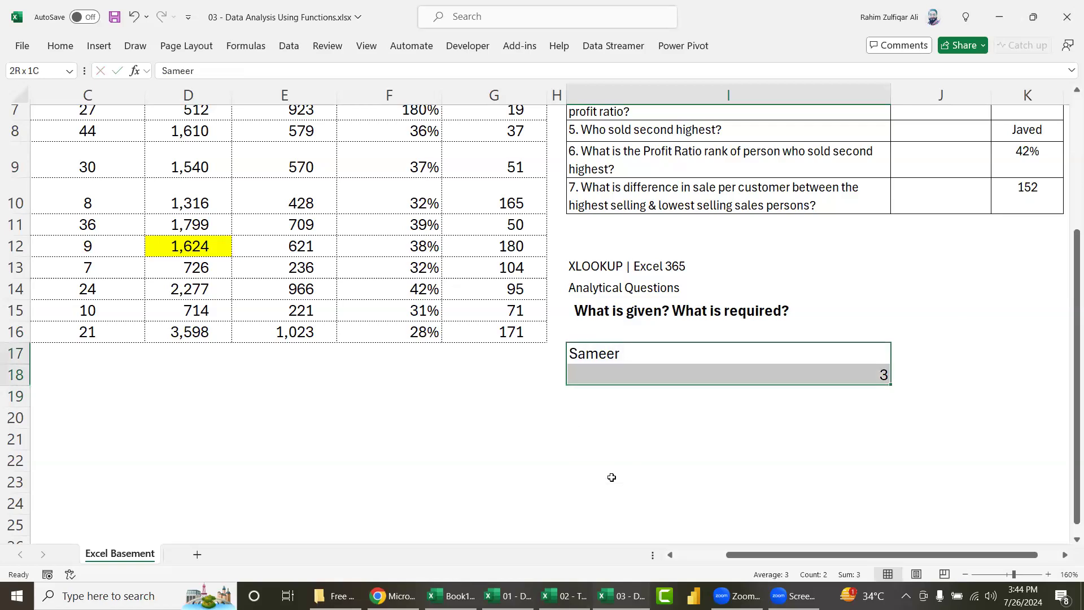
{"action": "key", "text": "Delete"}
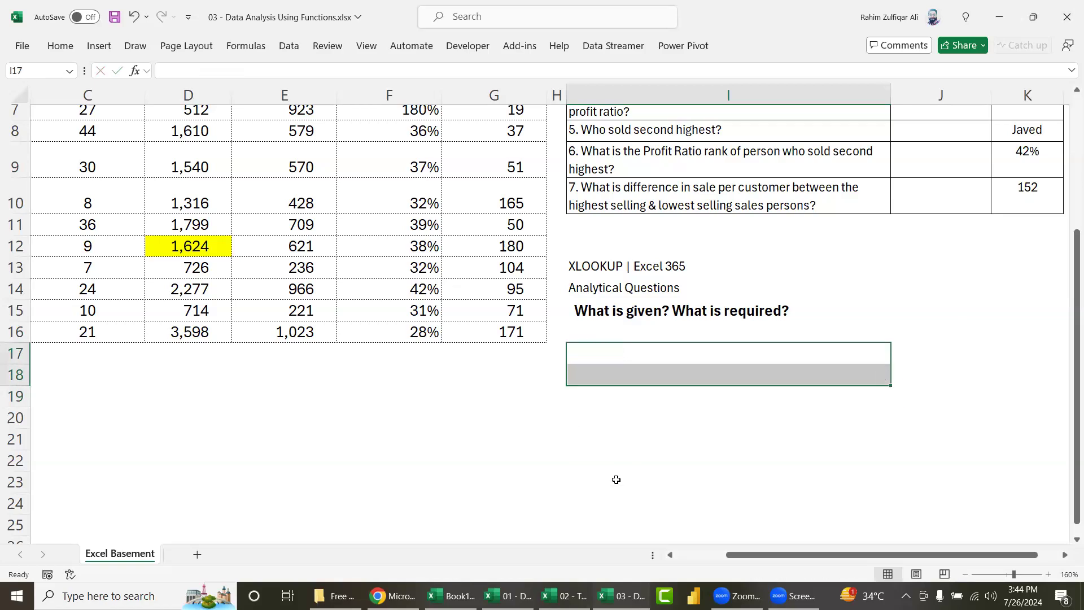
Step: Select the sales table B3:G16 with its header row and bring up the Formulas ribbon
{"action": "scroll", "coordinate": [728, 300], "scroll_direction": "up", "scroll_amount": 2}
{"action": "left_click", "coordinate": [727, 300]}
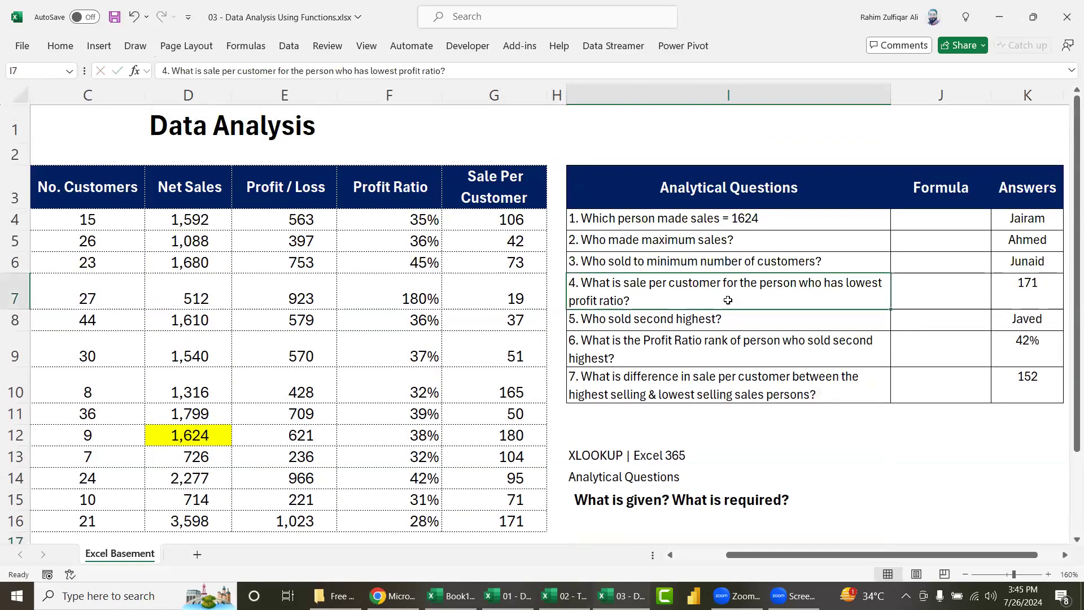
{"action": "scroll", "coordinate": [728, 300], "scroll_direction": "down", "scroll_amount": 3, "text": "ctrl"}
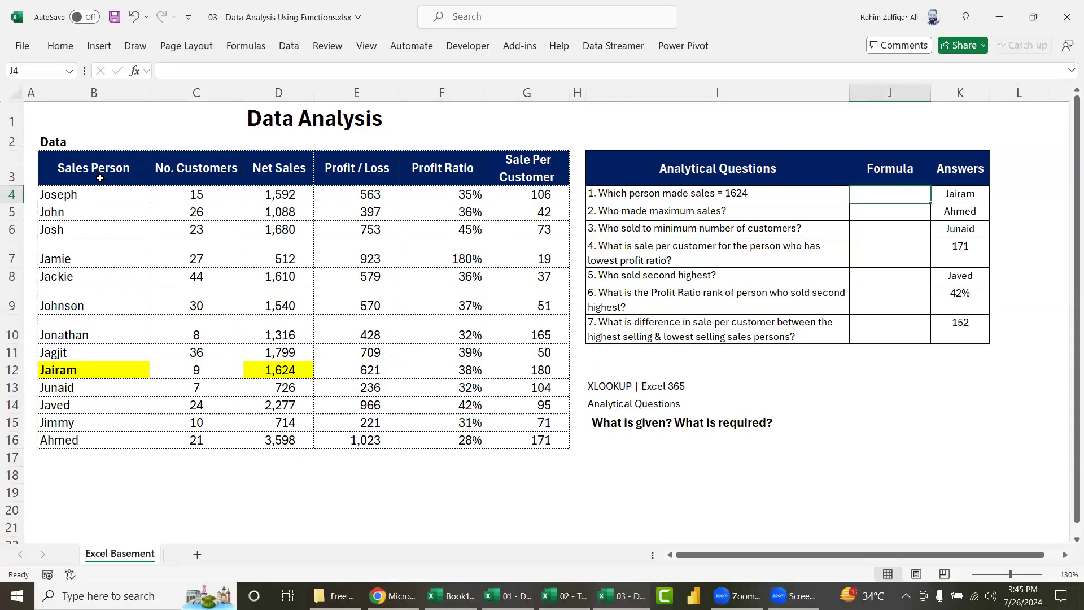
{"action": "mouse_move", "coordinate": [99, 175]}
{"action": "left_mouse_down"}
{"action": "mouse_move", "coordinate": [255, 222]}
{"action": "mouse_move", "coordinate": [534, 438]}
{"action": "left_mouse_up"}
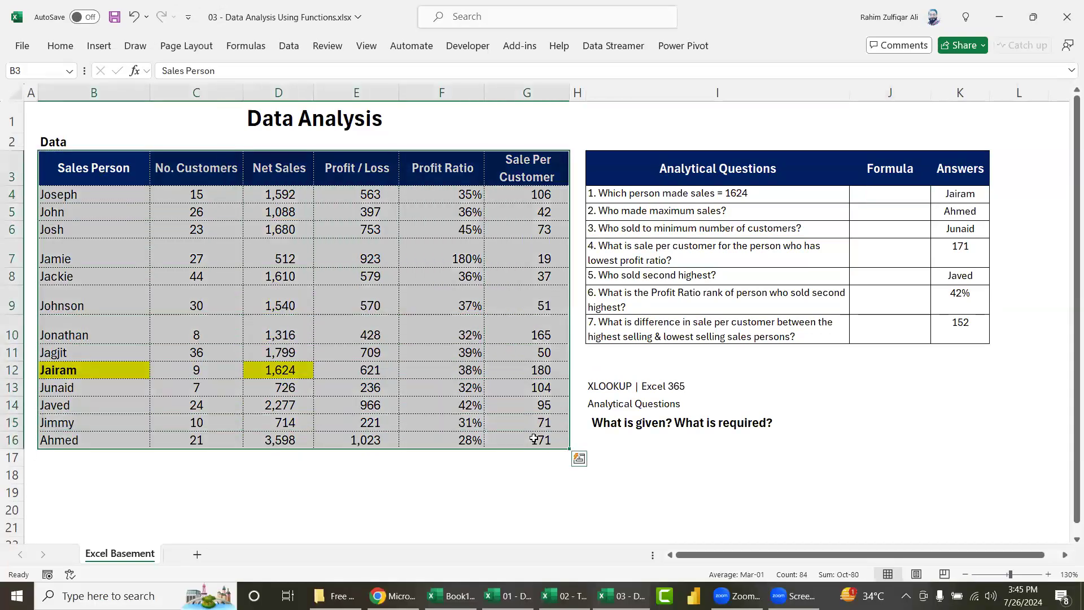
{"action": "left_click", "coordinate": [265, 53]}
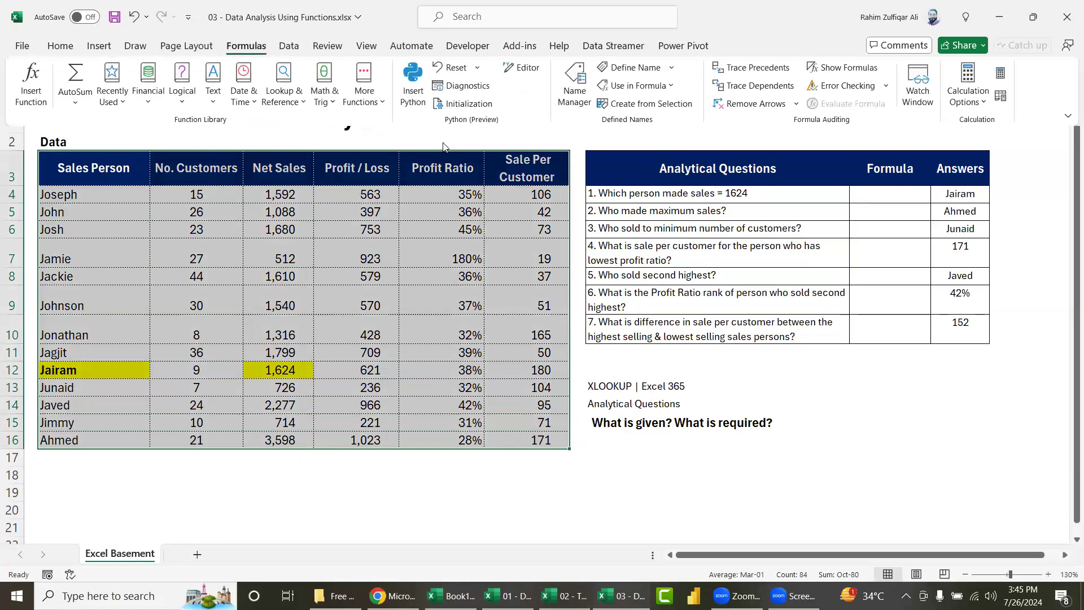
Step: Create names from the table's top row only, replacing the existing Sales_Person name
{"action": "left_click", "coordinate": [607, 107]}
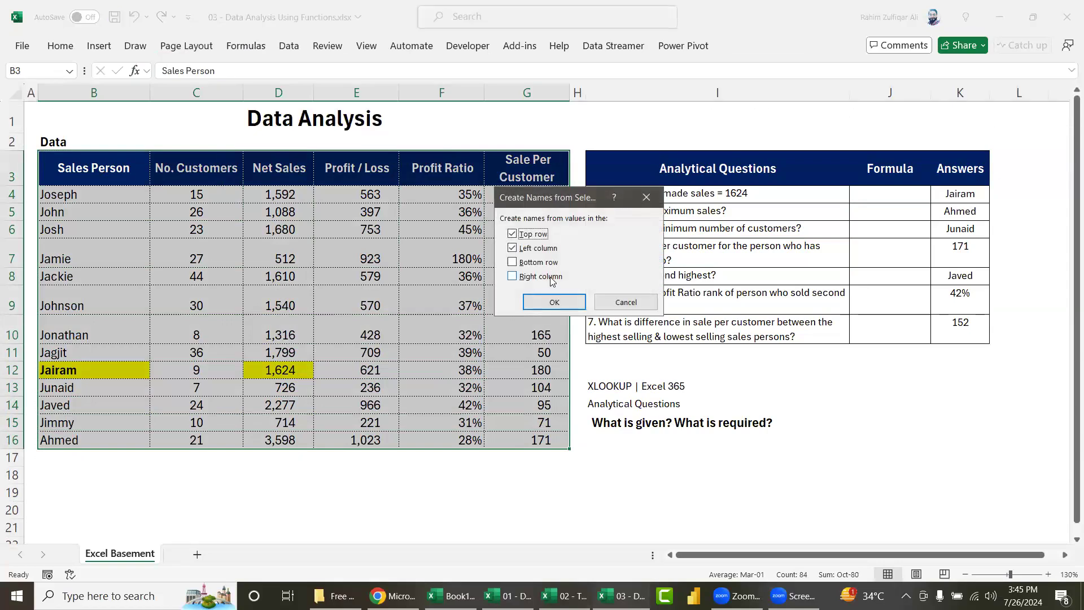
{"action": "left_click", "coordinate": [512, 248]}
{"action": "left_click", "coordinate": [547, 301]}
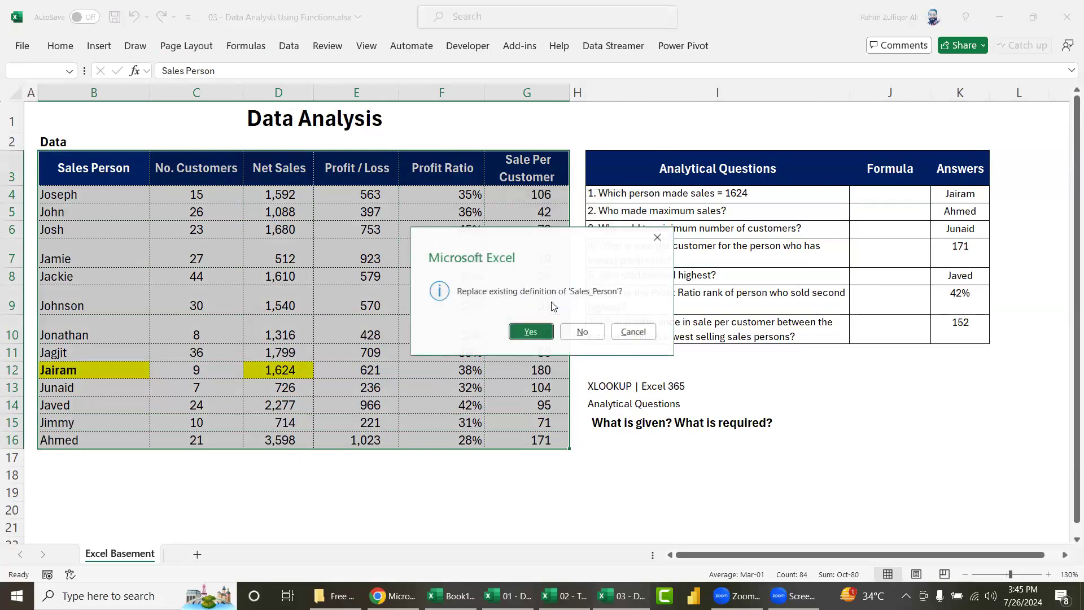
{"action": "left_click", "coordinate": [536, 331]}
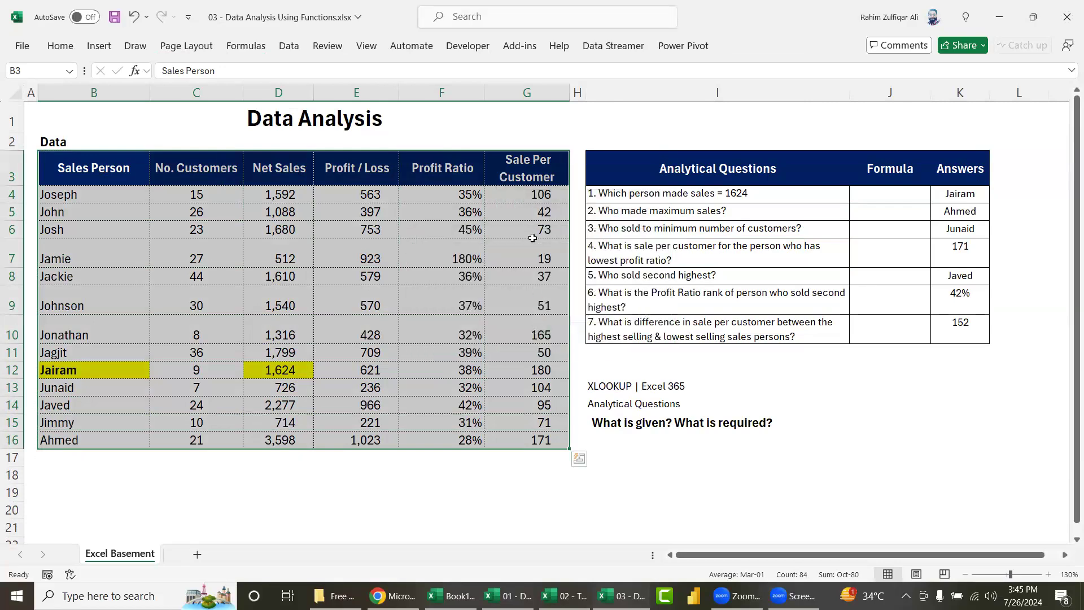
Step: Delete all defined names in Name Manager
{"action": "key", "text": "ctrl+F3"}
{"action": "scroll", "coordinate": [463, 319], "scroll_direction": "down", "scroll_amount": 3}
{"action": "left_click", "coordinate": [452, 316], "text": "shift"}
{"action": "left_click", "coordinate": [565, 134]}
{"action": "left_click", "coordinate": [603, 302]}
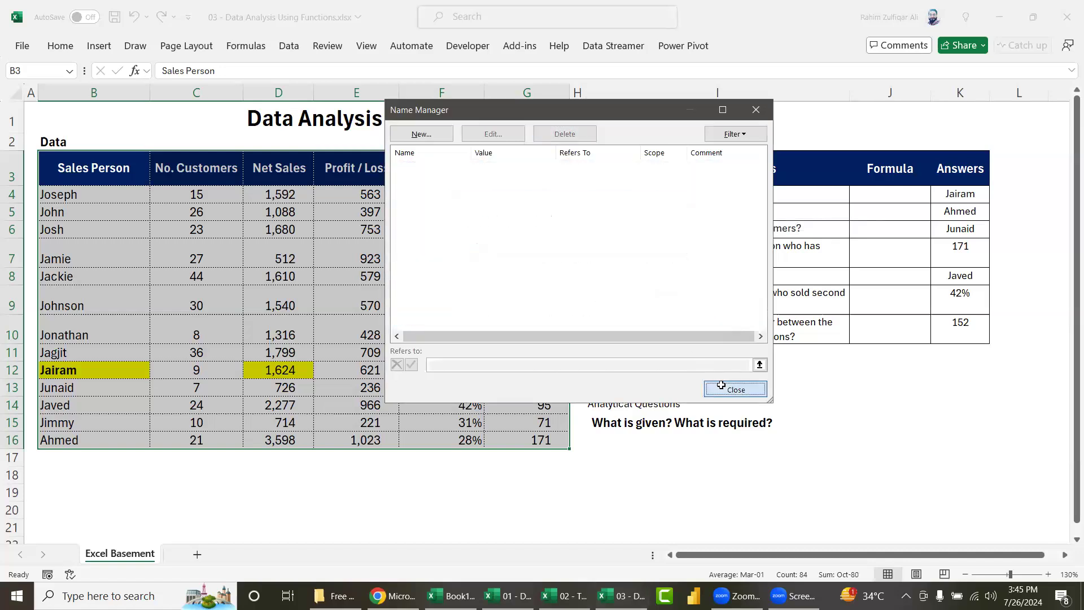
{"action": "left_click", "coordinate": [735, 389]}
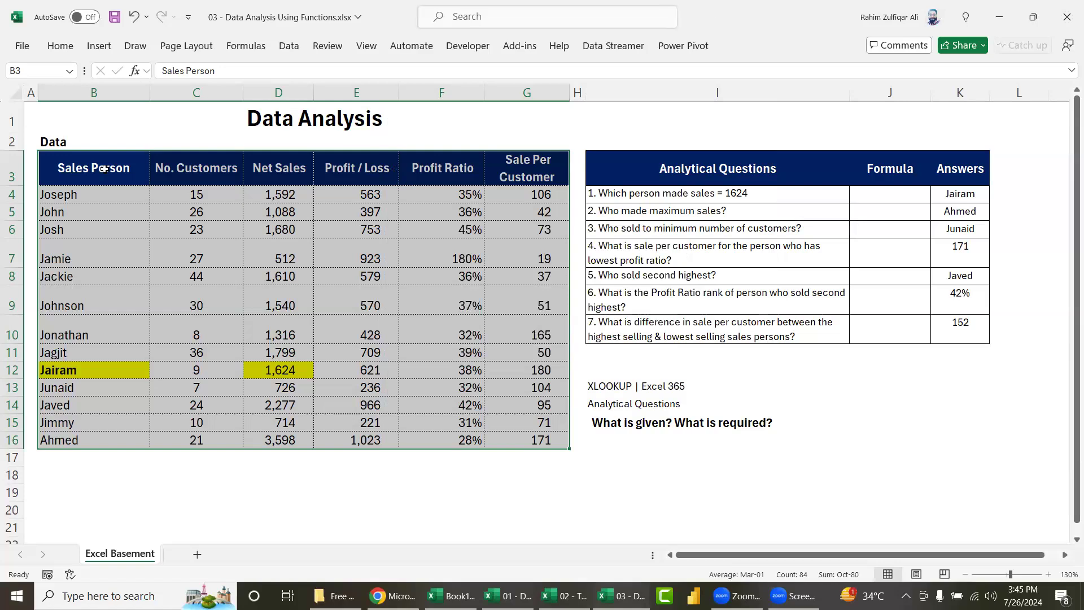
Step: Recreate names from B3:G16's top row and verify six names such as Net_Sales and Sales_Person
{"action": "left_click_drag", "start_coordinate": [102, 170], "coordinate": [506, 430]}
{"action": "left_click", "coordinate": [246, 46]}
{"action": "left_click", "coordinate": [624, 109]}
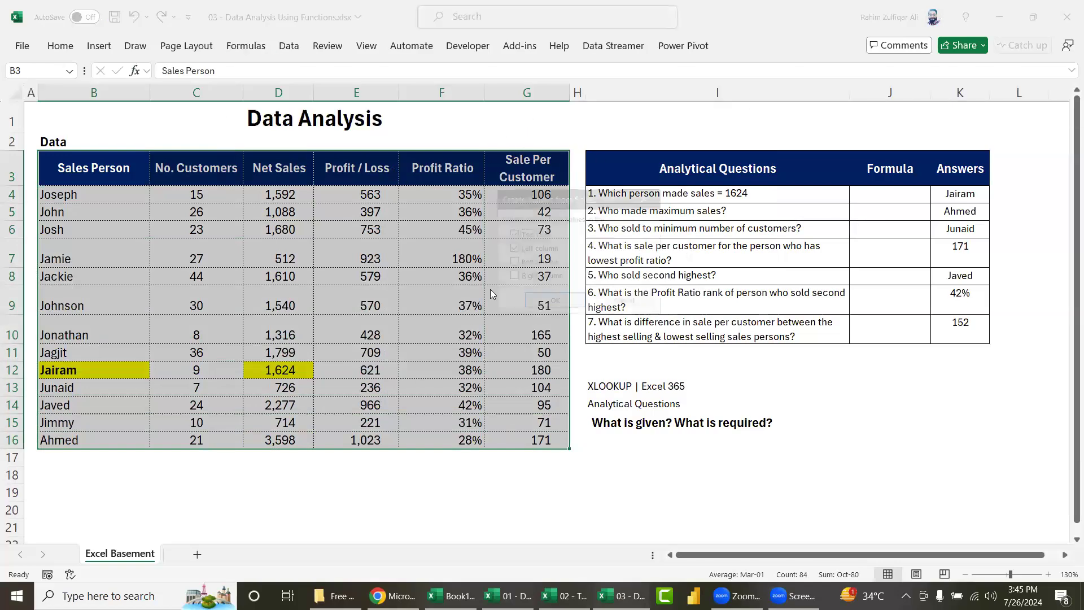
{"action": "left_click", "coordinate": [513, 248]}
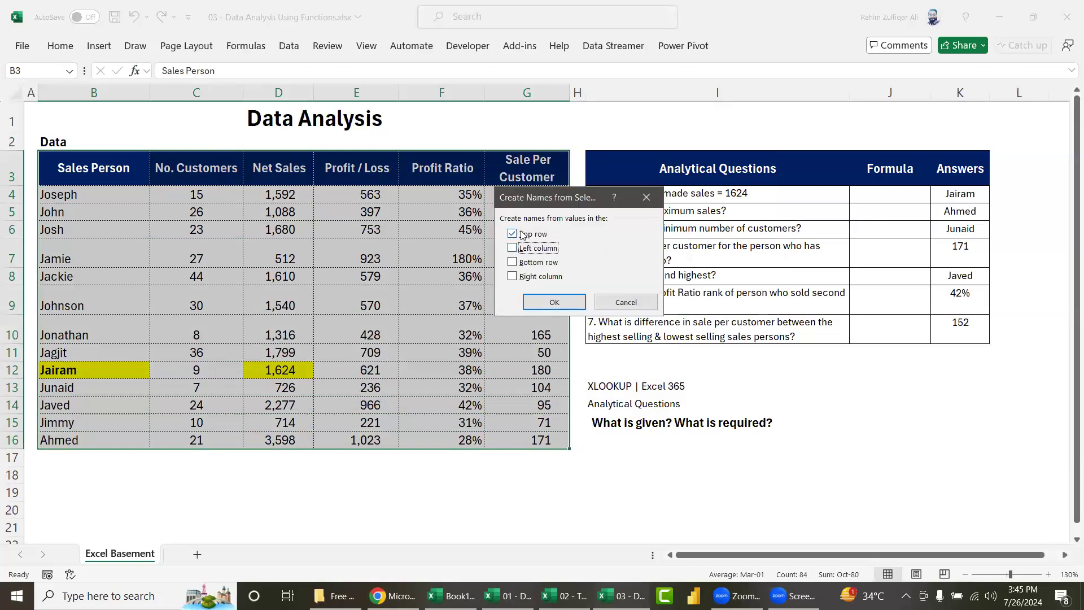
{"action": "left_click", "coordinate": [556, 303]}
{"action": "left_click", "coordinate": [508, 220]}
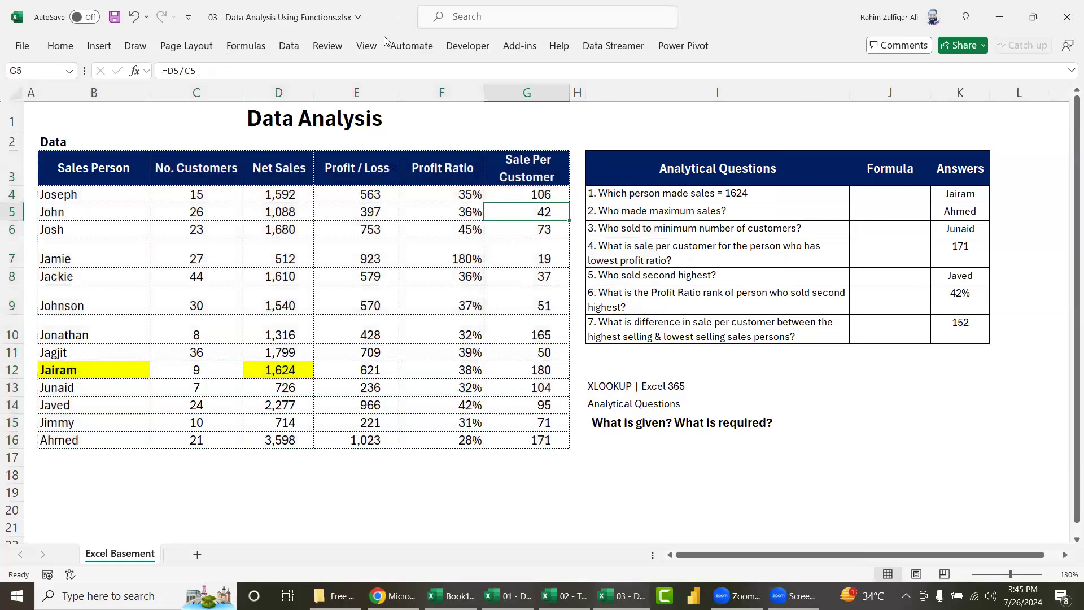
{"action": "left_click", "coordinate": [246, 46]}
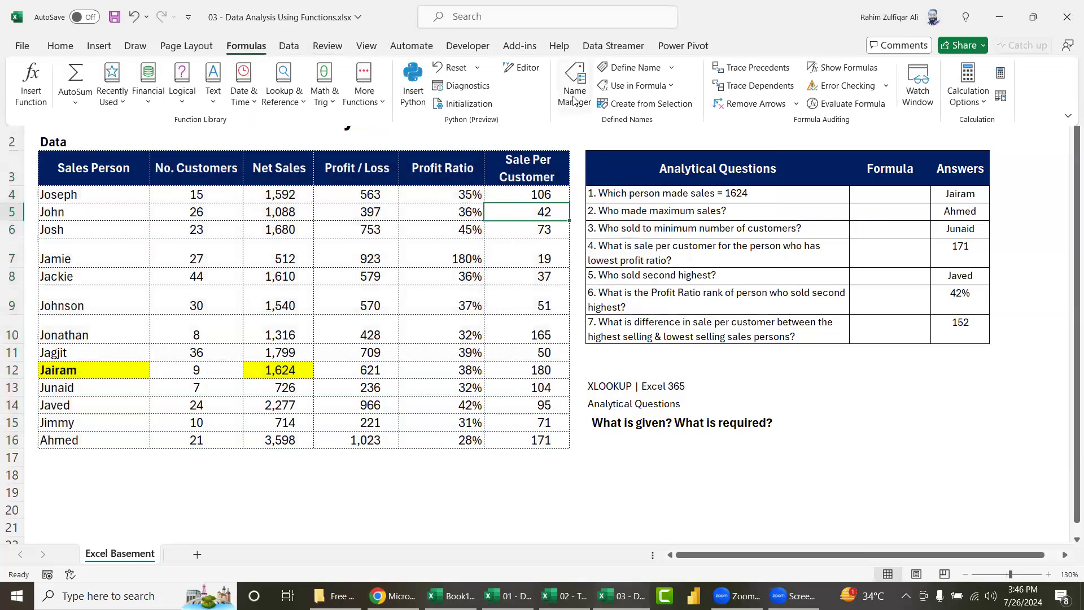
{"action": "left_click", "coordinate": [574, 85]}
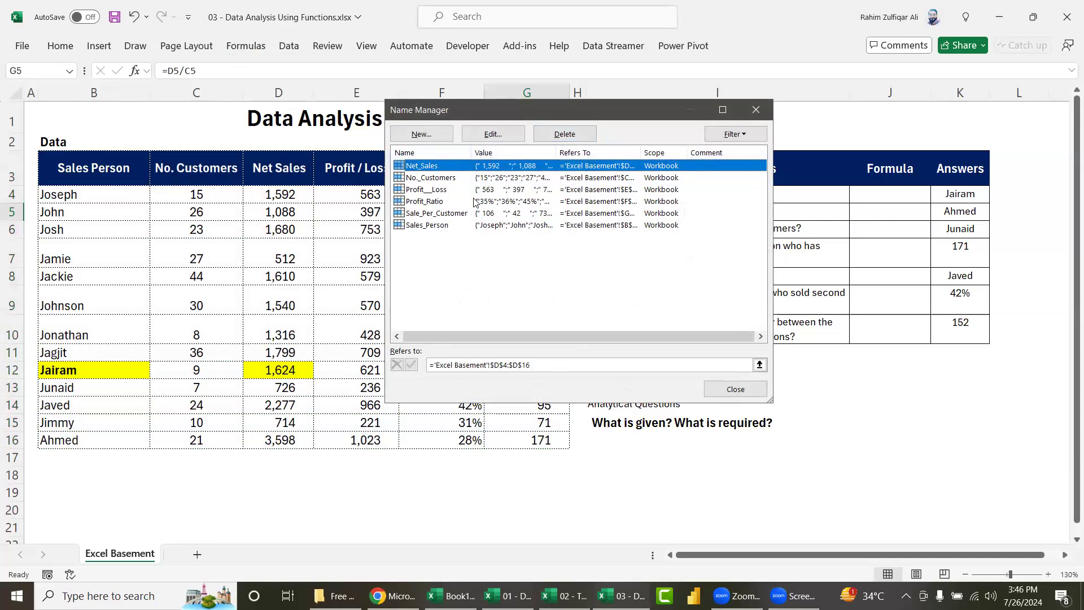
{"action": "left_click", "coordinate": [756, 109]}
{"action": "left_click", "coordinate": [873, 194]}
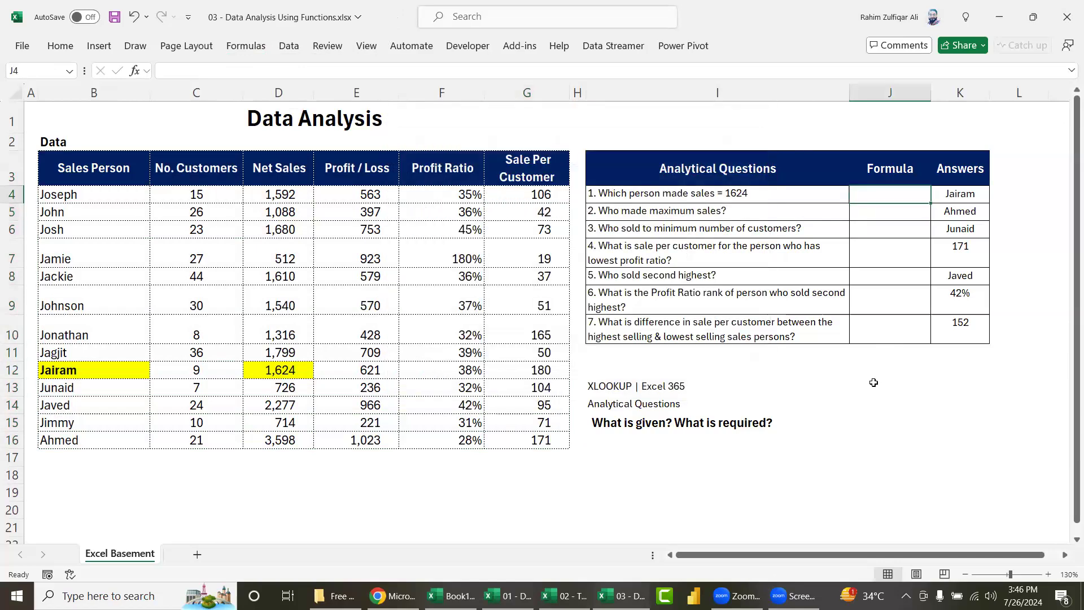
Step: Enter =XLOOKUP(1624,Net_Sales,Sales_Person) in J4 to return the matching salesperson
{"action": "type", "text": "=xloo"}
{"action": "key", "text": "Tab"}
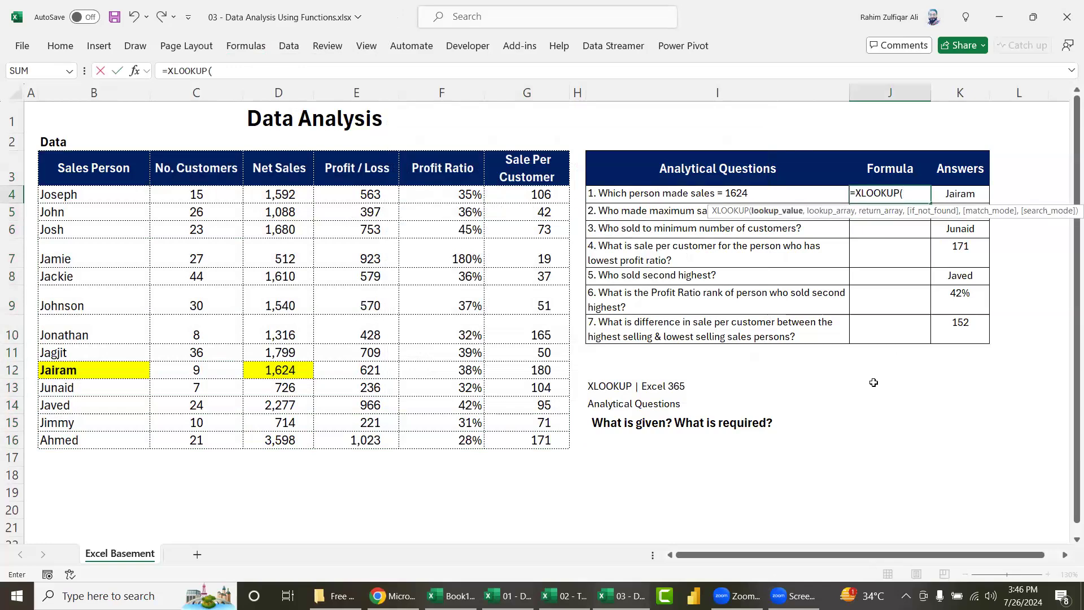
{"action": "type", "text": "1624,"}
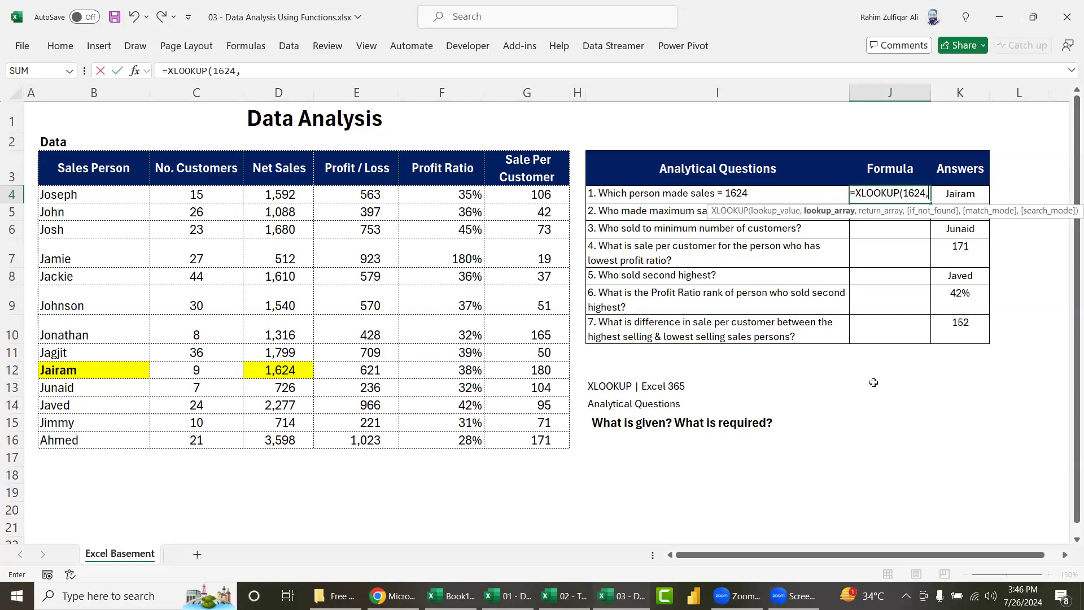
{"action": "key", "text": "Left"}
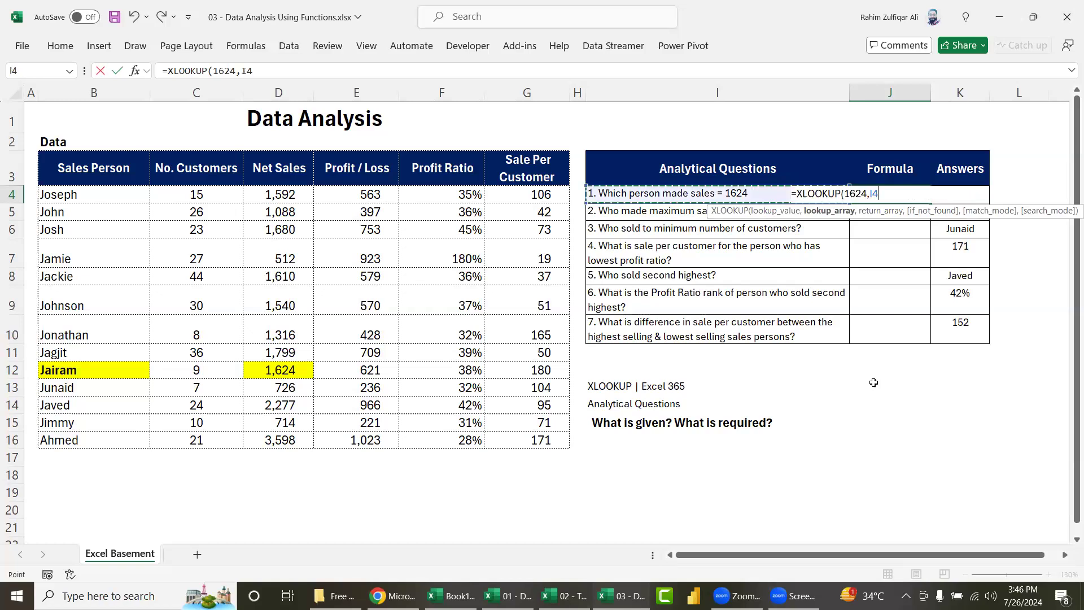
{"action": "key", "text": "BackSpace"}
{"action": "type", "text": "net"}
{"action": "key", "text": "Tab"}
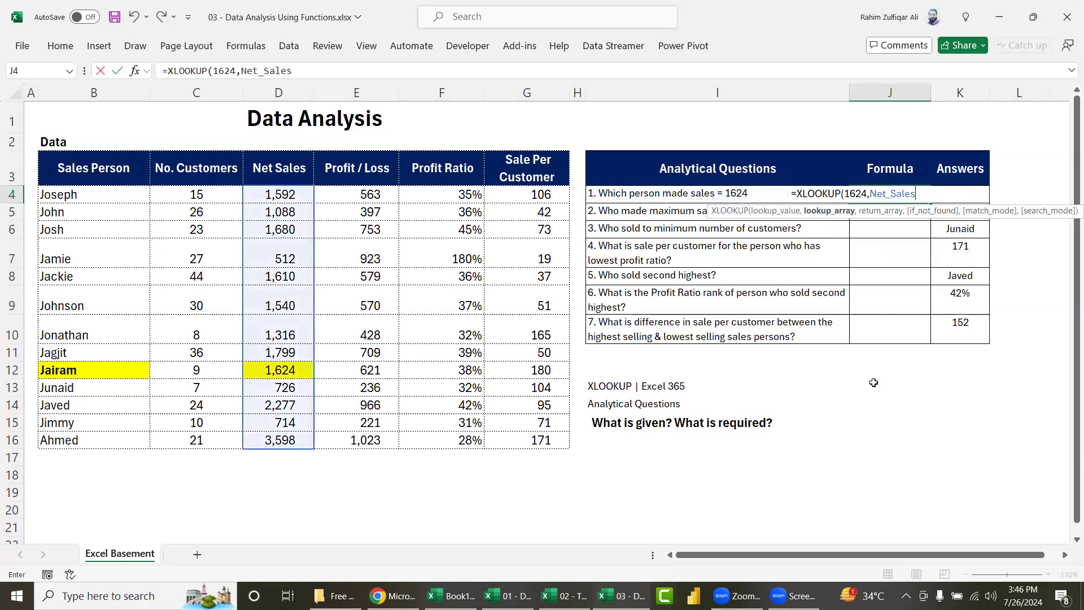
{"action": "type", "text": ","}
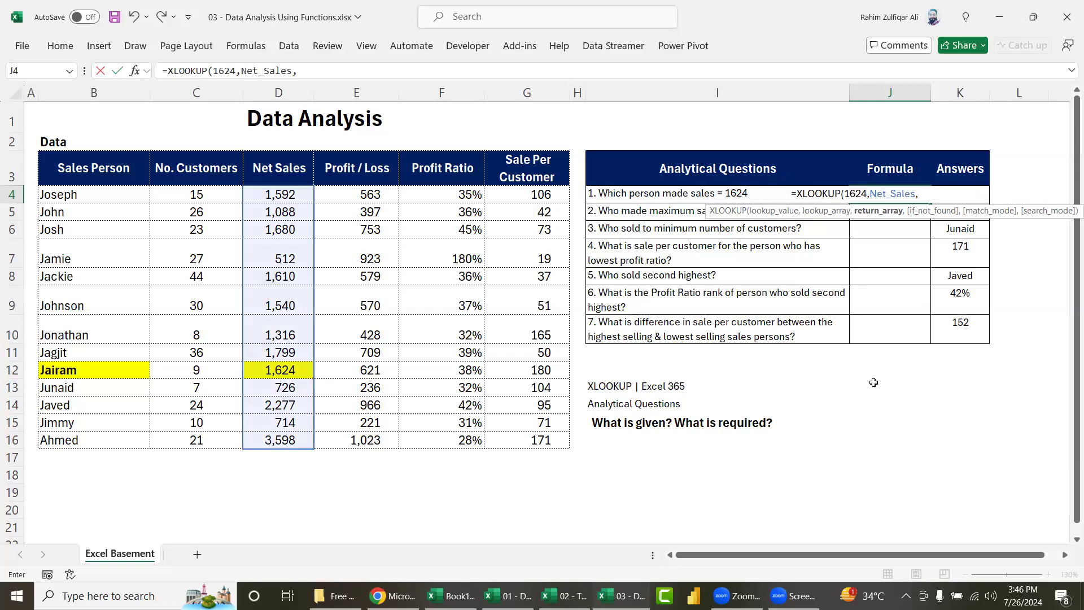
{"action": "type", "text": "Sales"}
{"action": "key", "text": "Tab"}
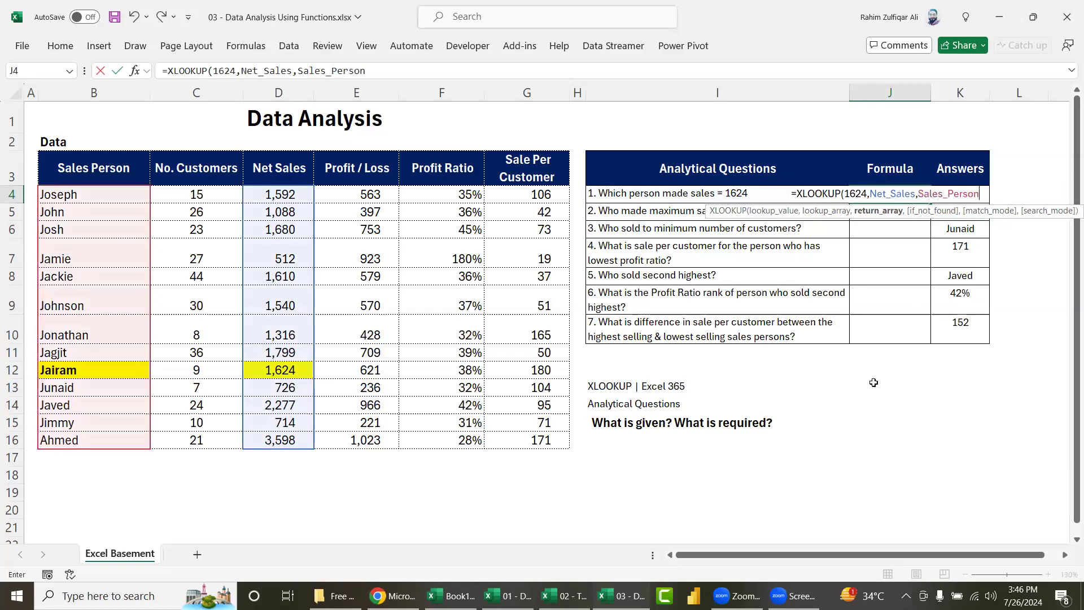
{"action": "type", "text": ")"}
{"action": "key", "text": "ctrl+Return"}
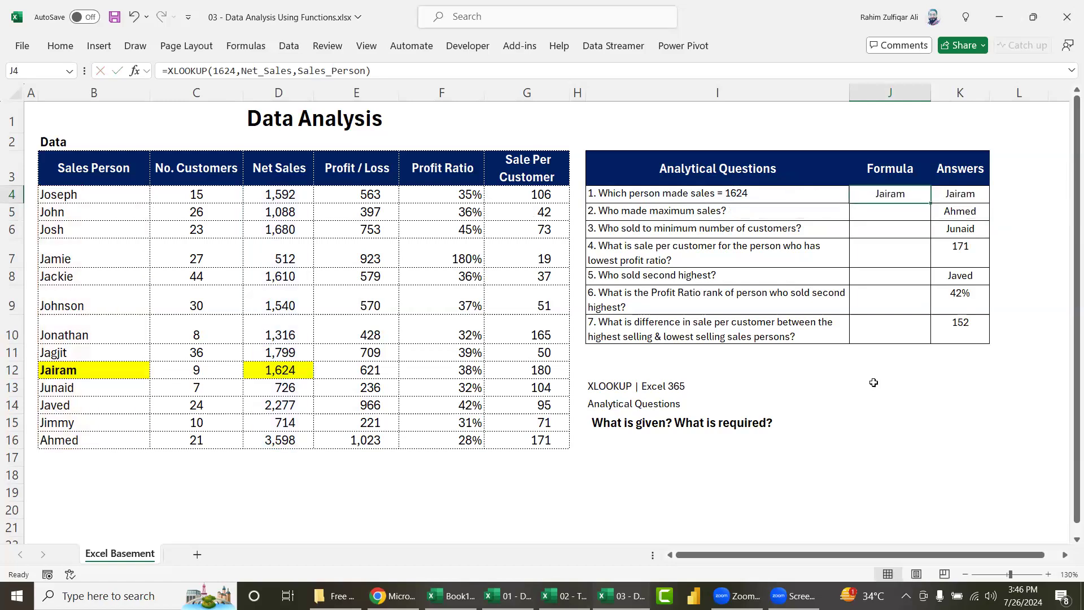
Step: Type the formula text =XLOOKUP(1624,Net_Sales,Sales_Person) into I17 and make it bold
{"action": "key", "text": "F2"}
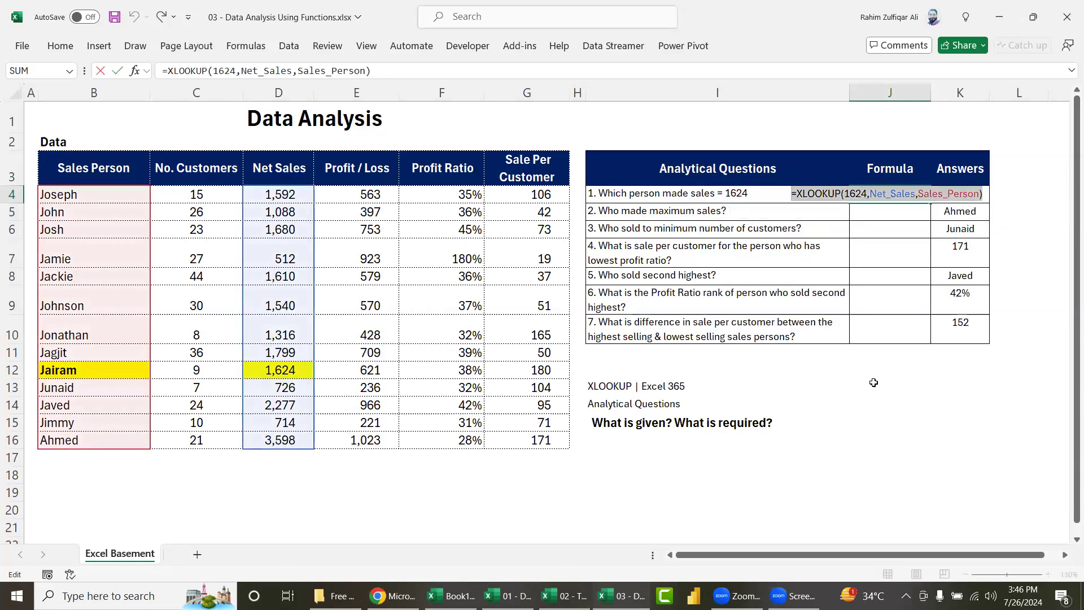
{"action": "key", "text": "Return"}
{"action": "key", "text": "Down"}
{"action": "key", "text": "Down"}
{"action": "key", "text": "Down"}
Step: Re-check J4's XLOOKUP formula without changing it
{"action": "key", "text": "Down"}
{"action": "key", "text": "Down"}
{"action": "key", "text": "Down"}
{"action": "key", "text": "Left"}
{"action": "key", "text": "Left"}
{"action": "key", "text": "Up"}
{"action": "key", "text": "Right"}
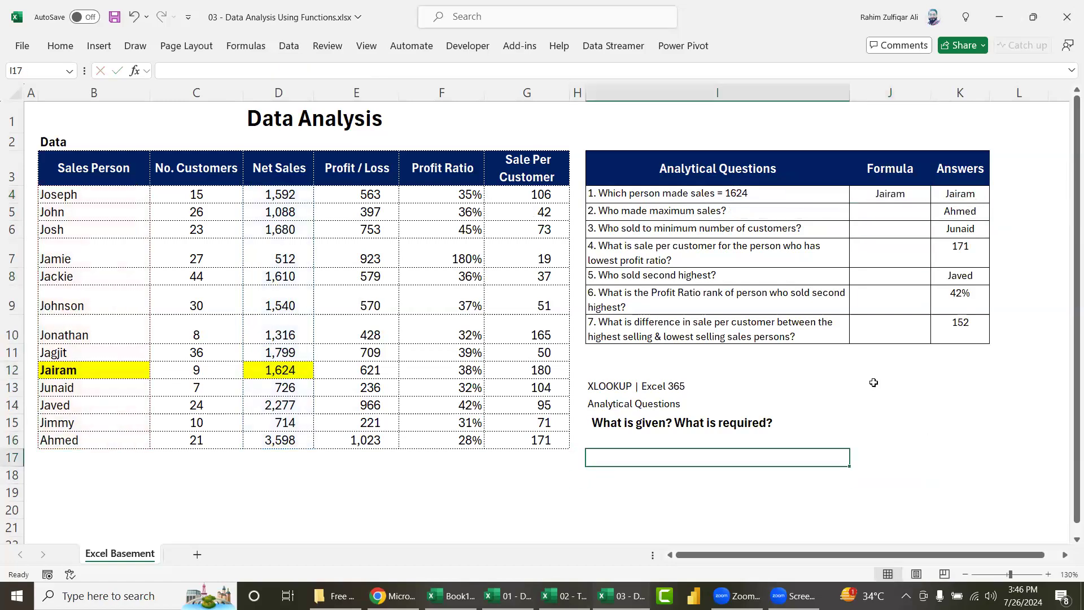
{"action": "type", "text": "=XLOOKUP(1624,Net_Sales,Sales_Person)"}
{"action": "key", "text": "Return"}
{"action": "key", "text": "Up"}
{"action": "key", "text": "ctrl+b"}
{"action": "key", "text": "Up"}
{"action": "key", "text": "Up"}
{"action": "key", "text": "Up"}
{"action": "key", "text": "Up"}
{"action": "key", "text": "Up"}
{"action": "key", "text": "Up"}
{"action": "key", "text": "Down"}
{"action": "key", "text": "Down"}
{"action": "key", "text": "Down"}
{"action": "key", "text": "Right"}
{"action": "key", "text": "F2"}
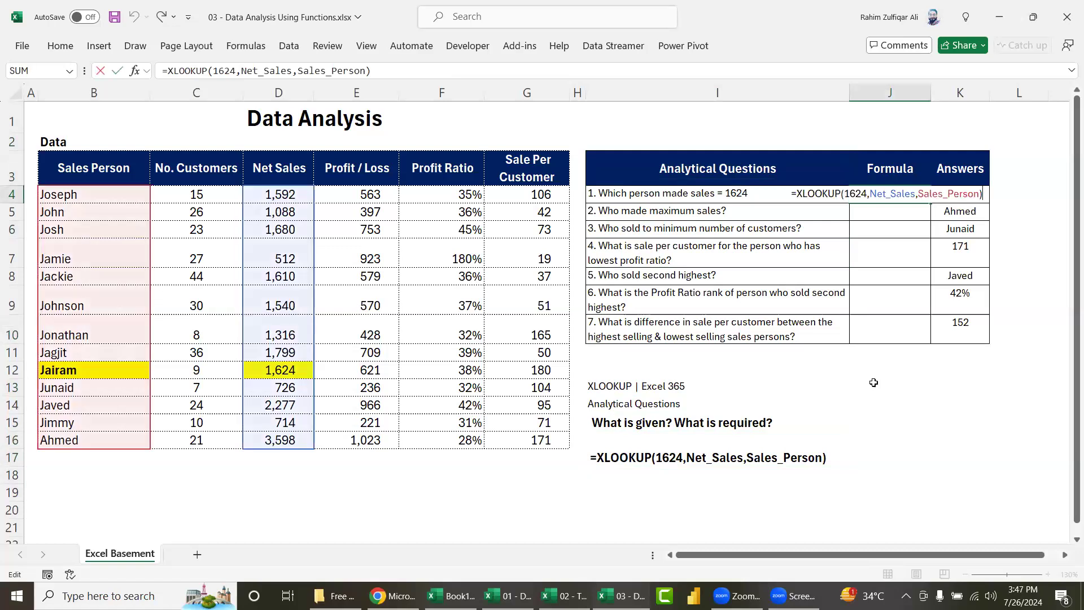
{"action": "key", "text": "Return"}
{"action": "key", "text": "Up"}
{"action": "key", "text": "F2"}
{"action": "key", "text": "Return"}
{"action": "key", "text": "Up"}
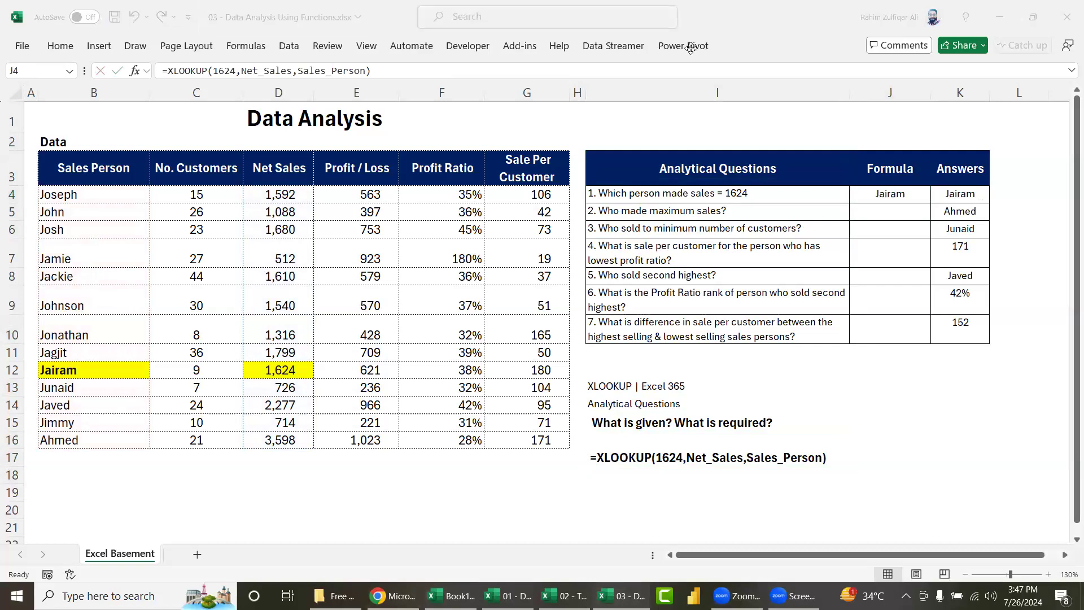
{"action": "left_click", "coordinate": [898, 368]}
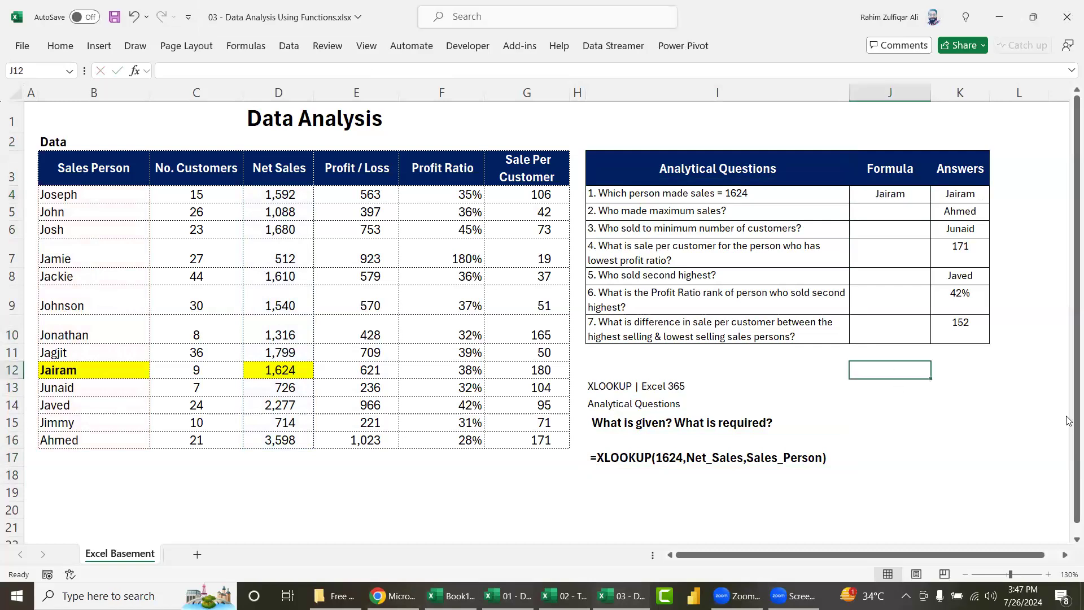
Step: Enter =INDEX(Sales_Person,MATCH(1624,Net_Sales,0)) in J12 as an alternative lookup
{"action": "type", "text": "=index"}
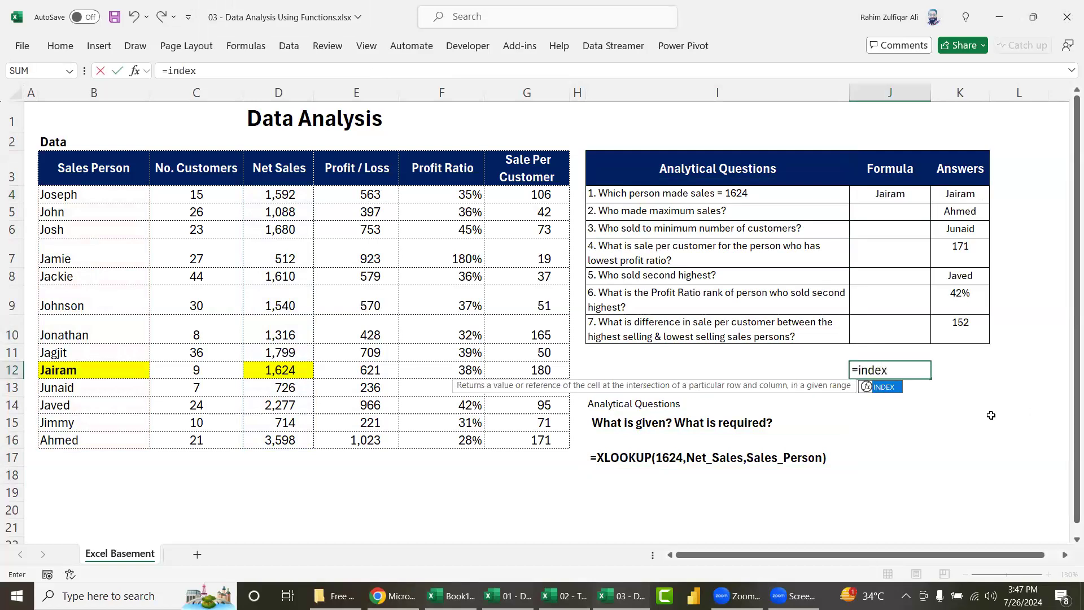
{"action": "key", "text": "Tab"}
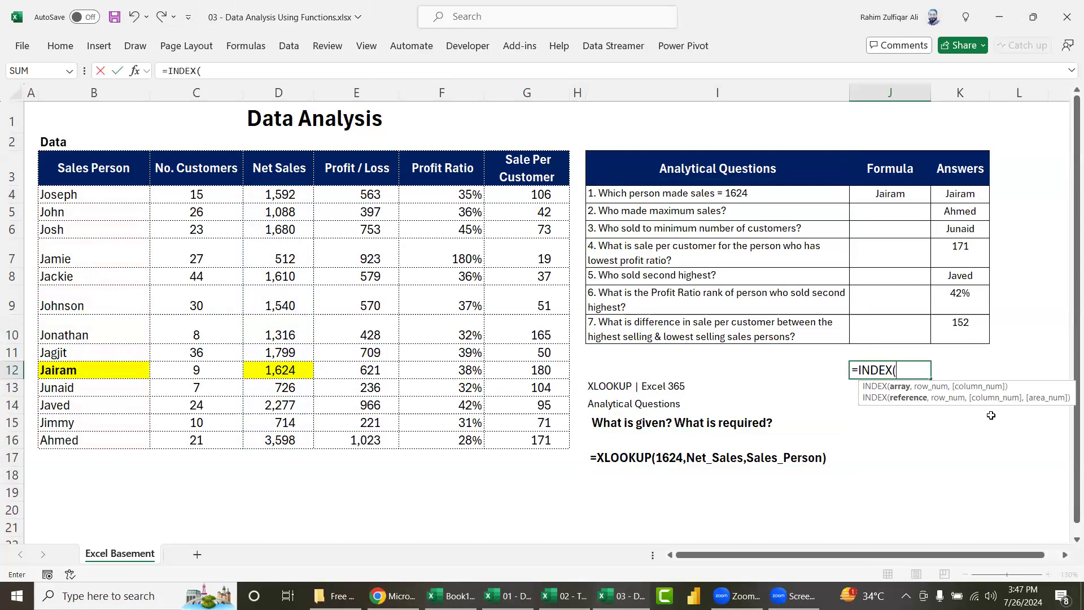
{"action": "type", "text": "Sales"}
{"action": "key", "text": "Tab"}
{"action": "type", "text": ","}
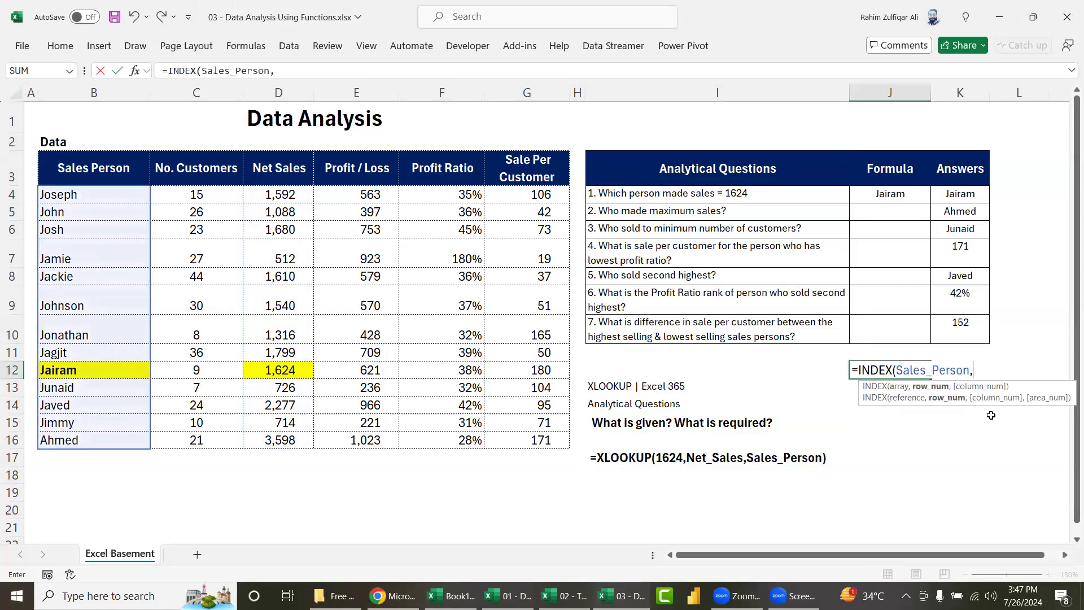
{"action": "type", "text": "mat"}
{"action": "key", "text": "Tab"}
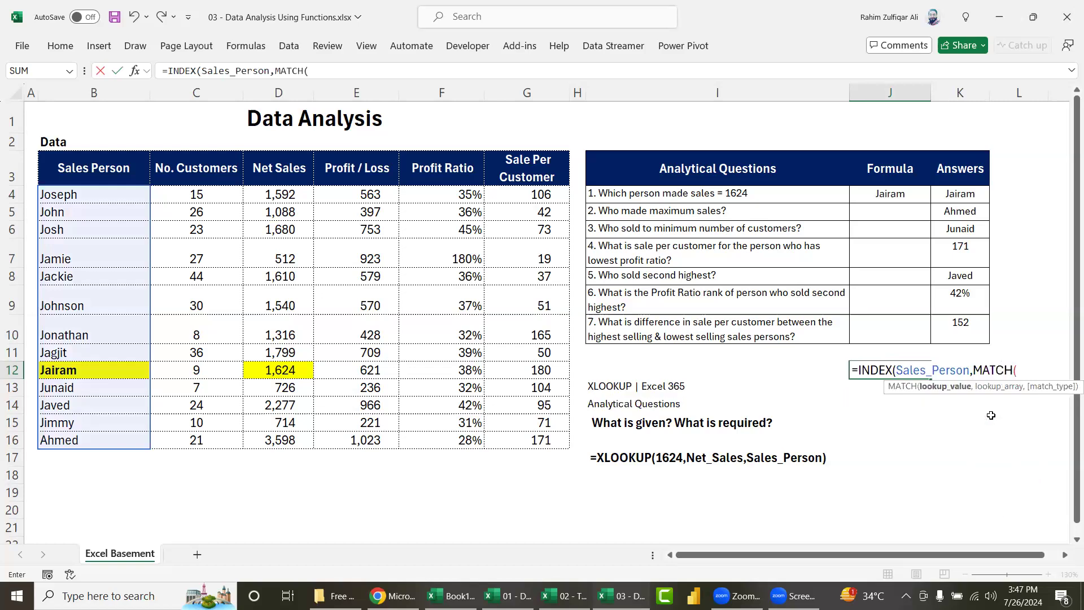
{"action": "type", "text": "1624,"}
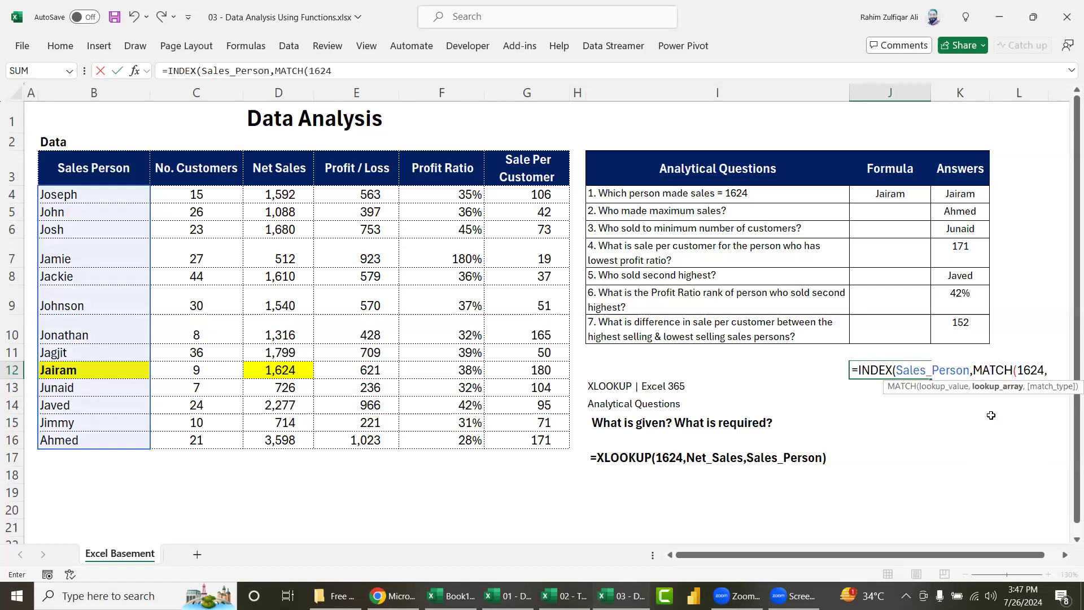
{"action": "key", "text": "Left"}
{"action": "key", "text": "Left"}
{"action": "key", "text": "Left"}
{"action": "key", "text": "Left"}
{"action": "key", "text": "Left"}
{"action": "key", "text": "Up"}
{"action": "key", "text": "Up"}
{"action": "key", "text": "Up"}
{"action": "key", "text": "Up"}
{"action": "key", "text": "Up"}
{"action": "key", "text": "Up"}
{"action": "key", "text": "ctrl+shift+Down"}
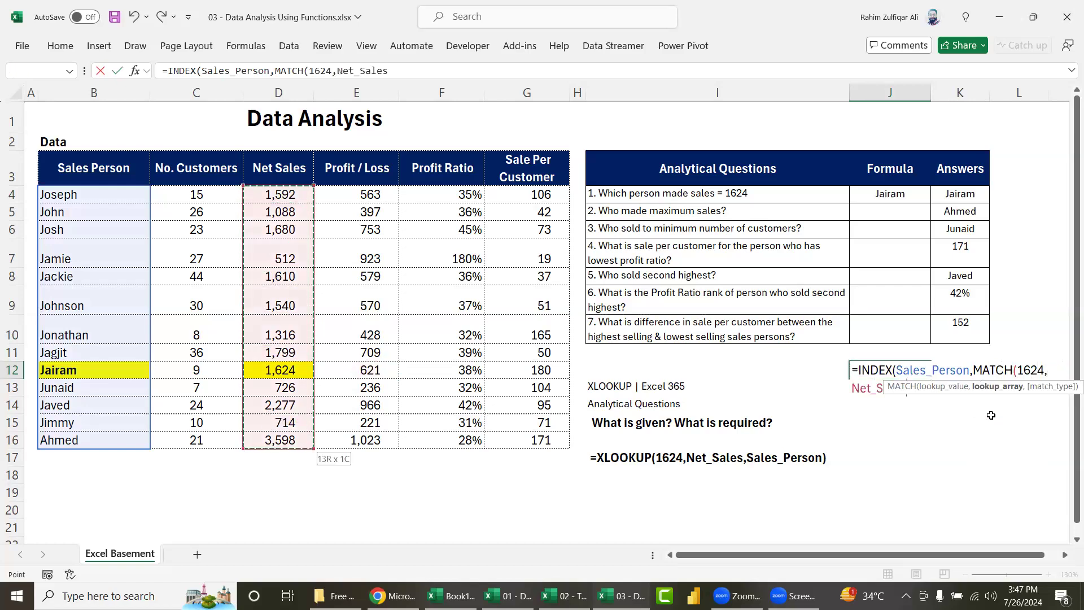
{"action": "type", "text": ",0))"}
{"action": "key", "text": "ctrl+Return"}
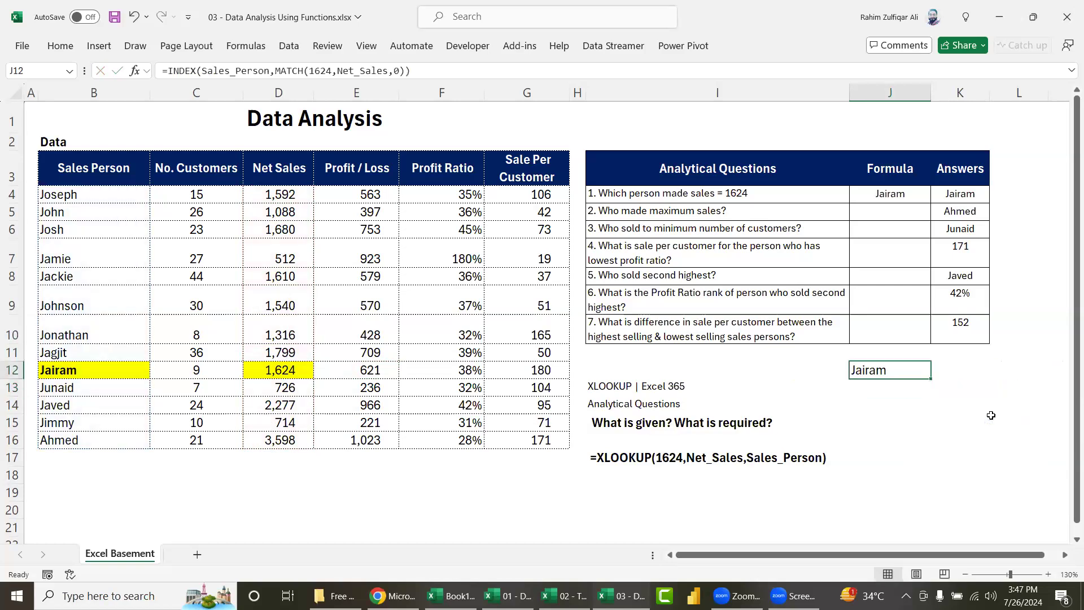
Step: Copy the INDEX/MATCH formula text and paste it into I18 below the XLOOKUP text
{"action": "key", "text": "F2"}
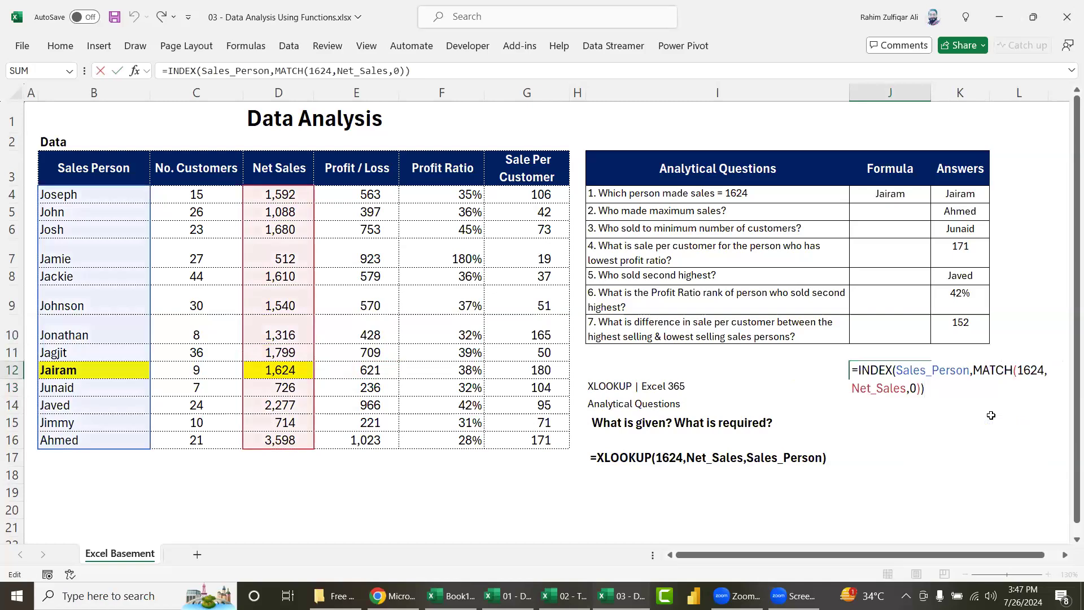
{"action": "key", "text": "ctrl+shift+End"}
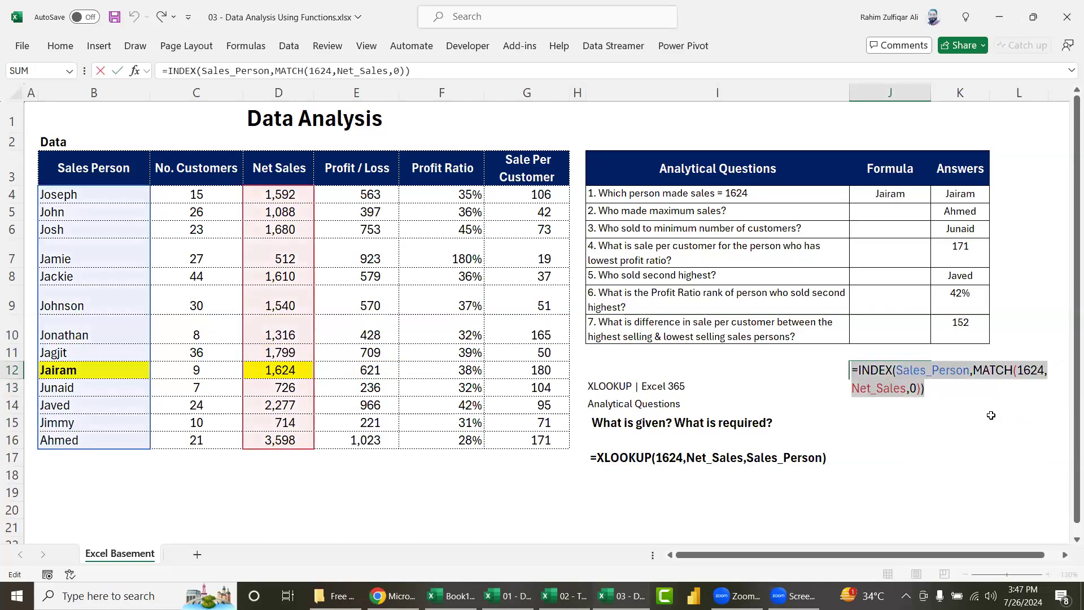
{"action": "key", "text": "Escape"}
{"action": "key", "text": "Down"}
{"action": "key", "text": "Down"}
{"action": "key", "text": "Down"}
{"action": "key", "text": "Down"}
{"action": "key", "text": "Down"}
{"action": "key", "text": "Left"}
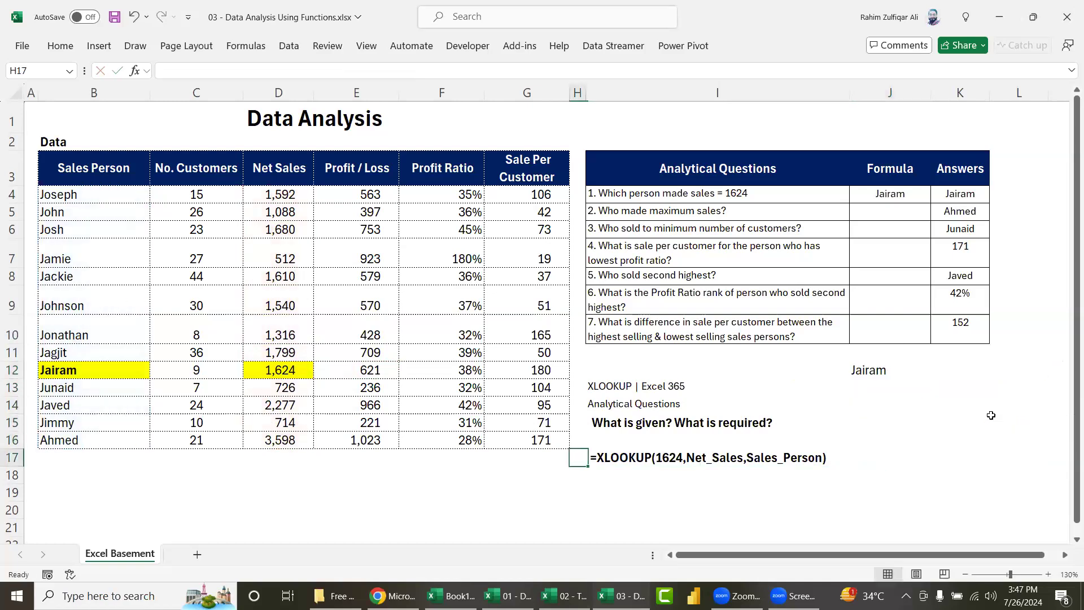
{"action": "key", "text": "Down"}
{"action": "key", "text": "ctrl+v"}
Step: Delete the INDEX/MATCH text in I18 and the Jairam result in J12, returning to question 2
{"action": "key", "text": "Return"}
{"action": "key", "text": "Up"}
{"action": "key", "text": "Up"}
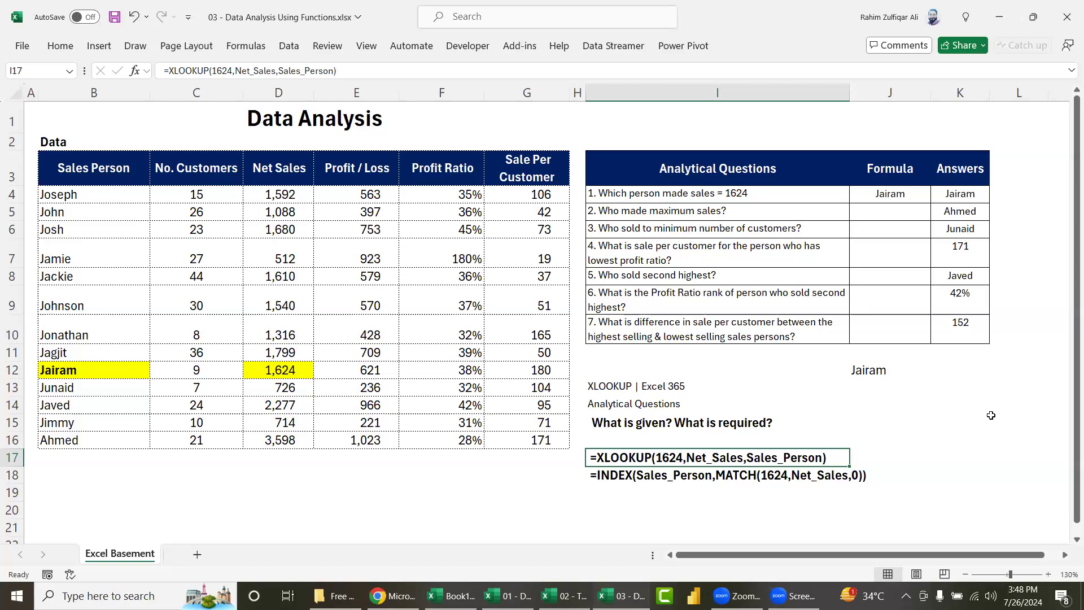
{"action": "key", "text": "Down"}
{"action": "key", "text": "Delete"}
{"action": "key", "text": "Up"}
{"action": "key", "text": "Up"}
{"action": "key", "text": "Up"}
{"action": "key", "text": "Up"}
{"action": "key", "text": "Right"}
{"action": "key", "text": "Right"}
{"action": "key", "text": "Up"}
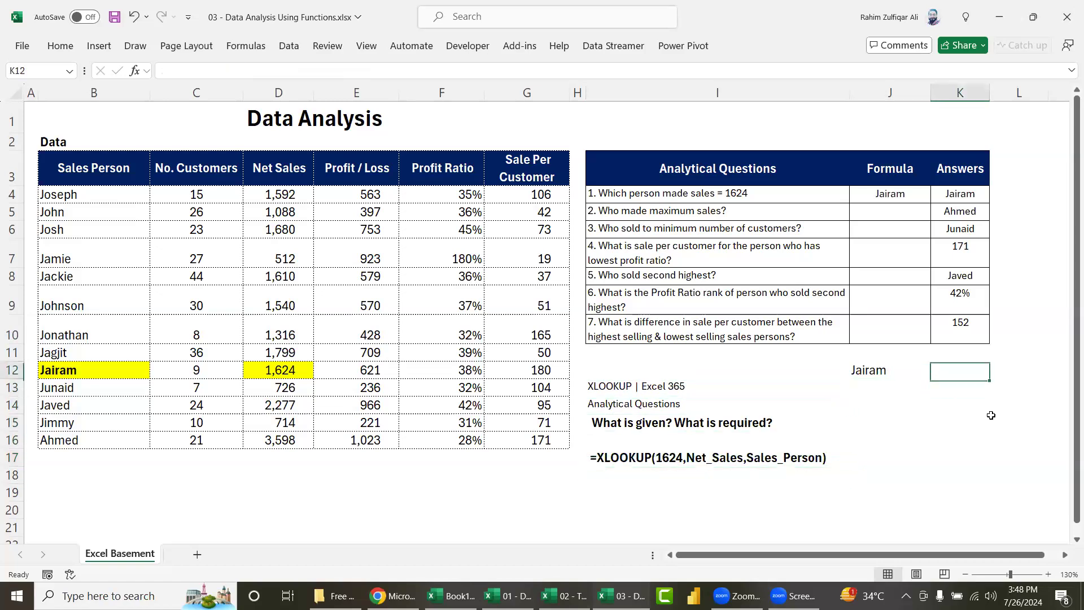
{"action": "key", "text": "Left"}
{"action": "key", "text": "Delete"}
{"action": "key", "text": "Up"}
{"action": "key", "text": "Up"}
{"action": "key", "text": "Up"}
{"action": "key", "text": "Up"}
{"action": "key", "text": "Up"}
{"action": "key", "text": "Up"}
{"action": "key", "text": "Up"}
{"action": "key", "text": "Up"}
{"action": "key", "text": "Left"}
{"action": "key", "text": "Down"}
{"action": "key", "text": "Down"}
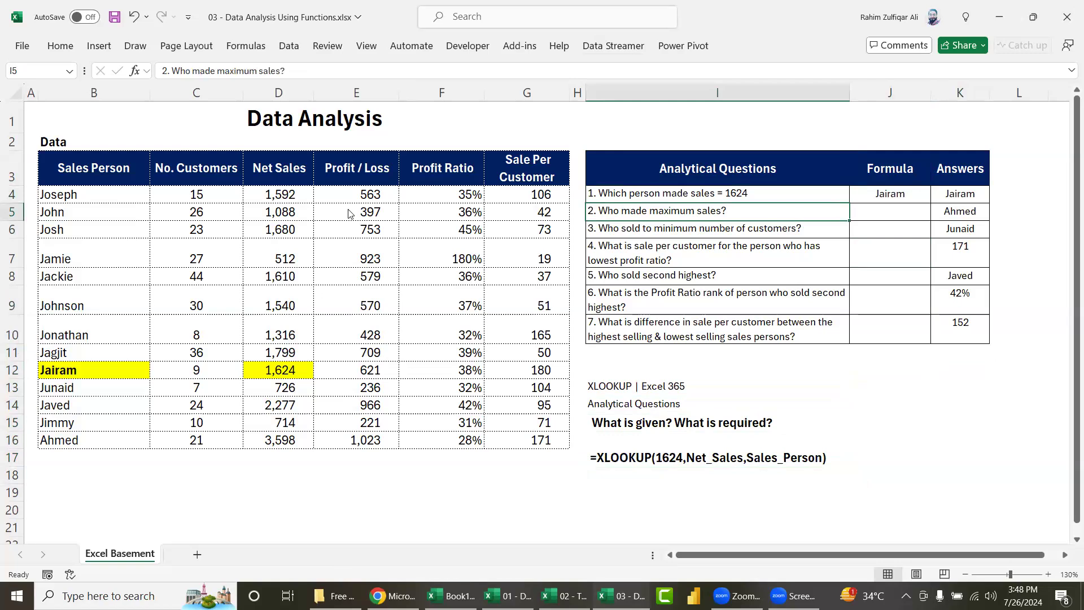
Step: Highlight Ahmed's name (B16) and his 3,598 net sales (D16) with dark blue fill and bold white text
{"action": "left_click", "coordinate": [888, 210]}
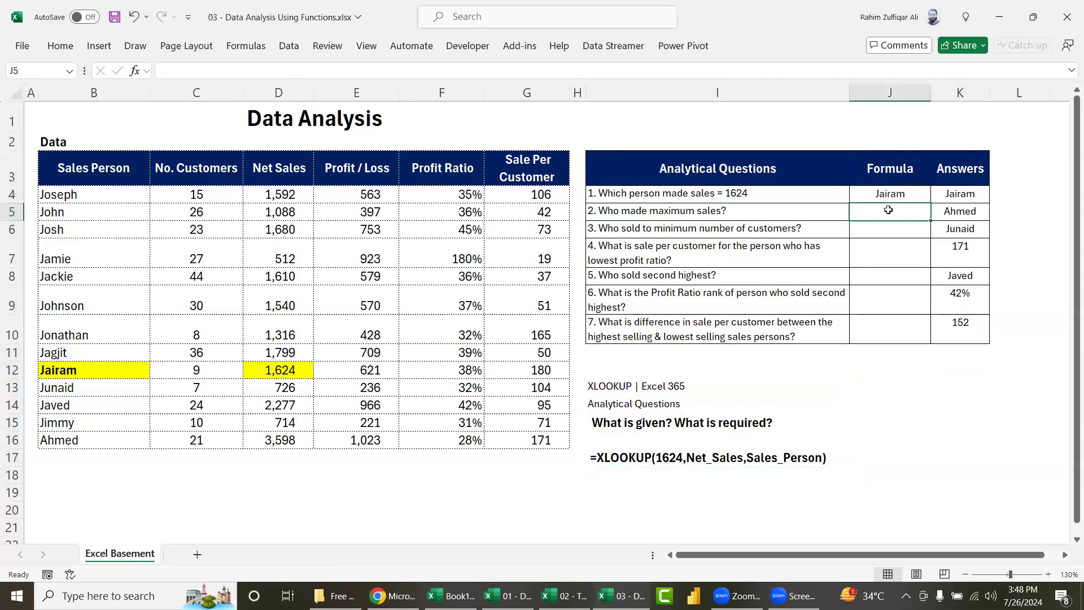
{"action": "left_click", "coordinate": [102, 439]}
{"action": "left_click", "coordinate": [279, 440], "text": "ctrl"}
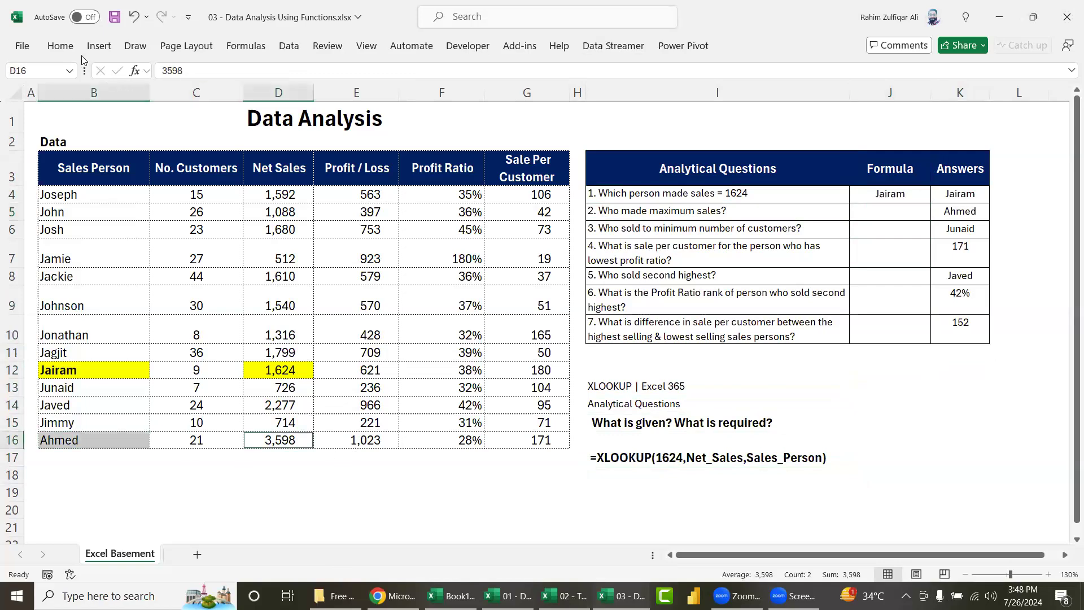
{"action": "left_click", "coordinate": [60, 45]}
{"action": "left_click", "coordinate": [203, 96]}
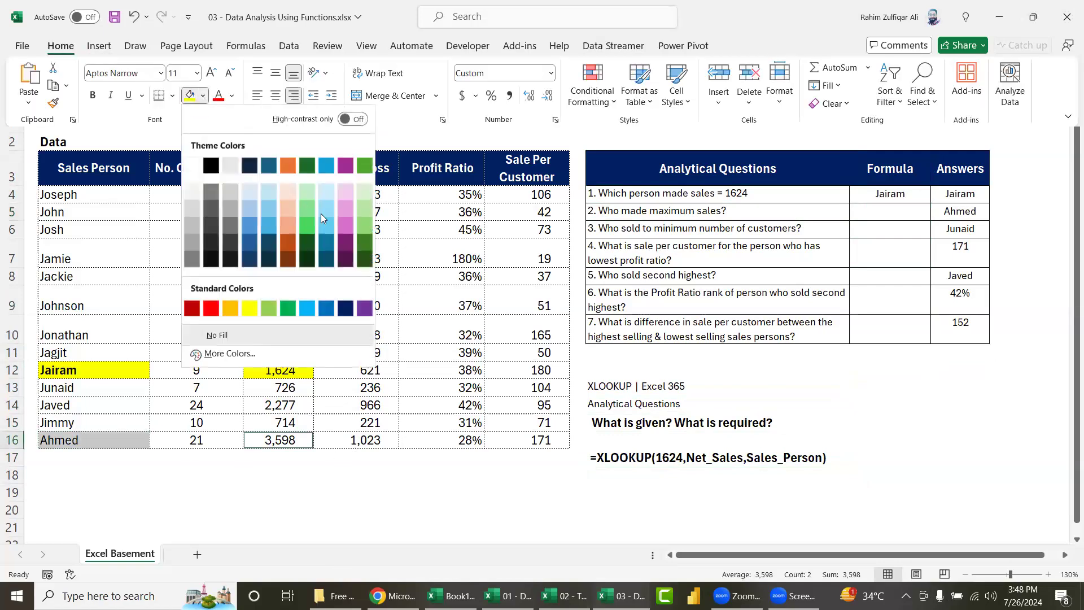
{"action": "left_click", "coordinate": [345, 309]}
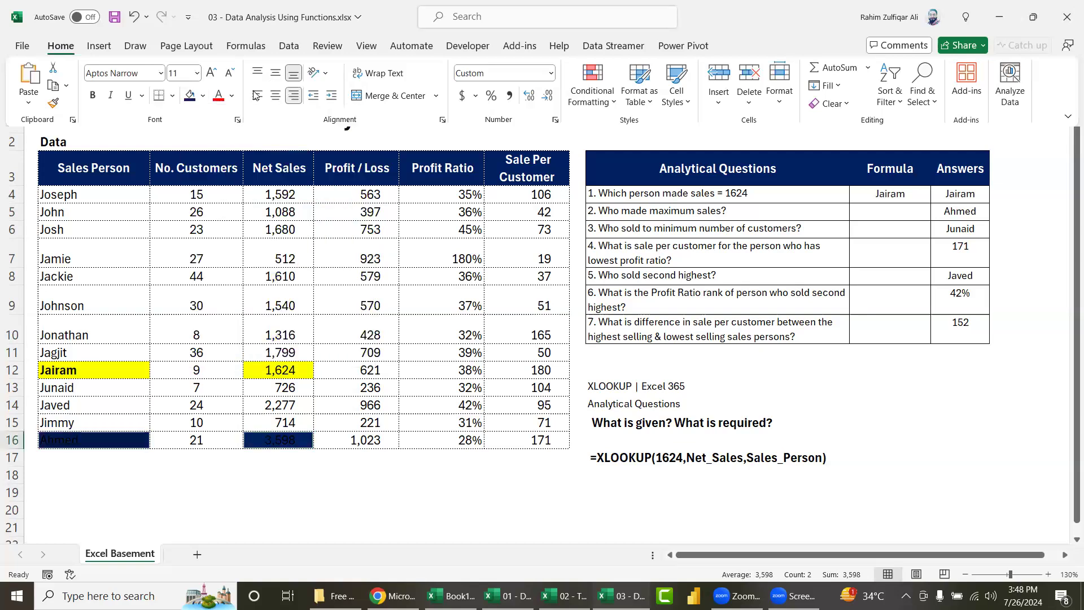
{"action": "left_click", "coordinate": [232, 95]}
{"action": "left_click", "coordinate": [259, 185]}
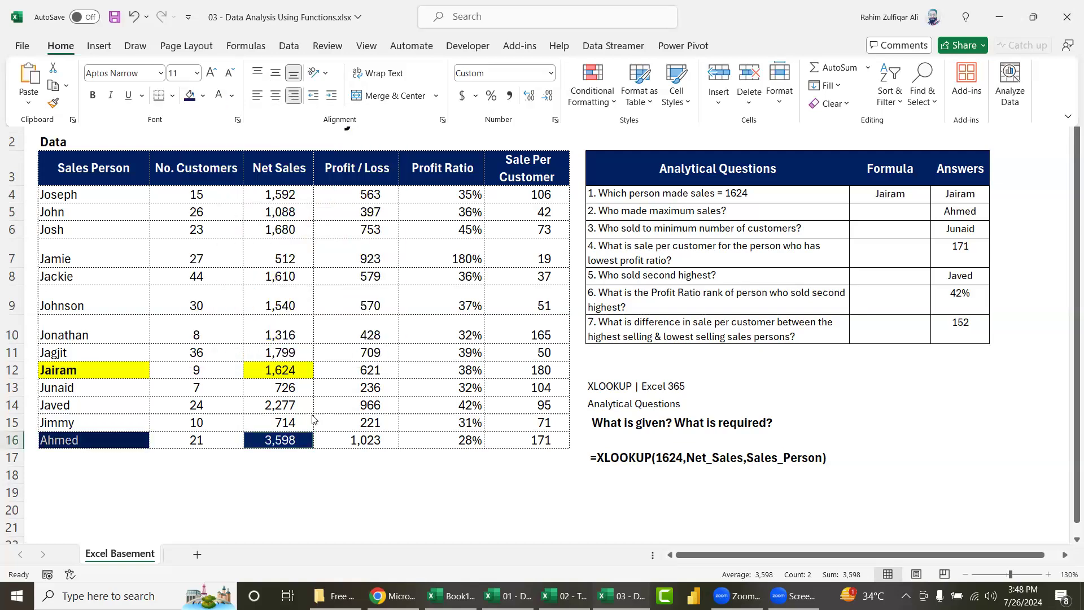
{"action": "key", "text": "ctrl+b"}
{"action": "key", "text": "Escape"}
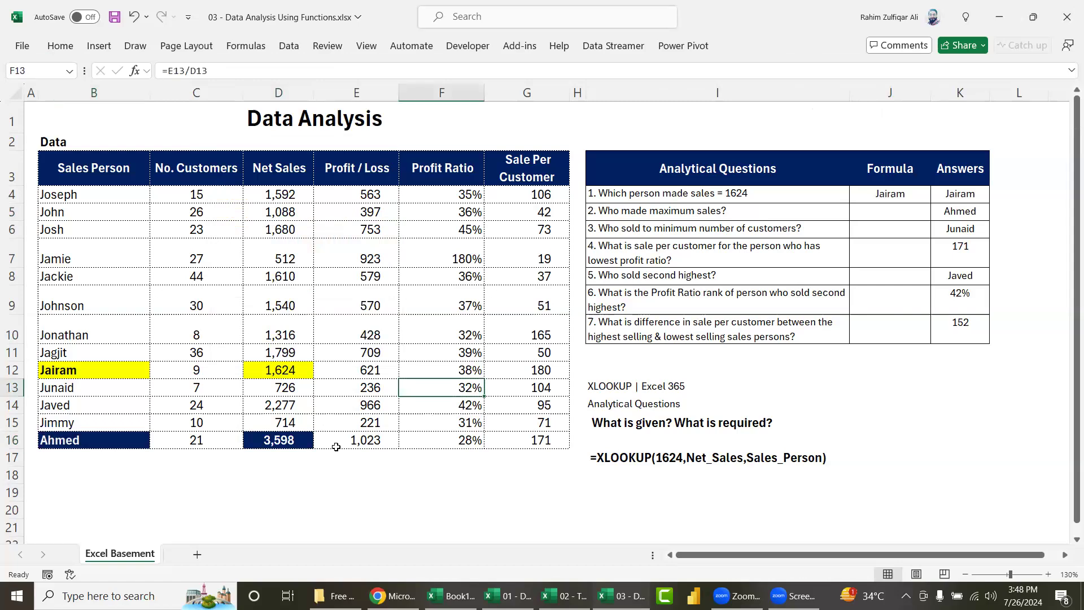
{"action": "left_click", "coordinate": [80, 441]}
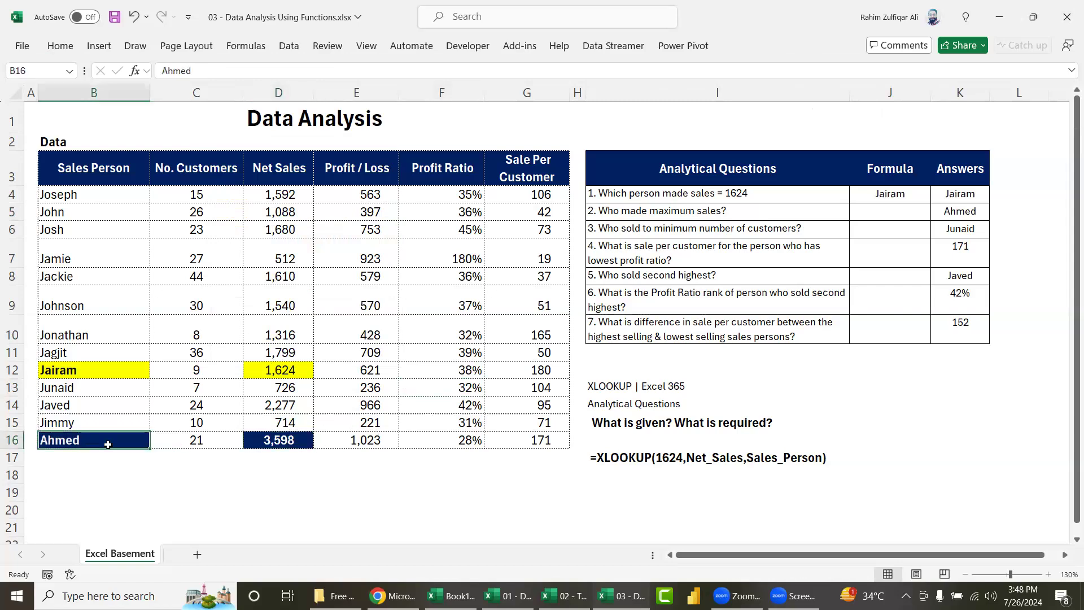
Step: In J5, enter =XLOOKUP(MAX(Net_Sales),Net_Sales,Sales_Person) so it returns Ahmed
{"action": "left_click", "coordinate": [882, 213]}
{"action": "type", "text": "=xlo"}
{"action": "key", "text": "Tab"}
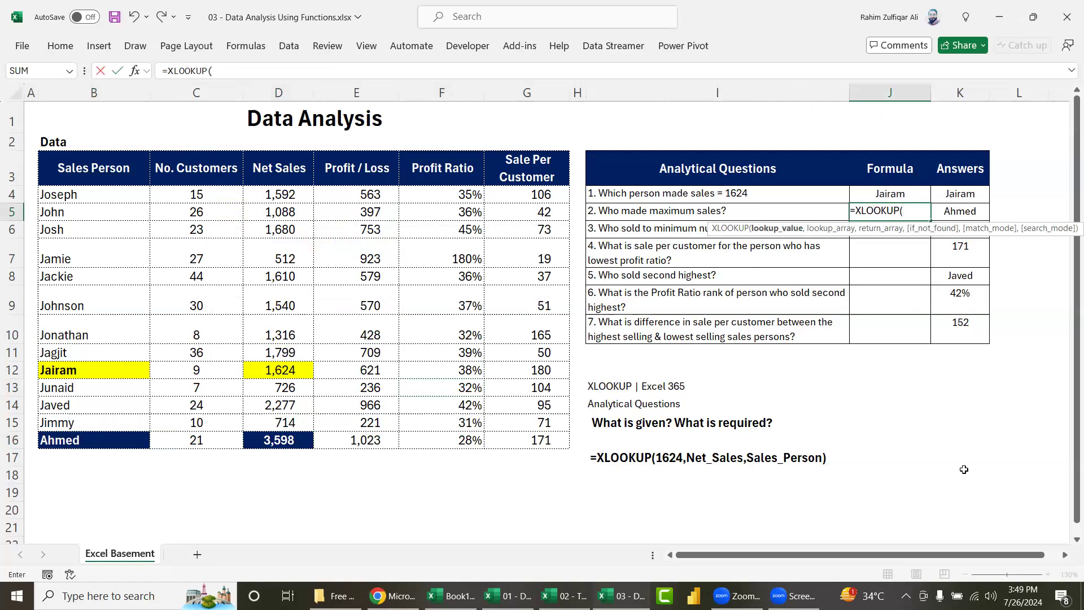
{"action": "type", "text": "max"}
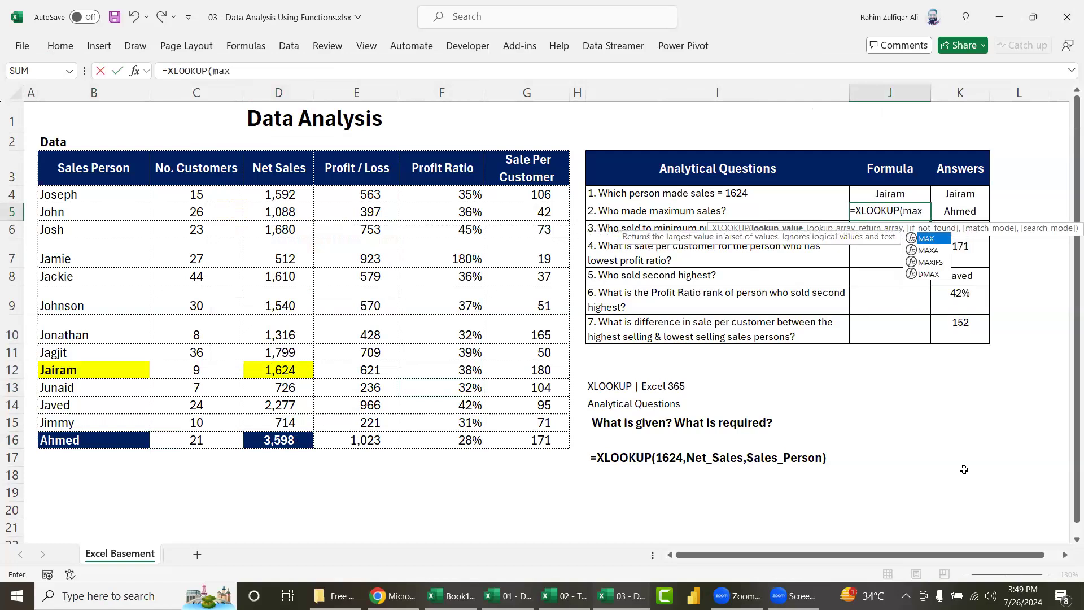
{"action": "key", "text": "Tab"}
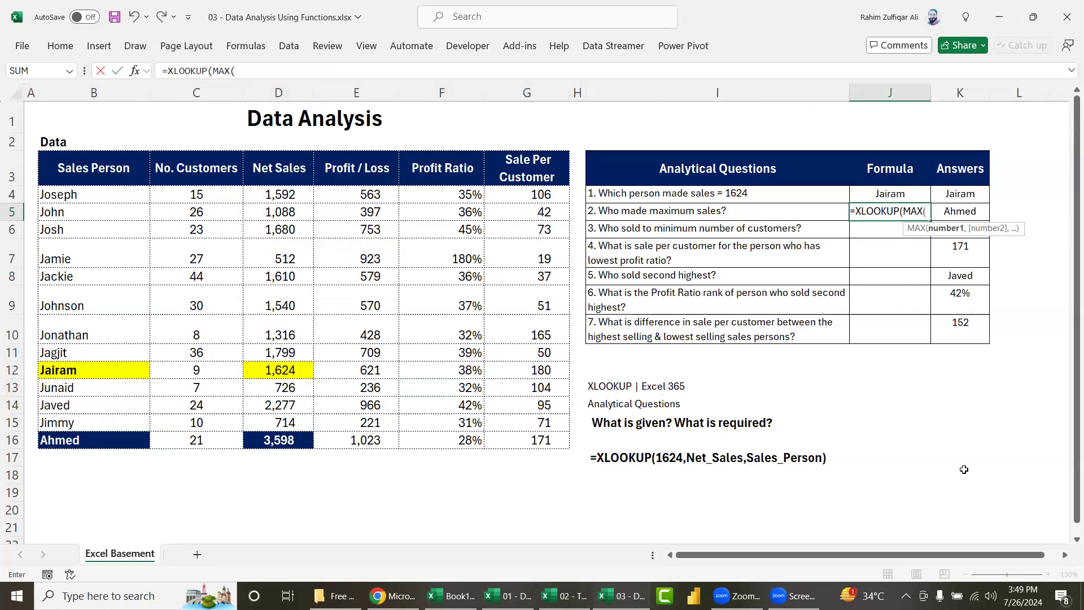
{"action": "type", "text": "net"}
{"action": "key", "text": "Tab"}
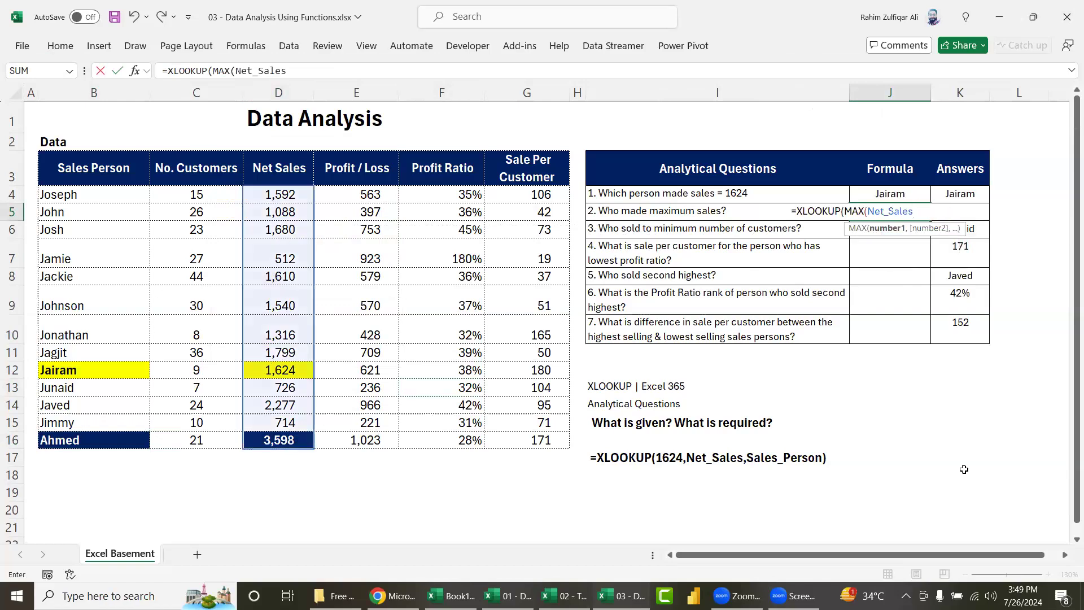
{"action": "type", "text": ")"}
{"action": "type", "text": ","}
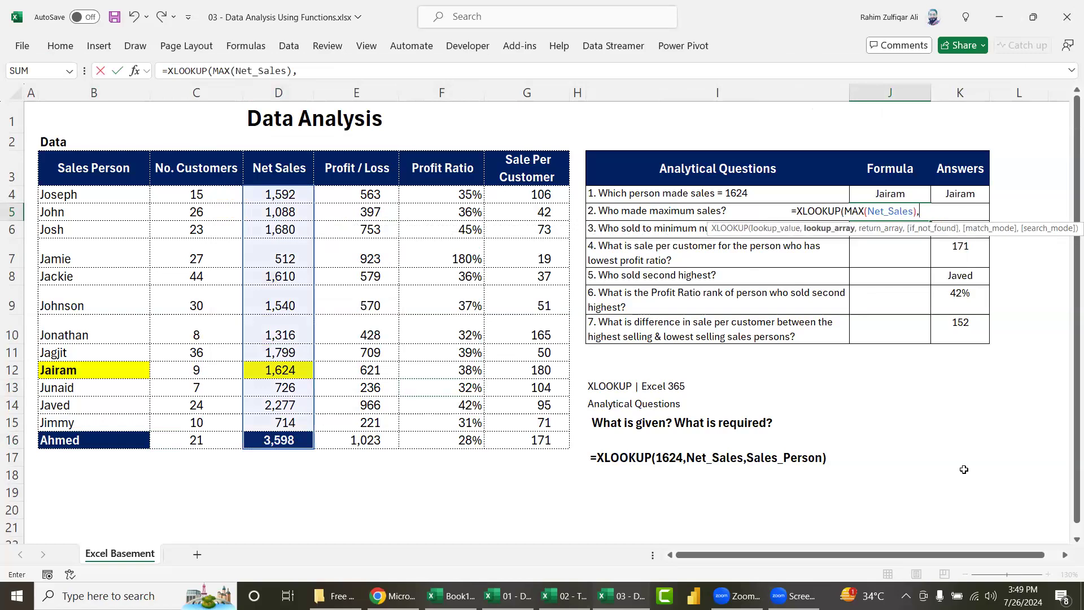
{"action": "type", "text": "net"}
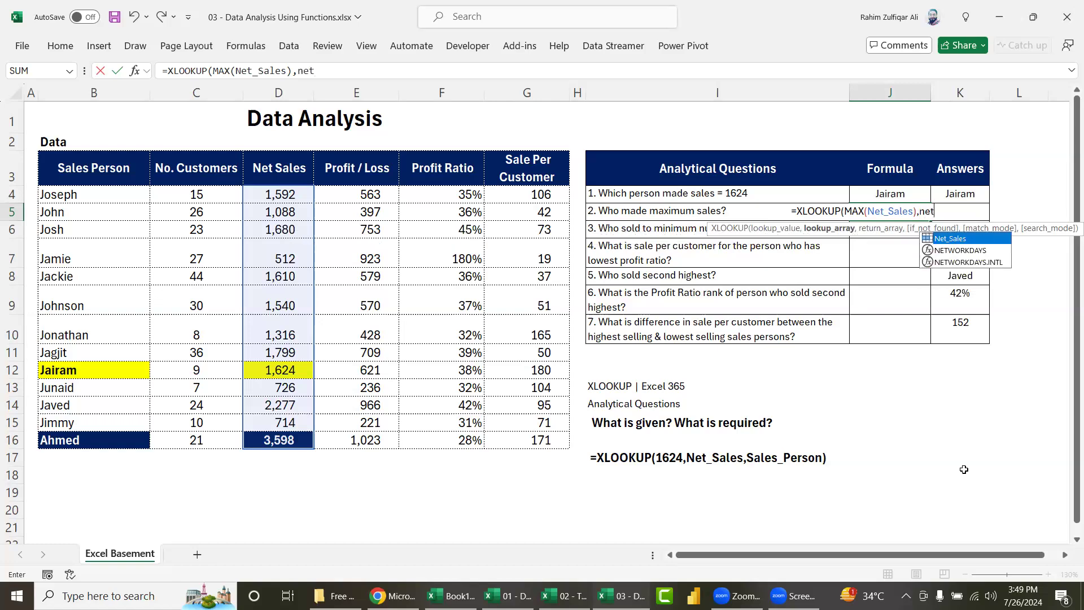
{"action": "key", "text": "Tab"}
{"action": "type", "text": ","}
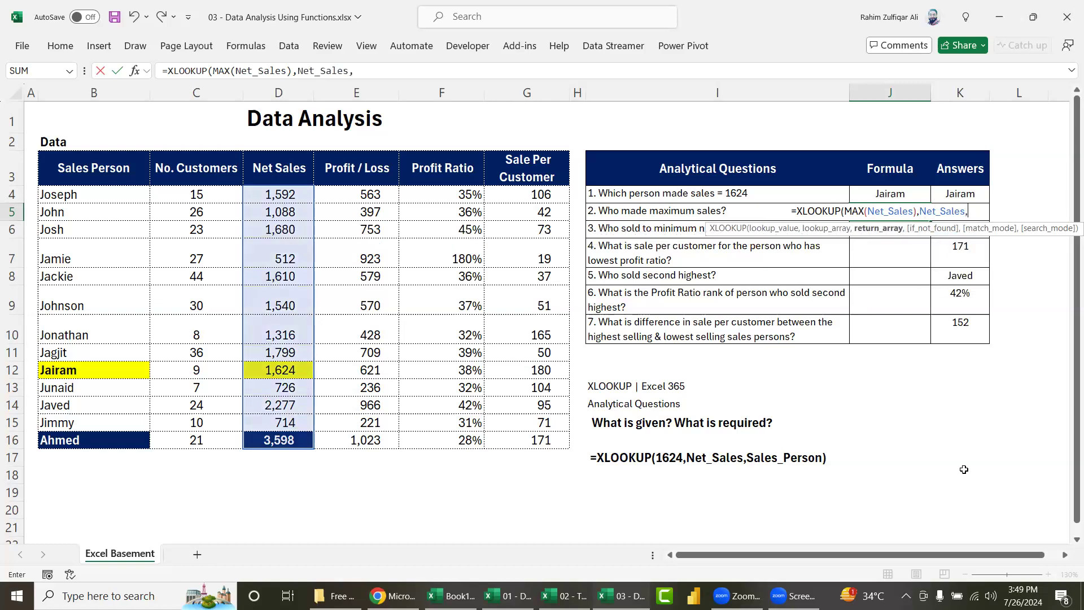
{"action": "type", "text": "sal"}
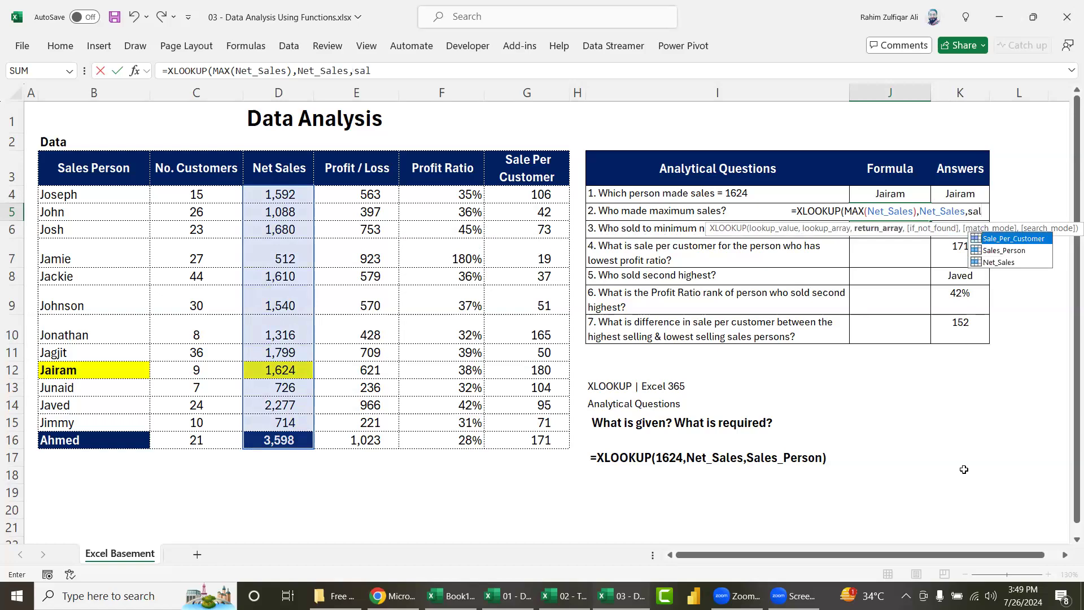
{"action": "type", "text": "es"}
{"action": "key", "text": "Tab"}
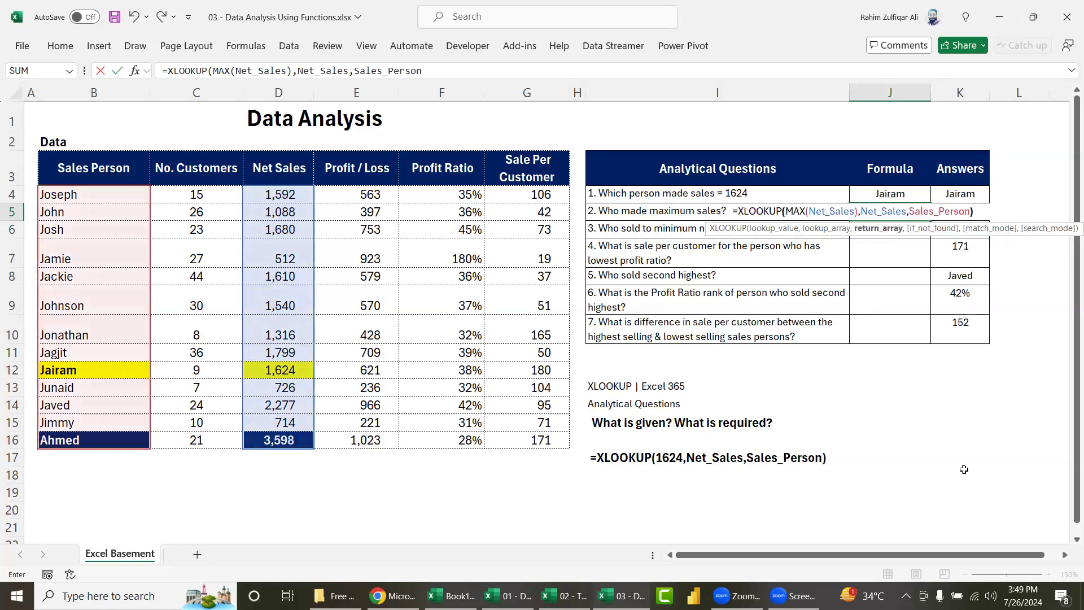
{"action": "key", "text": "ctrl+Return"}
Step: Type the MAX formula as text in I18 below the first formula note
{"action": "key", "text": "F2"}
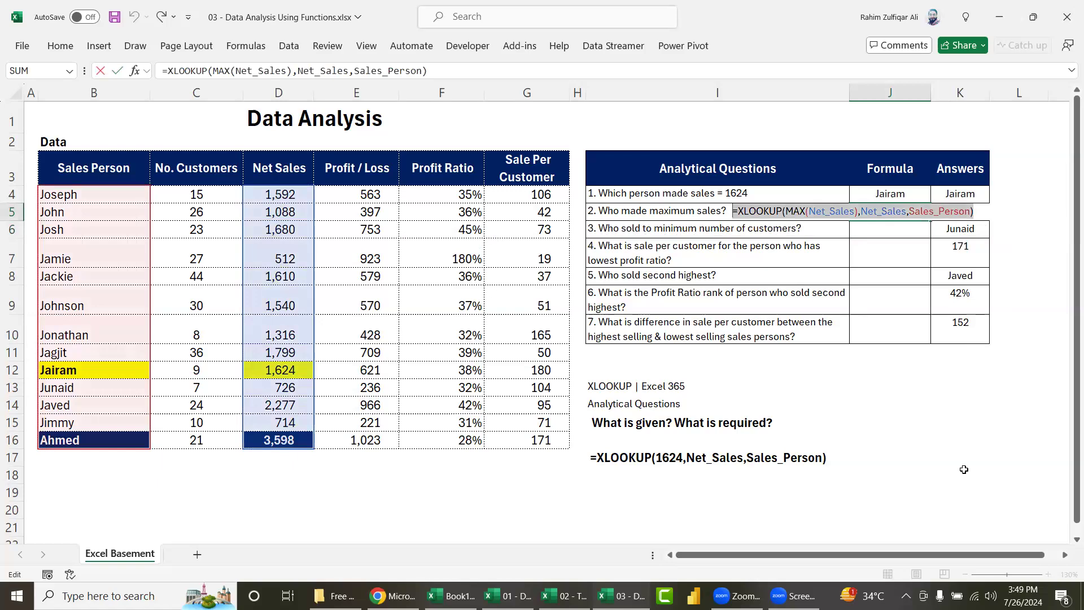
{"action": "left_click", "coordinate": [790, 475]}
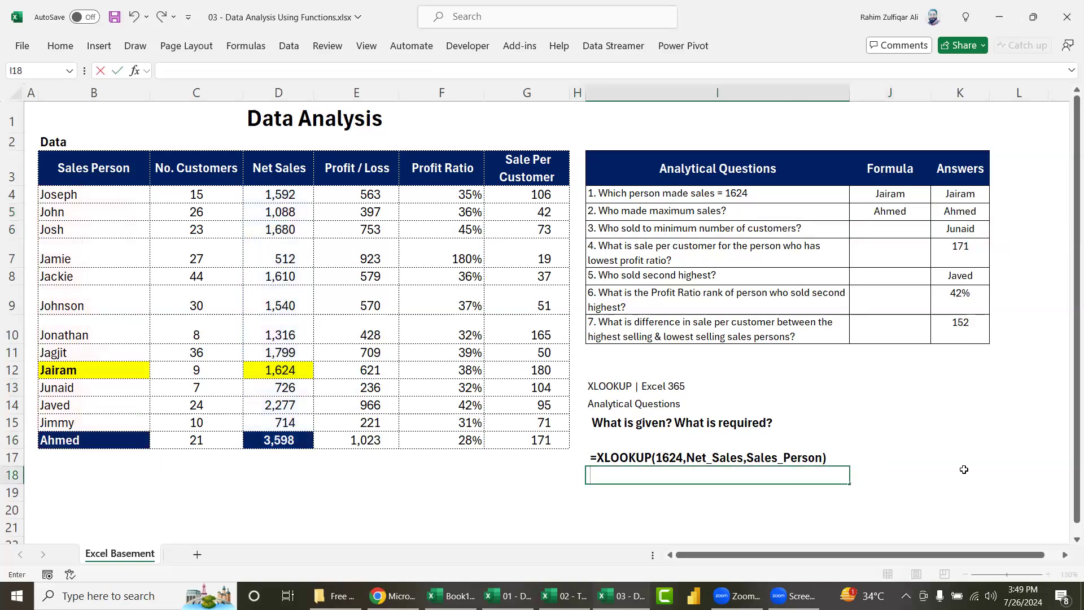
{"action": "type", "text": "=XLOOKUP(MAX(Net_Sales),Net_Sales,Sales_Person)"}
{"action": "key", "text": "Return"}
{"action": "key", "text": "Up"}
{"action": "key", "text": "Up"}
{"action": "key", "text": "Up"}
{"action": "key", "text": "Up"}
{"action": "key", "text": "Up"}
{"action": "key", "text": "Up"}
{"action": "key", "text": "Up"}
{"action": "key", "text": "Right"}
{"action": "key", "text": "Down"}
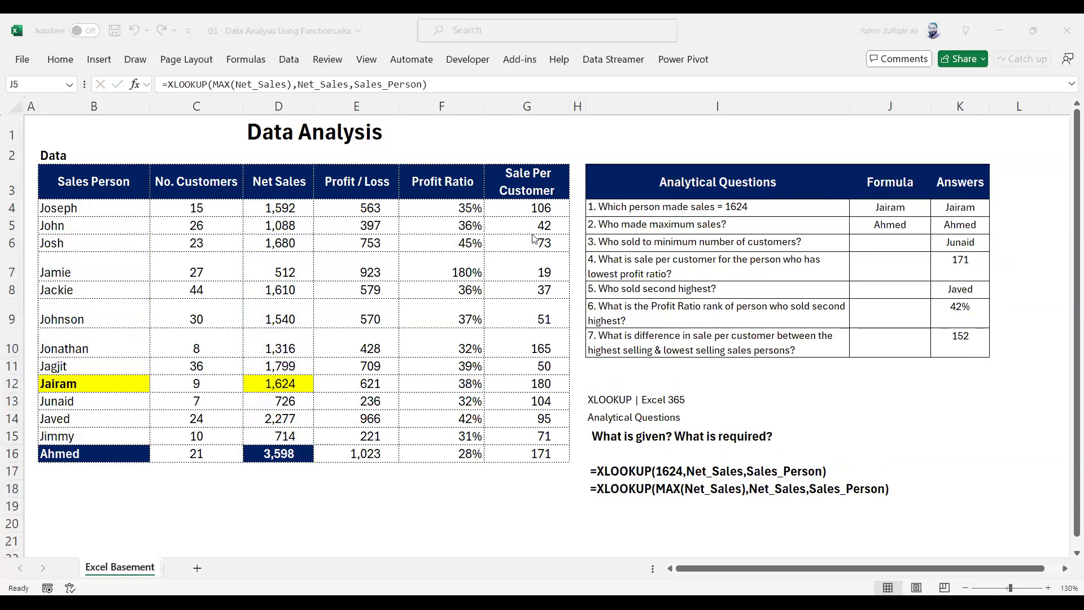
Step: In J6, enter =XLOOKUP(MIN(No._Customers),No._Customers,Sales_Person), which returns Junaid
{"action": "left_click", "coordinate": [816, 254]}
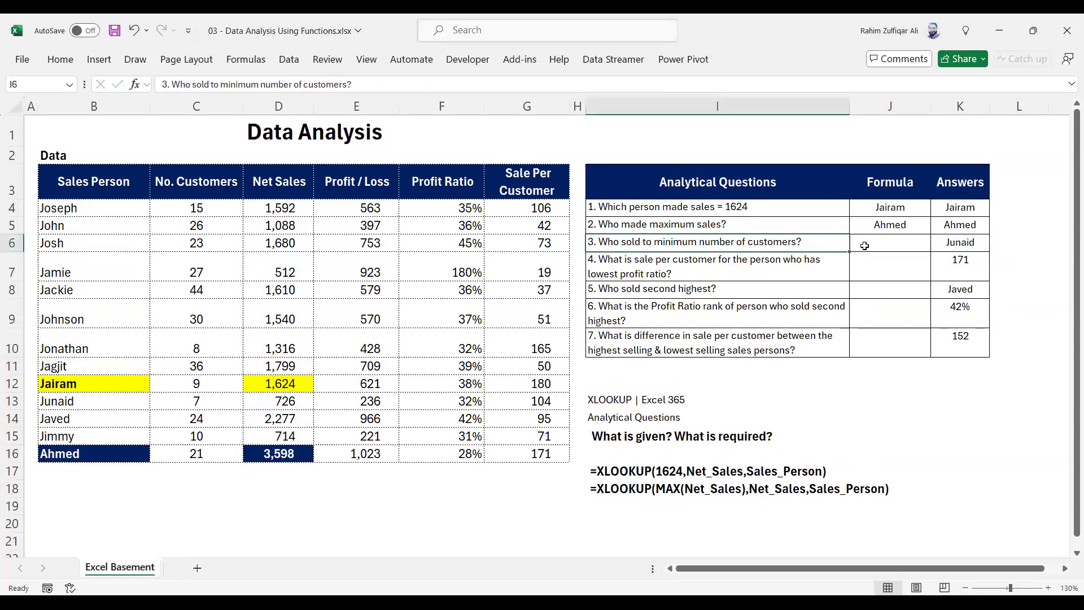
{"action": "left_click", "coordinate": [864, 246]}
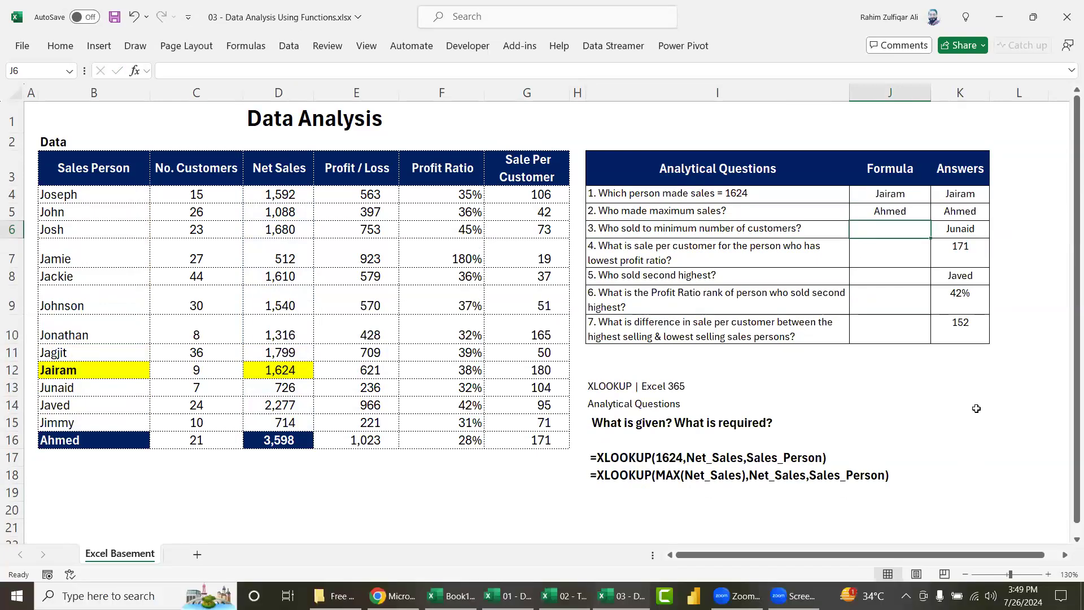
{"action": "type", "text": "=xlo"}
{"action": "key", "text": "Tab"}
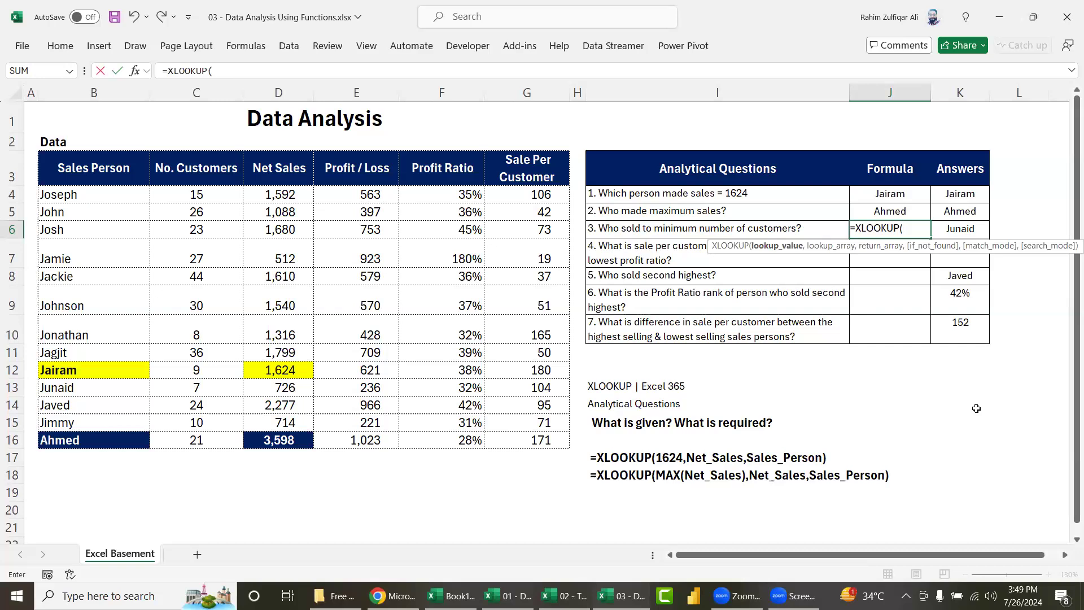
{"action": "type", "text": "min"}
{"action": "key", "text": "Tab"}
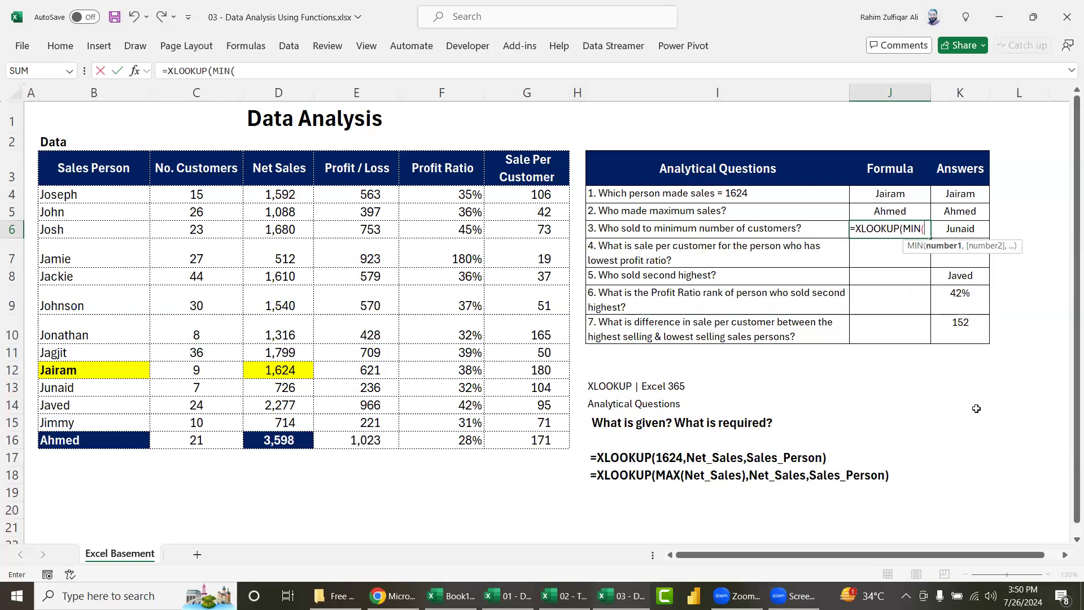
{"action": "type", "text": "no"}
{"action": "key", "text": "Tab"}
{"action": "type", "text": ")"}
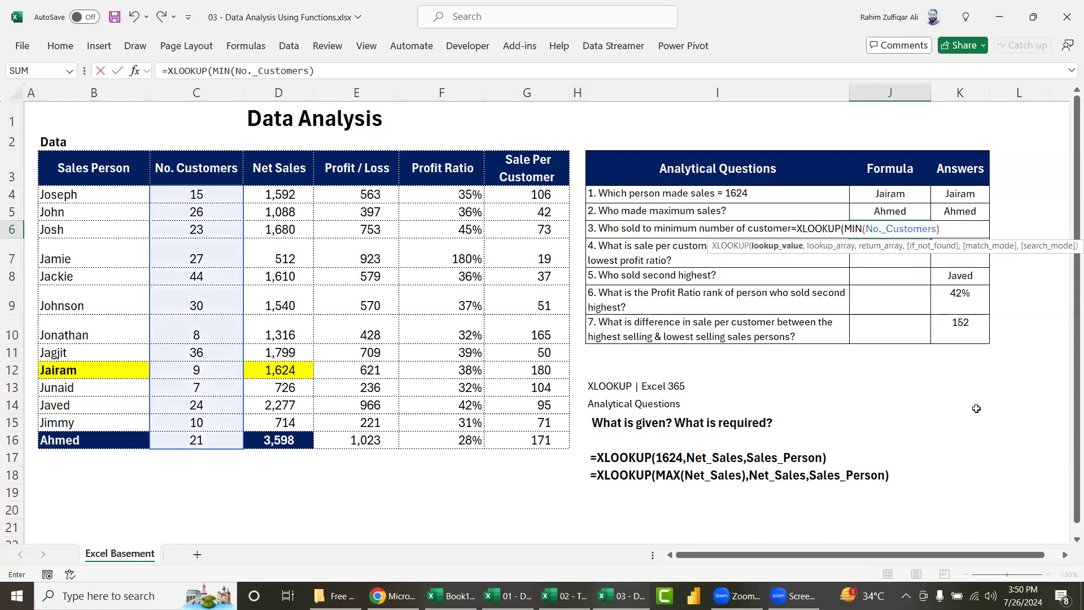
{"action": "type", "text": ","}
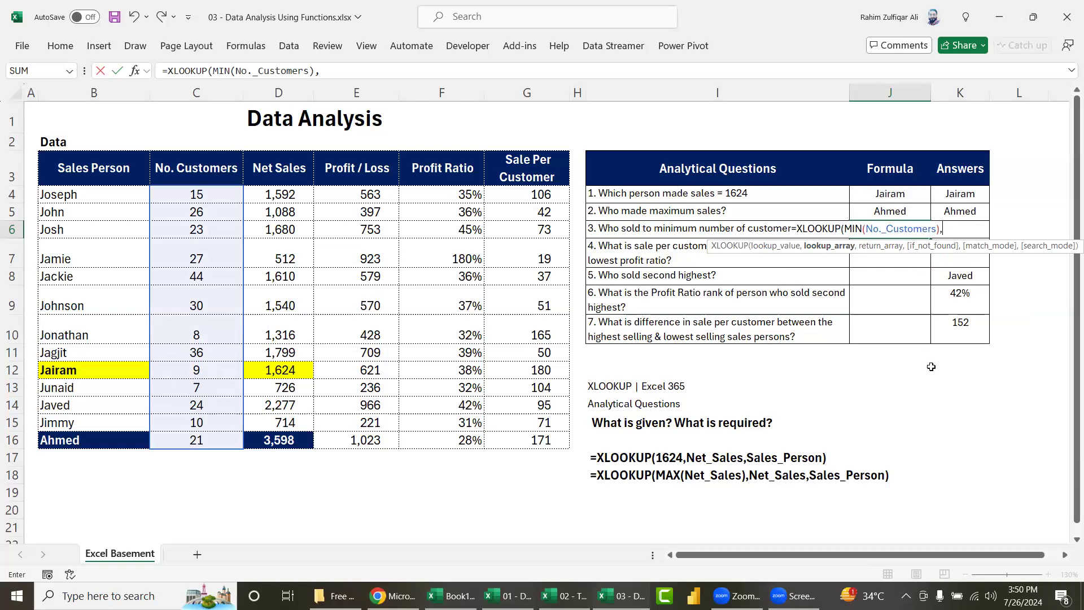
{"action": "type", "text": "no"}
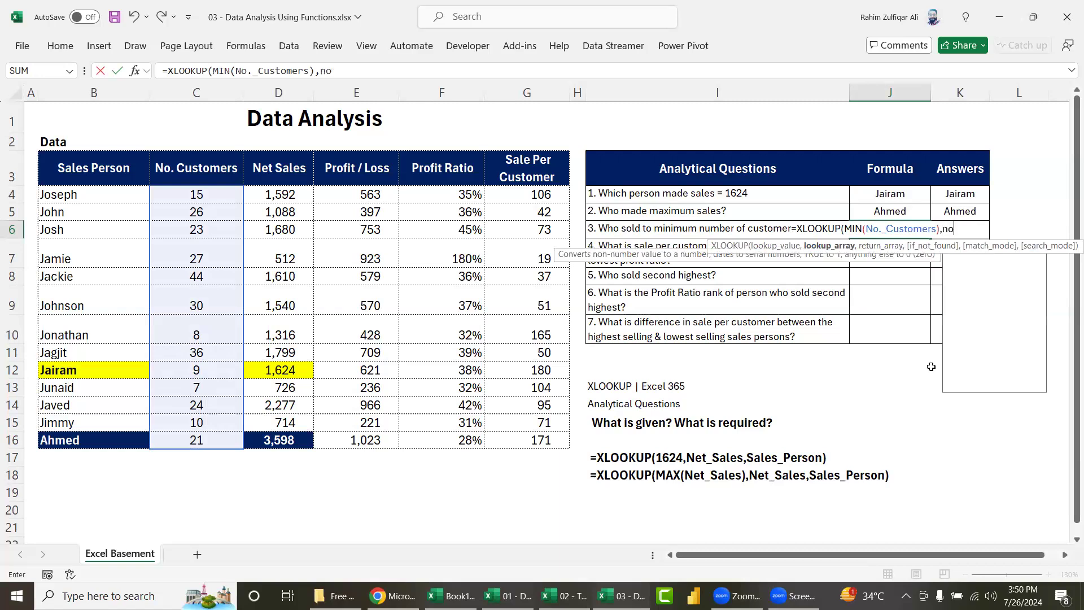
{"action": "key", "text": "Tab"}
{"action": "type", "text": ","}
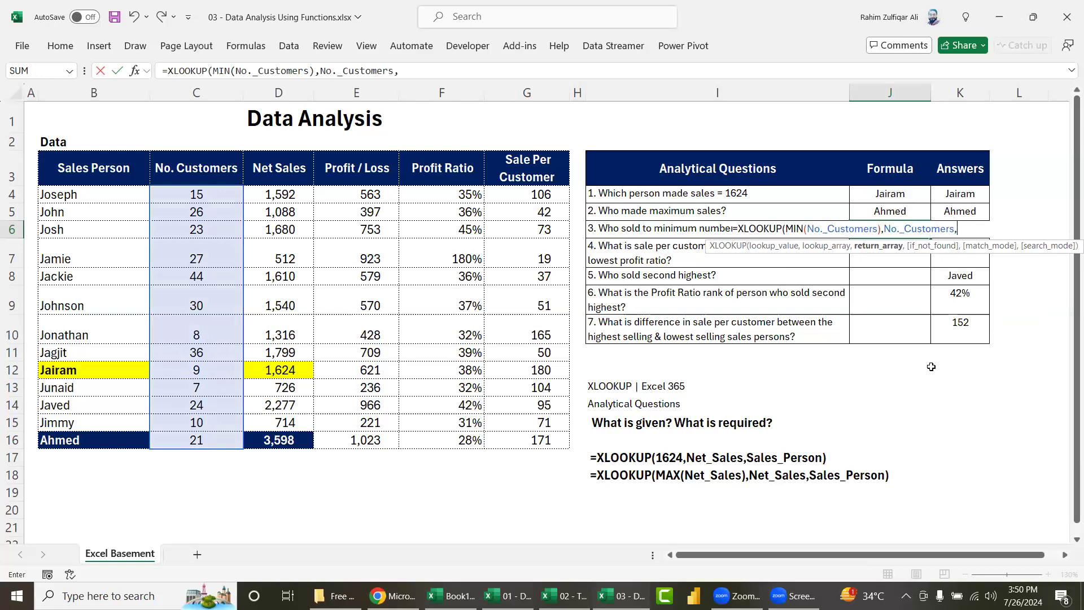
{"action": "type", "text": "sales"}
{"action": "key", "text": "Tab"}
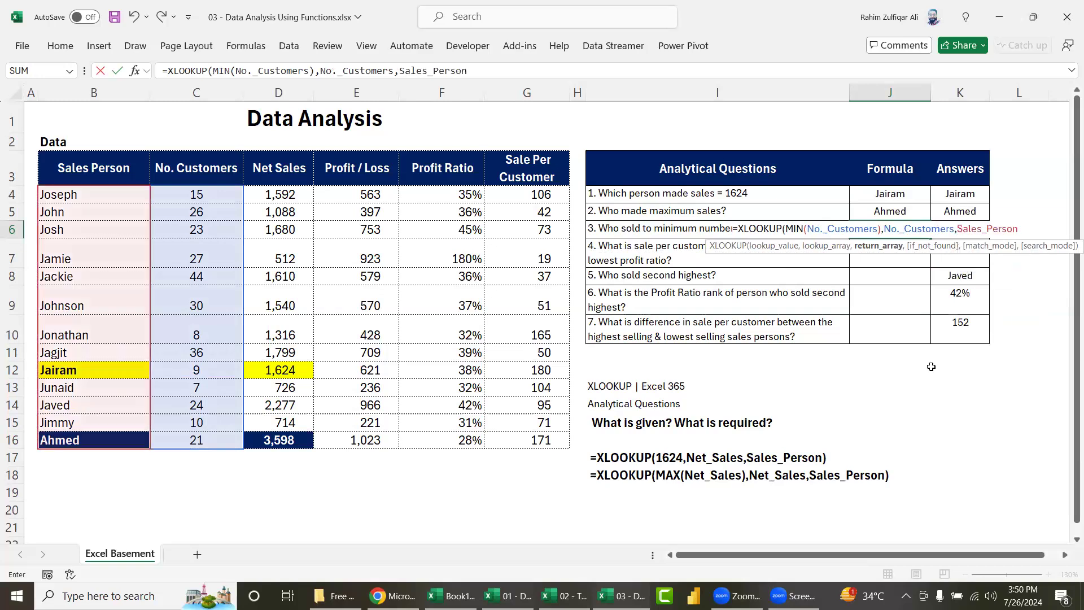
{"action": "key", "text": "ctrl+Return"}
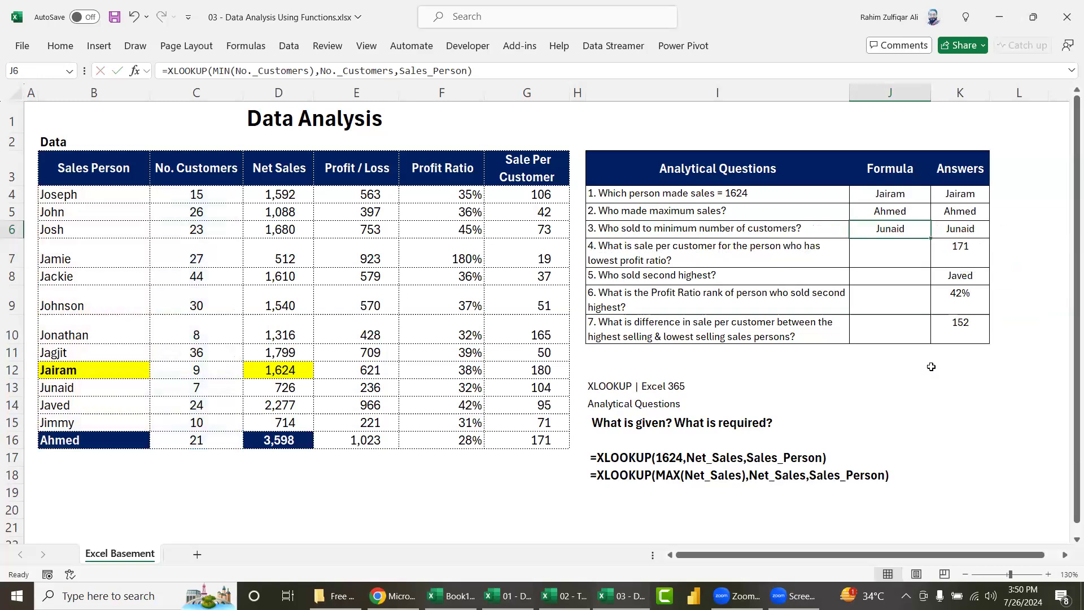
Step: Write the MIN formula as text in I19 and make it bold
{"action": "key", "text": "F2"}
{"action": "key", "text": "Escape"}
{"action": "key", "text": "Down"}
{"action": "key", "text": "Down"}
{"action": "key", "text": "Down"}
{"action": "key", "text": "Down"}
{"action": "key", "text": "Left"}
{"action": "key", "text": "Down"}
{"action": "key", "text": "Down"}
{"action": "key", "text": "Down"}
{"action": "key", "text": "Down"}
{"action": "type", "text": "=XLOOKUP(MIN(No._Customers),No._Customers,Sales_Person)"}
{"action": "key", "text": "Return"}
{"action": "key", "text": "Up"}
{"action": "key", "text": "ctrl+b"}
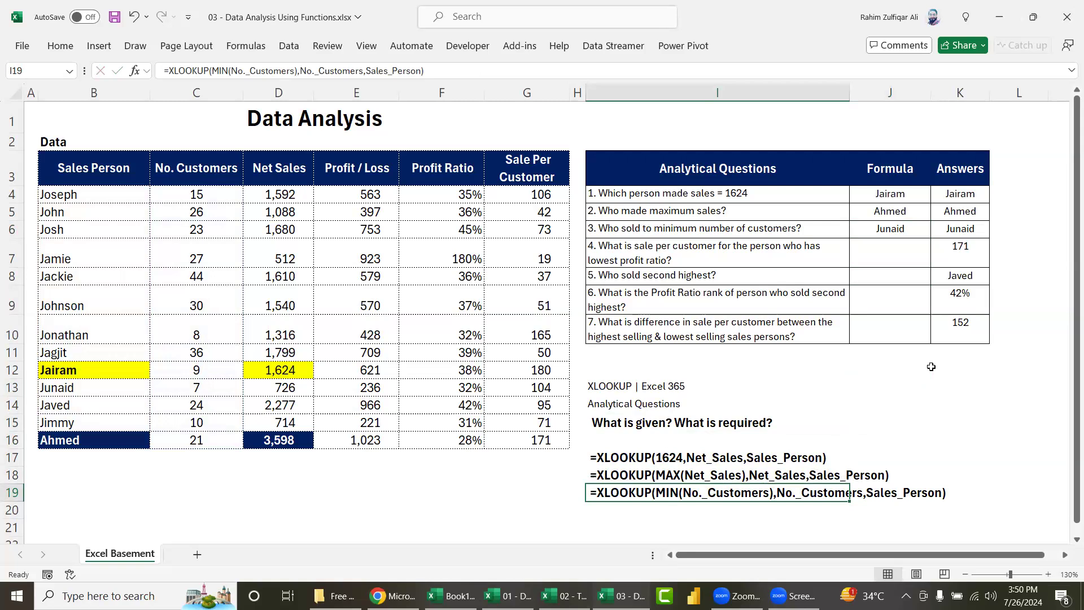
{"action": "key", "text": "Up"}
{"action": "key", "text": "Up"}
{"action": "key", "text": "Up"}
{"action": "key", "text": "Up"}
{"action": "key", "text": "Up"}
{"action": "key", "text": "Up"}
{"action": "key", "text": "Up"}
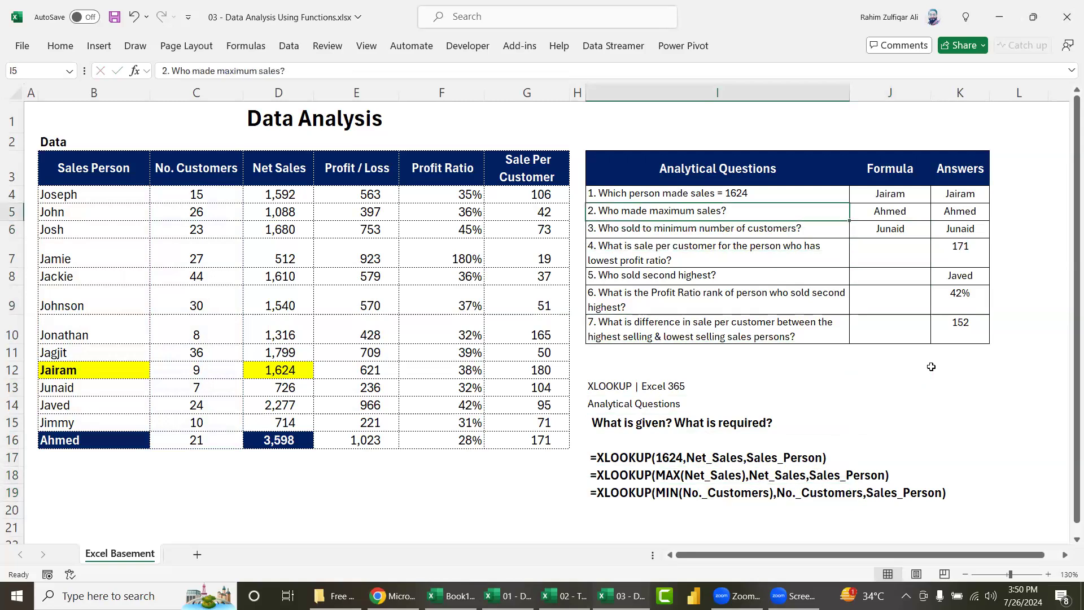
{"action": "key", "text": "Right"}
{"action": "key", "text": "Down"}
{"action": "key", "text": "Down"}
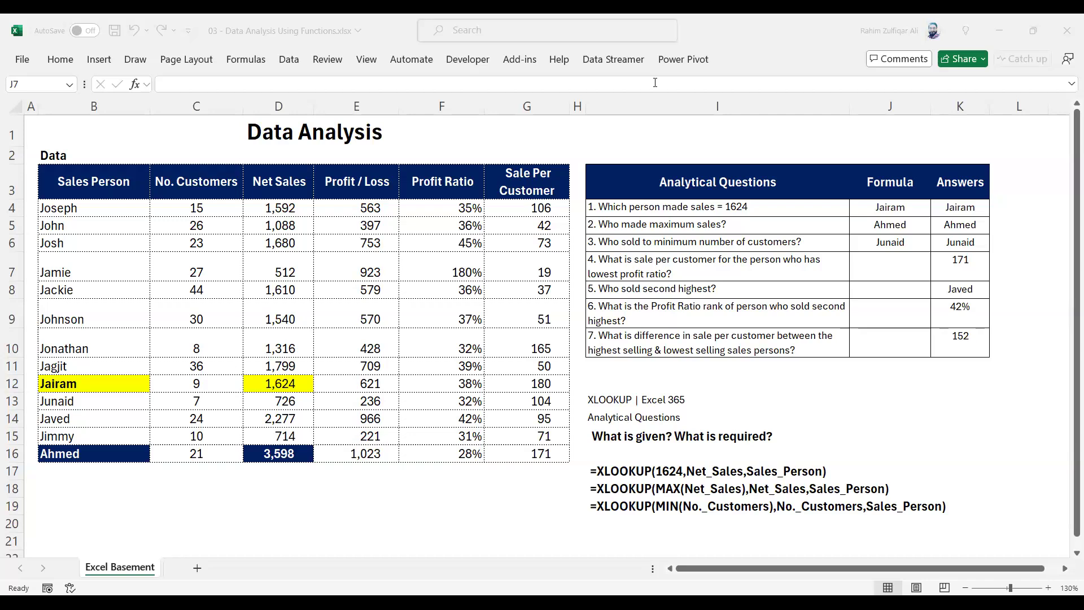
{"action": "left_click", "coordinate": [756, 232]}
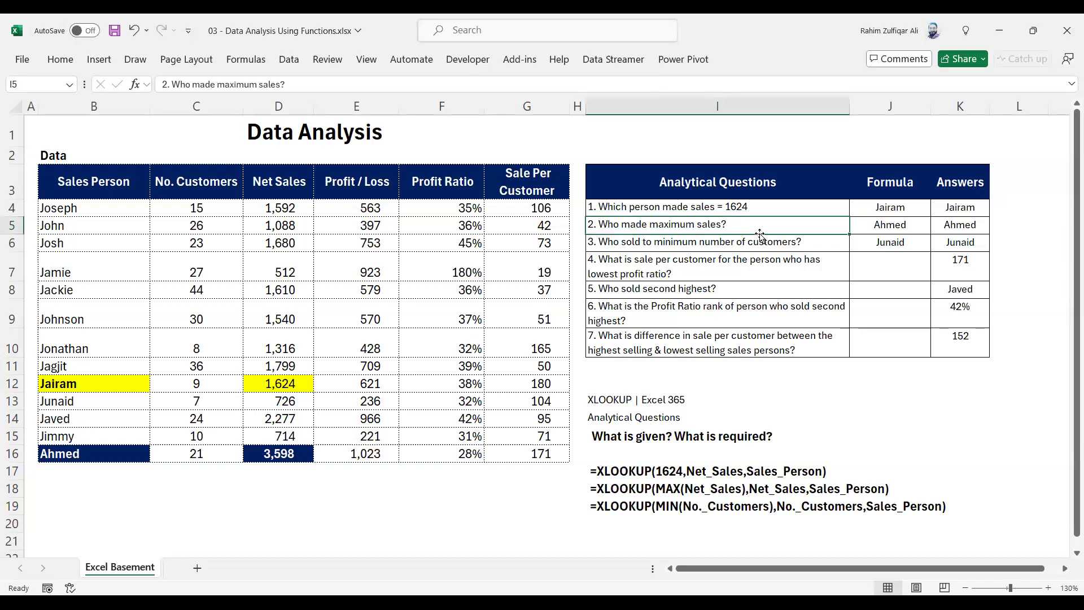
{"action": "key", "text": "Down"}
{"action": "key", "text": "Up"}
{"action": "key", "text": "Right"}
{"action": "key", "text": "F2"}
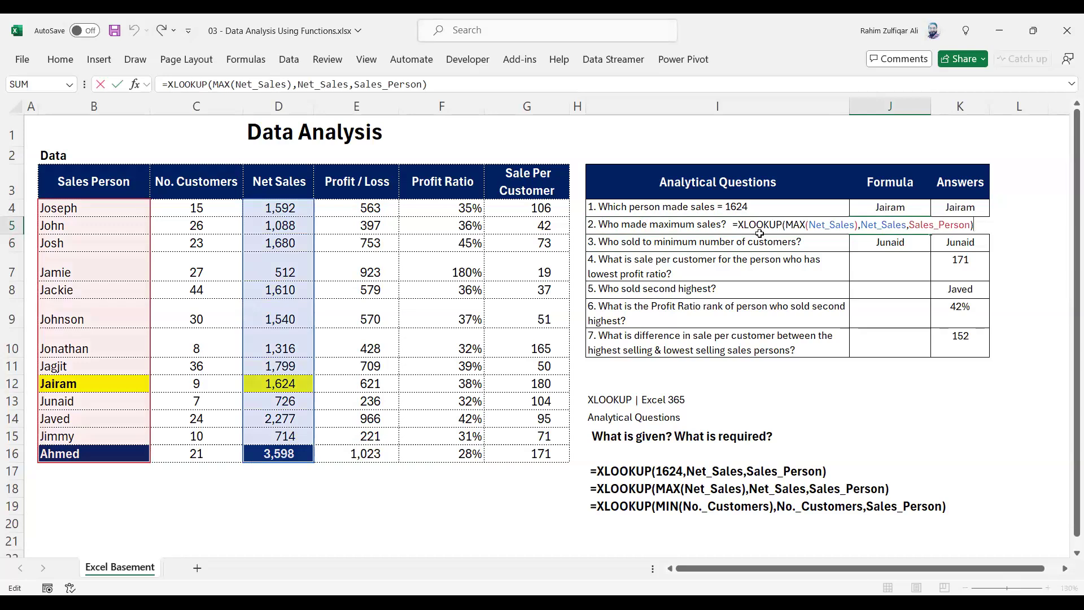
{"action": "key", "text": "Return"}
{"action": "left_click", "coordinate": [759, 232]}
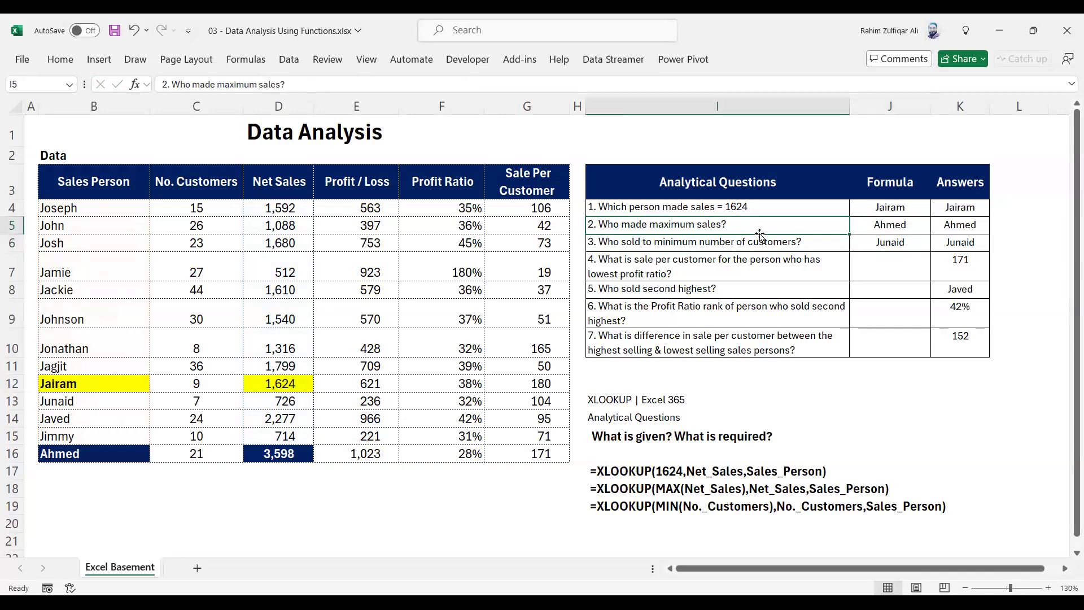
{"action": "key", "text": "Right"}
{"action": "key", "text": "F2"}
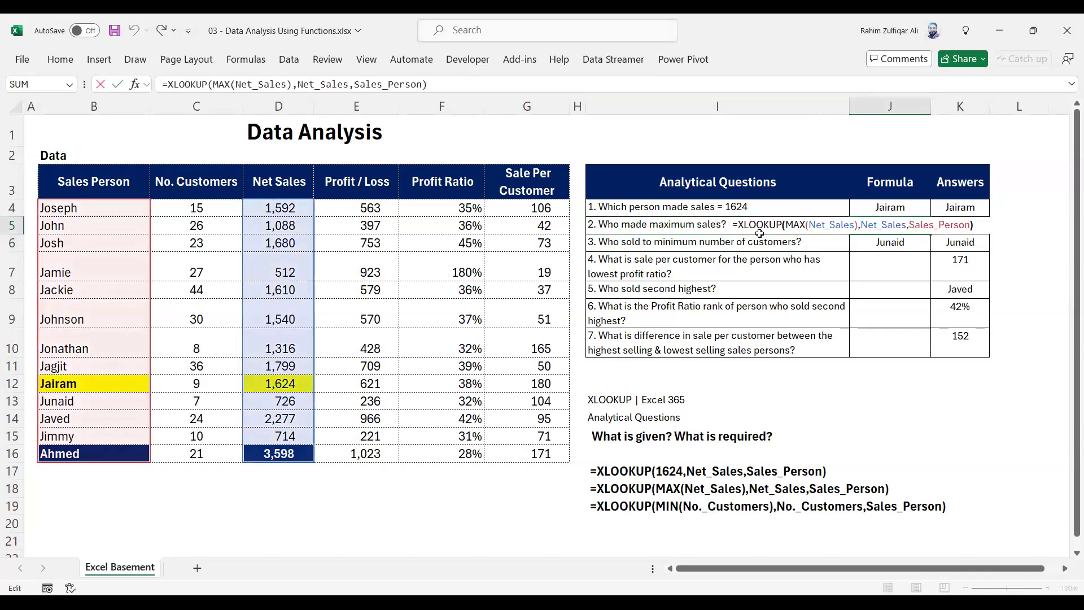
{"action": "key", "text": "ctrl+Left"}
{"action": "key", "text": "ctrl+Left"}
{"action": "key", "text": "ctrl+Left"}
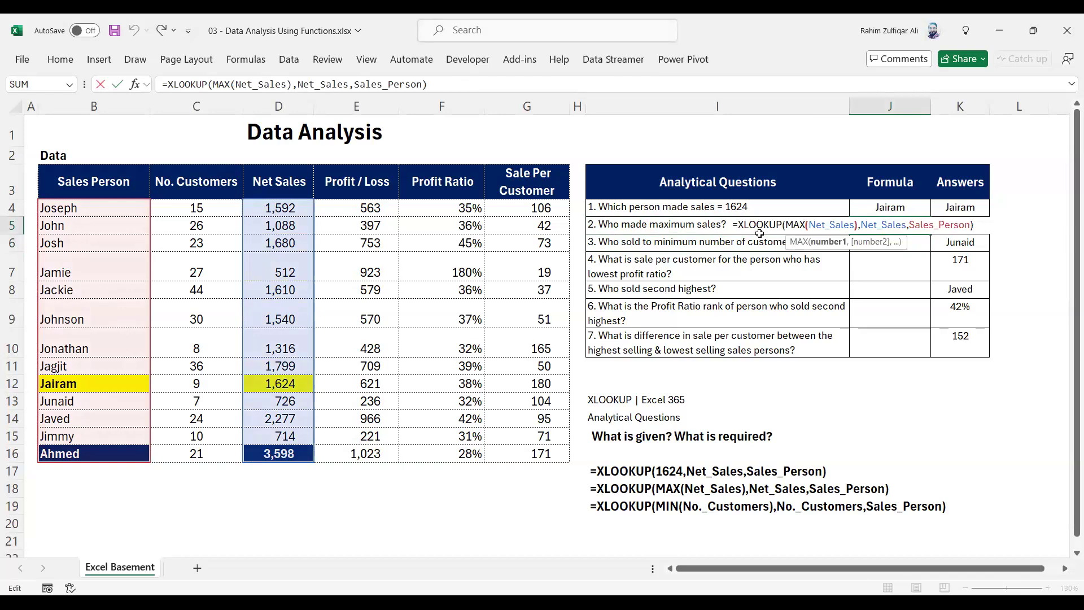
{"action": "key", "text": "Left"}
{"action": "key", "text": "Left"}
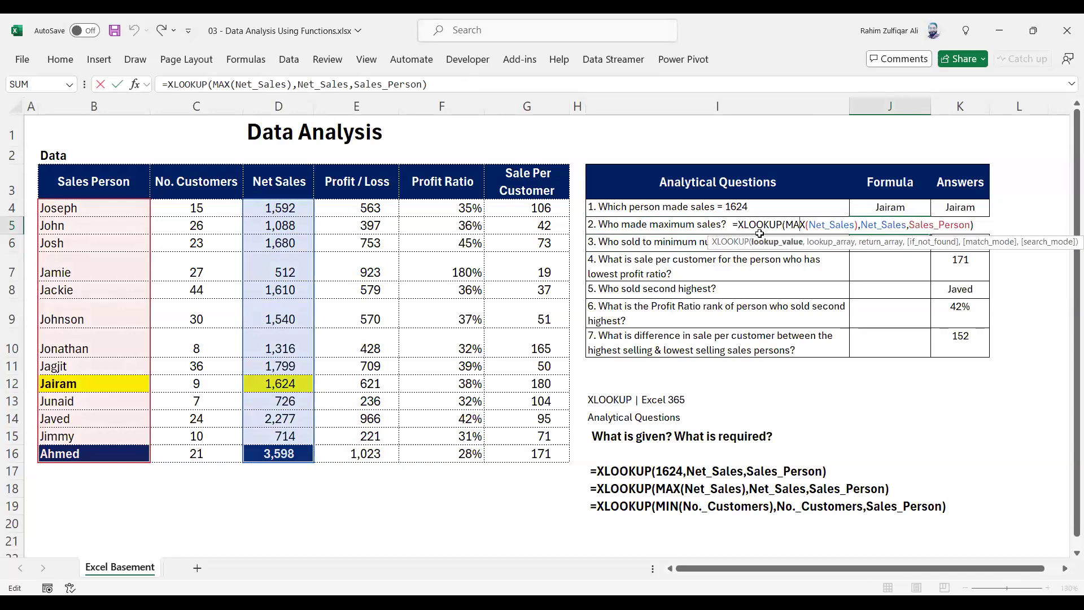
{"action": "left_click", "coordinate": [760, 236]}
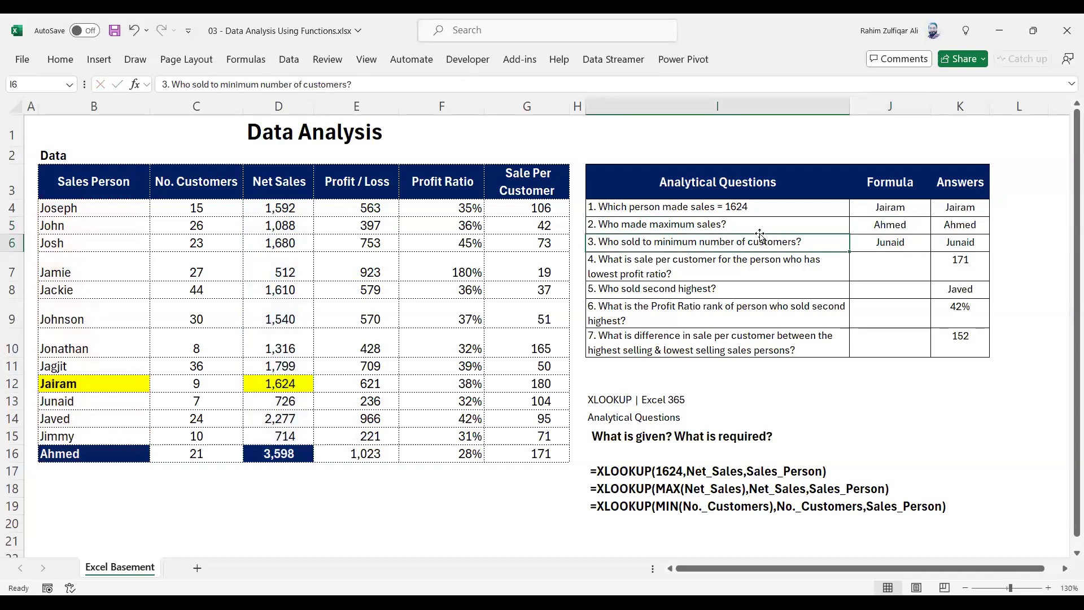
{"action": "key", "text": "Right"}
{"action": "key", "text": "F2"}
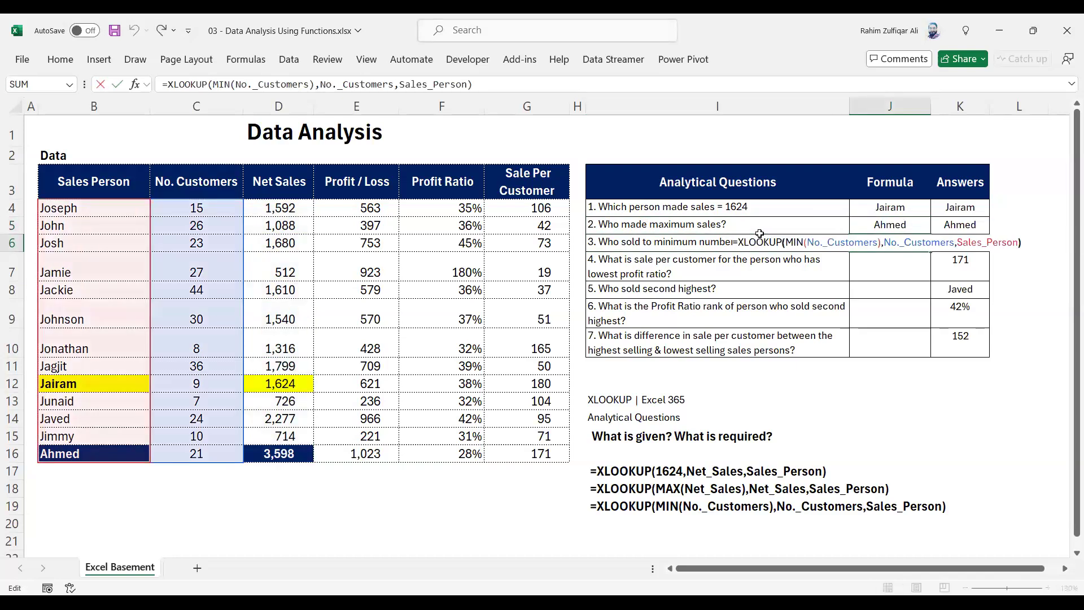
{"action": "key", "text": "Home"}
{"action": "key", "text": "Right"}
{"action": "key", "text": "Right"}
{"action": "key", "text": "Right"}
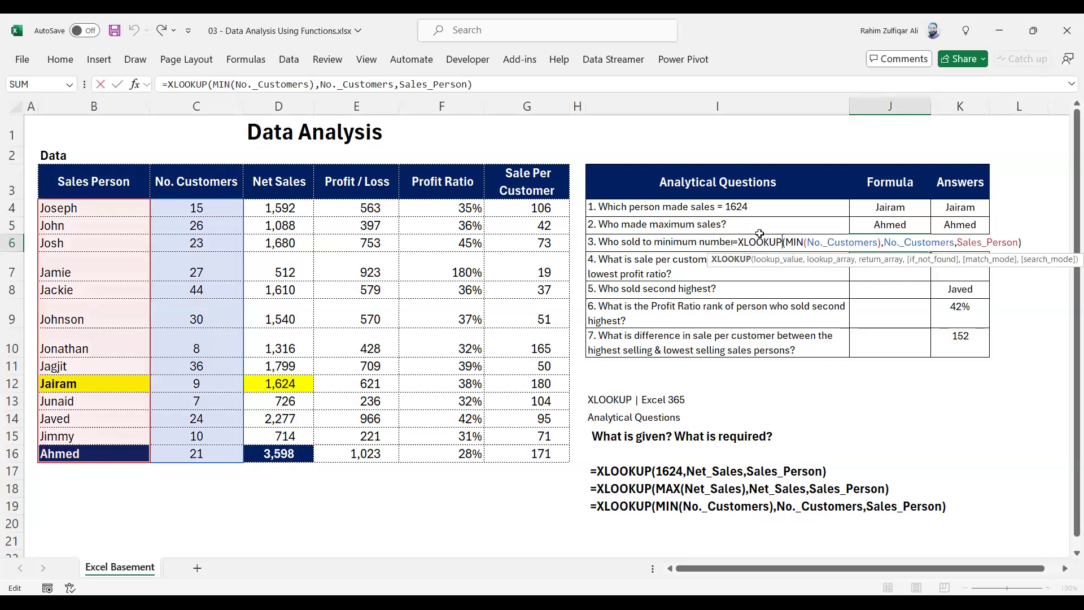
{"action": "key", "text": "Return"}
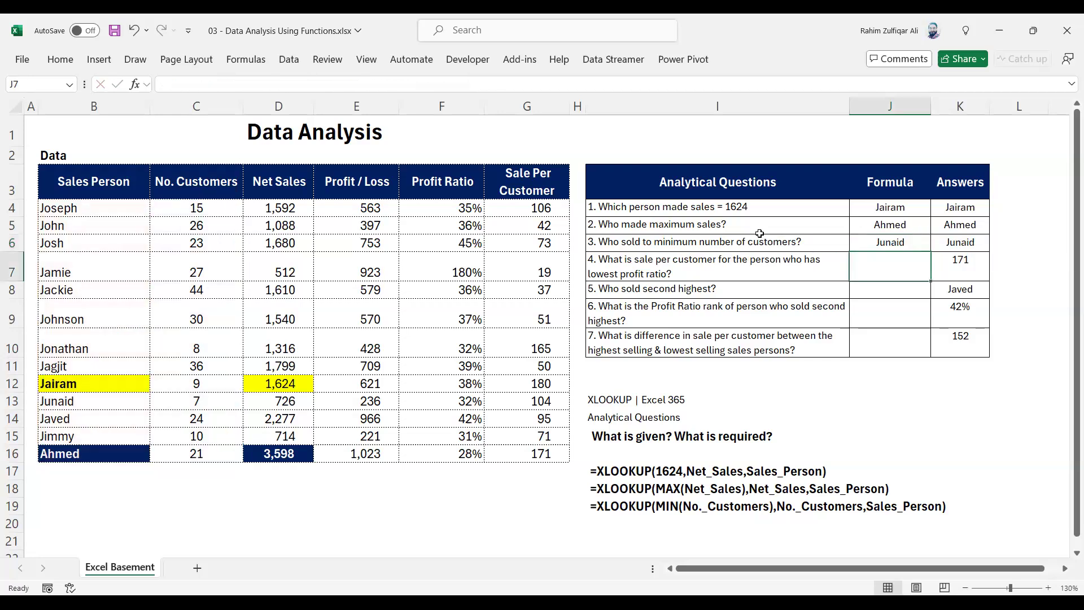
{"action": "key", "text": "Left"}
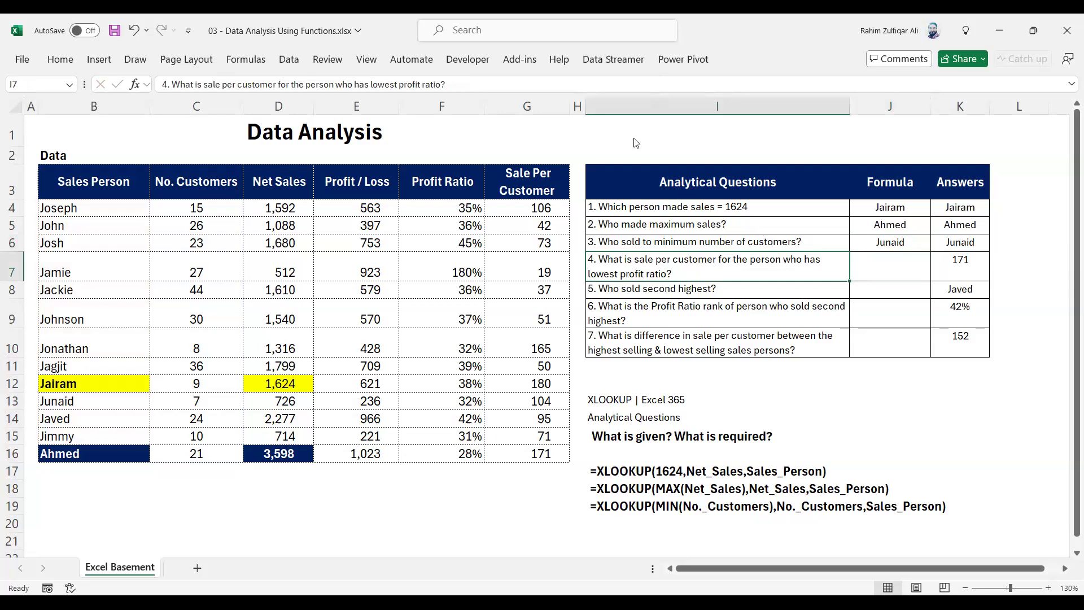
{"action": "left_click", "coordinate": [647, 440]}
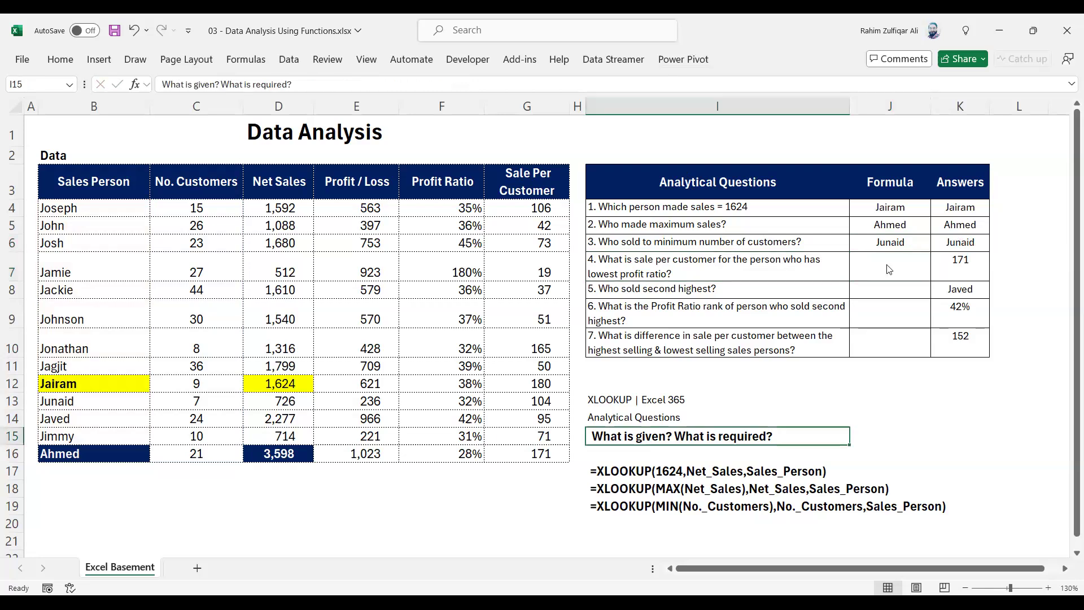
{"action": "left_click", "coordinate": [886, 263]}
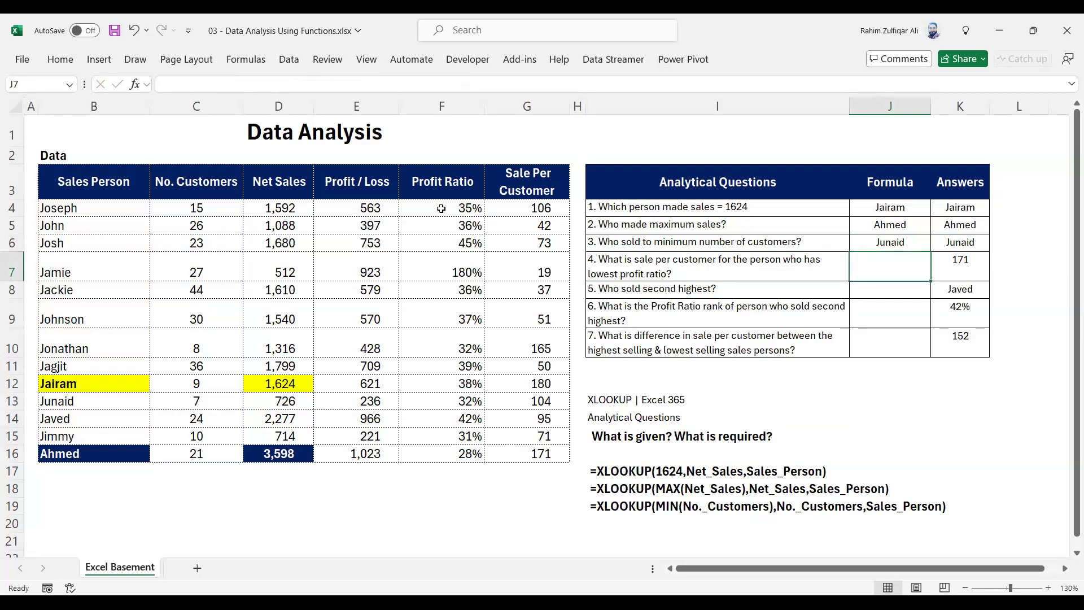
{"action": "left_click_drag", "start_coordinate": [442, 193], "coordinate": [455, 453]}
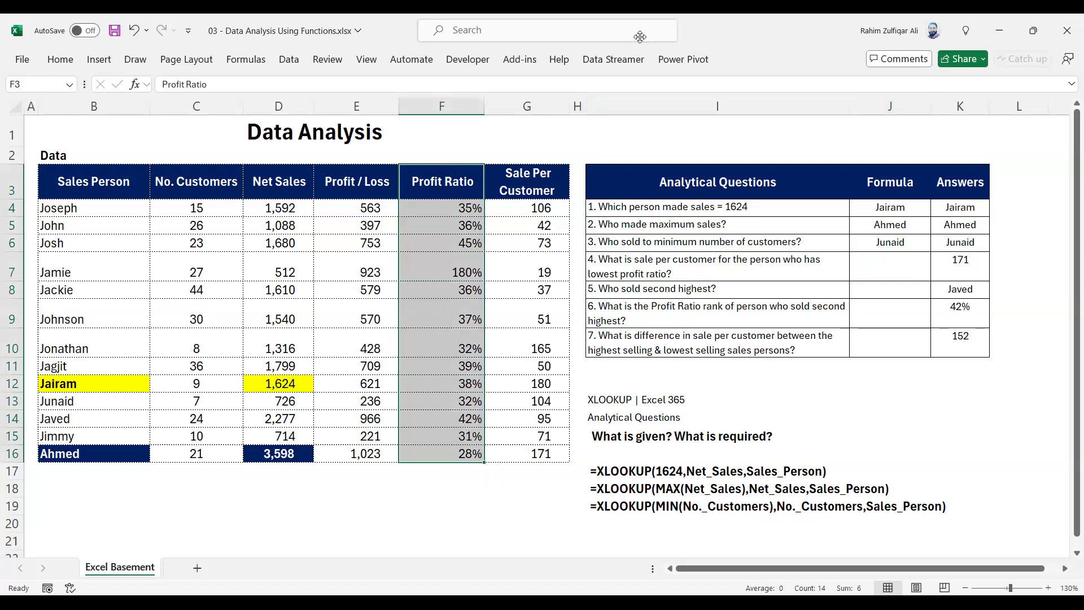
{"action": "left_click", "coordinate": [425, 367]}
{"action": "left_click", "coordinate": [408, 345]}
{"action": "left_click", "coordinate": [413, 244]}
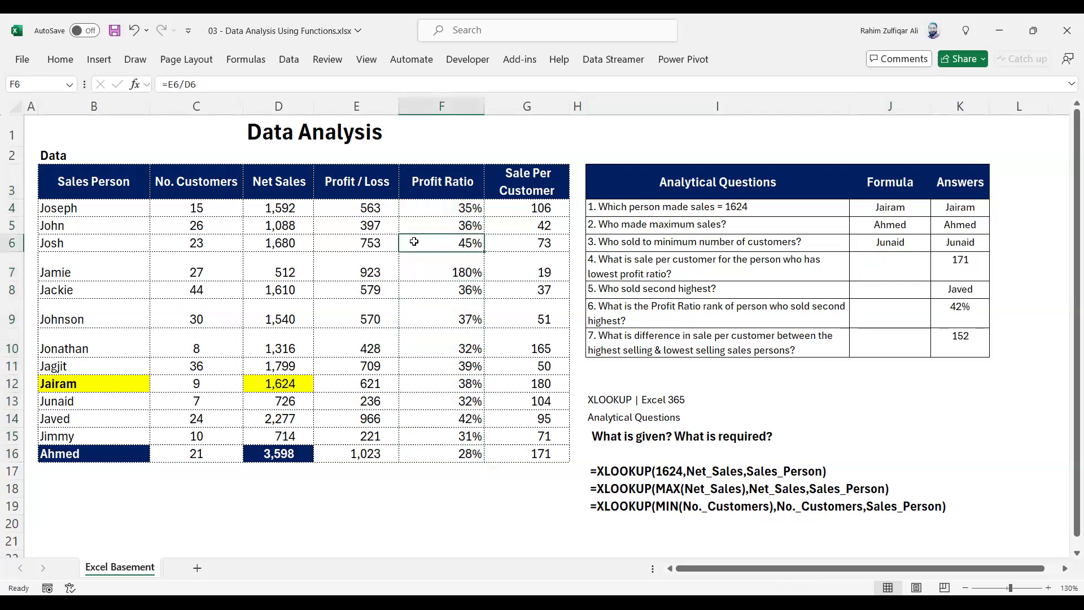
{"action": "left_click", "coordinate": [418, 316]}
{"action": "left_click", "coordinate": [423, 384]}
{"action": "left_click", "coordinate": [427, 435]}
{"action": "left_click", "coordinate": [428, 401]}
{"action": "left_click", "coordinate": [427, 348]}
{"action": "left_click", "coordinate": [431, 271]}
{"action": "left_click", "coordinate": [446, 242]}
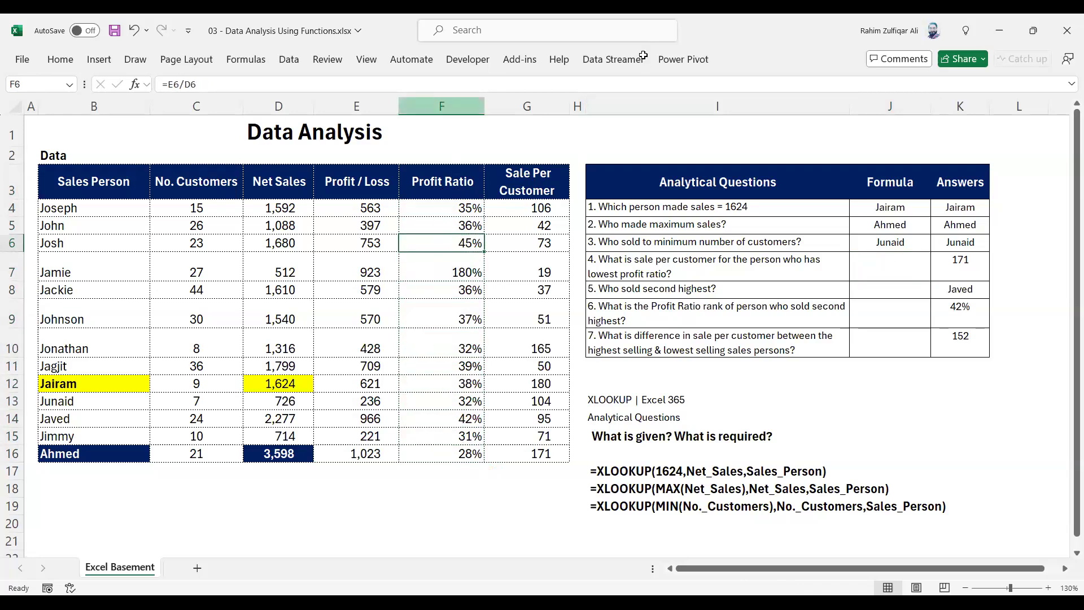
{"action": "key", "text": "Up"}
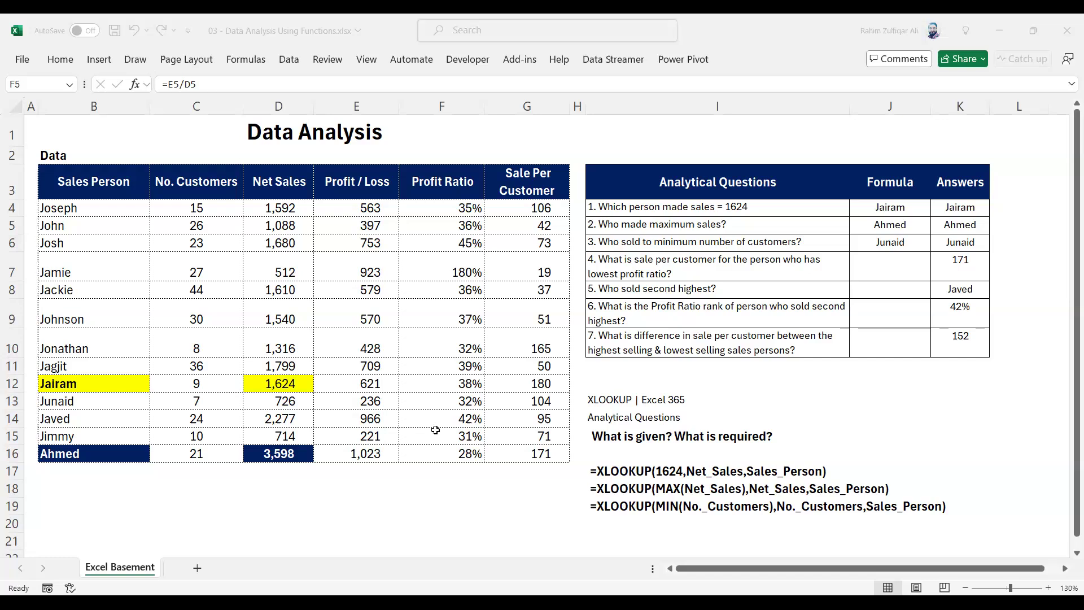
Step: Check how the Profit Ratio and Sale Per Customer columns are calculated
{"action": "left_click", "coordinate": [459, 458]}
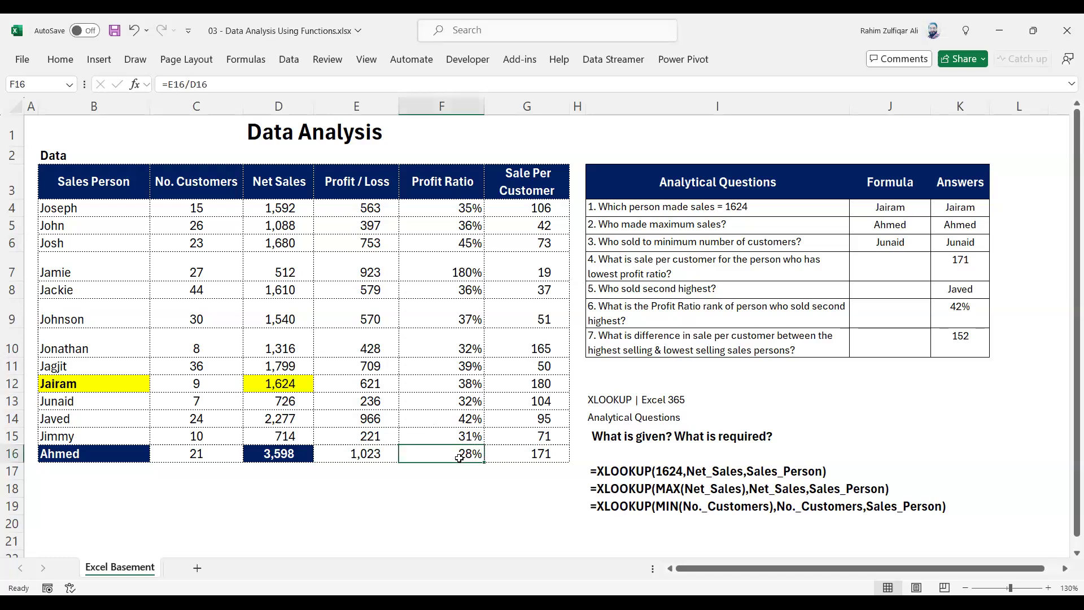
{"action": "left_click", "coordinate": [67, 455]}
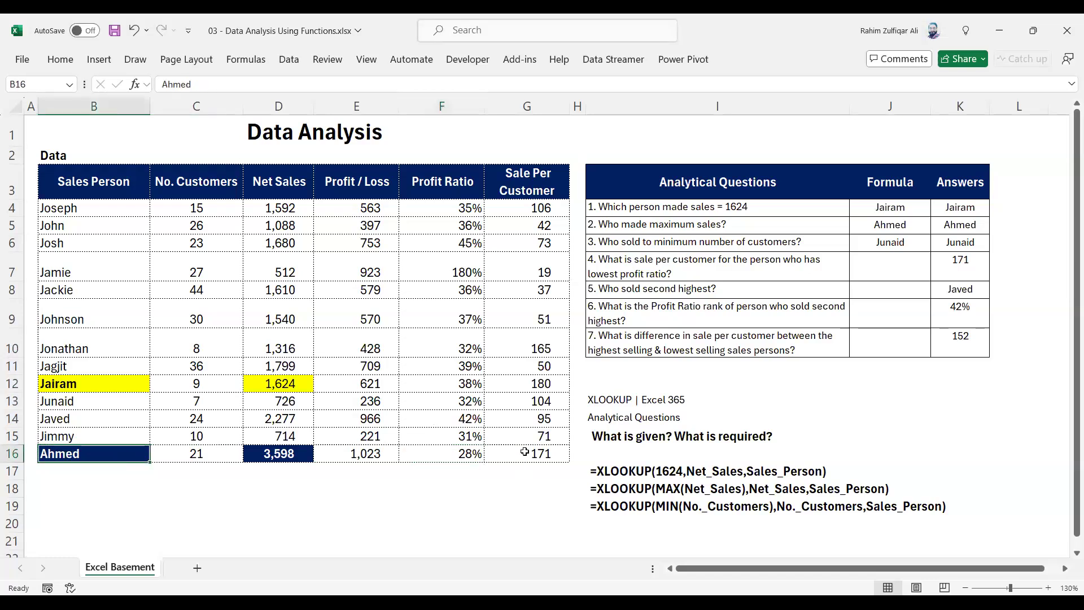
{"action": "left_click", "coordinate": [523, 451]}
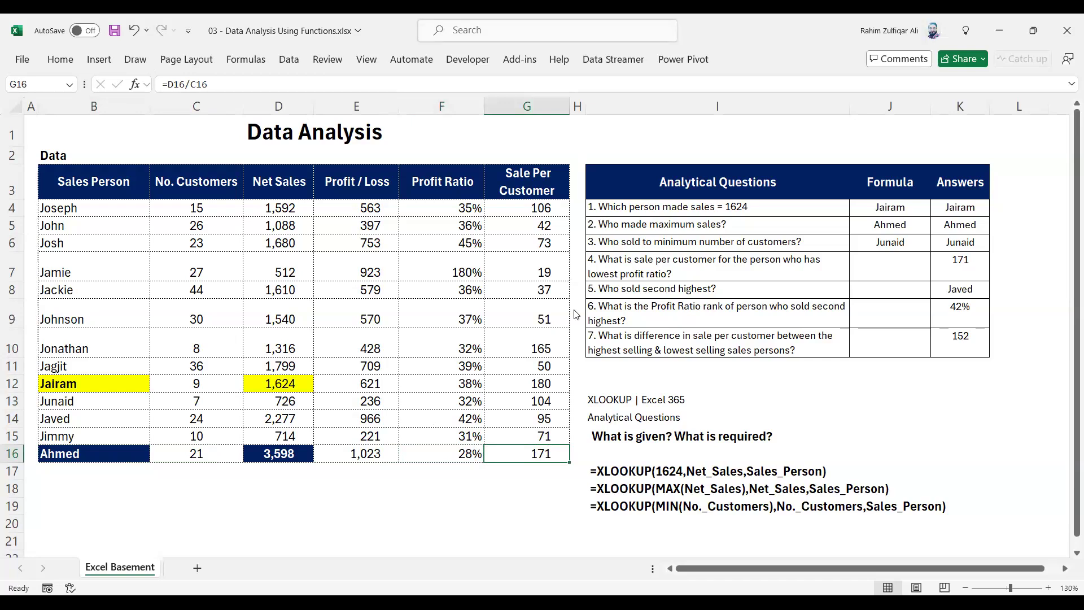
{"action": "type", "text": "="}
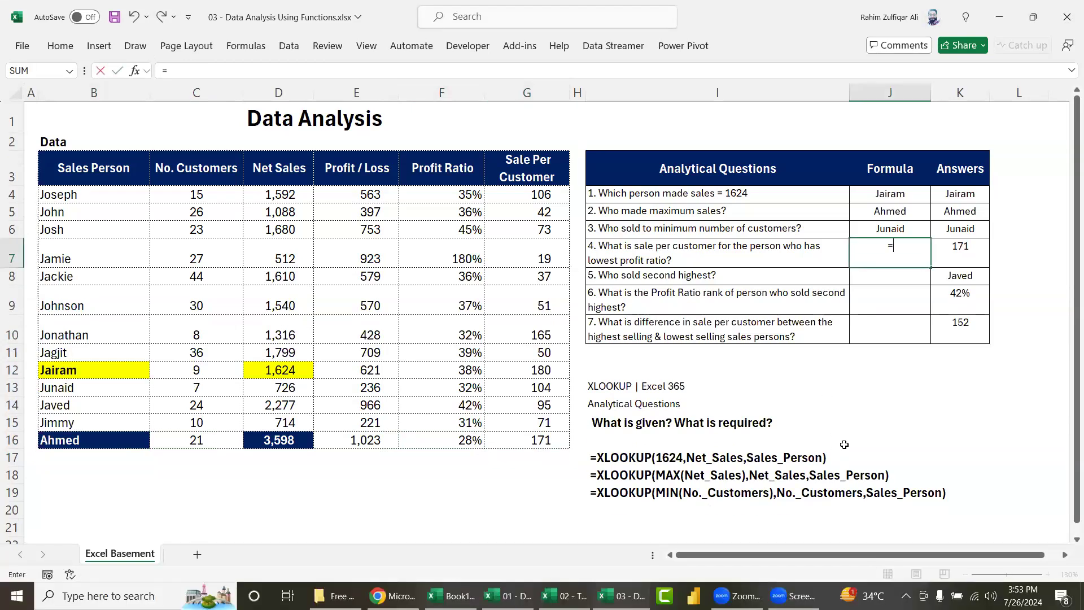
Step: Enter =XLOOKUP(MIN(Profit_Ratio),Profit_Ratio,Sale_Per_Customer) in J7 so it returns 171
{"action": "type", "text": "xlo"}
{"action": "key", "text": "Tab"}
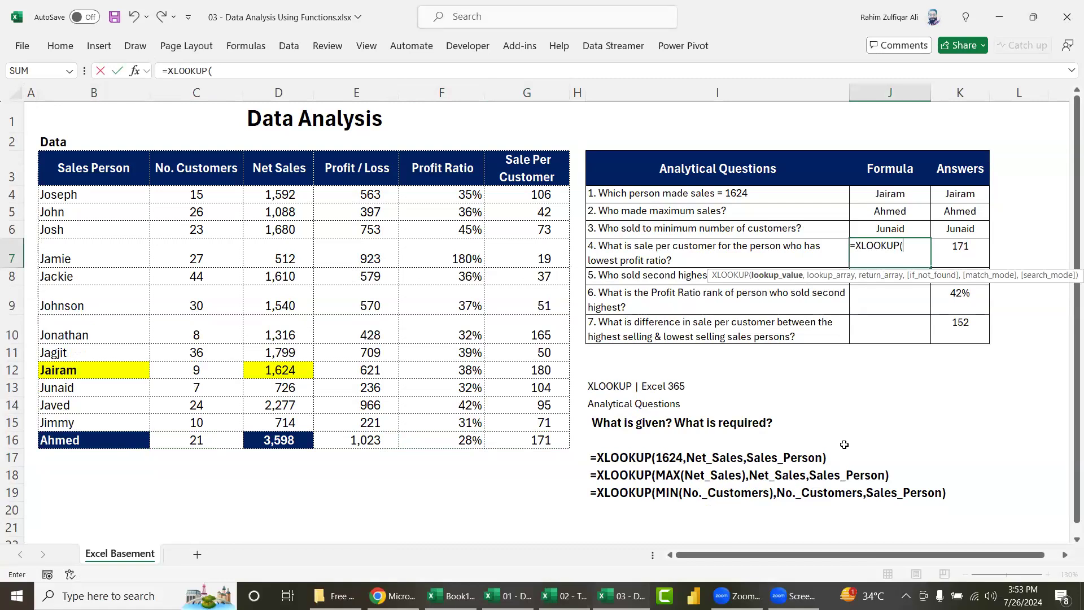
{"action": "type", "text": "min"}
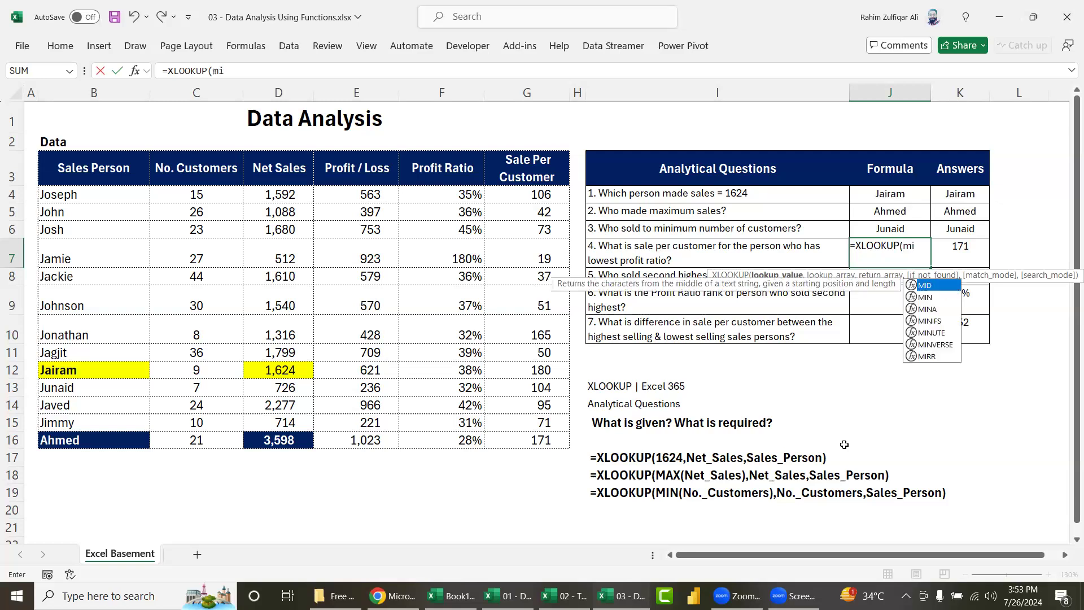
{"action": "key", "text": "Tab"}
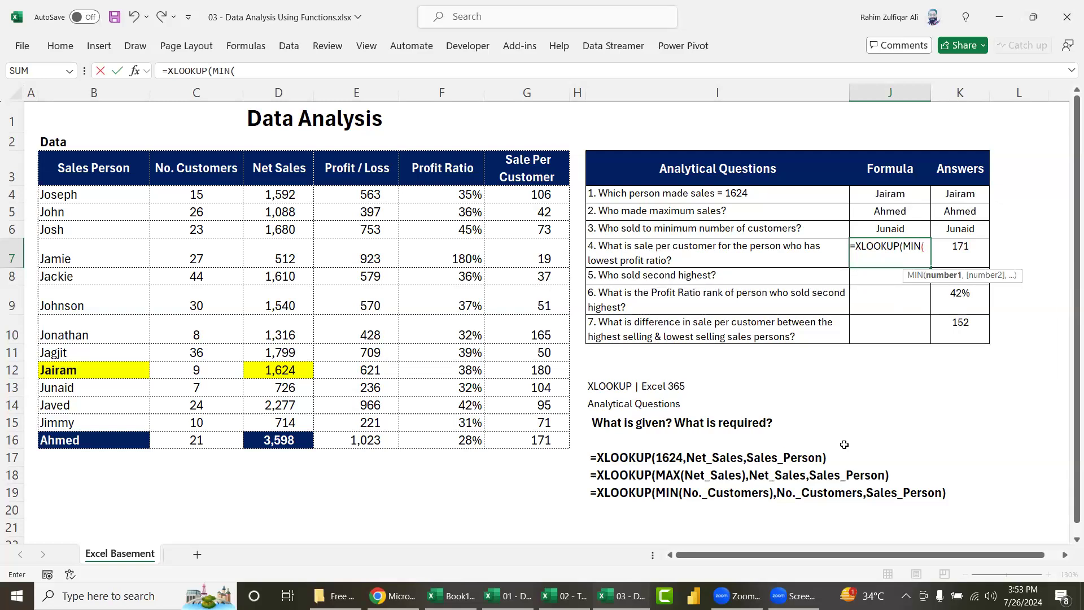
{"action": "type", "text": "pro"}
{"action": "key", "text": "Down"}
{"action": "key", "text": "Down"}
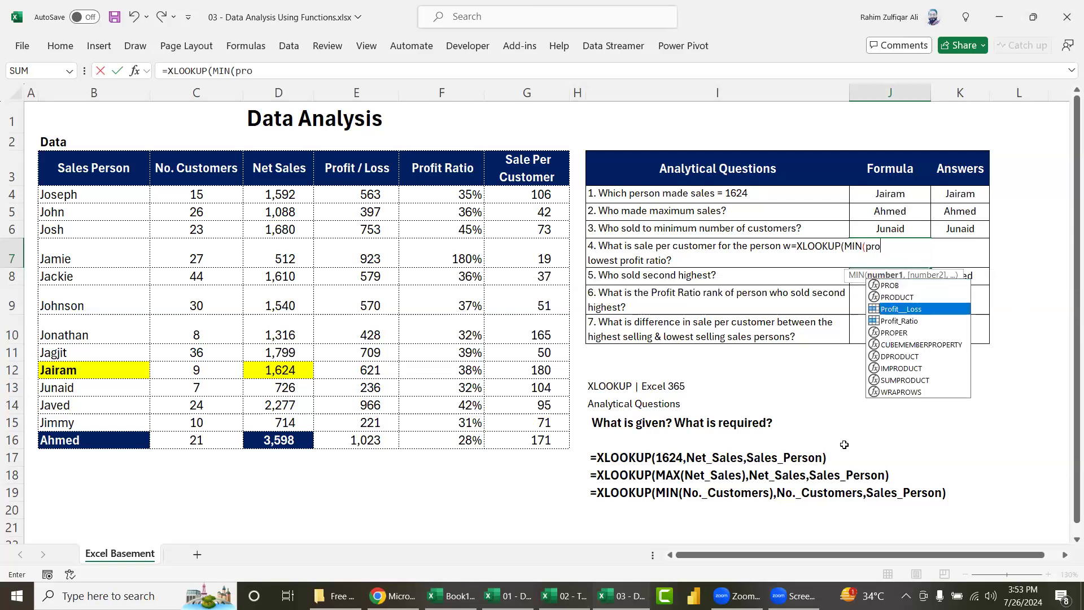
{"action": "key", "text": "Down"}
{"action": "key", "text": "Tab"}
{"action": "type", "text": "),"}
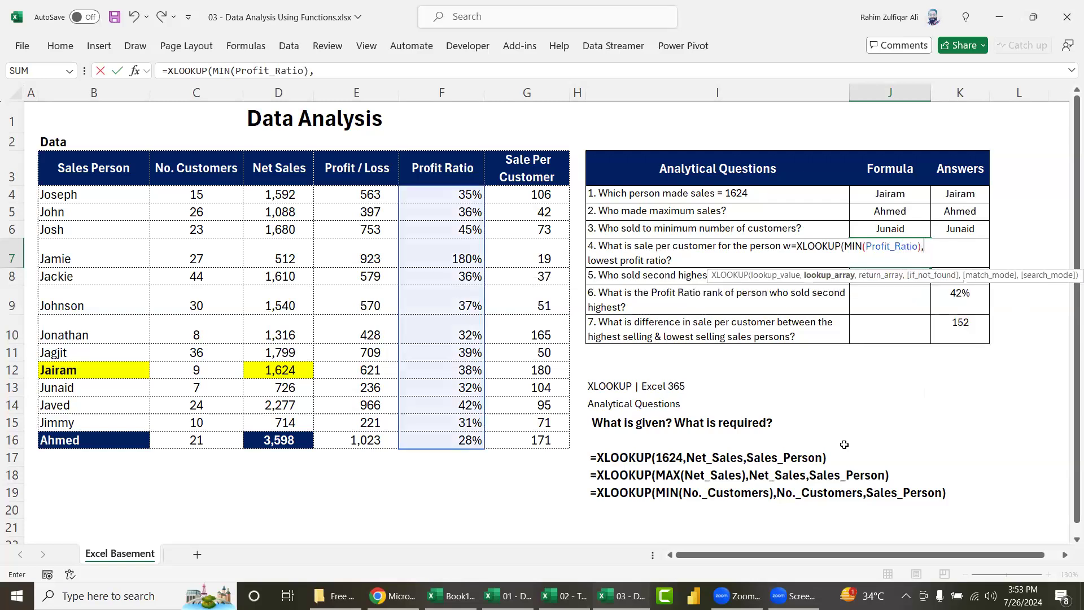
{"action": "type", "text": "pro"}
{"action": "key", "text": "Down"}
{"action": "key", "text": "Down"}
{"action": "key", "text": "Down"}
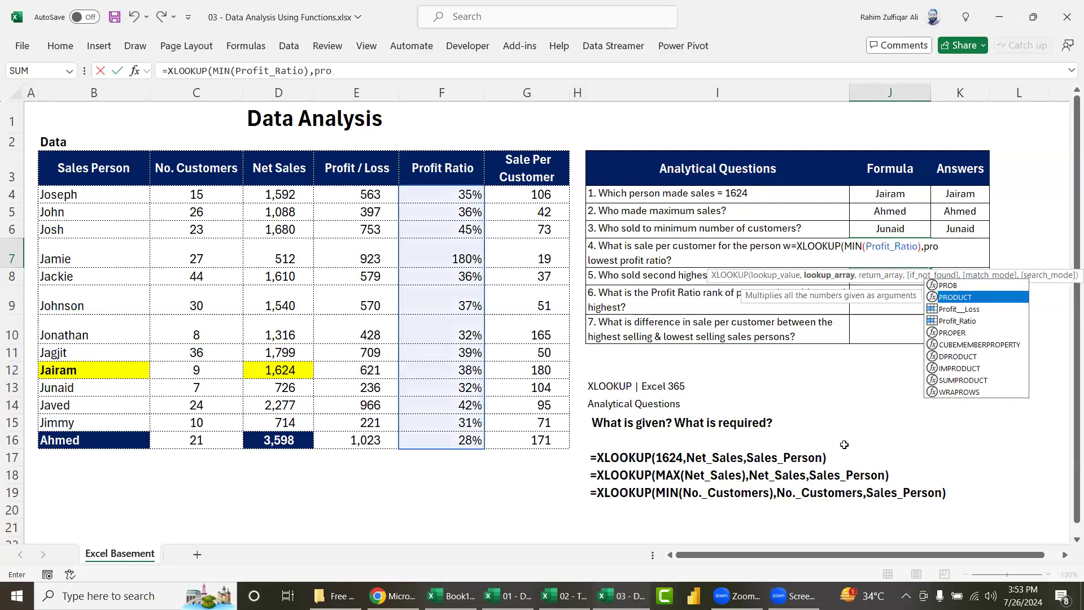
{"action": "key", "text": "Tab"}
{"action": "type", "text": ","}
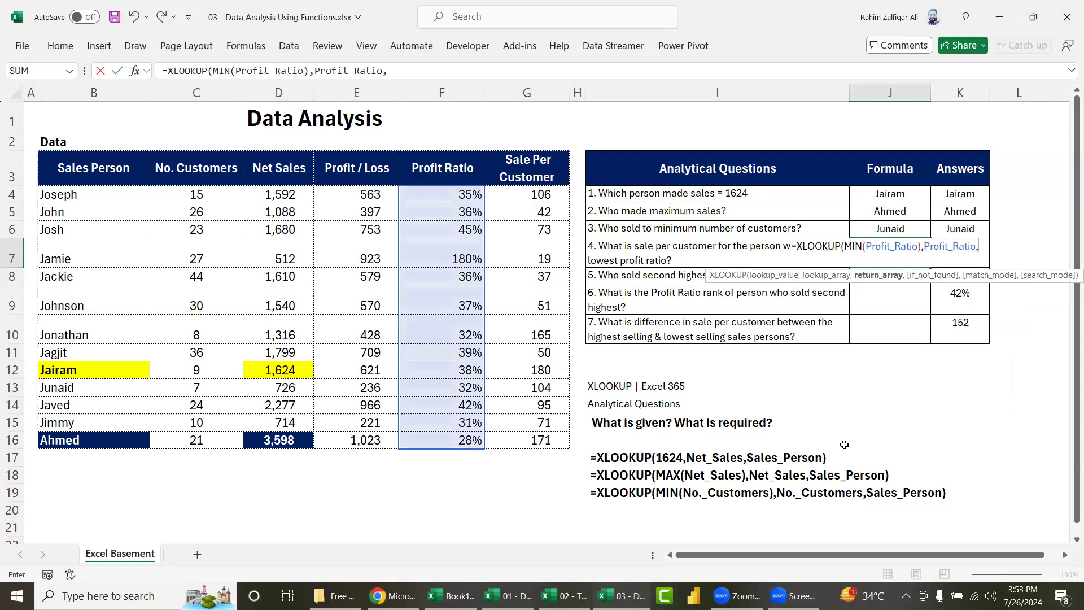
{"action": "type", "text": "sl"}
{"action": "key", "text": "BackSpace"}
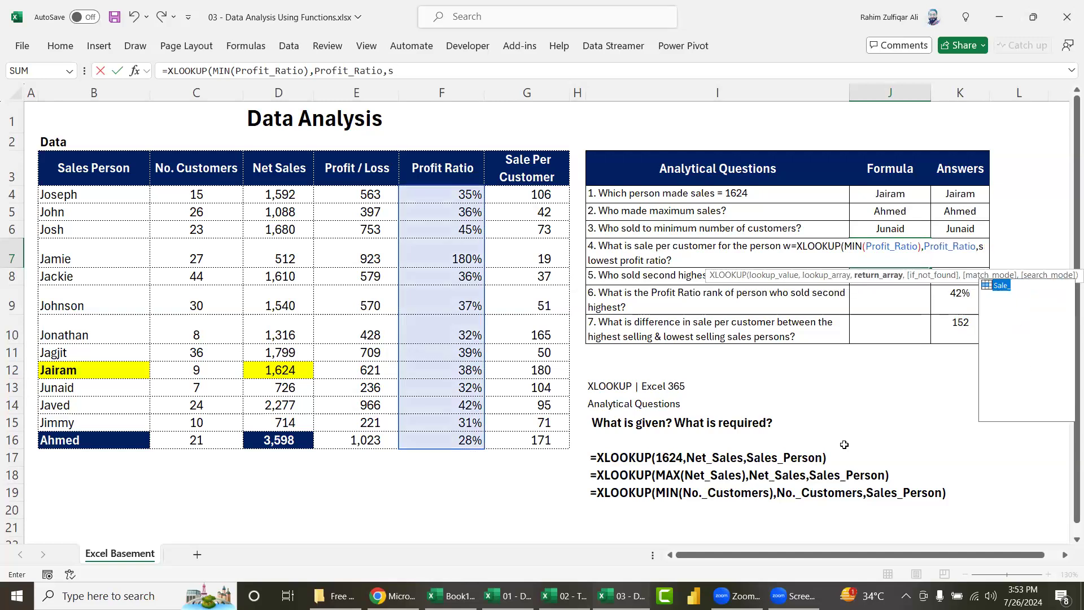
{"action": "type", "text": "a"}
{"action": "key", "text": "Tab"}
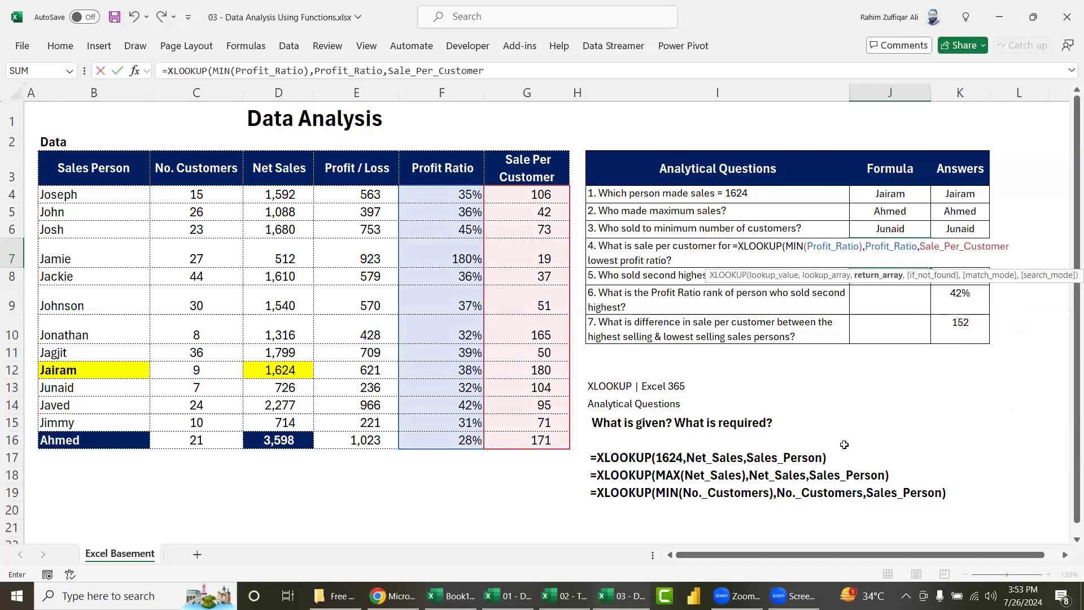
{"action": "key", "text": "ctrl+Return"}
Step: Paste the J7 formula text into the row 20 notes and recheck J7's formula
{"action": "key", "text": "F2"}
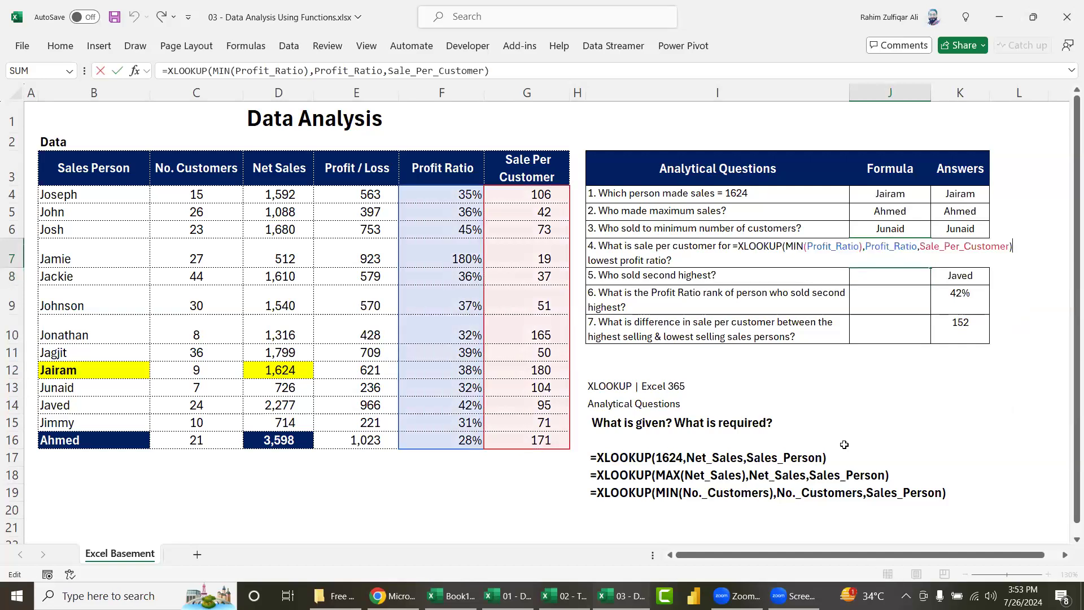
{"action": "key", "text": "Escape"}
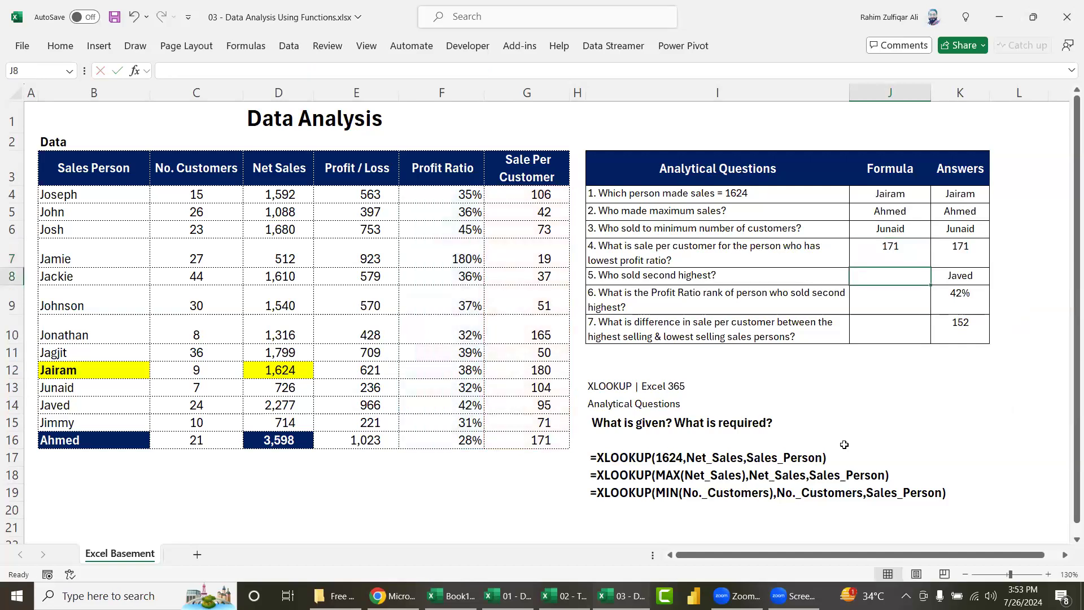
{"action": "key", "text": "Down"}
{"action": "key", "text": "Down"}
{"action": "key", "text": "Down"}
{"action": "key", "text": "Left"}
{"action": "key", "text": "Left"}
{"action": "key", "text": "Down"}
{"action": "key", "text": "Down"}
{"action": "key", "text": "Right"}
{"action": "key", "text": "Down"}
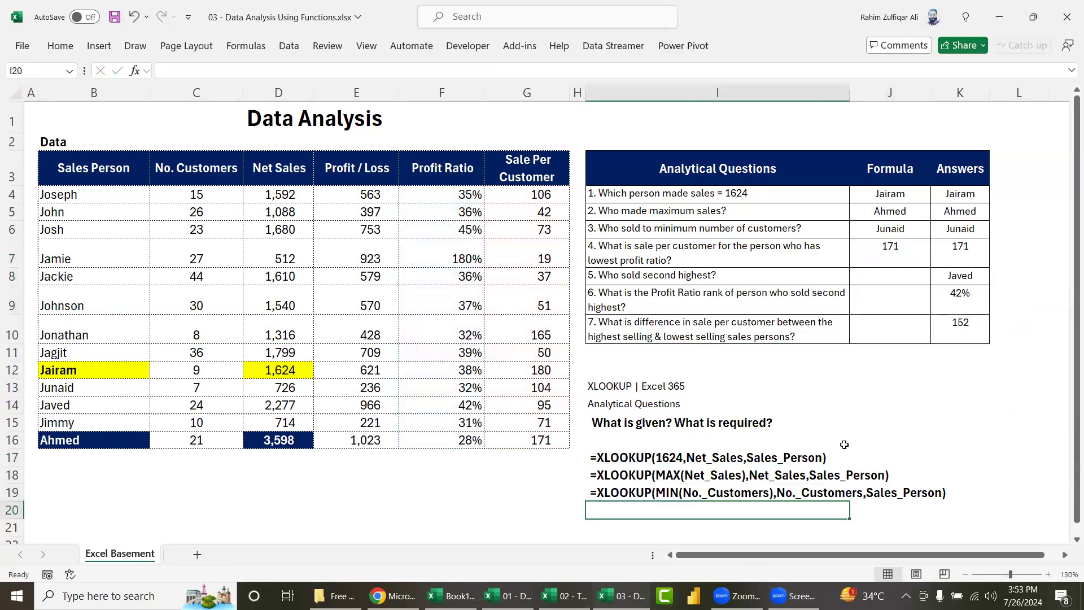
{"action": "type", "text": "=XLOOKUP(MIN(Profit_Ratio),Profit_Ratio,Sale_Per_Customer)"}
{"action": "key", "text": "Up"}
{"action": "key", "text": "Up"}
{"action": "key", "text": "Up"}
{"action": "key", "text": "Up"}
{"action": "key", "text": "Up"}
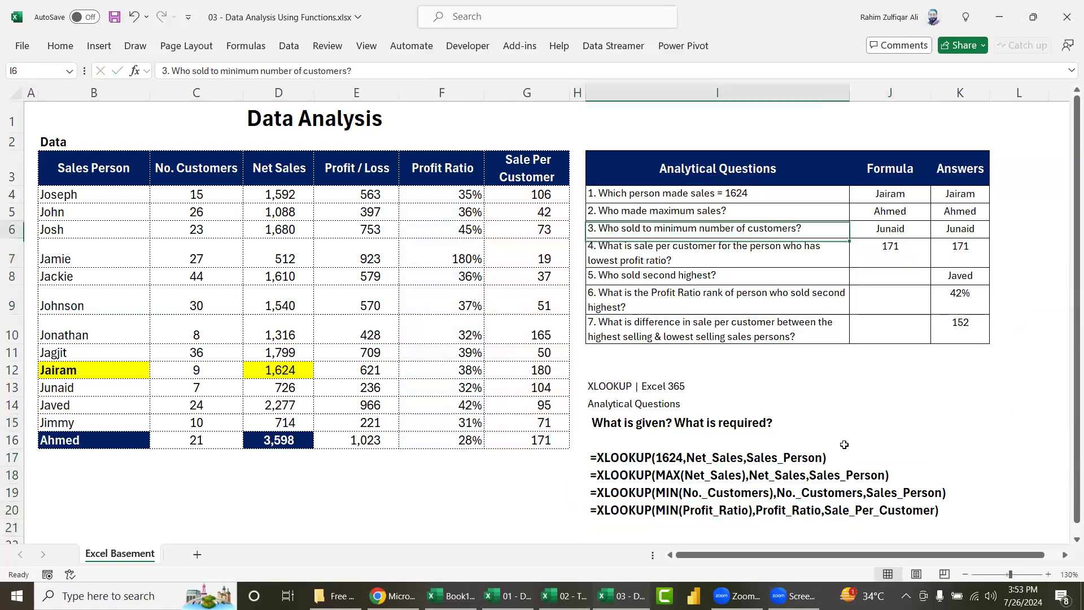
{"action": "key", "text": "Right"}
{"action": "key", "text": "Down"}
{"action": "key", "text": "F2"}
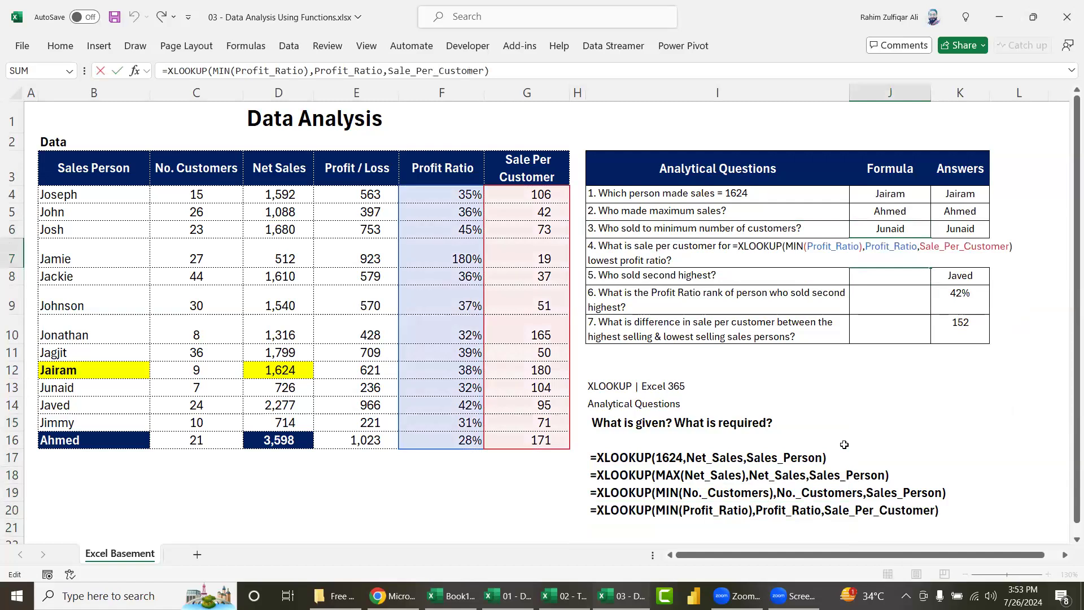
{"action": "key", "text": "Return"}
{"action": "key", "text": "Up"}
{"action": "key", "text": "Down"}
{"action": "key", "text": "Left"}
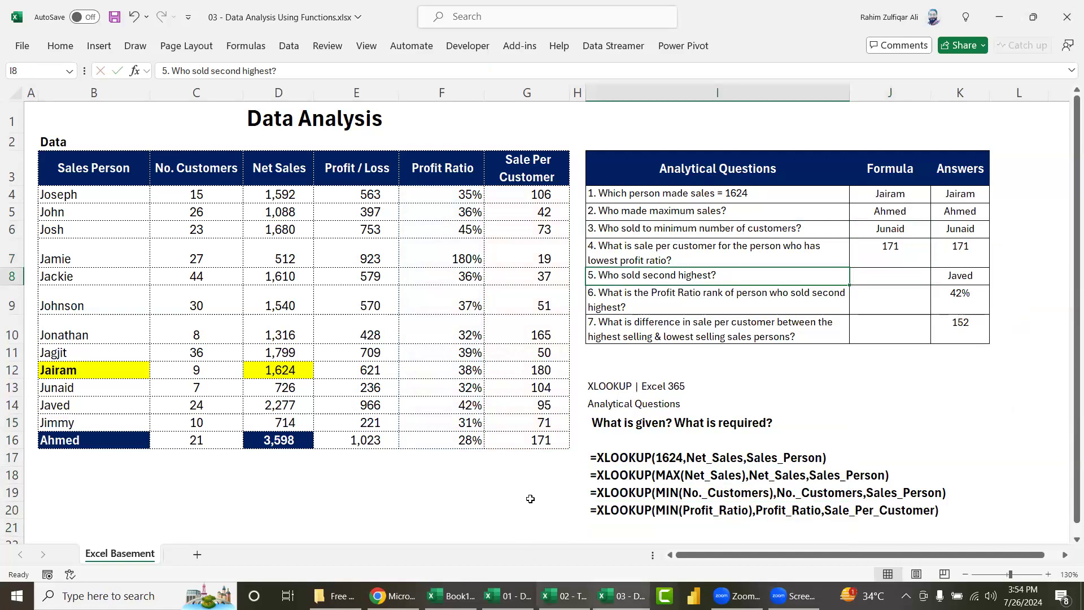
Step: Give F16:G16 a dark navy fill with bold white text
{"action": "left_click_drag", "start_coordinate": [525, 440], "coordinate": [451, 440]}
{"action": "left_click", "coordinate": [61, 45]}
{"action": "left_click", "coordinate": [191, 96]}
{"action": "left_click", "coordinate": [219, 95]}
{"action": "key", "text": "ctrl+b"}
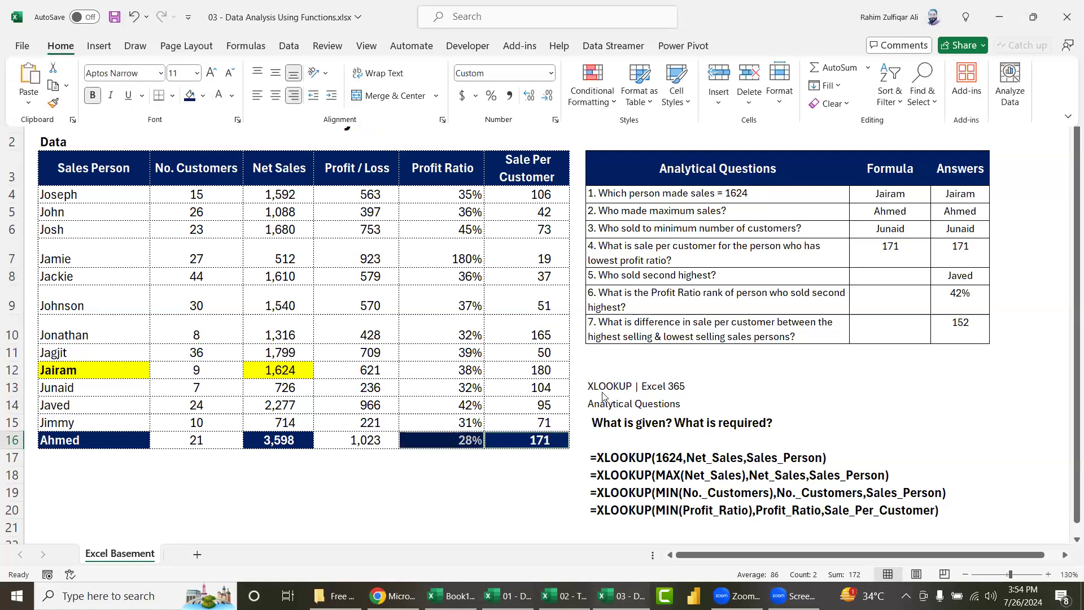
{"action": "left_click", "coordinate": [534, 353]}
Step: Highlight B14 and D14, the second-highest net sales of 2,277, in bold on orange fill
{"action": "left_click", "coordinate": [545, 405]}
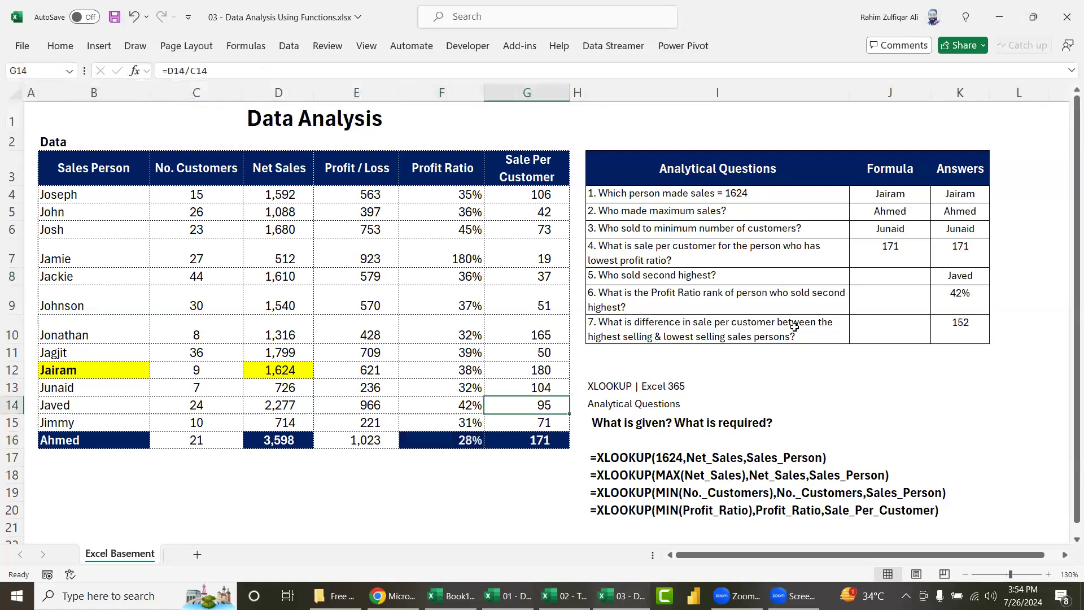
{"action": "left_click", "coordinate": [637, 273]}
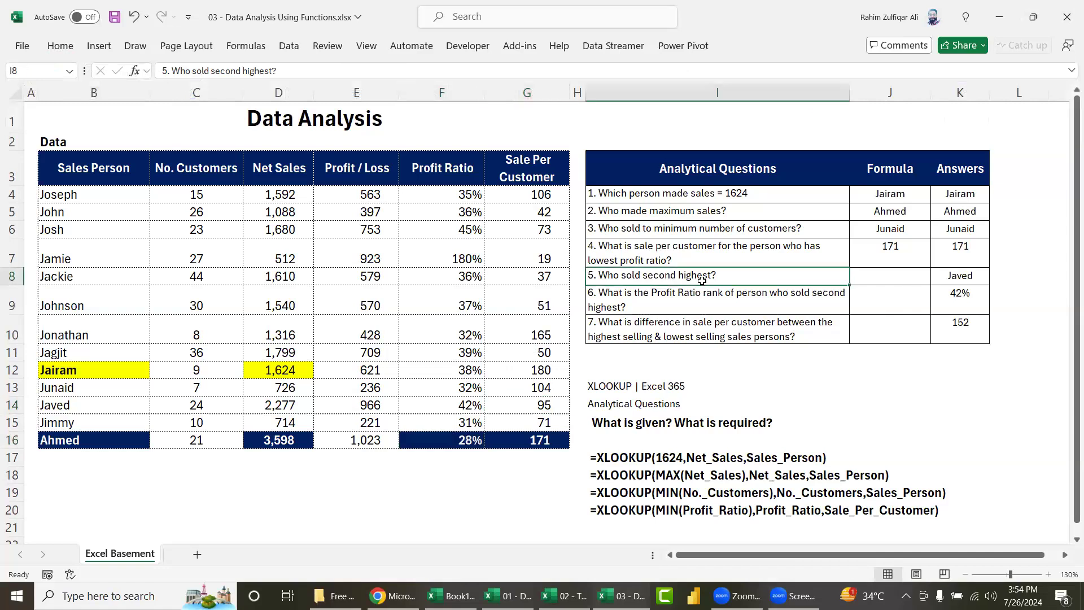
{"action": "left_click", "coordinate": [863, 273]}
{"action": "left_click_drag", "start_coordinate": [279, 195], "coordinate": [282, 442]}
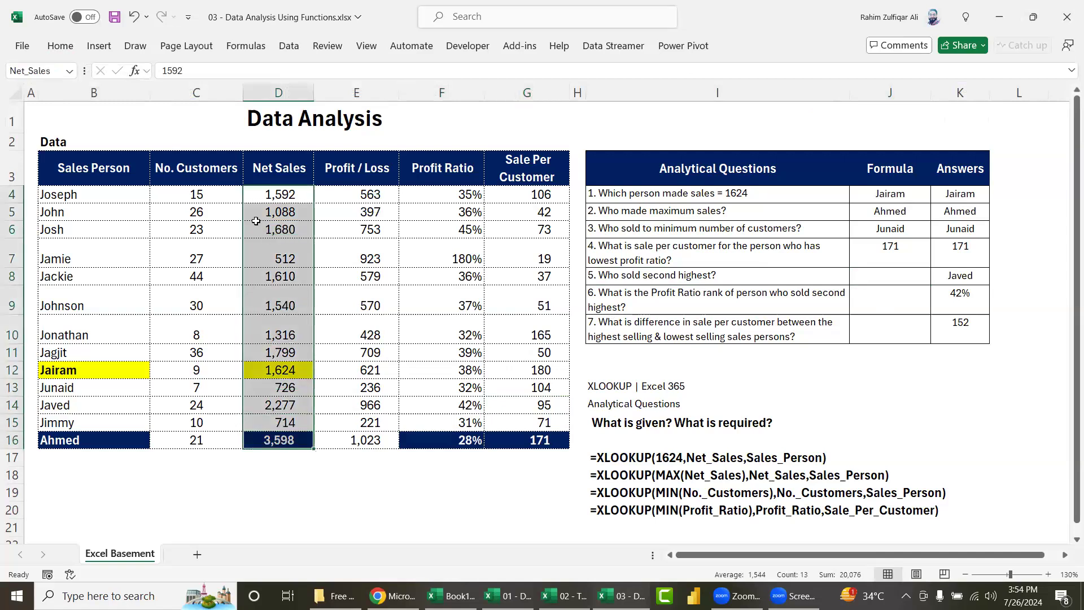
{"action": "left_click", "coordinate": [280, 405]}
{"action": "left_click", "coordinate": [116, 404], "text": "ctrl"}
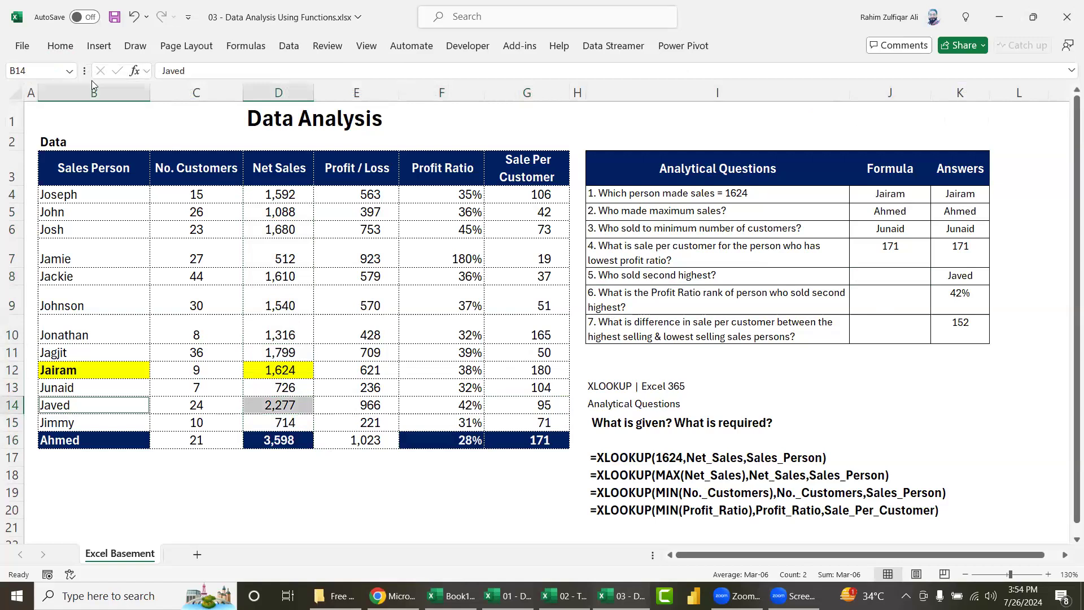
{"action": "left_click", "coordinate": [61, 45]}
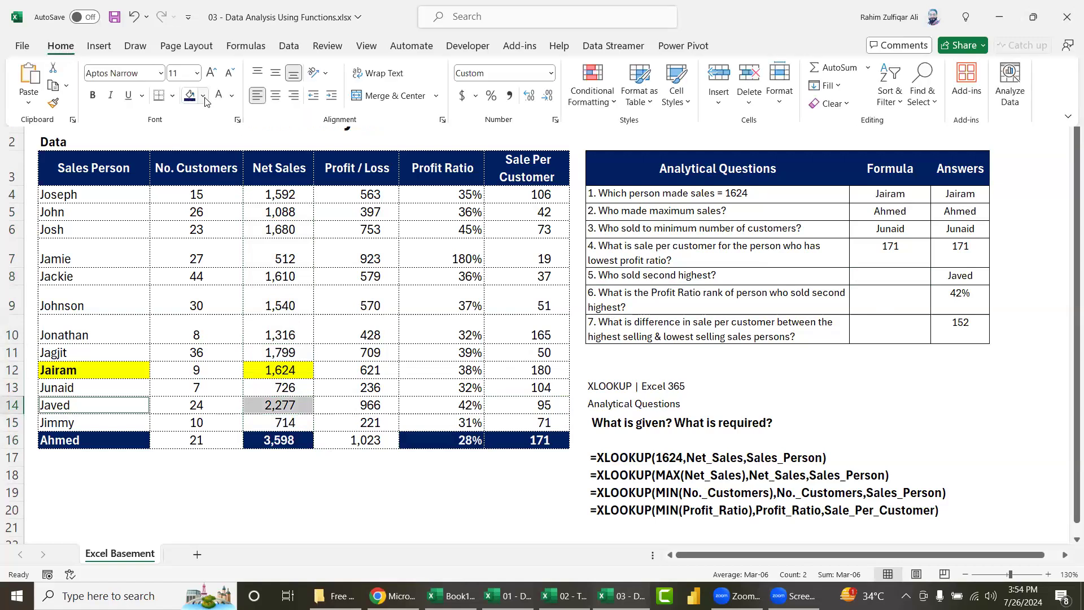
{"action": "key", "text": "F4"}
{"action": "key", "text": "ctrl+b"}
{"action": "left_click", "coordinate": [301, 404]}
{"action": "left_click", "coordinate": [111, 406]}
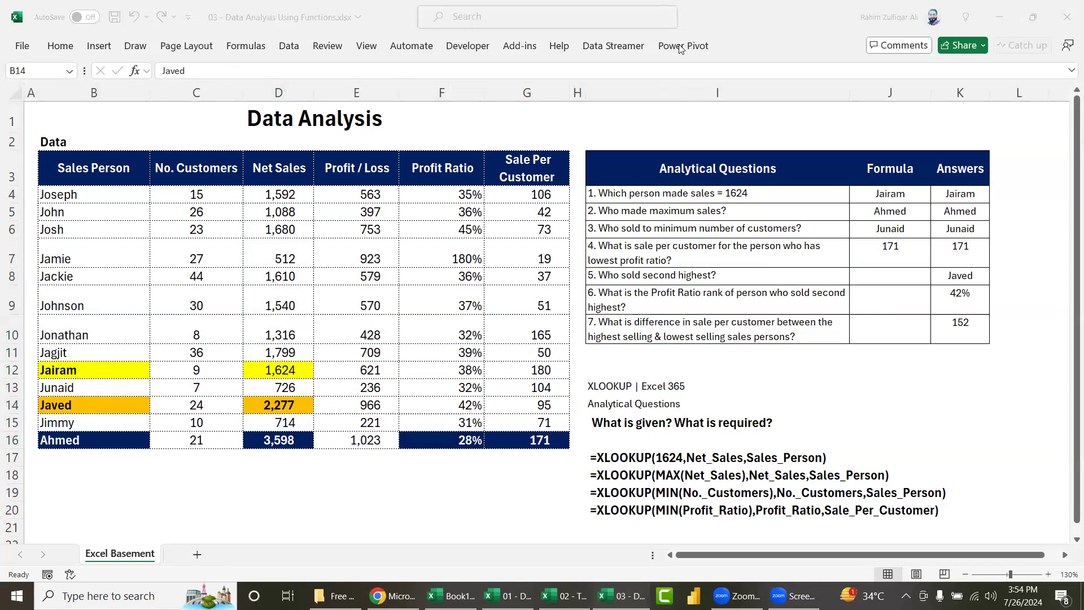
{"action": "left_click", "coordinate": [740, 290]}
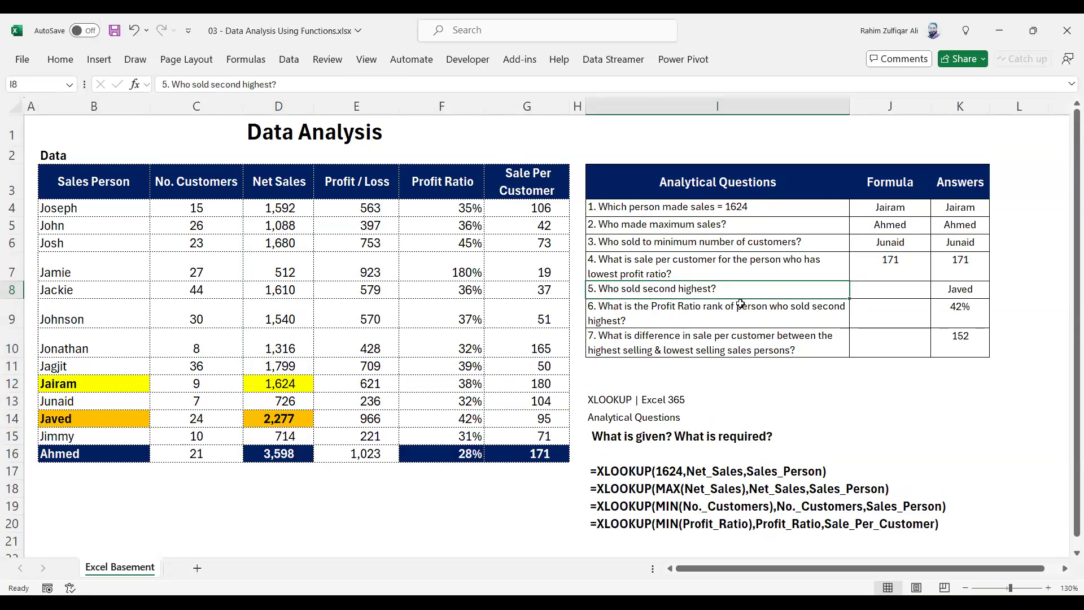
Step: Put the heading 'Some Numbers' in Q3 and widen column Q
{"action": "key", "text": "Down"}
{"action": "key", "text": "Down"}
{"action": "key", "text": "Right"}
{"action": "key", "text": "Right"}
{"action": "key", "text": "Right"}
{"action": "key", "text": "Down"}
{"action": "key", "text": "Down"}
{"action": "key", "text": "Down"}
{"action": "key", "text": "Right"}
{"action": "key", "text": "Right"}
{"action": "key", "text": "Right"}
{"action": "key", "text": "Right"}
{"action": "key", "text": "Right"}
{"action": "key", "text": "Right"}
{"action": "key", "text": "Right"}
{"action": "key", "text": "Right"}
{"action": "key", "text": "Right"}
{"action": "key", "text": "Right"}
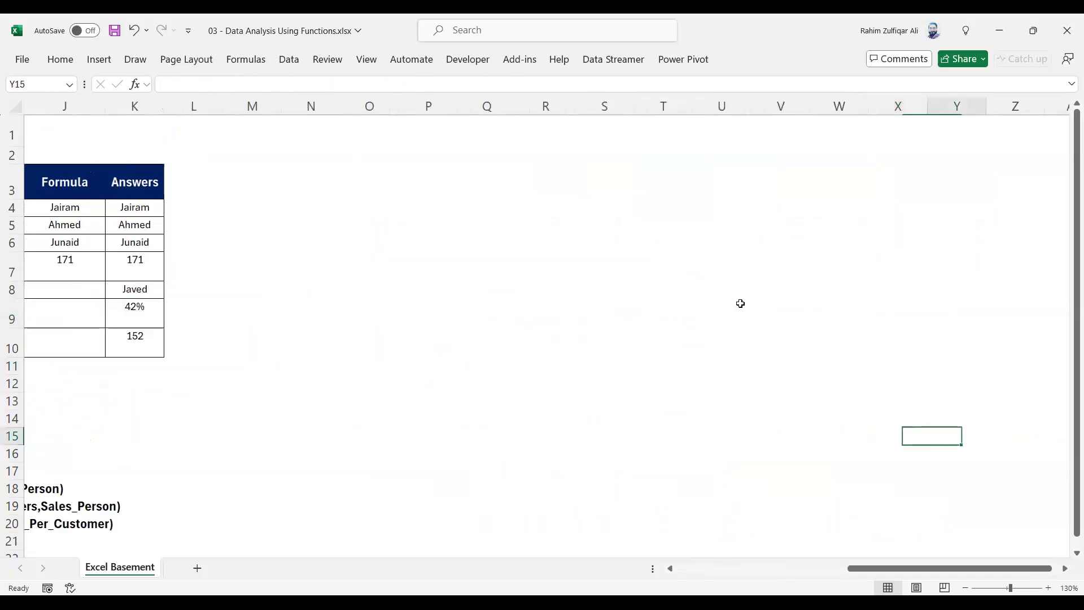
{"action": "key", "text": "Left"}
{"action": "key", "text": "Left"}
{"action": "key", "text": "Left"}
{"action": "key", "text": "Left"}
{"action": "key", "text": "Up"}
{"action": "key", "text": "Up"}
{"action": "key", "text": "Up"}
{"action": "key", "text": "Up"}
{"action": "key", "text": "Up"}
{"action": "key", "text": "Up"}
{"action": "key", "text": "Up"}
{"action": "key", "text": "Down"}
{"action": "key", "text": "Down"}
{"action": "key", "text": "Right"}
{"action": "type", "text": "Some Numbers"}
{"action": "key", "text": "Return"}
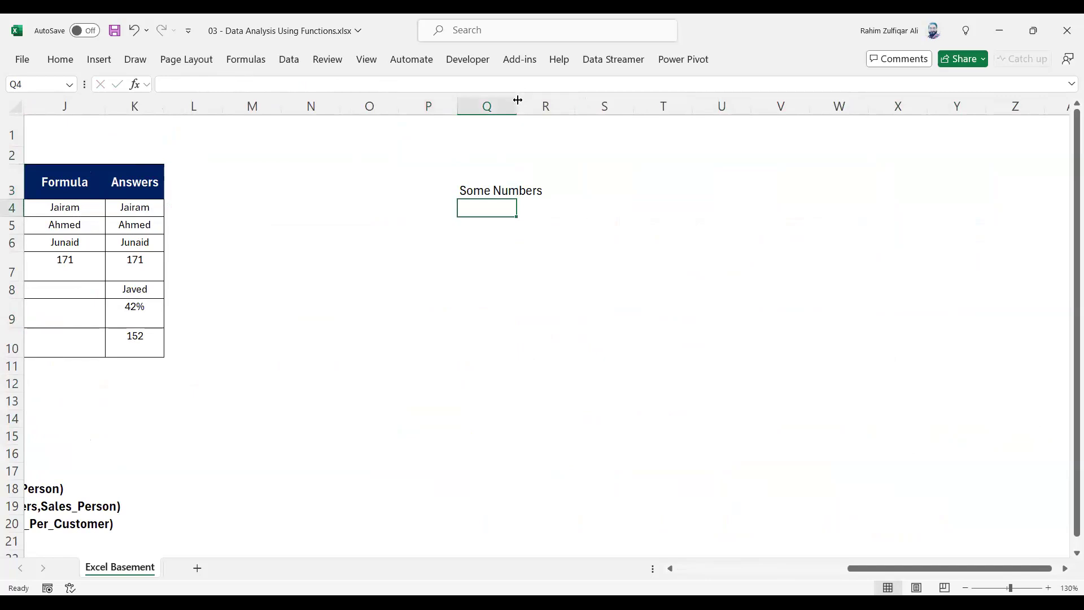
{"action": "left_click_drag", "start_coordinate": [517, 97], "coordinate": [581, 105]}
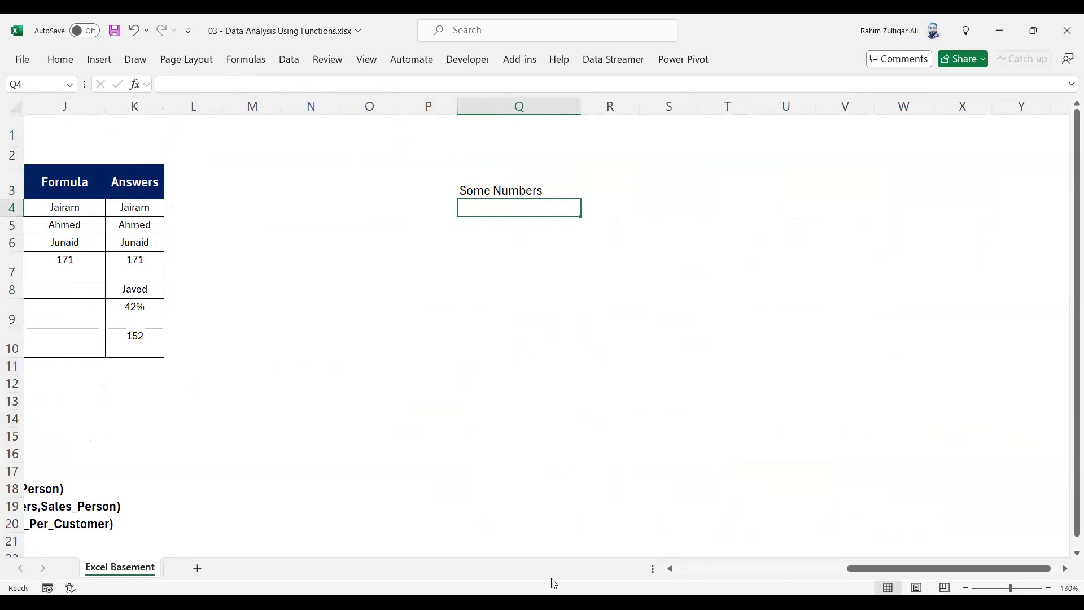
Step: Enter 65, 85, 15, 25, 99, 12, 84 and 54 down Q4:Q11
{"action": "type", "text": "65"}
{"action": "key", "text": "Return"}
{"action": "type", "text": "85"}
{"action": "key", "text": "Return"}
{"action": "type", "text": "15"}
{"action": "key", "text": "Return"}
{"action": "type", "text": "25"}
{"action": "key", "text": "Return"}
{"action": "type", "text": "99"}
{"action": "key", "text": "Return"}
{"action": "type", "text": "12"}
{"action": "key", "text": "Return"}
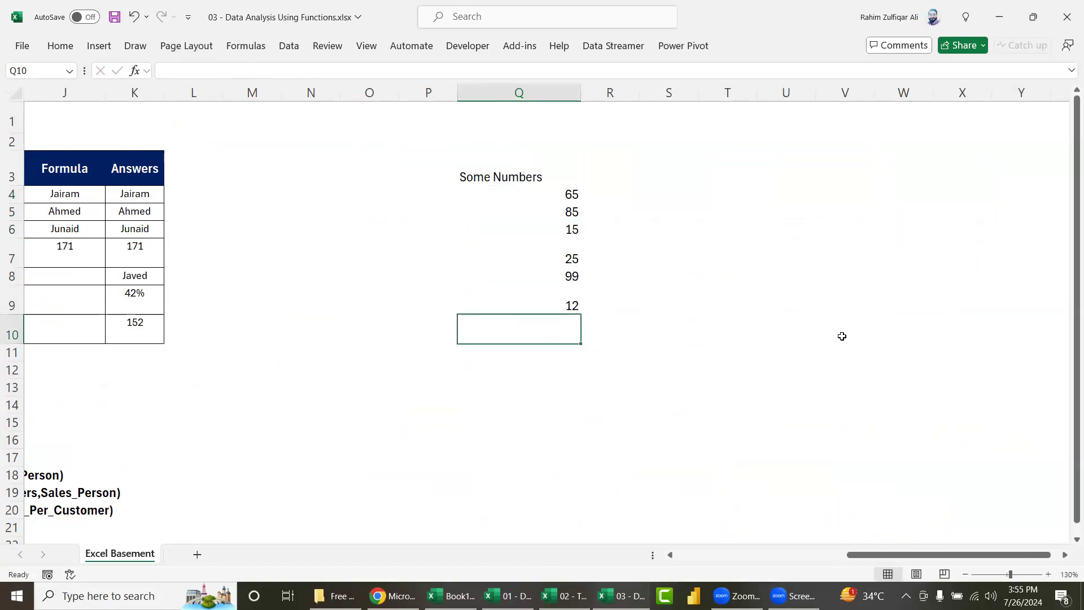
{"action": "type", "text": "84"}
{"action": "key", "text": "Return"}
{"action": "type", "text": "54"}
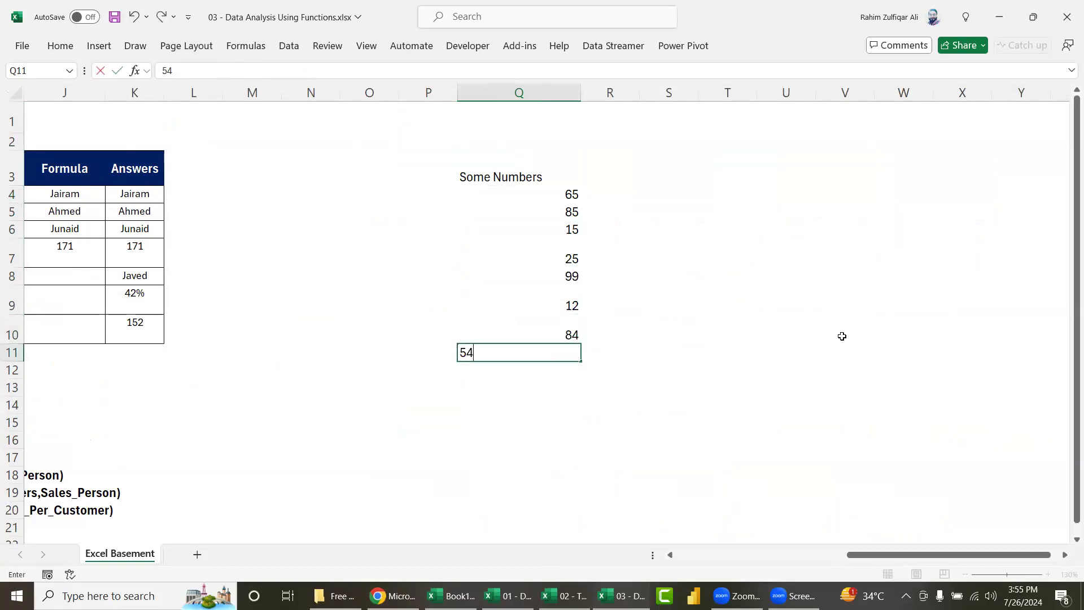
{"action": "key", "text": "Return"}
Step: Label T4 'MAX' and T5 'MIN' beside the number list
{"action": "key", "text": "Up"}
{"action": "key", "text": "Up"}
{"action": "key", "text": "Up"}
{"action": "key", "text": "Up"}
{"action": "key", "text": "Up"}
{"action": "key", "text": "Down"}
{"action": "key", "text": "Down"}
{"action": "key", "text": "Down"}
{"action": "key", "text": "Right"}
{"action": "key", "text": "Right"}
{"action": "key", "text": "Up"}
{"action": "key", "text": "Left"}
{"action": "key", "text": "Up"}
{"action": "key", "text": "Up"}
{"action": "key", "text": "Up"}
{"action": "key", "text": "Up"}
{"action": "key", "text": "Up"}
{"action": "key", "text": "Right"}
{"action": "key", "text": "Right"}
{"action": "type", "text": "MX"}
{"action": "key", "text": "Return"}
{"action": "key", "text": "Up"}
{"action": "type", "text": "MAC"}
{"action": "key", "text": "BackSpace"}
{"action": "type", "text": "X"}
{"action": "key", "text": "Return"}
{"action": "type", "text": "MIN"}
{"action": "key", "text": "Return"}
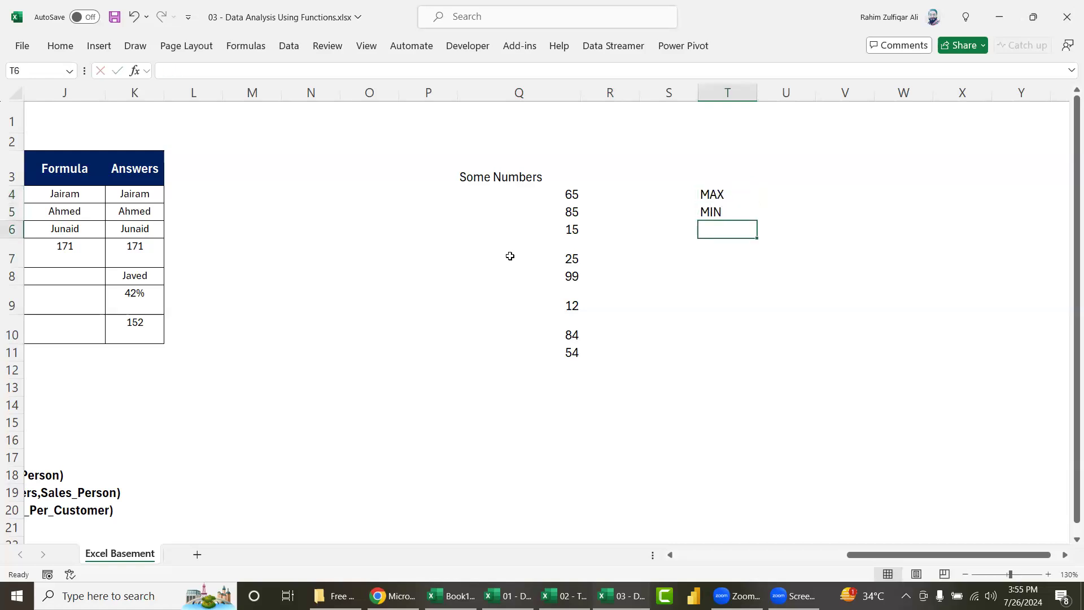
Step: Add outline and inside borders to the Some Numbers values
{"action": "left_click_drag", "start_coordinate": [515, 191], "coordinate": [537, 356]}
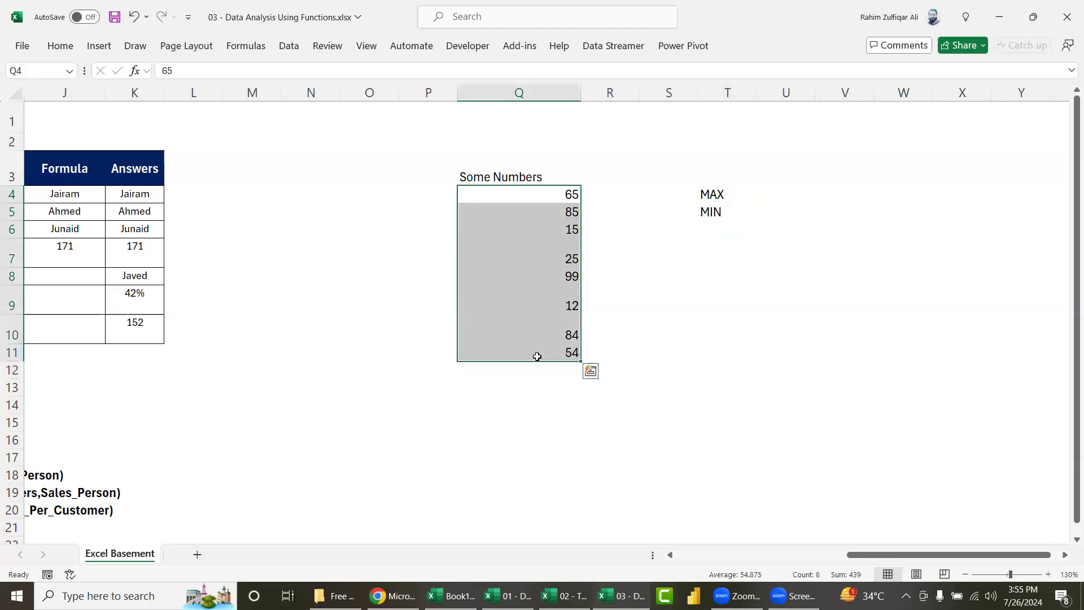
{"action": "key", "text": "ctrl+1"}
{"action": "left_click", "coordinate": [555, 111]}
{"action": "left_click", "coordinate": [605, 151]}
{"action": "left_click", "coordinate": [659, 414]}
{"action": "left_click", "coordinate": [707, 265]}
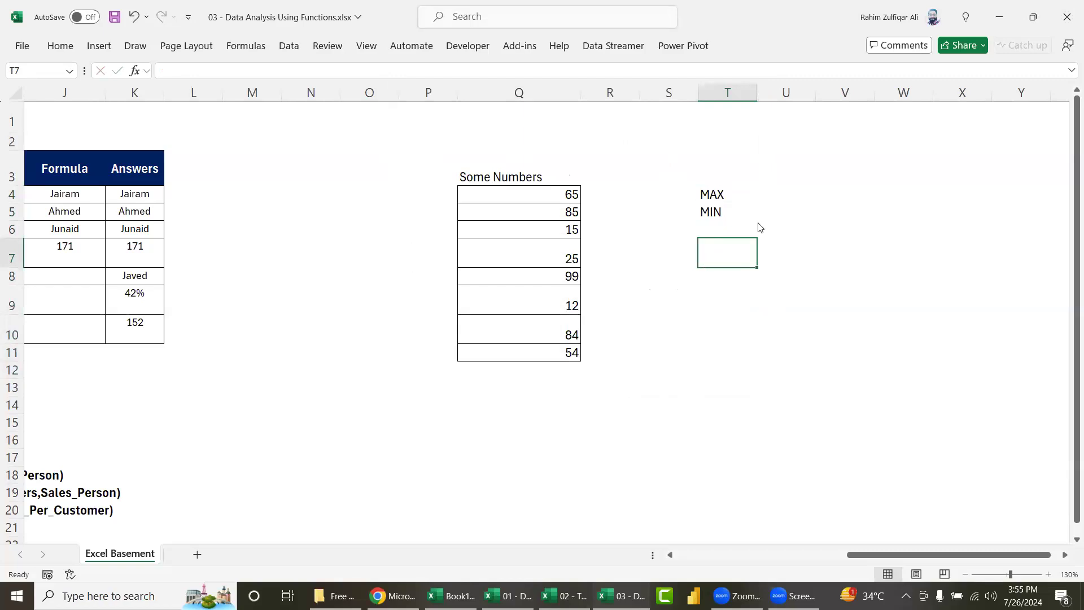
Step: Enter 99 beside MAX and 12 beside MIN
{"action": "left_click", "coordinate": [759, 194]}
{"action": "type", "text": "99"}
{"action": "key", "text": "Return"}
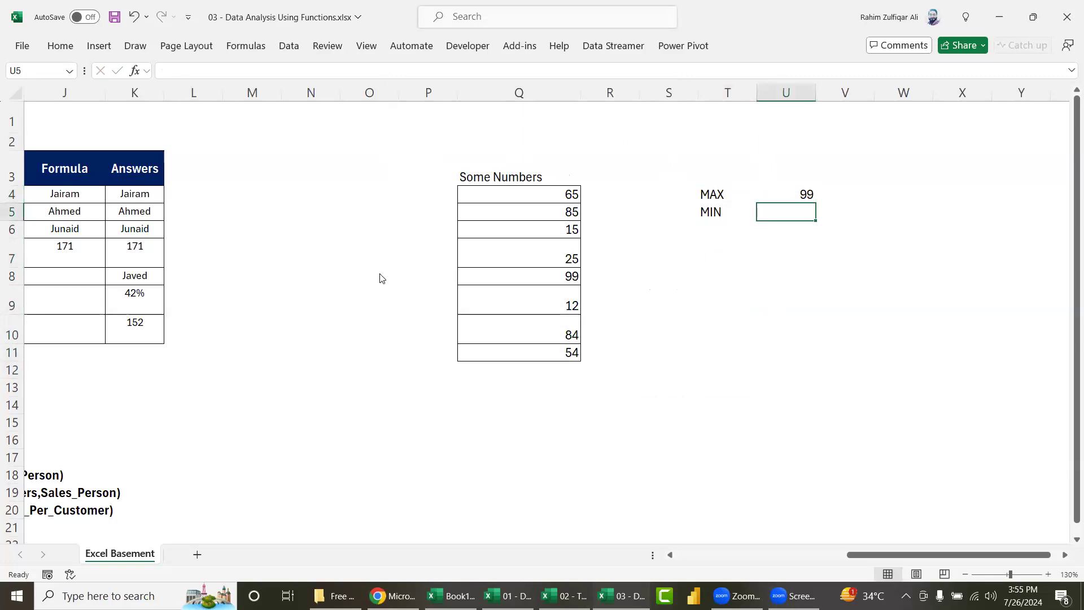
{"action": "type", "text": "12"}
{"action": "key", "text": "Return"}
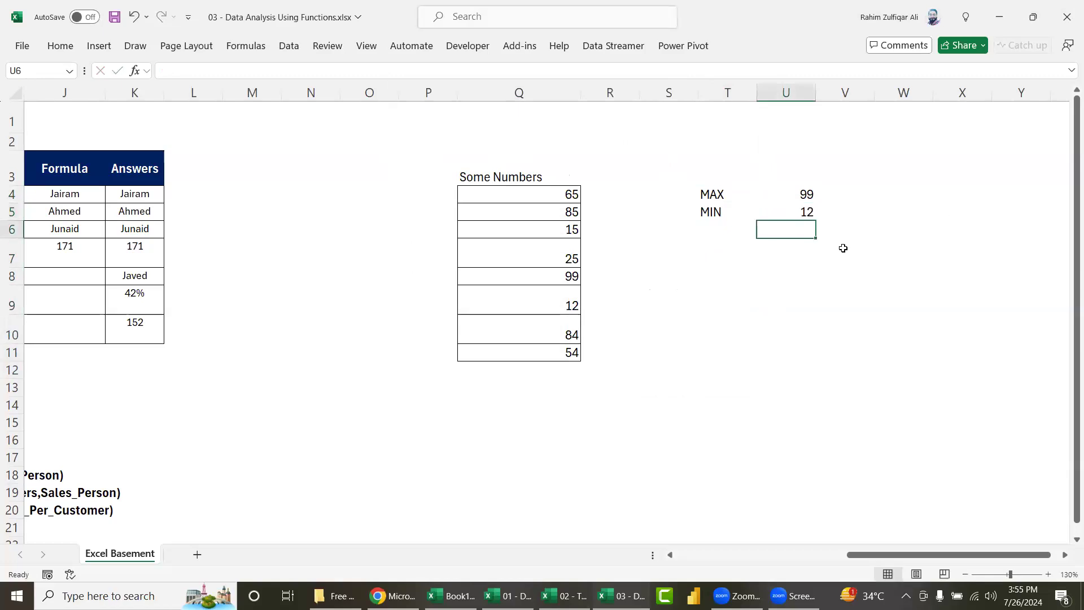
Step: Add a '2nd Highest' label and widen column T to fit it
{"action": "left_click", "coordinate": [696, 252]}
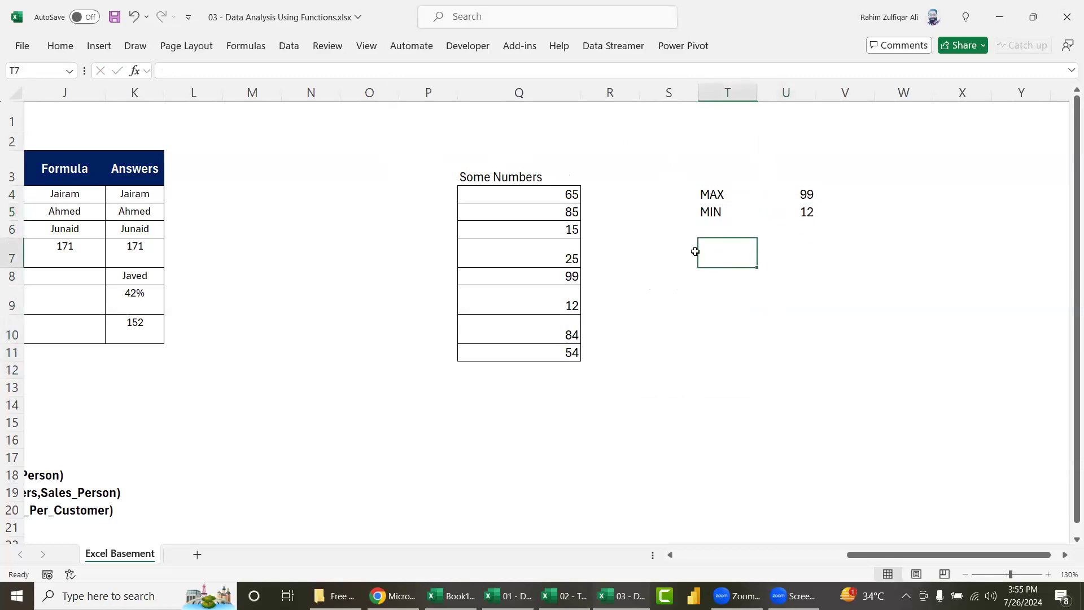
{"action": "type", "text": "2nd"}
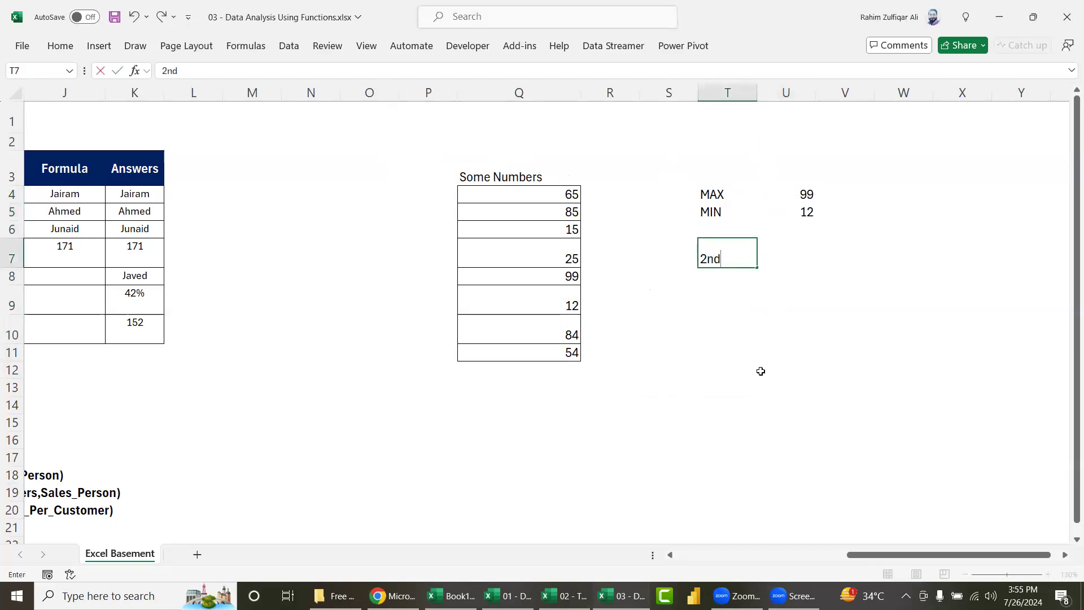
{"action": "type", "text": "His"}
{"action": "key", "text": "BackSpace"}
{"action": "type", "text": "ghest"}
{"action": "key", "text": "Return"}
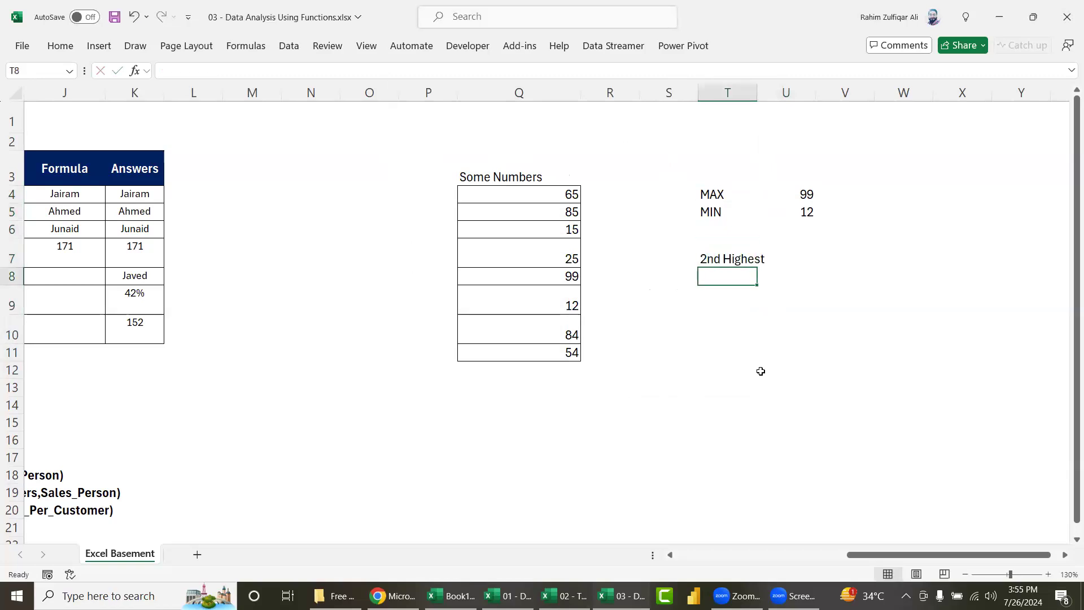
{"action": "key", "text": "Up"}
{"action": "key", "text": "Right"}
{"action": "key", "text": "Right"}
{"action": "key", "text": "Left"}
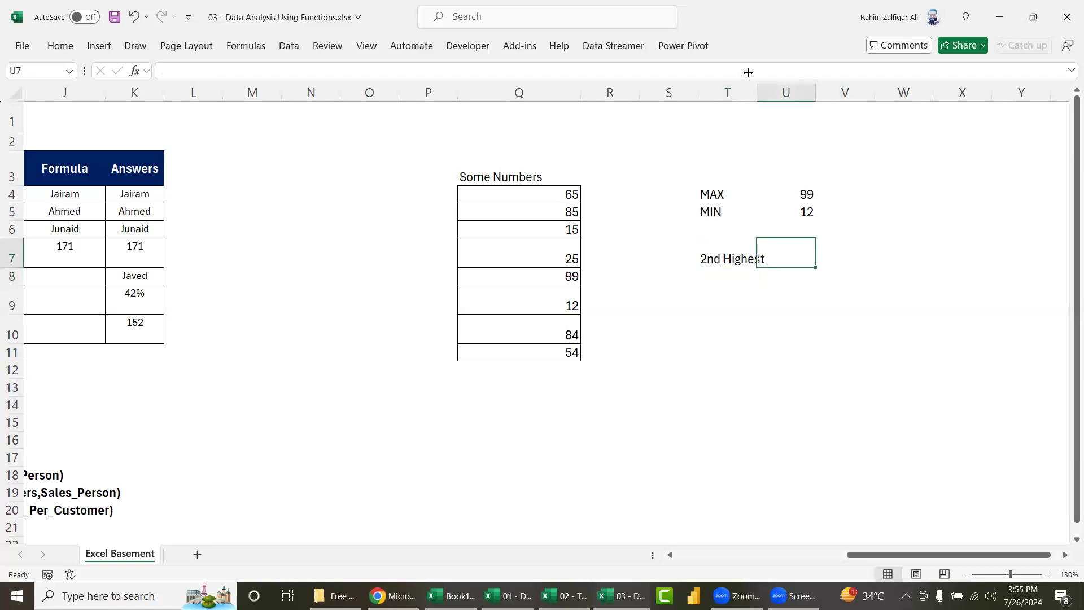
{"action": "left_click_drag", "start_coordinate": [759, 88], "coordinate": [777, 90]}
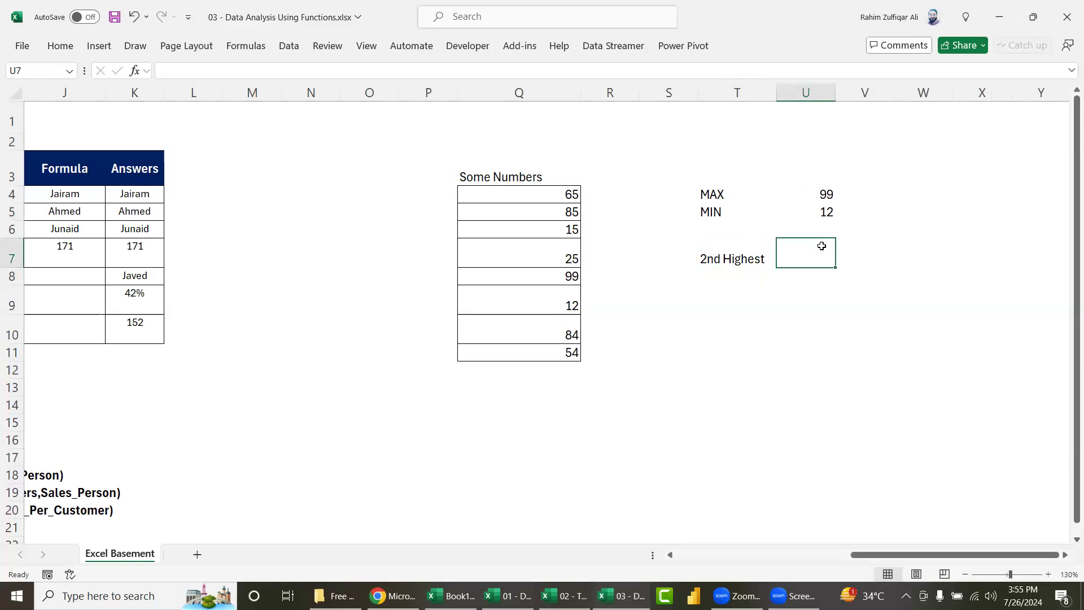
Step: Show 85 as the second-highest value and add a 'Function ?' label below
{"action": "left_click", "coordinate": [531, 280]}
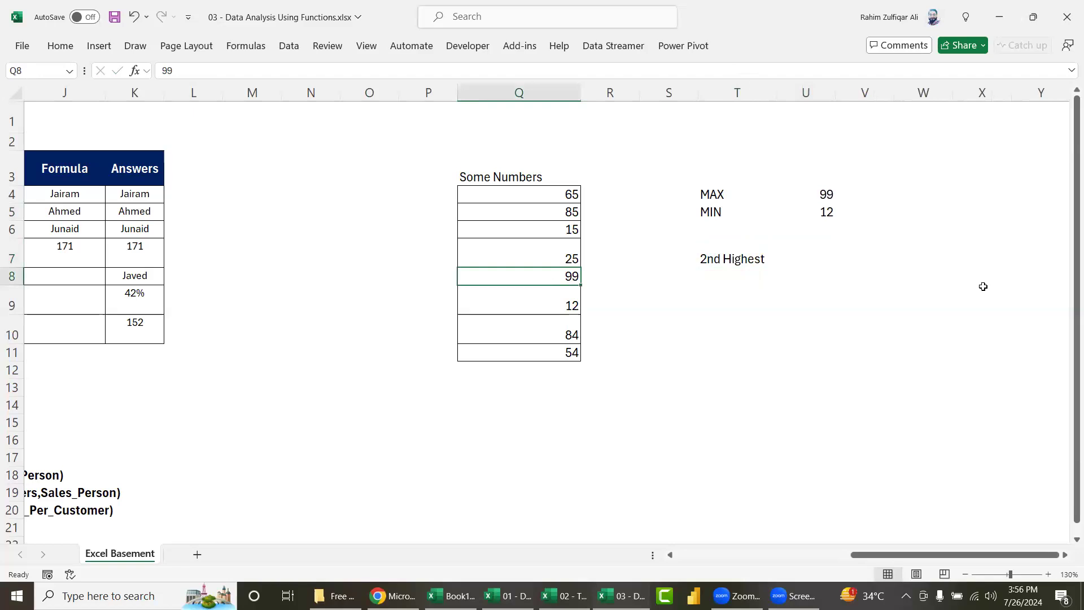
{"action": "key", "text": "Left"}
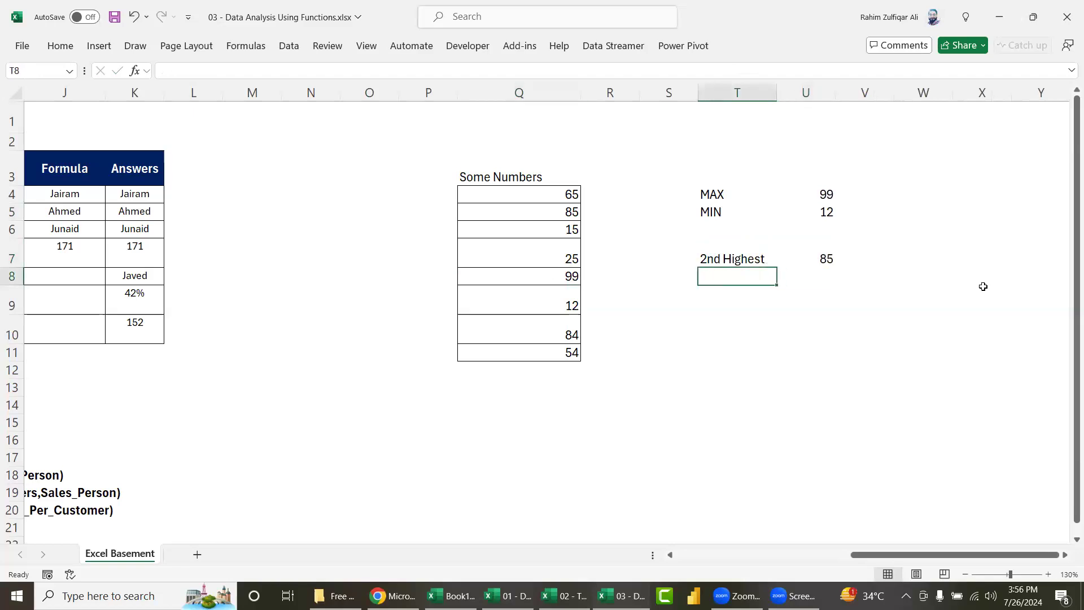
{"action": "type", "text": "Funct"}
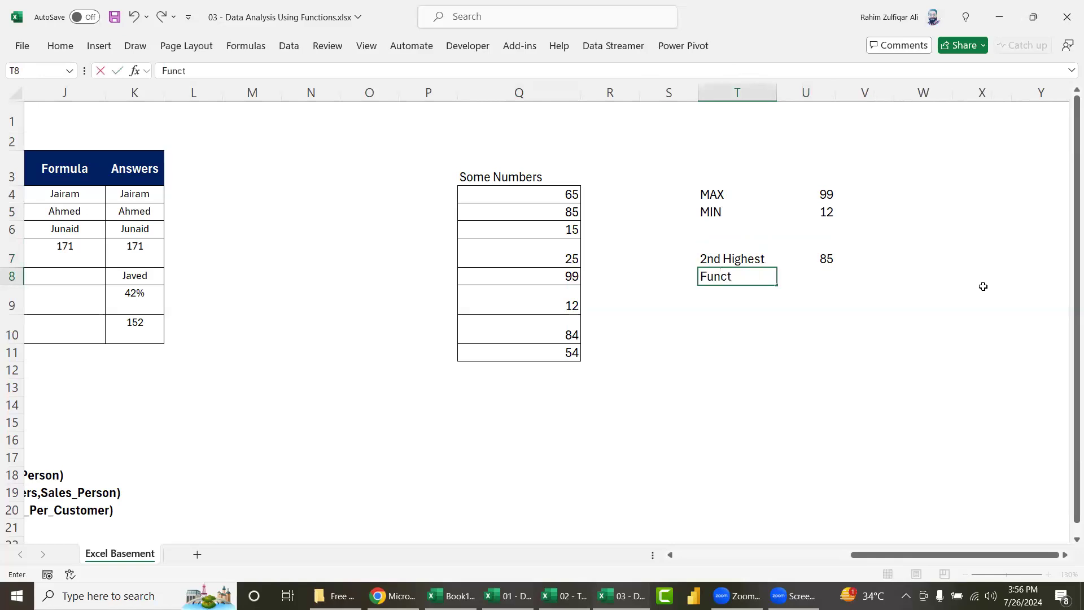
{"action": "type", "text": "ion ?"}
{"action": "key", "text": "Return"}
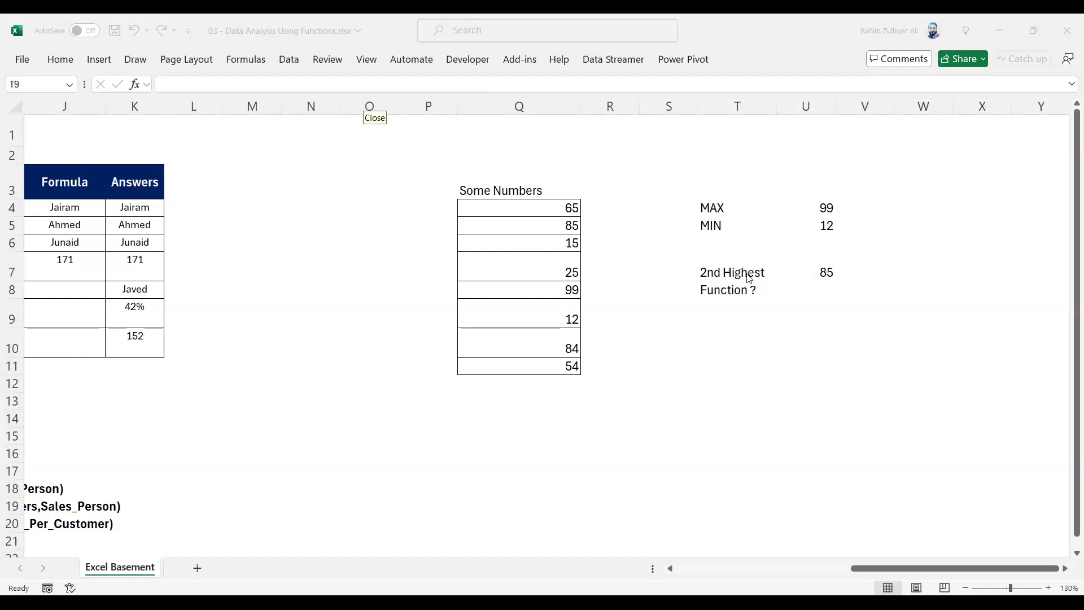
Step: Put a bold LARGE label in the cell below Function ?
{"action": "left_click", "coordinate": [820, 294]}
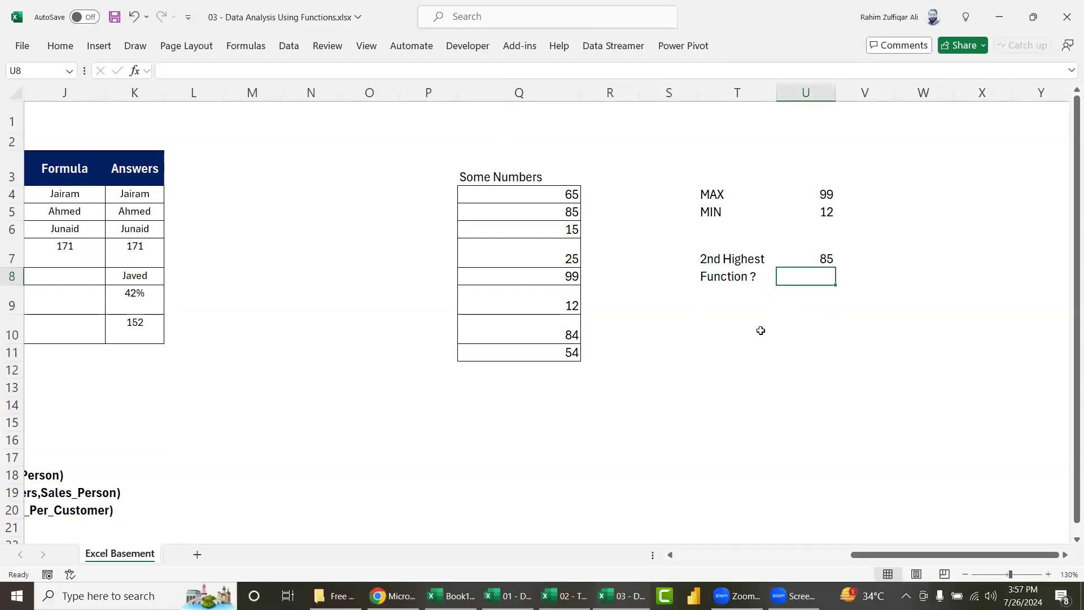
{"action": "left_click", "coordinate": [732, 303]}
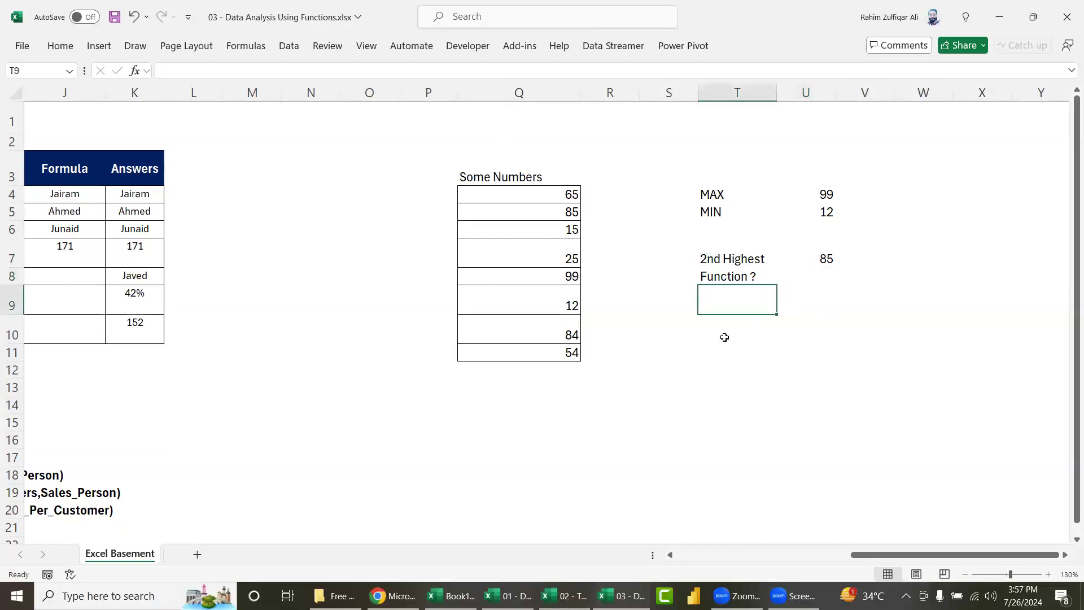
{"action": "type", "text": "LARGE"}
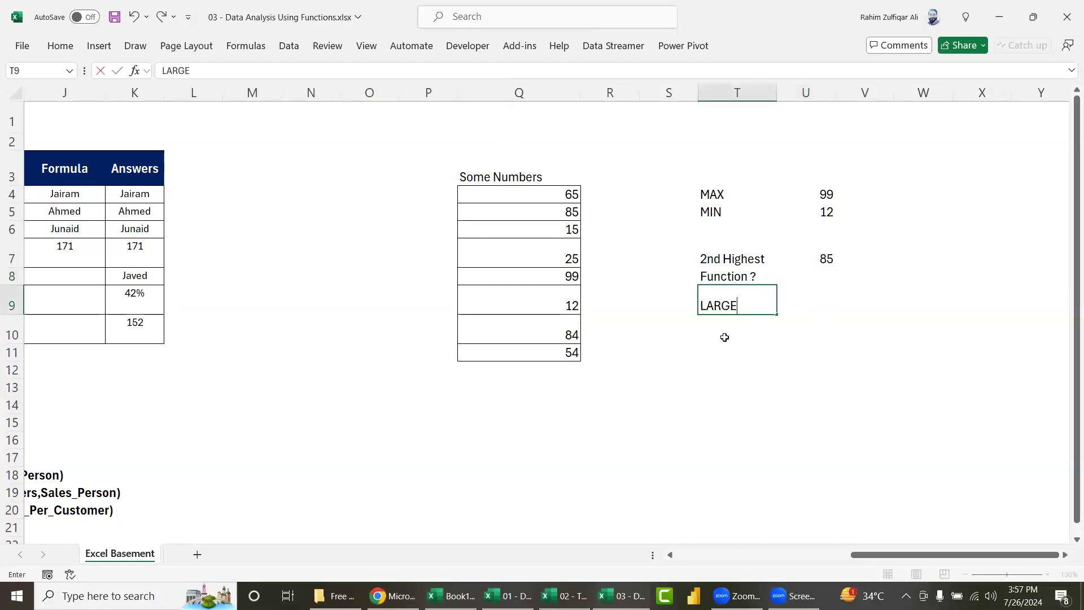
{"action": "key", "text": "Return"}
{"action": "key", "text": "Up"}
{"action": "key", "text": "ctrl+b"}
{"action": "key", "text": "Right"}
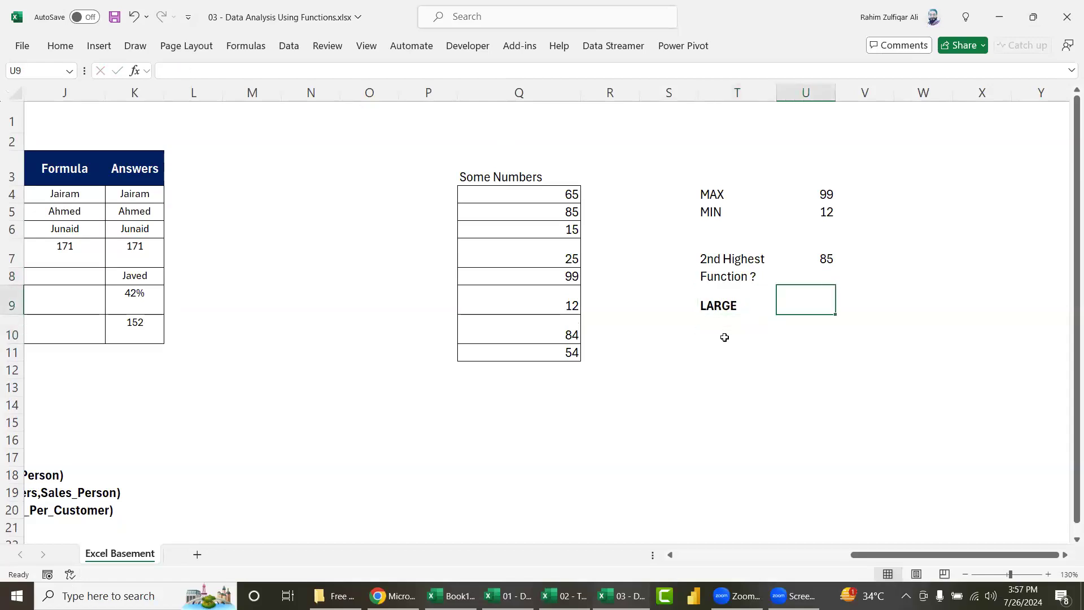
Step: Enter =LARGE(Q4:Q11,2) beside Function ? and clear the hand-typed 85 beside 2nd Highest
{"action": "key", "text": "Up"}
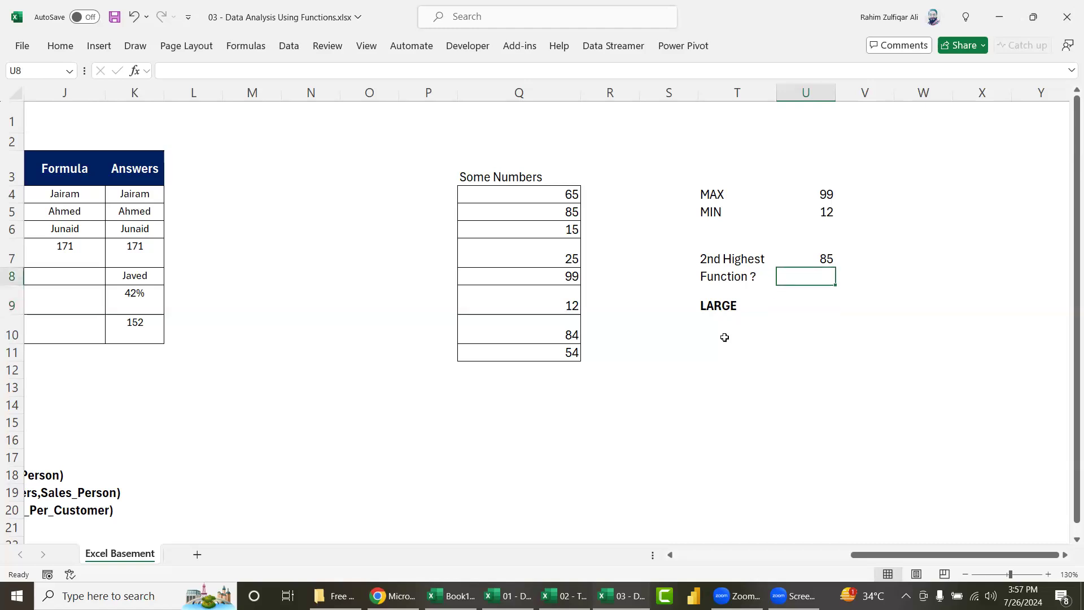
{"action": "type", "text": "=LARGE("}
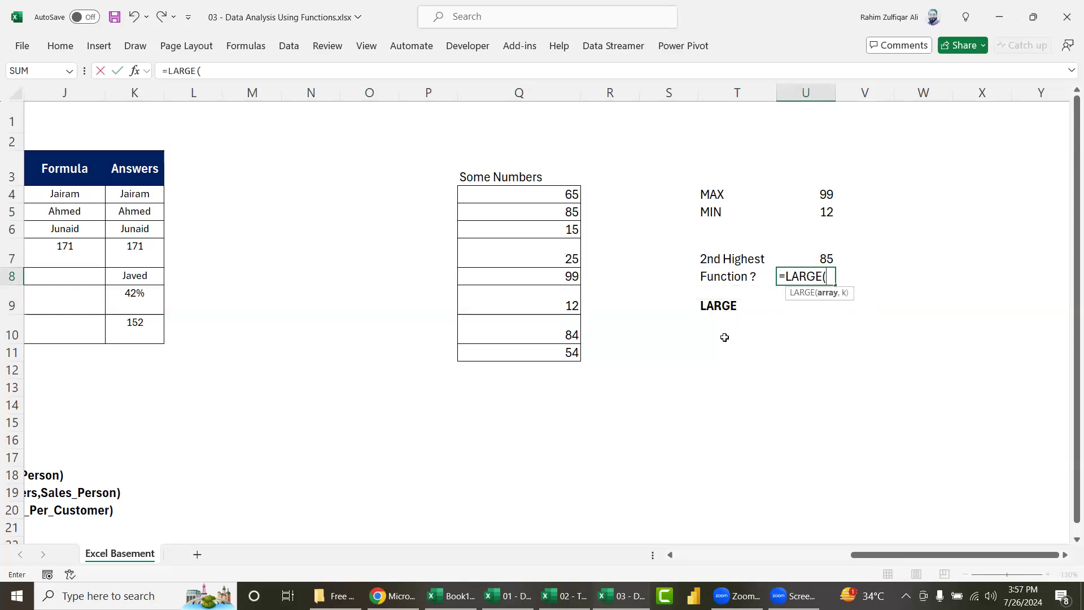
{"action": "key", "text": "Left"}
{"action": "key", "text": "Left"}
{"action": "key", "text": "Left"}
{"action": "key", "text": "Up"}
{"action": "key", "text": "Up"}
{"action": "key", "text": "Up"}
{"action": "key", "text": "Left"}
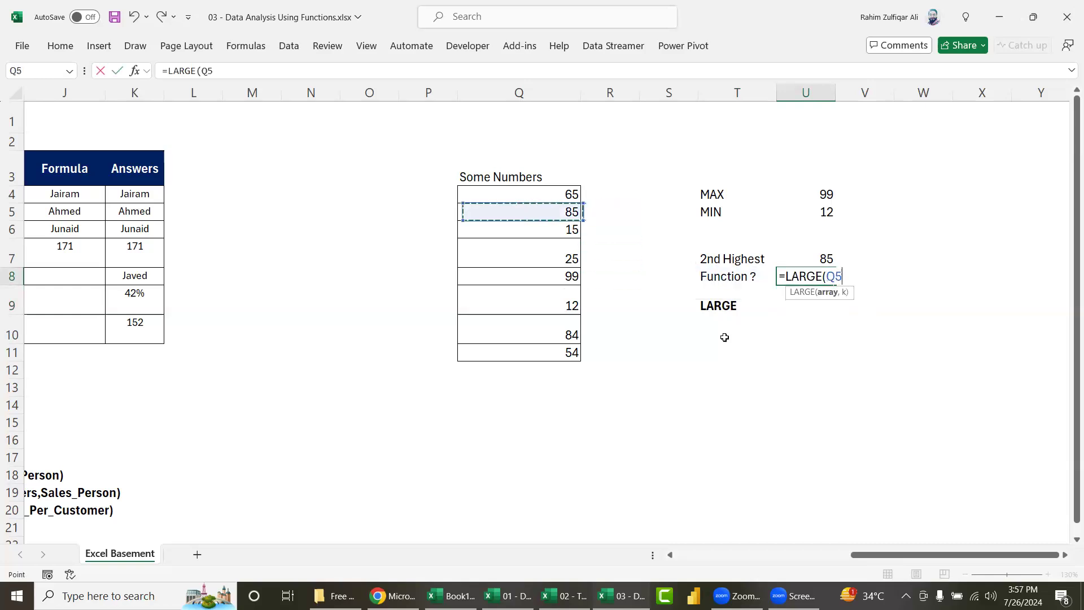
{"action": "key", "text": "Up"}
{"action": "key", "text": "ctrl+shift+Down"}
{"action": "type", "text": ","}
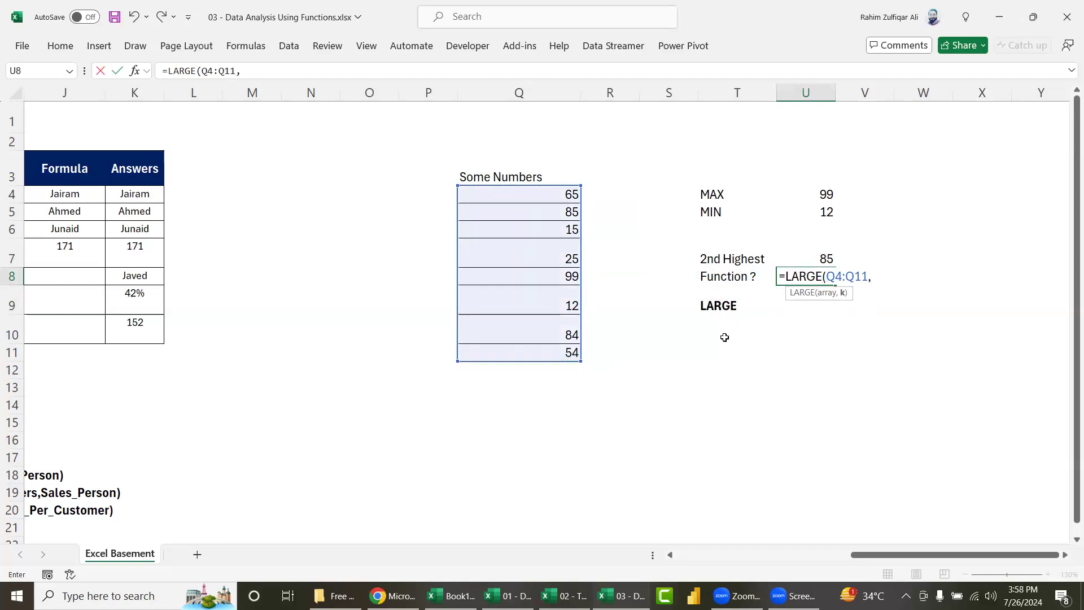
{"action": "type", "text": "2)"}
{"action": "key", "text": "Return"}
{"action": "key", "text": "Up"}
Step: Test the LARGE formula with k set to 1, then back to 2
{"action": "key", "text": "Up"}
{"action": "key", "text": "Delete"}
{"action": "key", "text": "Down"}
{"action": "key", "text": "F2"}
{"action": "key", "text": "Left"}
{"action": "key", "text": "BackSpace"}
{"action": "type", "text": "1"}
{"action": "key", "text": "Return"}
{"action": "key", "text": "Up"}
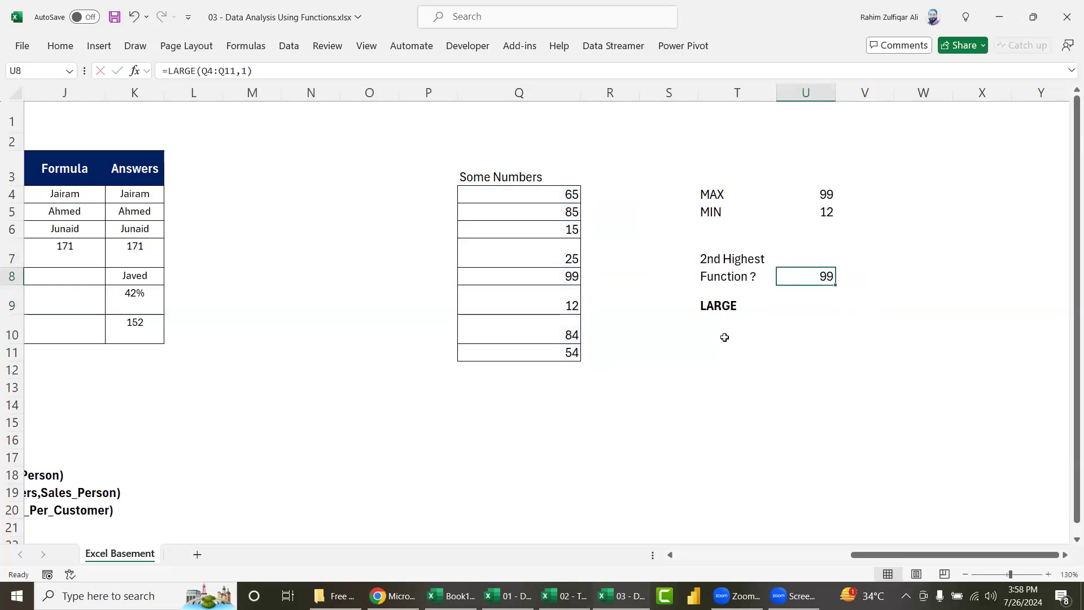
{"action": "key", "text": "F2"}
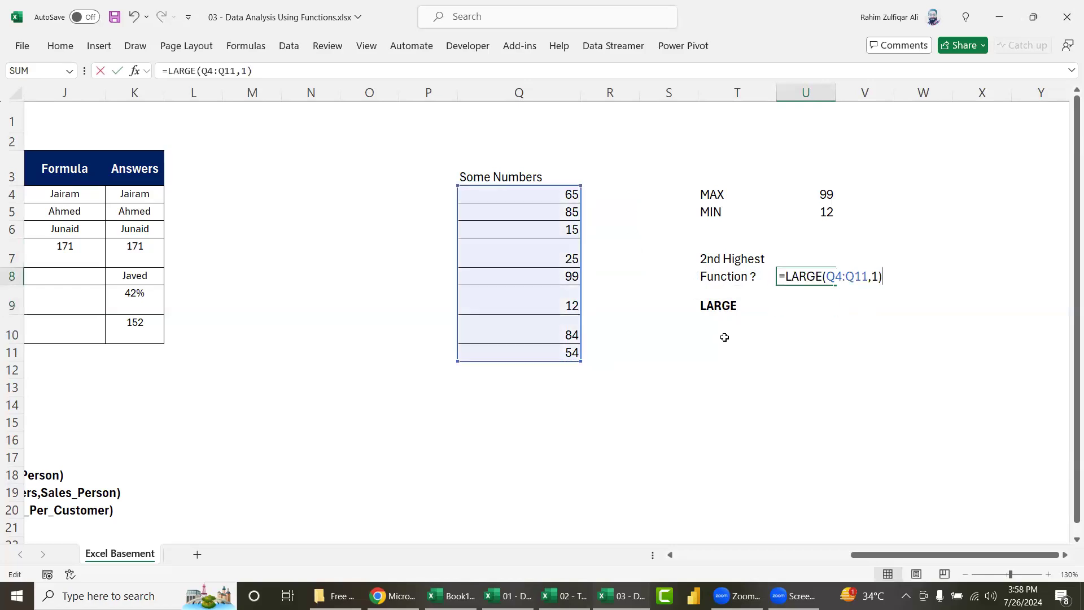
{"action": "key", "text": "Left"}
{"action": "key", "text": "shift+Left"}
{"action": "type", "text": "2"}
{"action": "key", "text": "Return"}
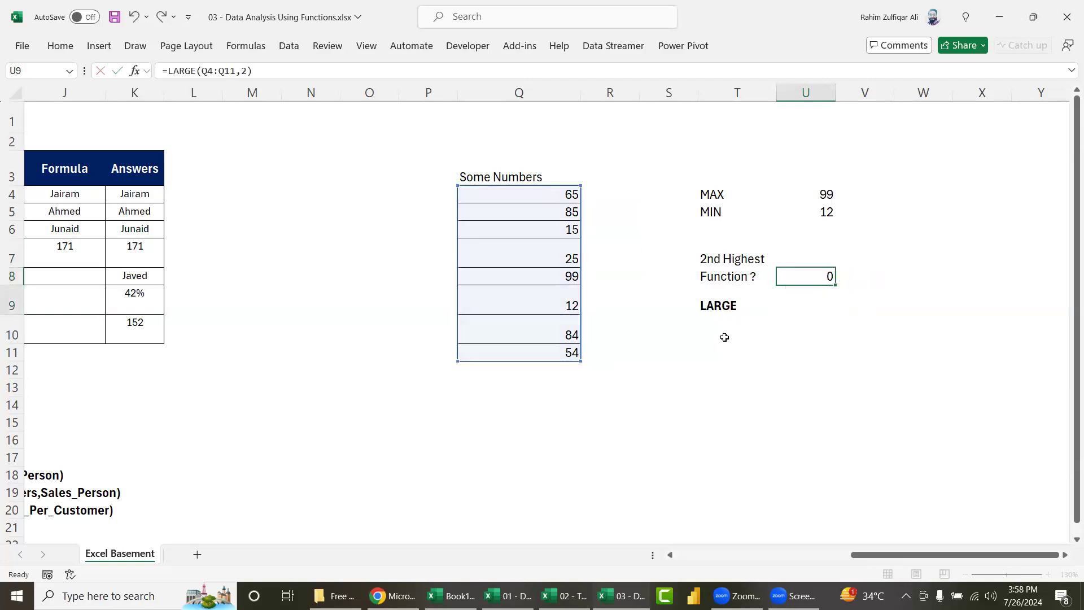
Step: Test the LARGE formula with k set to 3 and then 4
{"action": "key", "text": "Up"}
{"action": "key", "text": "F2"}
{"action": "key", "text": "Left"}
{"action": "key", "text": "shift+Left"}
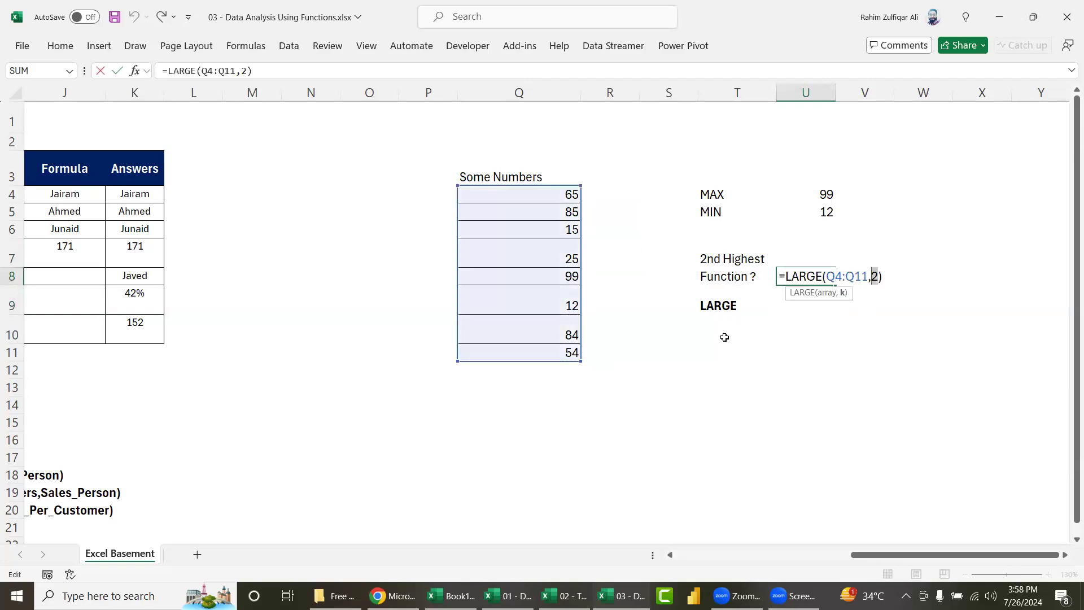
{"action": "type", "text": "3"}
{"action": "key", "text": "Return"}
{"action": "key", "text": "Up"}
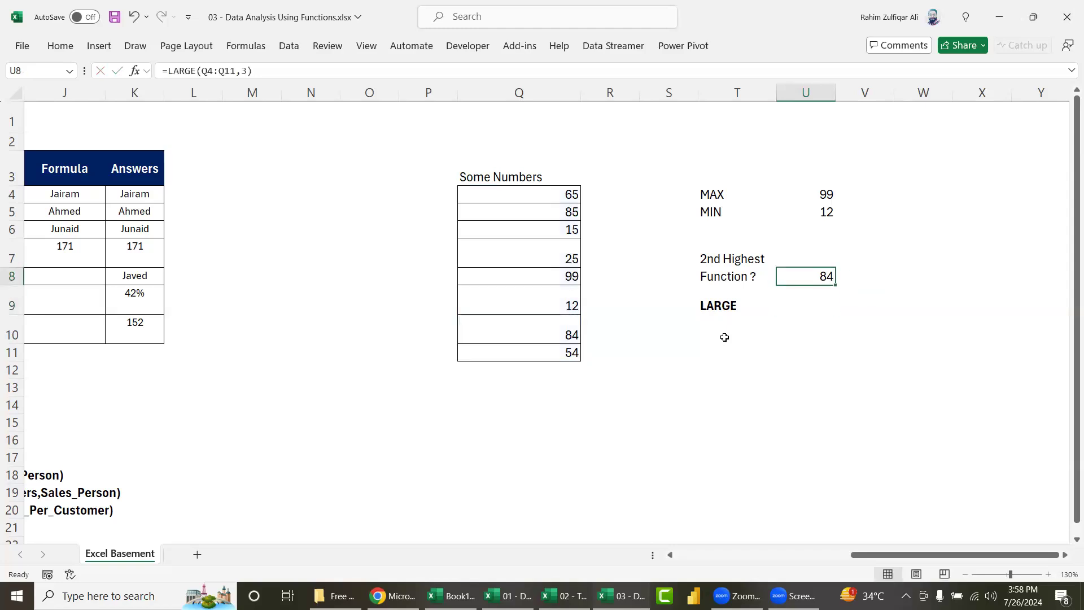
{"action": "key", "text": "F2"}
{"action": "key", "text": "Left"}
{"action": "key", "text": "shift+Left"}
{"action": "type", "text": "4"}
{"action": "key", "text": "Return"}
Step: Delete the test LARGE formula, leaving the answer cell empty
{"action": "key", "text": "Up"}
{"action": "key", "text": "Delete"}
{"action": "key", "text": "Up"}
{"action": "key", "text": "Up"}
{"action": "key", "text": "Up"}
{"action": "key", "text": "Up"}
{"action": "key", "text": "Right"}
{"action": "key", "text": "Right"}
{"action": "key", "text": "Right"}
{"action": "key", "text": "Right"}
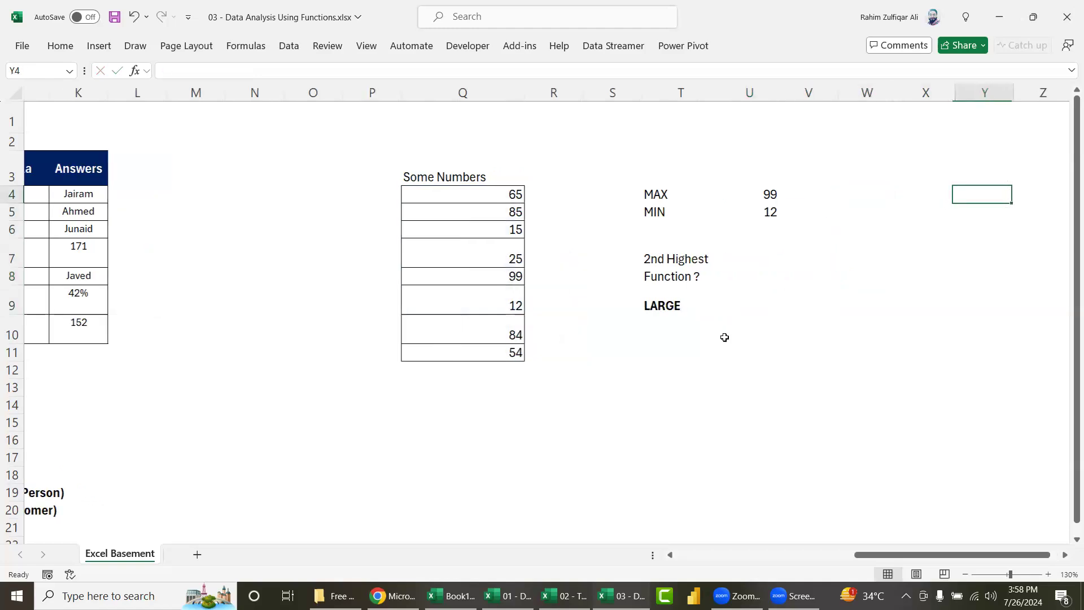
Step: Add a TOP 3 heading beside the Some Numbers list
{"action": "key", "text": "Left"}
{"action": "key", "text": "Left"}
{"action": "key", "text": "Up"}
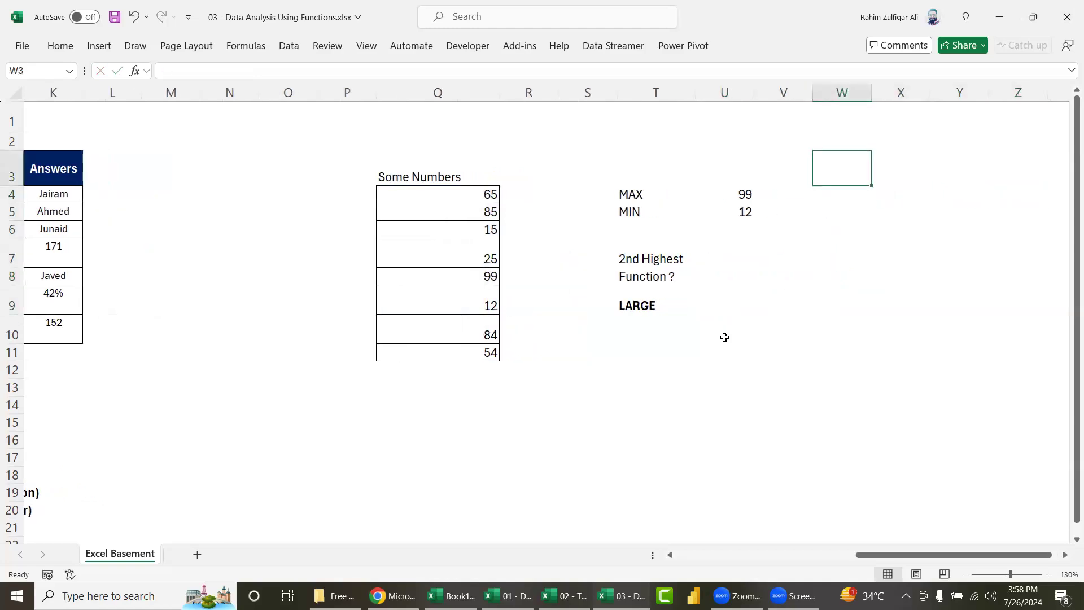
{"action": "type", "text": "toP"}
{"action": "key", "text": "BackSpace"}
{"action": "key", "text": "BackSpace"}
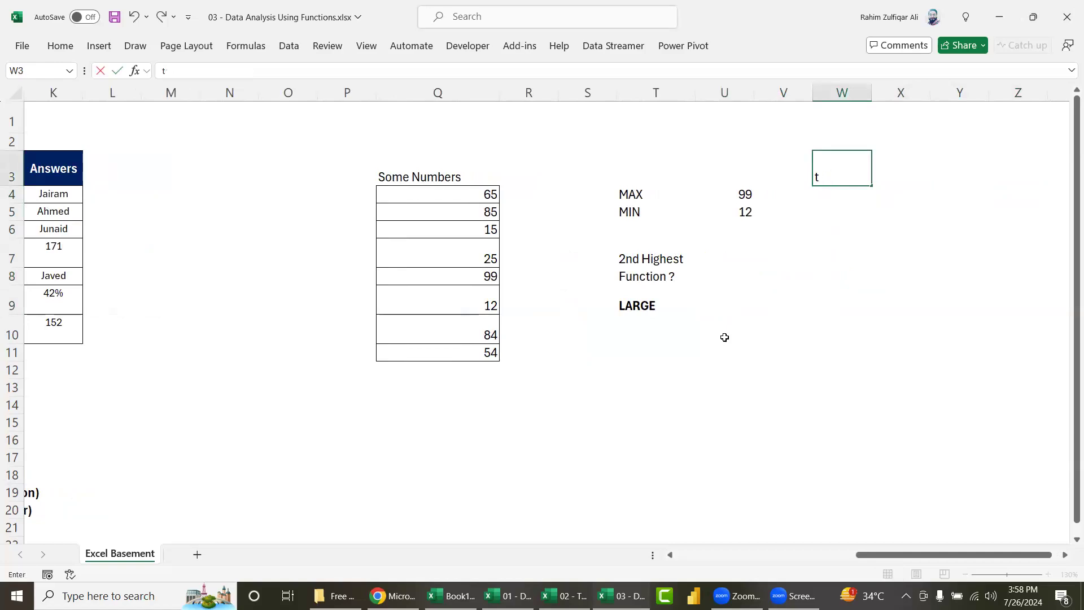
{"action": "type", "text": "TOP "}
{"action": "type", "text": "3"}
{"action": "key", "text": "Return"}
{"action": "key", "text": "Left"}
{"action": "key", "text": "Left"}
{"action": "key", "text": "Left"}
{"action": "key", "text": "Left"}
{"action": "key", "text": "Left"}
{"action": "key", "text": "Left"}
{"action": "key", "text": "ctrl+shift+Down"}
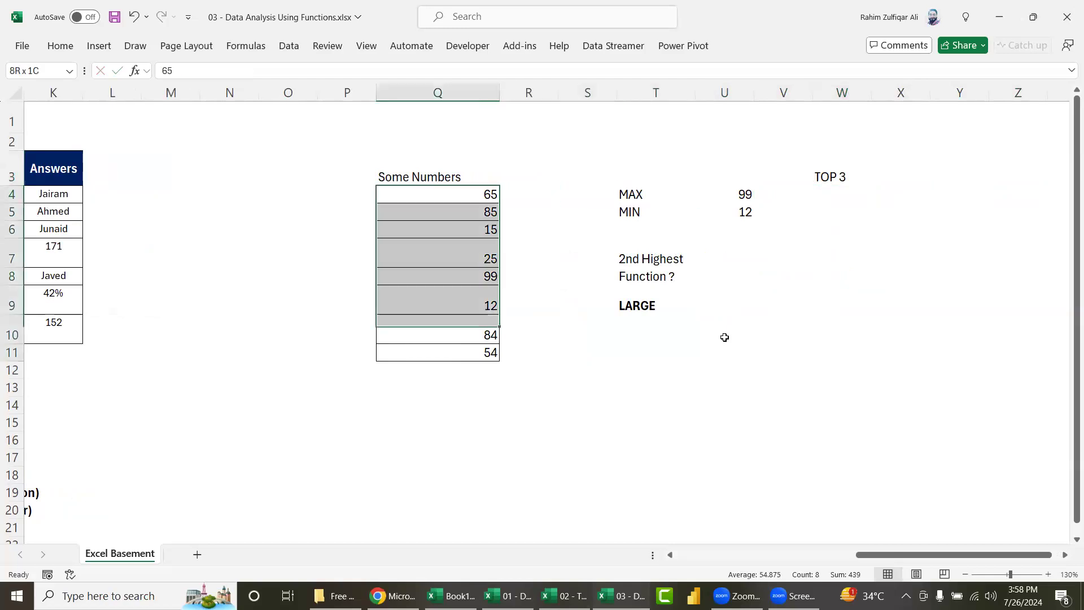
{"action": "key", "text": "Right"}
{"action": "key", "text": "Right"}
{"action": "key", "text": "Right"}
{"action": "key", "text": "Right"}
{"action": "key", "text": "Right"}
{"action": "key", "text": "Right"}
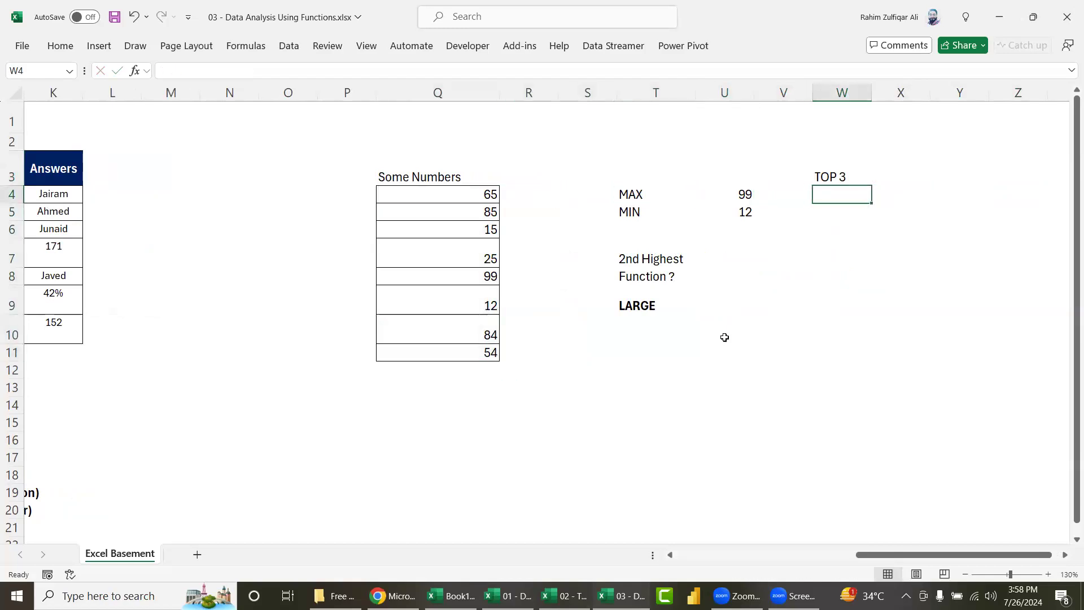
Step: Enter =LARGE($Q$4:$Q$11,1) in W4 and fill it down to W6
{"action": "type", "text": "=large"}
{"action": "key", "text": "Tab"}
{"action": "key", "text": "Left"}
{"action": "key", "text": "Left"}
{"action": "key", "text": "Left"}
{"action": "key", "text": "Left"}
{"action": "key", "text": "Left"}
{"action": "key", "text": "Left"}
{"action": "key", "text": "ctrl+shift+Down"}
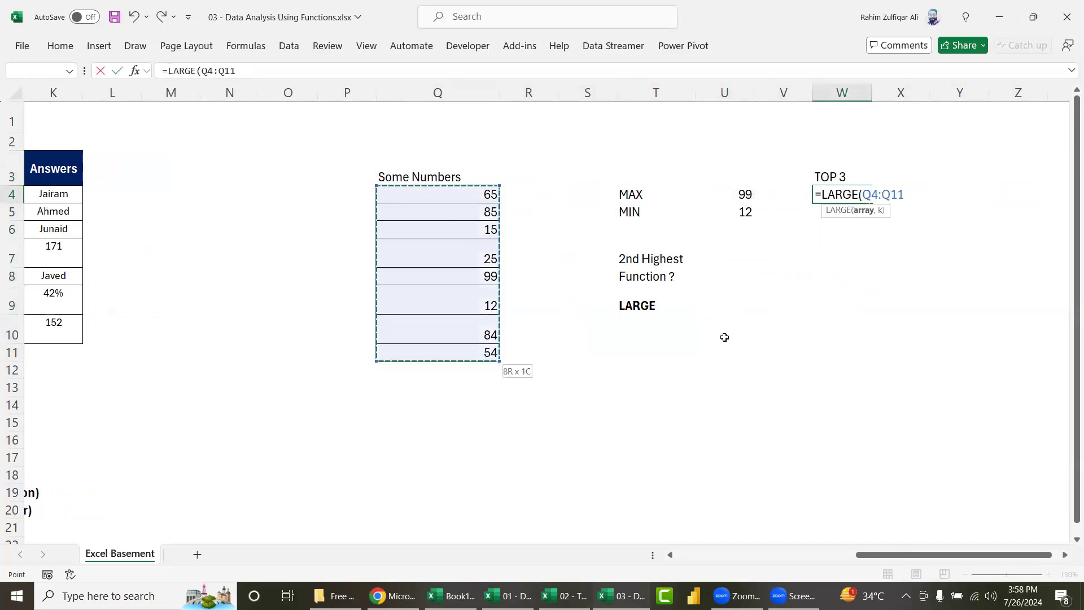
{"action": "key", "text": "F4"}
{"action": "type", "text": "$Q$11,1)"}
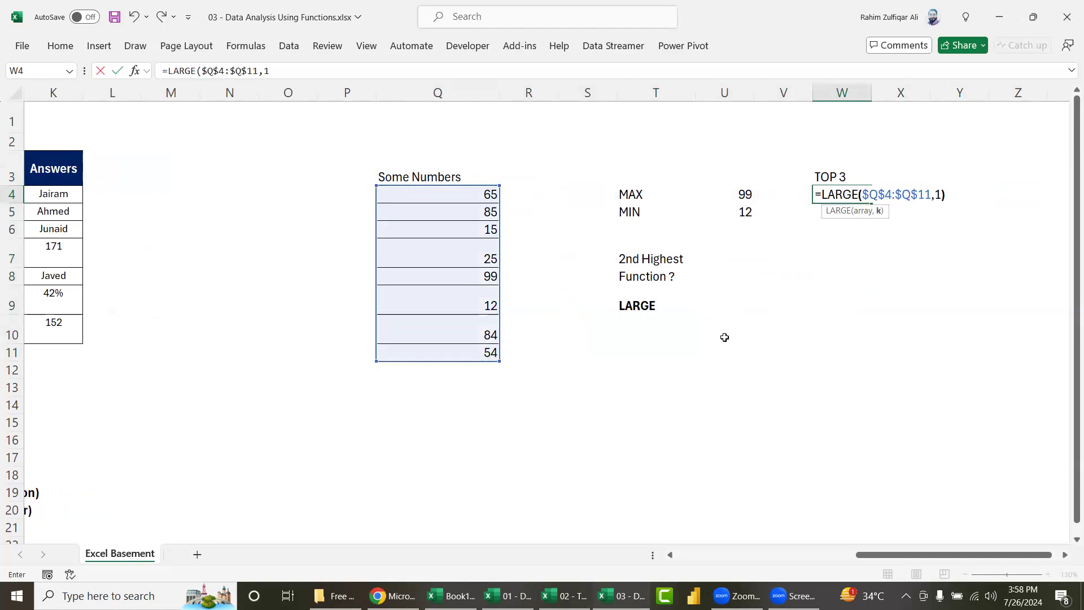
{"action": "key", "text": "Return"}
{"action": "key", "text": "Up"}
{"action": "key", "text": "shift+Down"}
{"action": "key", "text": "shift+Down"}
{"action": "key", "text": "ctrl+d"}
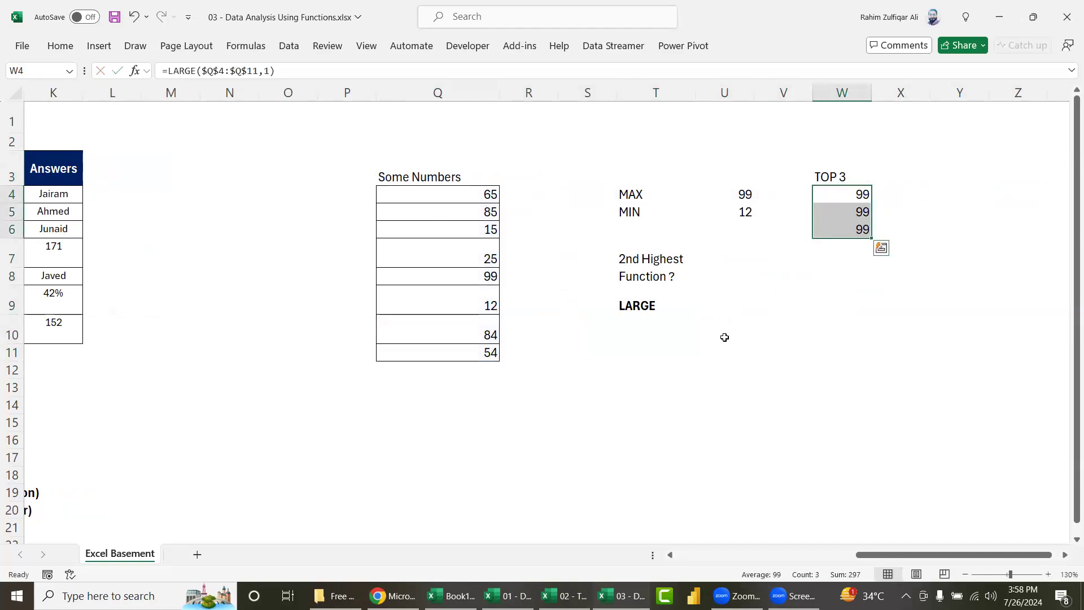
{"action": "key", "text": "shift+Up"}
{"action": "key", "text": "shift+Up"}
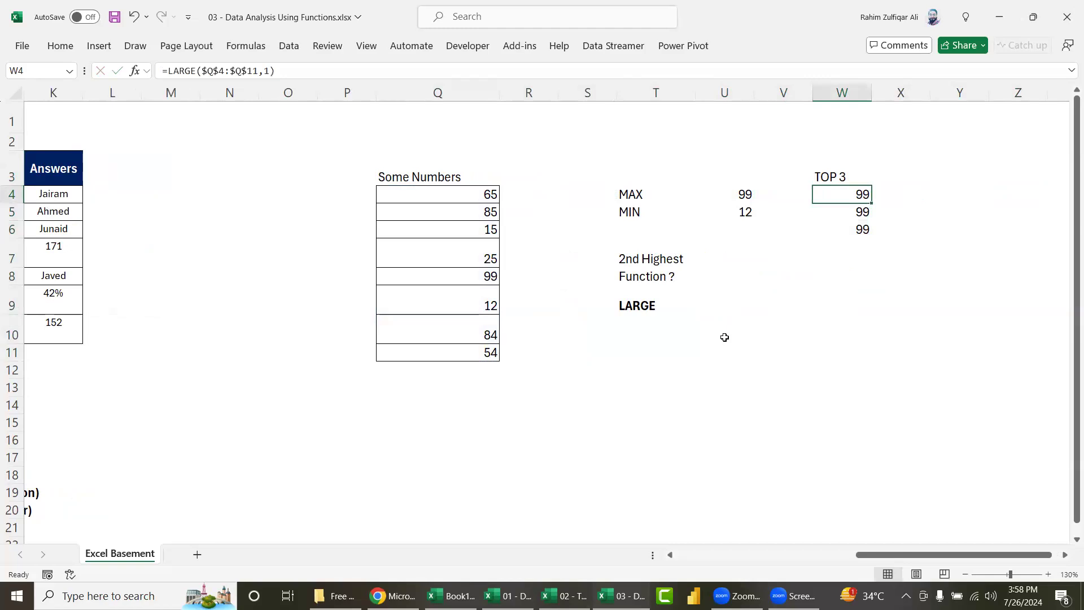
Step: Change W5's LARGE k argument to 2 for the second largest value
{"action": "key", "text": "Down"}
{"action": "key", "text": "Down"}
{"action": "key", "text": "Down"}
{"action": "left_click", "coordinate": [845, 199]}
{"action": "key", "text": "Down"}
{"action": "key", "text": "Down"}
{"action": "key", "text": "Up"}
{"action": "key", "text": "Up"}
{"action": "key", "text": "Down"}
{"action": "key", "text": "Down"}
{"action": "left_click", "coordinate": [840, 191]}
{"action": "double_click", "coordinate": [836, 212]}
{"action": "left_click", "coordinate": [940, 212]}
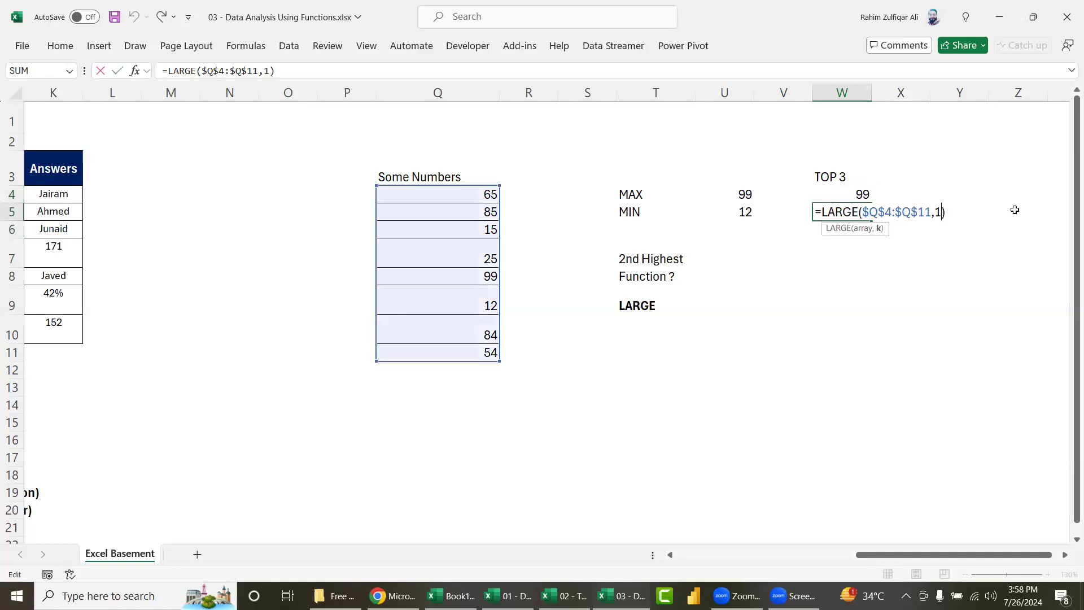
{"action": "key", "text": "BackSpace"}
{"action": "type", "text": "2"}
{"action": "key", "text": "Return"}
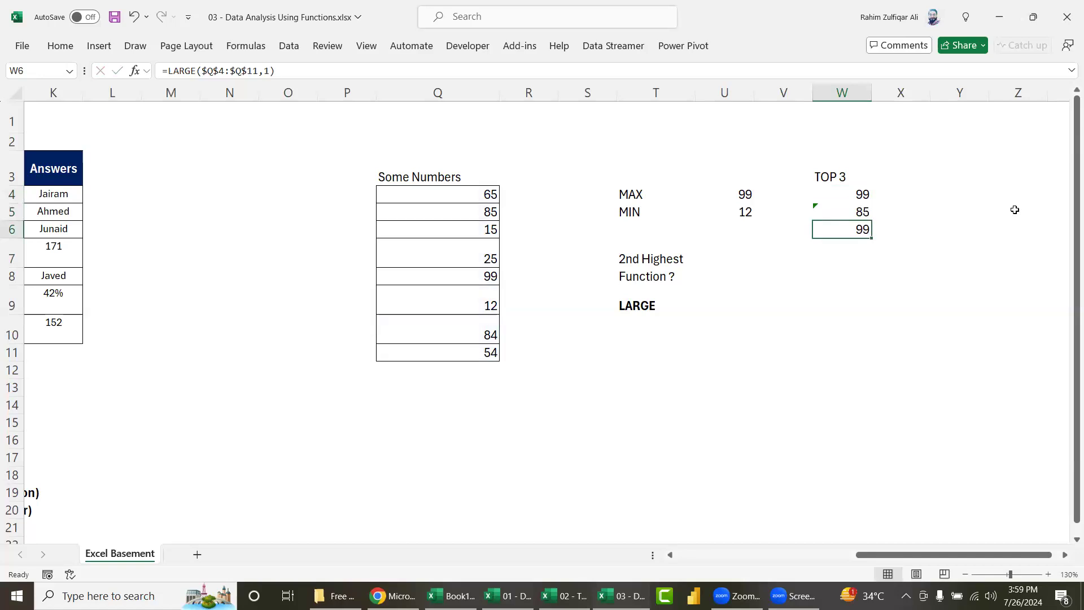
Step: Set W6's k to 3 so the TOP 3 list shows 99, 85 and 84
{"action": "key", "text": "F2"}
{"action": "key", "text": "Left"}
{"action": "key", "text": "BackSpace"}
{"action": "type", "text": "3"}
{"action": "key", "text": "Return"}
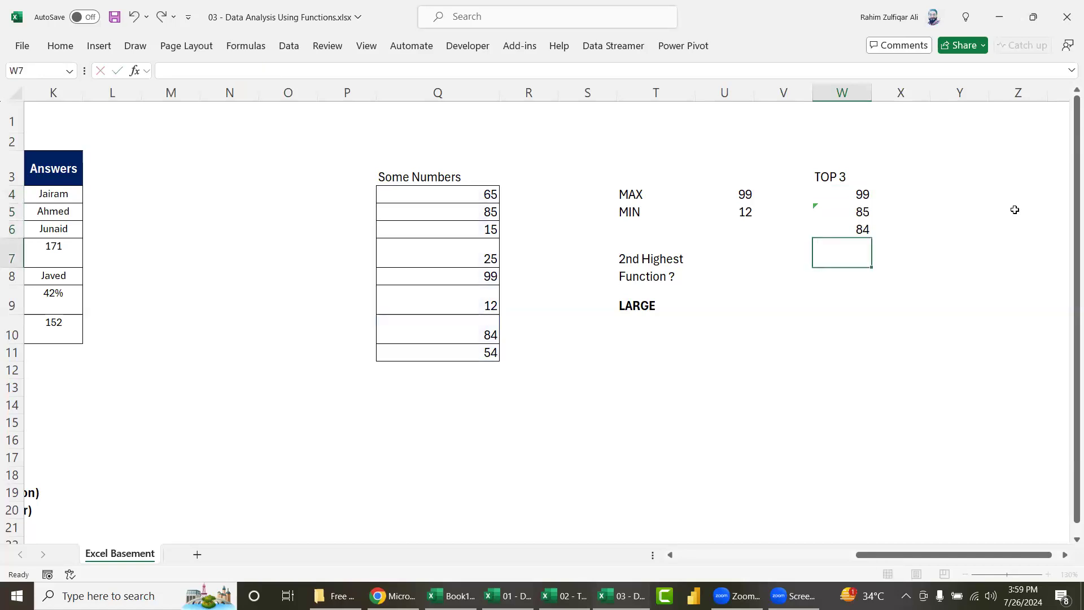
{"action": "key", "text": "Up"}
{"action": "key", "text": "Up"}
{"action": "key", "text": "Up"}
{"action": "key", "text": "shift+Down"}
{"action": "key", "text": "shift+Down"}
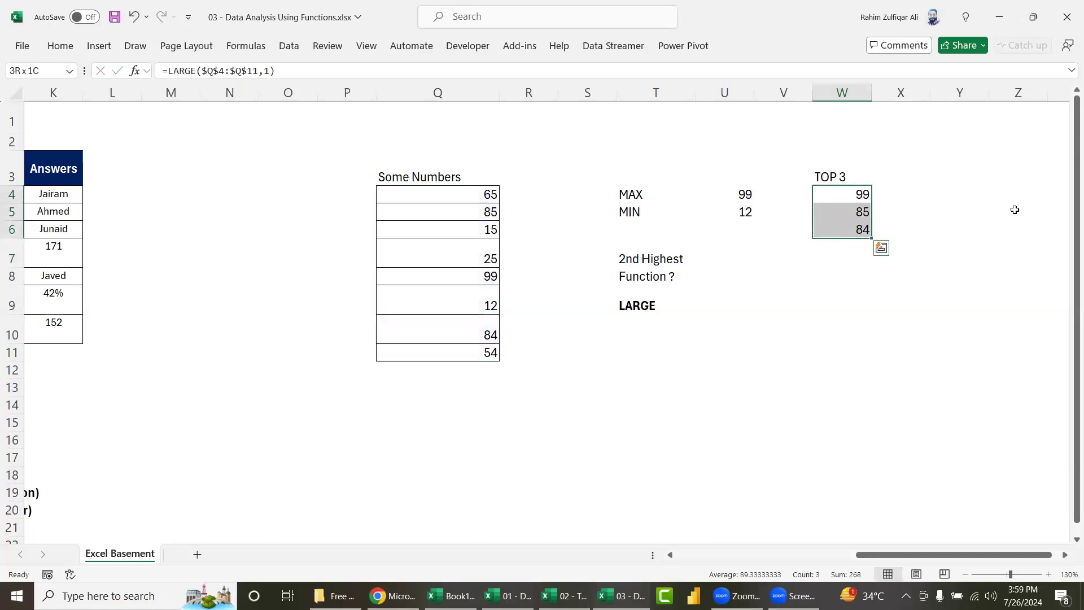
{"action": "key", "text": "Left"}
{"action": "key", "text": "Left"}
{"action": "key", "text": "Down"}
{"action": "key", "text": "Down"}
{"action": "key", "text": "Down"}
{"action": "key", "text": "Down"}
{"action": "key", "text": "Left"}
{"action": "key", "text": "Left"}
{"action": "key", "text": "Left"}
{"action": "key", "text": "Left"}
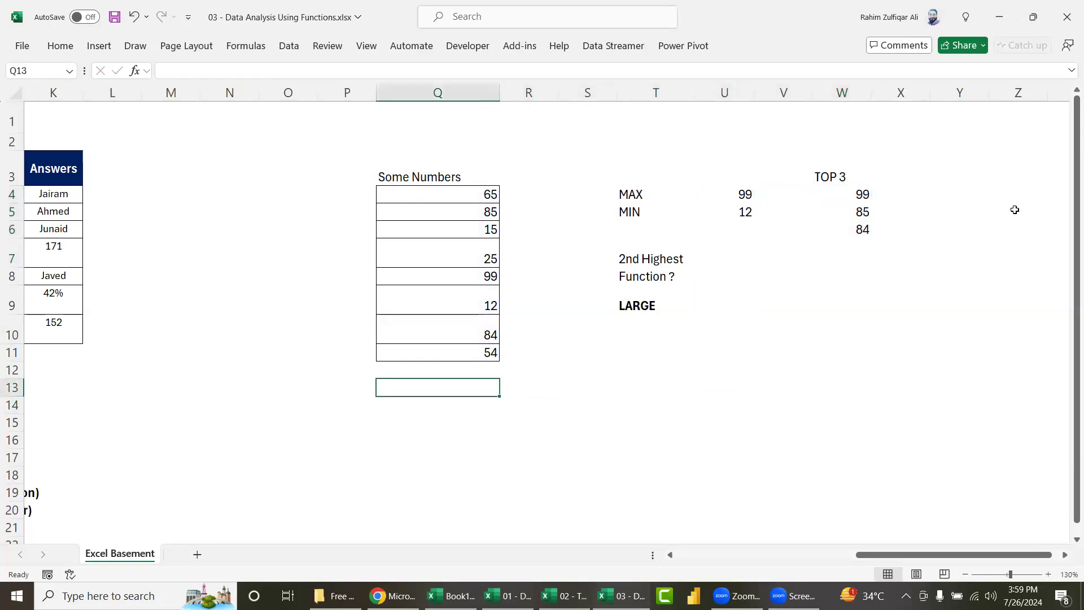
Step: Type Example, ABC Bank | 1400 Branches and Daily Basis Deposits Balances in Q13:Q15
{"action": "type", "text": "Example"}
{"action": "key", "text": "Return"}
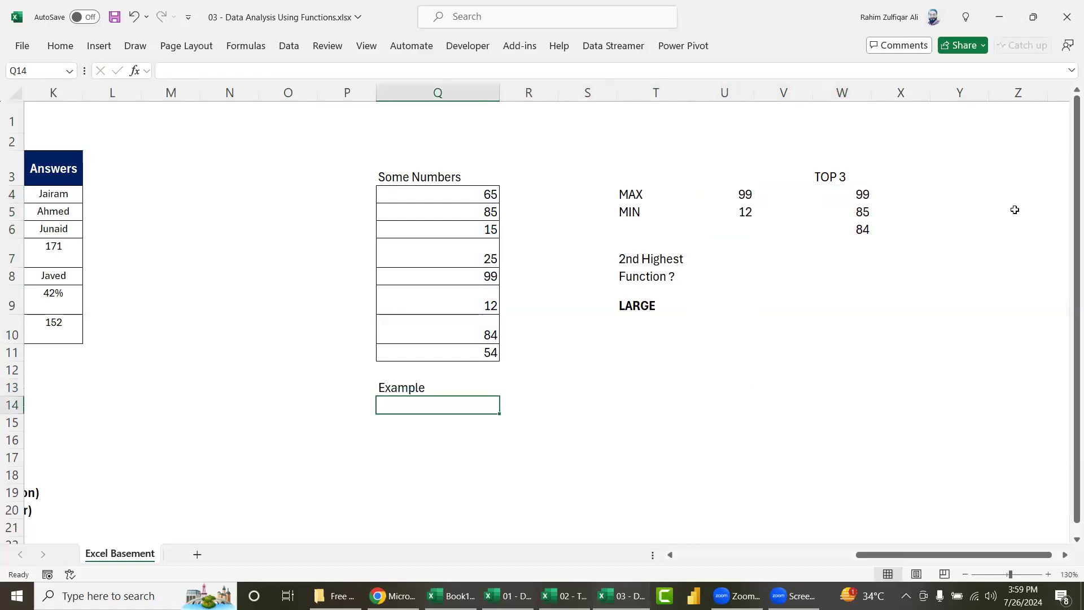
{"action": "type", "text": "Ba"}
{"action": "key", "text": "BackSpace"}
{"action": "key", "text": "BackSpace"}
{"action": "type", "text": "ABC Bank | 1400 Branches"}
{"action": "key", "text": "Return"}
{"action": "type", "text": "Daly"}
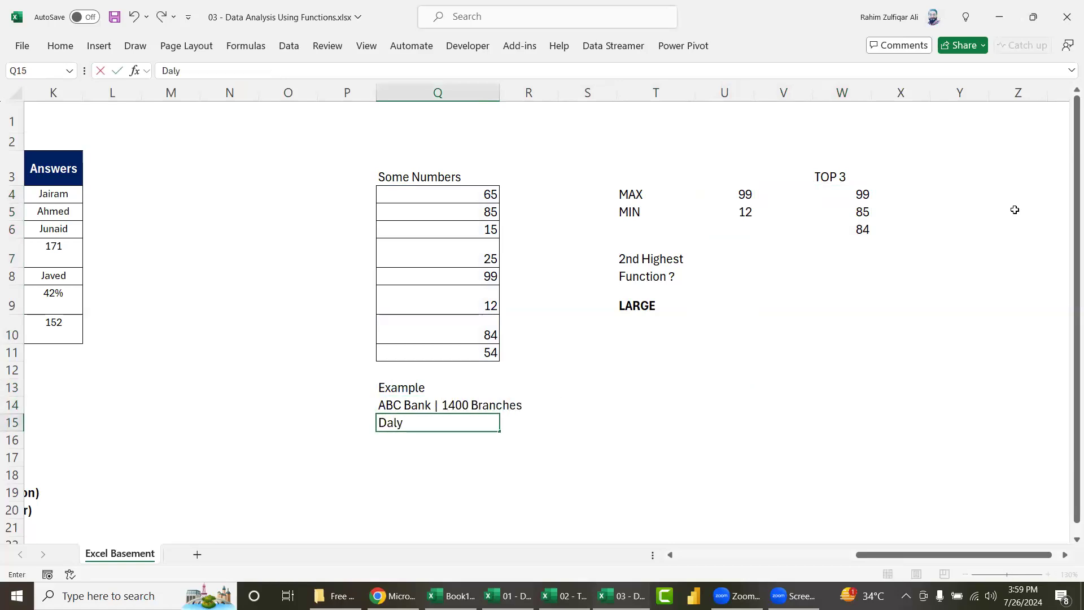
{"action": "key", "text": "BackSpace"}
{"action": "key", "text": "BackSpace"}
{"action": "type", "text": "ily Basis"}
{"action": "key", "text": "BackSpace"}
{"action": "type", "text": "s Deposits Balances"}
{"action": "key", "text": "Return"}
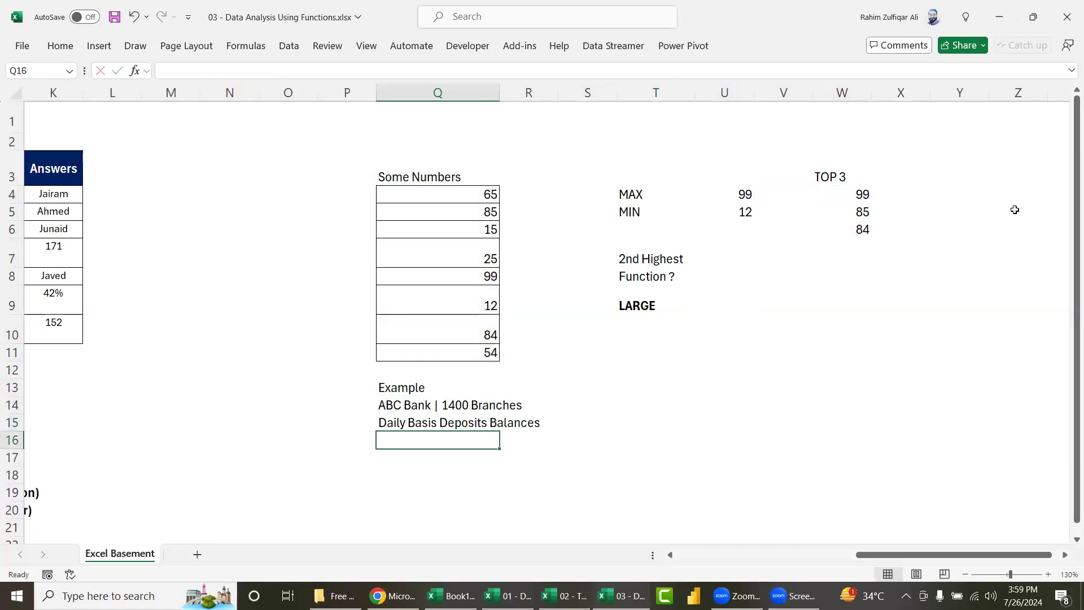
Step: Add a Manager label in T14 with the request 'I want to 25 braches with deposits' in U14
{"action": "key", "text": "Up"}
{"action": "key", "text": "Up"}
{"action": "key", "text": "Up"}
{"action": "key", "text": "Right"}
{"action": "key", "text": "Right"}
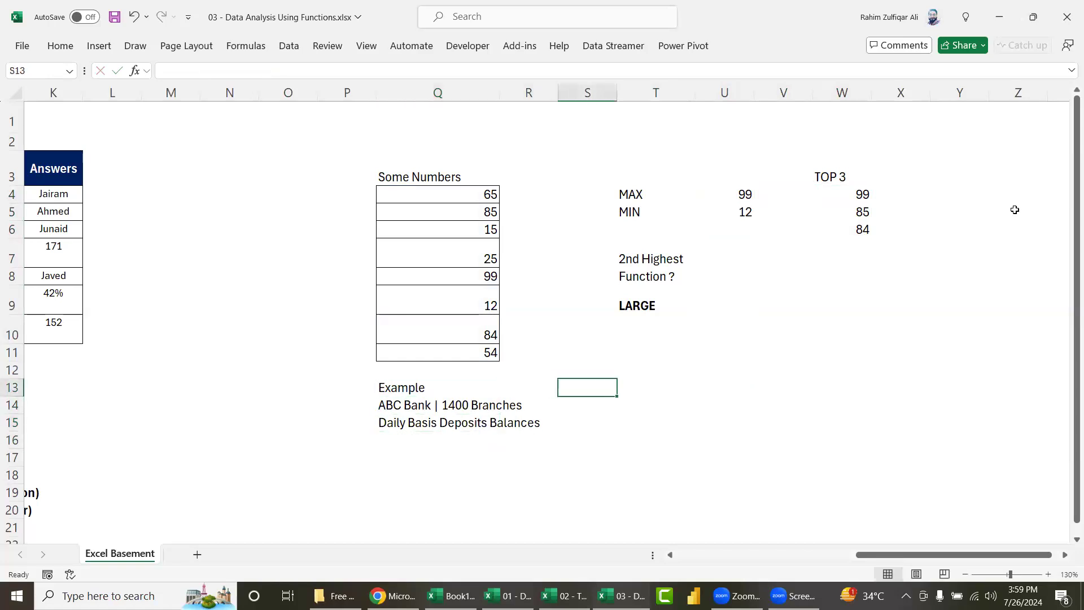
{"action": "key", "text": "Right"}
{"action": "key", "text": "Down"}
{"action": "type", "text": "M"}
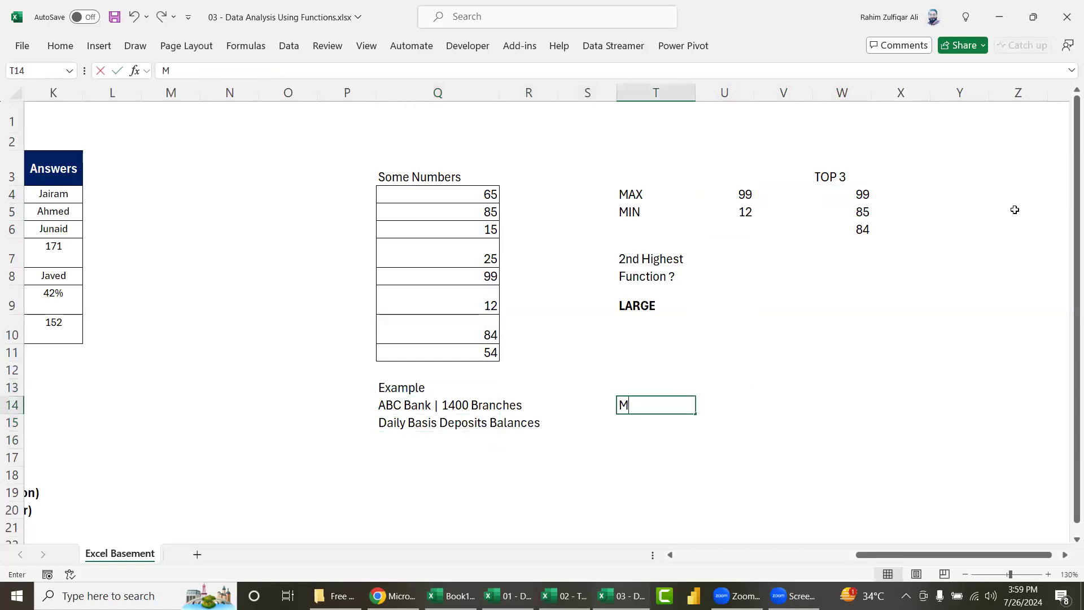
{"action": "type", "text": "anager"}
{"action": "key", "text": "Up"}
{"action": "key", "text": "Right"}
{"action": "type", "text": "I want to "}
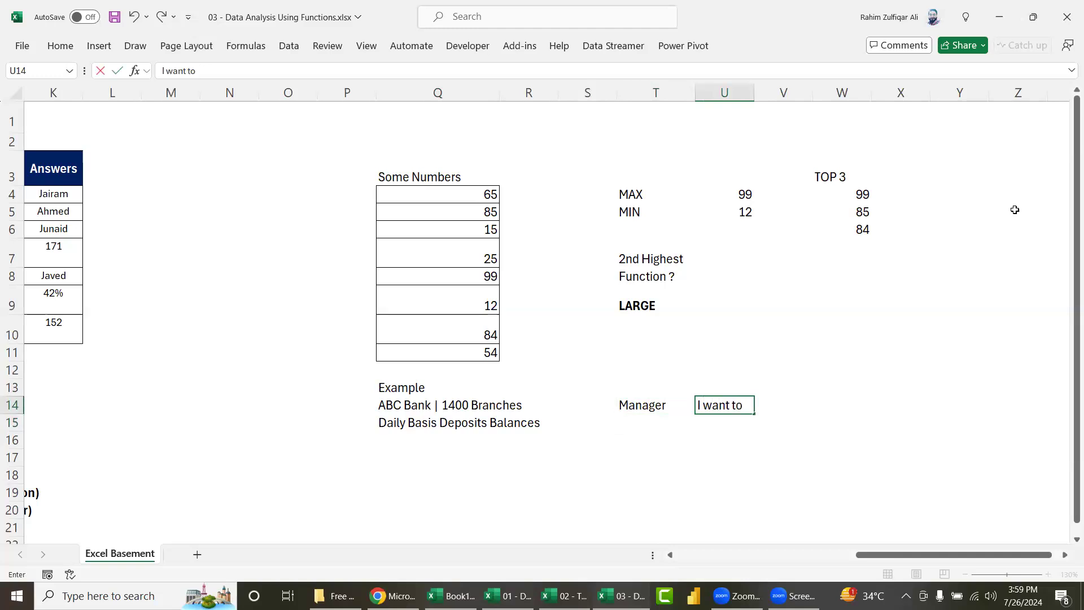
{"action": "type", "text": "25 braches w"}
{"action": "key", "text": "BackSpace"}
{"action": "key", "text": "BackSpace"}
{"action": "type", "text": "with deposits"}
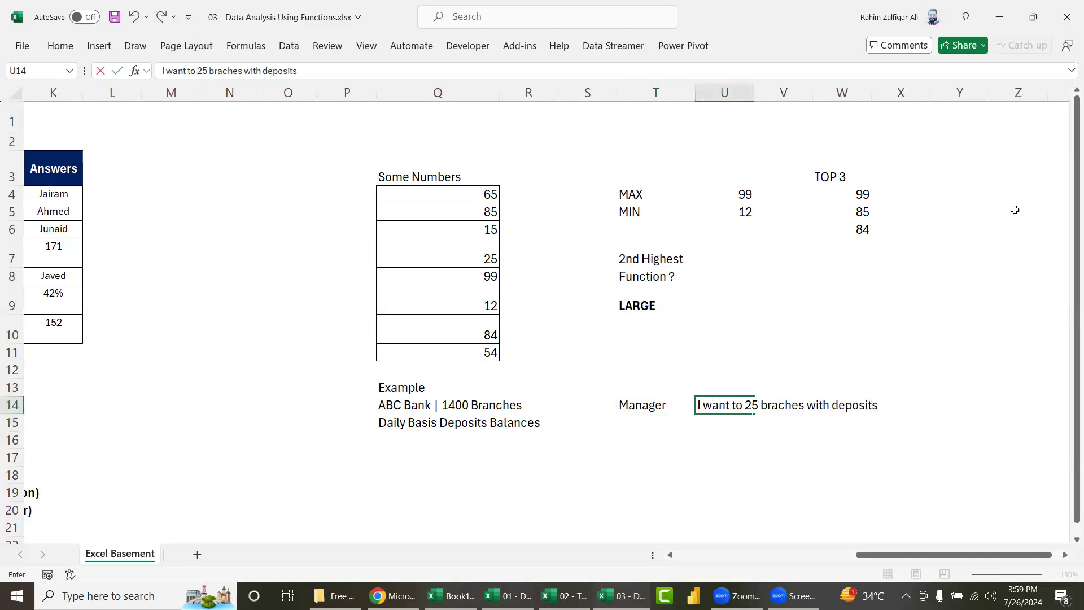
{"action": "key", "text": "Return"}
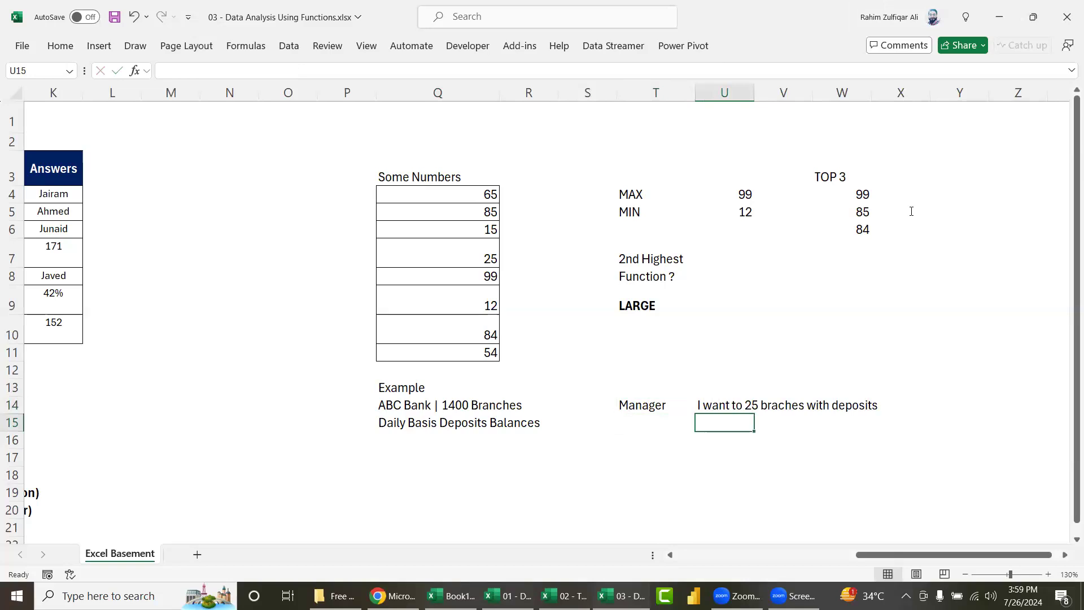
Step: Inspect the k argument in W5's LARGE formula, then reselect the example notes
{"action": "double_click", "coordinate": [939, 212]}
{"action": "left_click_drag", "start_coordinate": [938, 212], "coordinate": [916, 291]}
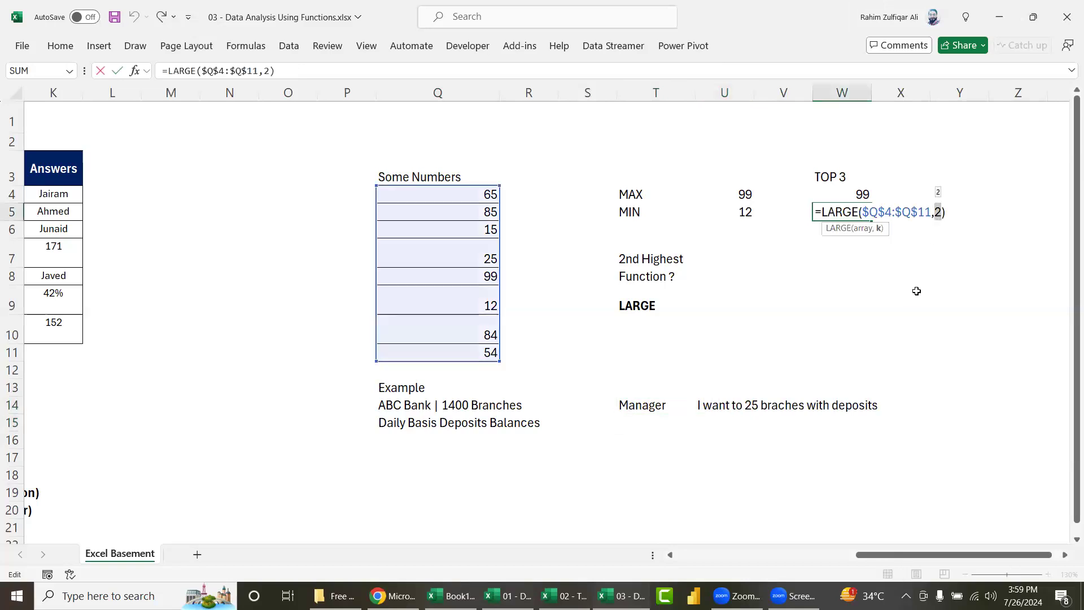
{"action": "key", "text": "Escape"}
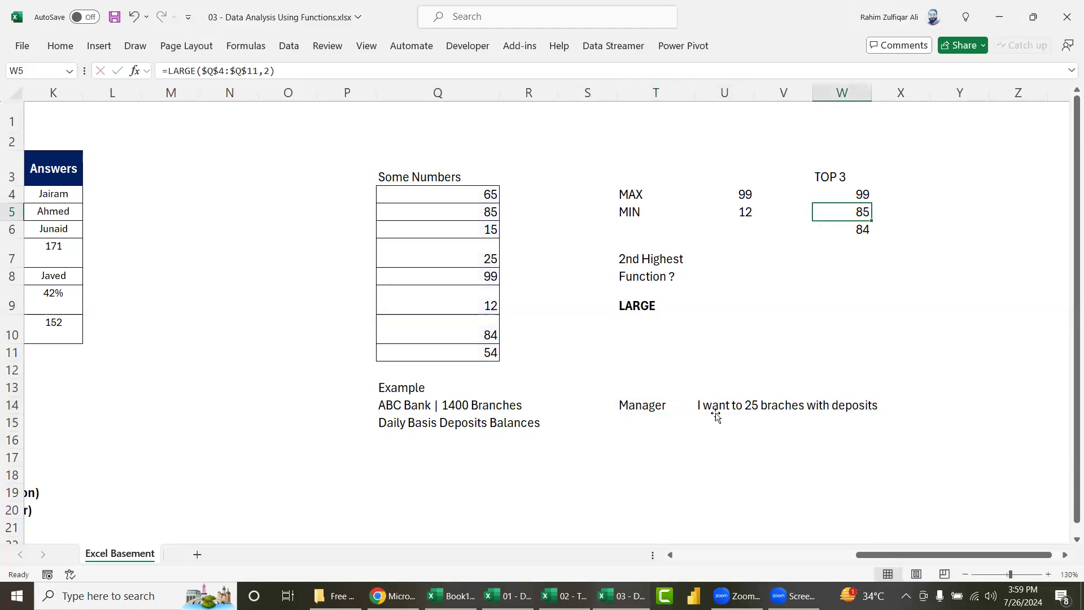
{"action": "left_click", "coordinate": [728, 405]}
{"action": "left_click", "coordinate": [437, 404]}
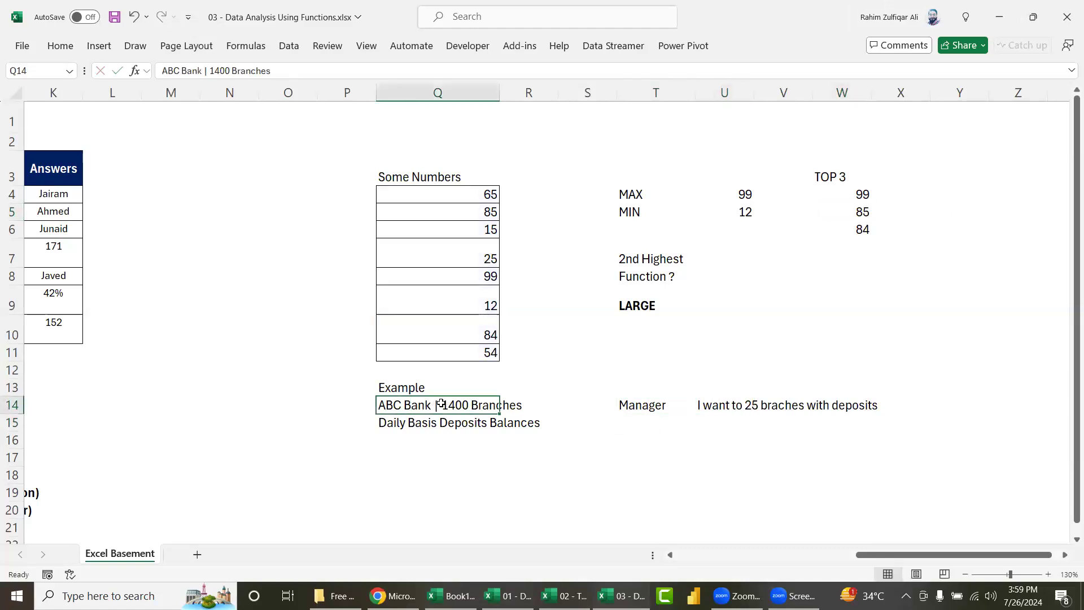
{"action": "left_click", "coordinate": [746, 407]}
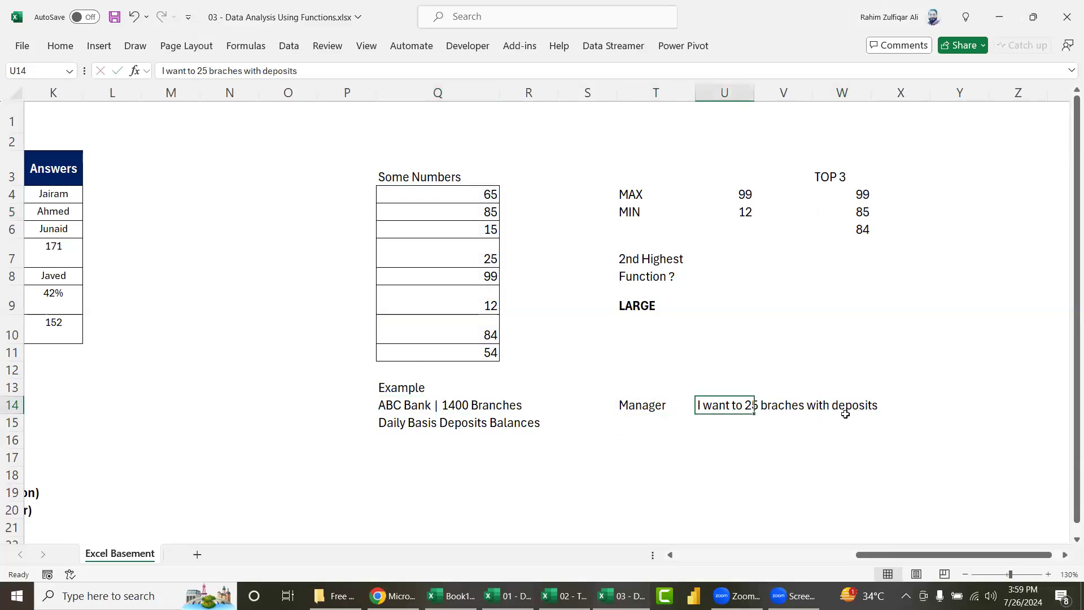
{"action": "left_click", "coordinate": [845, 412]}
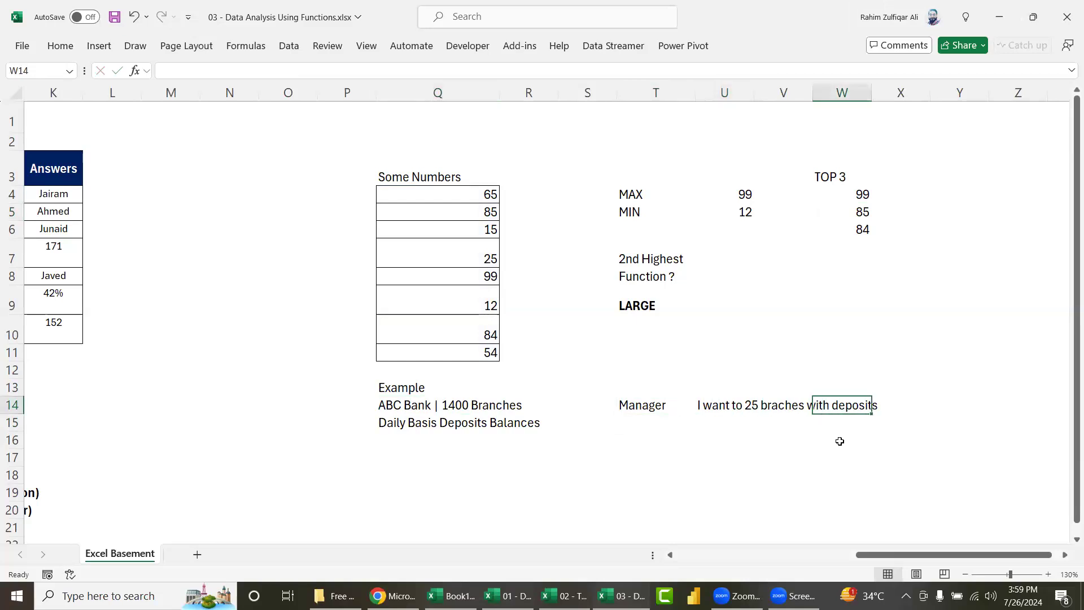
{"action": "left_click", "coordinate": [847, 229]}
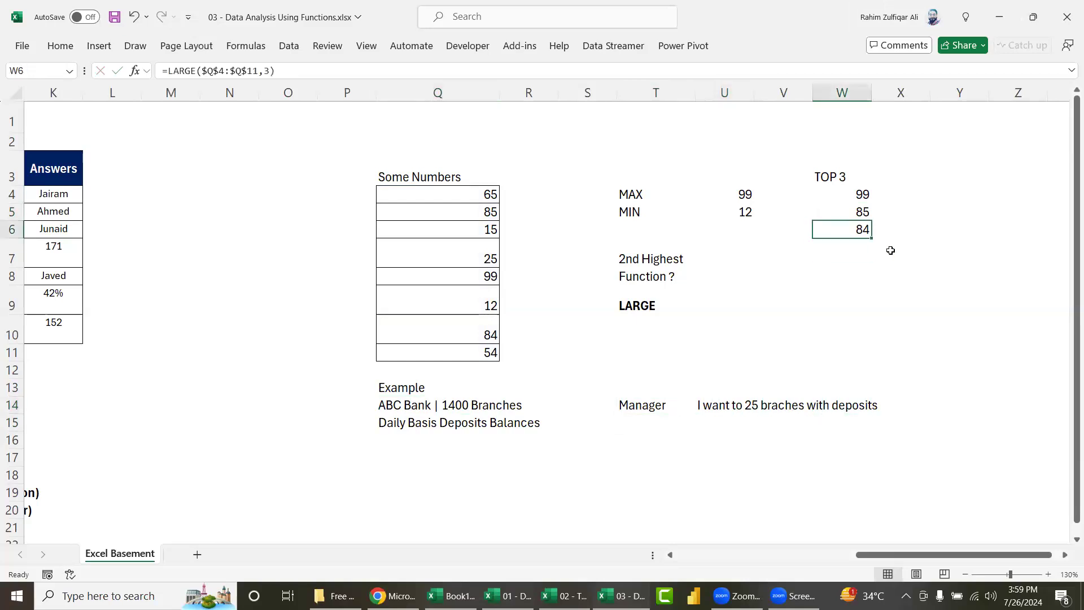
{"action": "double_click", "coordinate": [846, 194]}
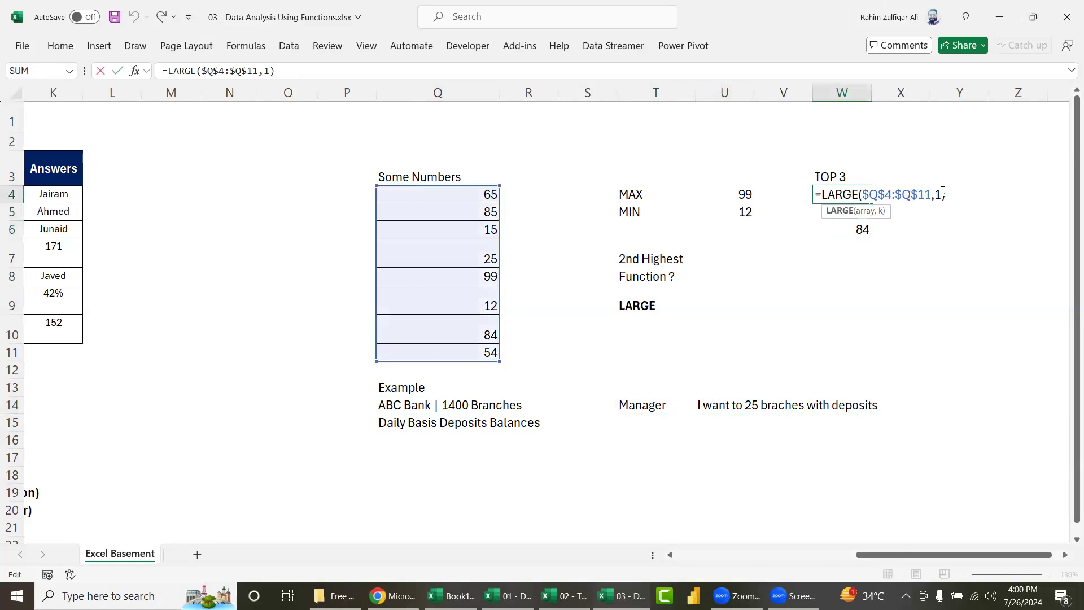
{"action": "key", "text": "Escape"}
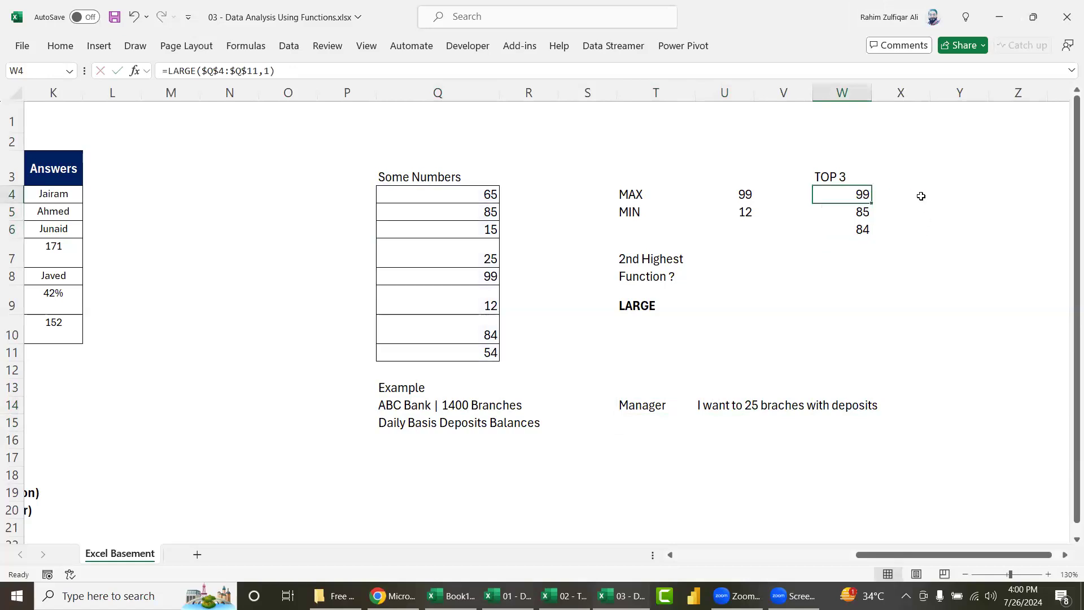
{"action": "left_click", "coordinate": [921, 196]}
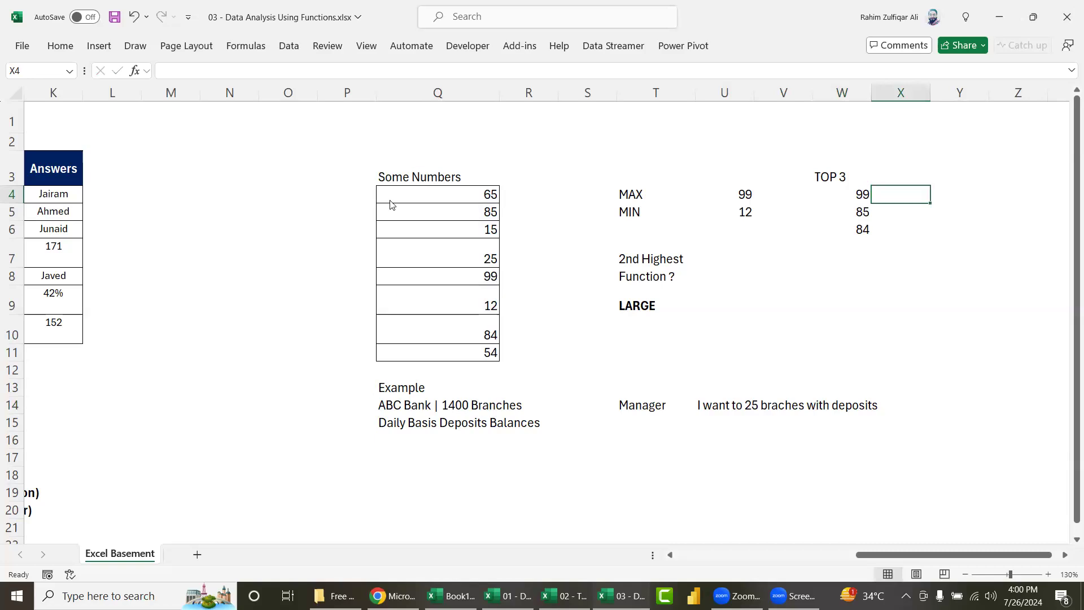
Step: Add a second 'TOP 3' heading in X3
{"action": "key", "text": "Up"}
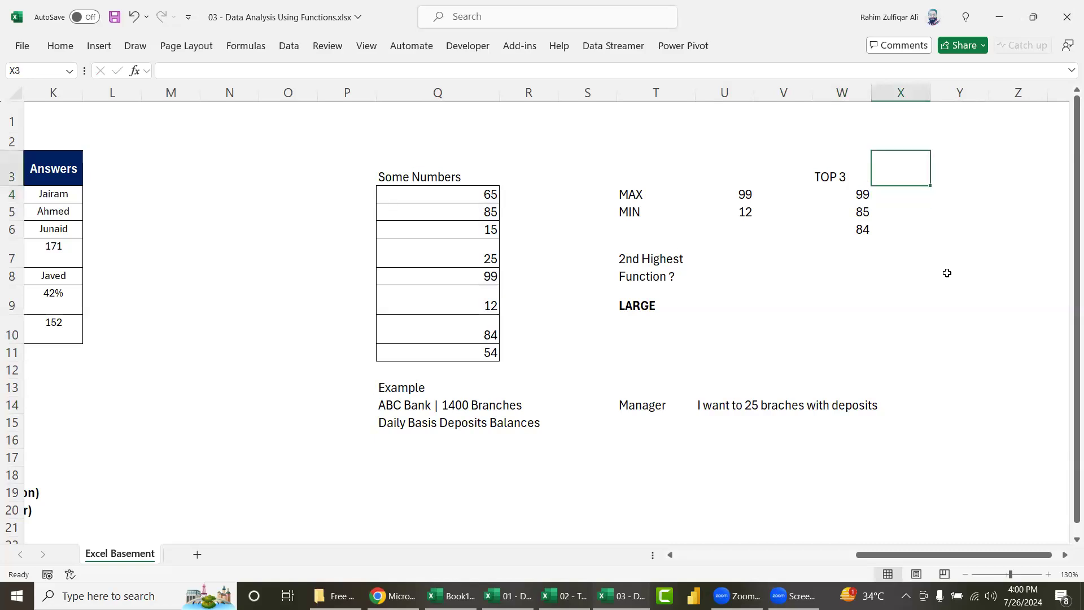
{"action": "type", "text": "TOP 3"}
{"action": "key", "text": "Return"}
Step: Enter =LARGE($Q$4:$Q$11,ROWS(A1:A1)) in X4, using ROWS instead of a fixed k of 2
{"action": "type", "text": "=Larg"}
{"action": "key", "text": "Tab"}
{"action": "key", "text": "Left"}
{"action": "key", "text": "Left"}
{"action": "key", "text": "Left"}
{"action": "key", "text": "Left"}
{"action": "key", "text": "Left"}
{"action": "key", "text": "Left"}
{"action": "key", "text": "Left"}
{"action": "key", "text": "ctrl+shift+Down"}
{"action": "key", "text": "F4"}
{"action": "type", "text": ",2"}
{"action": "key", "text": "BackSpace"}
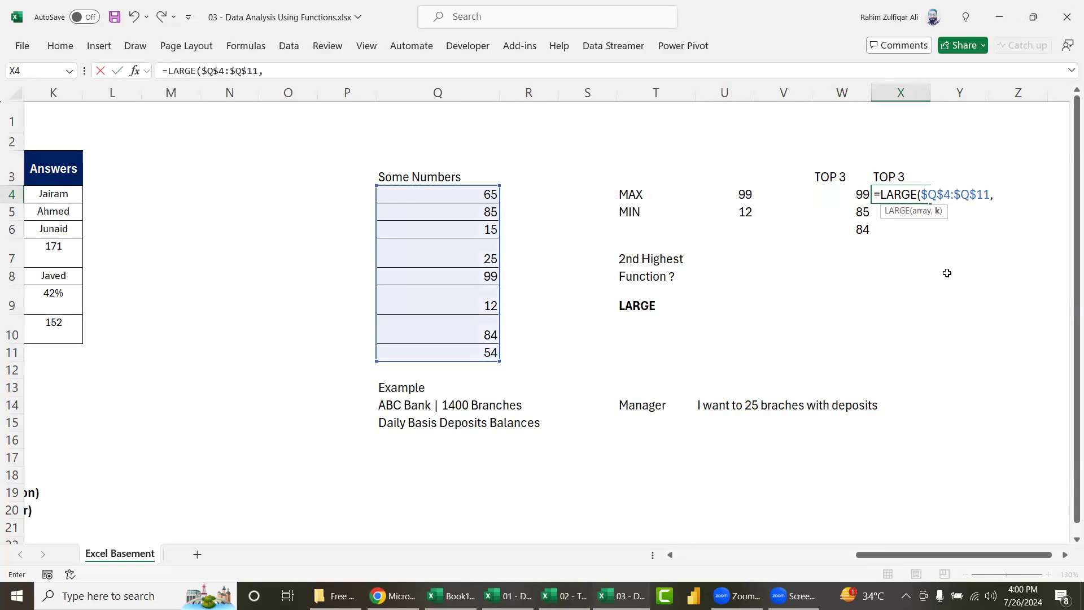
{"action": "type", "text": "rows"}
{"action": "key", "text": "Tab"}
{"action": "type", "text": "a1"}
{"action": "type", "text": "a1)"}
{"action": "key", "text": "ctrl+Return"}
Step: Anchor the ROWS start as $A$1 and fill the X4 formula down to X6
{"action": "key", "text": "F2"}
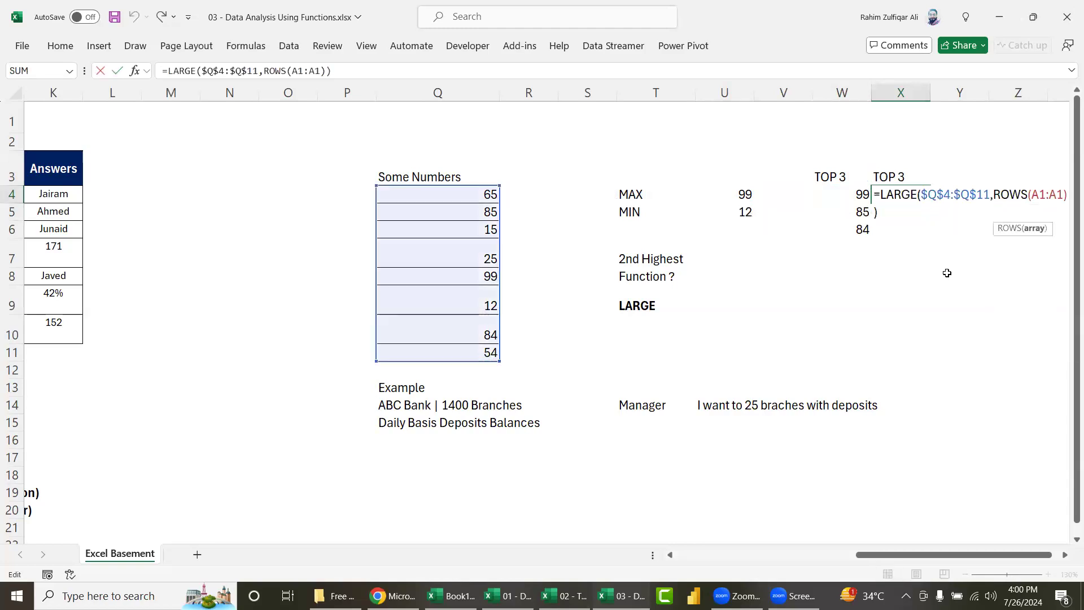
{"action": "key", "text": "Left"}
{"action": "key", "text": "Left"}
{"action": "key", "text": "Left"}
{"action": "key", "text": "F4"}
{"action": "key", "text": "ctrl+Return"}
{"action": "key", "text": "shift+Down"}
{"action": "key", "text": "shift+Down"}
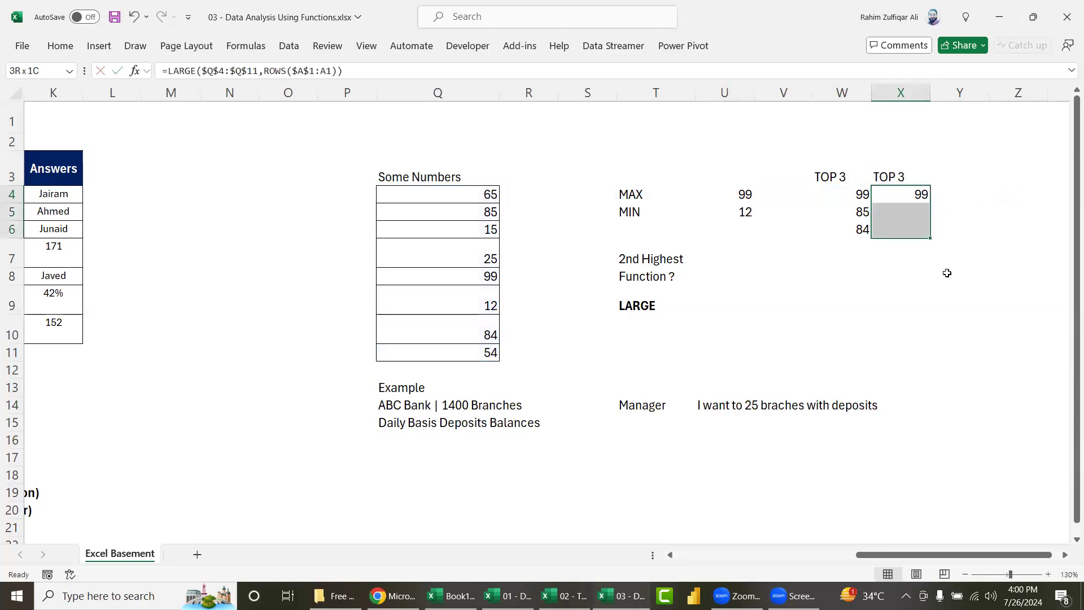
{"action": "key", "text": "ctrl+d"}
Step: Check each X4:X6 formula with F2, confirming results 99, 85 and 84
{"action": "key", "text": "Left"}
{"action": "key", "text": "Right"}
{"action": "key", "text": "Down"}
{"action": "key", "text": "Down"}
{"action": "key", "text": "Up"}
{"action": "key", "text": "Up"}
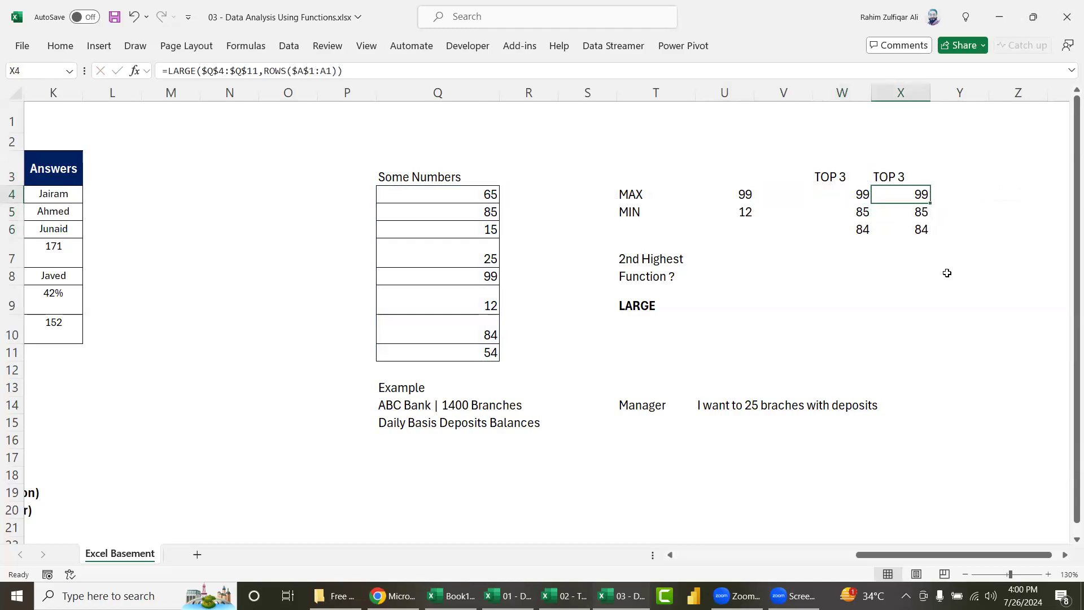
{"action": "key", "text": "Down"}
{"action": "key", "text": "Down"}
{"action": "key", "text": "Up"}
{"action": "key", "text": "Up"}
{"action": "key", "text": "F2"}
{"action": "key", "text": "Left"}
{"action": "key", "text": "Left"}
{"action": "key", "text": "Left"}
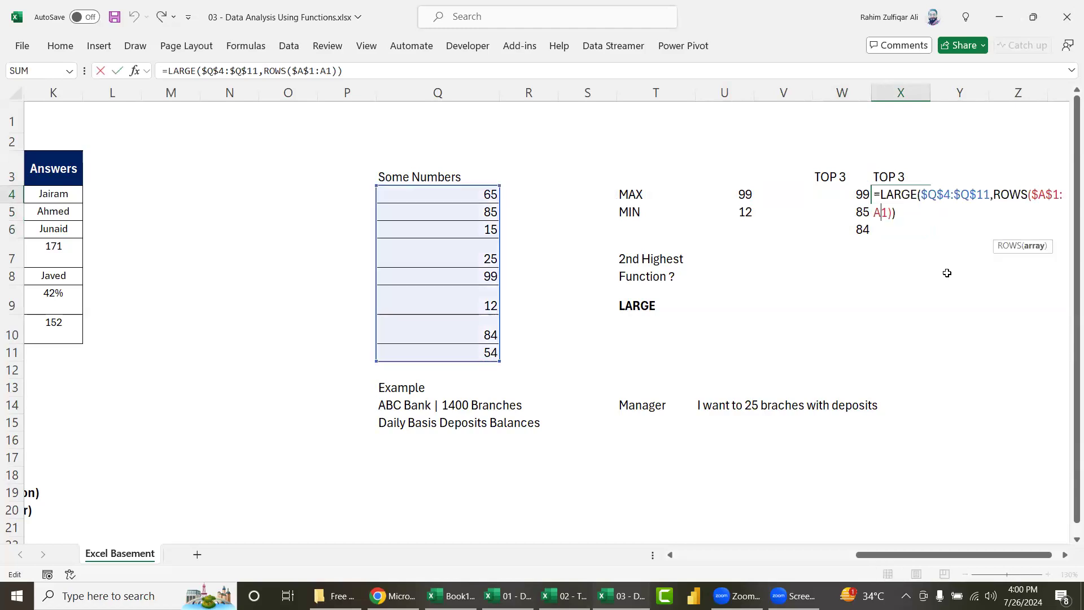
{"action": "key", "text": "Left"}
{"action": "key", "text": "Left"}
{"action": "key", "text": "Left"}
{"action": "key", "text": "Right"}
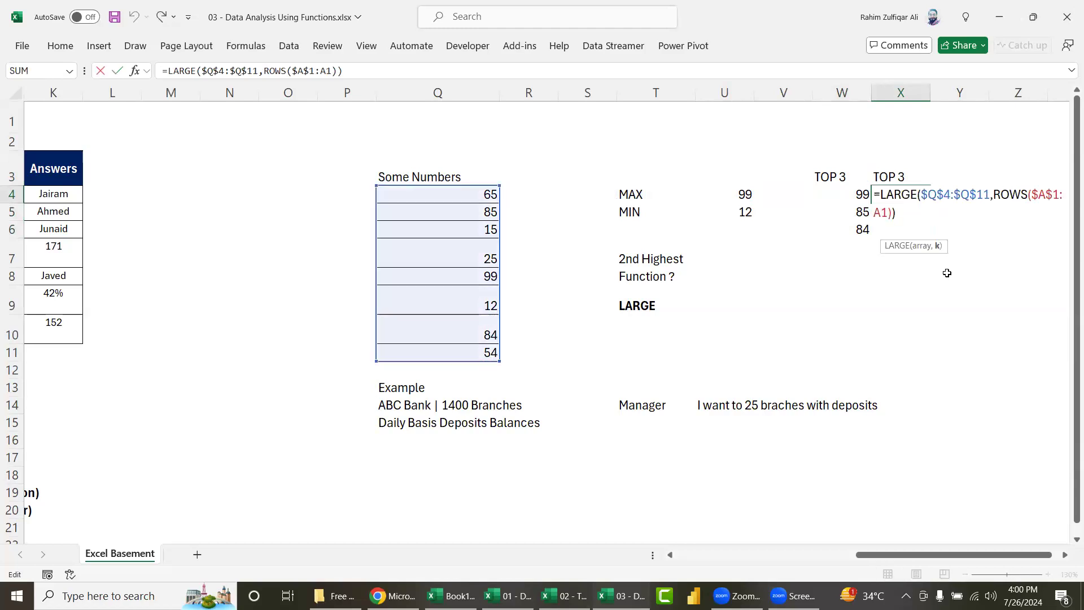
{"action": "key", "text": "ctrl+Return"}
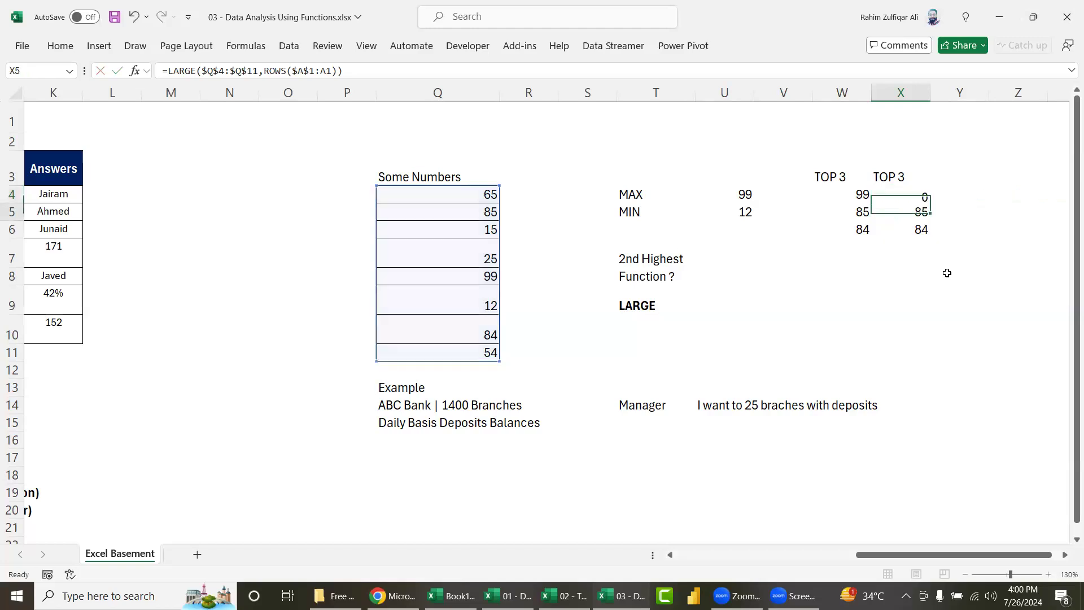
{"action": "key", "text": "Return"}
{"action": "key", "text": "F2"}
{"action": "key", "text": "Return"}
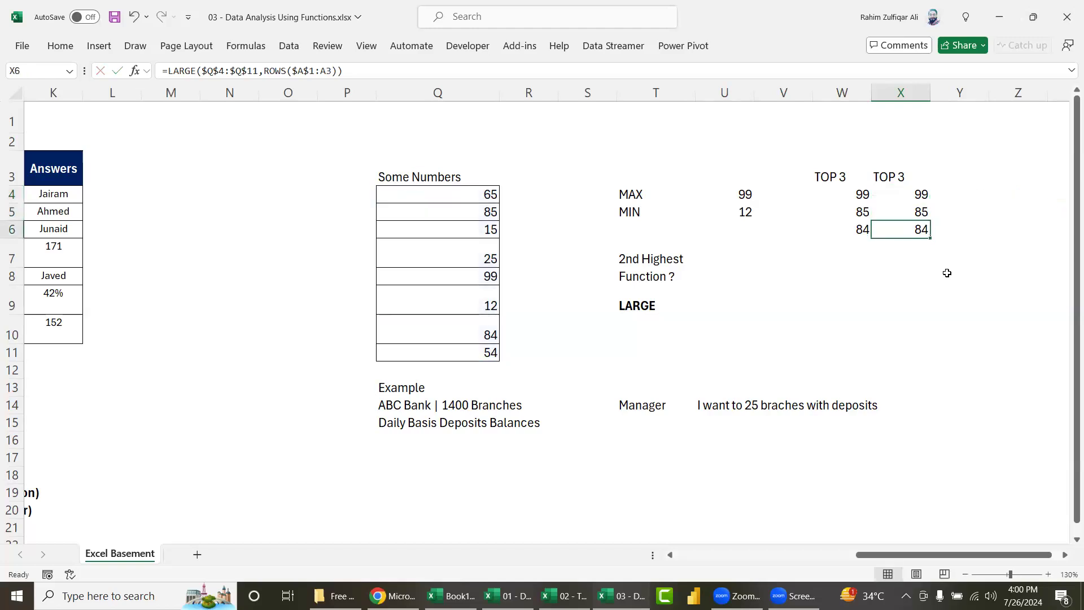
{"action": "key", "text": "F2"}
{"action": "key", "text": "Return"}
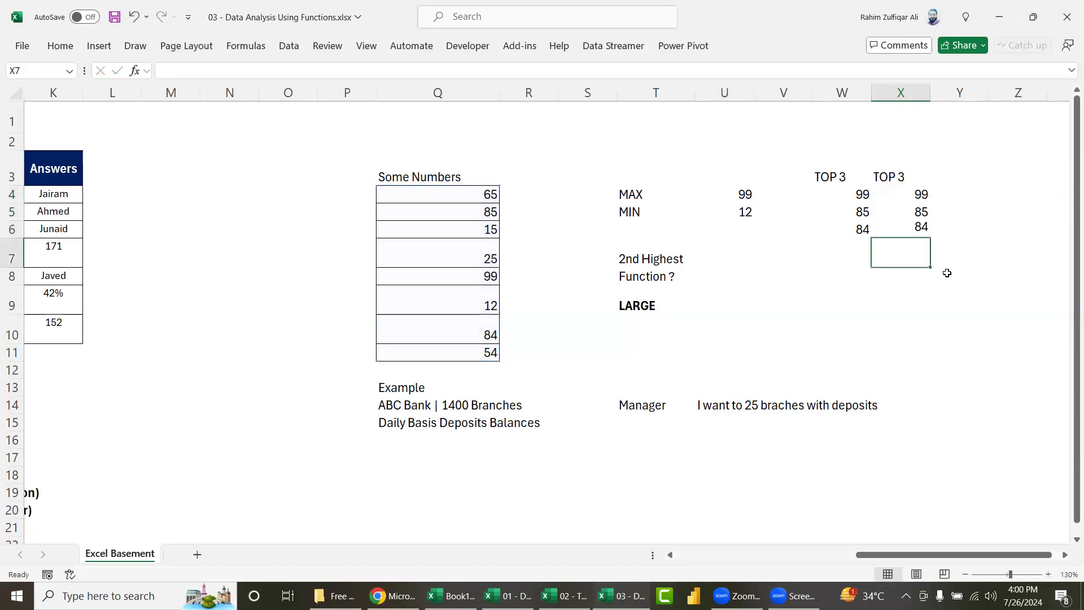
Step: Compare the new results against the first TOP 3 list in column W
{"action": "key", "text": "Up"}
{"action": "key", "text": "Up"}
{"action": "key", "text": "Up"}
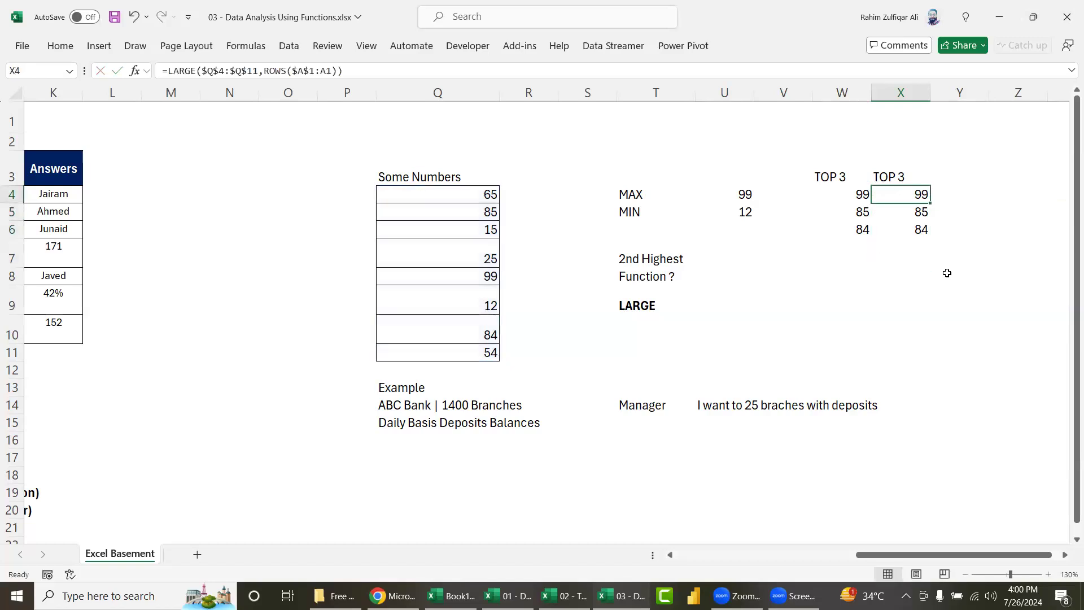
{"action": "key", "text": "Left"}
{"action": "key", "text": "Down"}
{"action": "key", "text": "Down"}
{"action": "key", "text": "Down"}
{"action": "key", "text": "Down"}
{"action": "key", "text": "Down"}
{"action": "key", "text": "Left"}
{"action": "key", "text": "Left"}
{"action": "key", "text": "Left"}
{"action": "key", "text": "Left"}
{"action": "key", "text": "Up"}
{"action": "key", "text": "Up"}
{"action": "key", "text": "Up"}
{"action": "key", "text": "Up"}
{"action": "key", "text": "Up"}
{"action": "key", "text": "Right"}
{"action": "key", "text": "Down"}
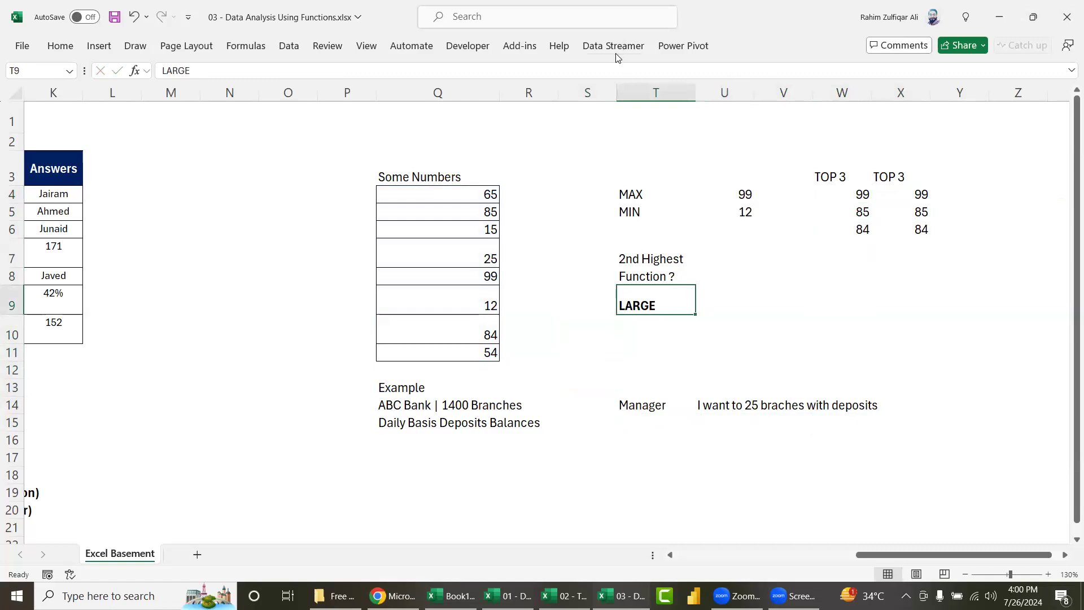
Step: Enter 'SMALL' in bold in T10, below LARGE
{"action": "left_click", "coordinate": [643, 320]}
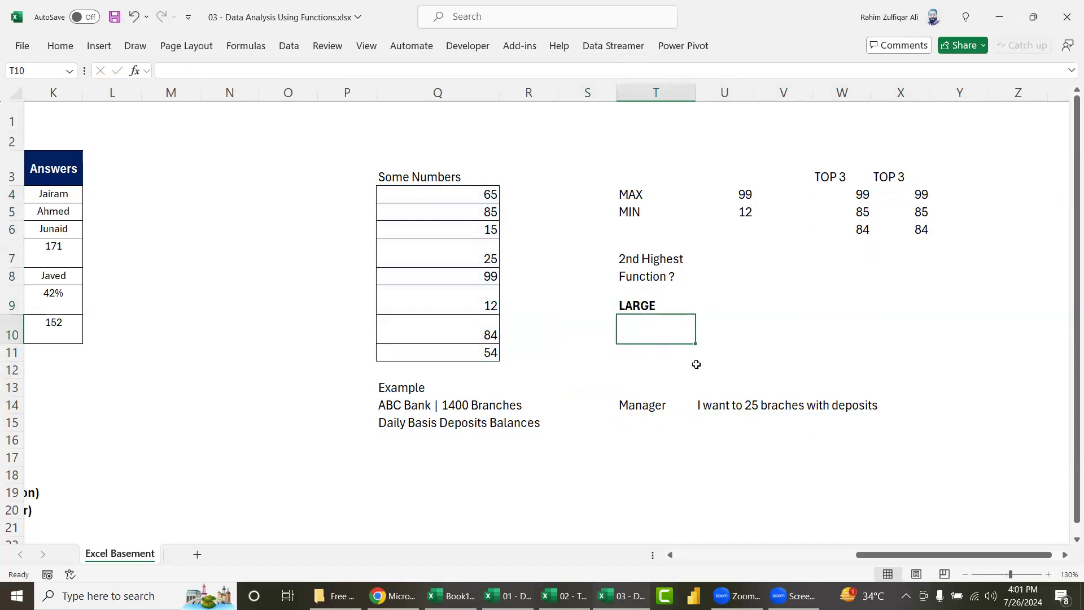
{"action": "type", "text": "SMALL"}
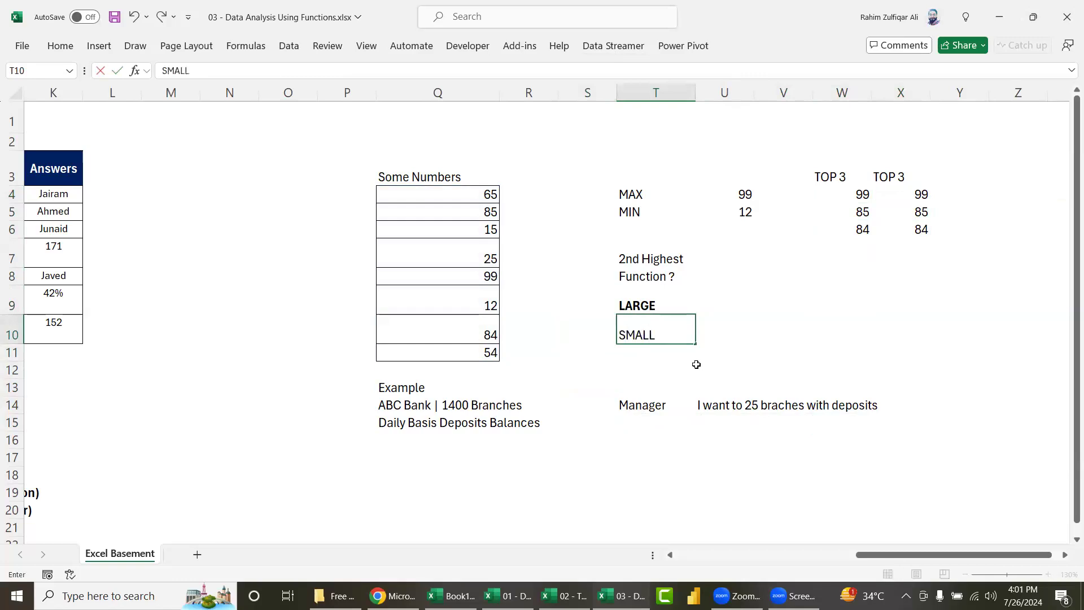
{"action": "key", "text": "Return"}
{"action": "key", "text": "Up"}
{"action": "key", "text": "ctrl+b"}
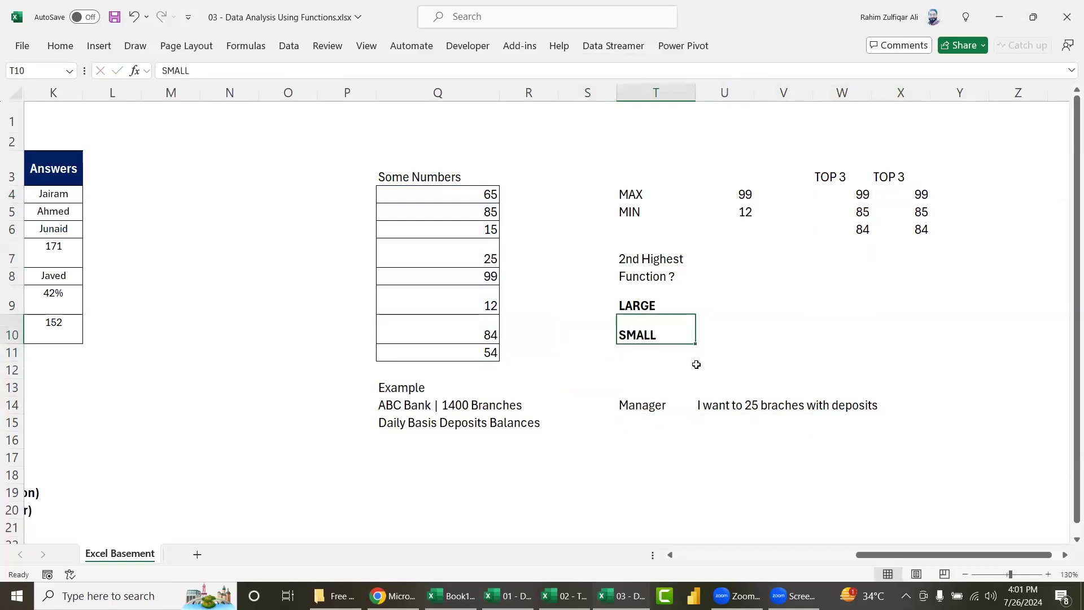
Step: Navigate back across the sheet to J8, question 5's answer cell
{"action": "key", "text": "Left"}
{"action": "key", "text": "ctrl+Left"}
{"action": "key", "text": "ctrl+Left"}
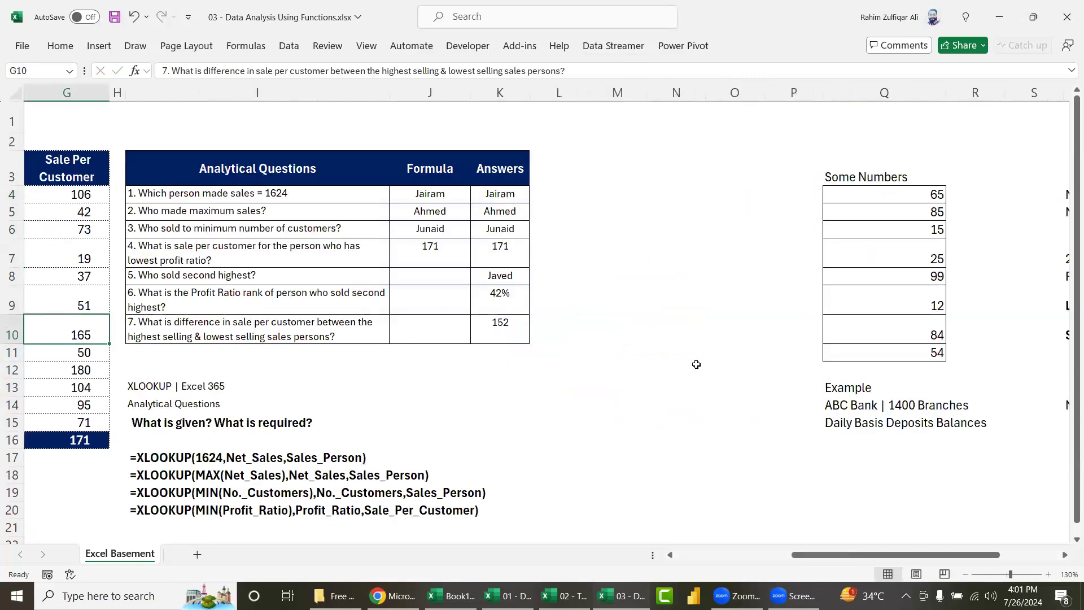
{"action": "key", "text": "ctrl+Left"}
{"action": "key", "text": "ctrl+Left"}
{"action": "key", "text": "Right"}
{"action": "key", "text": "ctrl+Right"}
{"action": "key", "text": "ctrl+Right"}
{"action": "key", "text": "Left"}
{"action": "key", "text": "Up"}
{"action": "key", "text": "Up"}
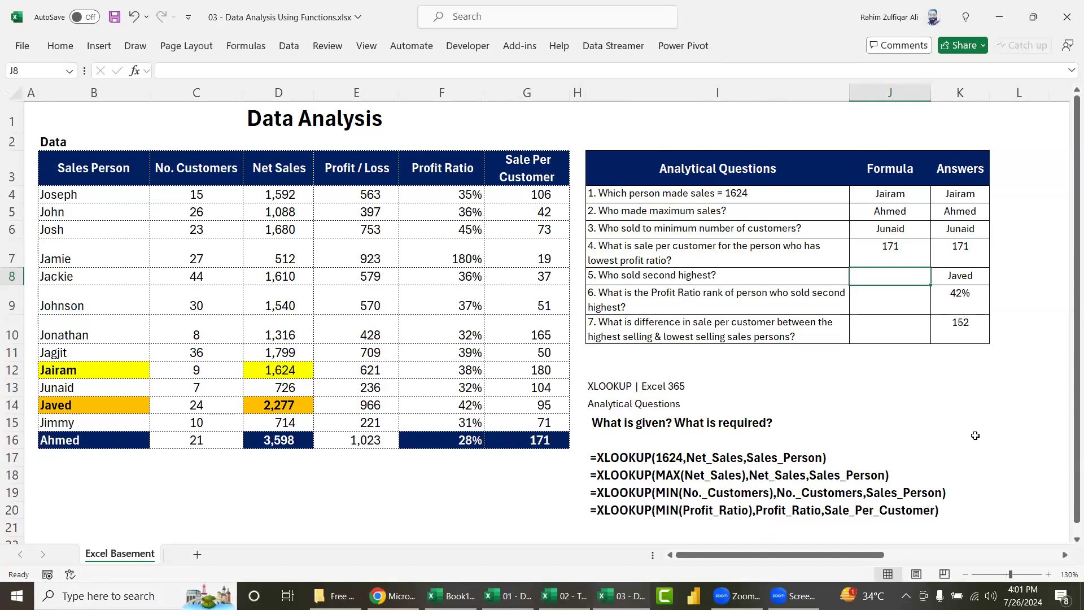
Step: Note the second-highest seller's 2,277 net sales, then begin =XLOOKUP( in J8
{"action": "left_click", "coordinate": [274, 405]}
{"action": "left_click", "coordinate": [96, 404]}
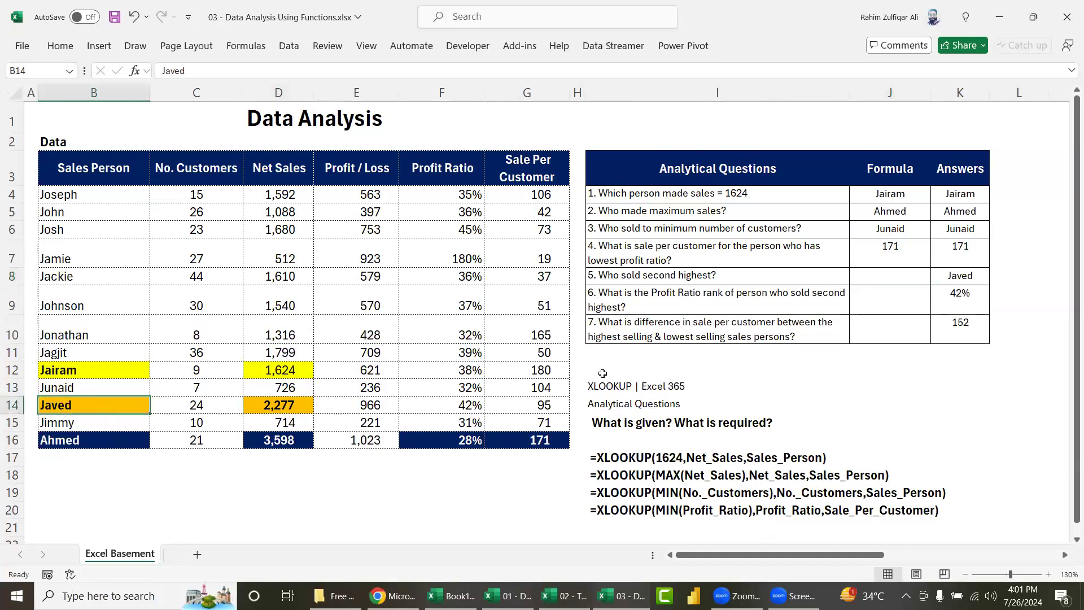
{"action": "left_click", "coordinate": [870, 283]}
{"action": "type", "text": "=xlo"}
{"action": "key", "text": "Tab"}
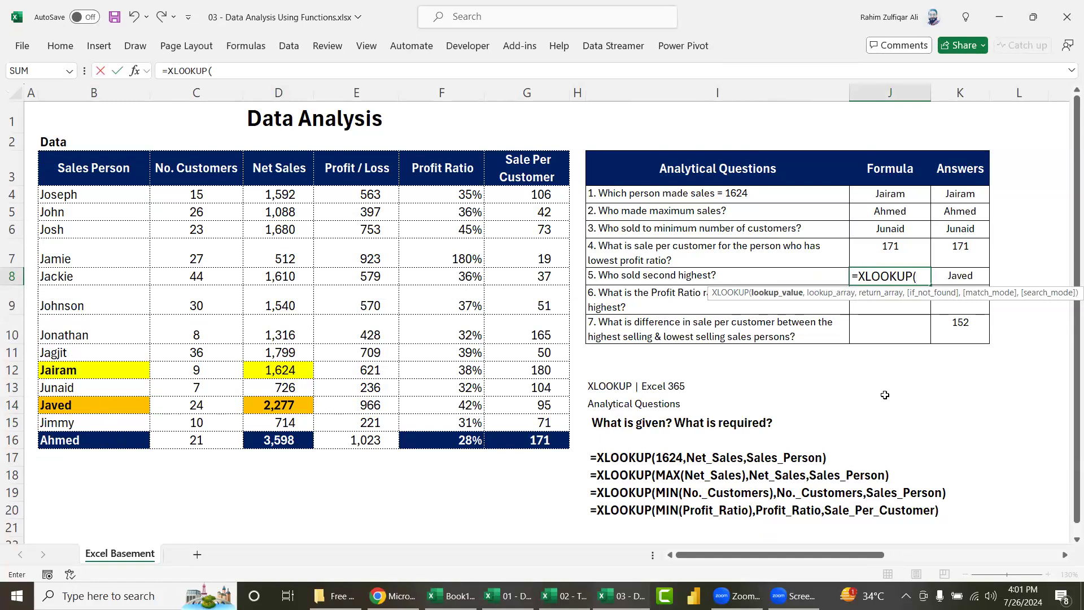
Step: Complete =XLOOKUP(LARGE(Net_Sales,2),Net_Sales,Sales_Person) in J8 to return the second-highest seller
{"action": "type", "text": "max"}
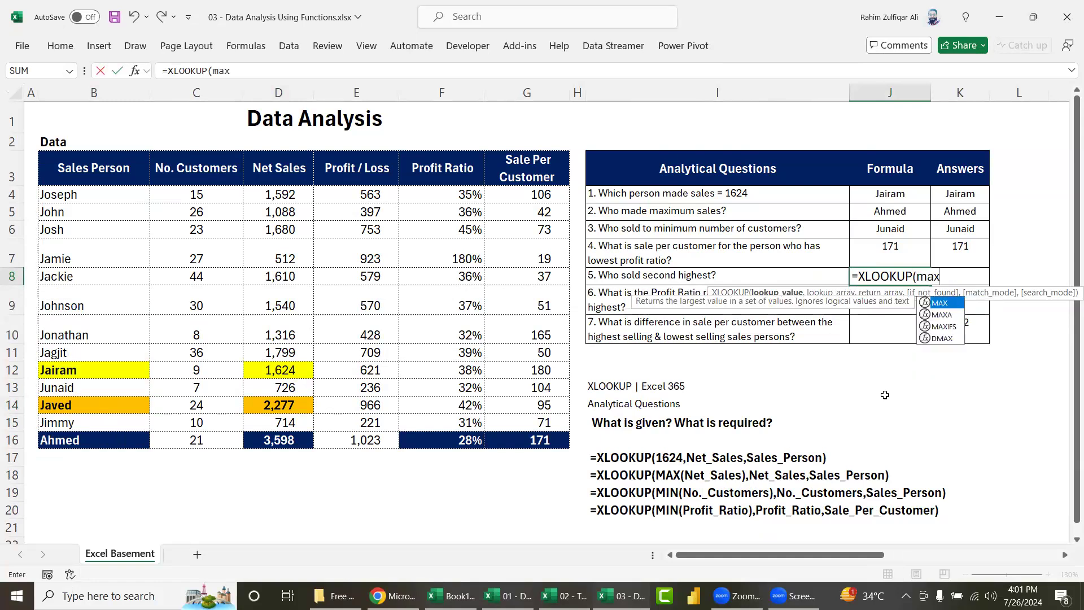
{"action": "key", "text": "BackSpace"}
{"action": "key", "text": "BackSpace"}
{"action": "key", "text": "BackSpace"}
{"action": "type", "text": "large"}
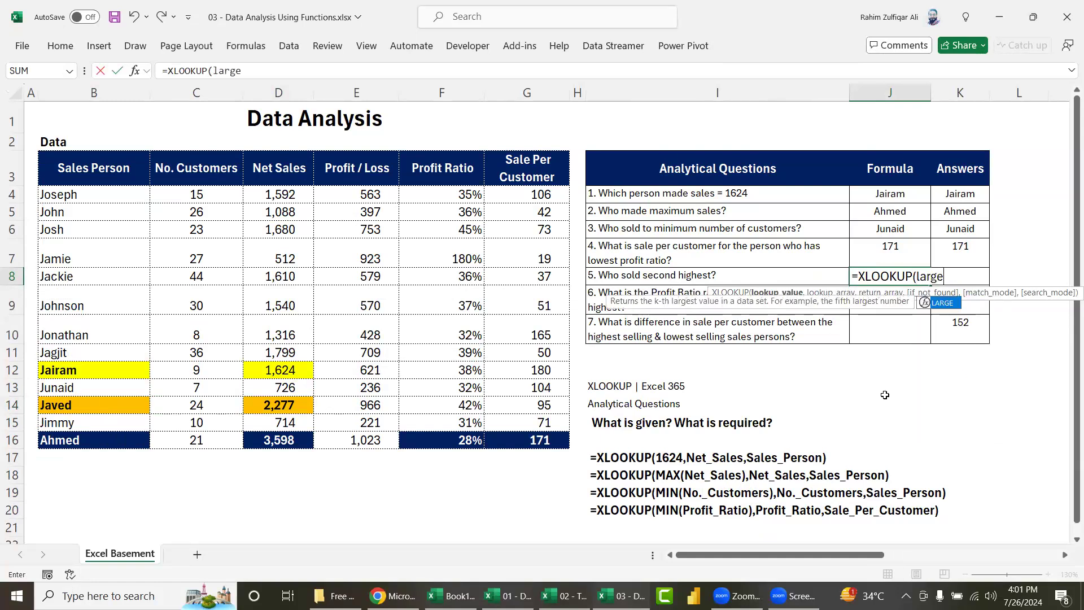
{"action": "key", "text": "Tab"}
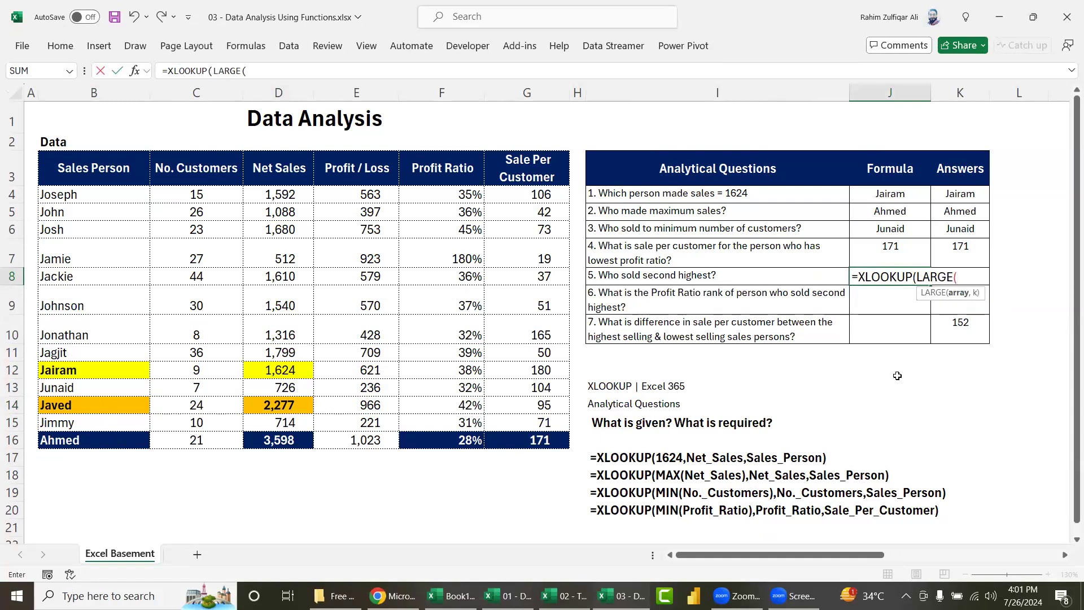
{"action": "type", "text": "net"}
{"action": "key", "text": "Tab"}
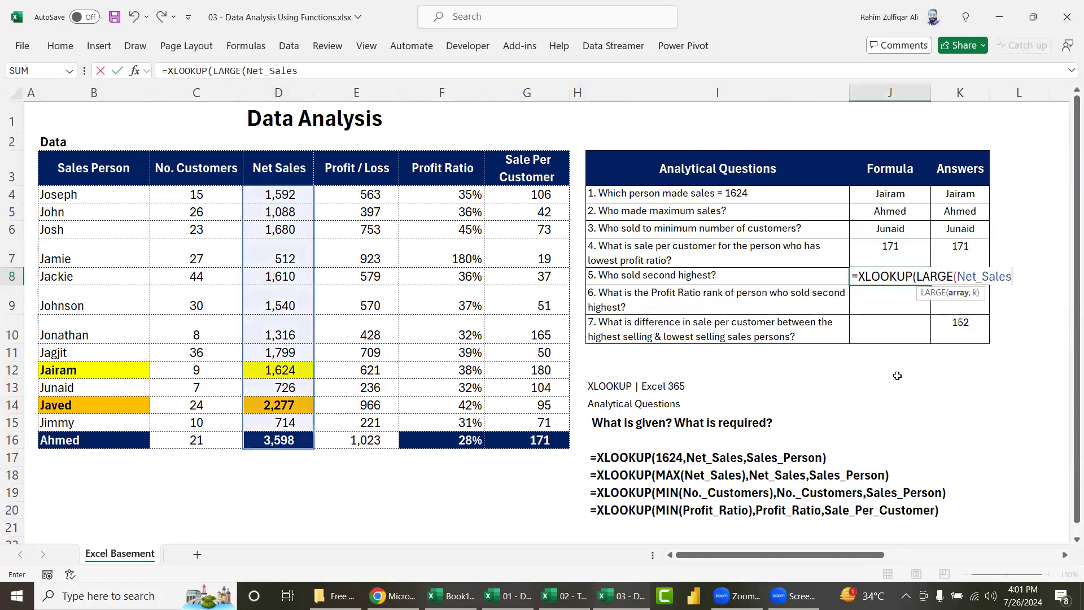
{"action": "type", "text": ",2"}
{"action": "type", "text": ")"}
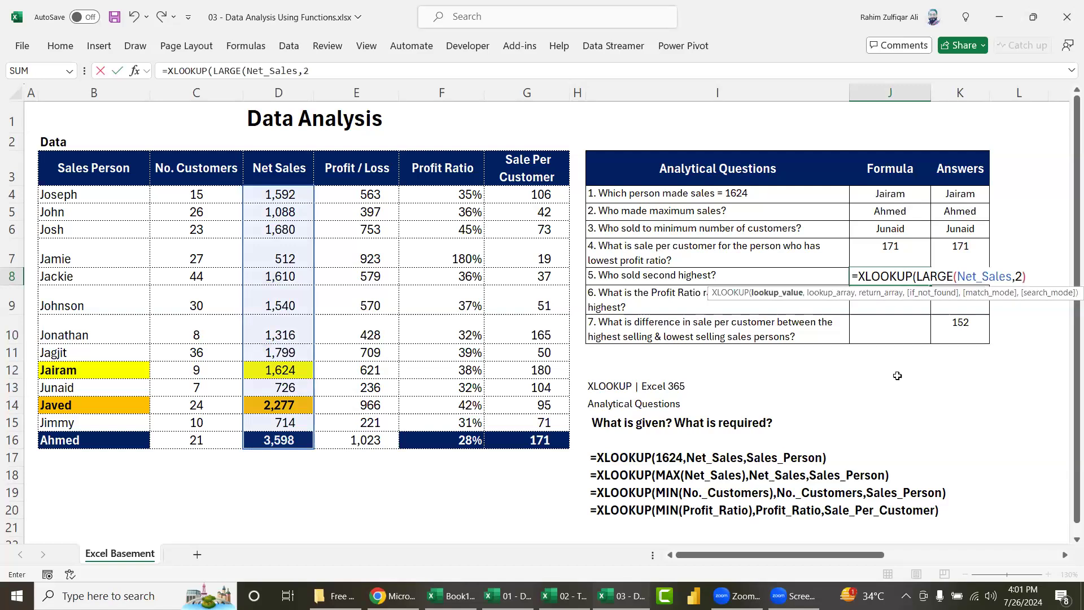
{"action": "type", "text": ",net"}
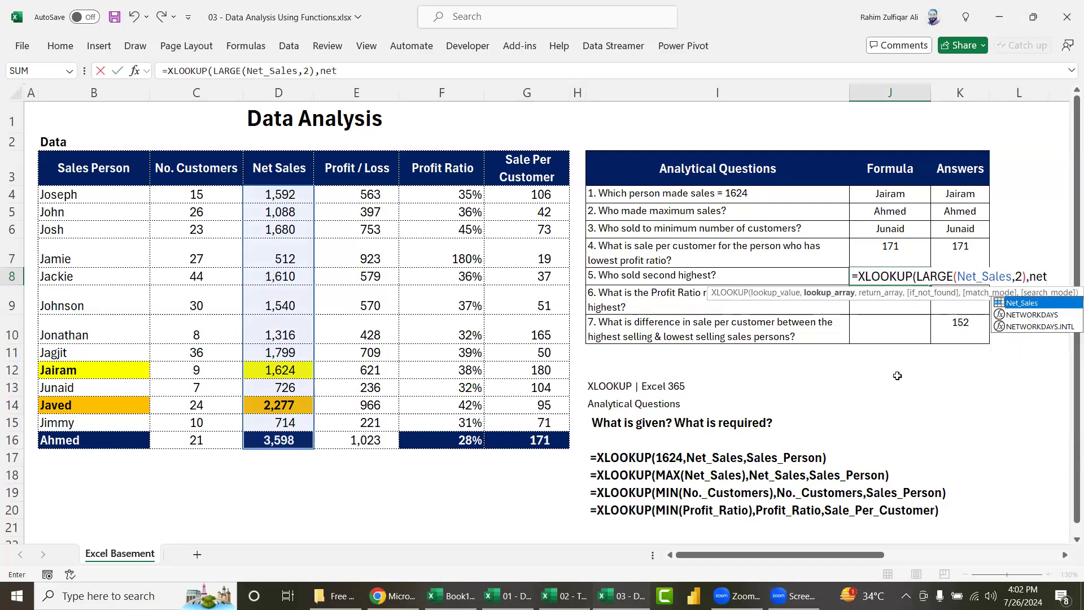
{"action": "key", "text": "Tab"}
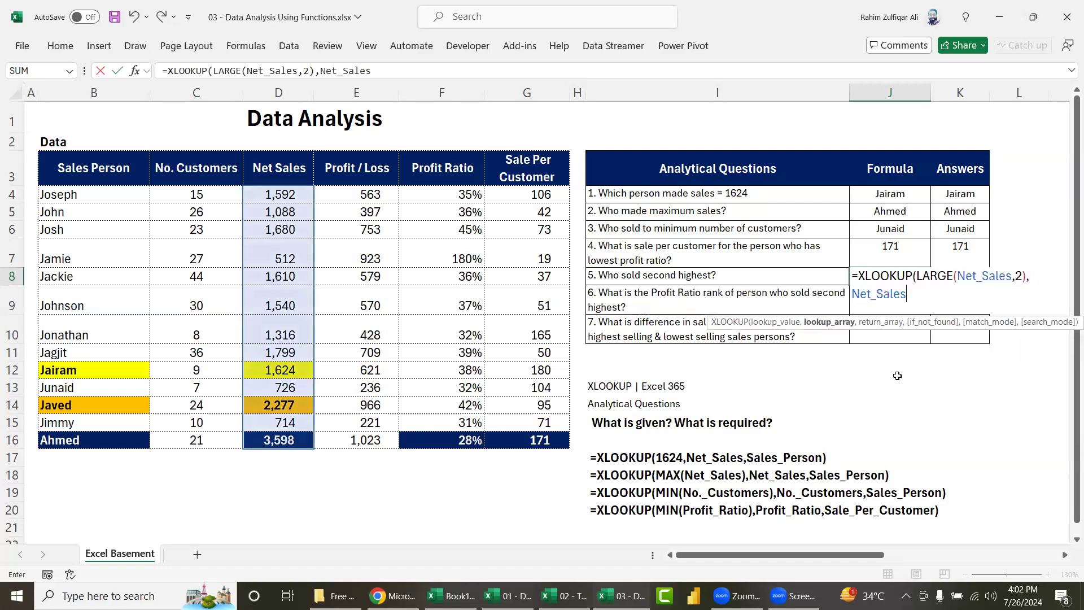
{"action": "type", "text": ",sales"}
{"action": "key", "text": "Tab"}
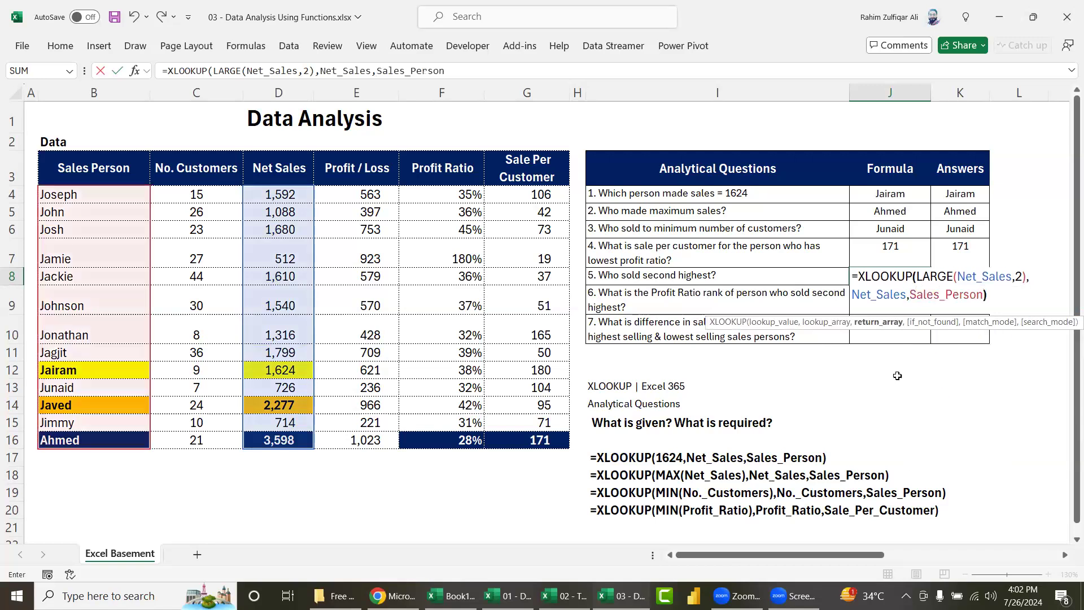
{"action": "key", "text": "ctrl+Return"}
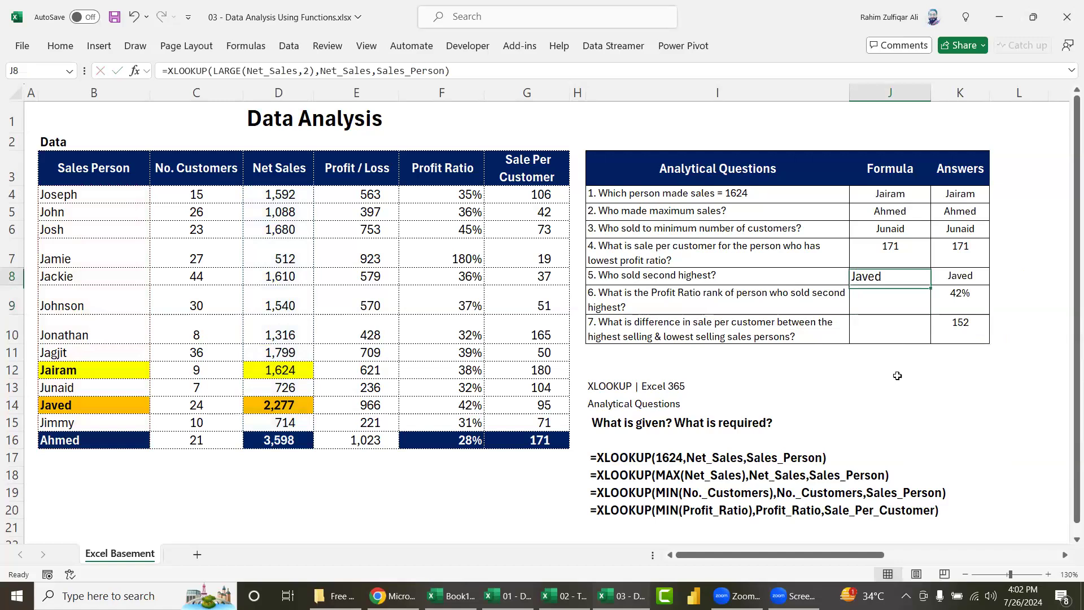
Step: Copy J8's formula text and paste it into I21 in the formula list
{"action": "double_click", "coordinate": [867, 275]}
{"action": "left_click_drag", "start_coordinate": [989, 294], "coordinate": [768, 258]}
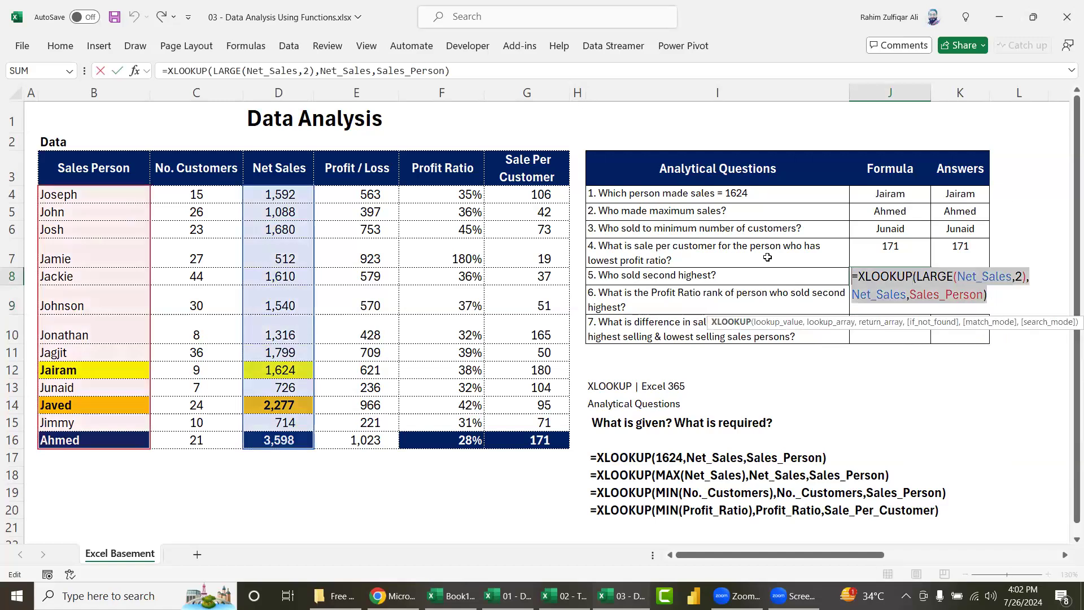
{"action": "key", "text": "ctrl+c"}
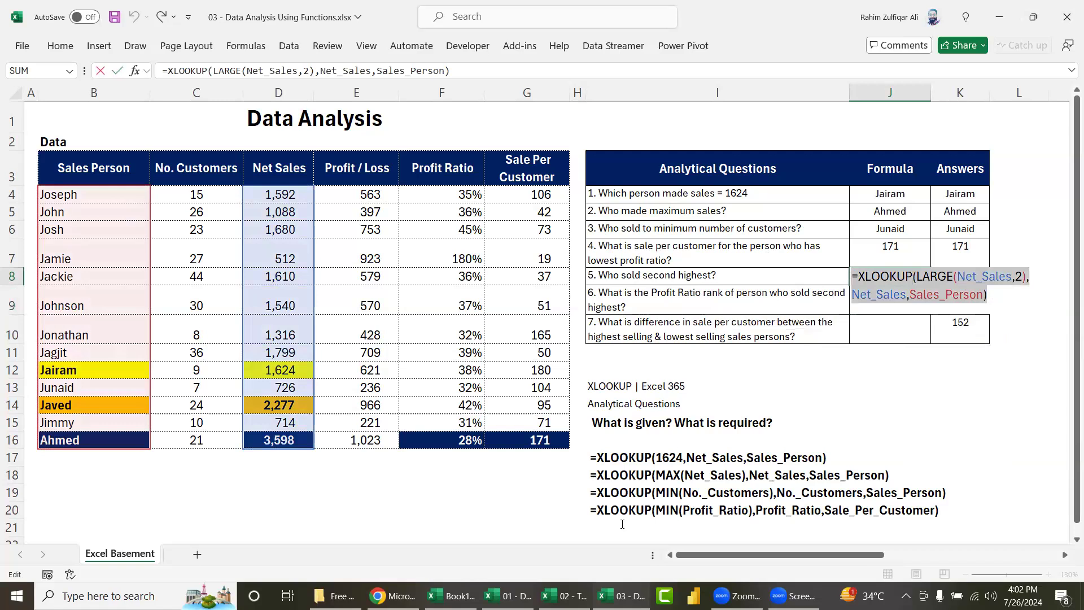
{"action": "left_click", "coordinate": [621, 527]}
{"action": "key", "text": "ctrl+v"}
{"action": "key", "text": "Return"}
Step: Recheck the J8 result, then select question 6's answer cell
{"action": "key", "text": "Up"}
{"action": "key", "text": "Up"}
{"action": "key", "text": "Up"}
{"action": "key", "text": "Up"}
{"action": "key", "text": "Up"}
{"action": "key", "text": "Up"}
{"action": "key", "text": "Up"}
{"action": "key", "text": "Up"}
{"action": "key", "text": "Up"}
{"action": "key", "text": "Up"}
{"action": "key", "text": "Down"}
{"action": "key", "text": "Down"}
{"action": "key", "text": "Down"}
{"action": "key", "text": "Down"}
{"action": "key", "text": "Down"}
{"action": "key", "text": "Down"}
{"action": "key", "text": "Right"}
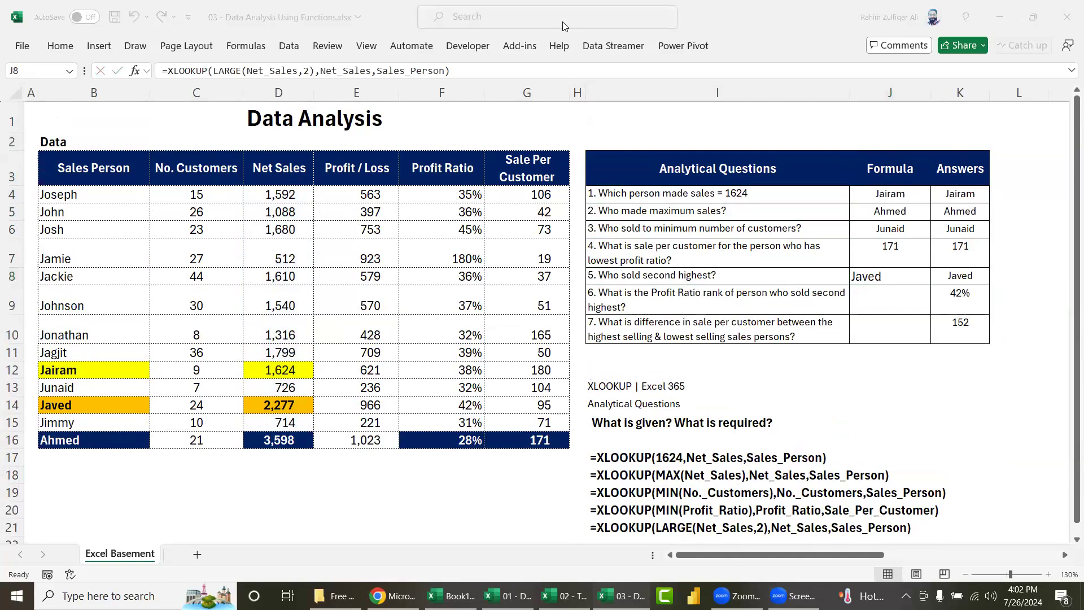
{"action": "left_click", "coordinate": [873, 298]}
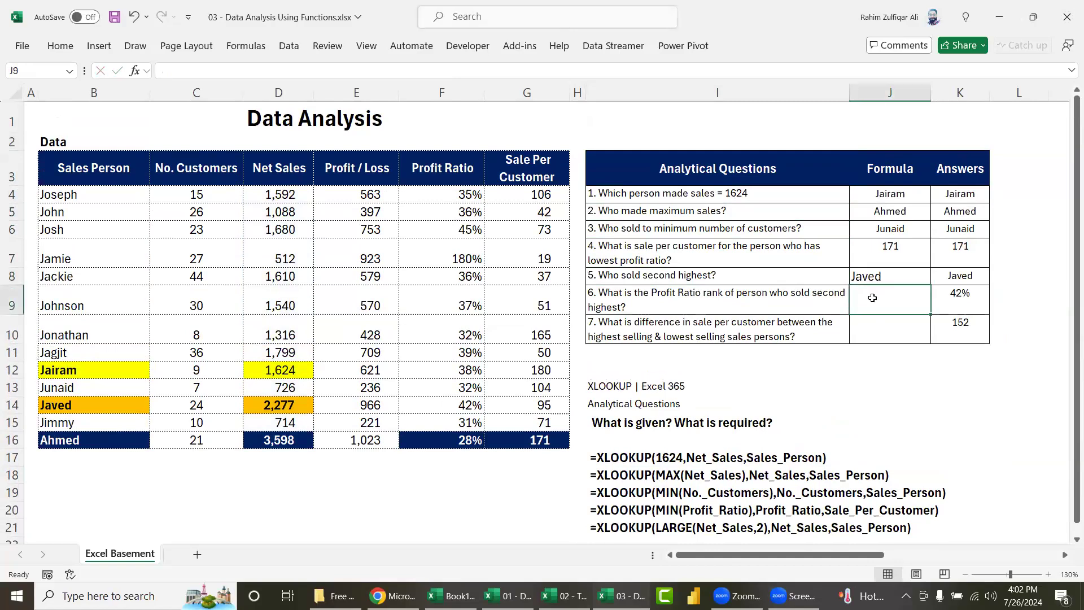
{"action": "left_click", "coordinate": [664, 439]}
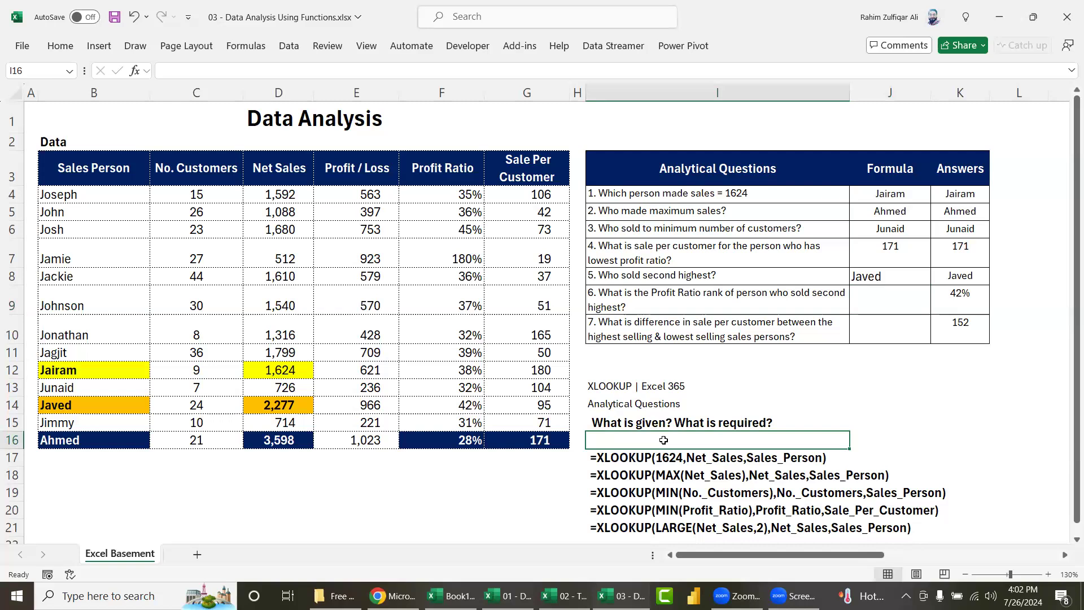
{"action": "left_click", "coordinate": [463, 497]}
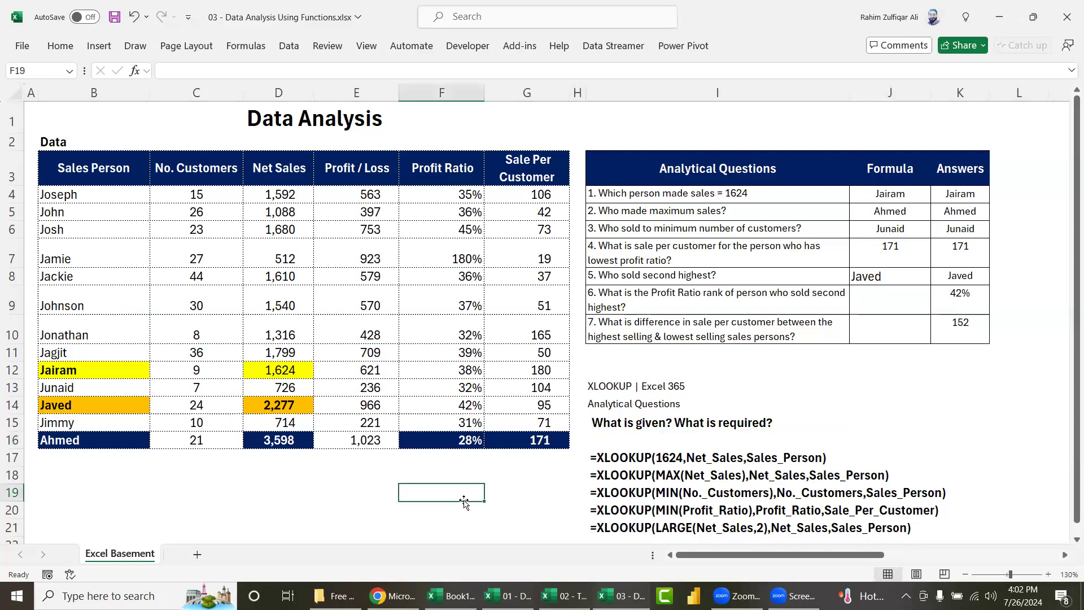
{"action": "scroll", "coordinate": [471, 496], "scroll_direction": "down", "scroll_amount": 2}
{"action": "type", "text": "530"}
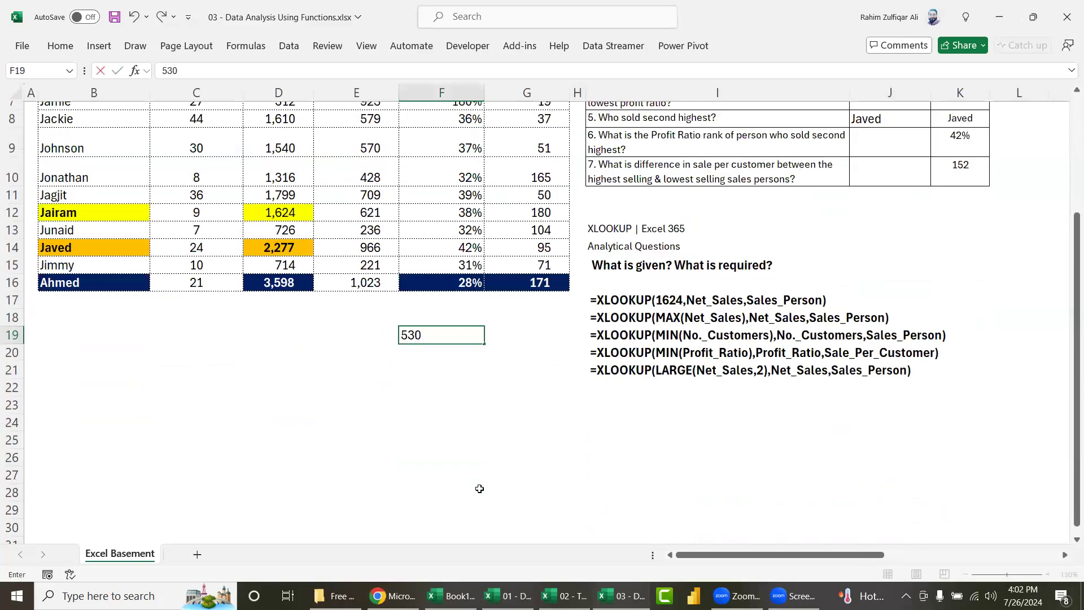
{"action": "type", "text": "+ Functions"}
{"action": "key", "text": "Return"}
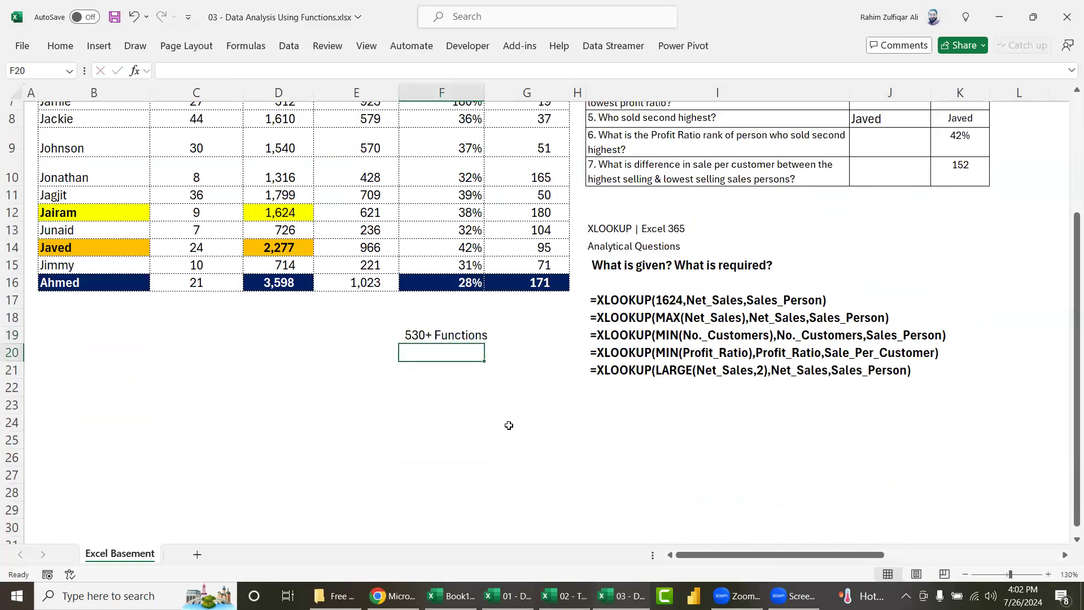
{"action": "left_click", "coordinate": [455, 385]}
{"action": "type", "text": "80"}
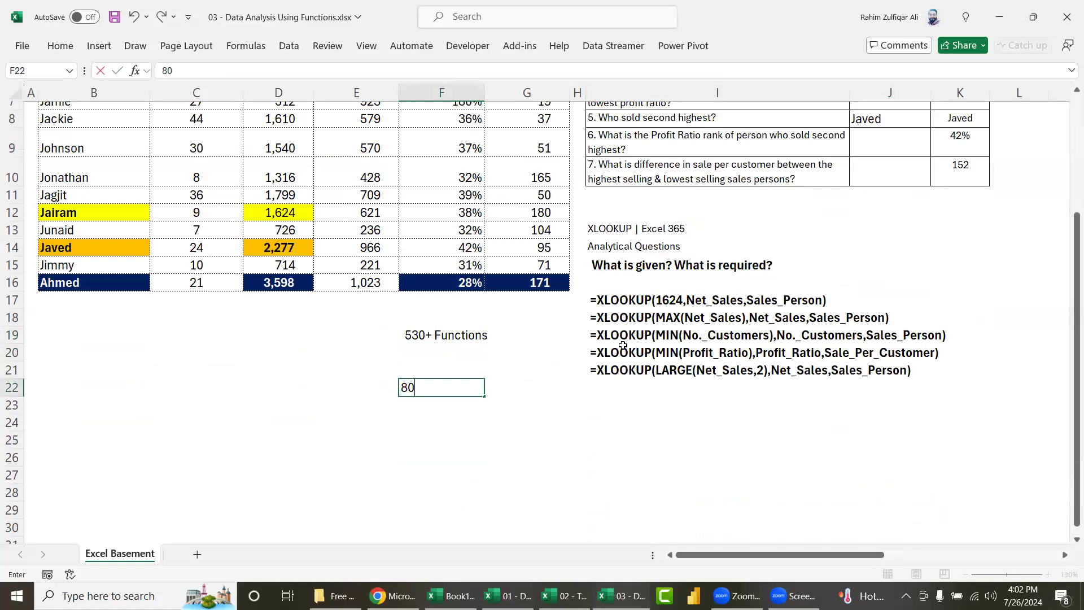
{"action": "type", "text": " - 90"}
{"action": "left_click", "coordinate": [403, 385]}
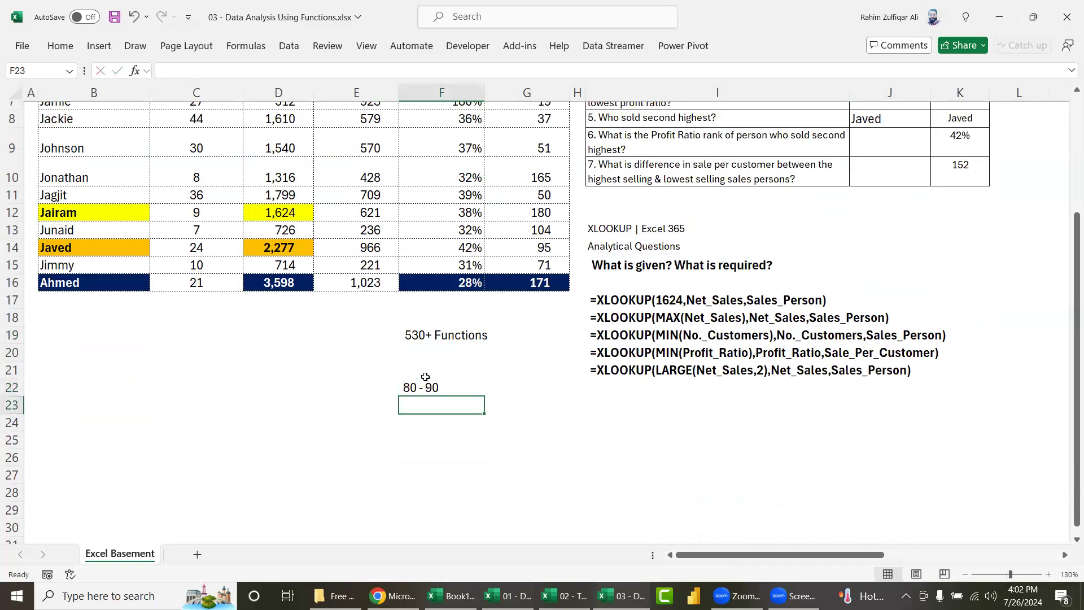
{"action": "left_click", "coordinate": [418, 387]}
{"action": "scroll", "coordinate": [653, 391], "scroll_direction": "up", "scroll_amount": 1}
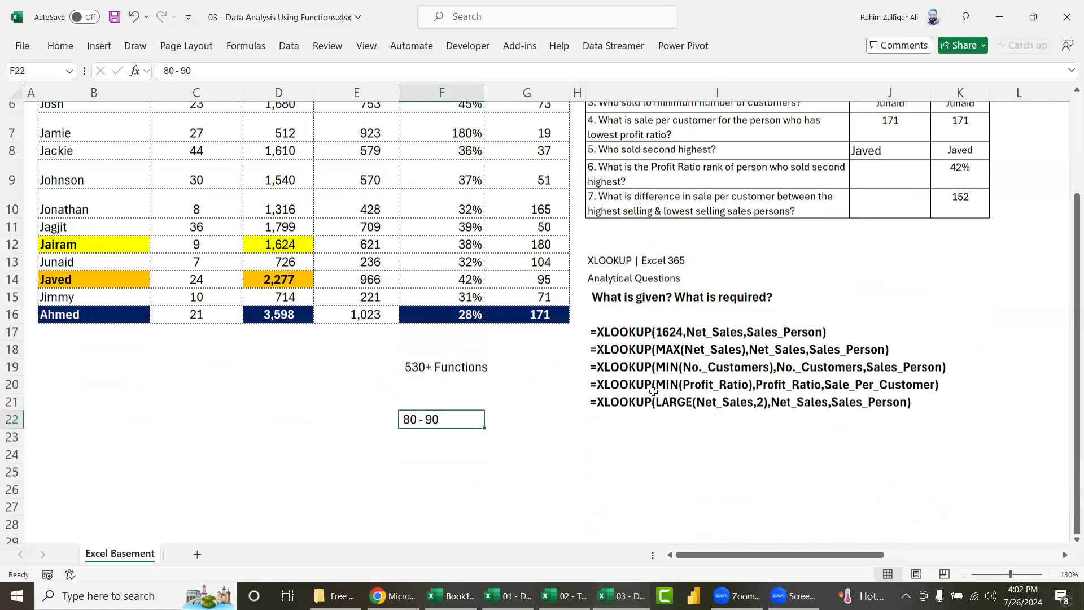
{"action": "scroll", "coordinate": [653, 392], "scroll_direction": "up", "scroll_amount": 1}
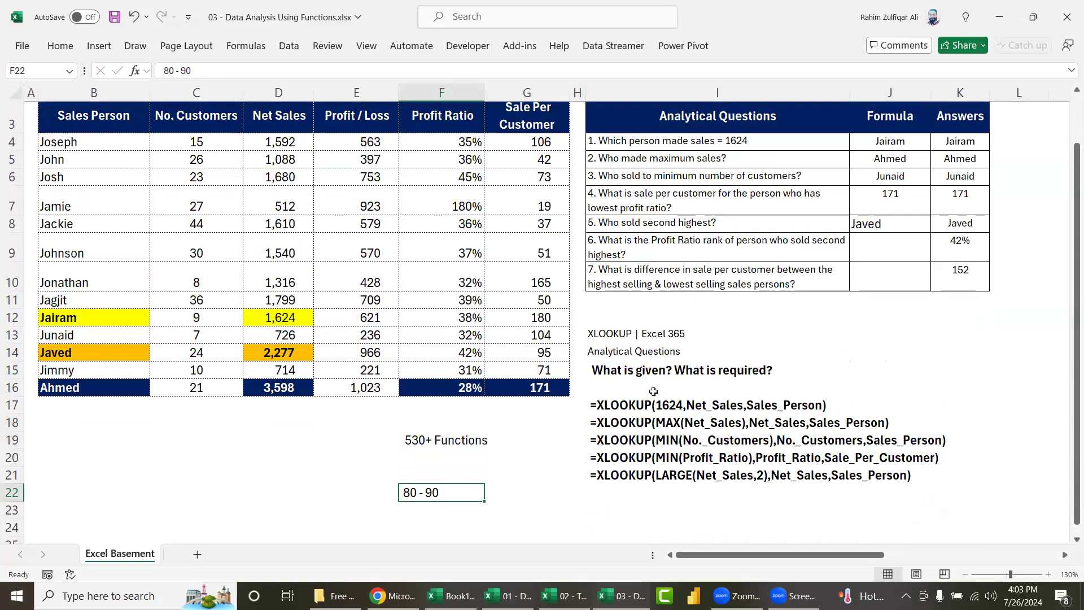
{"action": "scroll", "coordinate": [664, 308], "scroll_direction": "up", "scroll_amount": 2}
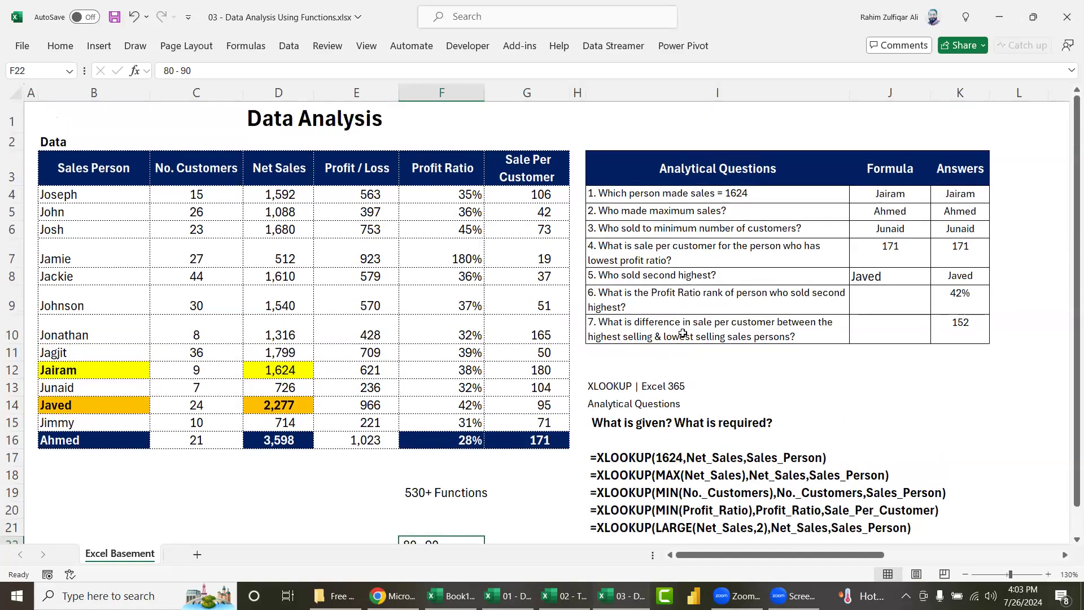
{"action": "scroll", "coordinate": [680, 337], "scroll_direction": "down", "scroll_amount": 1}
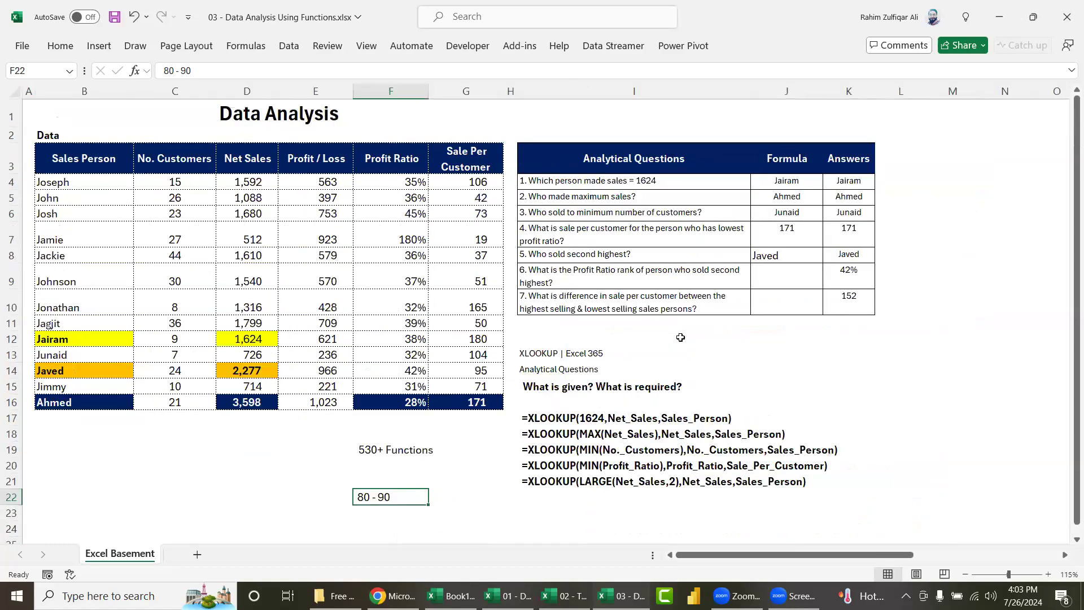
{"action": "scroll", "coordinate": [742, 362], "scroll_direction": "up", "scroll_amount": 1}
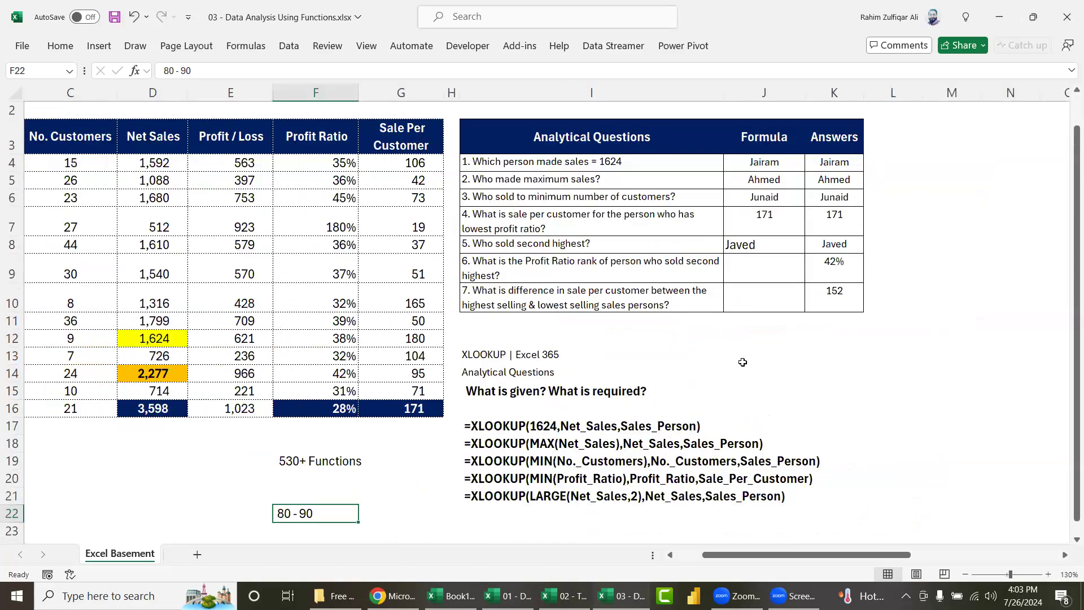
{"action": "key", "text": "ctrl+Home"}
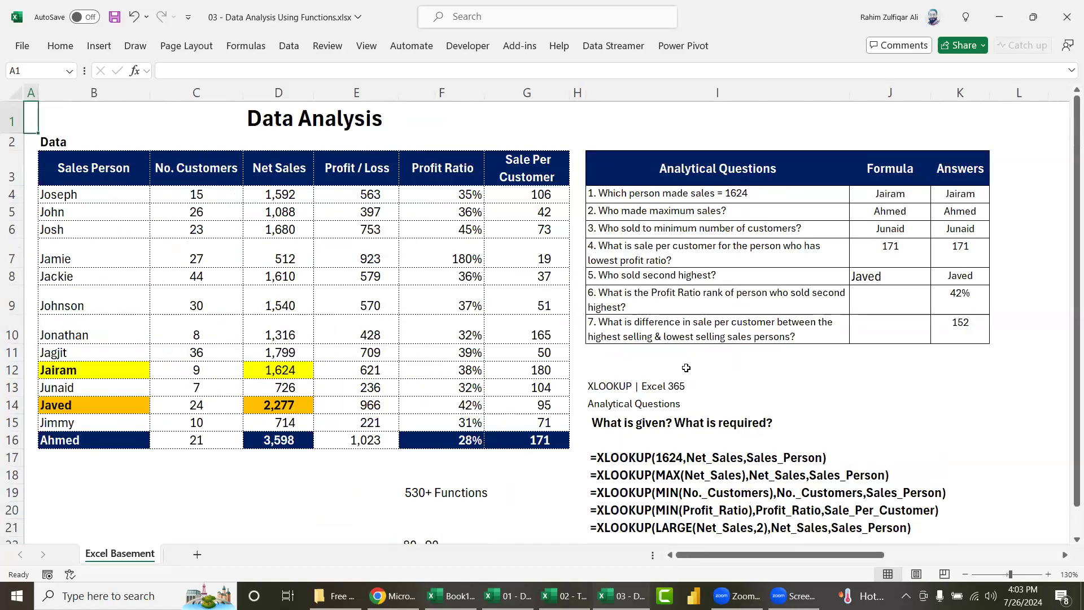
{"action": "left_click", "coordinate": [437, 511]}
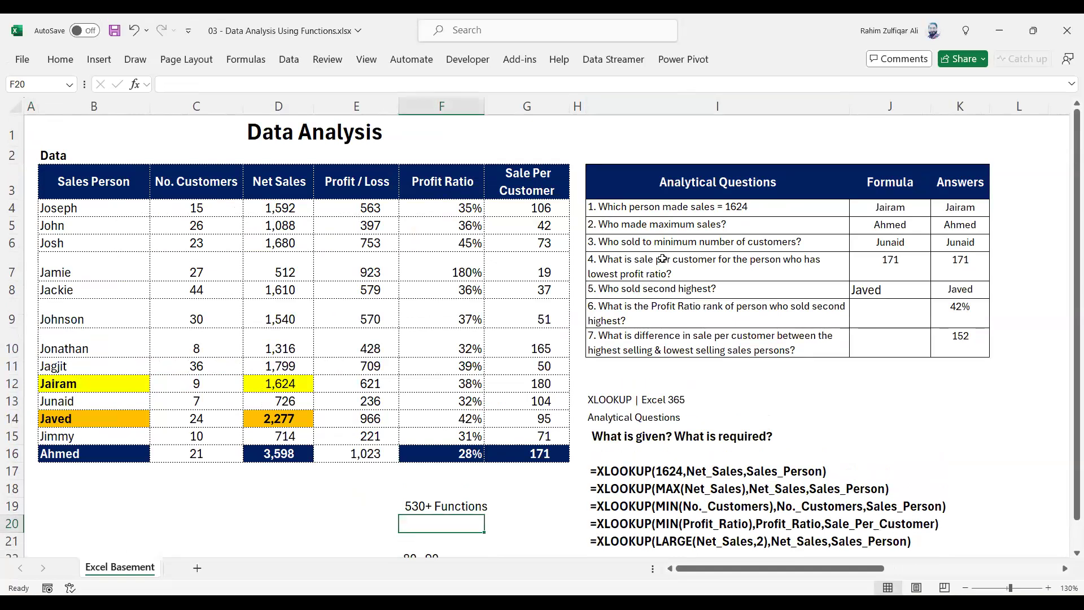
{"action": "left_click", "coordinate": [635, 271]}
{"action": "left_click", "coordinate": [668, 217]}
{"action": "left_click", "coordinate": [669, 215]}
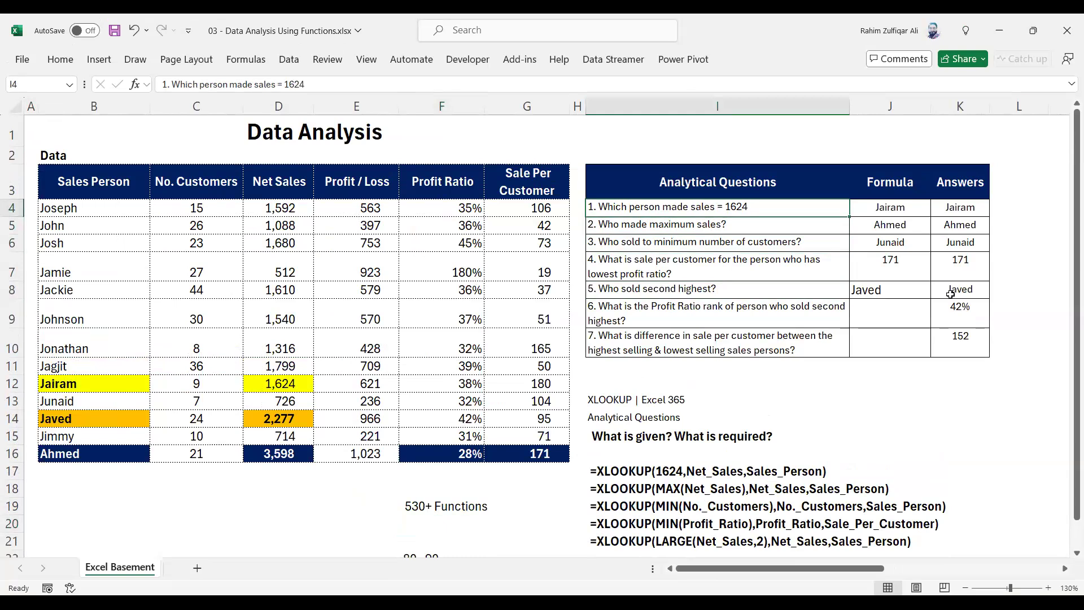
{"action": "left_click", "coordinate": [950, 293]}
{"action": "left_click", "coordinate": [940, 321]}
{"action": "left_click", "coordinate": [870, 308]}
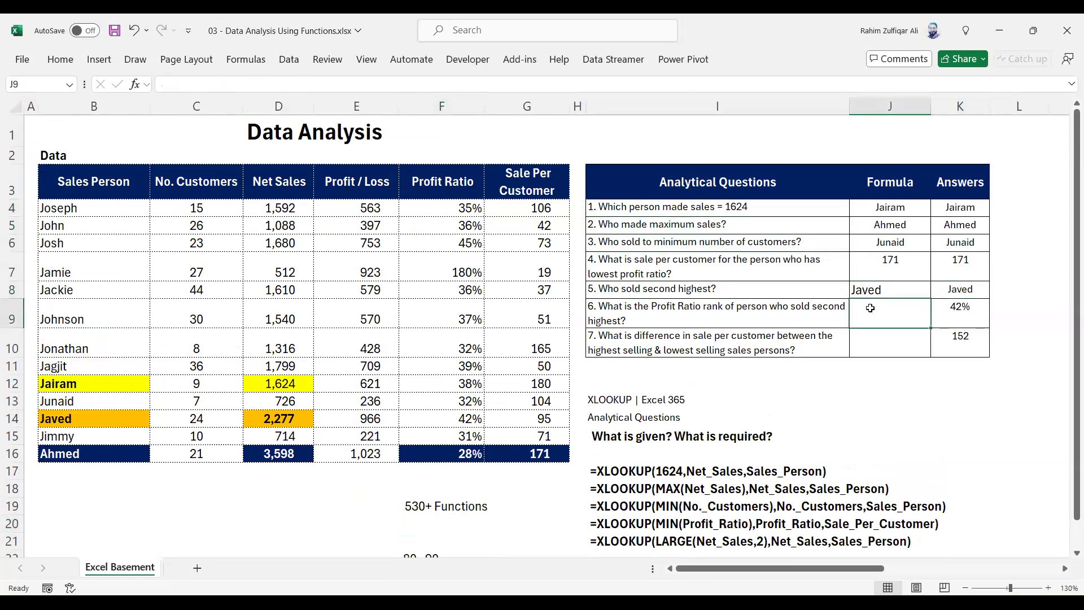
{"action": "key", "text": "Left"}
{"action": "left_click", "coordinate": [778, 339]}
{"action": "left_click", "coordinate": [859, 321]}
{"action": "scroll", "coordinate": [621, 520], "scroll_direction": "down", "scroll_amount": 1}
{"action": "scroll", "coordinate": [622, 520], "scroll_direction": "down", "scroll_amount": 2}
{"action": "left_click_drag", "start_coordinate": [598, 311], "coordinate": [853, 413]}
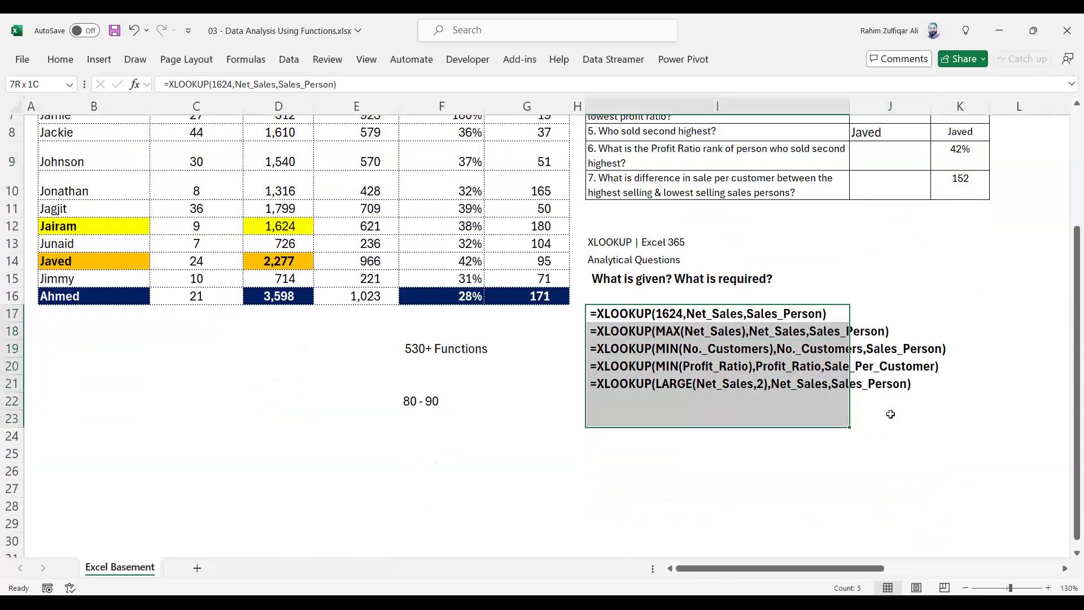
{"action": "scroll", "coordinate": [863, 256], "scroll_direction": "up", "scroll_amount": 3}
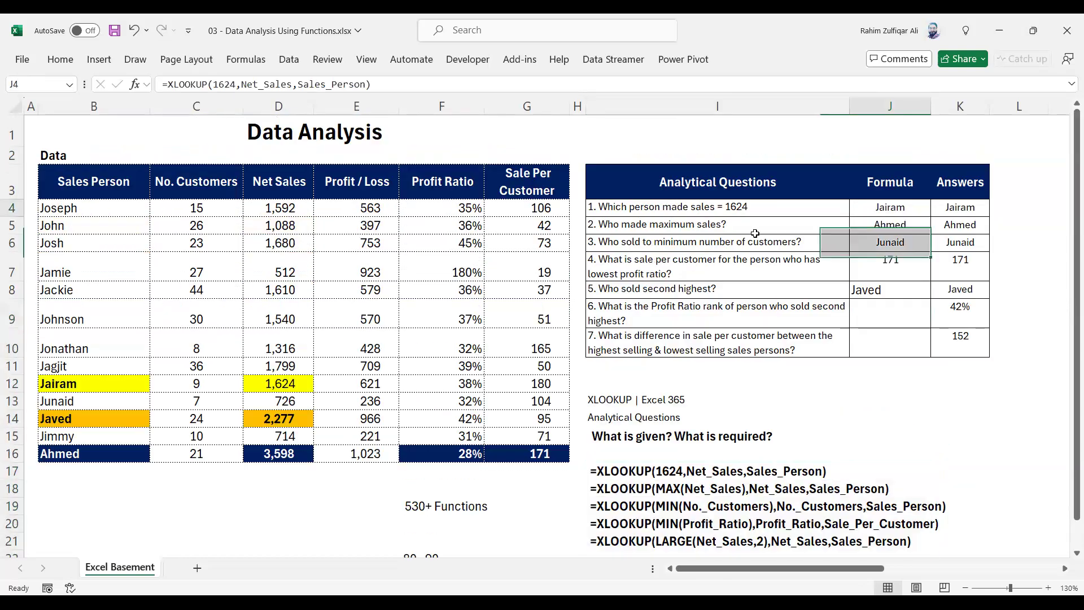
{"action": "left_click_drag", "start_coordinate": [645, 206], "coordinate": [656, 315]}
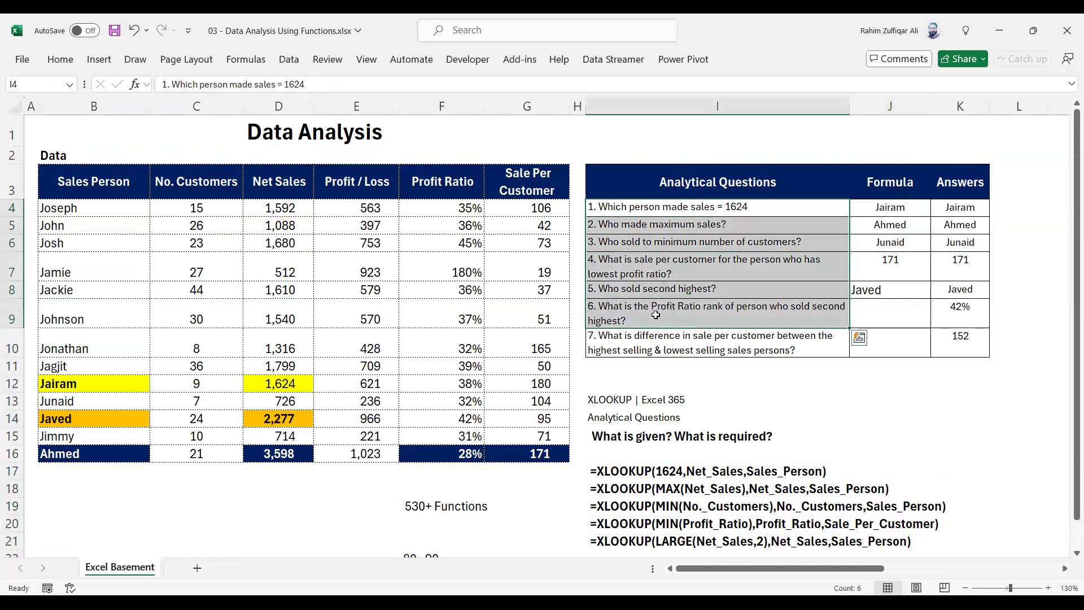
{"action": "left_click", "coordinate": [656, 314]}
{"action": "left_click", "coordinate": [854, 296]}
{"action": "left_click", "coordinate": [868, 313]}
{"action": "left_click", "coordinate": [746, 344]}
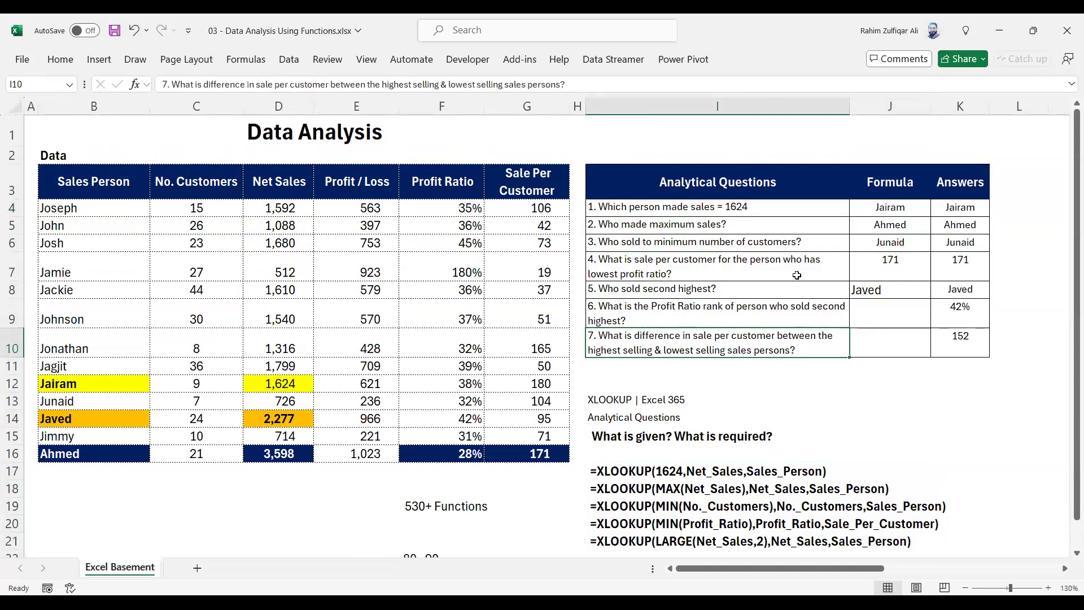
{"action": "left_click", "coordinate": [864, 316]}
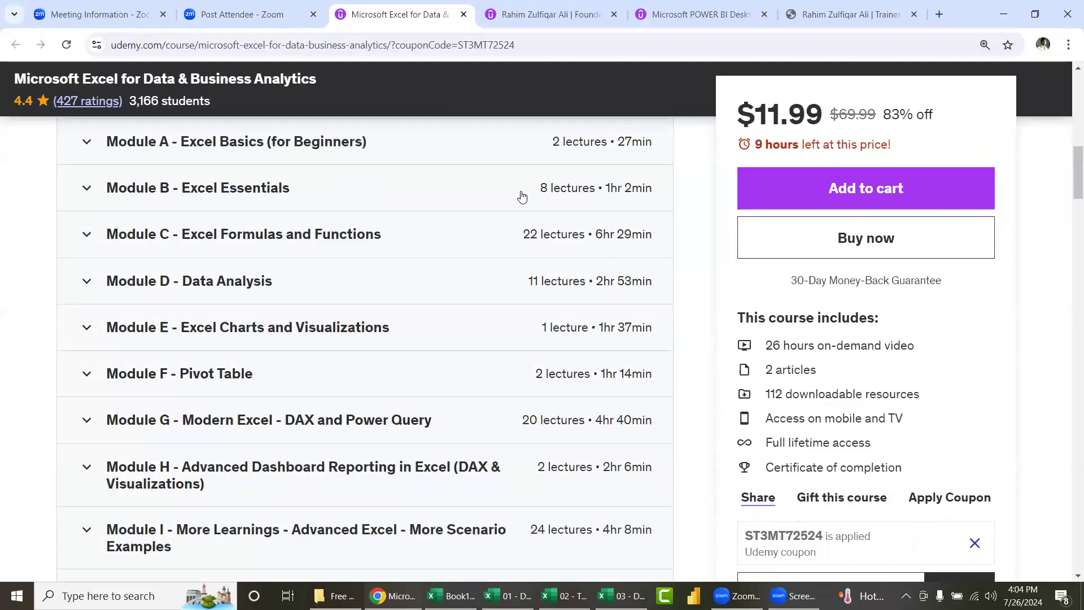
Step: Highlight the Udemy course's discounted price, 26 hours of video and lifetime access
{"action": "scroll", "coordinate": [521, 196], "scroll_direction": "up", "scroll_amount": 5}
{"action": "scroll", "coordinate": [521, 191], "scroll_direction": "up", "scroll_amount": 5}
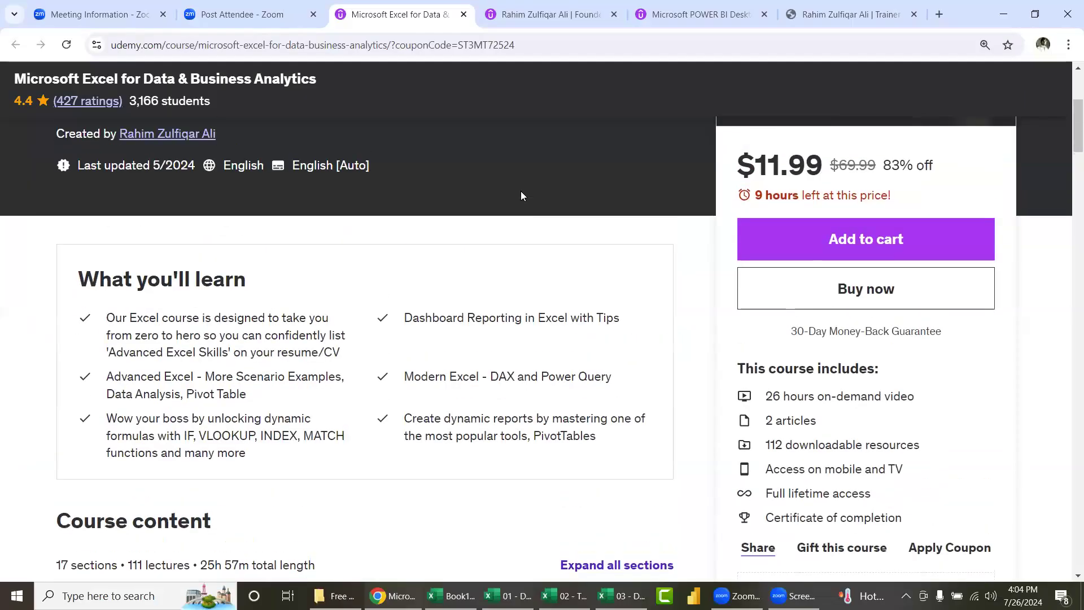
{"action": "scroll", "coordinate": [571, 323], "scroll_direction": "up", "scroll_amount": 5}
{"action": "scroll", "coordinate": [569, 318], "scroll_direction": "down", "scroll_amount": 1}
{"action": "scroll", "coordinate": [569, 318], "scroll_direction": "down", "scroll_amount": 1}
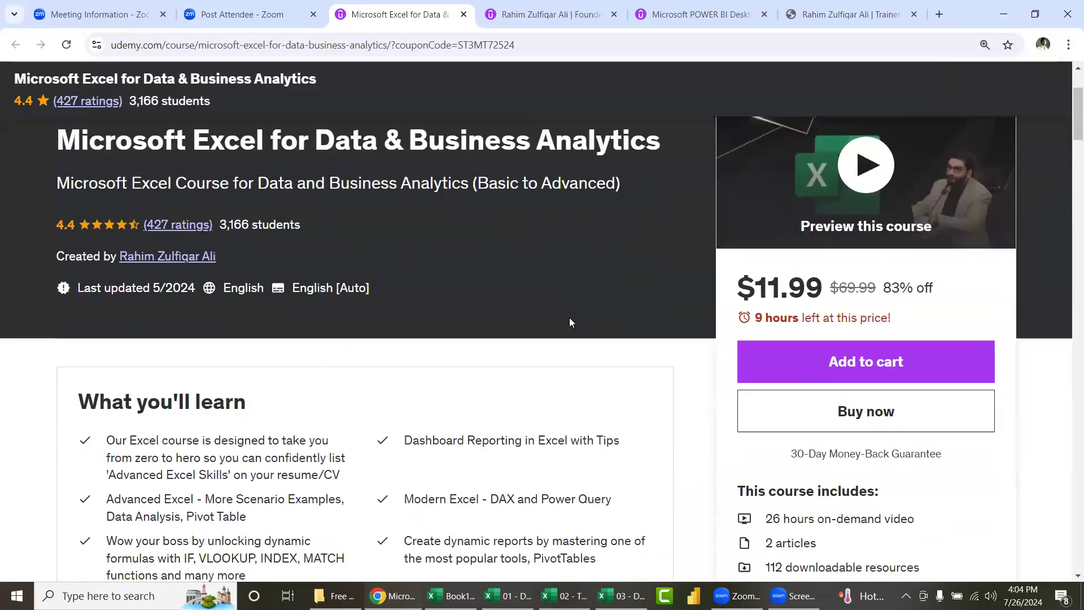
{"action": "left_click_drag", "start_coordinate": [734, 289], "coordinate": [972, 288]}
{"action": "left_click", "coordinate": [972, 288]}
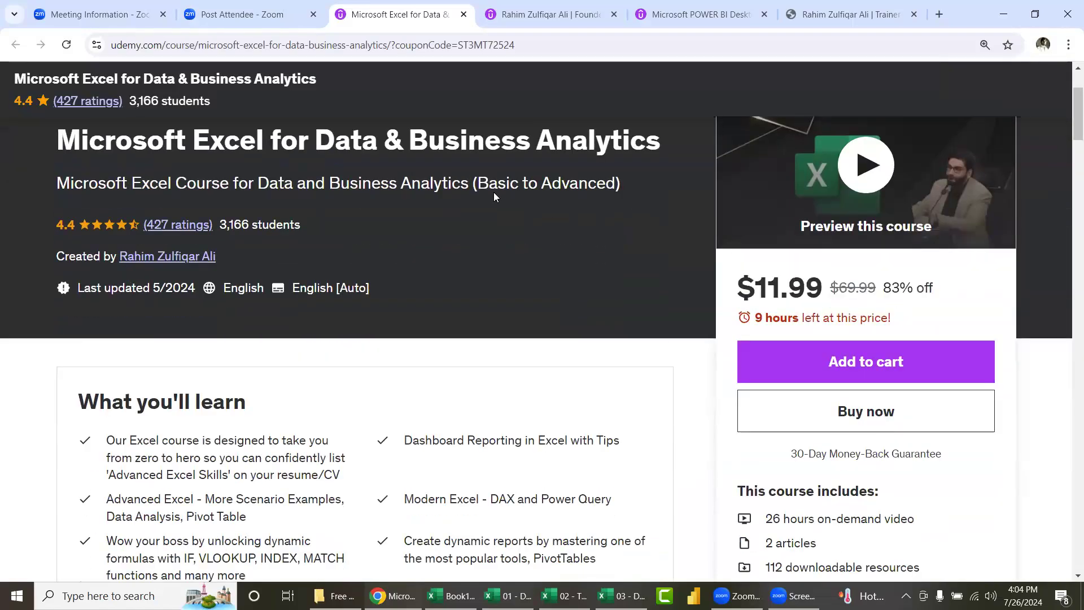
{"action": "scroll", "coordinate": [462, 170], "scroll_direction": "up", "scroll_amount": 2}
{"action": "scroll", "coordinate": [757, 319], "scroll_direction": "down", "scroll_amount": 5}
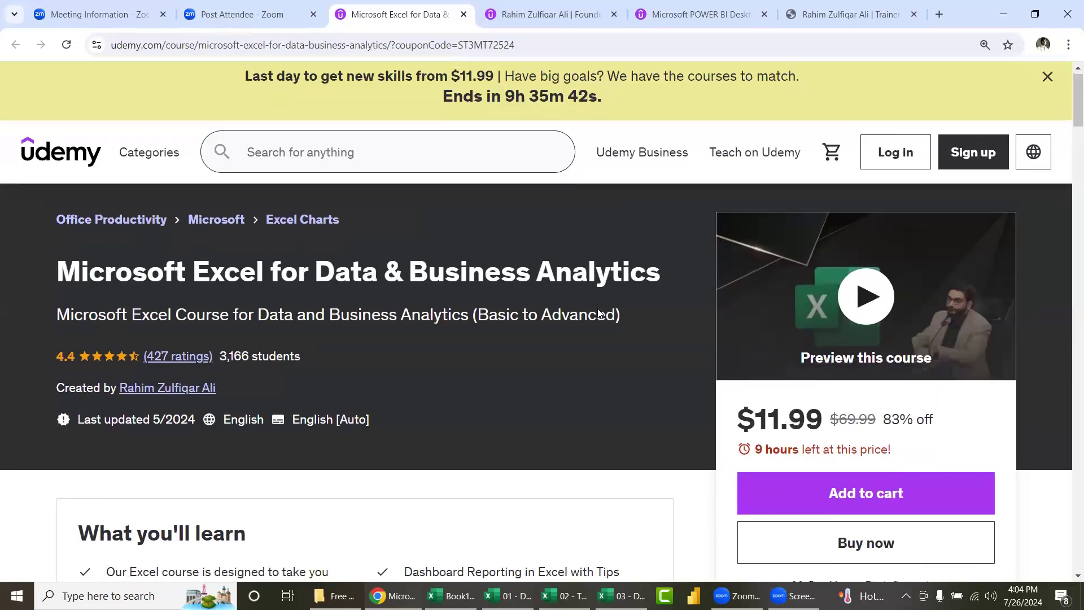
{"action": "left_click_drag", "start_coordinate": [772, 308], "coordinate": [825, 310]}
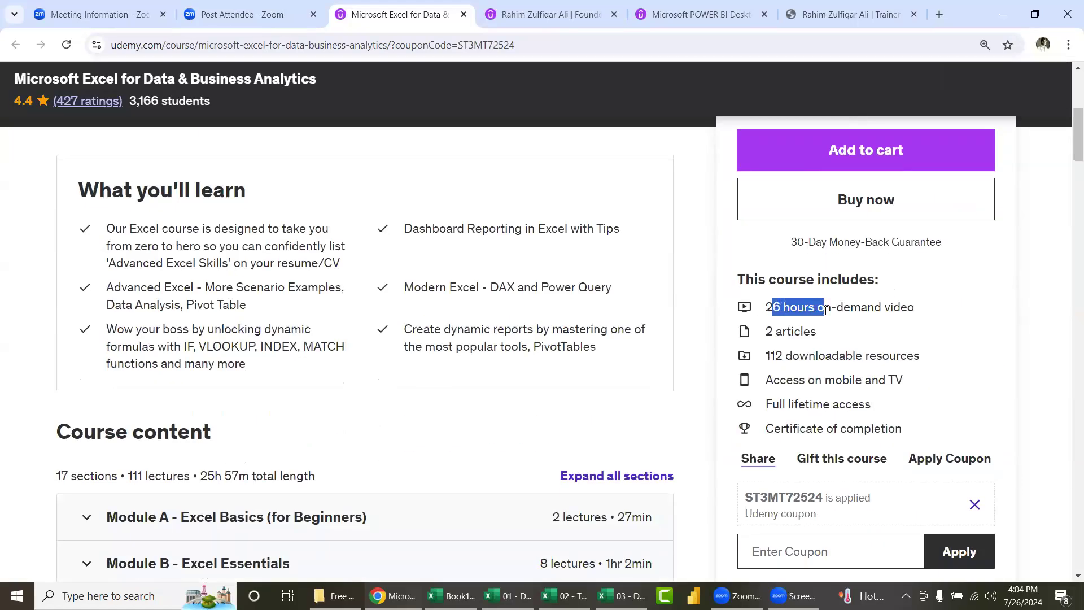
{"action": "left_click_drag", "start_coordinate": [789, 404], "coordinate": [867, 403]}
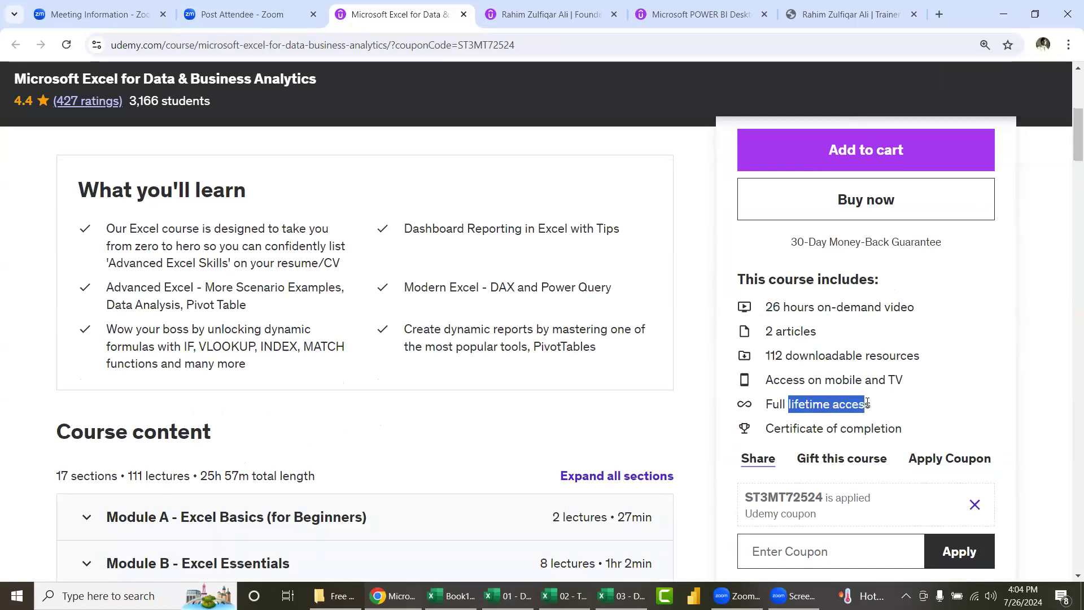
{"action": "left_click", "coordinate": [850, 407]}
{"action": "left_click_drag", "start_coordinate": [796, 429], "coordinate": [824, 429]}
Step: Expand curriculum Modules F through J to show their lectures
{"action": "scroll", "coordinate": [330, 298], "scroll_direction": "down", "scroll_amount": 4}
{"action": "scroll", "coordinate": [329, 298], "scroll_direction": "down", "scroll_amount": 4}
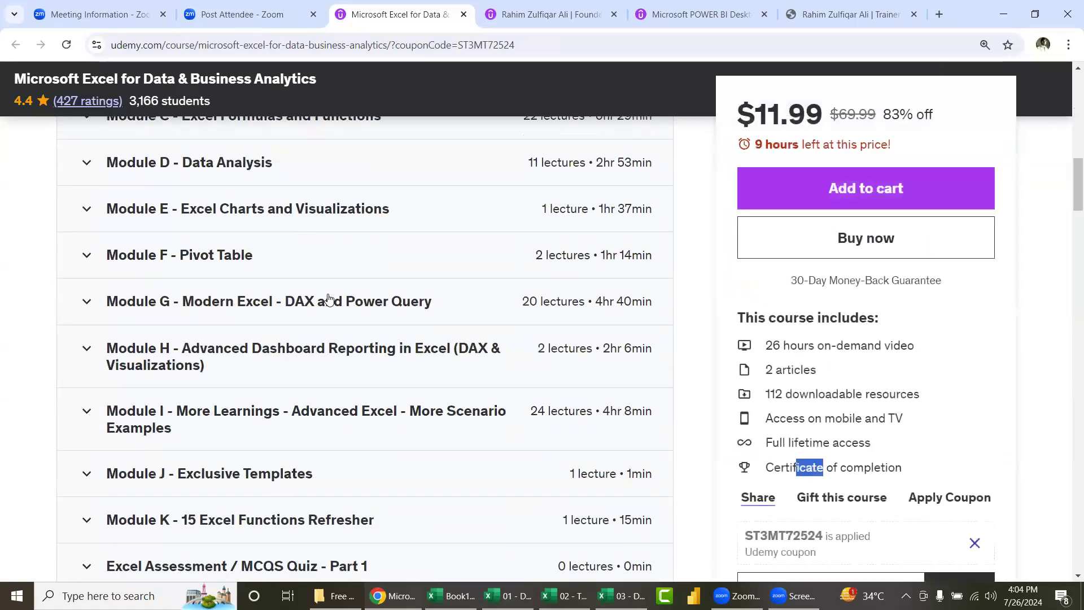
{"action": "left_click", "coordinate": [273, 252]}
{"action": "left_click", "coordinate": [276, 251]}
{"action": "left_click", "coordinate": [261, 312]}
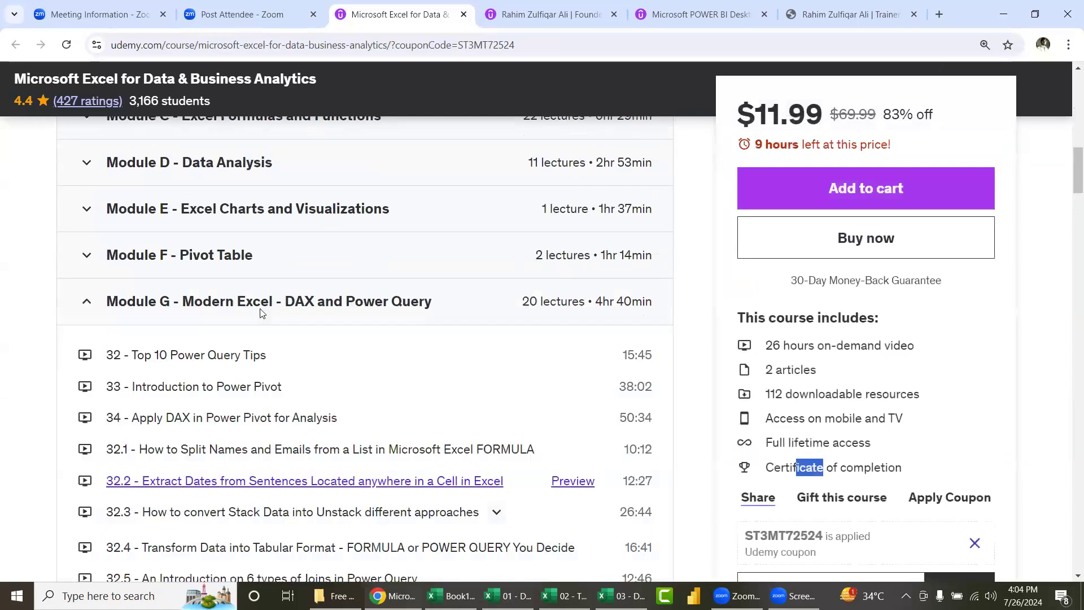
{"action": "scroll", "coordinate": [261, 313], "scroll_direction": "down", "scroll_amount": 4}
{"action": "scroll", "coordinate": [261, 314], "scroll_direction": "down", "scroll_amount": 3}
{"action": "scroll", "coordinate": [262, 316], "scroll_direction": "down", "scroll_amount": 4}
{"action": "scroll", "coordinate": [265, 333], "scroll_direction": "down", "scroll_amount": 2}
{"action": "left_click", "coordinate": [267, 339]}
{"action": "scroll", "coordinate": [271, 322], "scroll_direction": "down", "scroll_amount": 5}
{"action": "left_click", "coordinate": [281, 240]}
{"action": "left_click", "coordinate": [291, 231]}
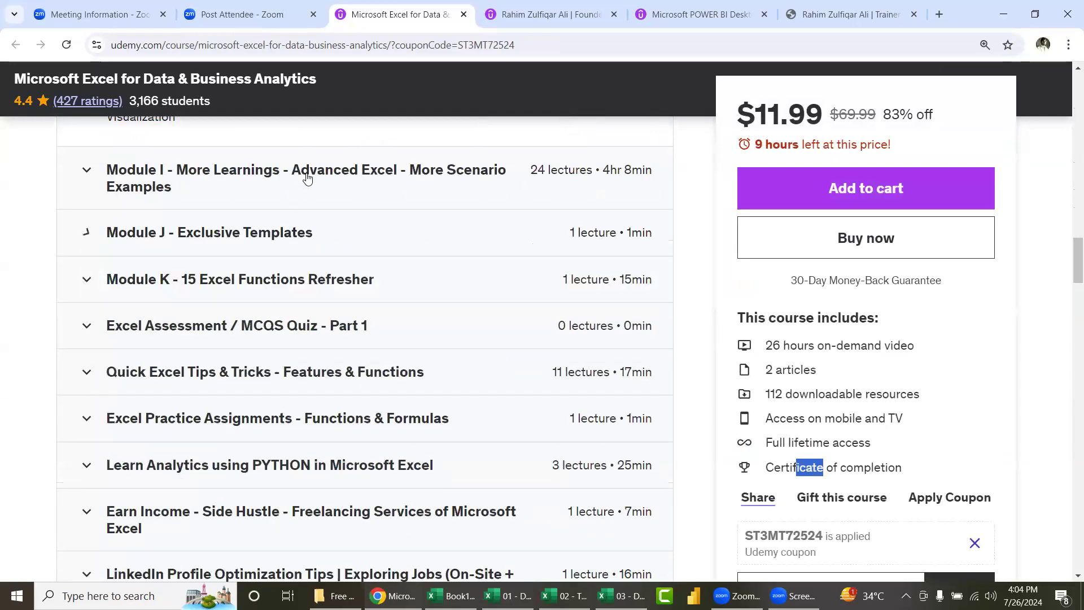
{"action": "left_click", "coordinate": [307, 178]}
Step: Highlight the sale countdown banner and the 83% off discount, then select the page address
{"action": "scroll", "coordinate": [564, 186], "scroll_direction": "up", "scroll_amount": 6}
{"action": "scroll", "coordinate": [903, 175], "scroll_direction": "up", "scroll_amount": 2}
{"action": "scroll", "coordinate": [677, 125], "scroll_direction": "up", "scroll_amount": 10}
{"action": "scroll", "coordinate": [508, 84], "scroll_direction": "up", "scroll_amount": 10}
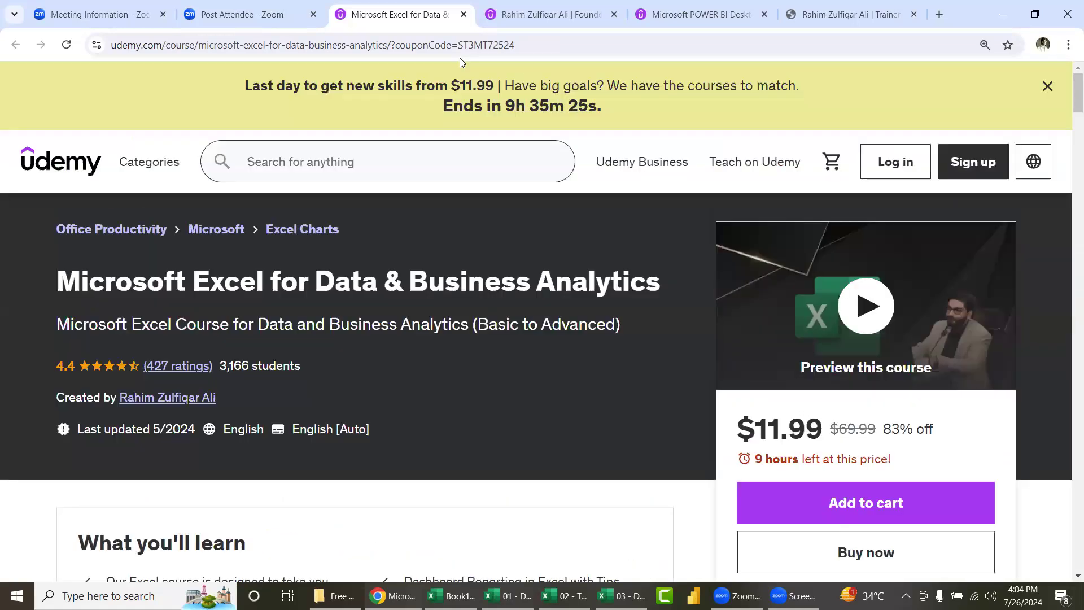
{"action": "left_click_drag", "start_coordinate": [442, 108], "coordinate": [598, 112]}
{"action": "left_click", "coordinate": [613, 109]}
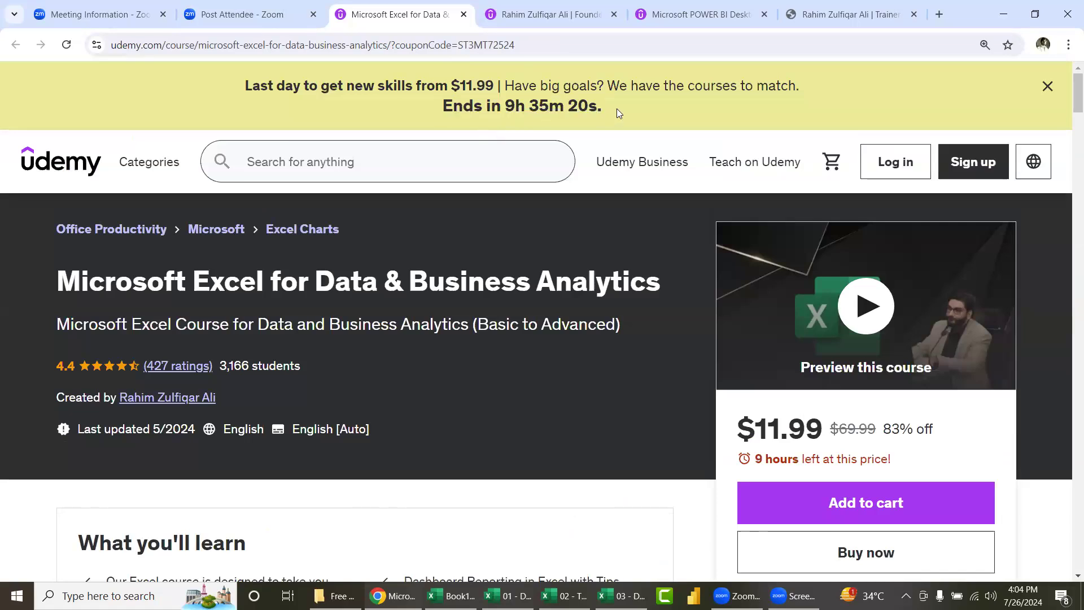
{"action": "scroll", "coordinate": [612, 110], "scroll_direction": "down", "scroll_amount": 5}
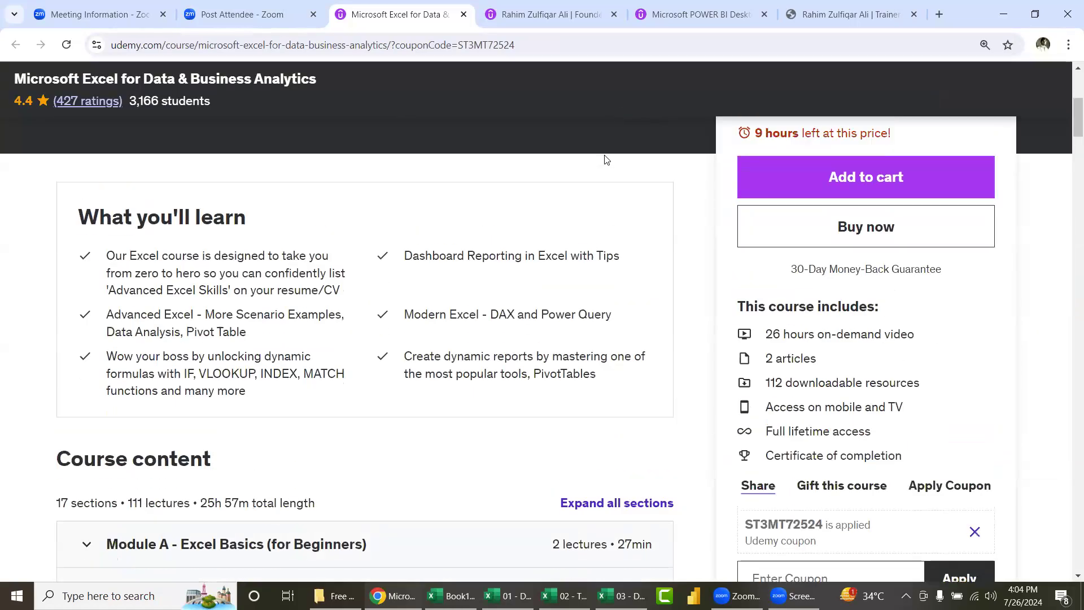
{"action": "scroll", "coordinate": [682, 224], "scroll_direction": "up", "scroll_amount": 3}
{"action": "left_click_drag", "start_coordinate": [884, 288], "coordinate": [935, 291]}
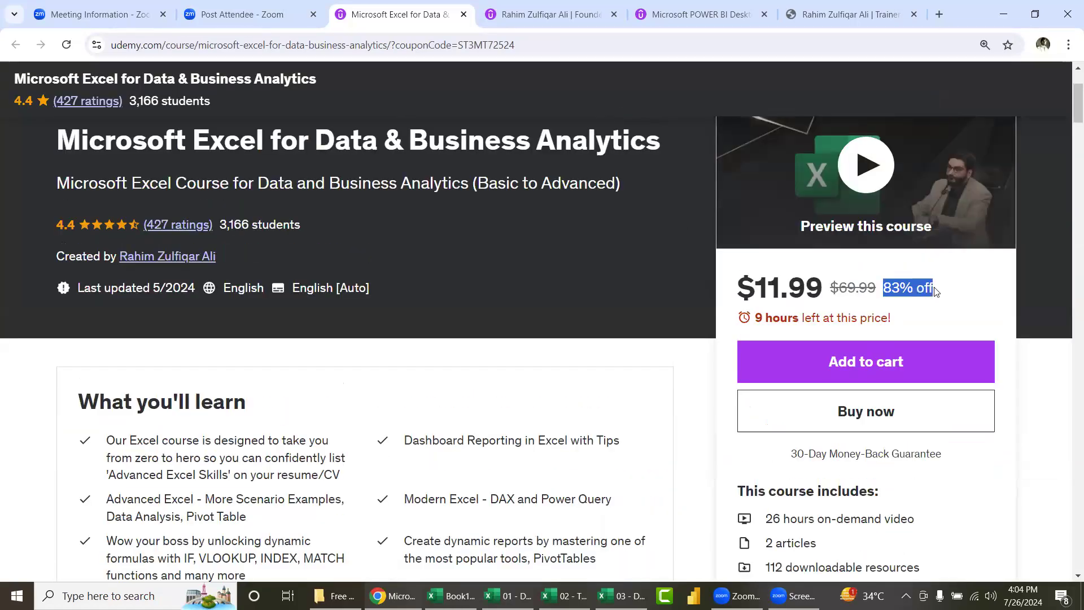
{"action": "left_click", "coordinate": [939, 292]}
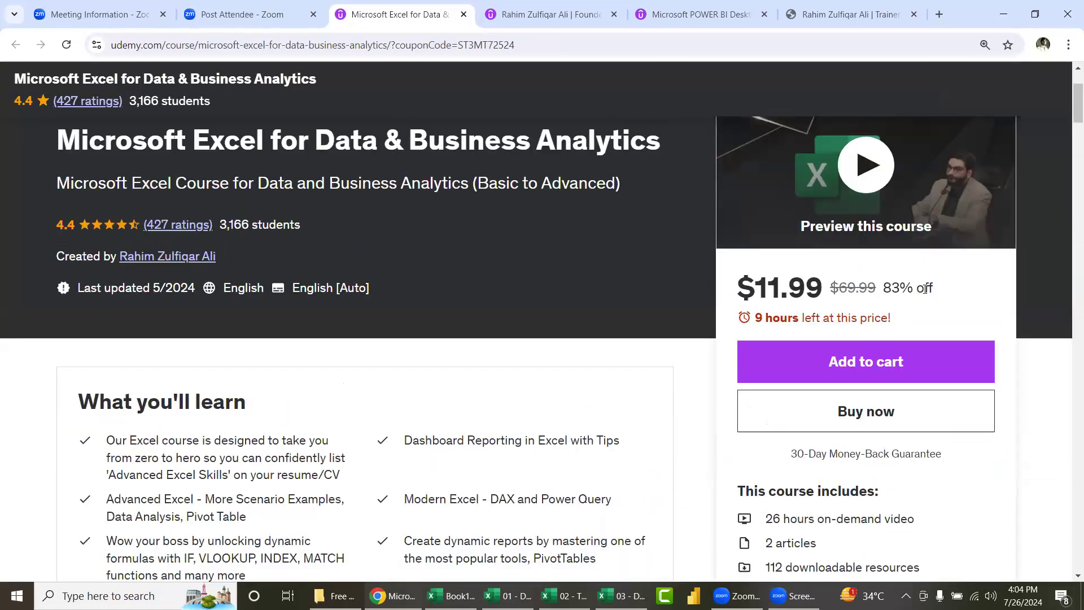
{"action": "left_click", "coordinate": [523, 45]}
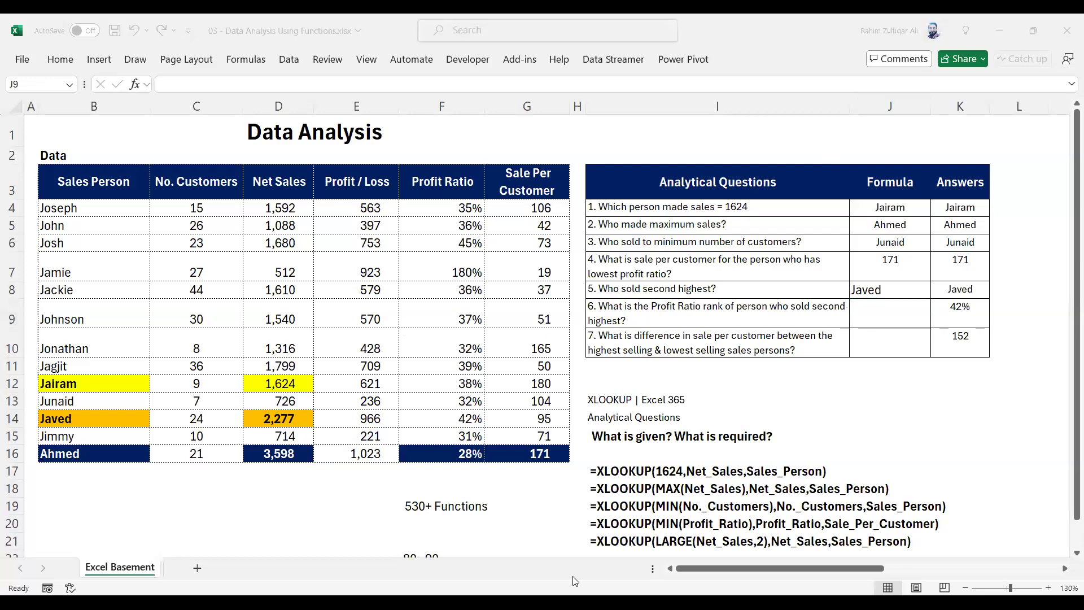
Step: Return to the workbook and read question 6 beside its answer cell
{"action": "left_click", "coordinate": [878, 320]}
{"action": "left_click", "coordinate": [884, 298]}
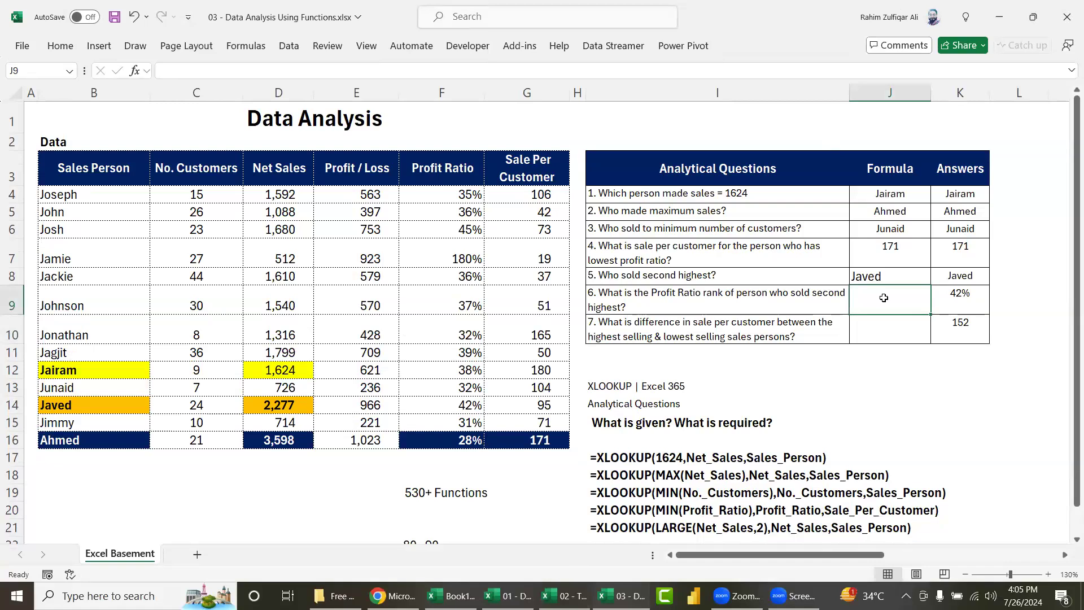
{"action": "left_click", "coordinate": [650, 304]}
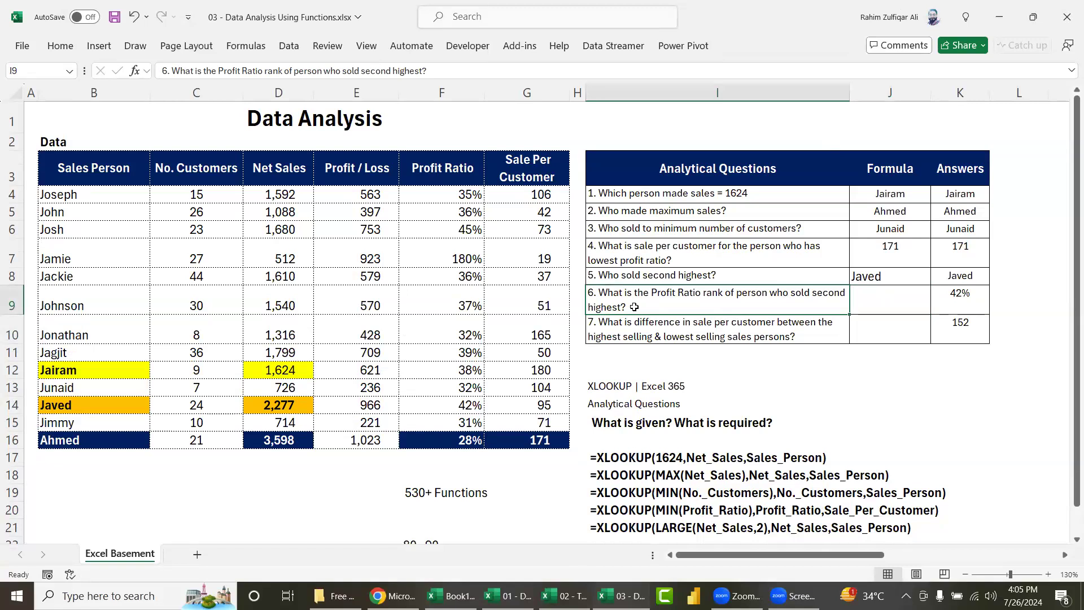
Step: Give the 42% profit ratio in F14 a light magenta fill and bold text
{"action": "left_click", "coordinate": [446, 405]}
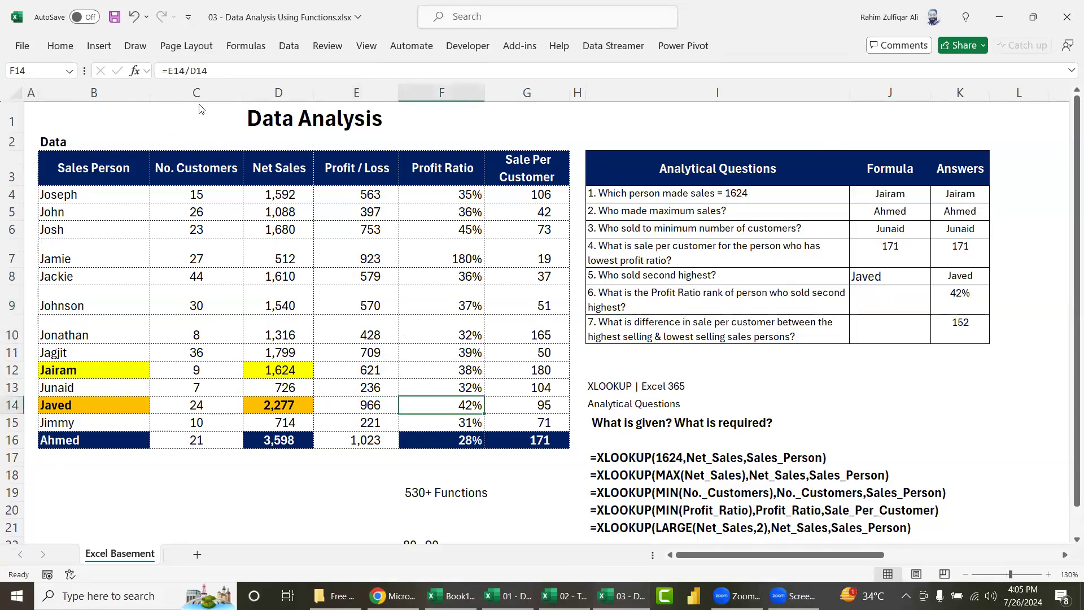
{"action": "left_click", "coordinate": [60, 46]}
{"action": "left_click", "coordinate": [202, 96]}
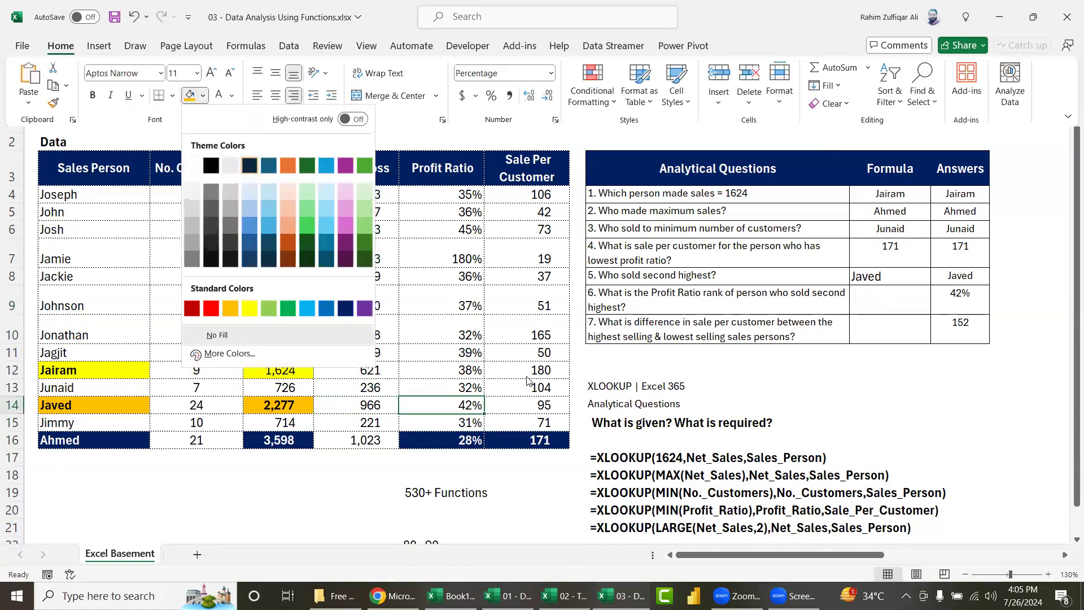
{"action": "key", "text": "Right"}
{"action": "key", "text": "Right"}
{"action": "key", "text": "Right"}
{"action": "key", "text": "Down"}
{"action": "key", "text": "Down"}
{"action": "key", "text": "Return"}
{"action": "key", "text": "ctrl+b"}
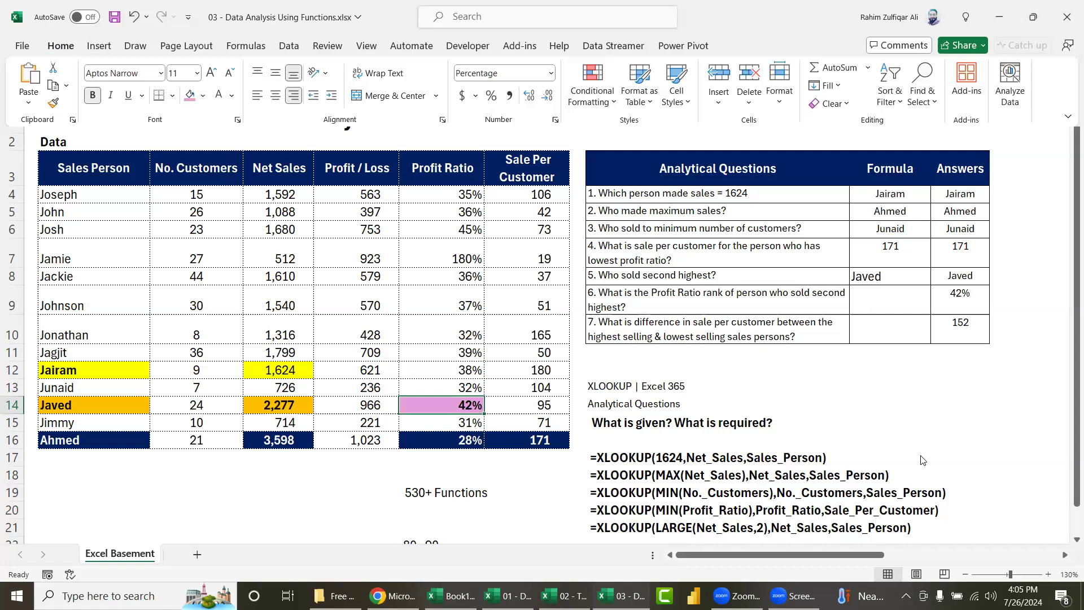
Step: Enter =XLOOKUP(LARGE(Net_Sales,2),Net_Sales,Profit_Ratio) in J9
{"action": "type", "text": "="}
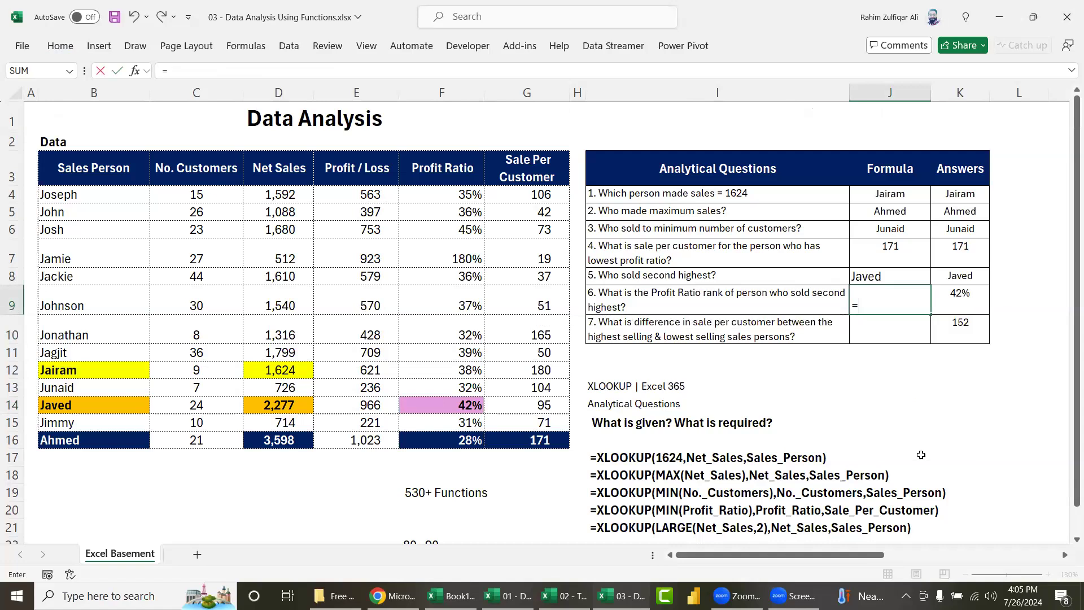
{"action": "type", "text": "xlo"}
{"action": "key", "text": "Tab"}
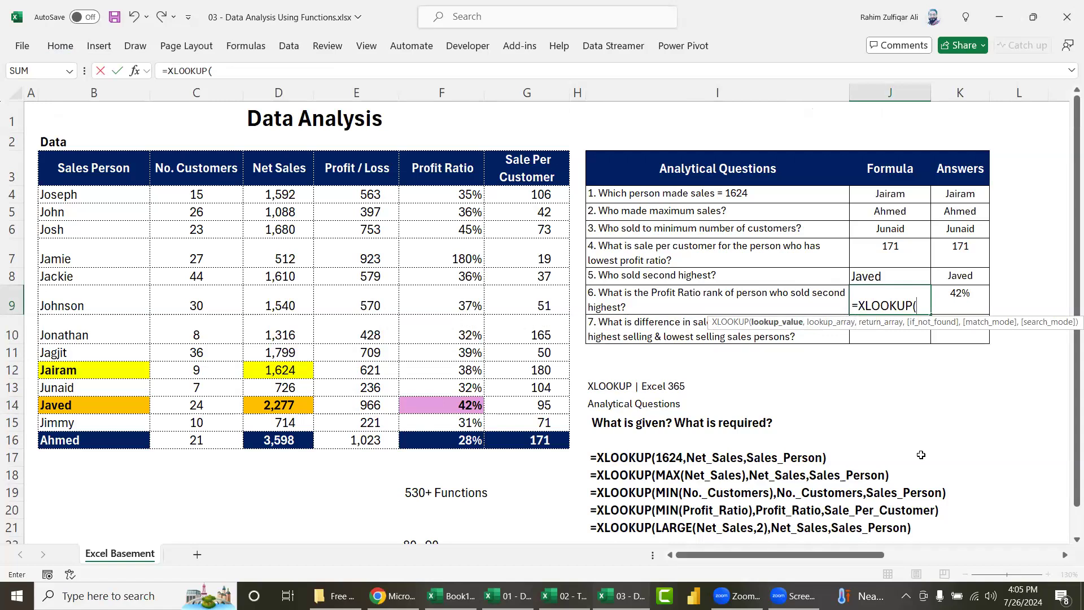
{"action": "type", "text": "lar"}
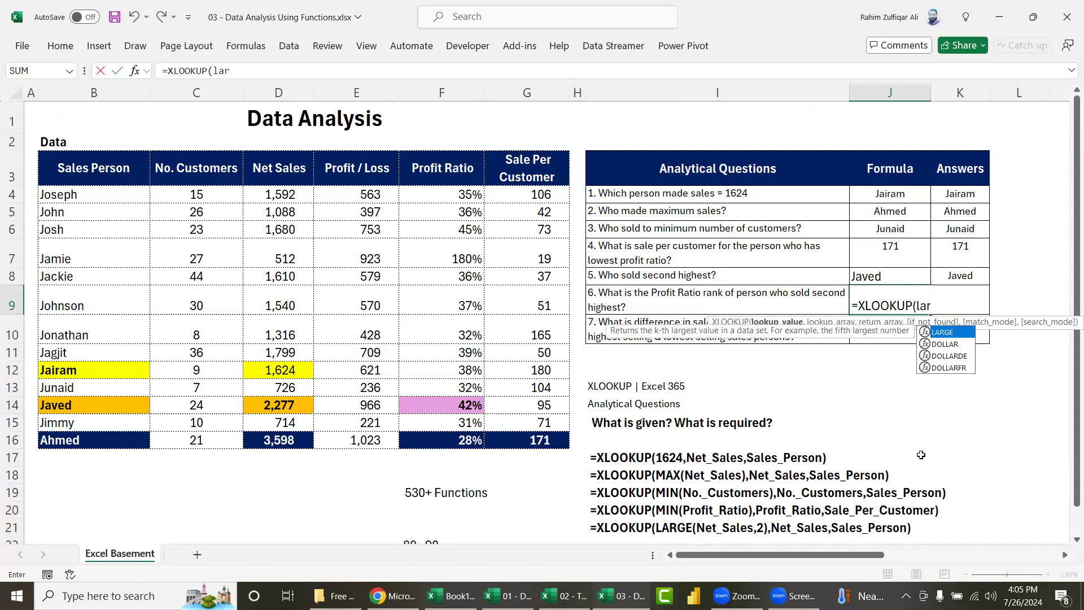
{"action": "key", "text": "Tab"}
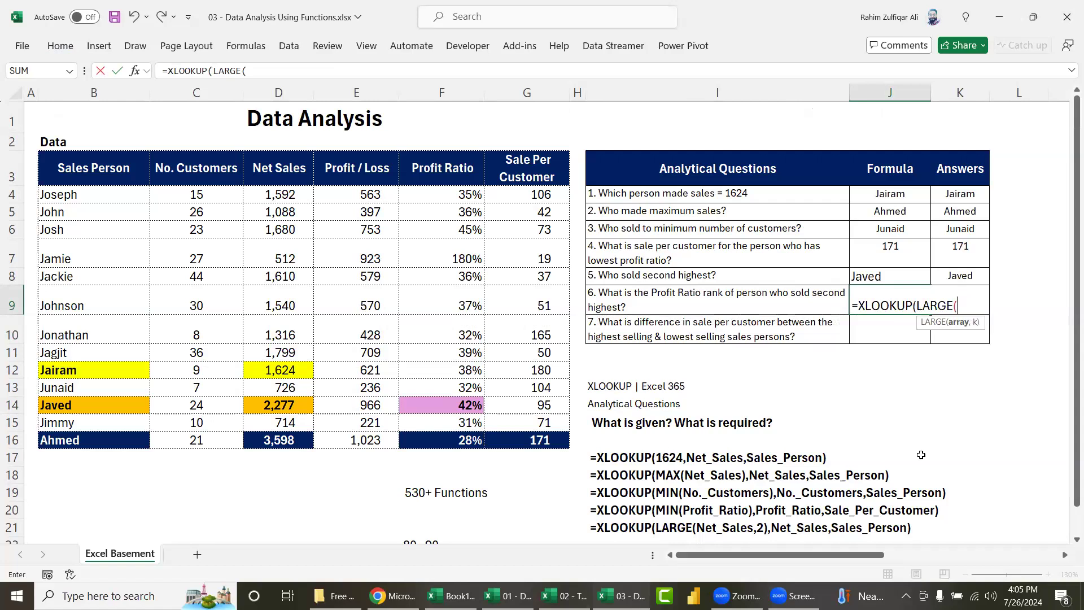
{"action": "type", "text": "net"}
{"action": "key", "text": "Tab"}
{"action": "type", "text": ",2),net"}
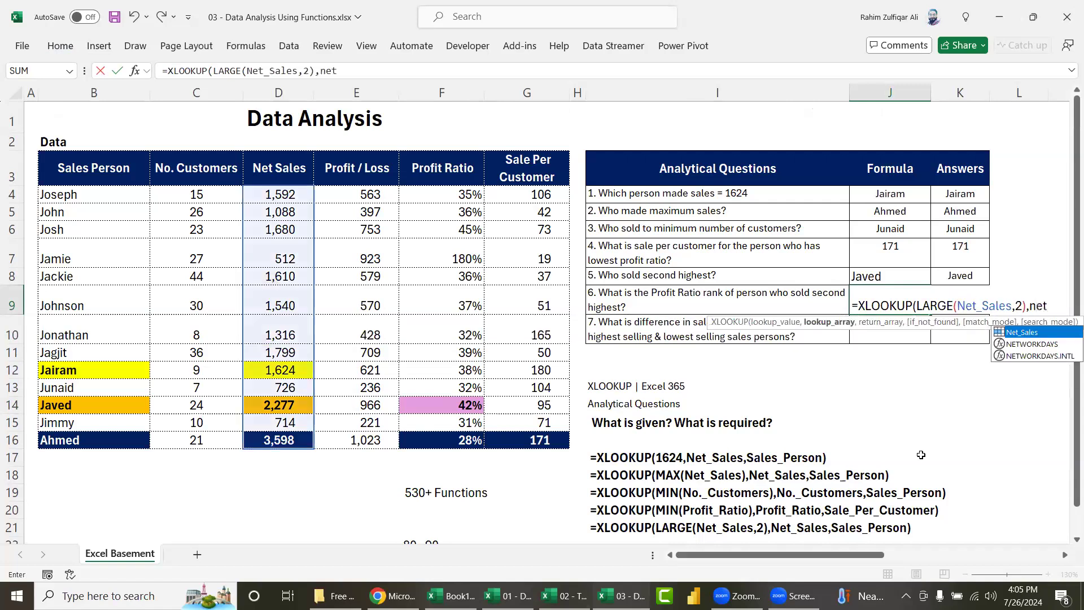
{"action": "key", "text": "Tab"}
{"action": "type", "text": ","}
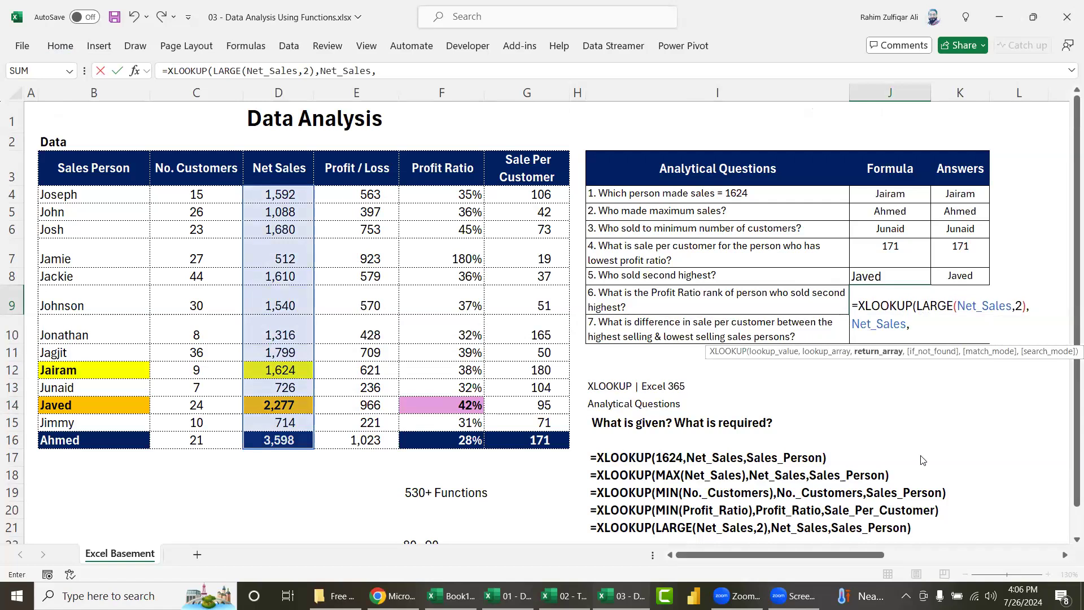
{"action": "type", "text": "pro"}
{"action": "key", "text": "Down"}
{"action": "key", "text": "Down"}
{"action": "key", "text": "Down"}
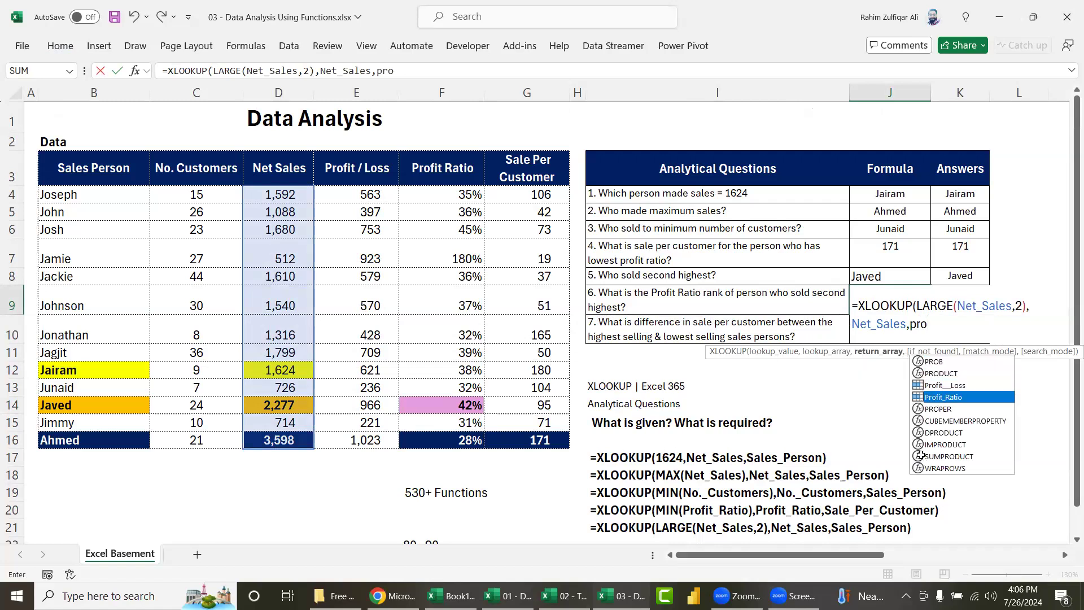
{"action": "key", "text": "Tab"}
{"action": "type", "text": ")"}
{"action": "key", "text": "ctrl+Return"}
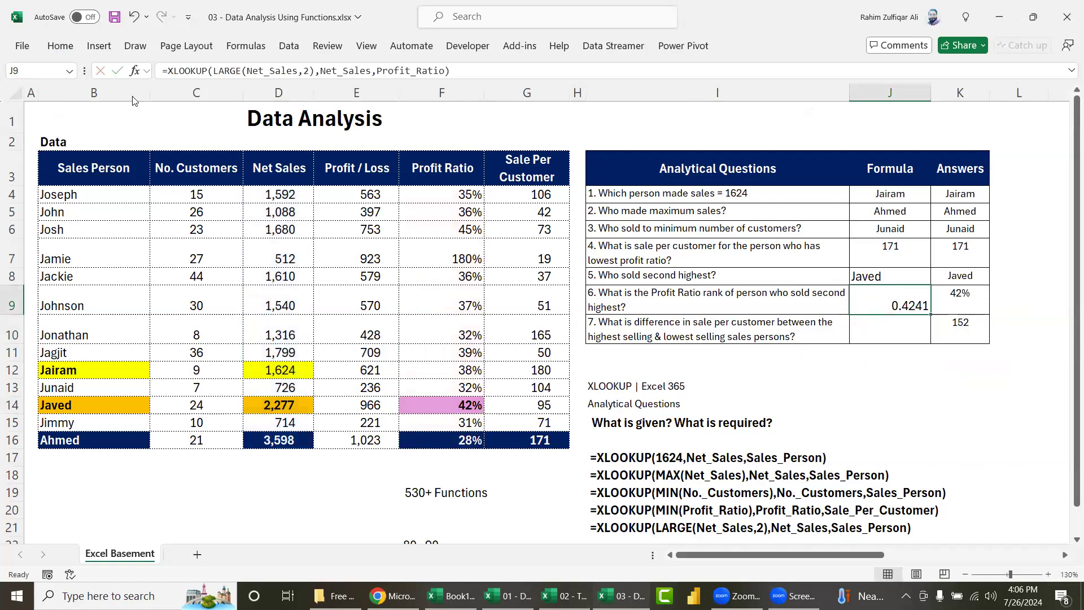
Step: Format J9 as a percentage (42%) and paste its formula text into I22
{"action": "left_click", "coordinate": [490, 96]}
{"action": "double_click", "coordinate": [906, 300]}
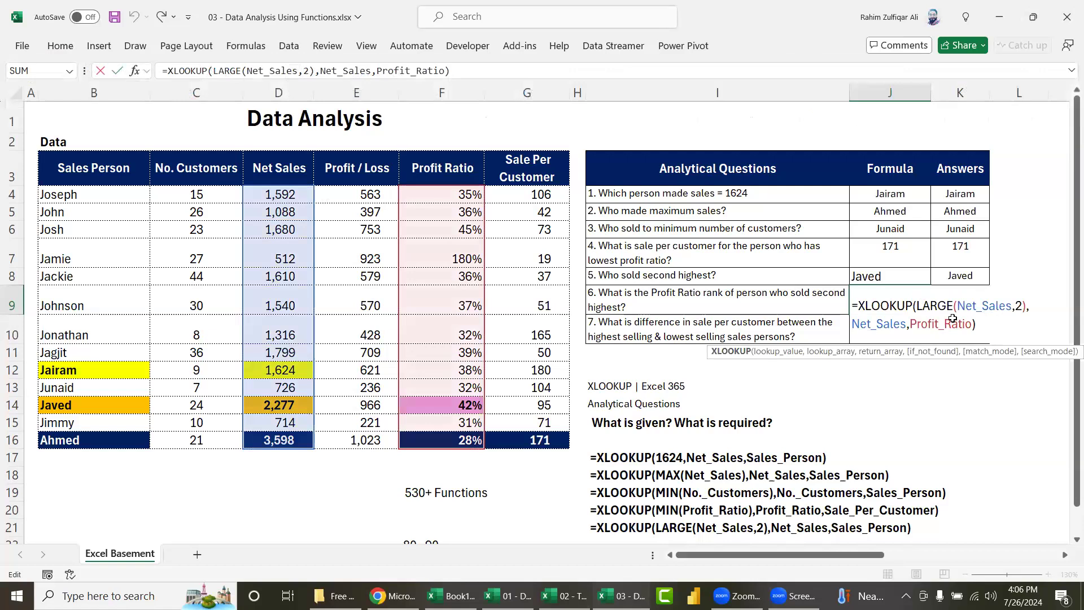
{"action": "key", "text": "Escape"}
{"action": "scroll", "coordinate": [621, 339], "scroll_direction": "down", "scroll_amount": 2}
{"action": "left_click", "coordinate": [619, 442]}
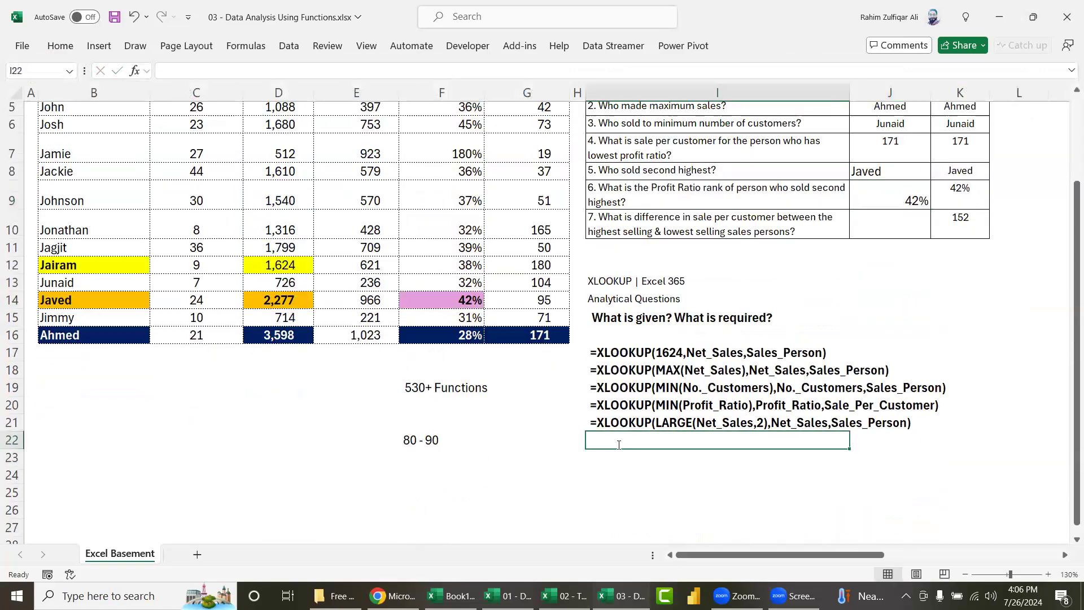
{"action": "type", "text": "=XLOOKUP(LARGE(Net_Sales,2),Net_Sales,Profit_Ratio)"}
{"action": "key", "text": "Return"}
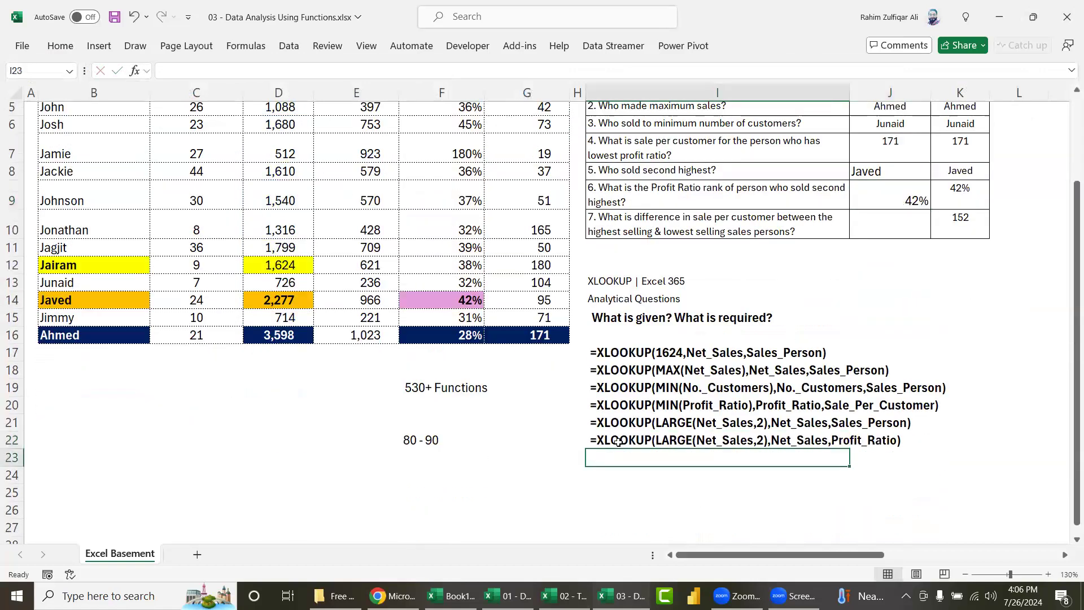
{"action": "scroll", "coordinate": [678, 244], "scroll_direction": "up", "scroll_amount": 2}
Step: Fill the lowest net sales cell D7 (512) light green
{"action": "left_click", "coordinate": [885, 330]}
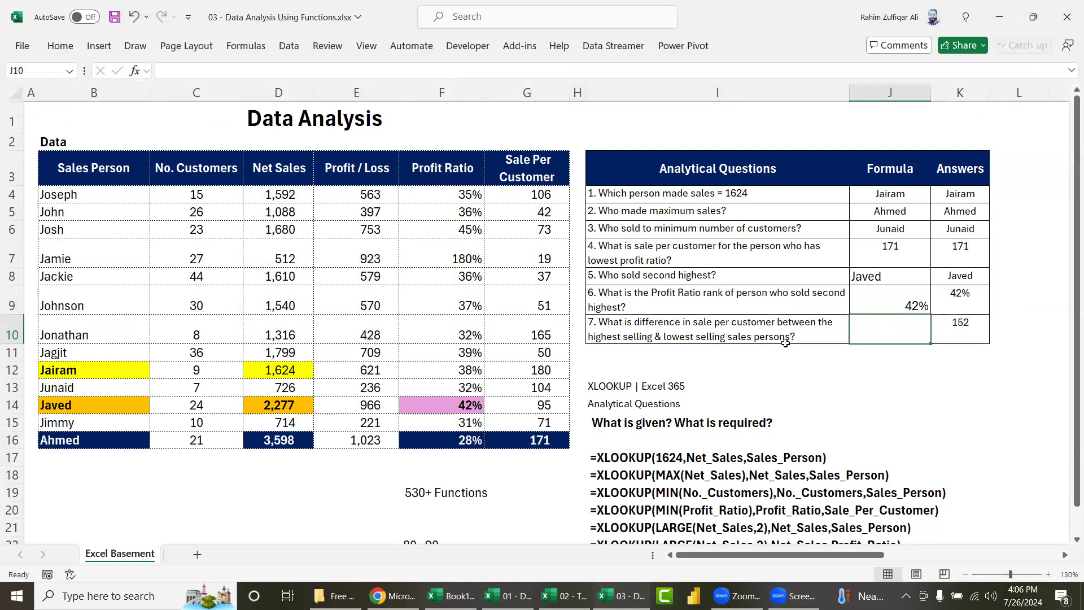
{"action": "left_click", "coordinate": [293, 446]}
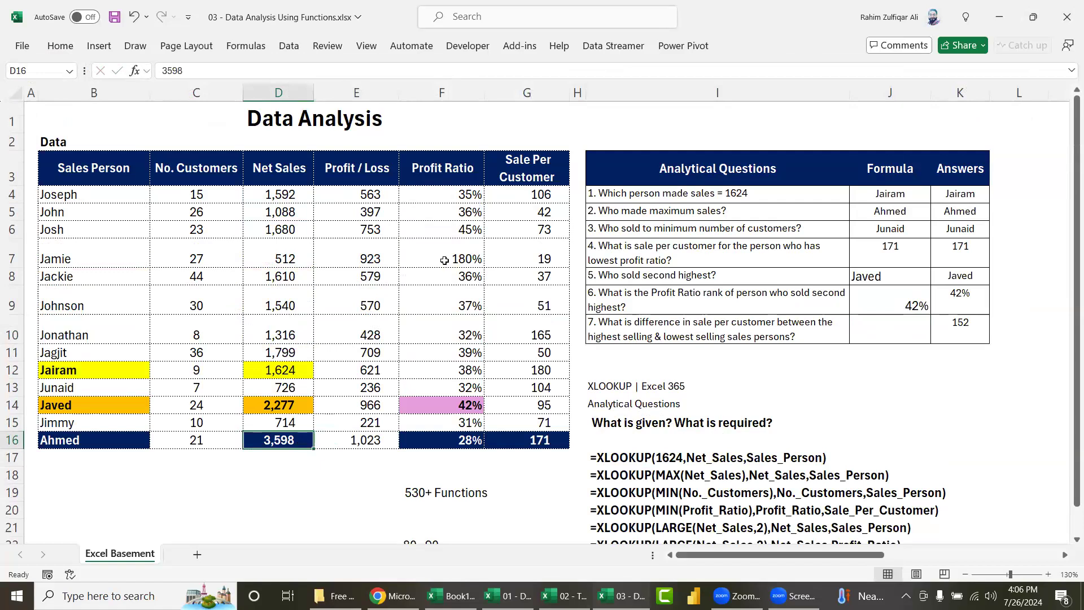
{"action": "left_click", "coordinate": [284, 255]}
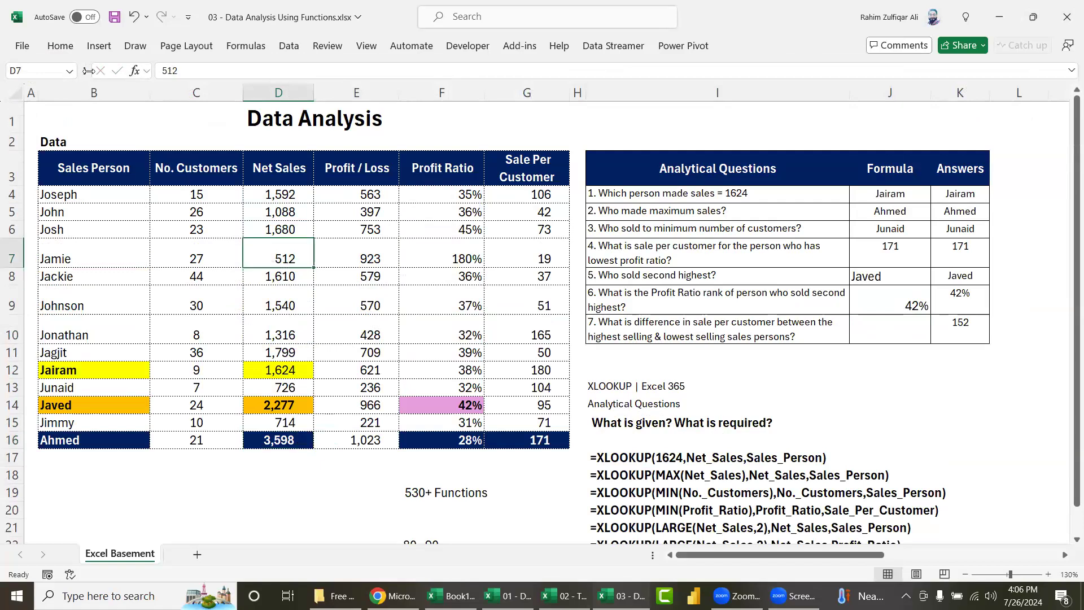
{"action": "left_click", "coordinate": [61, 46]}
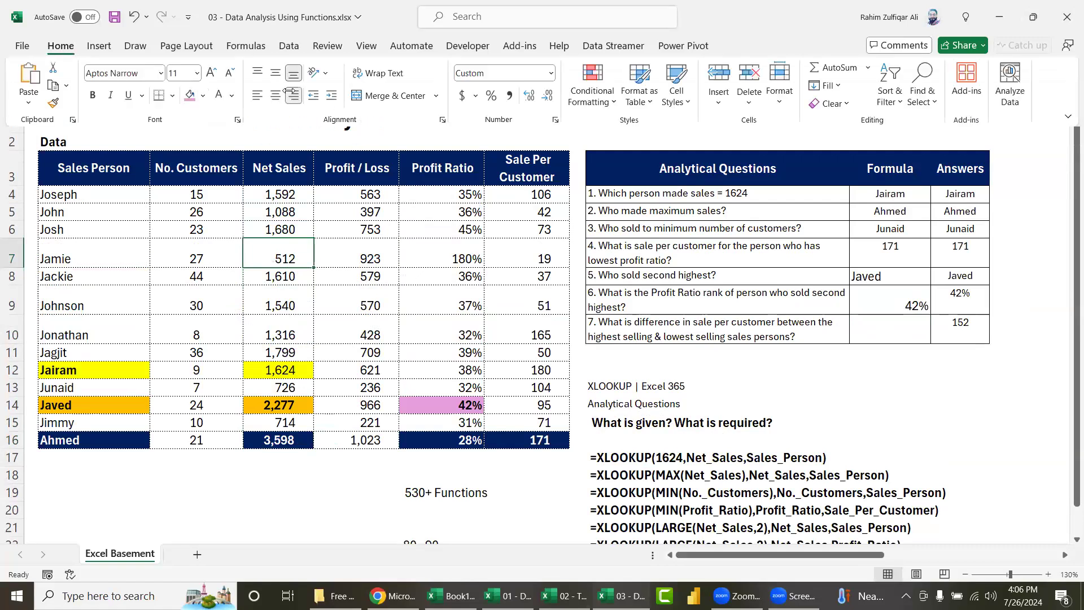
{"action": "left_click", "coordinate": [202, 94]}
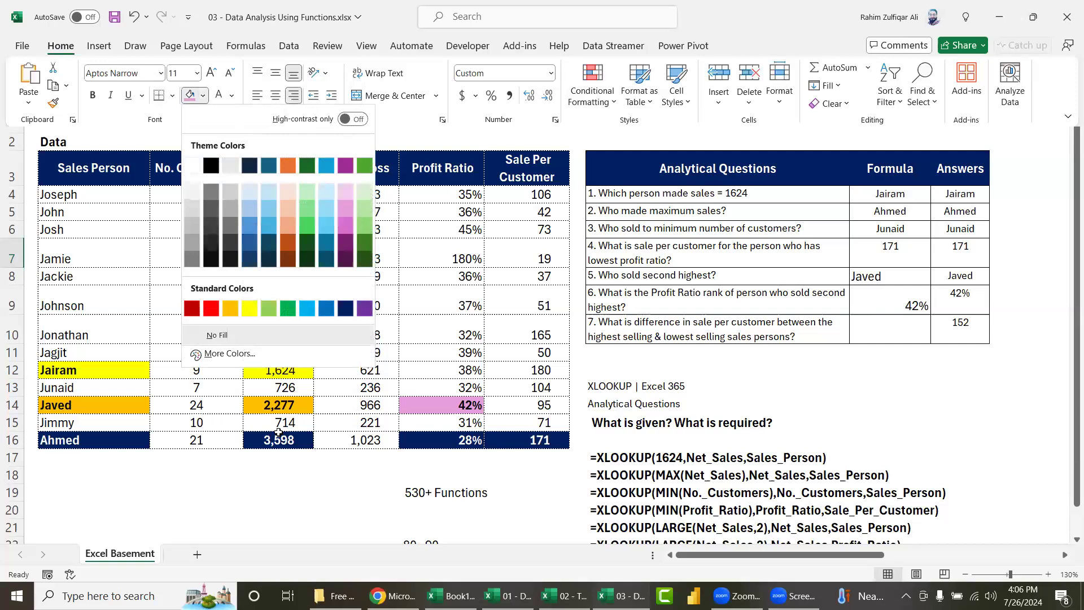
{"action": "left_click", "coordinate": [269, 308]}
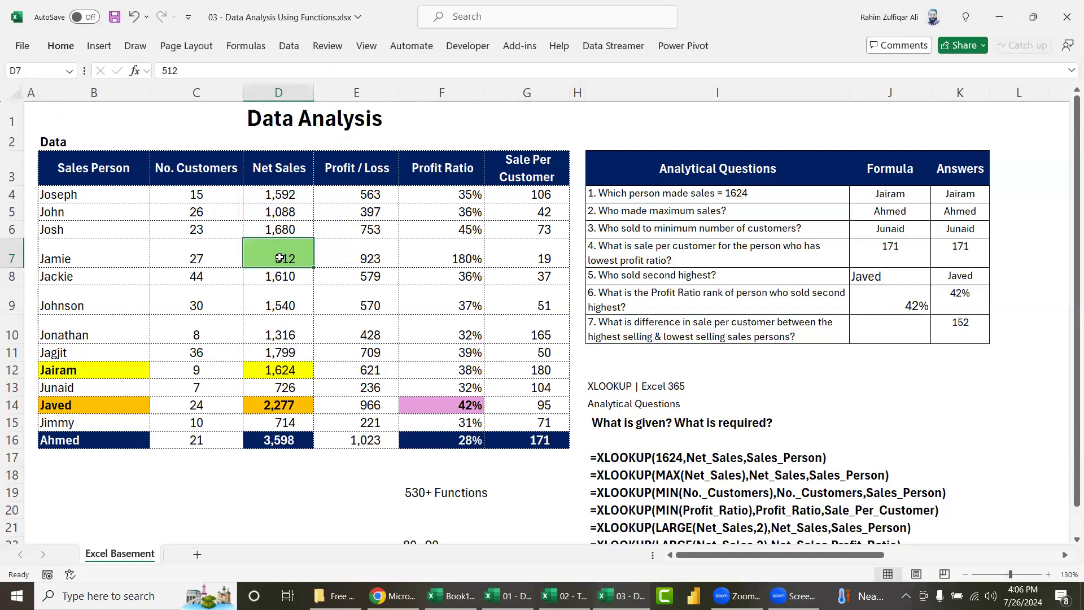
Step: Fill D16 green as well, bold D7, and fill G7 and G16 green
{"action": "key", "text": "ctrl+Down"}
{"action": "key", "text": "F4"}
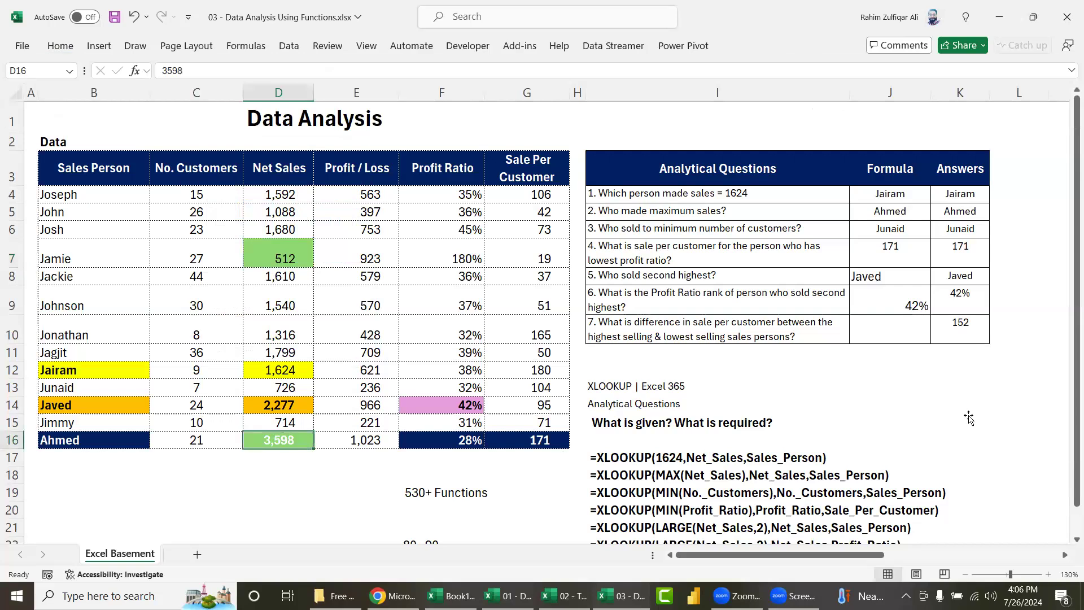
{"action": "key", "text": "ctrl+Up"}
{"action": "key", "text": "ctrl+b"}
{"action": "key", "text": "Right"}
{"action": "key", "text": "Right"}
{"action": "key", "text": "Right"}
{"action": "key", "text": "shift+F8"}
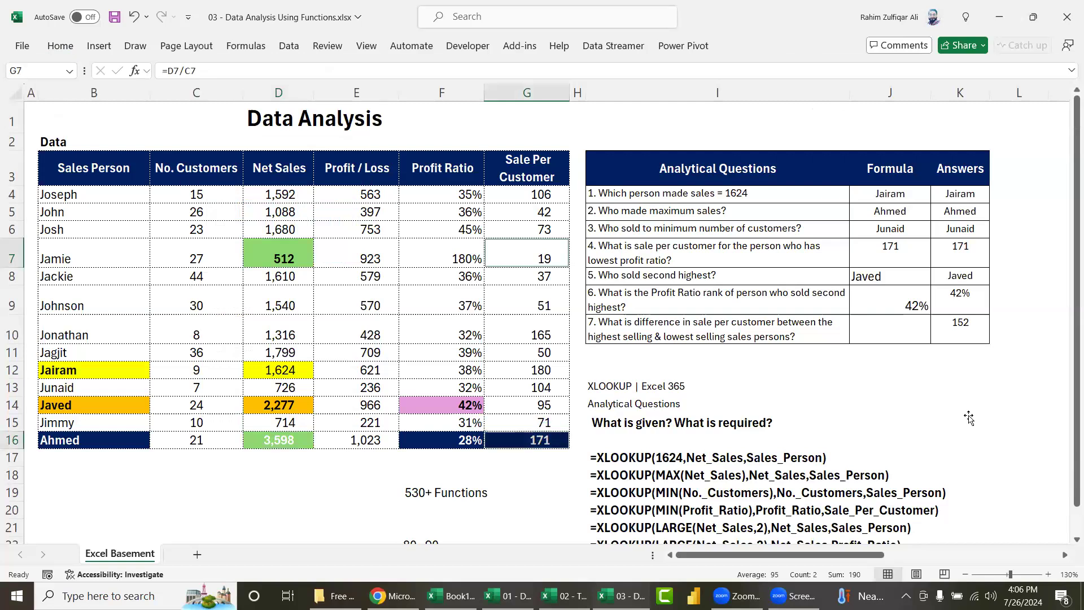
{"action": "key", "text": "alt+h"}
{"action": "key", "text": "h"}
{"action": "key", "text": "Return"}
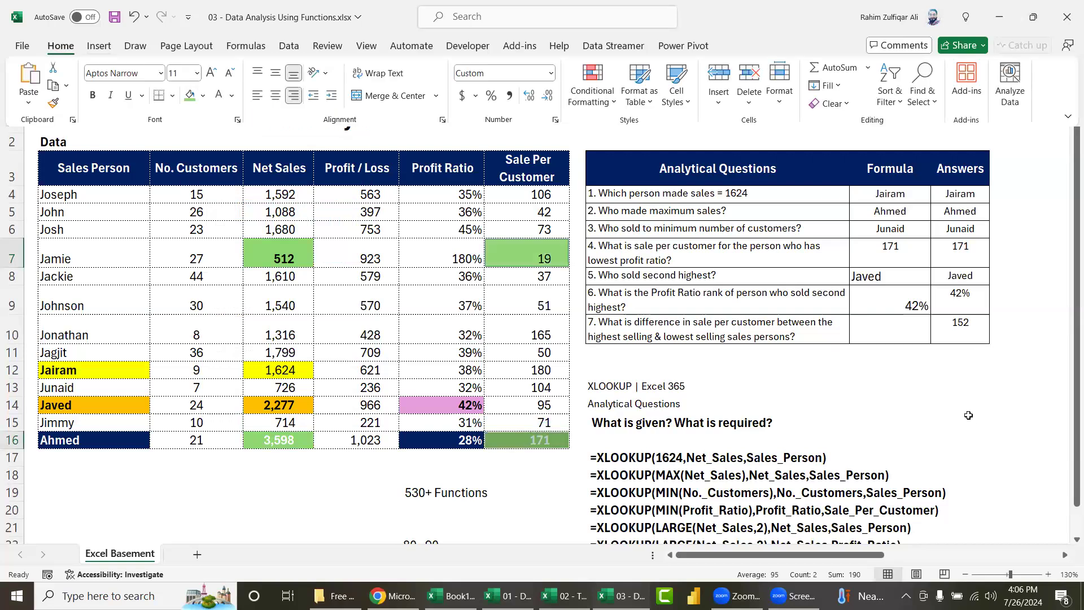
Step: Enter =G16-G7 in G17 to show the difference, 152
{"action": "key", "text": "Down"}
{"action": "key", "text": "Down"}
{"action": "key", "text": "Up"}
{"action": "type", "text": "=G16-"}
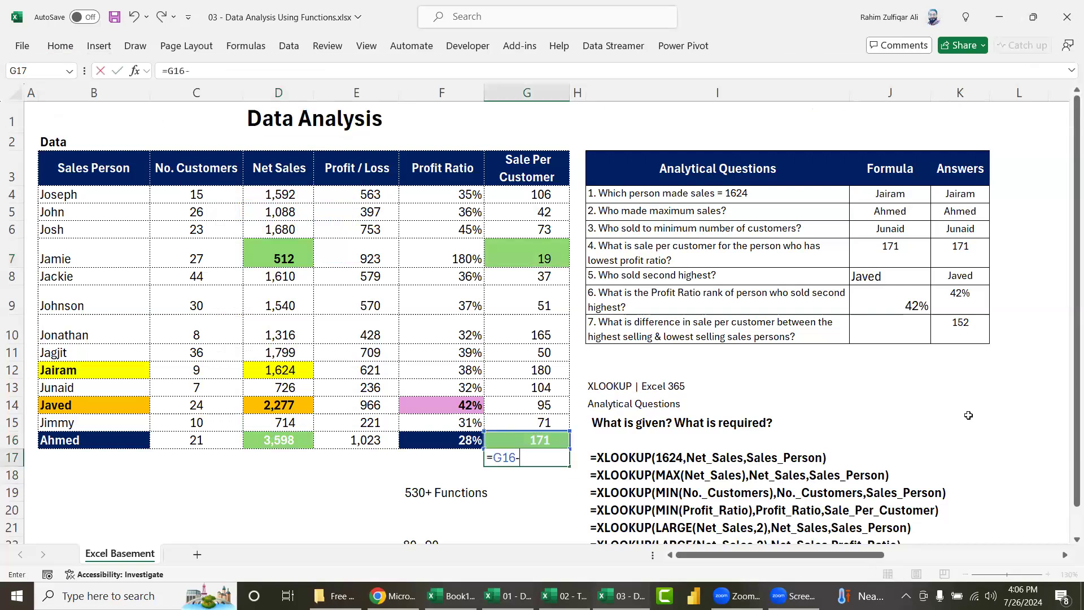
{"action": "type", "text": "G7"}
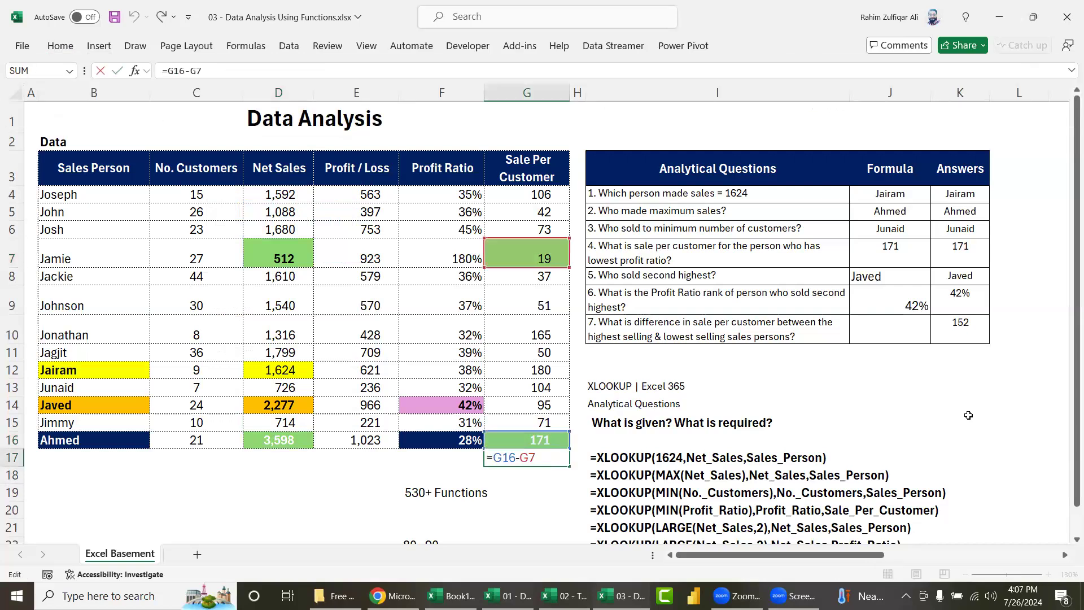
{"action": "key", "text": "Return"}
{"action": "left_click", "coordinate": [890, 330]}
Step: Enter =XLOOKUP(MAX(Net_Sales),Net_Sales,Sale_Per_Customer) in J10
{"action": "type", "text": "="}
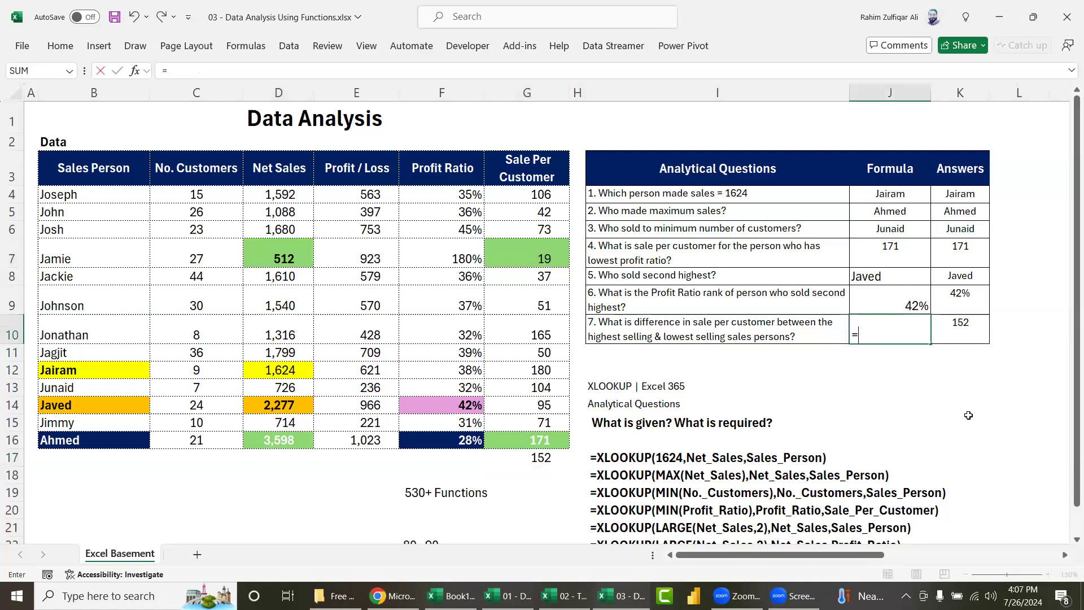
{"action": "type", "text": "xl"}
{"action": "key", "text": "Tab"}
{"action": "type", "text": "max"}
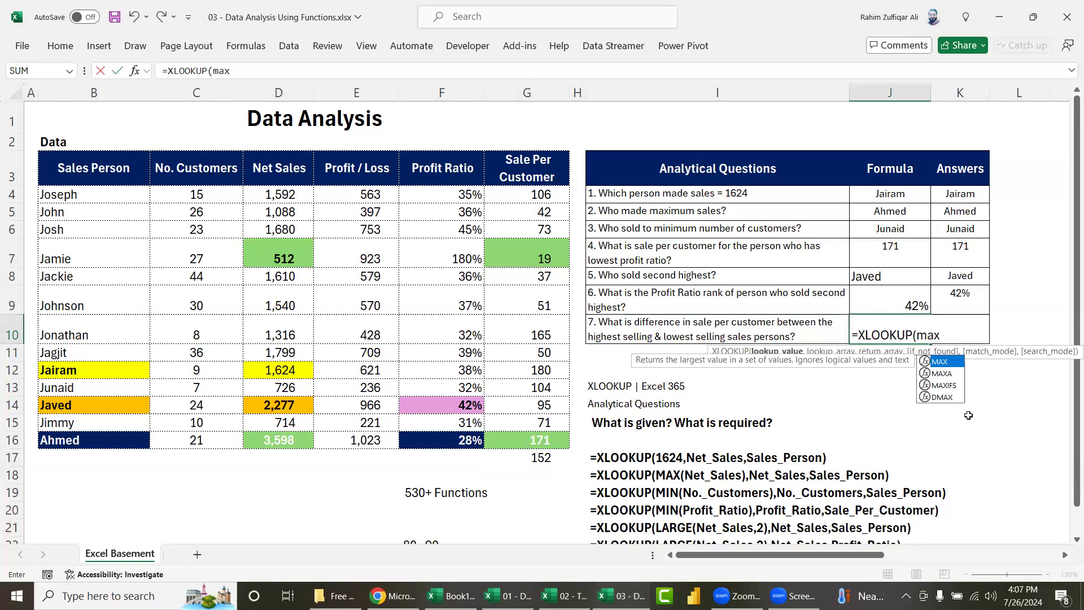
{"action": "key", "text": "Tab"}
{"action": "type", "text": "net"}
{"action": "key", "text": "Tab"}
{"action": "type", "text": "),net_Sales,sales"}
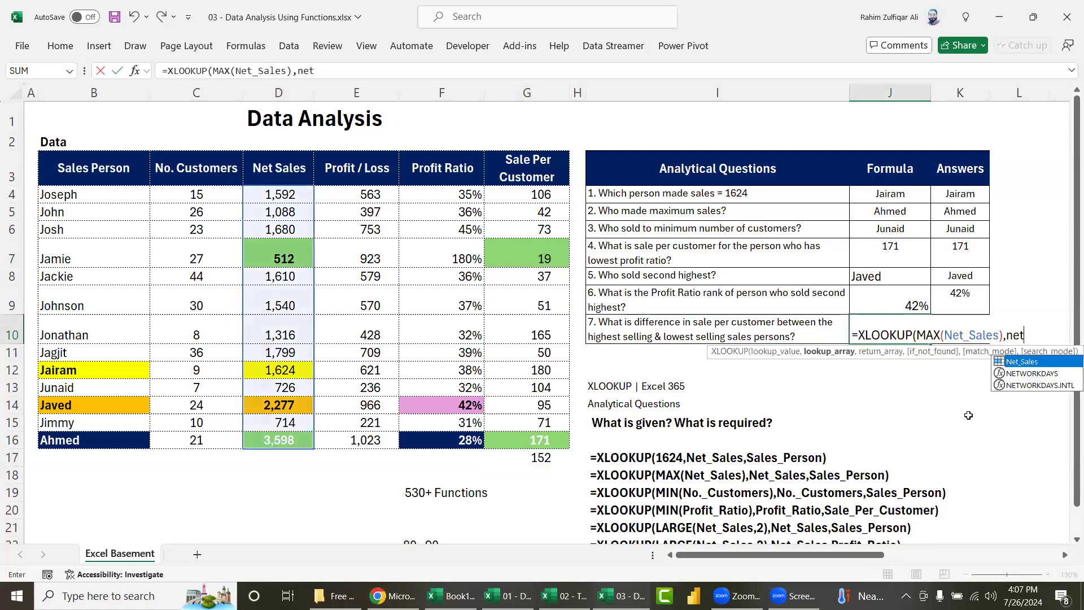
{"action": "key", "text": "Tab"}
{"action": "type", "text": ",sal"}
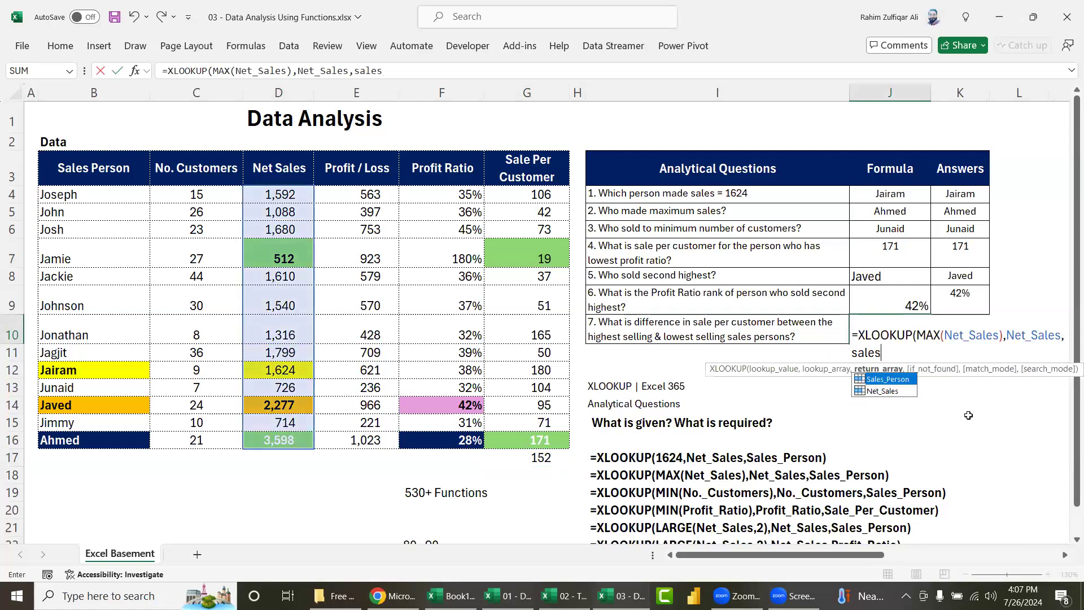
{"action": "key", "text": "Tab"}
{"action": "key", "text": "Return"}
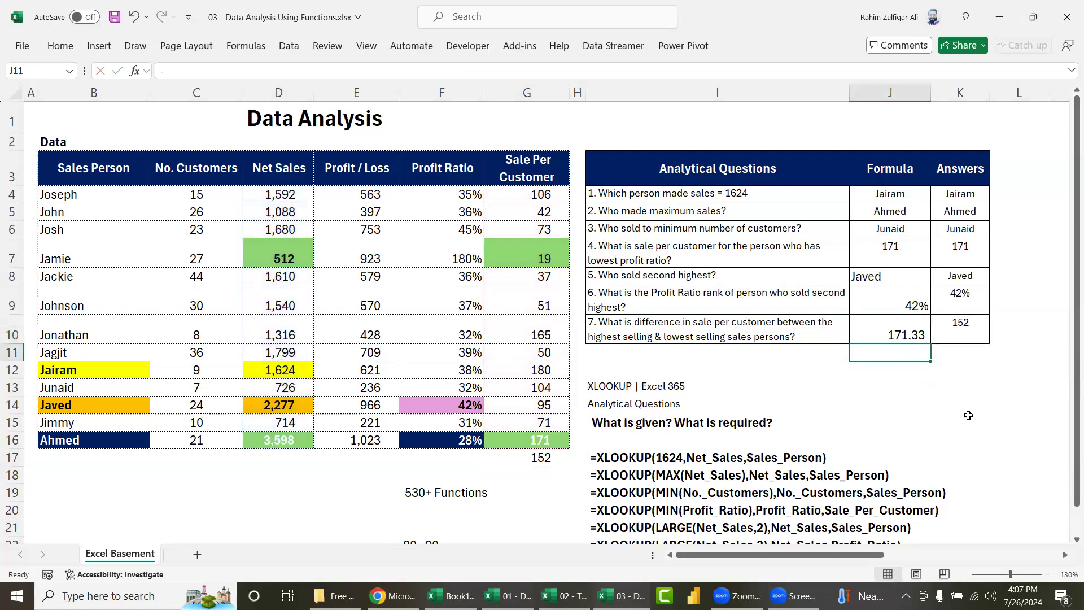
{"action": "key", "text": "Up"}
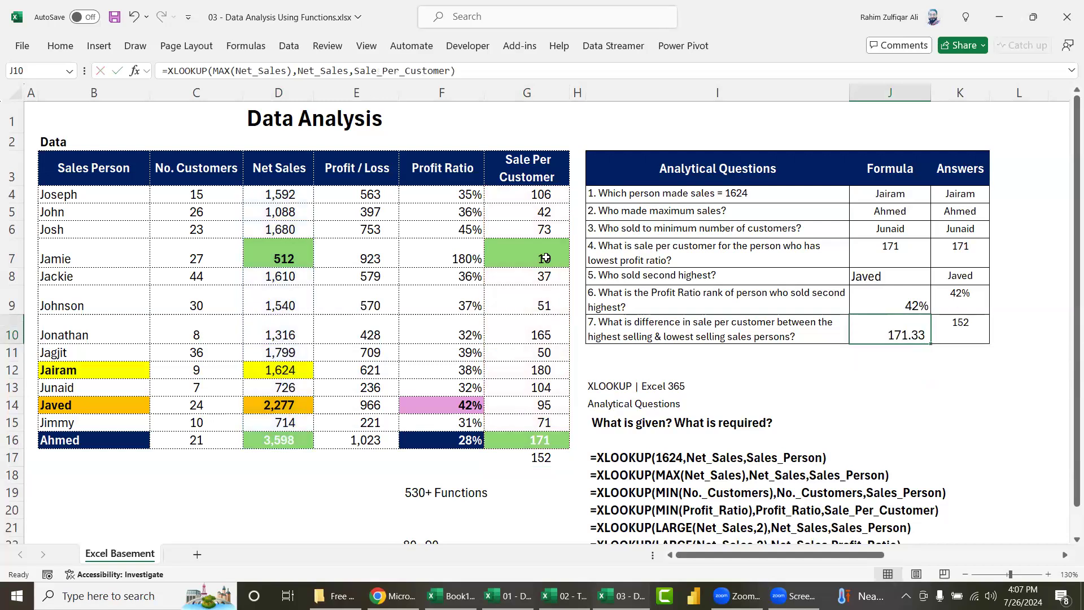
{"action": "left_click", "coordinate": [544, 258]}
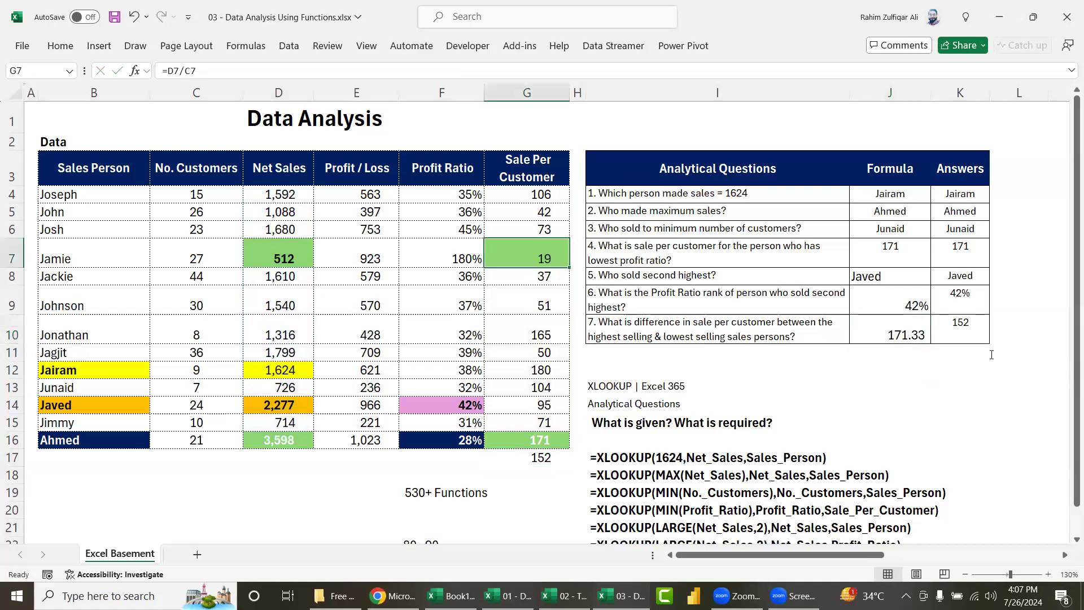
Step: Subtract a copy of the lookup using MIN(Net_Sales) in J10's formula
{"action": "double_click", "coordinate": [869, 335]}
{"action": "mouse_move", "coordinate": [871, 335]}
{"action": "left_mouse_down"}
{"action": "mouse_move", "coordinate": [990, 365]}
{"action": "mouse_move", "coordinate": [991, 350]}
{"action": "left_mouse_up"}
{"action": "key", "text": "ctrl+c"}
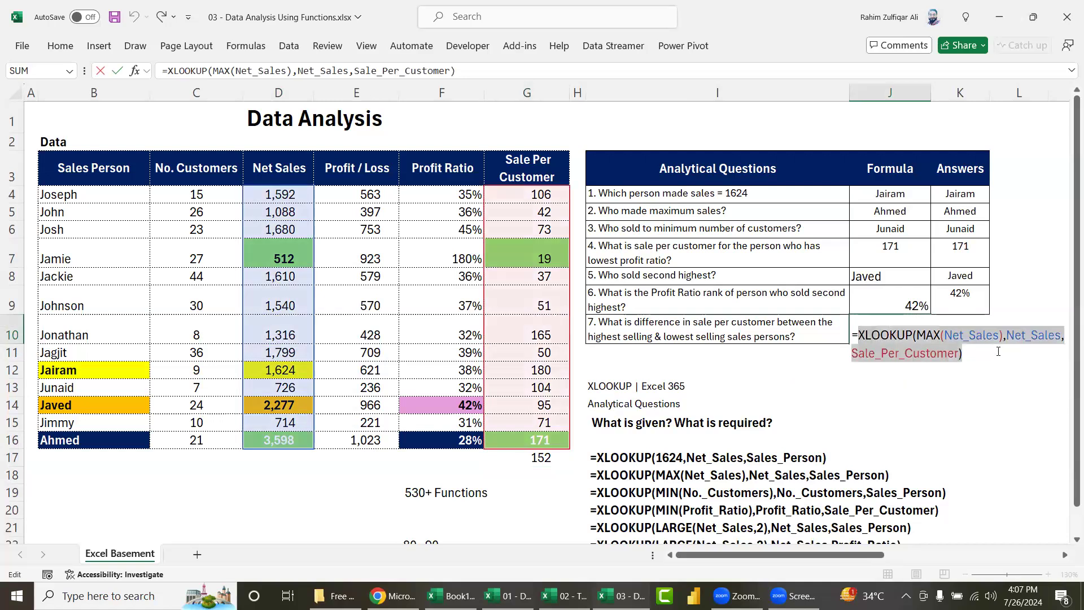
{"action": "left_click", "coordinate": [998, 352]}
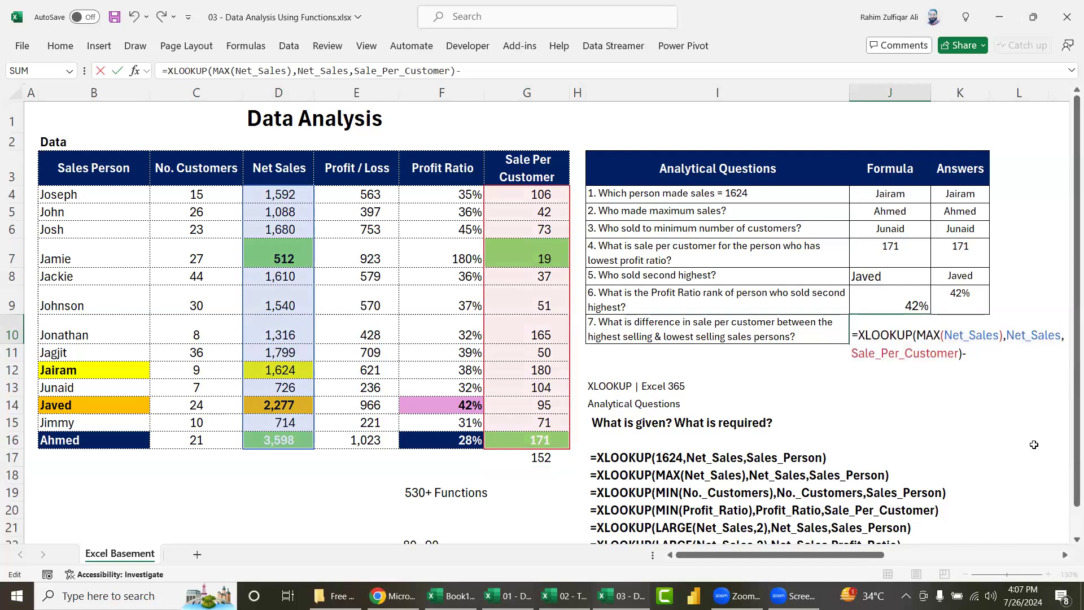
{"action": "type", "text": "-"}
{"action": "key", "text": "ctrl+v"}
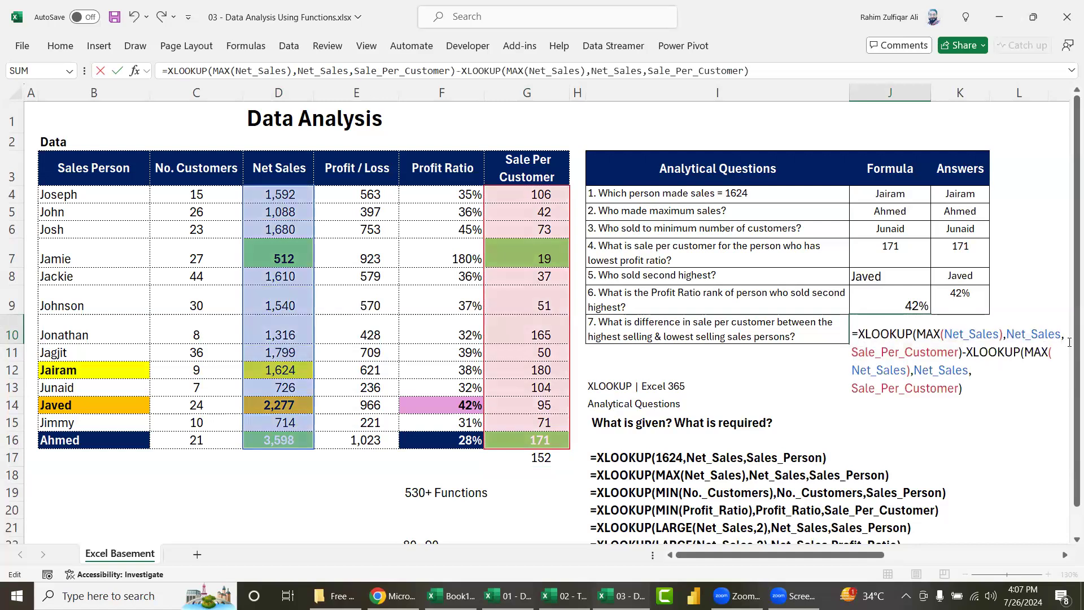
{"action": "key", "text": "BackSpace"}
{"action": "key", "text": "BackSpace"}
{"action": "key", "text": "BackSpace"}
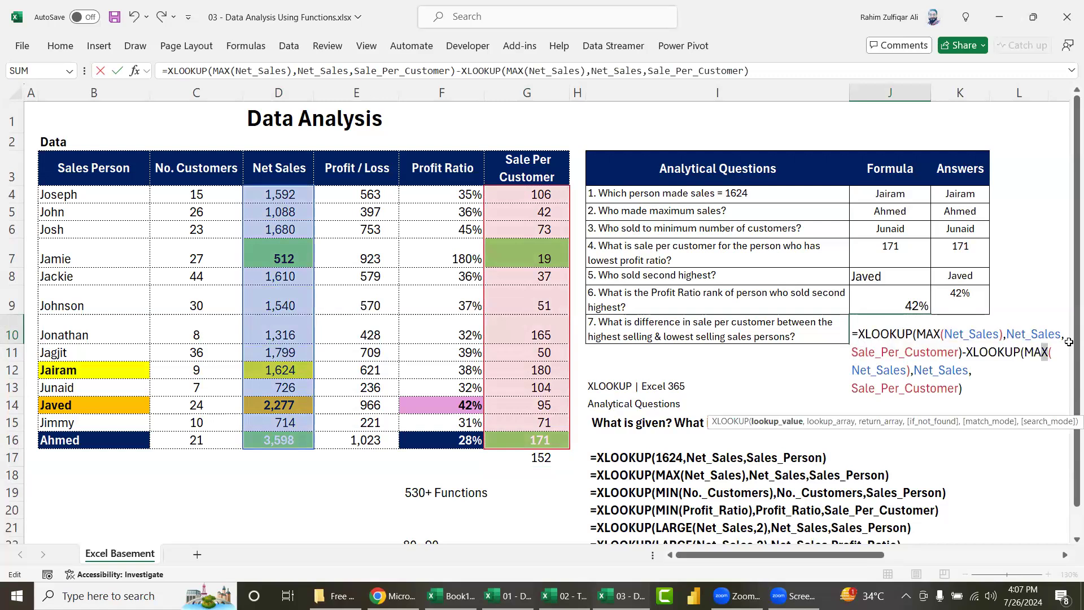
{"action": "type", "text": "Min"}
{"action": "key", "text": "Return"}
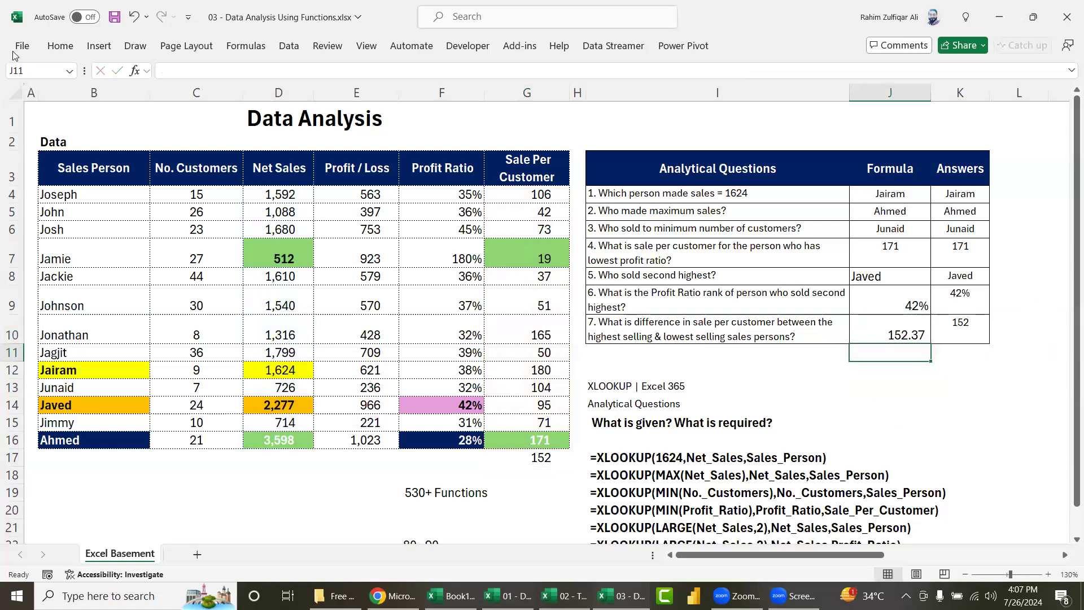
Step: Show J10's result as the whole number 152 and paste its formula text into I23
{"action": "key", "text": "Up"}
{"action": "left_click", "coordinate": [61, 45]}
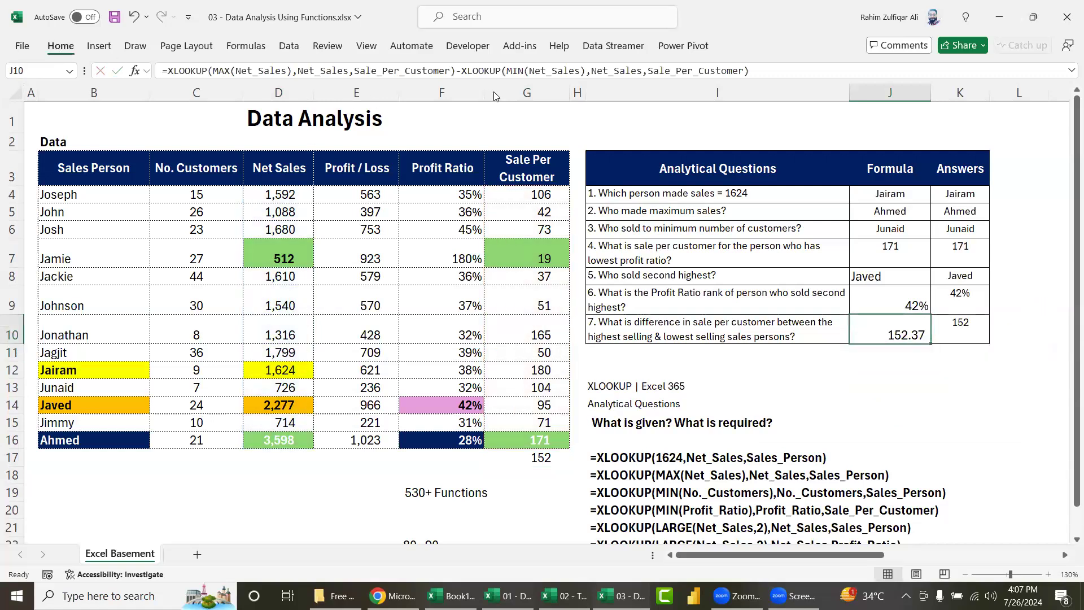
{"action": "key", "text": "alt+h"}
{"action": "key", "text": "9"}
{"action": "key", "text": "9"}
{"action": "key", "text": "F2"}
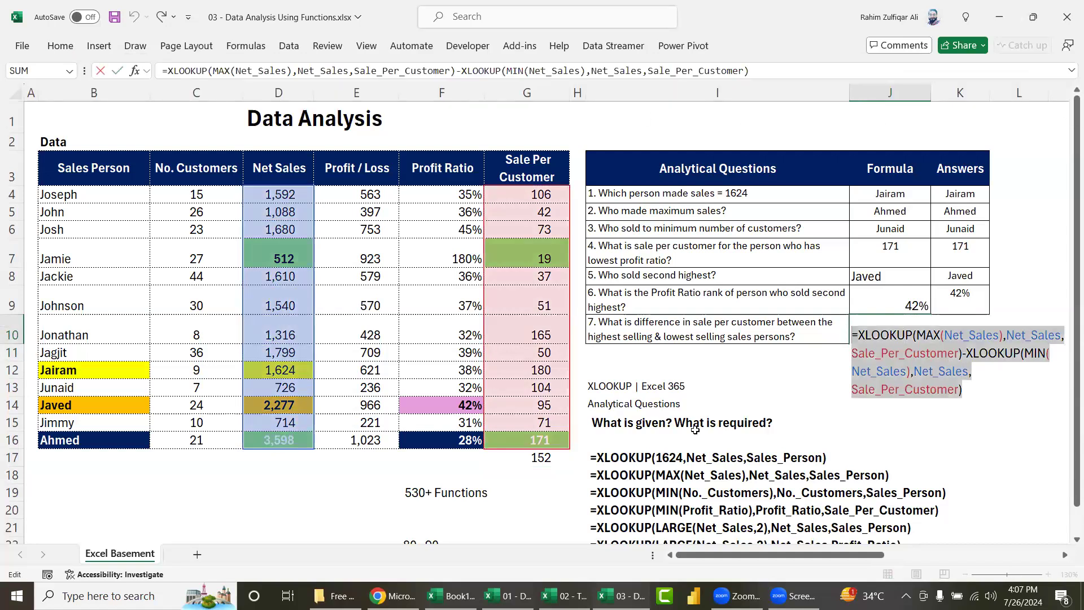
{"action": "key", "text": "Escape"}
{"action": "scroll", "coordinate": [617, 398], "scroll_direction": "down", "scroll_amount": 2}
{"action": "double_click", "coordinate": [616, 402]}
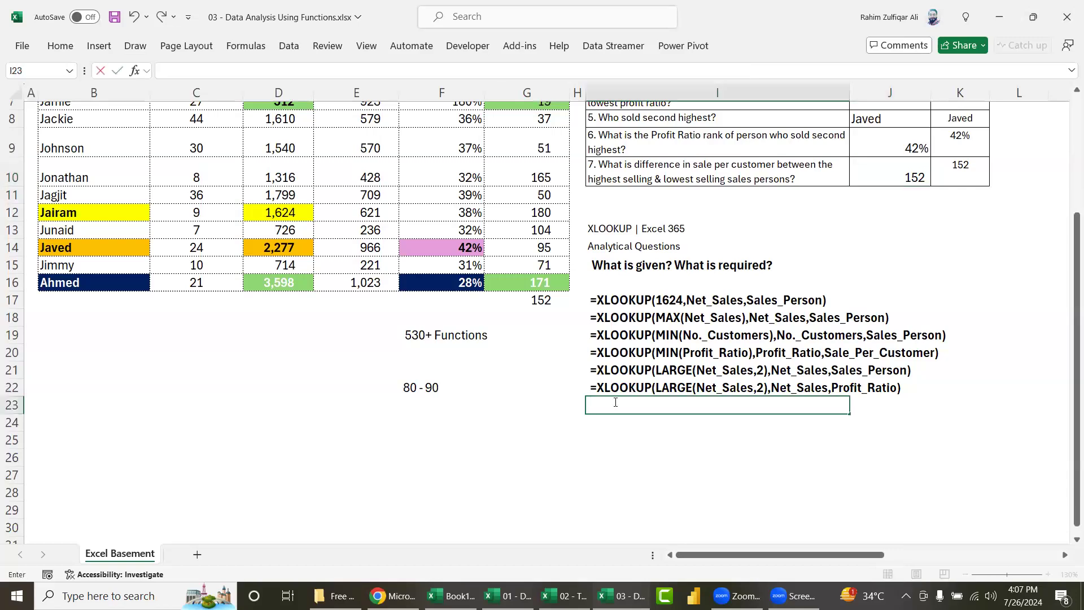
{"action": "type", "text": "=XLOOKUP(MAX(Net_Sales),Net_Sales,Sale_Per_Customer)-XLOOKUP(MIN(Net_Sales),Net_Sales,Sale_Per_Customer)"}
{"action": "key", "text": "Return"}
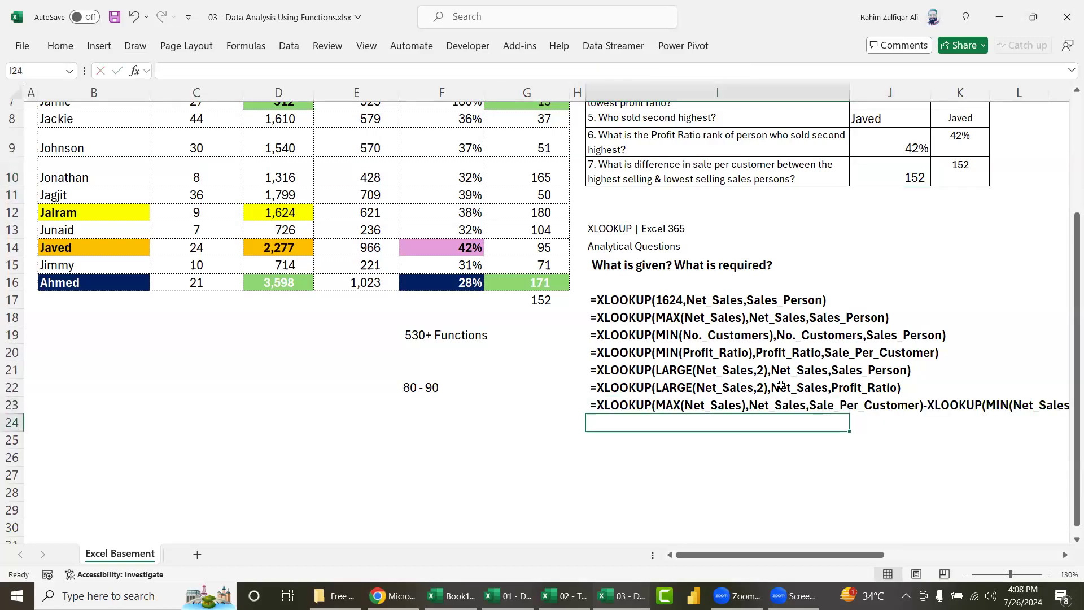
Step: Review the question 6 and 7 answer formulas and save the workbook
{"action": "scroll", "coordinate": [781, 386], "scroll_direction": "up", "scroll_amount": 2}
{"action": "scroll", "coordinate": [777, 295], "scroll_direction": "down", "scroll_amount": 1, "text": "ctrl"}
{"action": "left_click", "coordinate": [775, 271]}
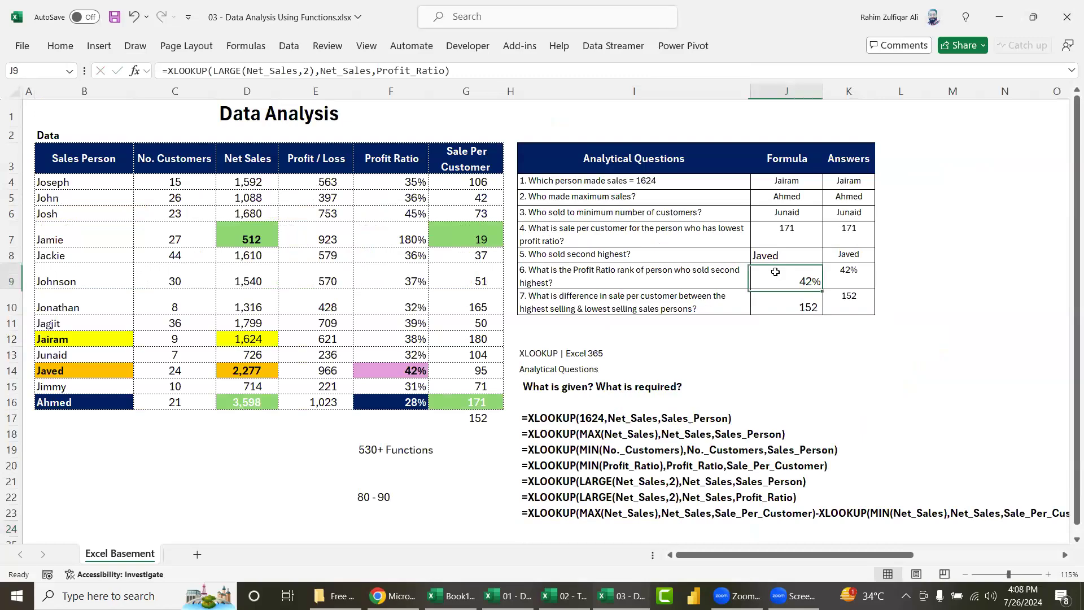
{"action": "left_click", "coordinate": [778, 300]}
{"action": "key", "text": "ctrl+s"}
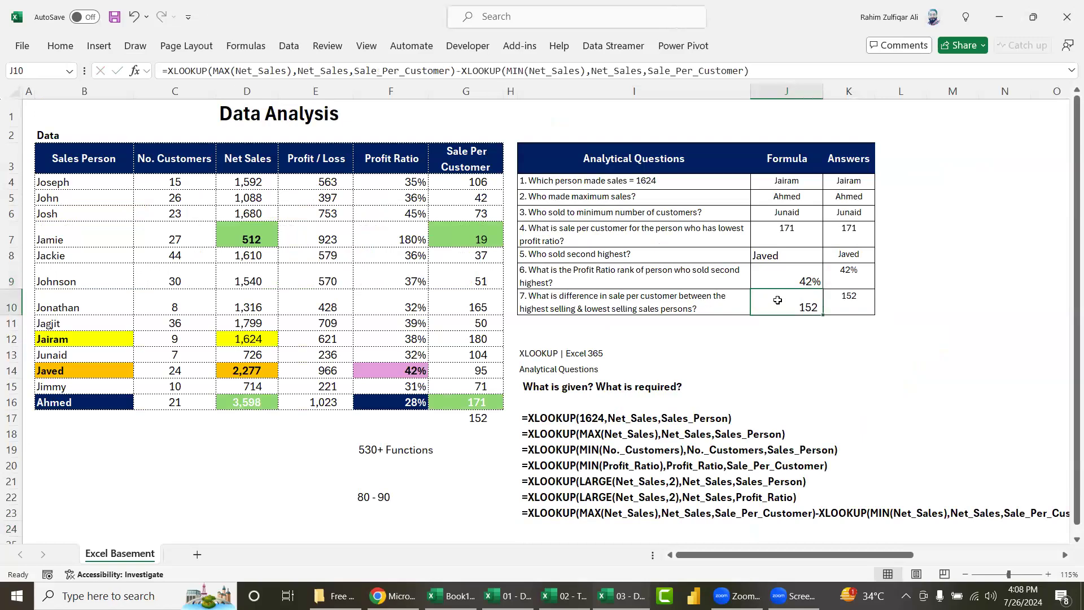
Step: Click back through questions 1, 2, 3, 6 and 7 to review their answers
{"action": "left_click", "coordinate": [789, 208]}
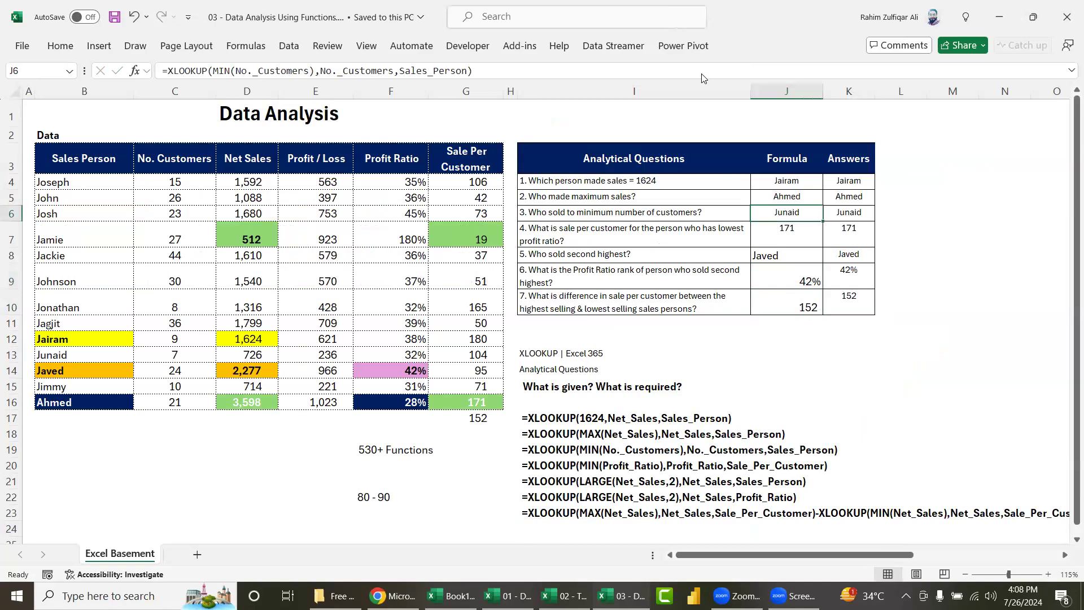
{"action": "left_click", "coordinate": [633, 302]}
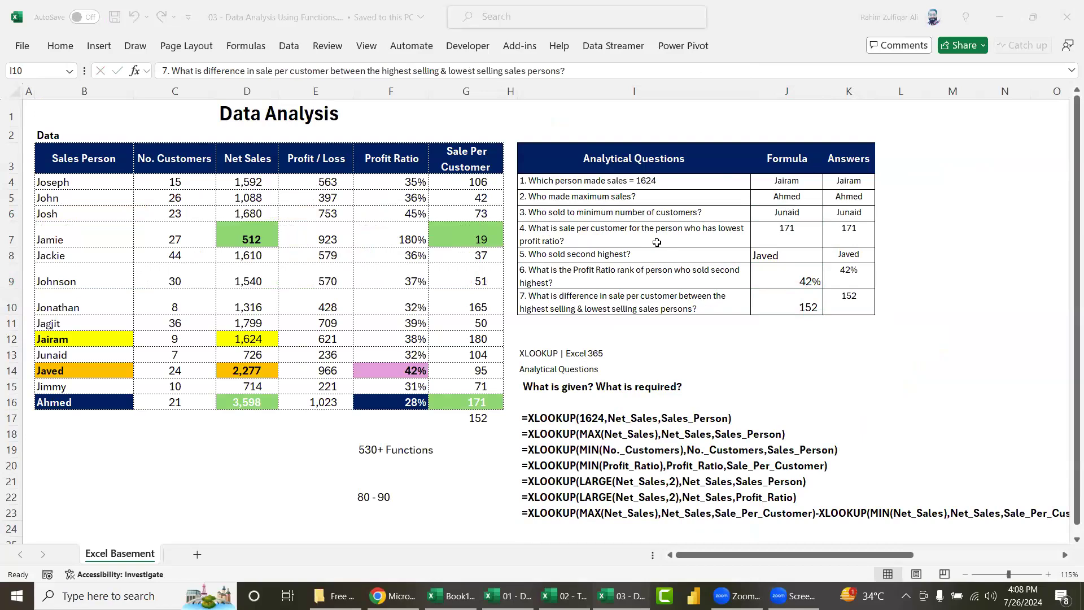
{"action": "left_click", "coordinate": [633, 275]}
{"action": "left_click", "coordinate": [634, 196]}
{"action": "left_click", "coordinate": [656, 182]}
{"action": "left_click", "coordinate": [787, 196]}
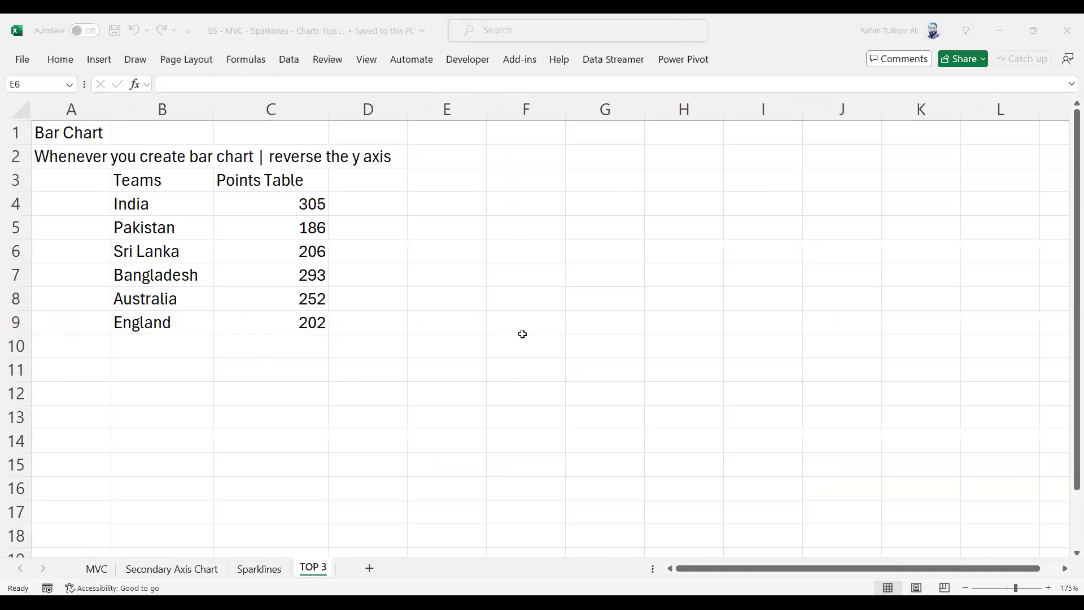
Step: Switch to the Sparklines sheet with Ctrl+Page Up
{"action": "key", "text": "ctrl+Page_Up"}
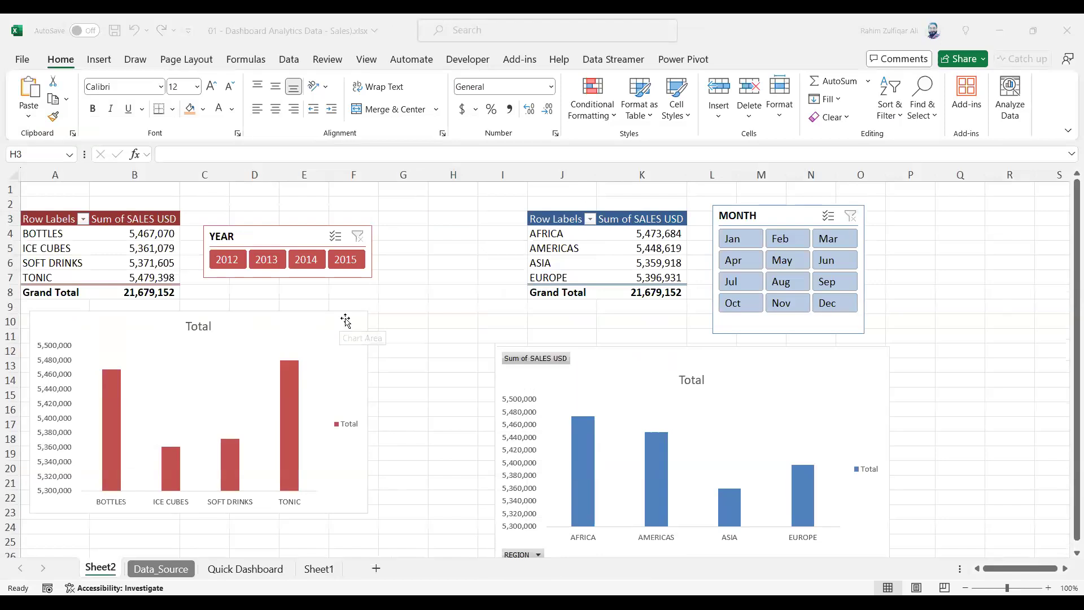
Step: Nudge the BOTTLES/TONIC product sales chart slightly lower and right beneath its pivot table
{"action": "left_click_drag", "start_coordinate": [345, 321], "coordinate": [348, 339]}
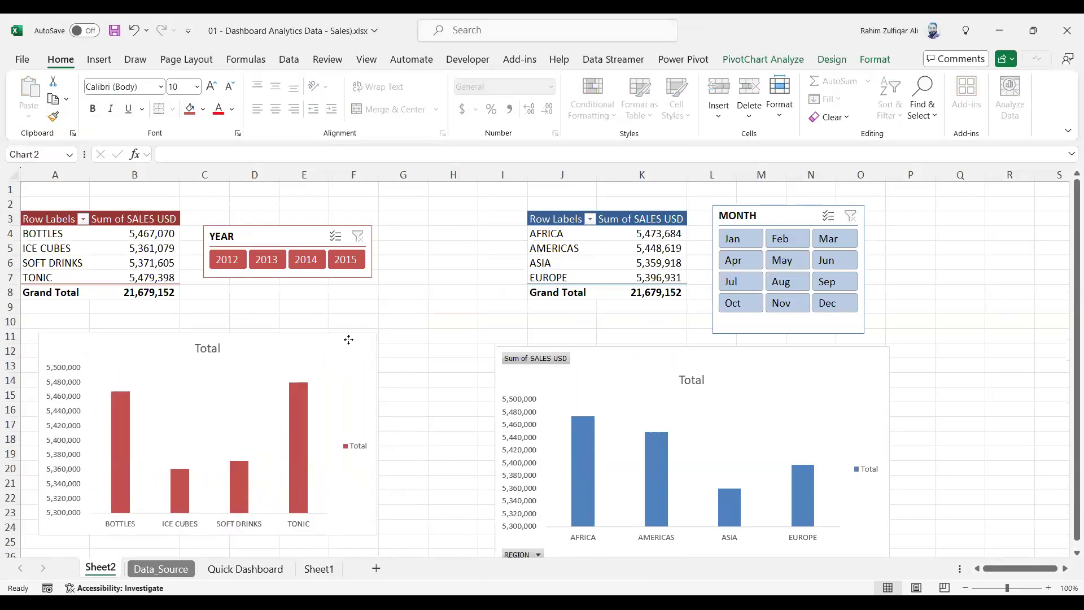
{"action": "left_click_drag", "start_coordinate": [348, 339], "coordinate": [353, 323]}
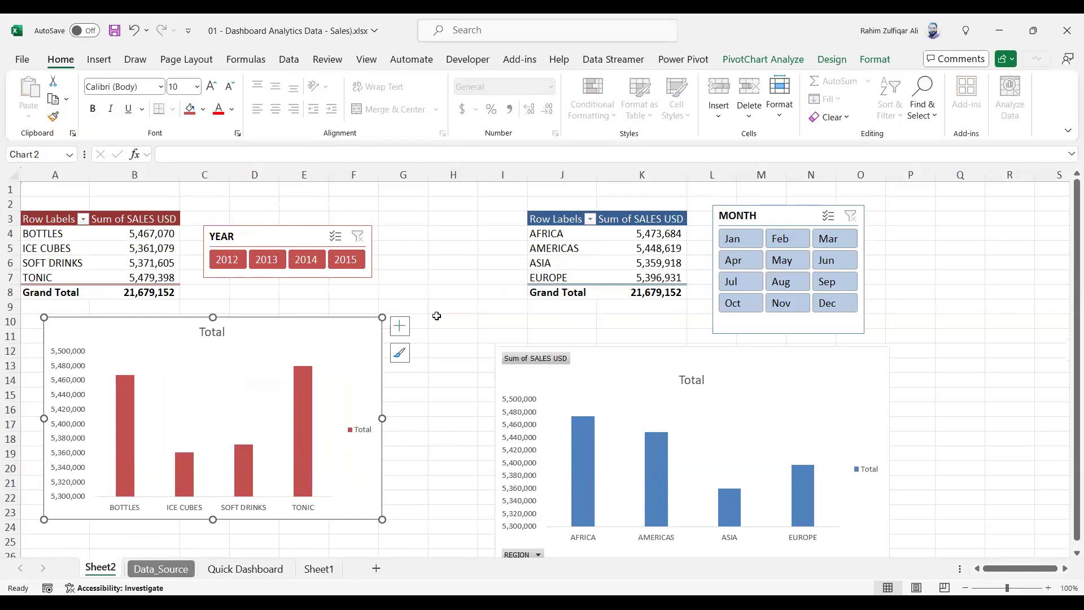
{"action": "left_click", "coordinate": [460, 300]}
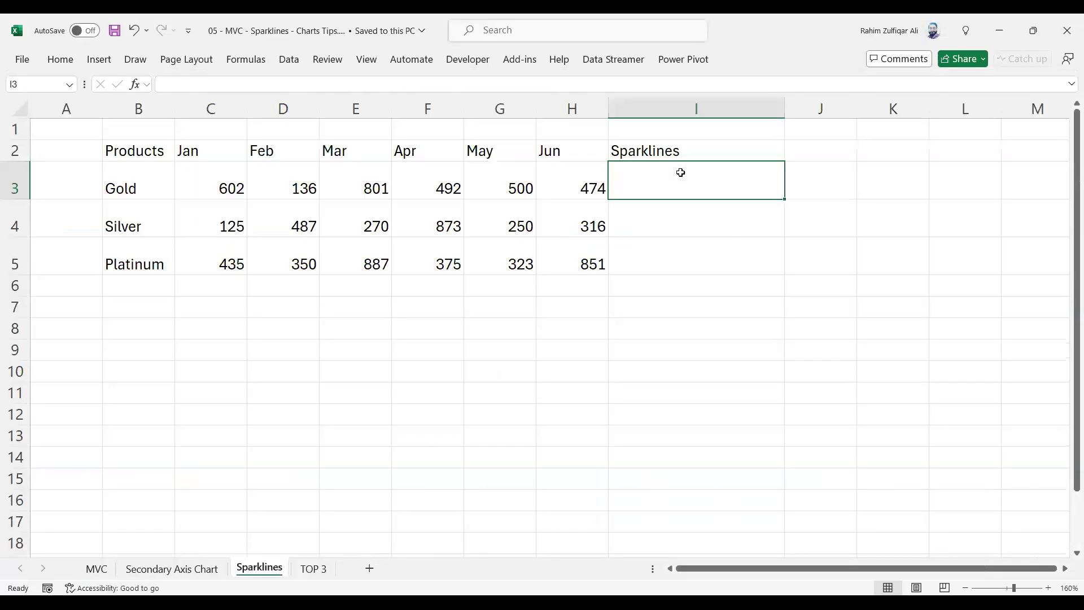
Step: Look over the product names and monthly figures, then select the Sparklines cells for all three products
{"action": "left_click", "coordinate": [668, 149]}
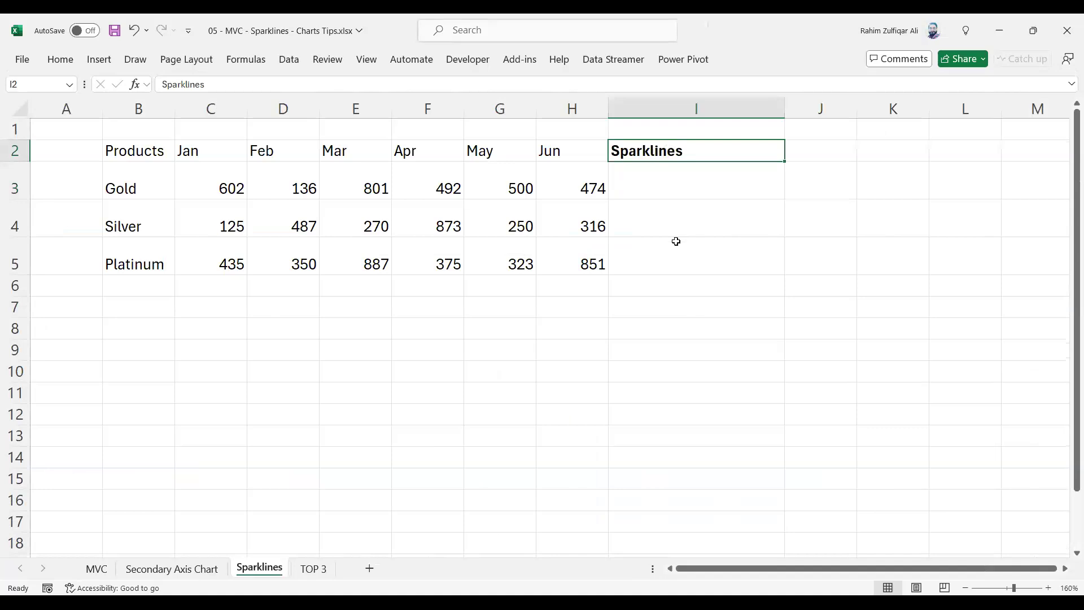
{"action": "left_click", "coordinate": [691, 194]}
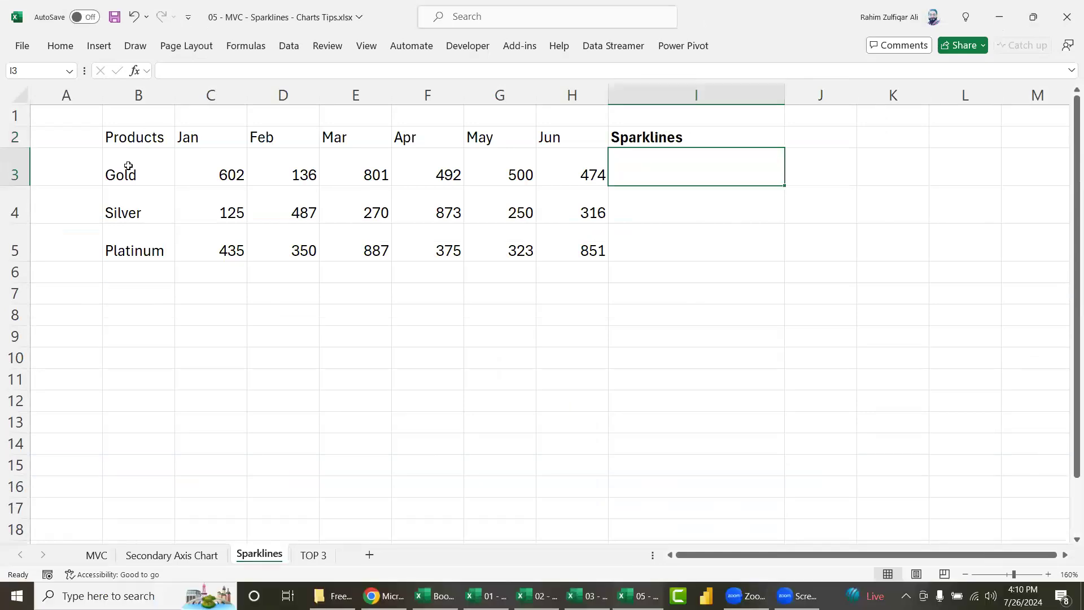
{"action": "left_click_drag", "start_coordinate": [128, 170], "coordinate": [136, 249]}
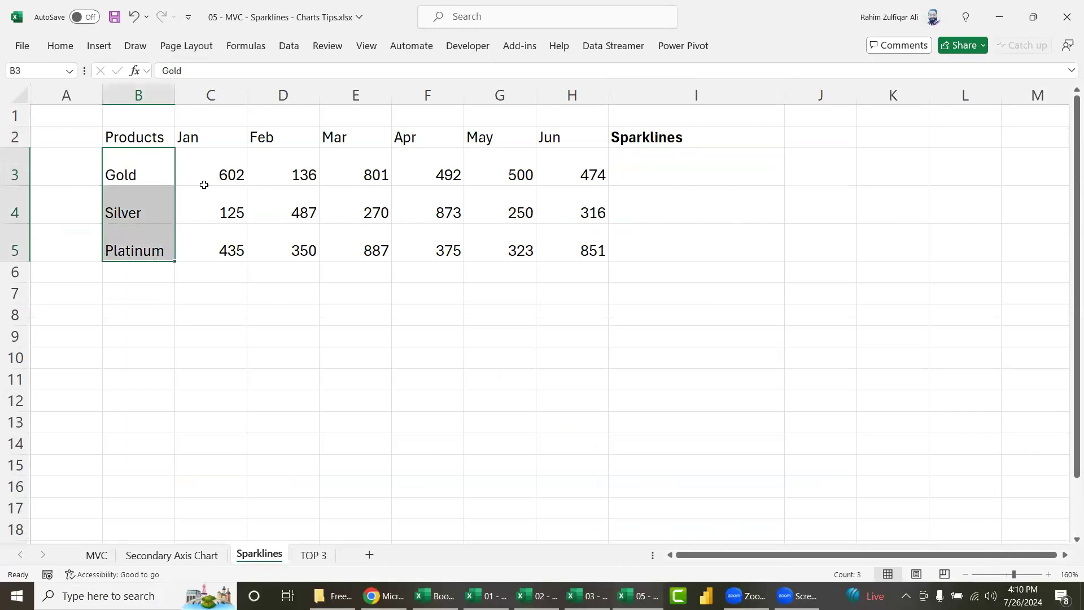
{"action": "left_click", "coordinate": [215, 144]}
{"action": "mouse_move", "coordinate": [287, 145]}
{"action": "left_mouse_down"}
{"action": "mouse_move", "coordinate": [572, 141]}
{"action": "mouse_move", "coordinate": [209, 214]}
{"action": "left_mouse_up"}
{"action": "left_click", "coordinate": [651, 177]}
{"action": "left_click_drag", "start_coordinate": [695, 156], "coordinate": [695, 272]}
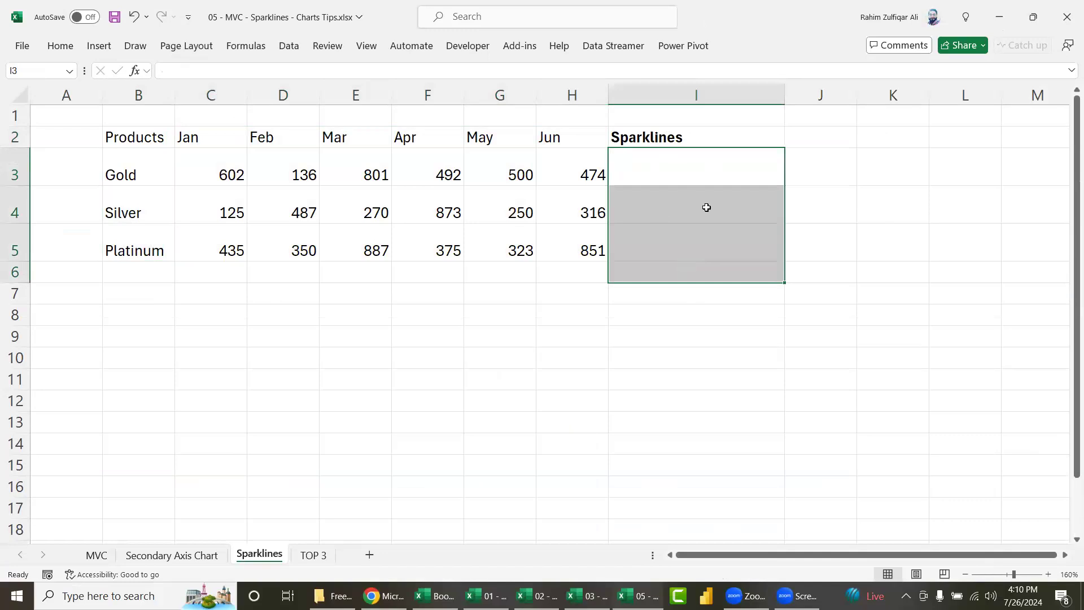
Step: Pin the ribbon open and choose Line sparklines from the Insert tab
{"action": "double_click", "coordinate": [61, 46]}
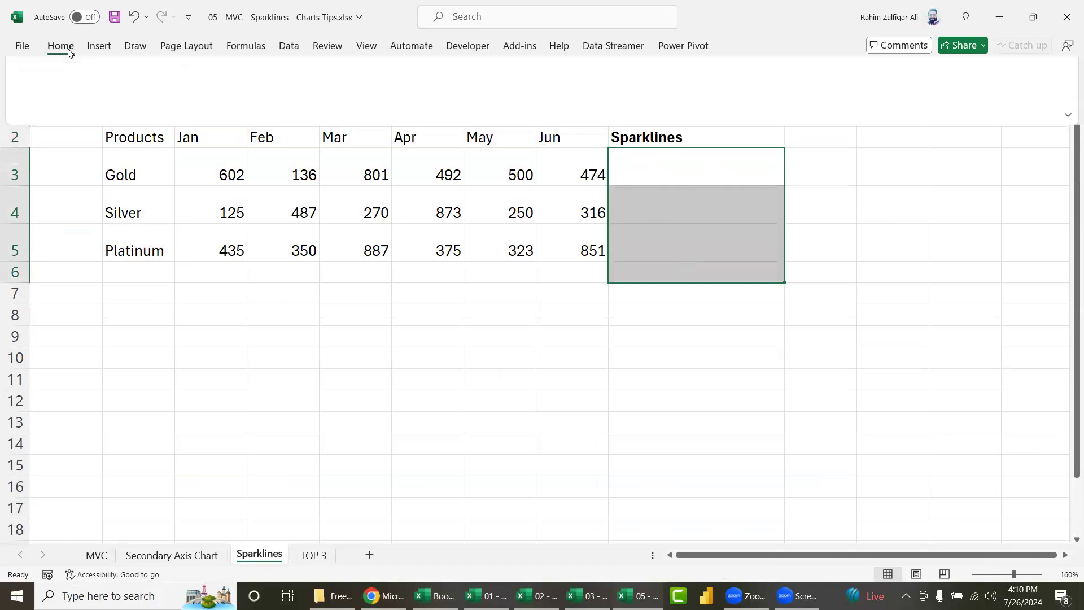
{"action": "left_click", "coordinate": [99, 45]}
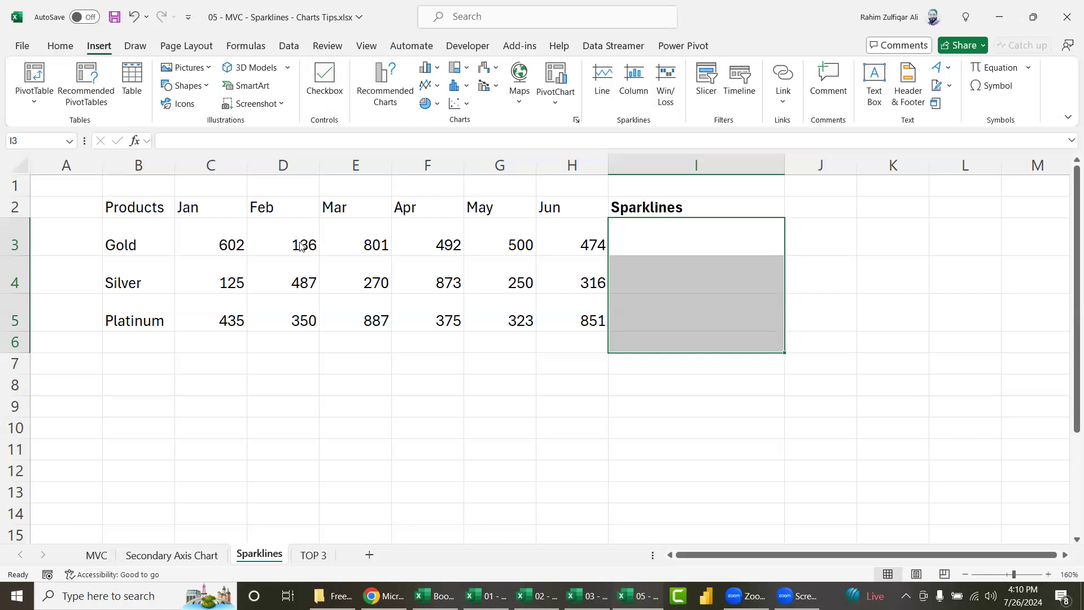
{"action": "left_click", "coordinate": [602, 81]}
Step: Pick the monthly figures as sparkline data and dismiss the resulting invalid-reference error
{"action": "left_click_drag", "start_coordinate": [569, 209], "coordinate": [540, 147]}
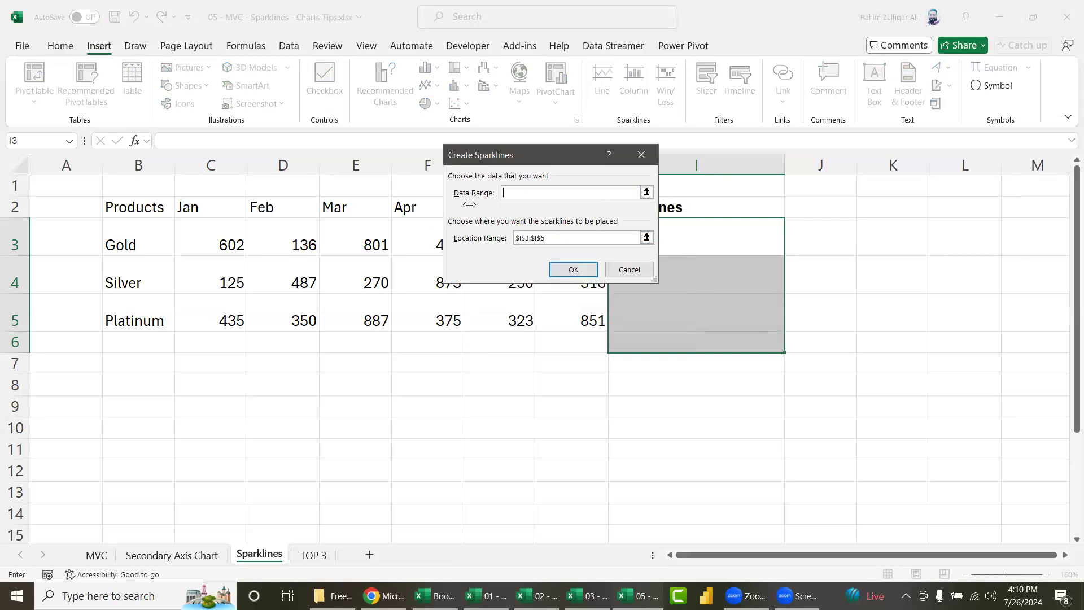
{"action": "mouse_move", "coordinate": [207, 239]}
{"action": "left_mouse_down"}
{"action": "mouse_move", "coordinate": [527, 329]}
{"action": "mouse_move", "coordinate": [593, 320]}
{"action": "left_mouse_up"}
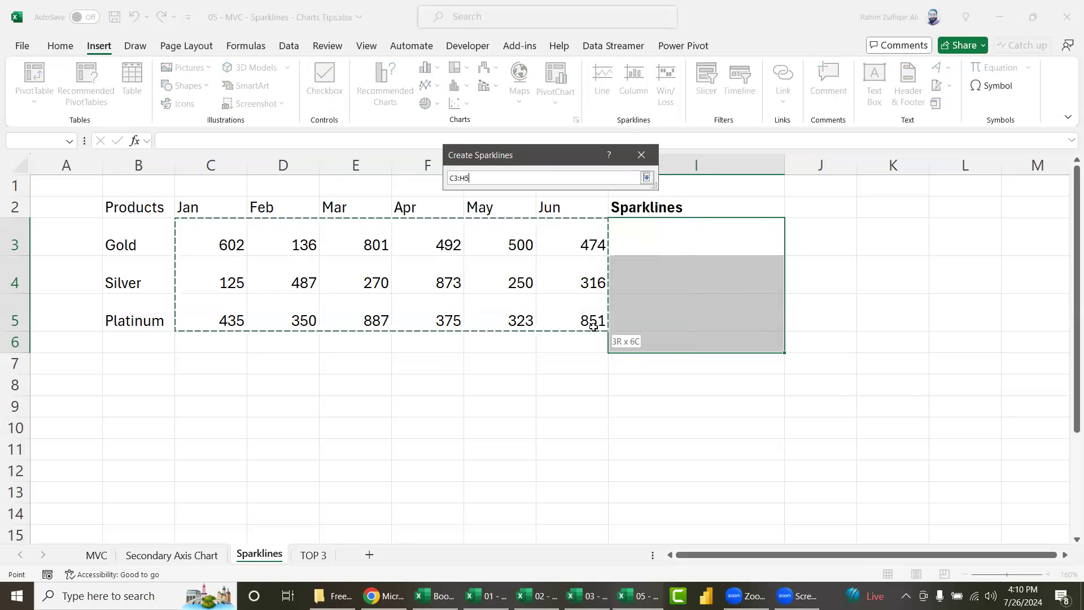
{"action": "left_click", "coordinate": [645, 178]}
{"action": "left_click", "coordinate": [571, 269]}
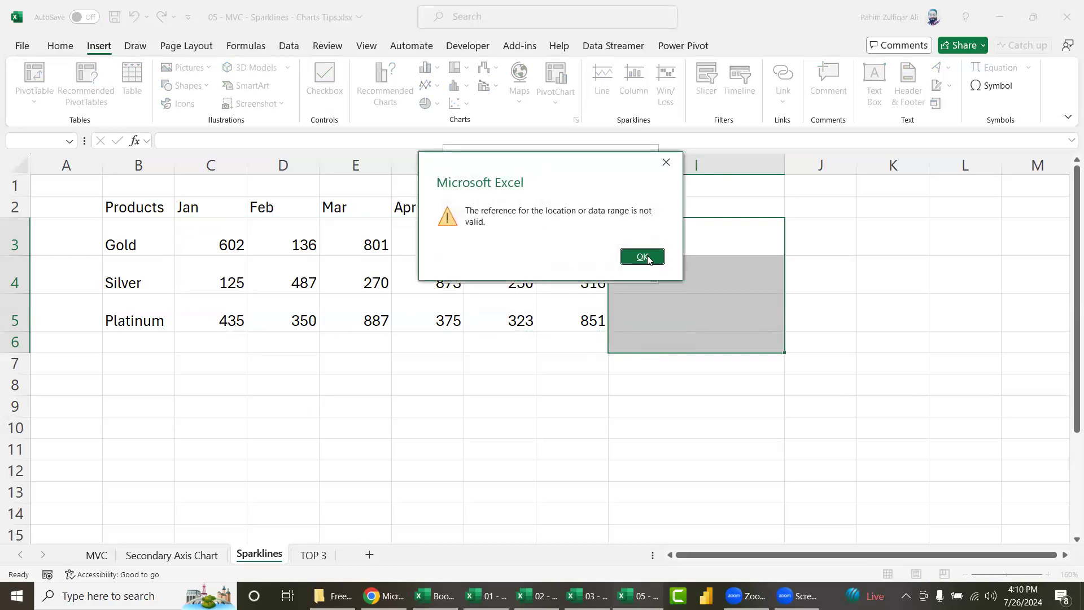
{"action": "left_click", "coordinate": [644, 257]}
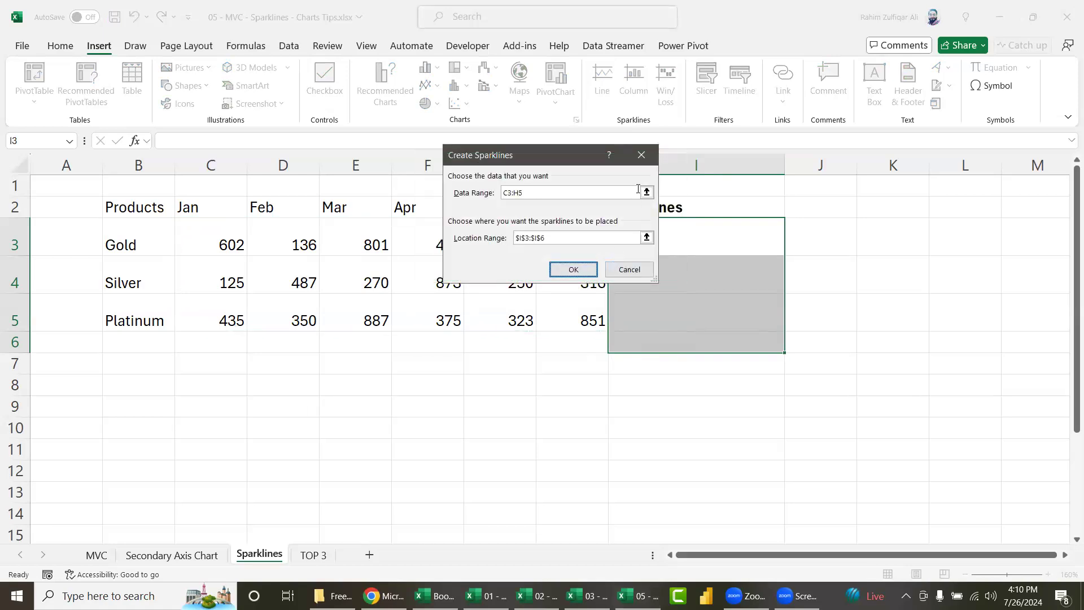
Step: Set data range C3:H5 and location $I$3:$I$5, then create the line sparklines
{"action": "left_click", "coordinate": [646, 192]}
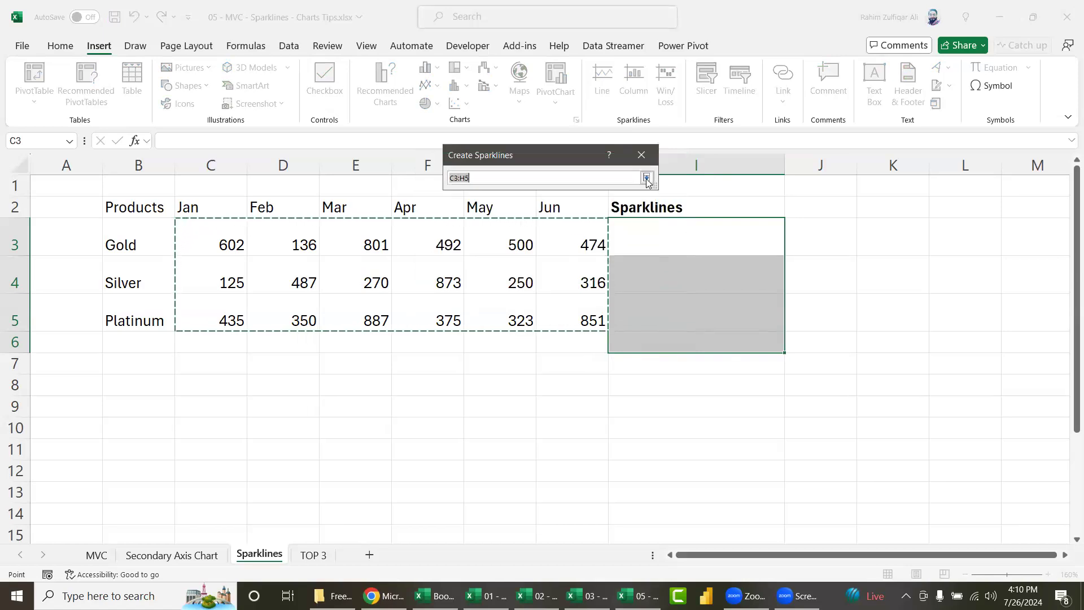
{"action": "left_click_drag", "start_coordinate": [226, 243], "coordinate": [587, 319]}
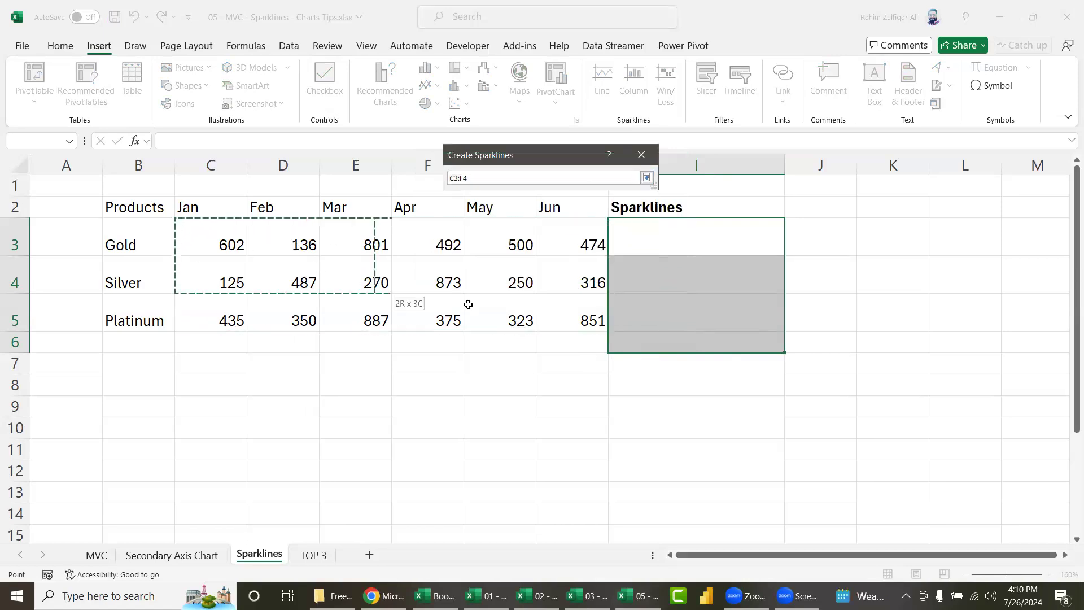
{"action": "left_click", "coordinate": [647, 178]}
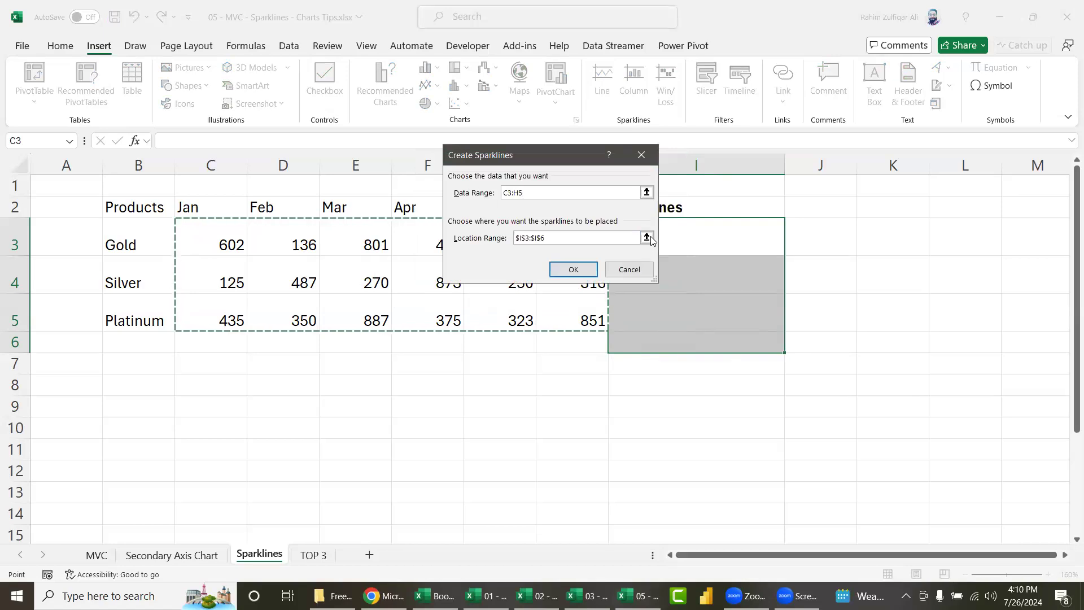
{"action": "left_click", "coordinate": [647, 237]}
{"action": "left_click_drag", "start_coordinate": [685, 237], "coordinate": [678, 311]}
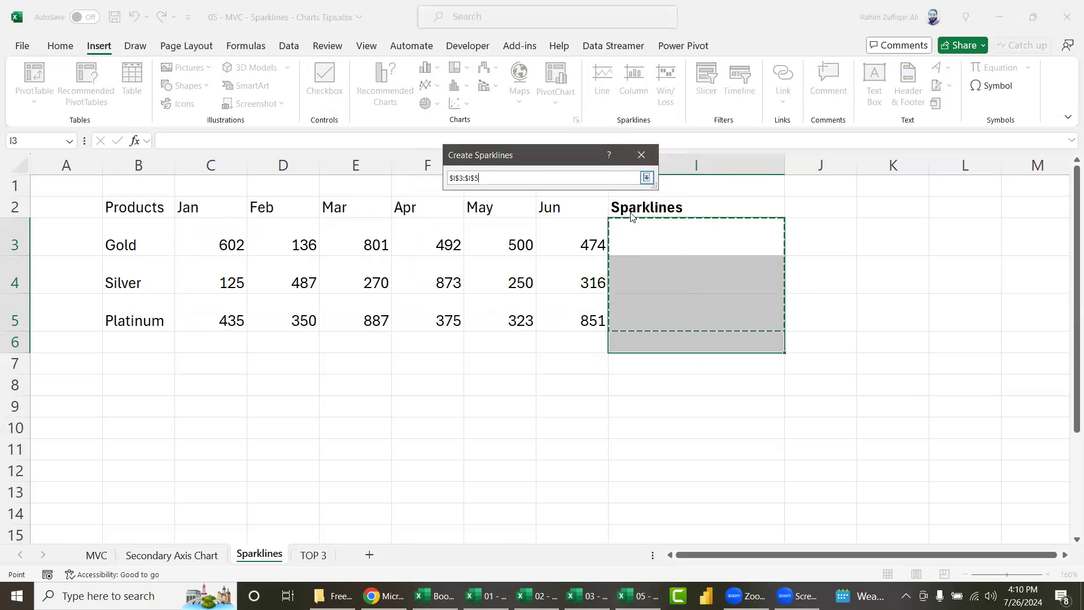
{"action": "key", "text": "Return"}
{"action": "left_click", "coordinate": [573, 274]}
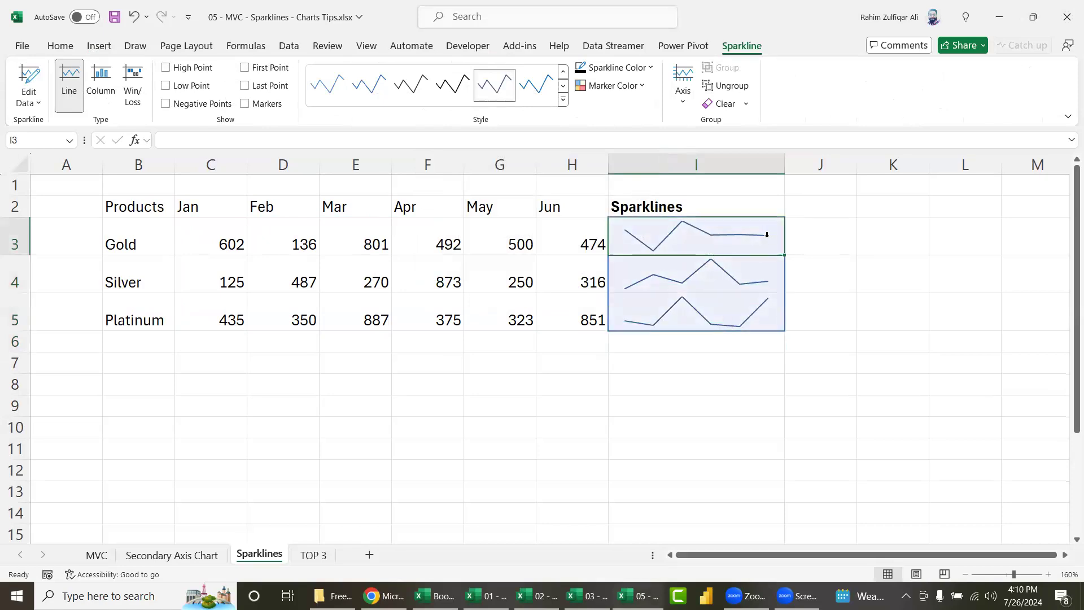
Step: Widen column I and mark sparkline high and low points, colouring high points green
{"action": "left_click_drag", "start_coordinate": [778, 164], "coordinate": [738, 164]}
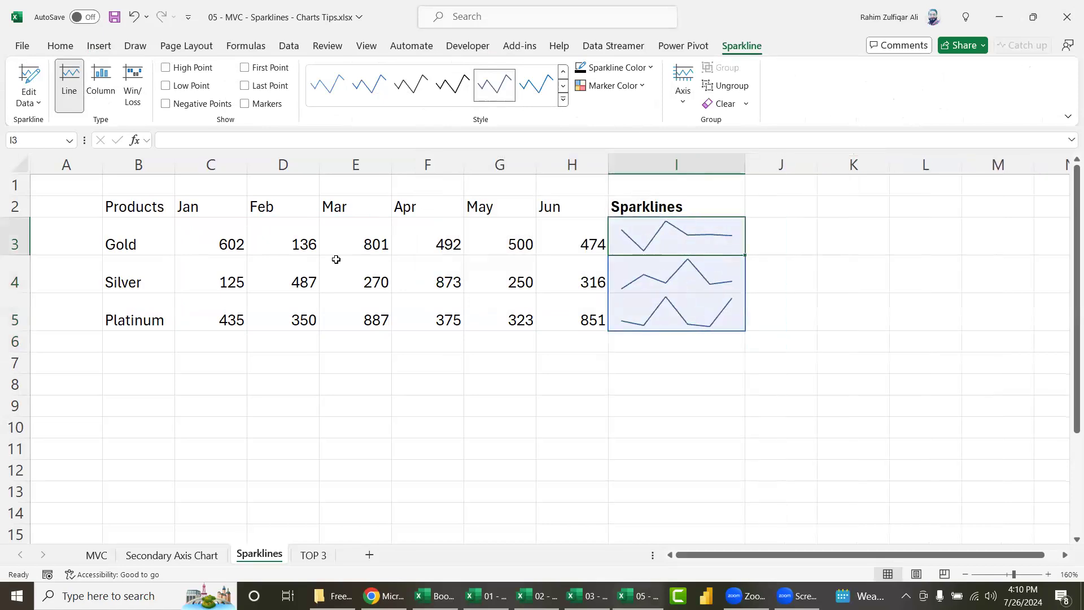
{"action": "mouse_move", "coordinate": [13, 255]}
{"action": "left_mouse_down"}
{"action": "mouse_move", "coordinate": [13, 239]}
{"action": "mouse_move", "coordinate": [13, 253]}
{"action": "left_mouse_up"}
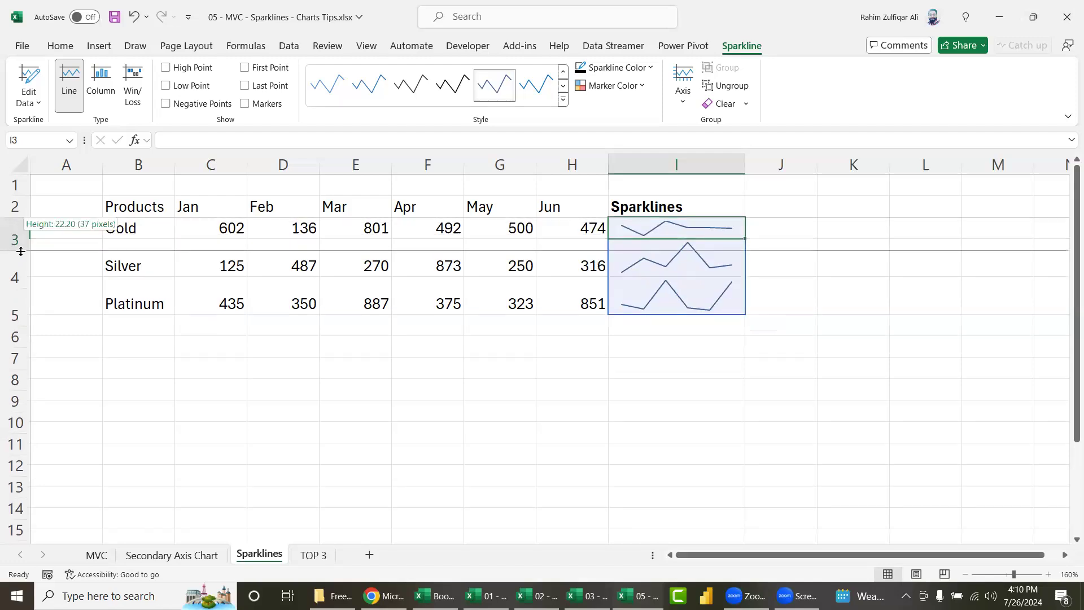
{"action": "left_click_drag", "start_coordinate": [745, 165], "coordinate": [781, 165]}
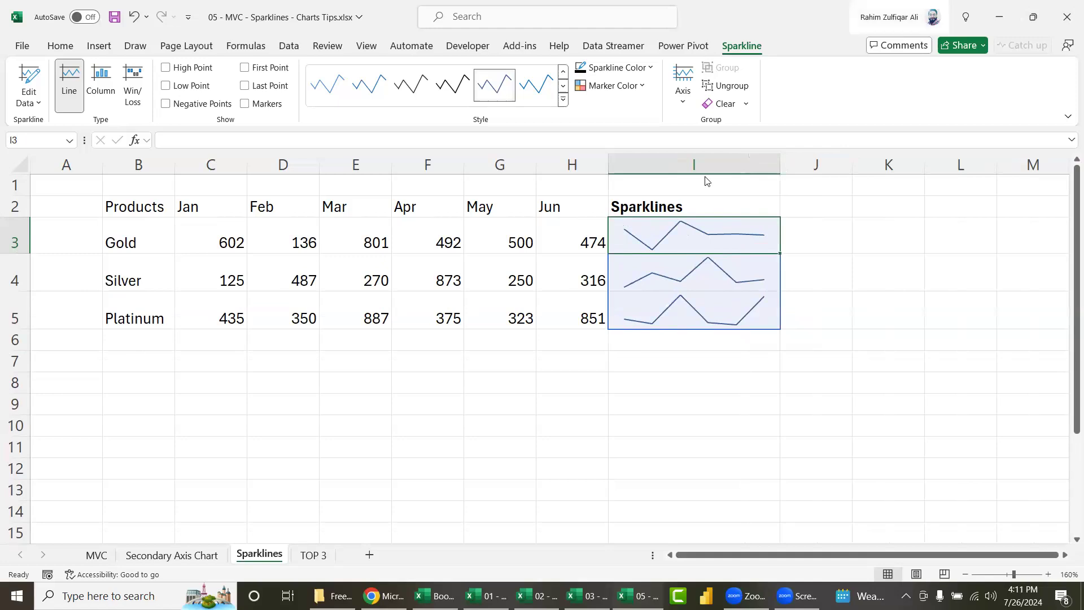
{"action": "left_click", "coordinate": [687, 265]}
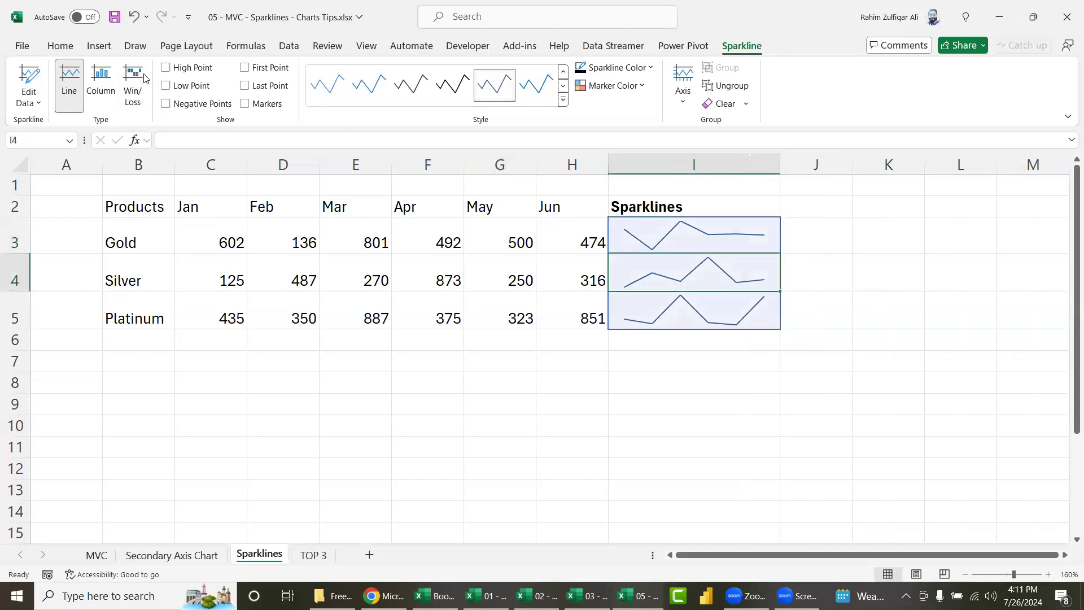
{"action": "left_click", "coordinate": [166, 68]}
{"action": "left_click", "coordinate": [166, 85]}
{"action": "left_click", "coordinate": [613, 85]}
{"action": "mouse_move", "coordinate": [618, 147]}
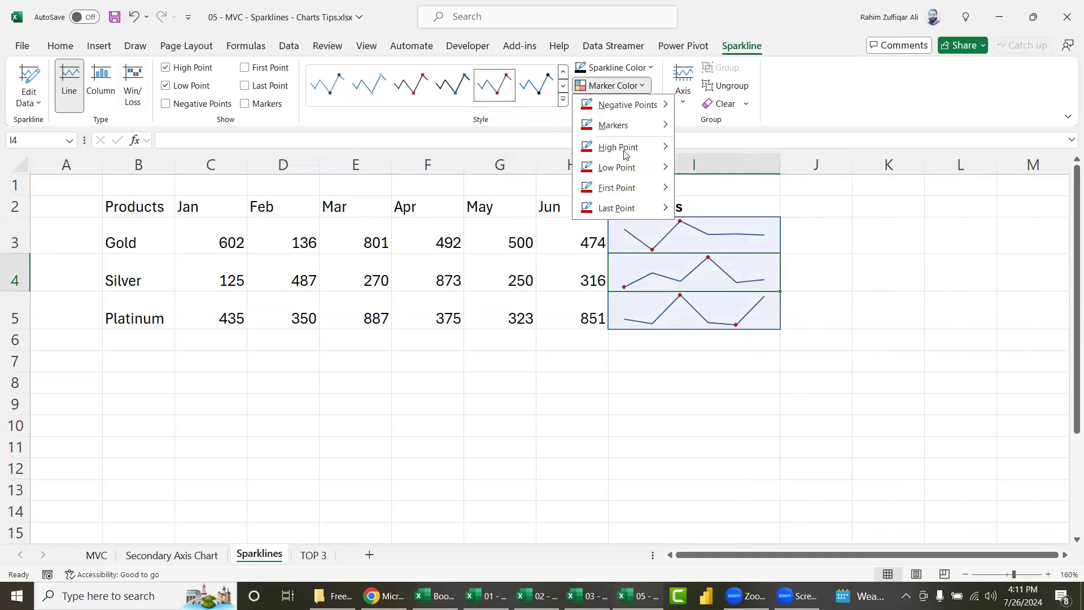
{"action": "left_click", "coordinate": [780, 341]}
Step: Try column sparklines on the Platinum sparkline, then switch back to line sparklines
{"action": "left_click", "coordinate": [716, 325]}
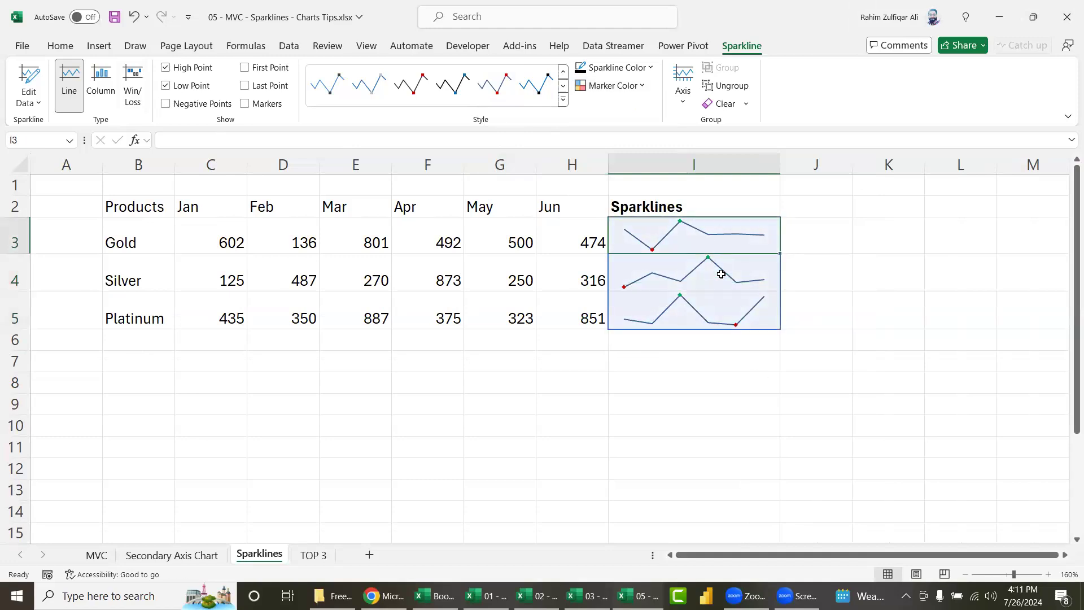
{"action": "left_click", "coordinate": [109, 90]}
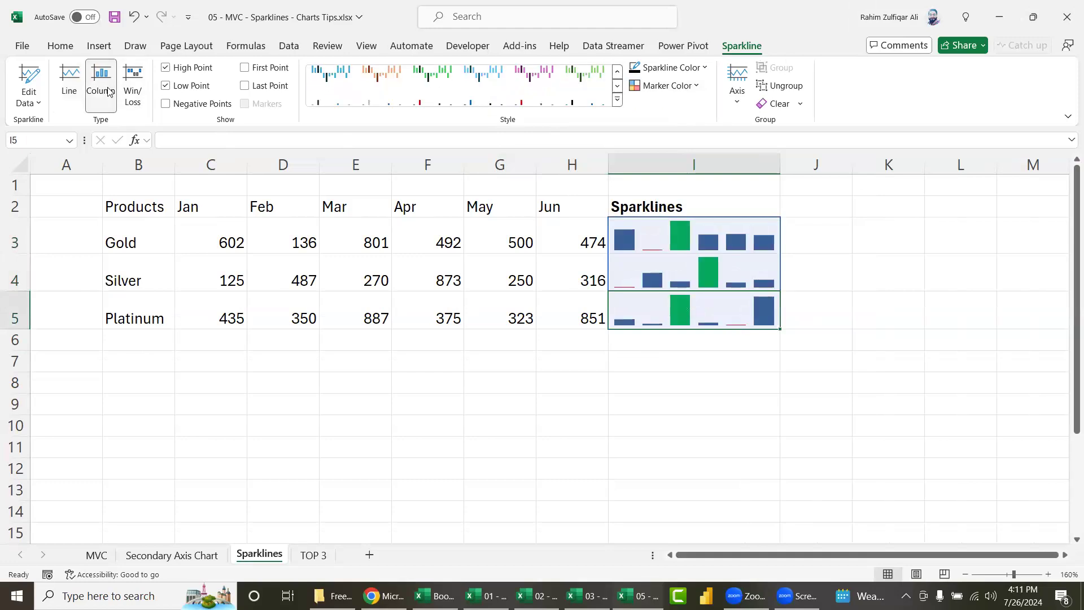
{"action": "left_click", "coordinate": [69, 85]}
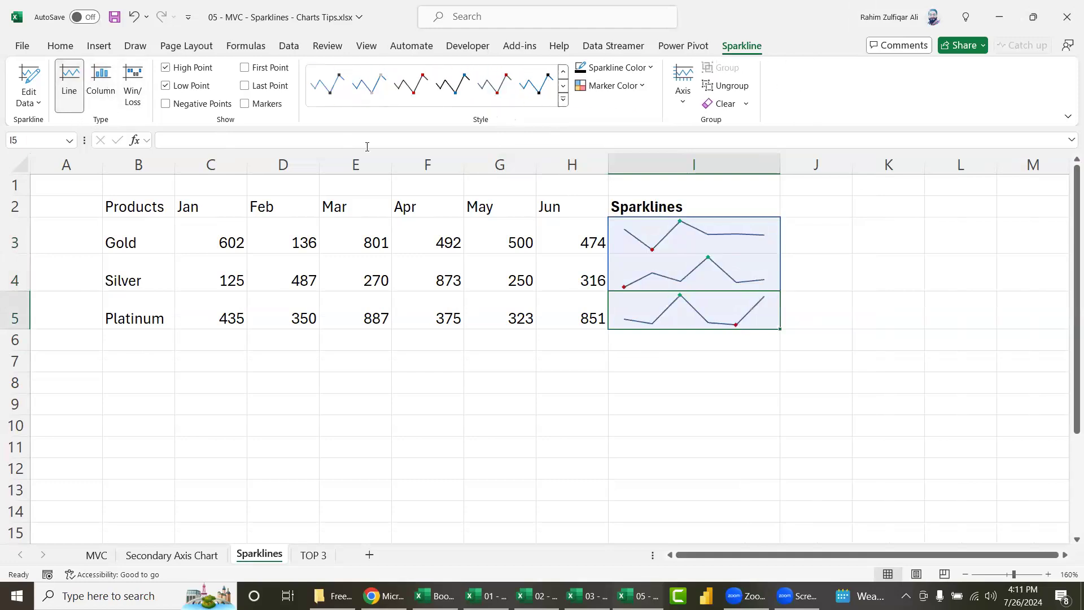
{"action": "left_click", "coordinate": [684, 357]}
{"action": "left_click", "coordinate": [706, 319]}
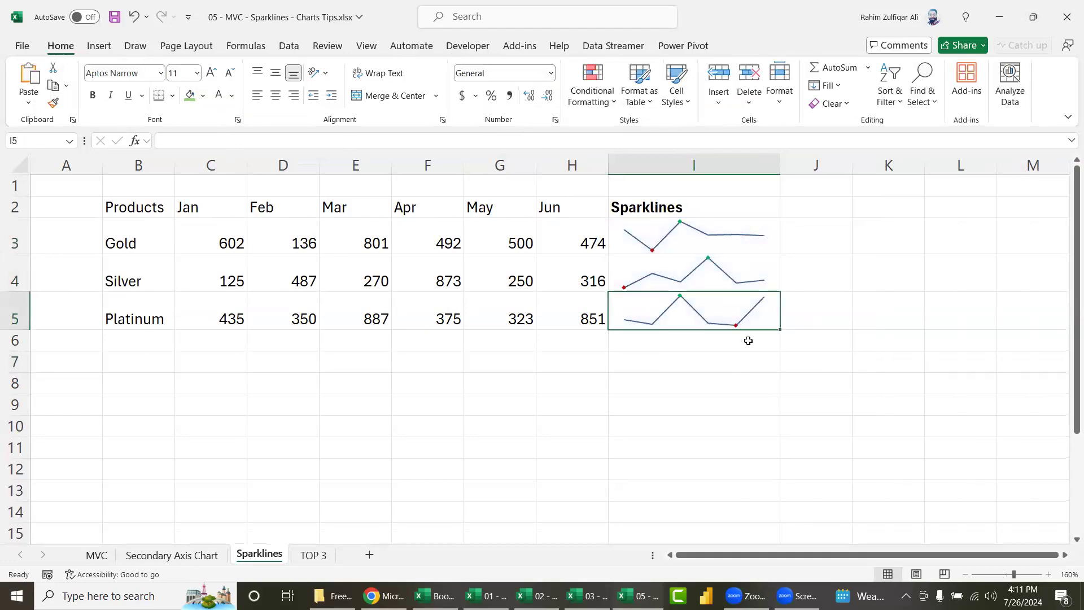
{"action": "scroll", "coordinate": [748, 340], "scroll_direction": "down", "scroll_amount": 2}
{"action": "scroll", "coordinate": [748, 341], "scroll_direction": "down", "scroll_amount": 3}
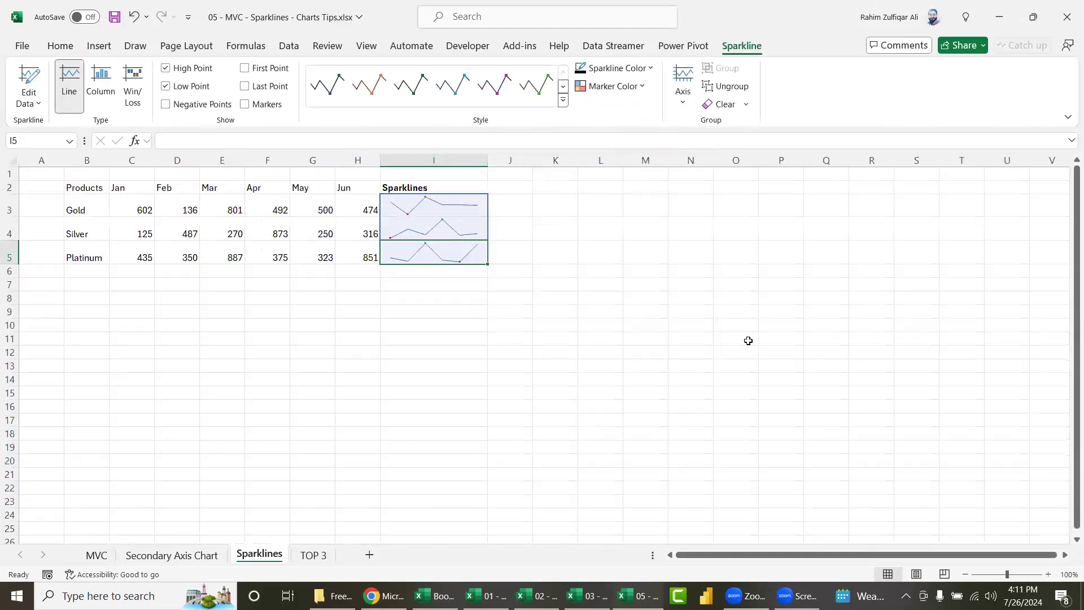
{"action": "scroll", "coordinate": [748, 341], "scroll_direction": "down", "scroll_amount": 1}
{"action": "scroll", "coordinate": [748, 340], "scroll_direction": "up", "scroll_amount": 1}
{"action": "scroll", "coordinate": [748, 340], "scroll_direction": "up", "scroll_amount": 2}
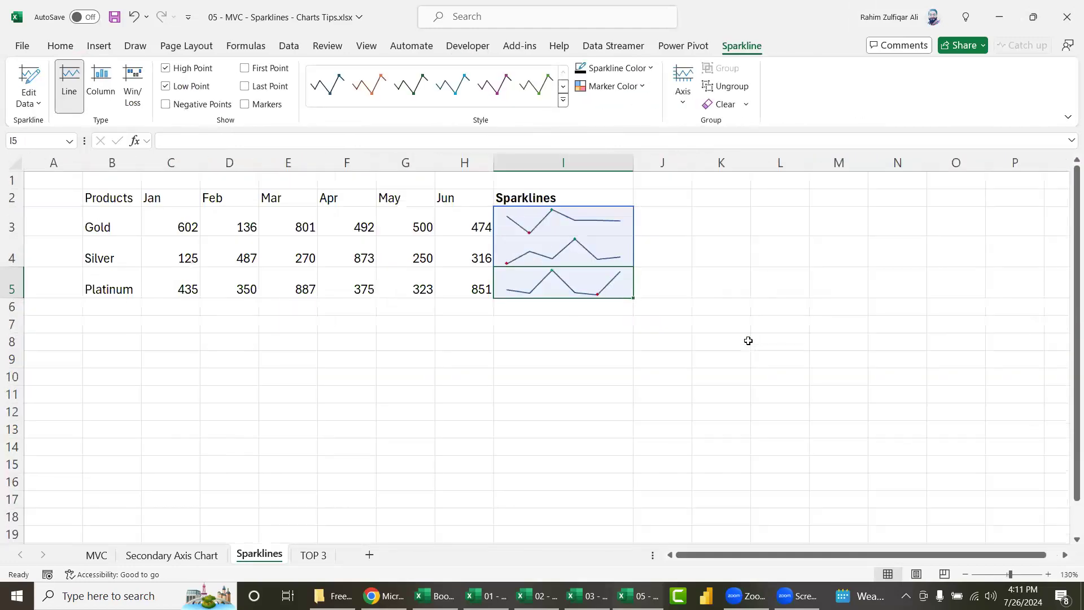
{"action": "scroll", "coordinate": [748, 340], "scroll_direction": "up", "scroll_amount": 2}
{"action": "scroll", "coordinate": [748, 340], "scroll_direction": "up", "scroll_amount": 1}
{"action": "scroll", "coordinate": [748, 341], "scroll_direction": "down", "scroll_amount": 3}
Step: Select the Month, Revenue and Count columns of the Call Center table on the Secondary Axis Chart sheet
{"action": "left_click", "coordinate": [209, 559]}
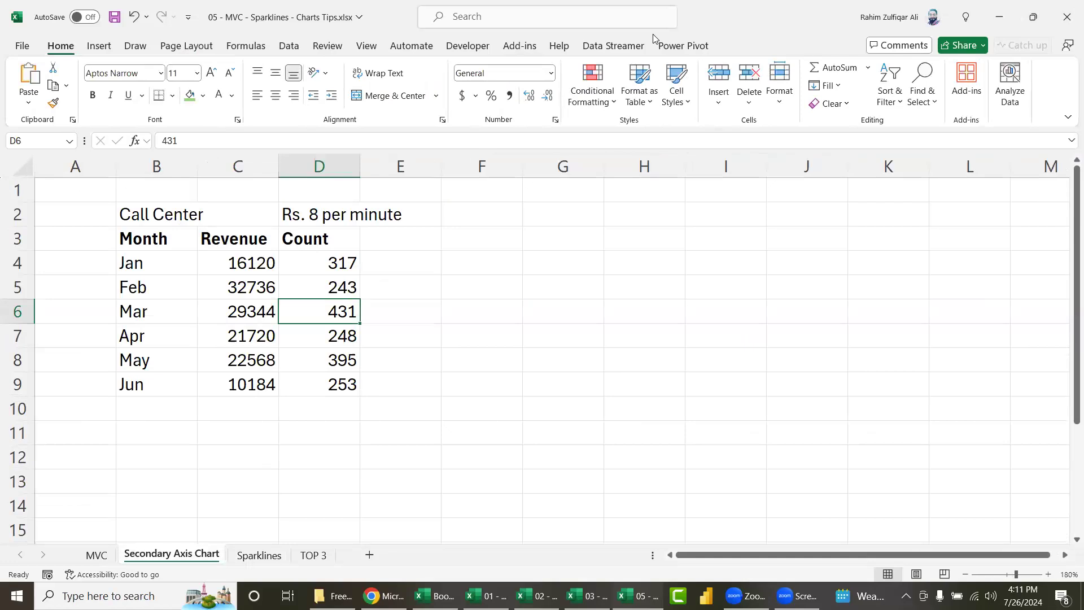
{"action": "left_click", "coordinate": [155, 249]}
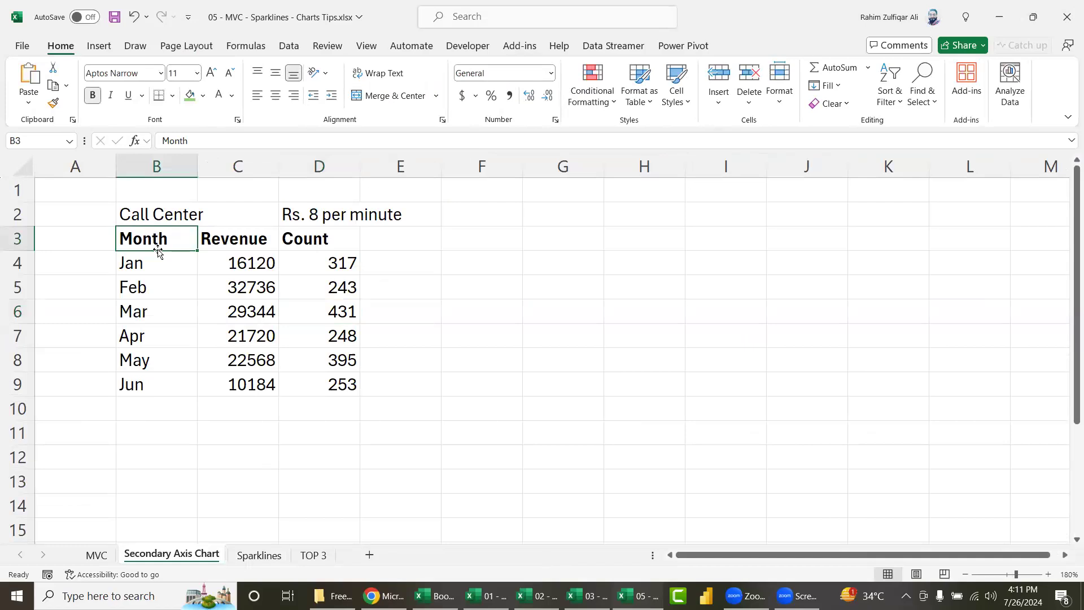
{"action": "left_click", "coordinate": [175, 377], "text": "shift"}
{"action": "left_click_drag", "start_coordinate": [245, 240], "coordinate": [243, 384]}
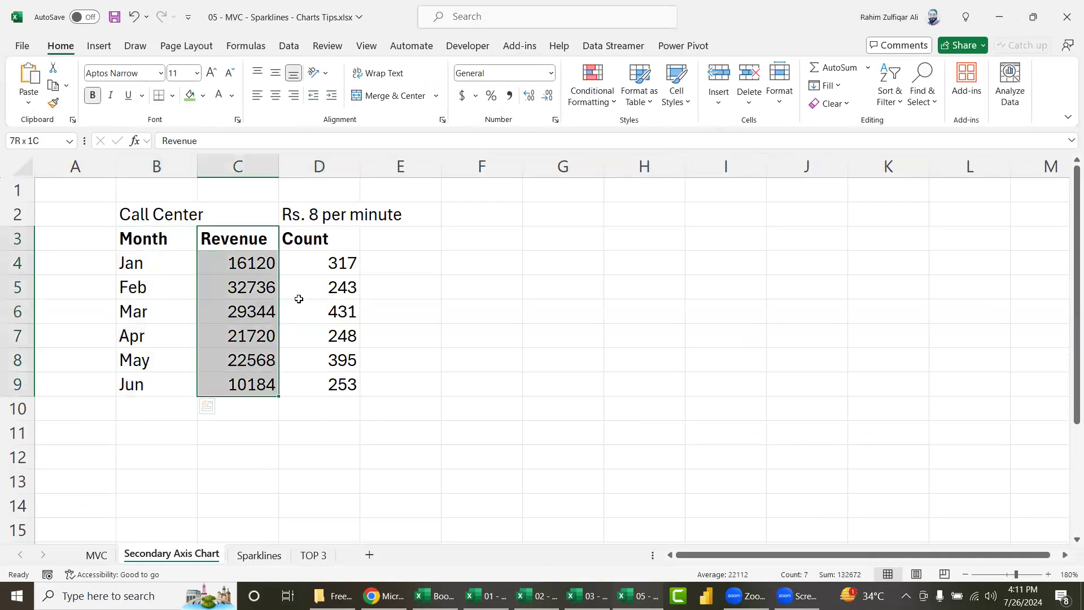
{"action": "left_click_drag", "start_coordinate": [308, 240], "coordinate": [332, 384]}
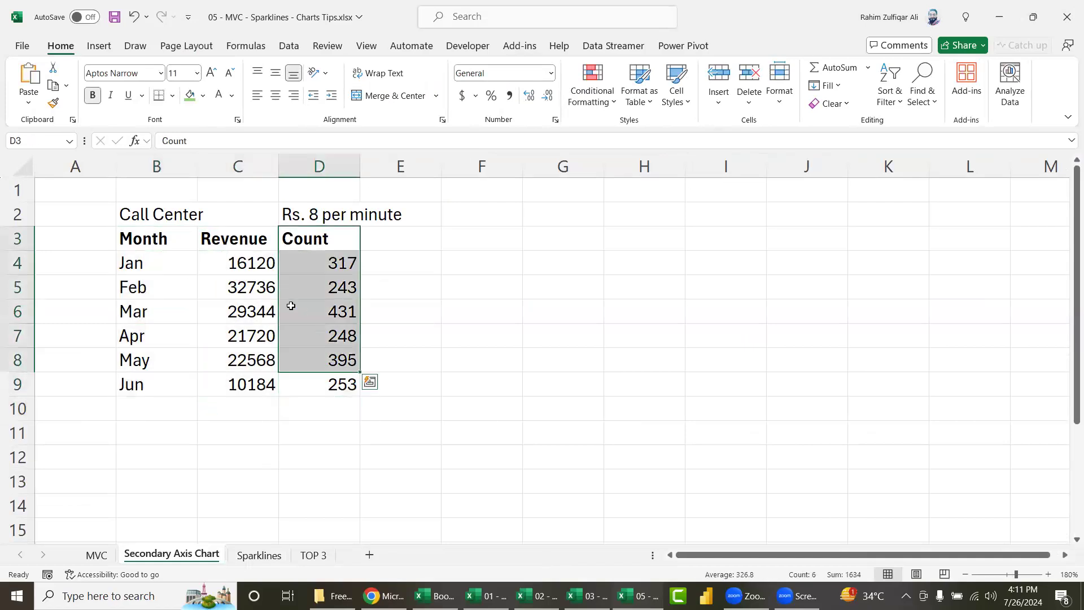
{"action": "left_click", "coordinate": [316, 307]}
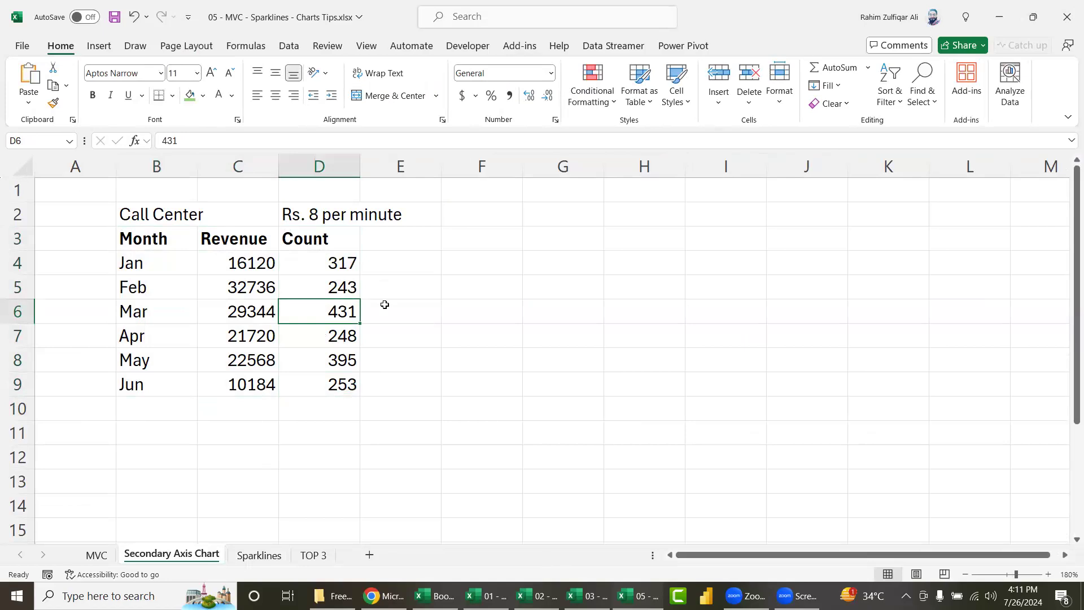
{"action": "mouse_move", "coordinate": [137, 232]}
{"action": "left_mouse_down"}
{"action": "mouse_move", "coordinate": [331, 395]}
{"action": "mouse_move", "coordinate": [332, 412]}
{"action": "left_mouse_up"}
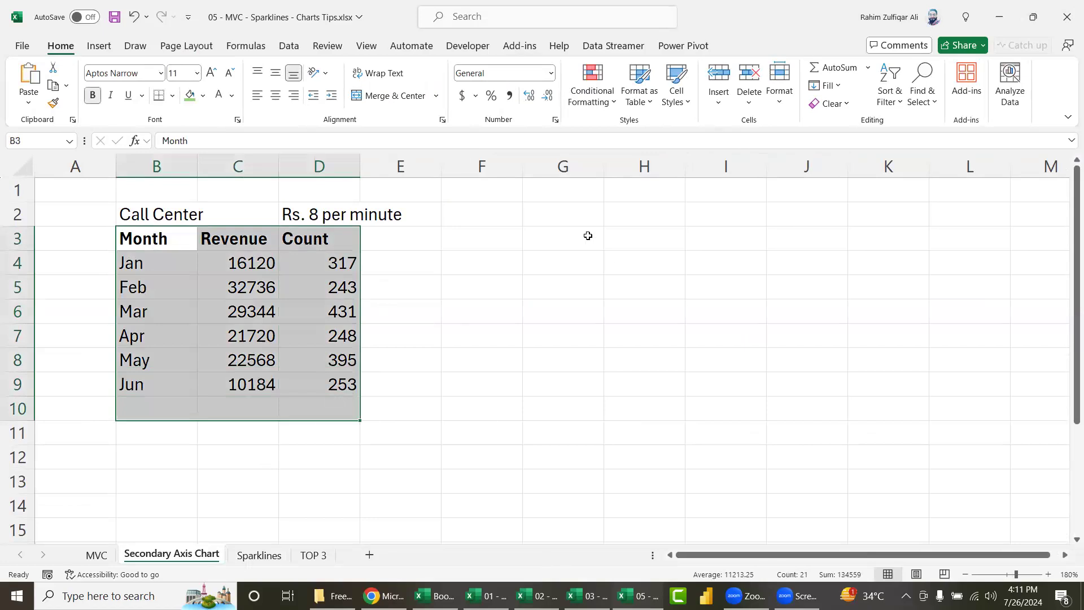
Step: Enter the notes 'Line Chart?', 'Column Chart?' and 'Pie Chart?' in cells G3, G4 and G5
{"action": "left_click", "coordinate": [584, 236]}
{"action": "type", "text": "Line Chart?"}
{"action": "key", "text": "Return"}
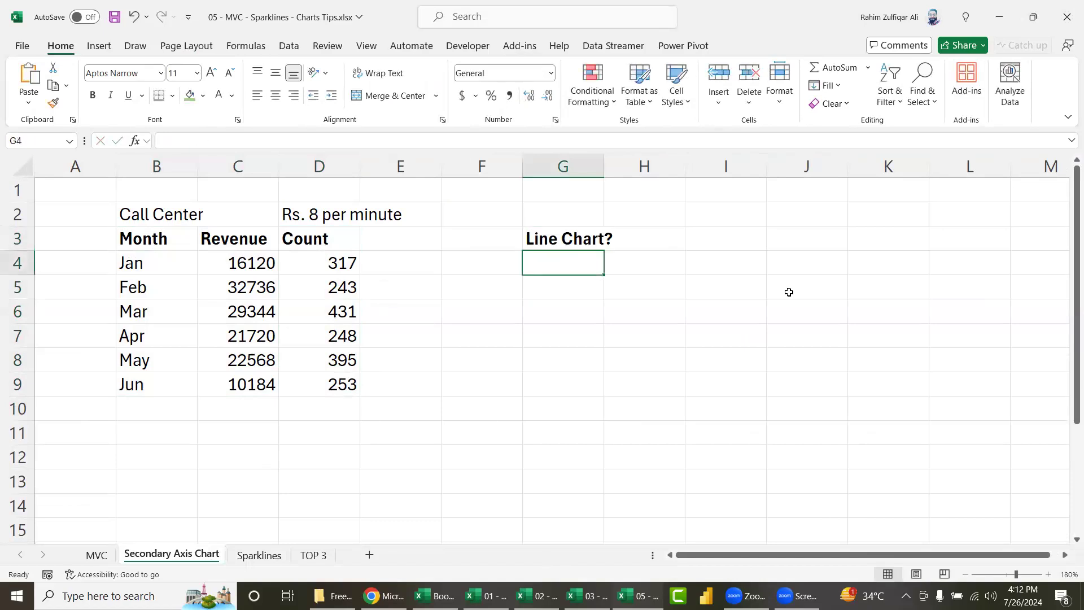
{"action": "type", "text": "Column Chart?"}
{"action": "key", "text": "Return"}
{"action": "type", "text": "Pie Chart?"}
{"action": "key", "text": "Return"}
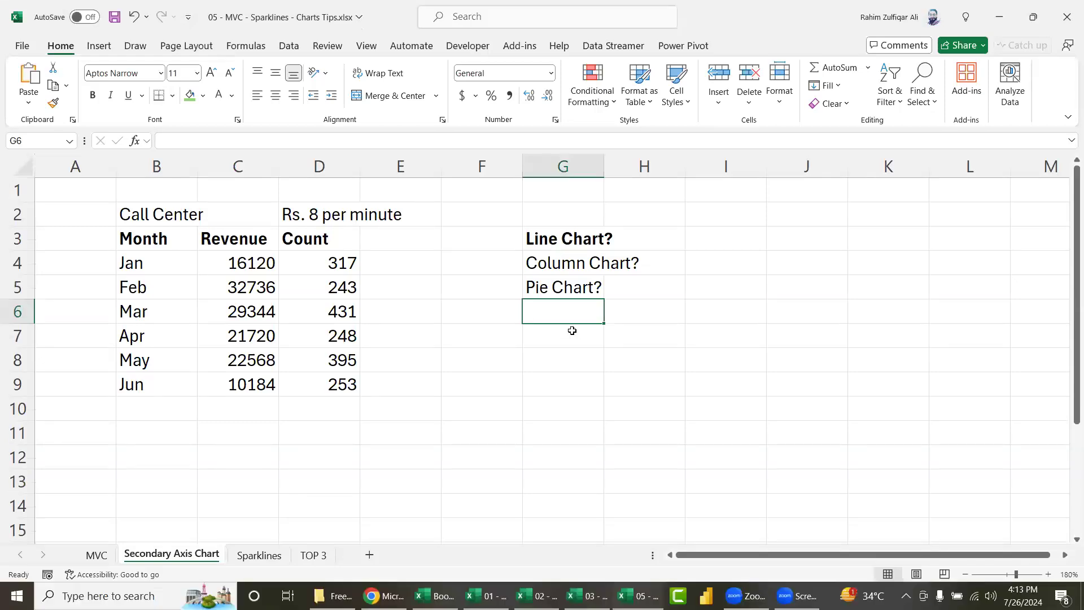
Step: Type 'IFRS' into cell G7, then clear it again
{"action": "left_click", "coordinate": [572, 330]}
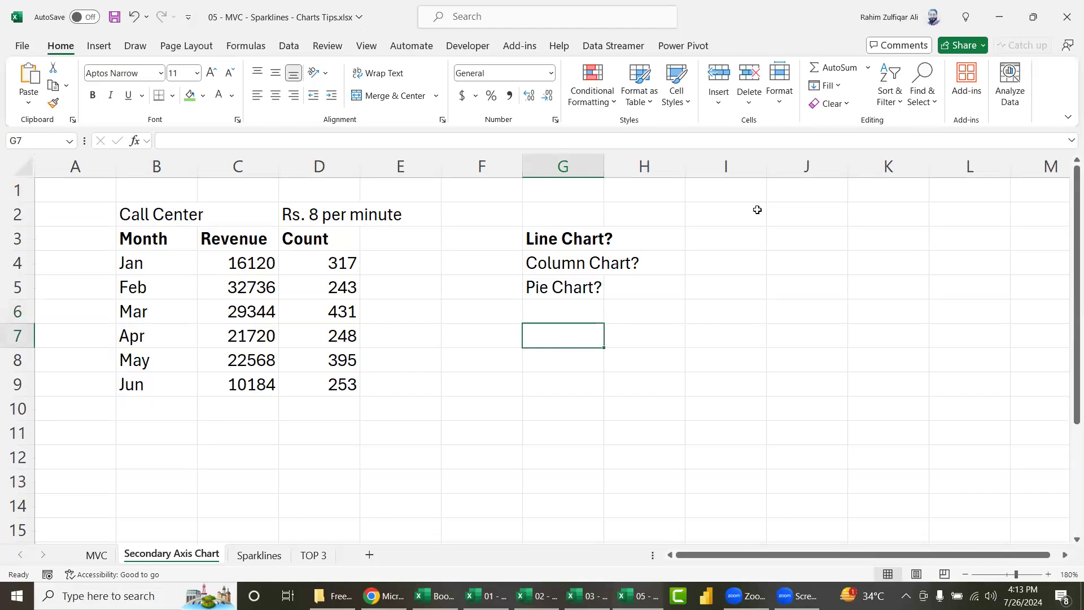
{"action": "type", "text": "IFRS"}
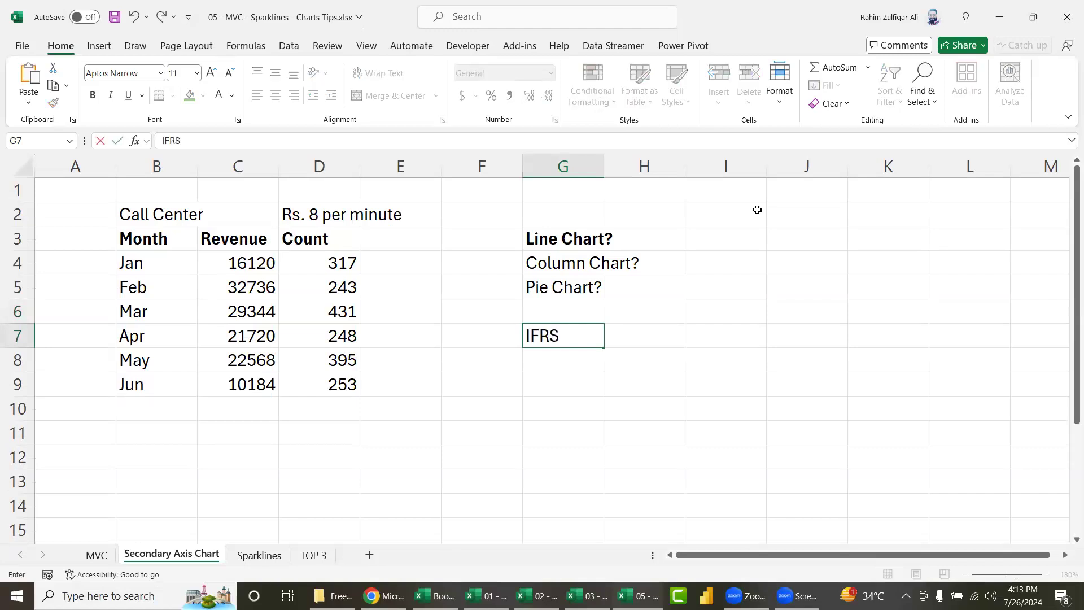
{"action": "key", "text": "Return"}
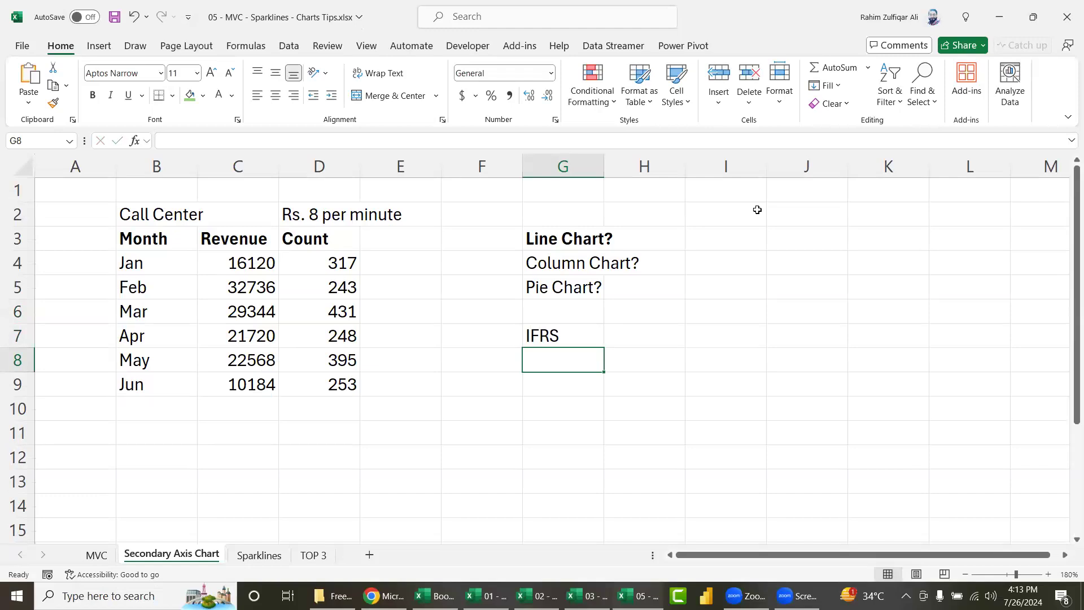
{"action": "key", "text": "Up"}
{"action": "key", "text": "Delete"}
Step: Select the call center data range B3:D9 and bring up the Insert chart options
{"action": "key", "text": "Left"}
{"action": "key", "text": "Left"}
{"action": "key", "text": "Left"}
{"action": "key", "text": "Left"}
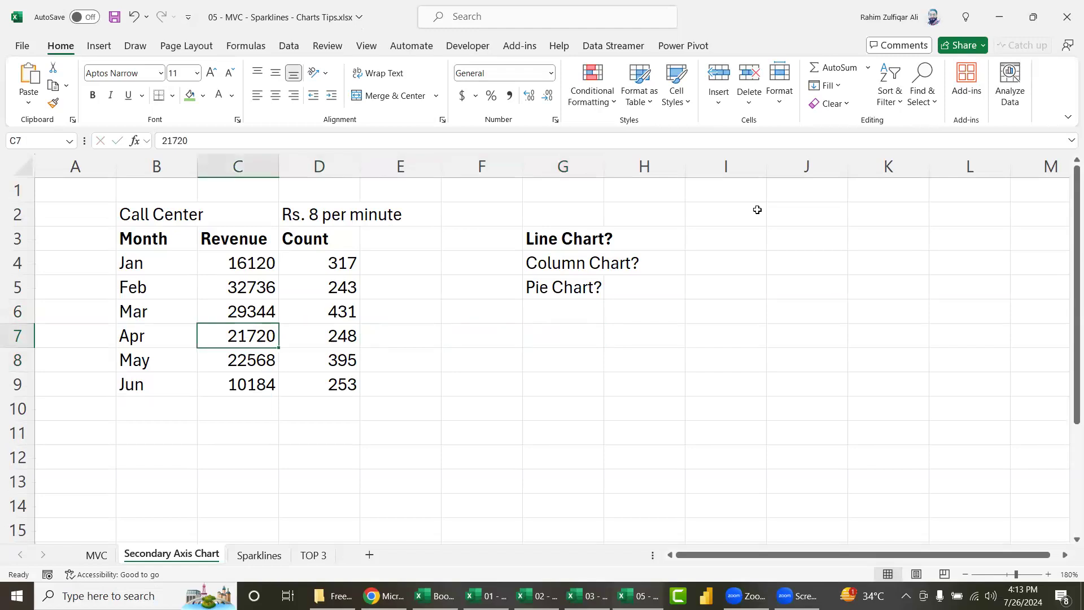
{"action": "key", "text": "ctrl+Up"}
{"action": "key", "text": "Left"}
{"action": "key", "text": "shift+Right"}
{"action": "key", "text": "shift+Right"}
{"action": "key", "text": "ctrl+shift+Down"}
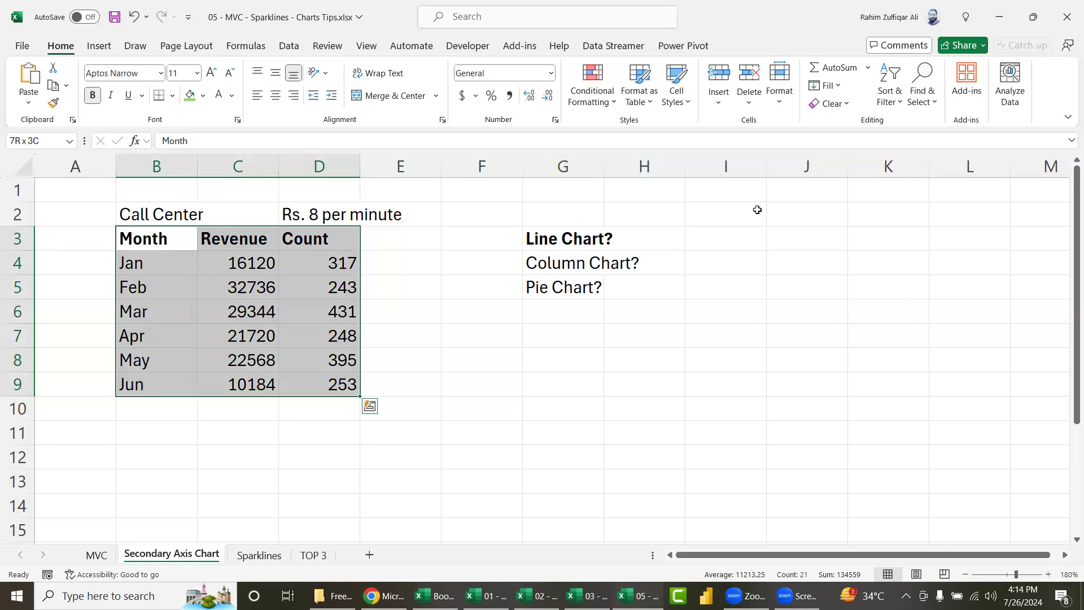
{"action": "left_click", "coordinate": [100, 45]}
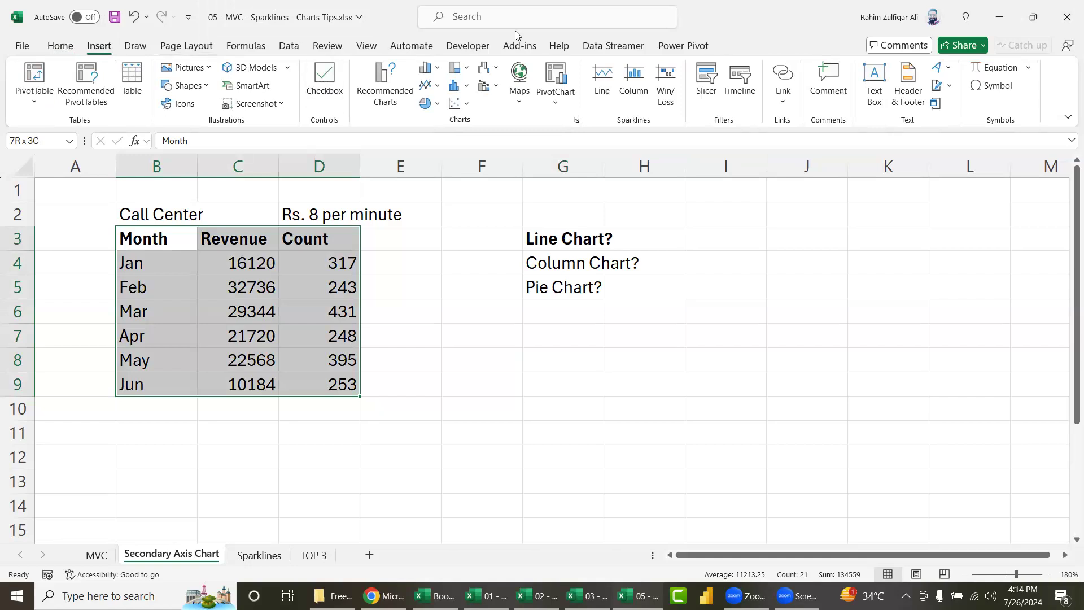
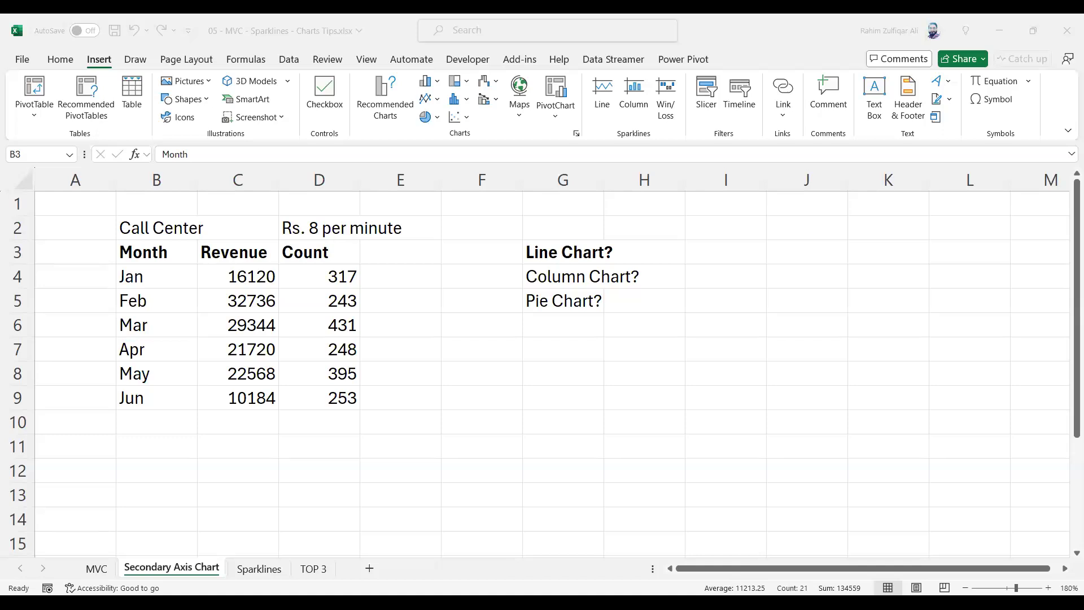
Step: In Chrome, read through the Zebra BI article on choosing the right Power BI chart
{"action": "key", "text": "alt+Tab"}
{"action": "scroll", "coordinate": [563, 414], "scroll_direction": "down", "scroll_amount": 5}
{"action": "scroll", "coordinate": [563, 414], "scroll_direction": "down", "scroll_amount": 5}
{"action": "scroll", "coordinate": [565, 416], "scroll_direction": "down", "scroll_amount": 3}
{"action": "scroll", "coordinate": [565, 417], "scroll_direction": "down", "scroll_amount": 4}
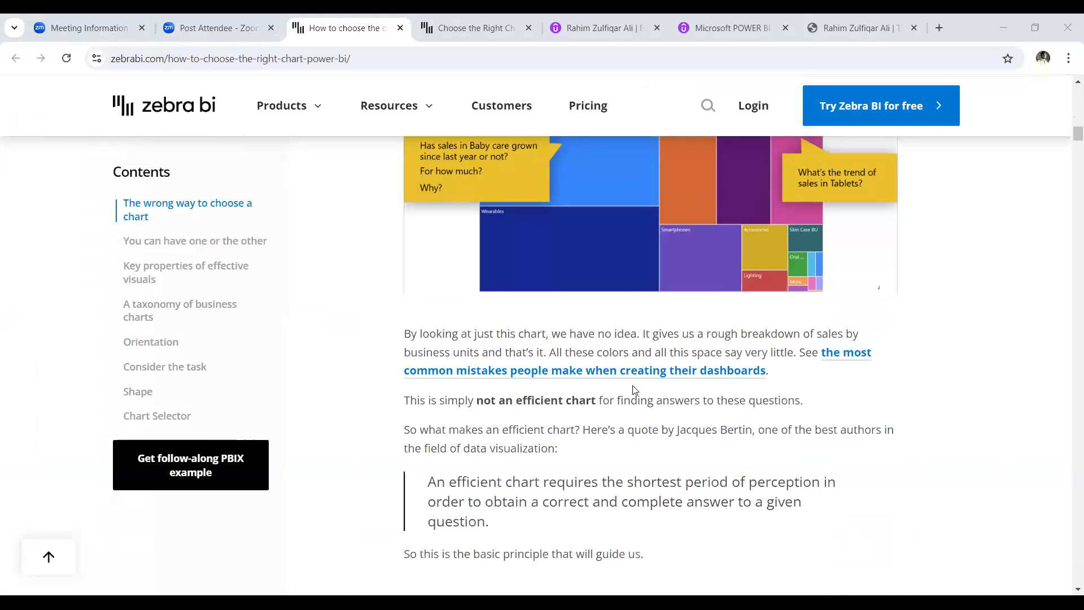
{"action": "scroll", "coordinate": [634, 390], "scroll_direction": "down", "scroll_amount": 5}
{"action": "scroll", "coordinate": [638, 391], "scroll_direction": "down", "scroll_amount": 3}
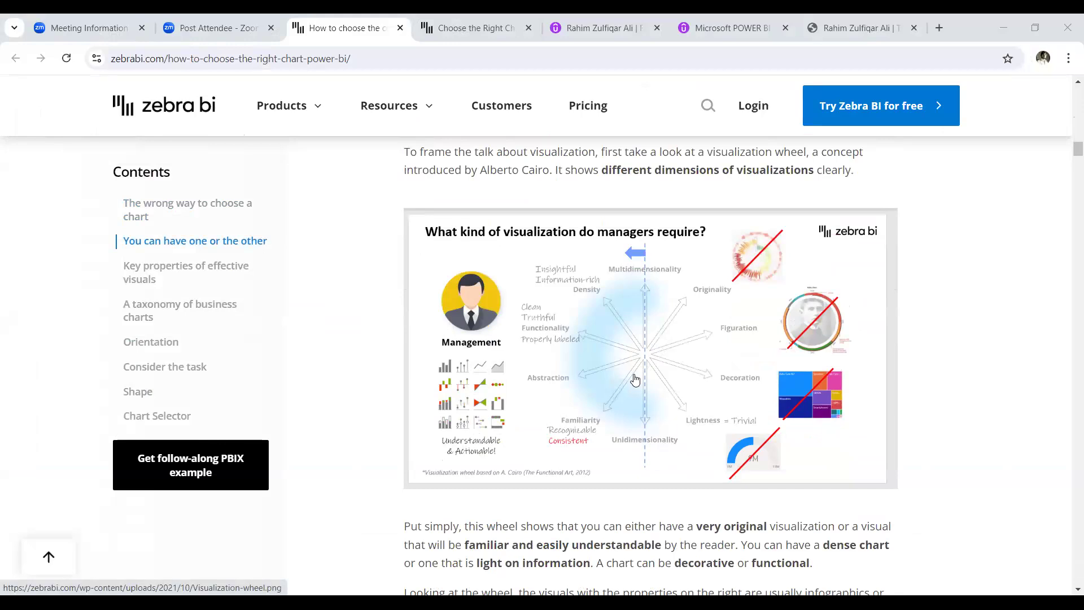
{"action": "scroll", "coordinate": [636, 380], "scroll_direction": "down", "scroll_amount": 10}
{"action": "scroll", "coordinate": [636, 380], "scroll_direction": "down", "scroll_amount": 2}
{"action": "scroll", "coordinate": [635, 380], "scroll_direction": "down", "scroll_amount": 2}
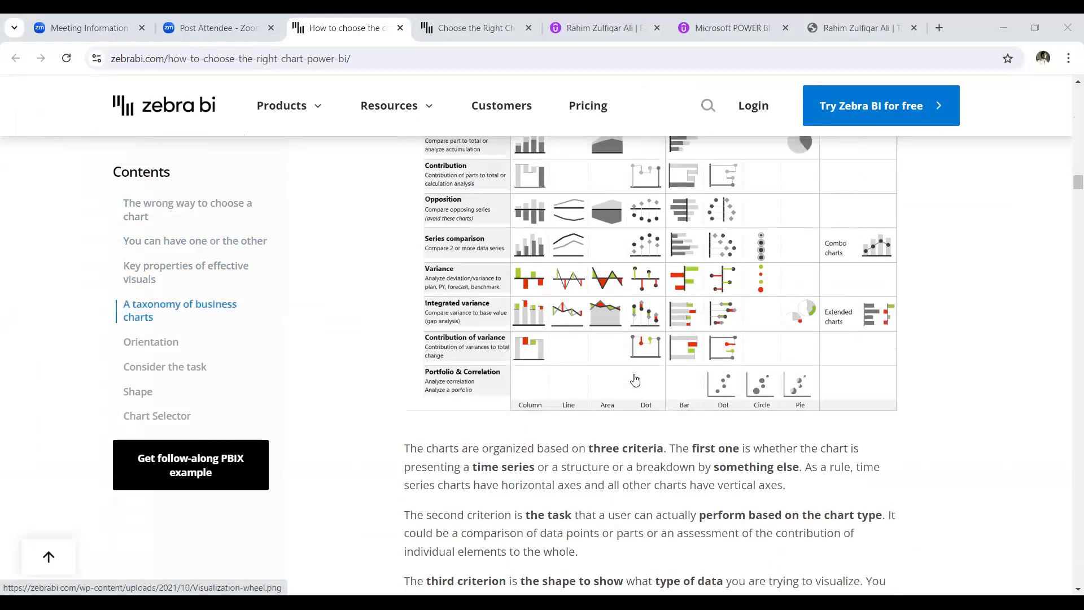
{"action": "scroll", "coordinate": [635, 379], "scroll_direction": "down", "scroll_amount": 5}
{"action": "scroll", "coordinate": [635, 380], "scroll_direction": "down", "scroll_amount": 3}
{"action": "scroll", "coordinate": [634, 380], "scroll_direction": "down", "scroll_amount": 5}
{"action": "scroll", "coordinate": [635, 379], "scroll_direction": "down", "scroll_amount": 2}
{"action": "scroll", "coordinate": [634, 379], "scroll_direction": "down", "scroll_amount": 3}
{"action": "scroll", "coordinate": [635, 380], "scroll_direction": "down", "scroll_amount": 2}
{"action": "scroll", "coordinate": [634, 379], "scroll_direction": "down", "scroll_amount": 4}
{"action": "scroll", "coordinate": [634, 379], "scroll_direction": "down", "scroll_amount": 6}
{"action": "scroll", "coordinate": [634, 380], "scroll_direction": "down", "scroll_amount": 3}
{"action": "scroll", "coordinate": [635, 379], "scroll_direction": "down", "scroll_amount": 2}
{"action": "scroll", "coordinate": [634, 379], "scroll_direction": "down", "scroll_amount": 6}
{"action": "scroll", "coordinate": [635, 383], "scroll_direction": "down", "scroll_amount": 6}
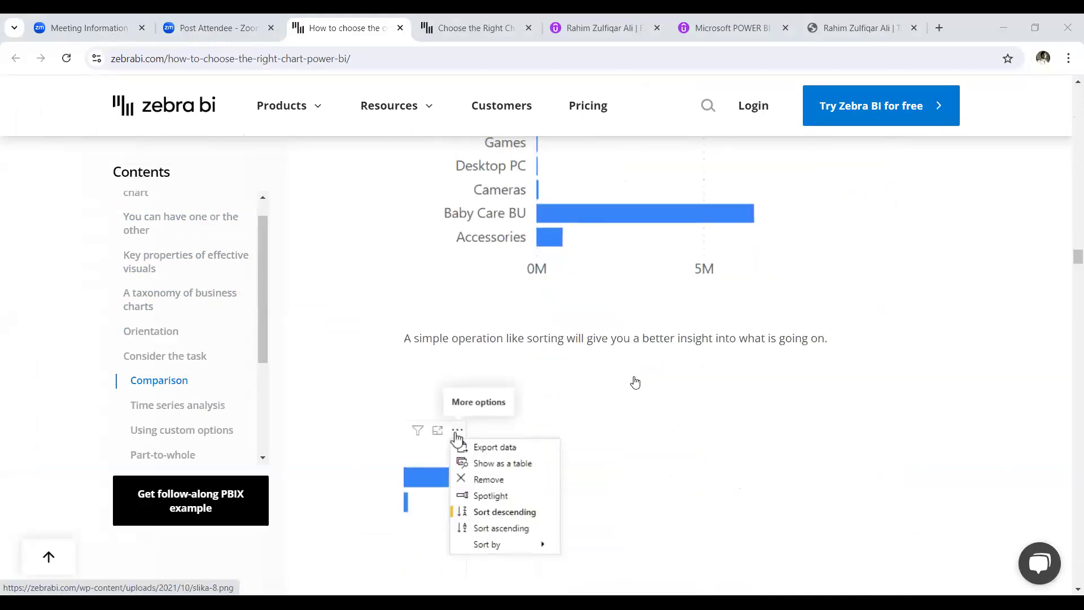
{"action": "scroll", "coordinate": [634, 380], "scroll_direction": "down", "scroll_amount": 6}
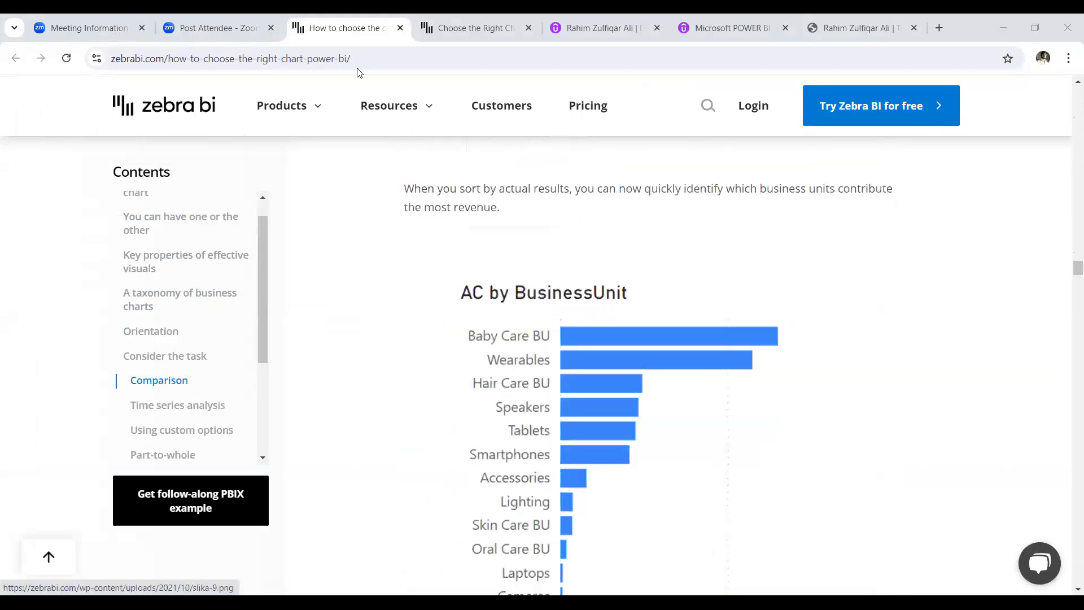
Step: Select the article's web address and bring up the Zebra BI Chart Selector tab
{"action": "left_click", "coordinate": [489, 60]}
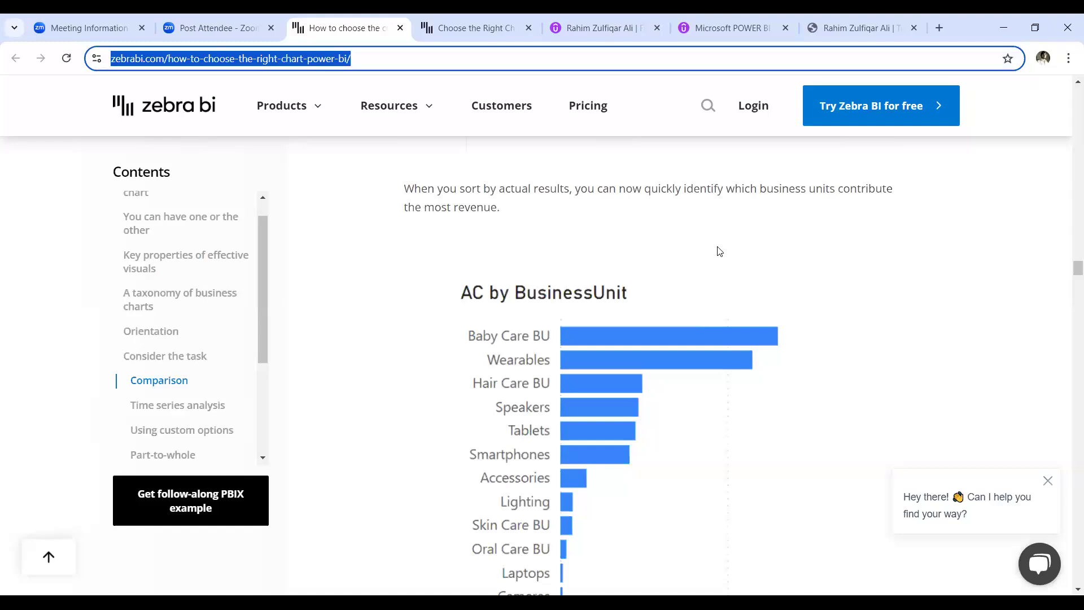
{"action": "key", "text": "alt+Tab"}
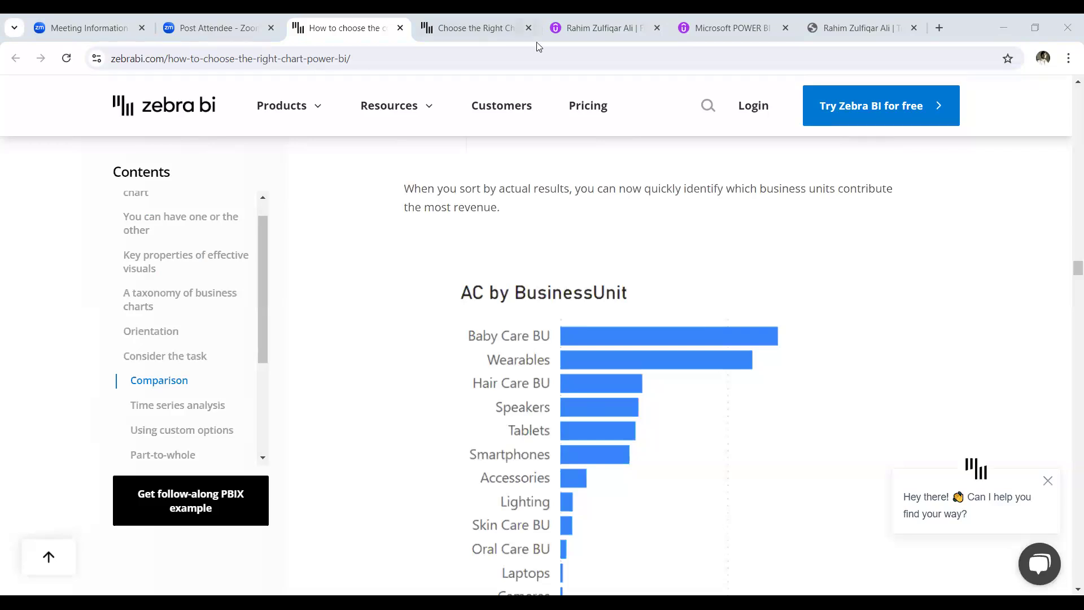
{"action": "left_click", "coordinate": [486, 29]}
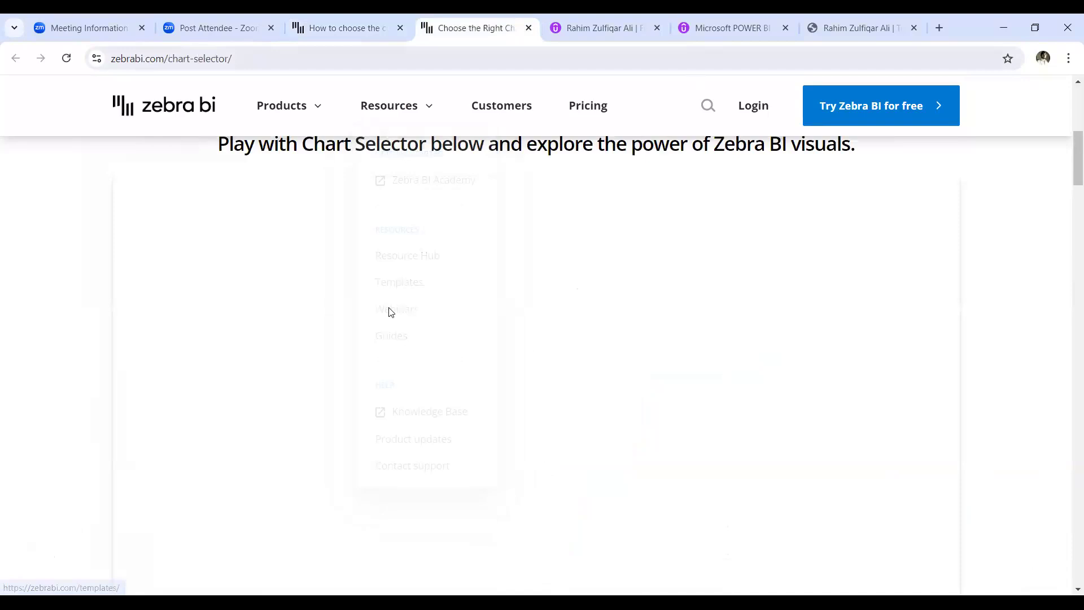
Step: Close the chart-choice article tab and browse the Chart Selector page's selector area and testimonials
{"action": "scroll", "coordinate": [390, 312], "scroll_direction": "down", "scroll_amount": 6}
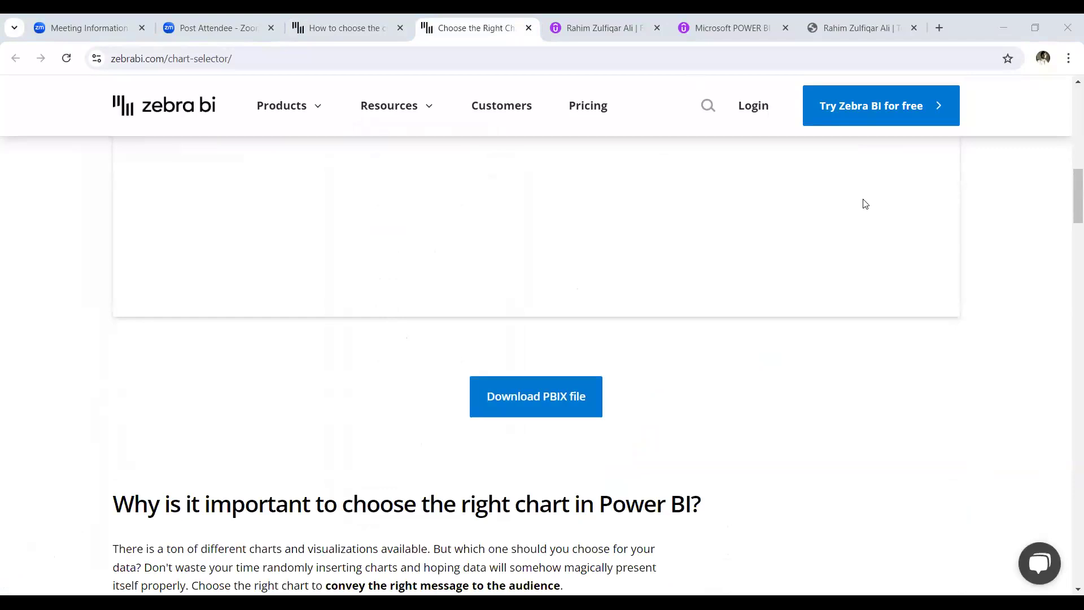
{"action": "scroll", "coordinate": [305, 288], "scroll_direction": "down", "scroll_amount": 7}
{"action": "left_click", "coordinate": [400, 28]}
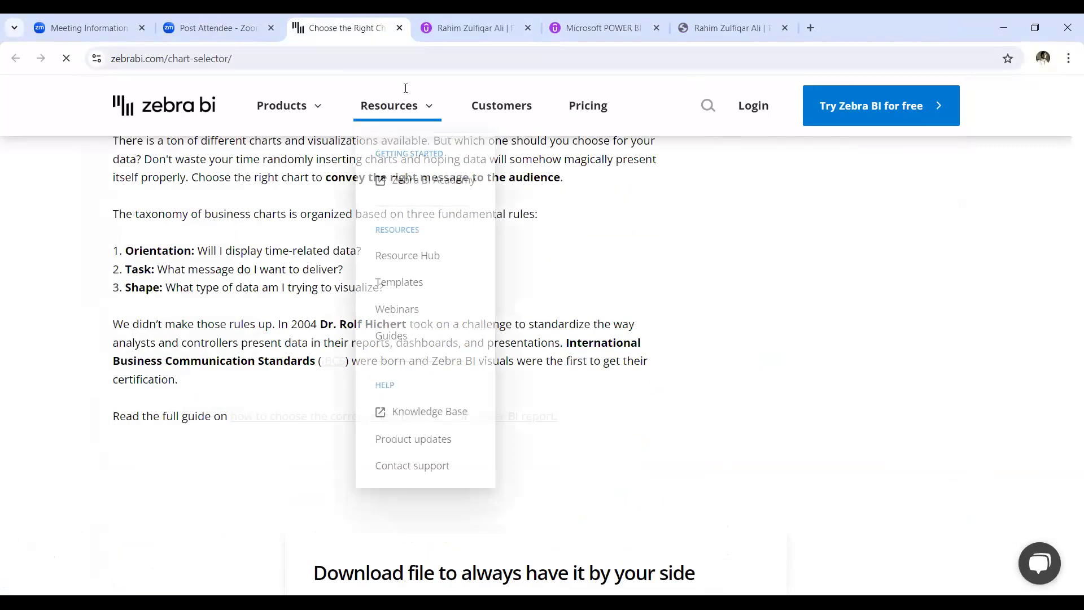
{"action": "scroll", "coordinate": [404, 88], "scroll_direction": "up", "scroll_amount": 5}
{"action": "scroll", "coordinate": [404, 88], "scroll_direction": "up", "scroll_amount": 1}
{"action": "scroll", "coordinate": [734, 283], "scroll_direction": "up", "scroll_amount": 10}
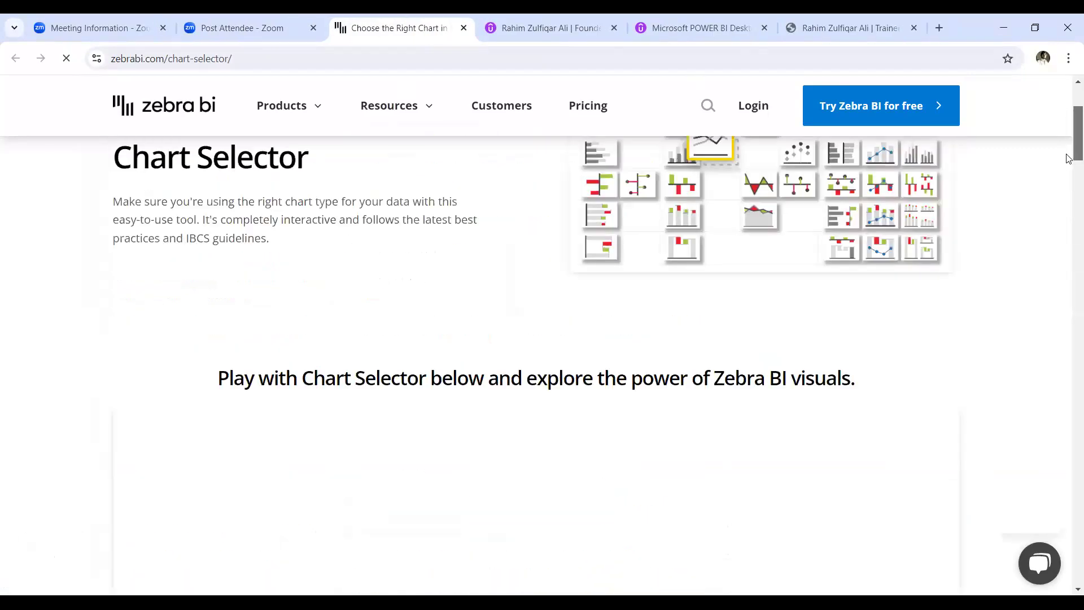
{"action": "scroll", "coordinate": [1068, 160], "scroll_direction": "down", "scroll_amount": 2}
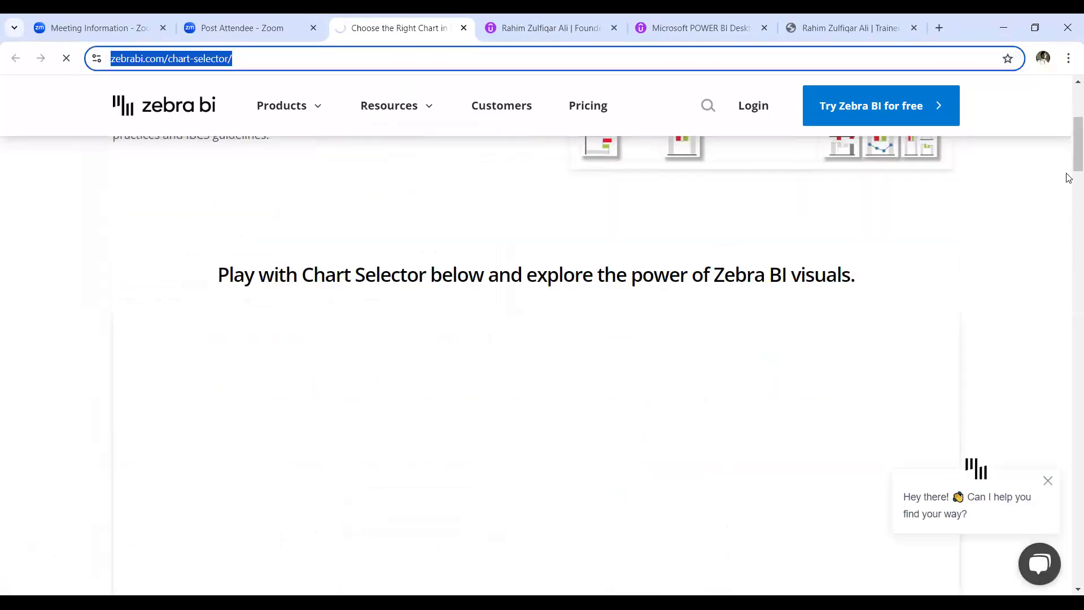
{"action": "scroll", "coordinate": [1069, 162], "scroll_direction": "down", "scroll_amount": 5}
{"action": "scroll", "coordinate": [1068, 163], "scroll_direction": "up", "scroll_amount": 2}
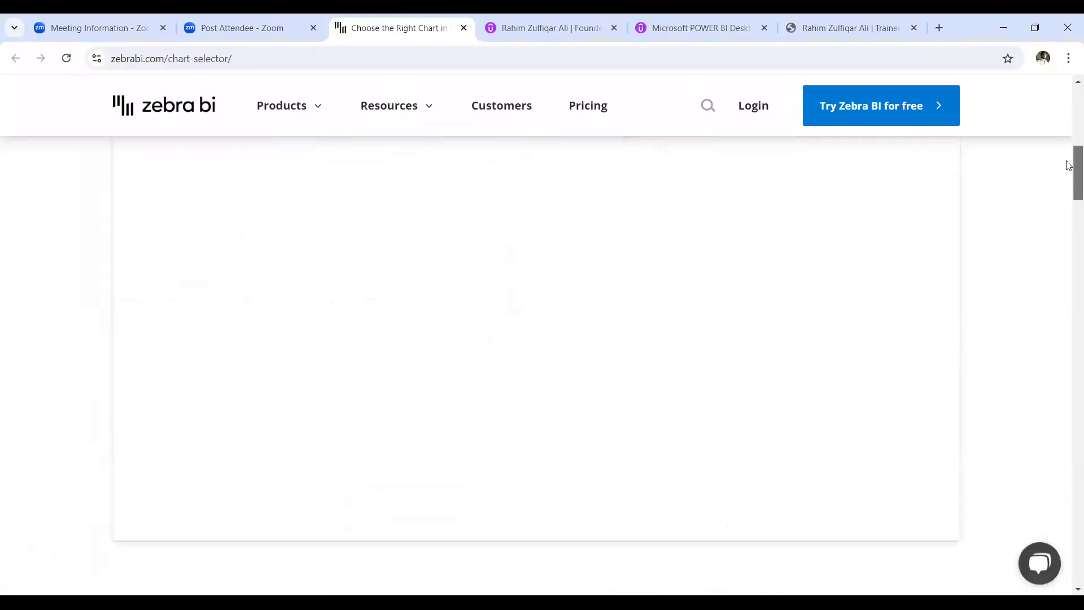
{"action": "scroll", "coordinate": [1068, 165], "scroll_direction": "up", "scroll_amount": 3}
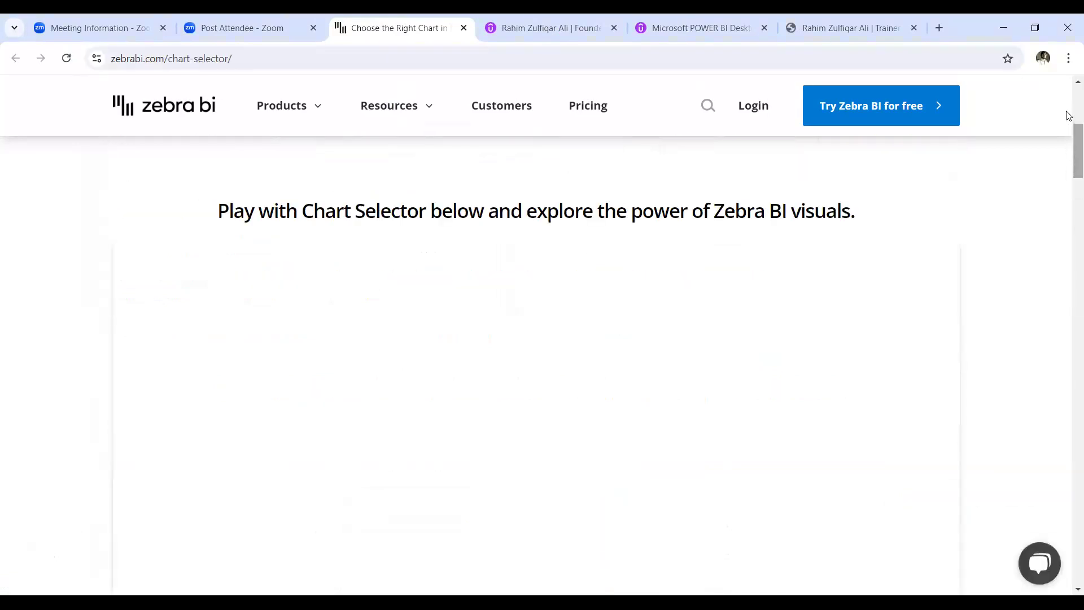
{"action": "scroll", "coordinate": [1068, 119], "scroll_direction": "up", "scroll_amount": 6}
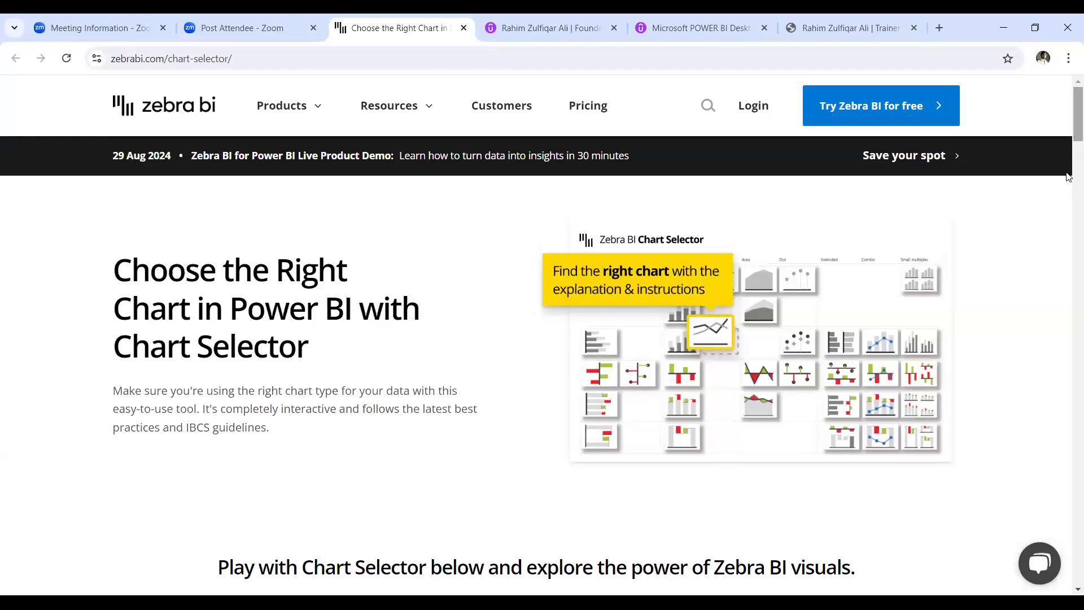
{"action": "scroll", "coordinate": [1066, 294], "scroll_direction": "down", "scroll_amount": 3}
{"action": "scroll", "coordinate": [1067, 327], "scroll_direction": "down", "scroll_amount": 7}
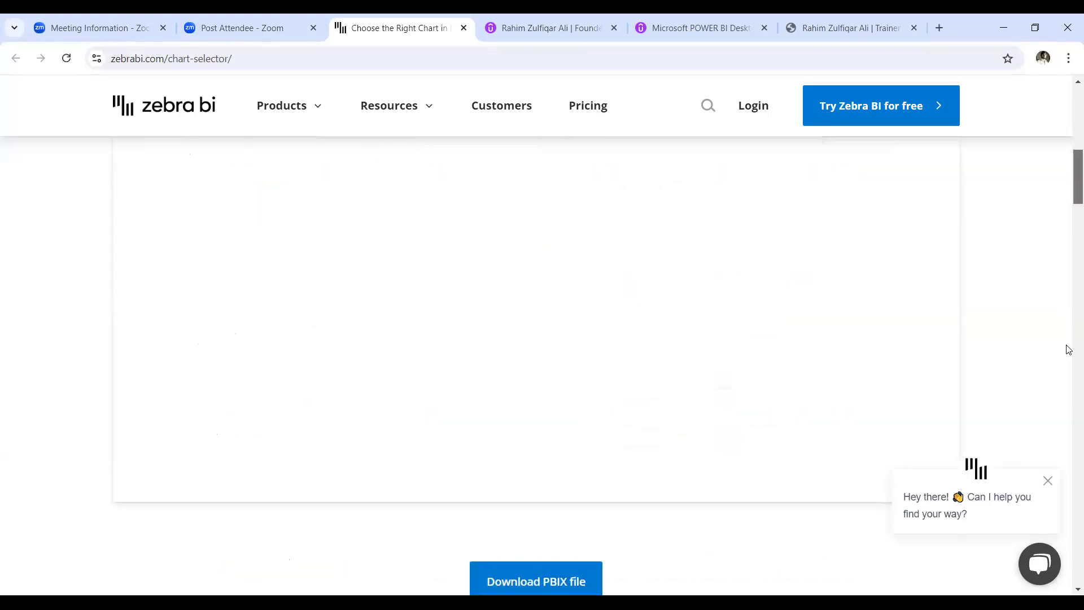
{"action": "scroll", "coordinate": [1068, 339], "scroll_direction": "down", "scroll_amount": 5}
{"action": "scroll", "coordinate": [1070, 215], "scroll_direction": "down", "scroll_amount": 8}
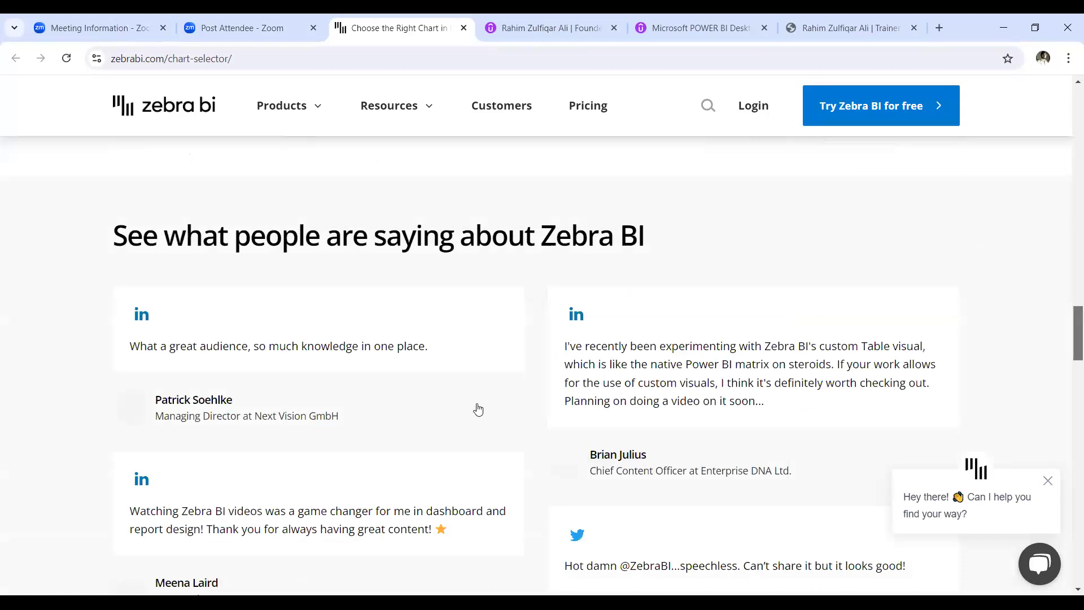
{"action": "scroll", "coordinate": [478, 409], "scroll_direction": "up", "scroll_amount": 5}
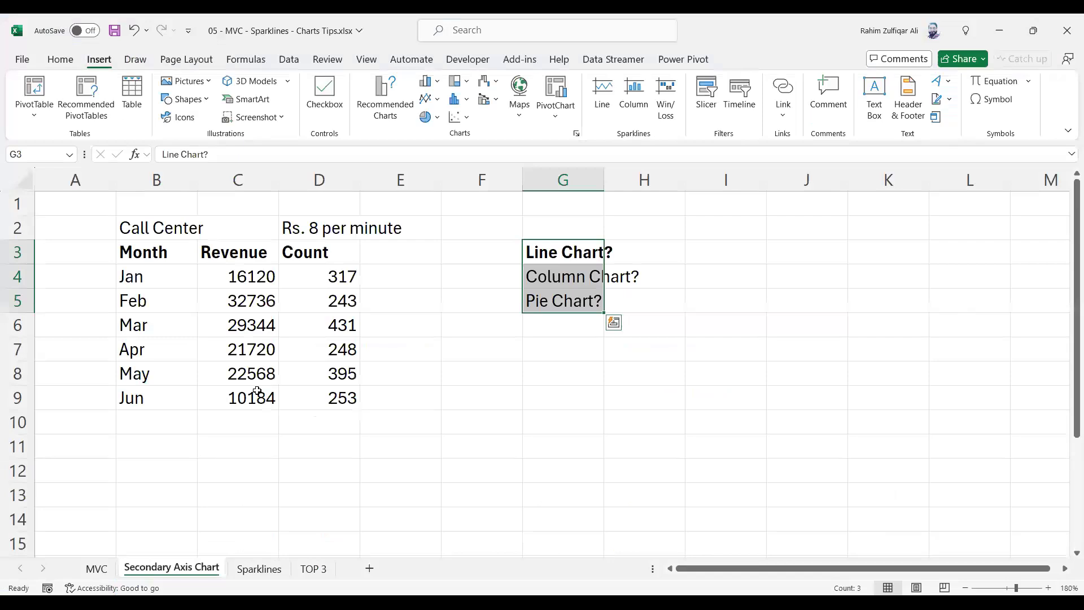
Step: Chart B3:D9 (Month, Revenue, Count) as a clustered column chart beside the table, then select D4:D9
{"action": "left_click_drag", "start_coordinate": [141, 276], "coordinate": [328, 398]}
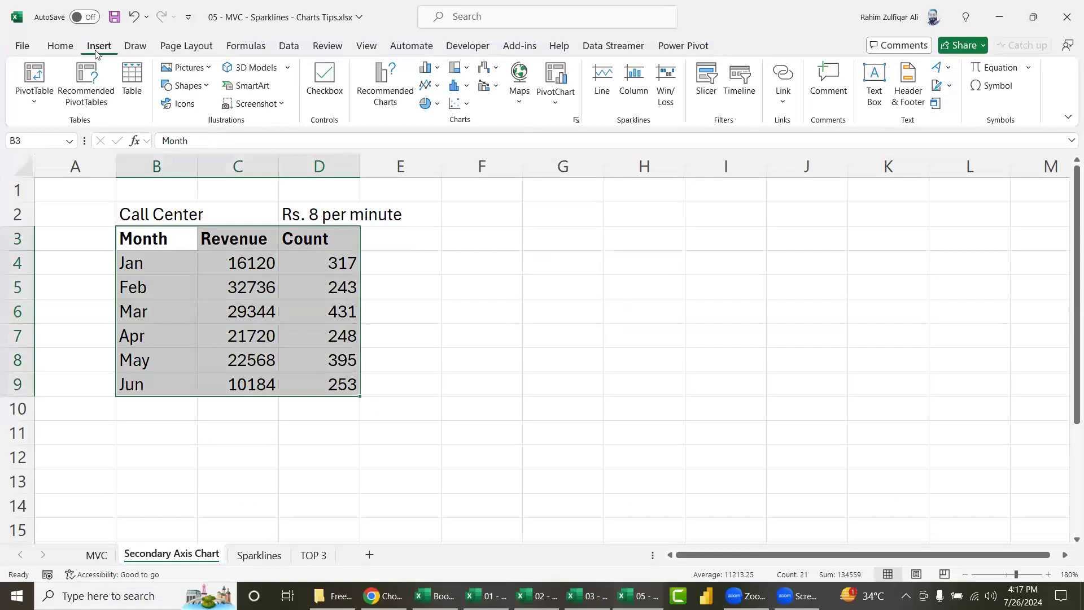
{"action": "left_click", "coordinate": [432, 70]}
{"action": "left_click", "coordinate": [437, 117]}
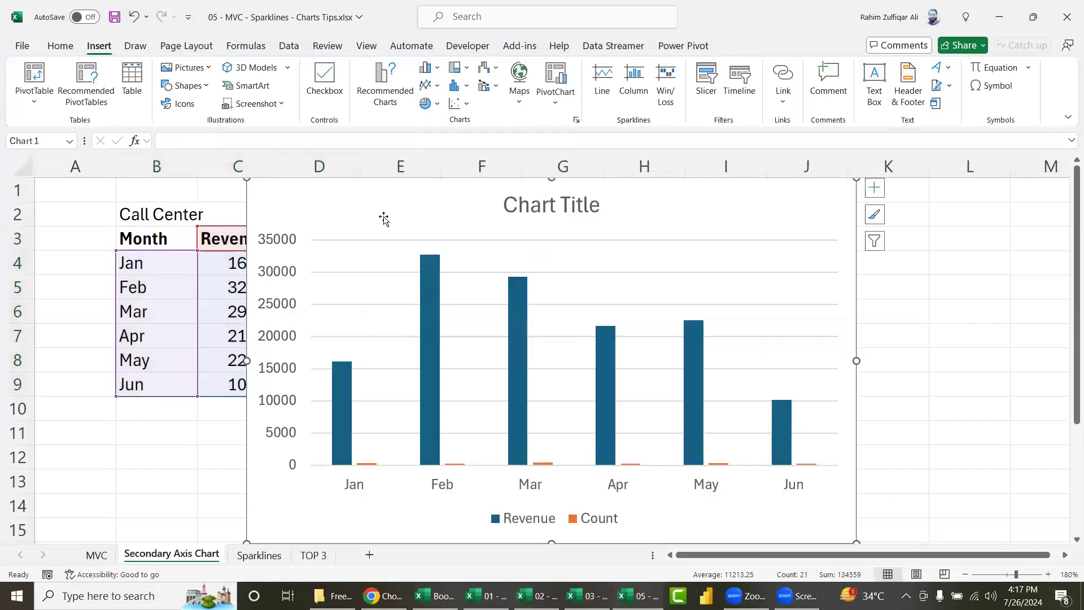
{"action": "scroll", "coordinate": [303, 238], "scroll_direction": "down", "scroll_amount": 2}
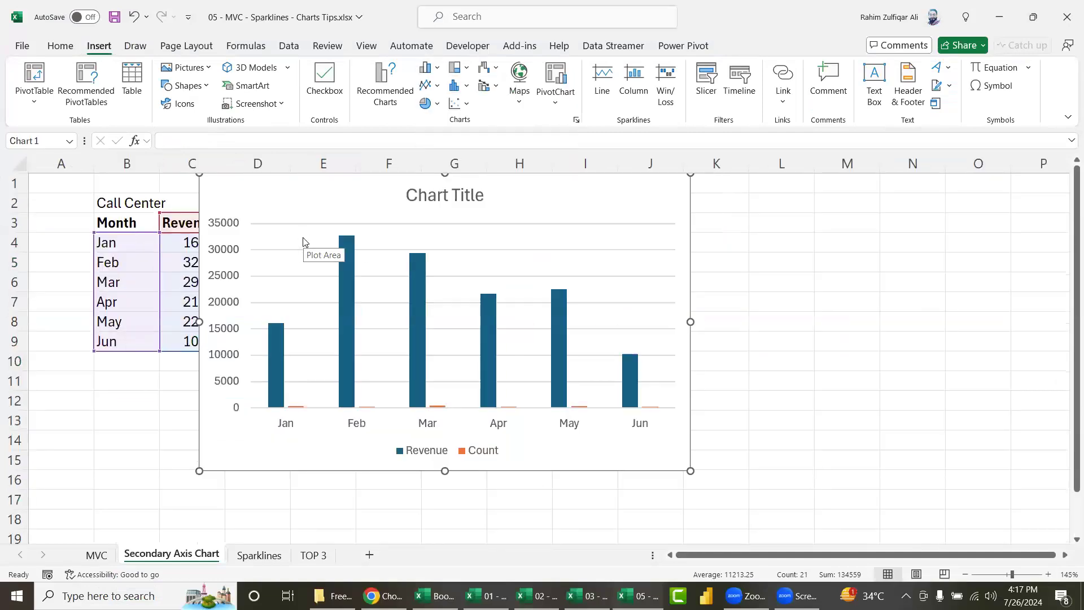
{"action": "scroll", "coordinate": [302, 238], "scroll_direction": "down", "scroll_amount": 2}
{"action": "left_click_drag", "start_coordinate": [281, 229], "coordinate": [410, 251]}
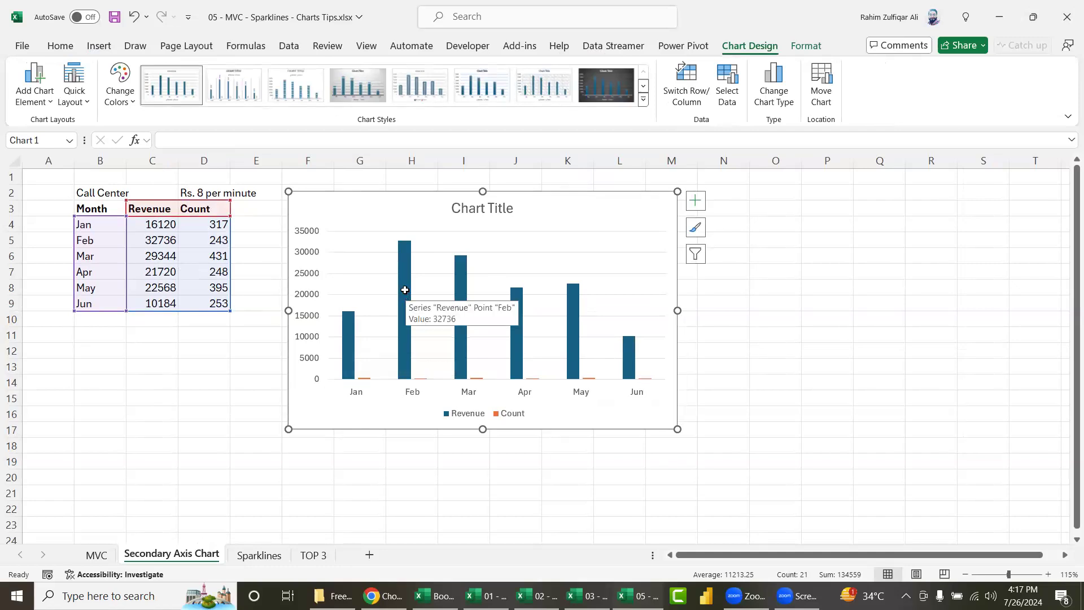
{"action": "left_click", "coordinate": [217, 256]}
{"action": "left_click_drag", "start_coordinate": [218, 225], "coordinate": [221, 304]}
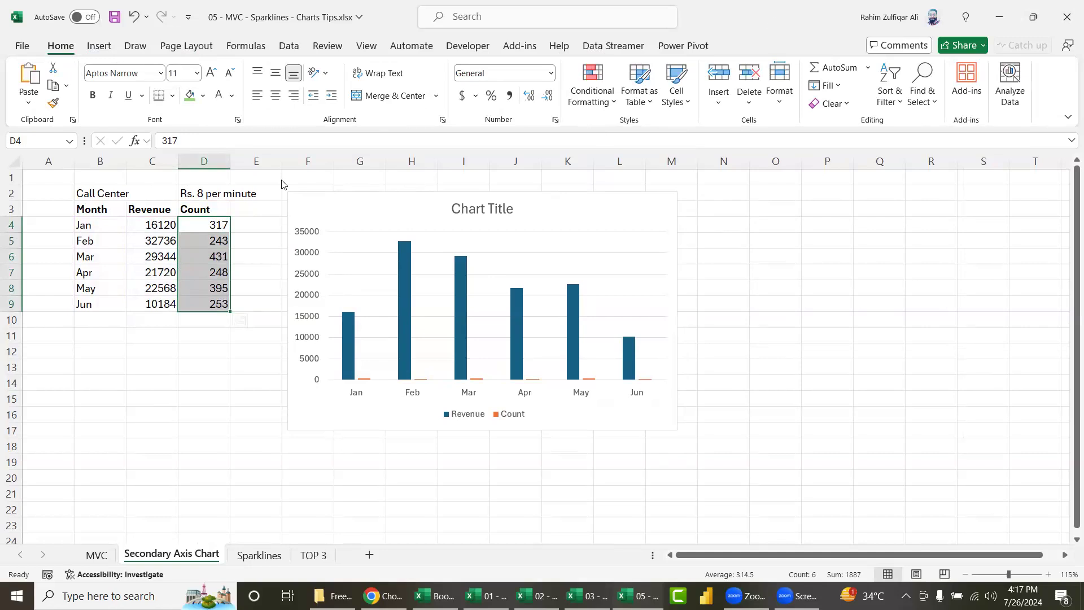
Step: Inspect the barely visible Count series and the Revenue values in column C
{"action": "left_click", "coordinate": [363, 383]}
{"action": "left_click", "coordinate": [363, 382]}
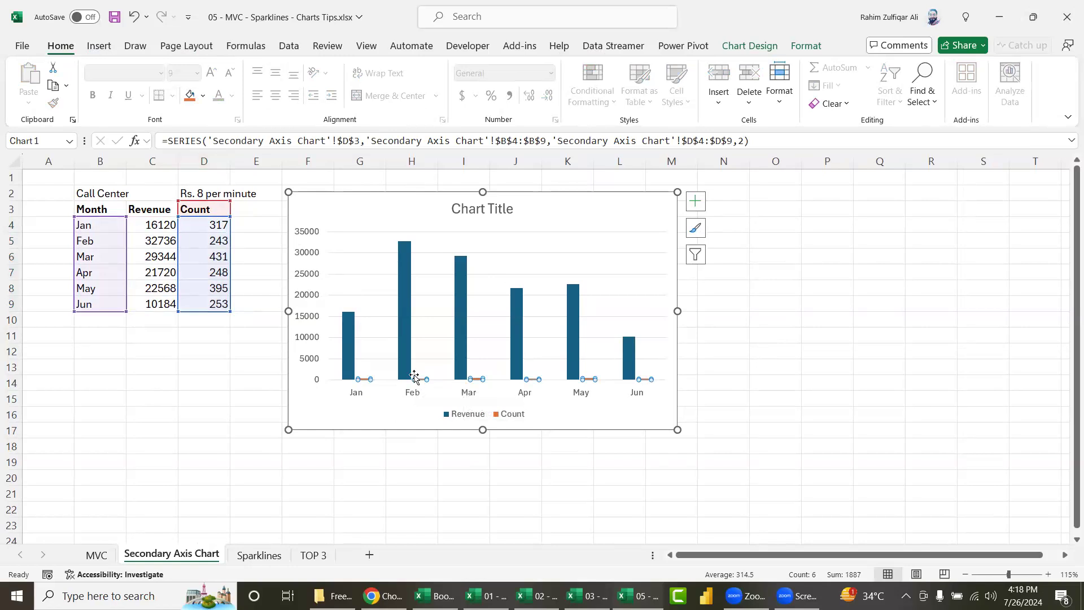
{"action": "left_click", "coordinate": [214, 257]}
{"action": "left_click", "coordinate": [202, 225]}
{"action": "left_click", "coordinate": [151, 224]}
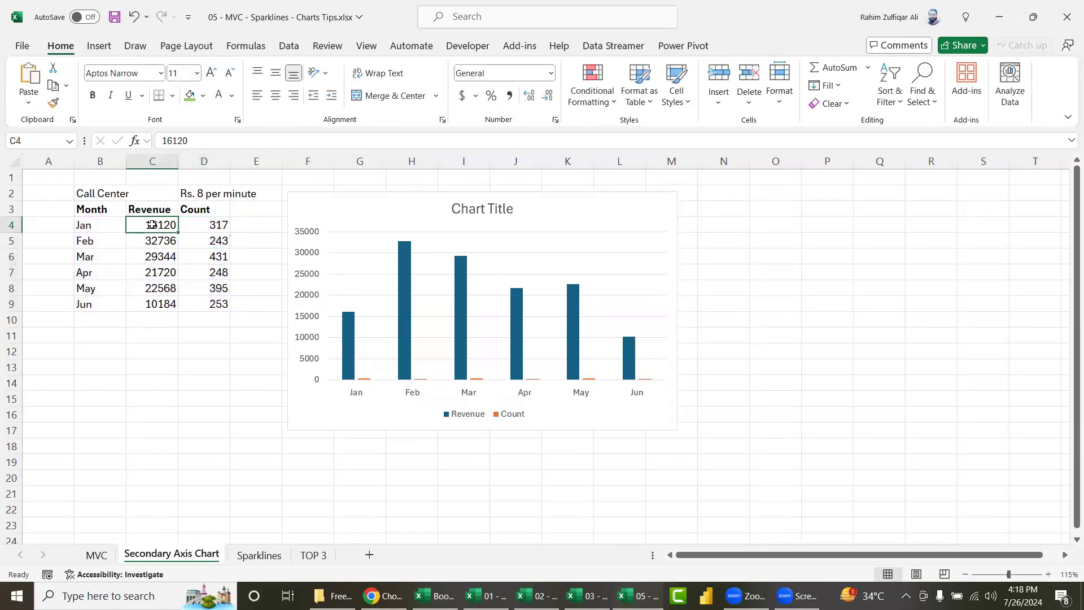
{"action": "left_click", "coordinate": [150, 241]}
{"action": "left_click", "coordinate": [150, 272]}
{"action": "left_click", "coordinate": [154, 302]}
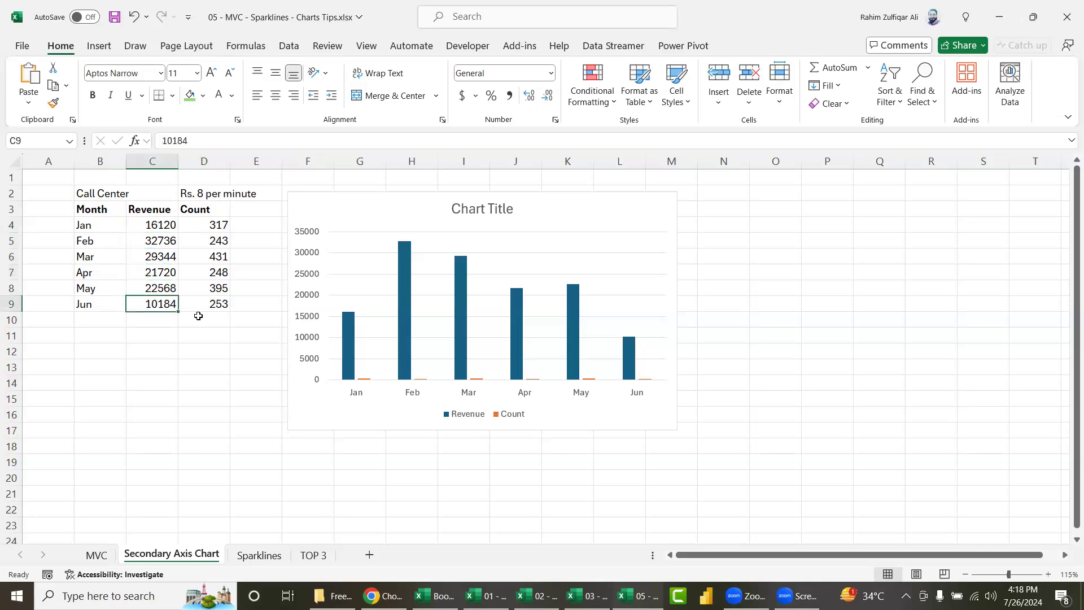
Step: Enter the notes 'Dual Axis', 'Primary Axis' and 'Secondary Axis' in O4:O6
{"action": "left_click", "coordinate": [774, 224]}
{"action": "type", "text": "Reve"}
{"action": "key", "text": "BackSpace"}
{"action": "key", "text": "BackSpace"}
{"action": "key", "text": "BackSpace"}
{"action": "type", "text": "Du"}
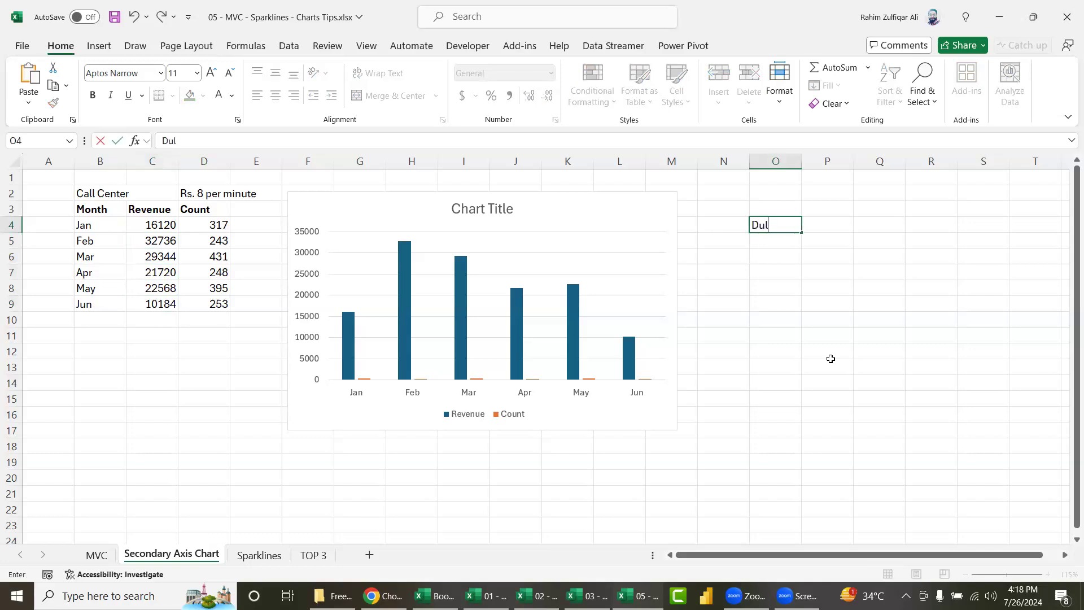
{"action": "type", "text": "al Ai"}
{"action": "key", "text": "BackSpace"}
{"action": "type", "text": "xi"}
{"action": "type", "text": "s"}
{"action": "key", "text": "Return"}
{"action": "type", "text": "Primary "}
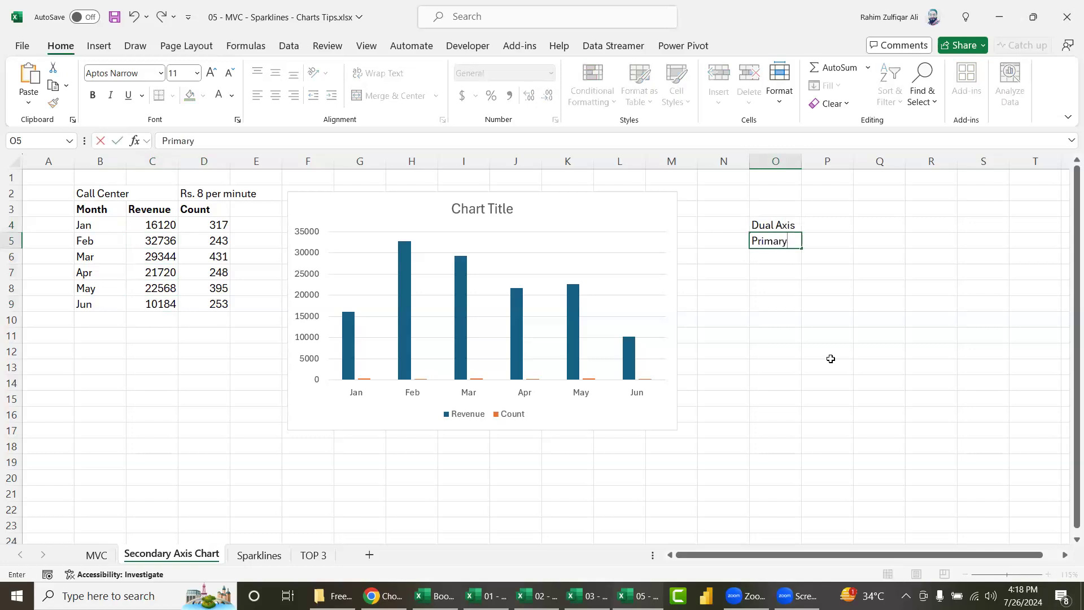
{"action": "type", "text": "Axis"}
{"action": "key", "text": "Return"}
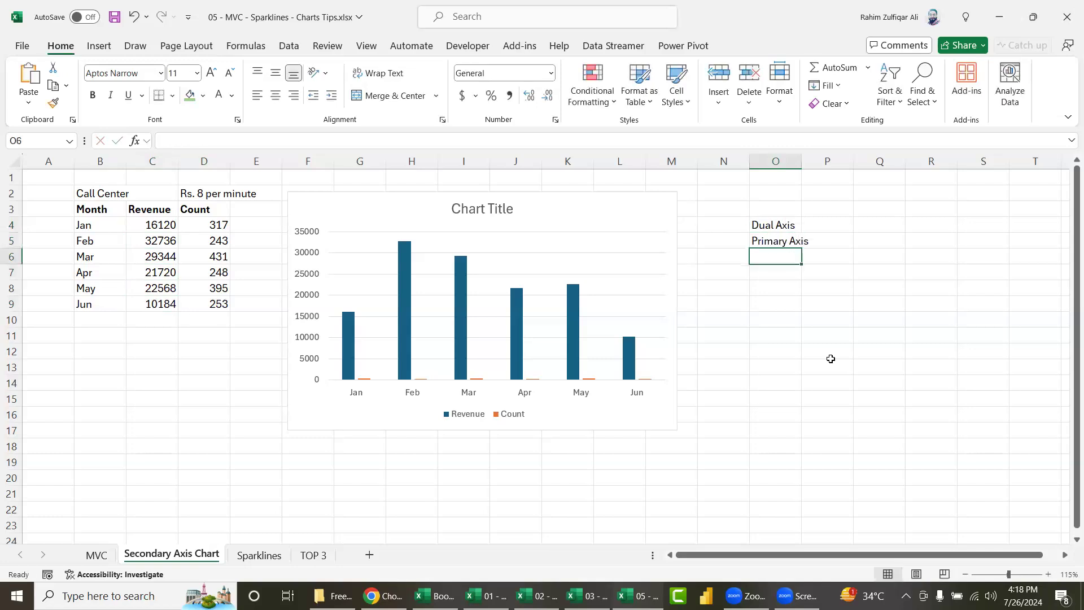
{"action": "type", "text": "Secondary Axis"}
{"action": "key", "text": "Return"}
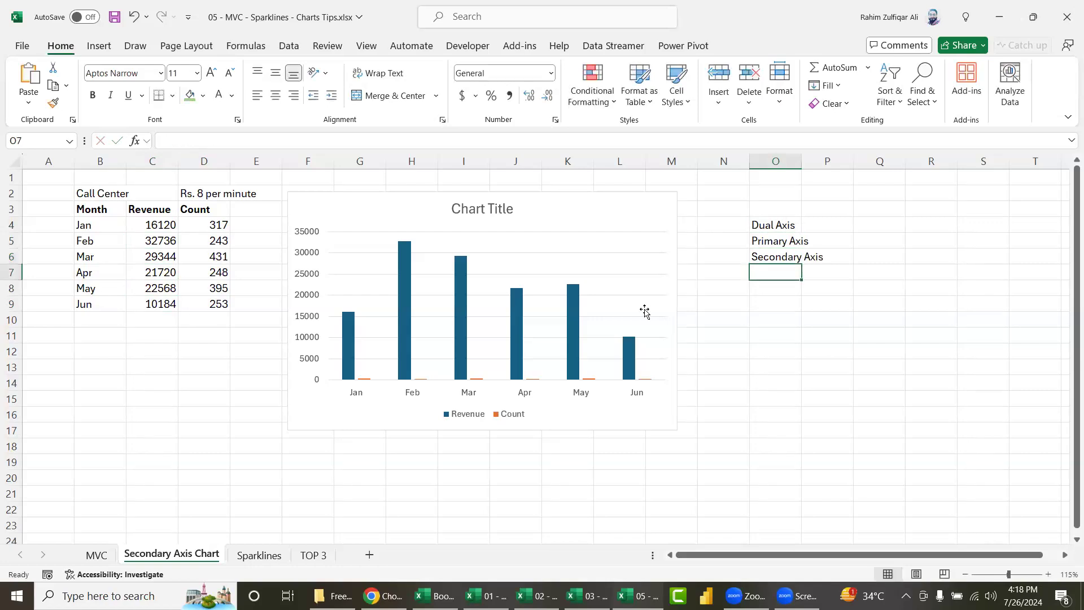
{"action": "left_click", "coordinate": [538, 204]}
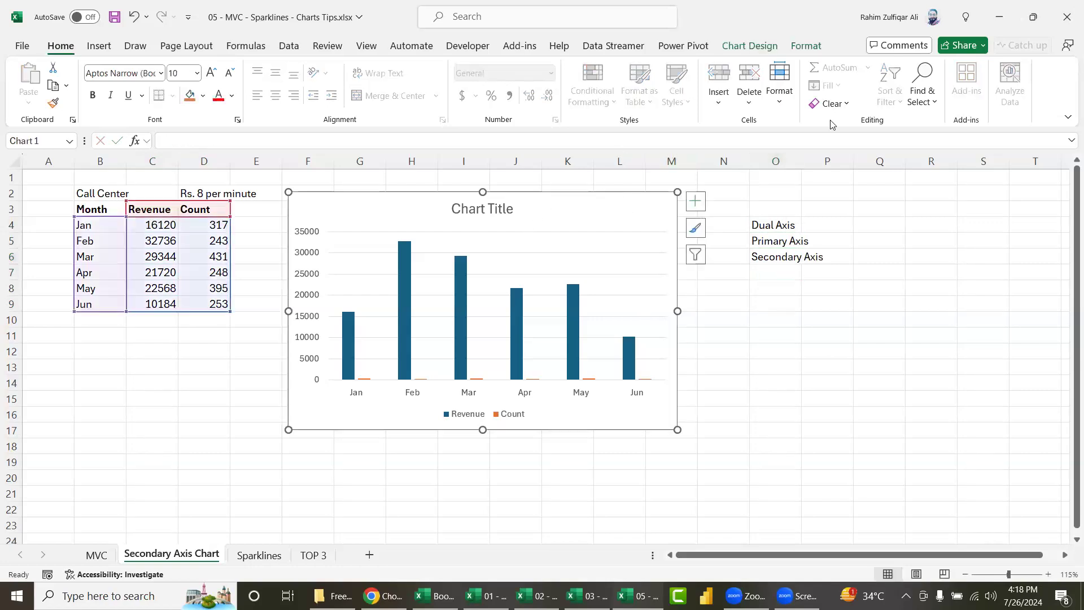
Step: Change the Count series to a line plotted on the secondary axis
{"action": "left_click", "coordinate": [806, 47]}
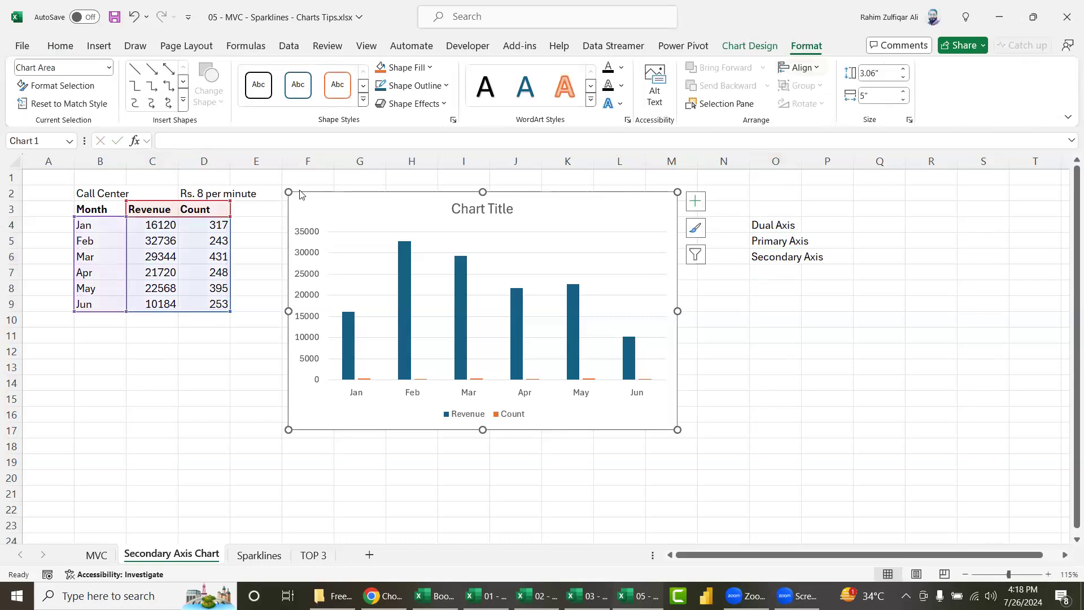
{"action": "left_click", "coordinate": [109, 68]}
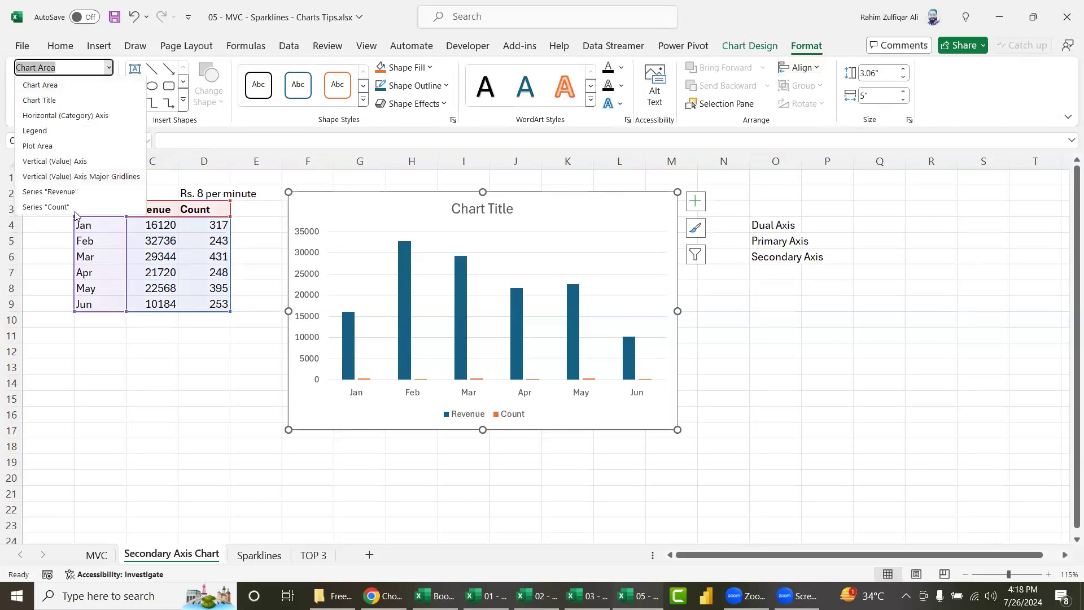
{"action": "left_click", "coordinate": [51, 206]}
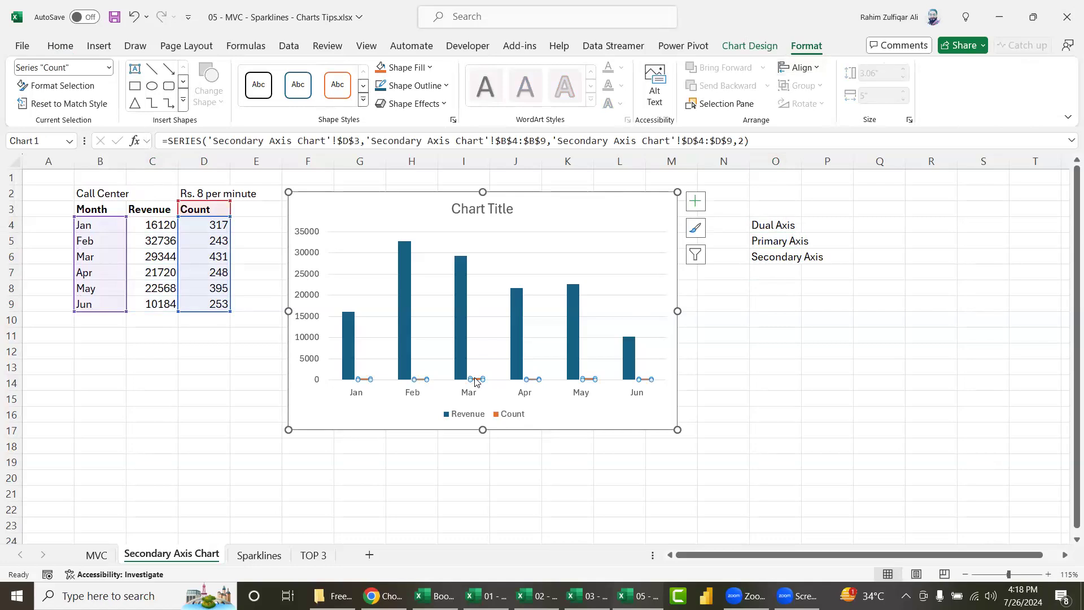
{"action": "right_click", "coordinate": [475, 381]}
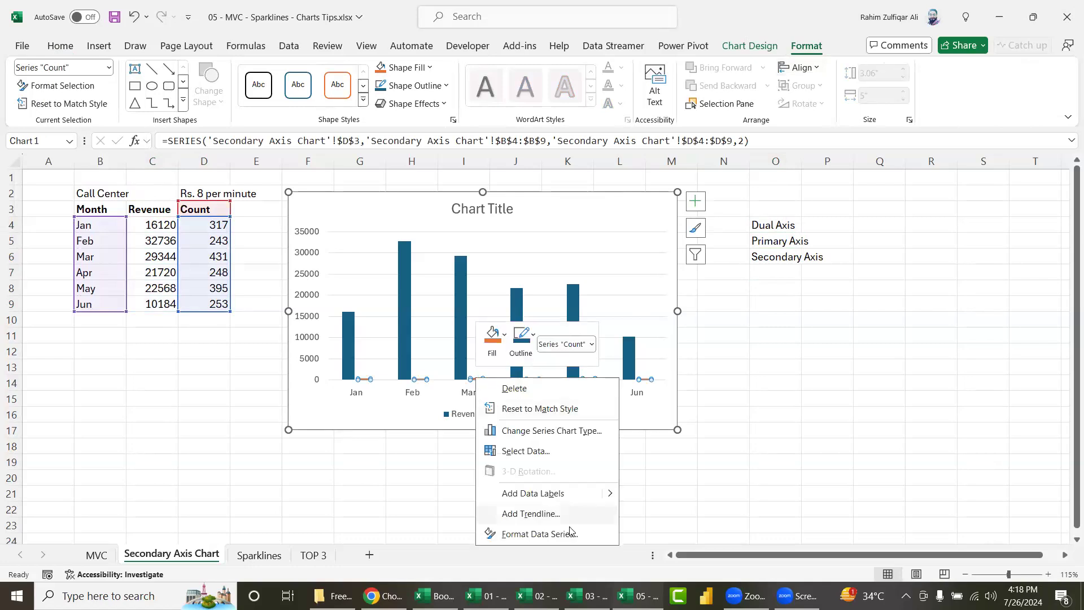
{"action": "left_click", "coordinate": [565, 431]}
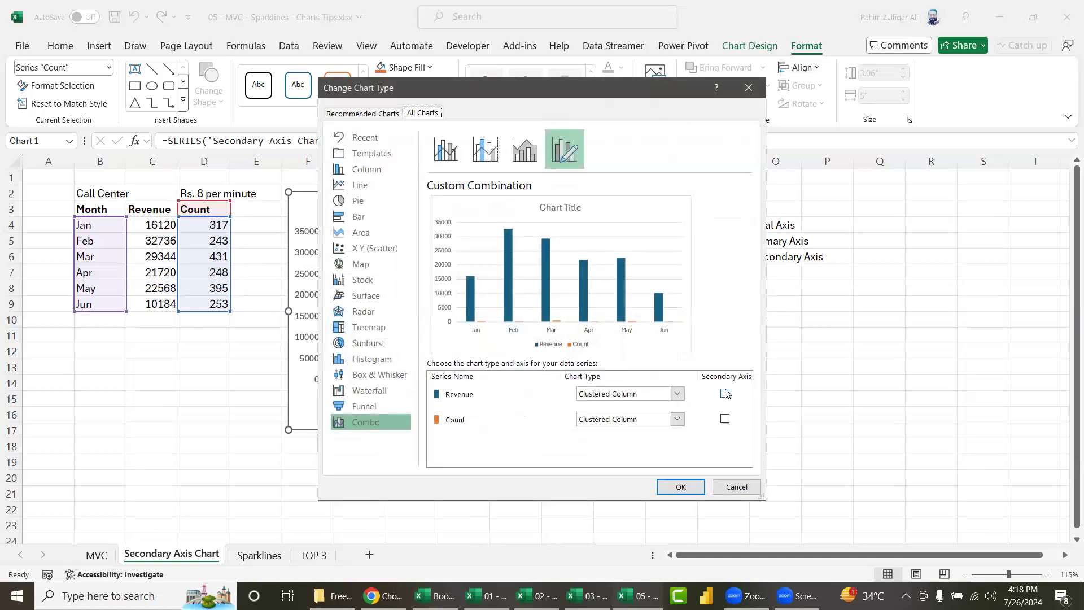
{"action": "left_click", "coordinate": [725, 418]}
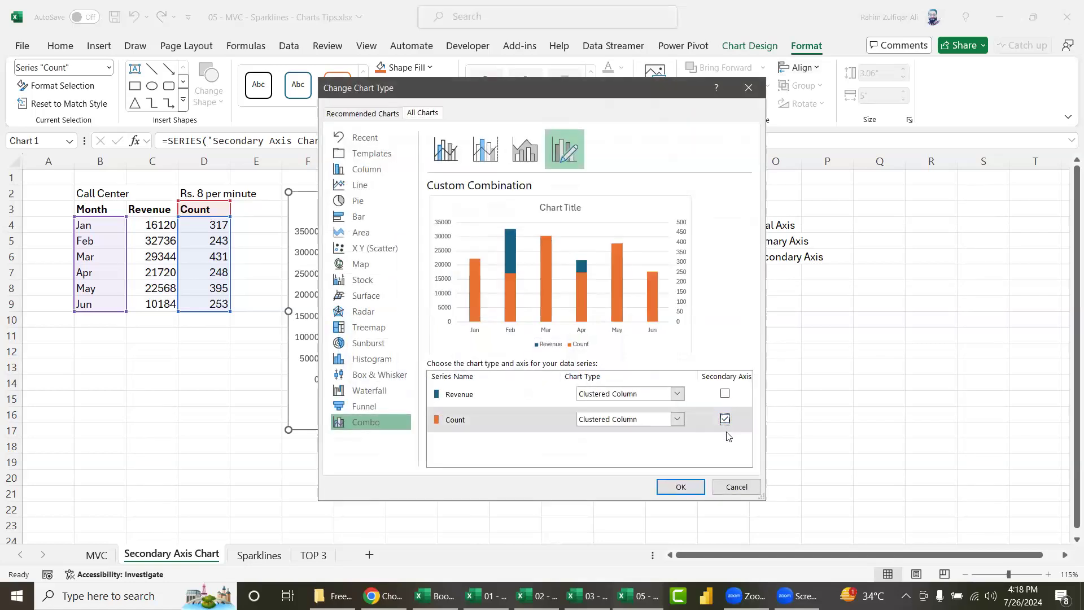
{"action": "left_click", "coordinate": [658, 427]}
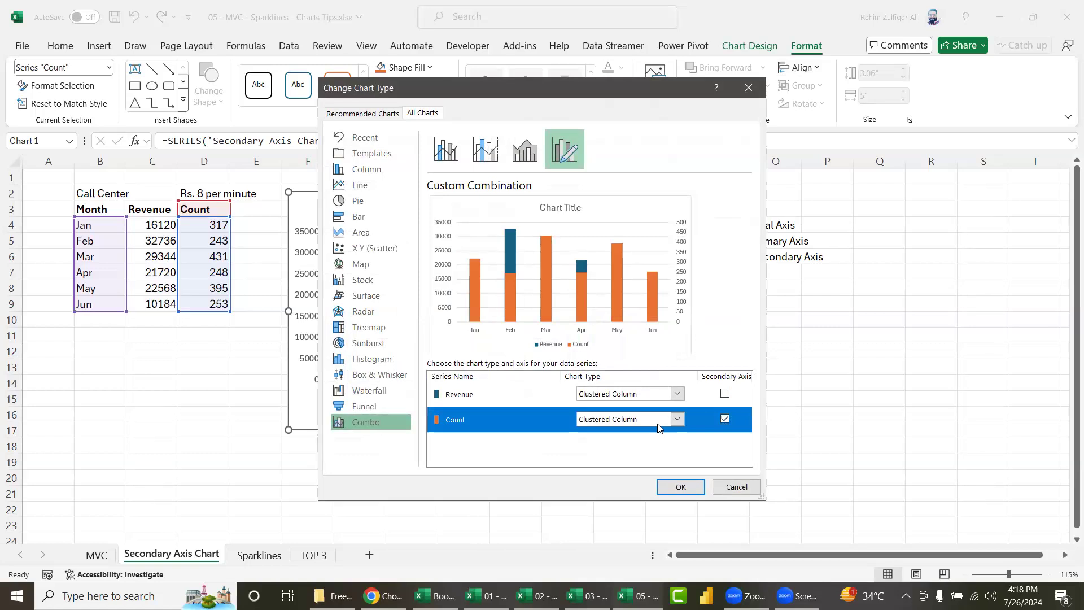
{"action": "left_click", "coordinate": [658, 427]}
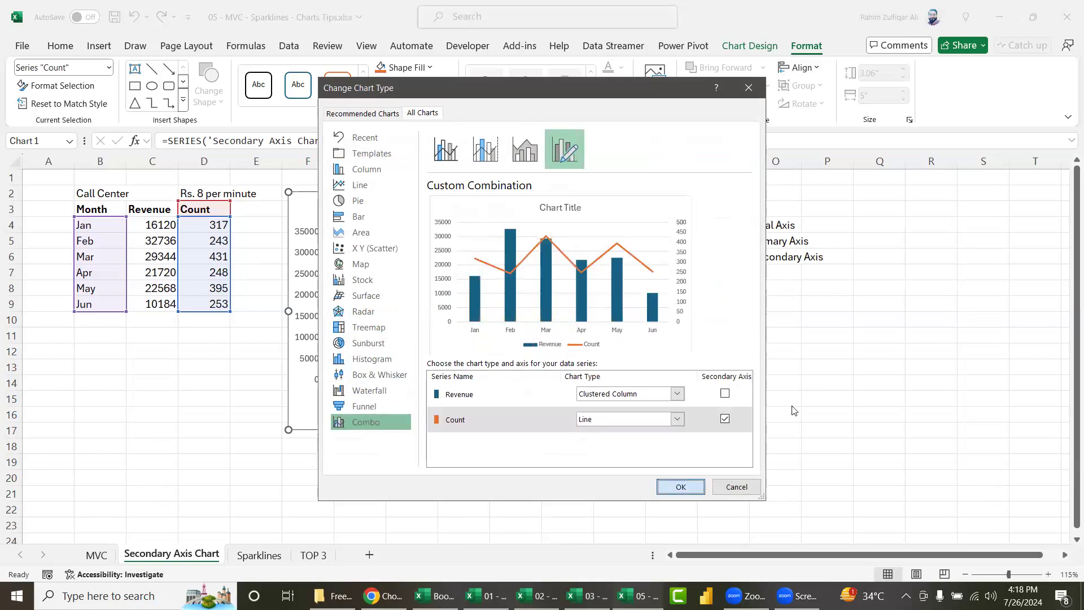
{"action": "key", "text": "Return"}
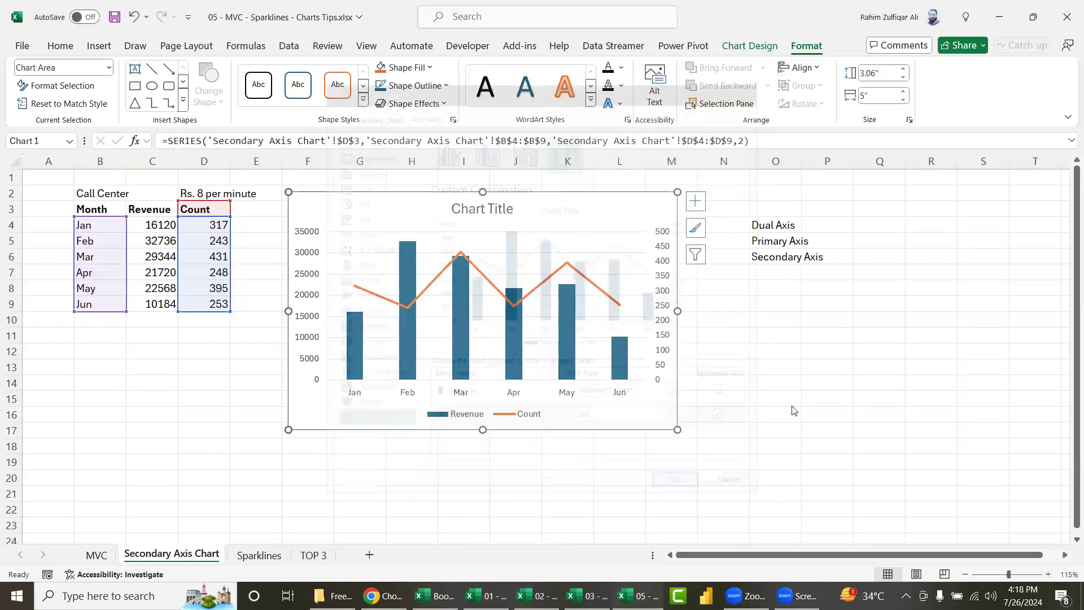
Step: Compare January's revenue value 16120 with its count value 317
{"action": "left_click", "coordinate": [811, 384]}
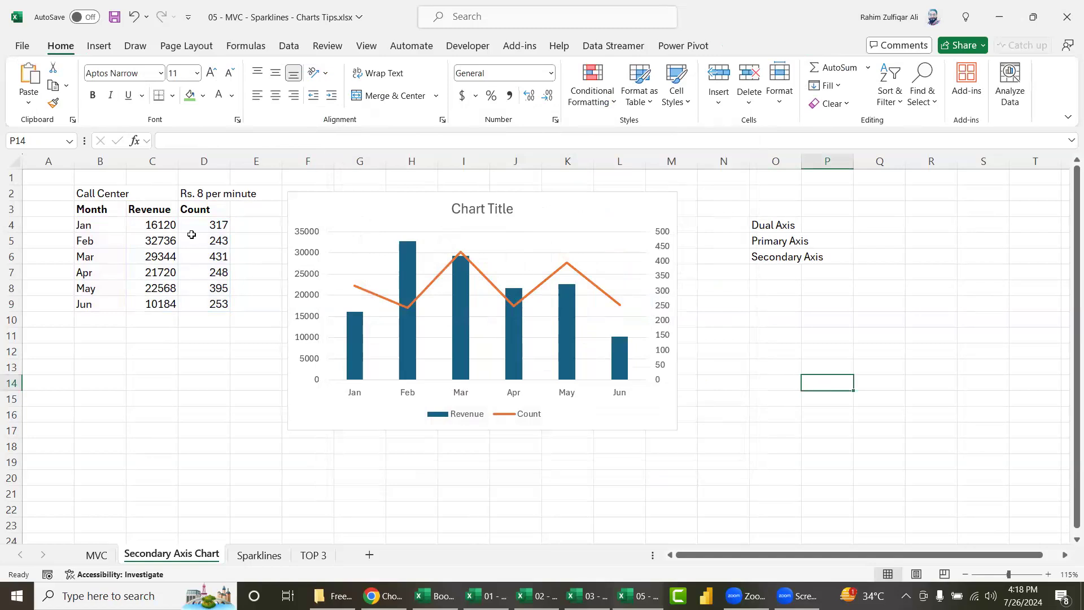
{"action": "left_click", "coordinate": [153, 225]}
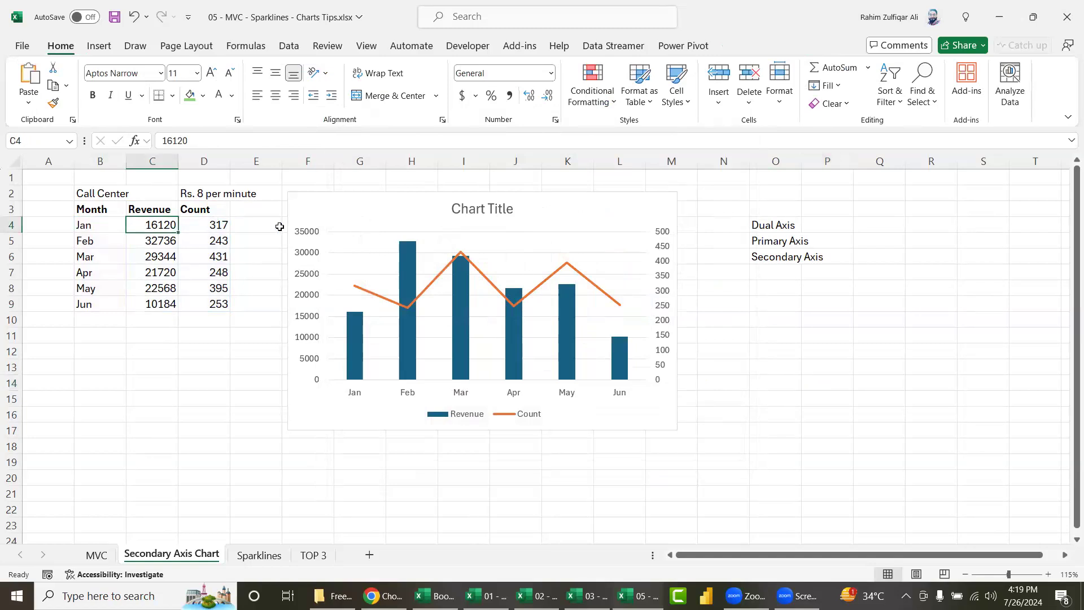
{"action": "key", "text": "Right"}
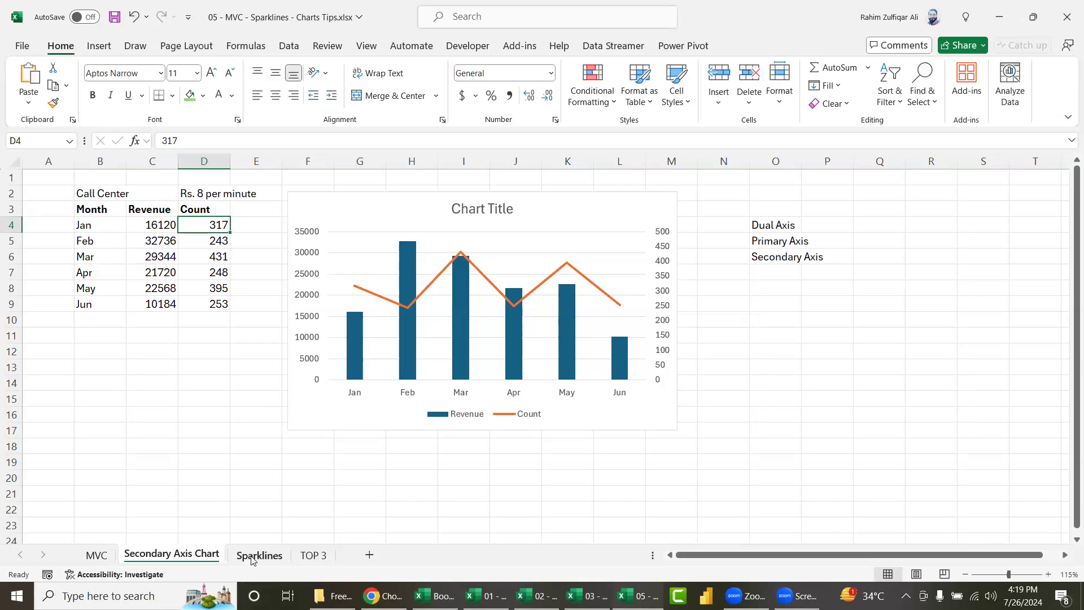
Step: On the TOP 3 sheet, bold the Teams and Points Table headers in B3:C3
{"action": "left_click", "coordinate": [312, 554]}
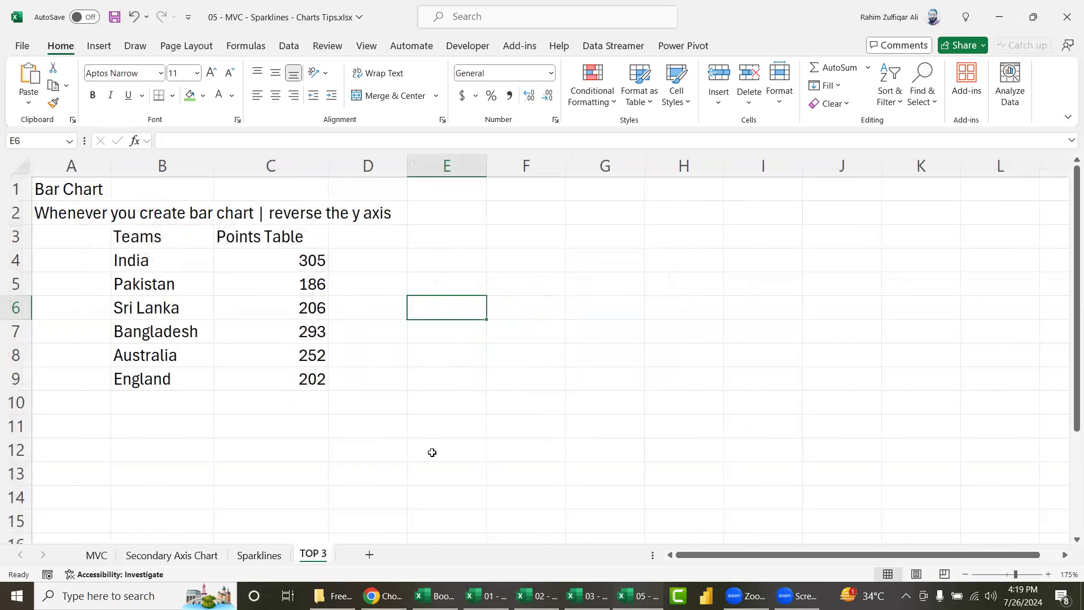
{"action": "double_click", "coordinate": [69, 49]}
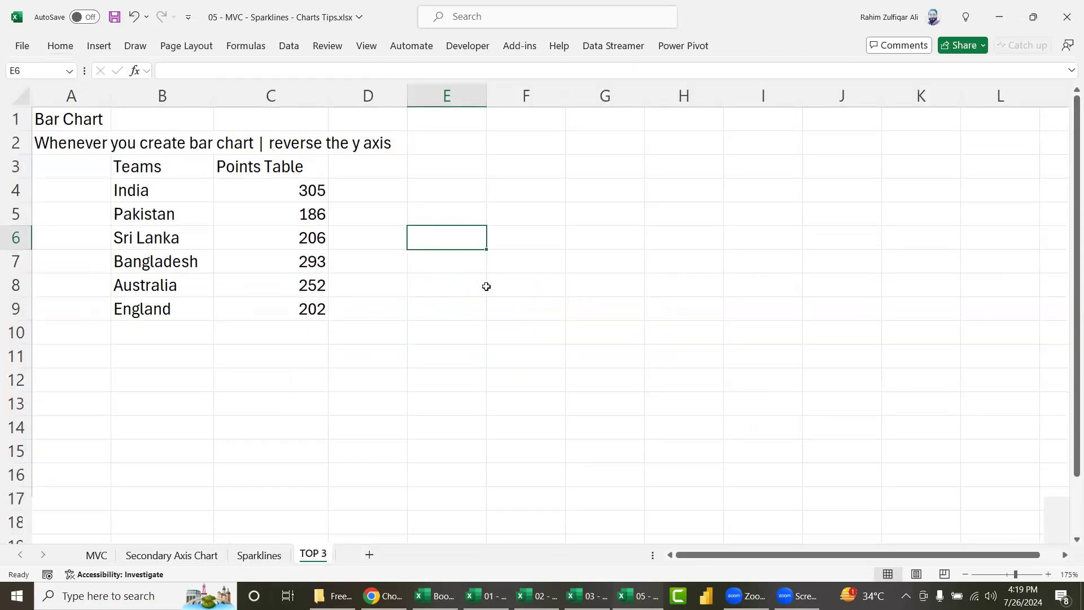
{"action": "scroll", "coordinate": [487, 286], "scroll_direction": "up", "scroll_amount": 2}
{"action": "scroll", "coordinate": [487, 286], "scroll_direction": "up", "scroll_amount": 1}
{"action": "scroll", "coordinate": [486, 286], "scroll_direction": "up", "scroll_amount": 1}
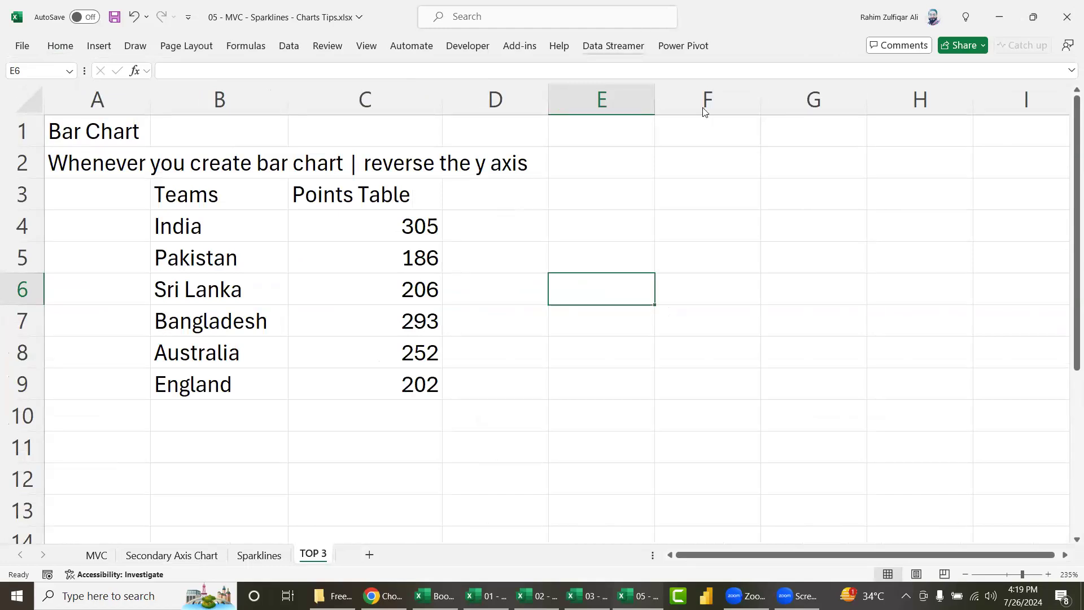
{"action": "left_click_drag", "start_coordinate": [231, 198], "coordinate": [380, 195]}
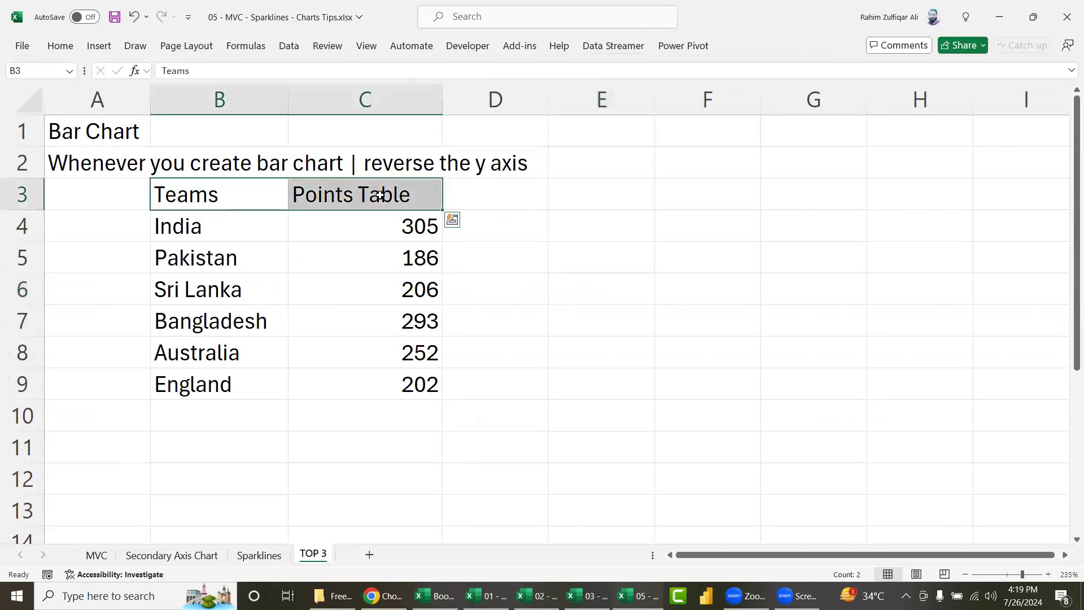
{"action": "key", "text": "ctrl+b"}
{"action": "left_click", "coordinate": [549, 249]}
Step: Insert a 2-D clustered bar chart of B3:C9 and place it beside the table
{"action": "left_click_drag", "start_coordinate": [216, 196], "coordinate": [362, 349]}
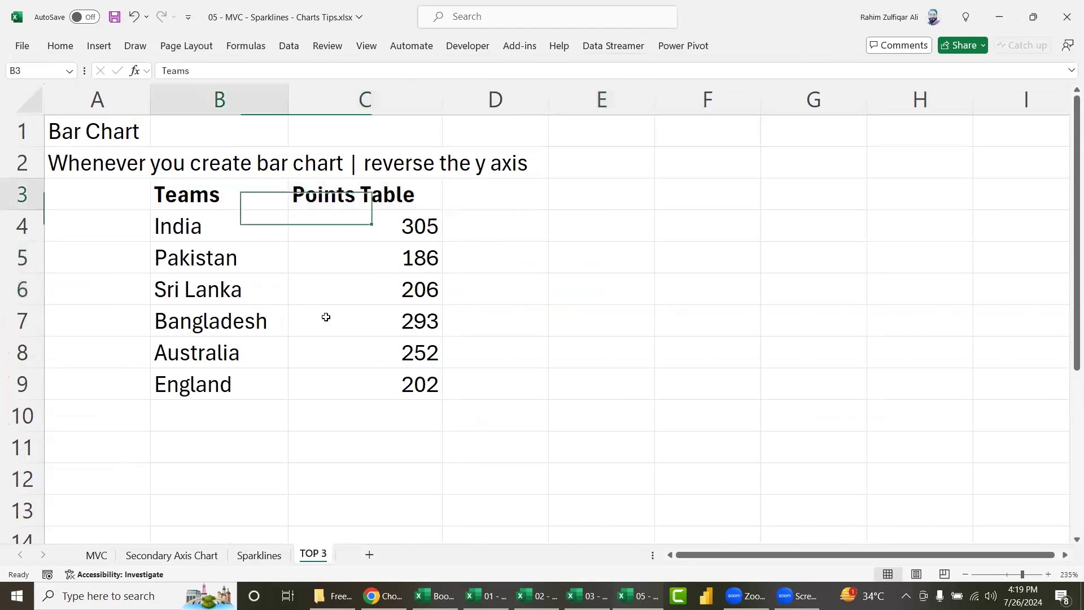
{"action": "scroll", "coordinate": [362, 317], "scroll_direction": "down", "scroll_amount": 3}
{"action": "scroll", "coordinate": [351, 283], "scroll_direction": "down", "scroll_amount": 3}
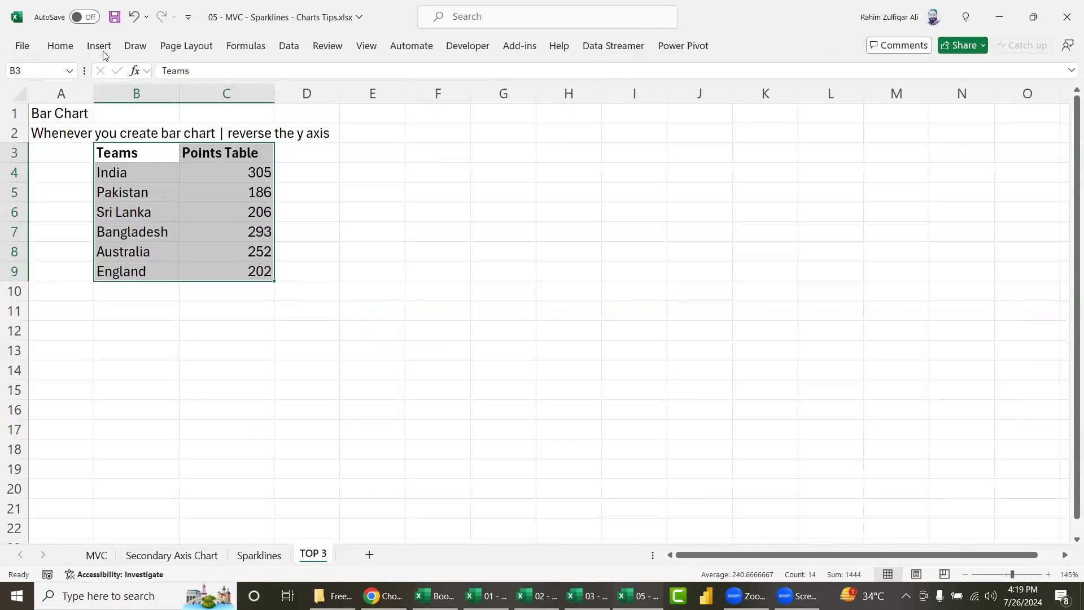
{"action": "left_click", "coordinate": [99, 46]}
{"action": "left_click", "coordinate": [427, 68]}
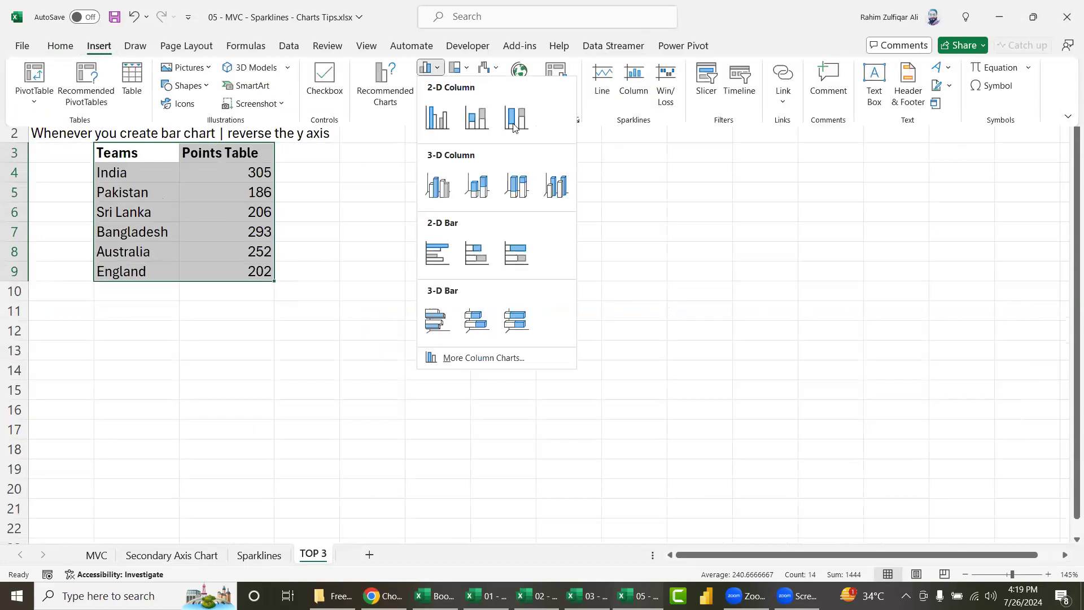
{"action": "left_click", "coordinate": [439, 253]}
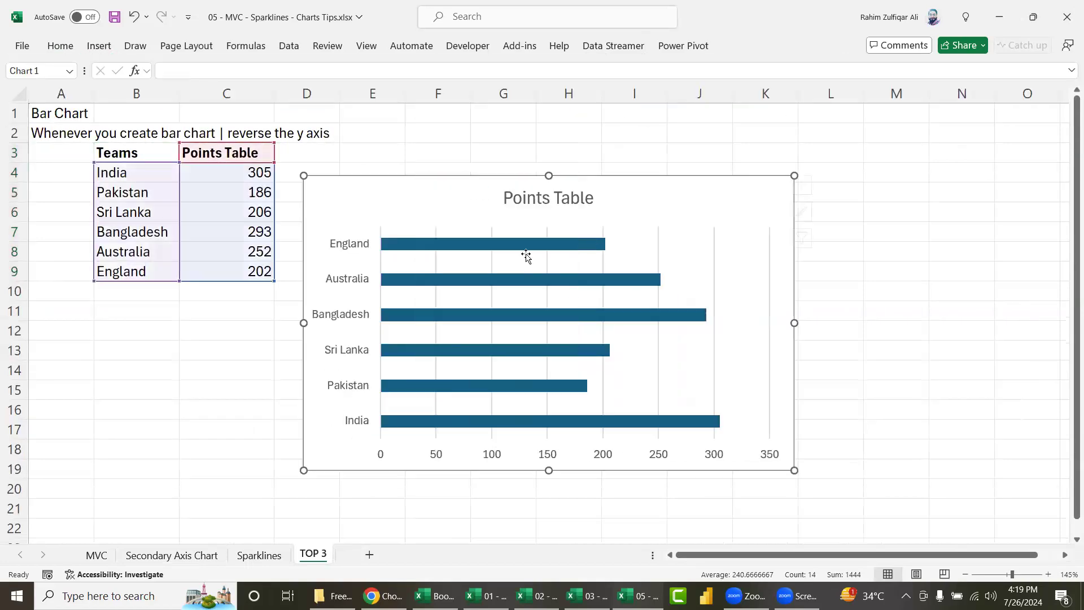
{"action": "left_click_drag", "start_coordinate": [483, 181], "coordinate": [528, 148]}
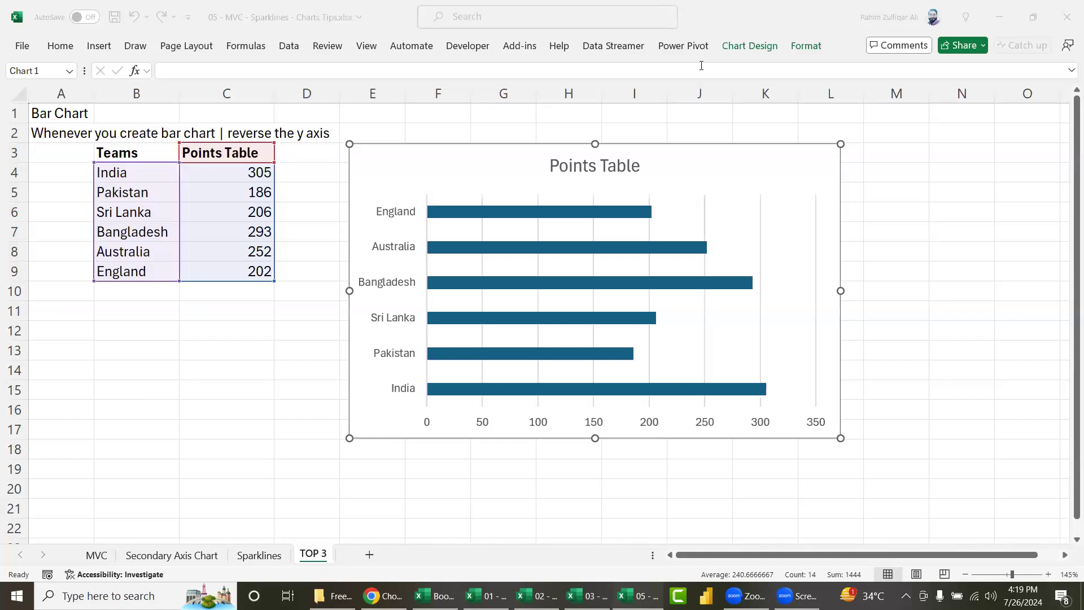
{"action": "key", "text": "Escape"}
Step: Review the six team names listed in column B
{"action": "left_click_drag", "start_coordinate": [136, 172], "coordinate": [153, 226]}
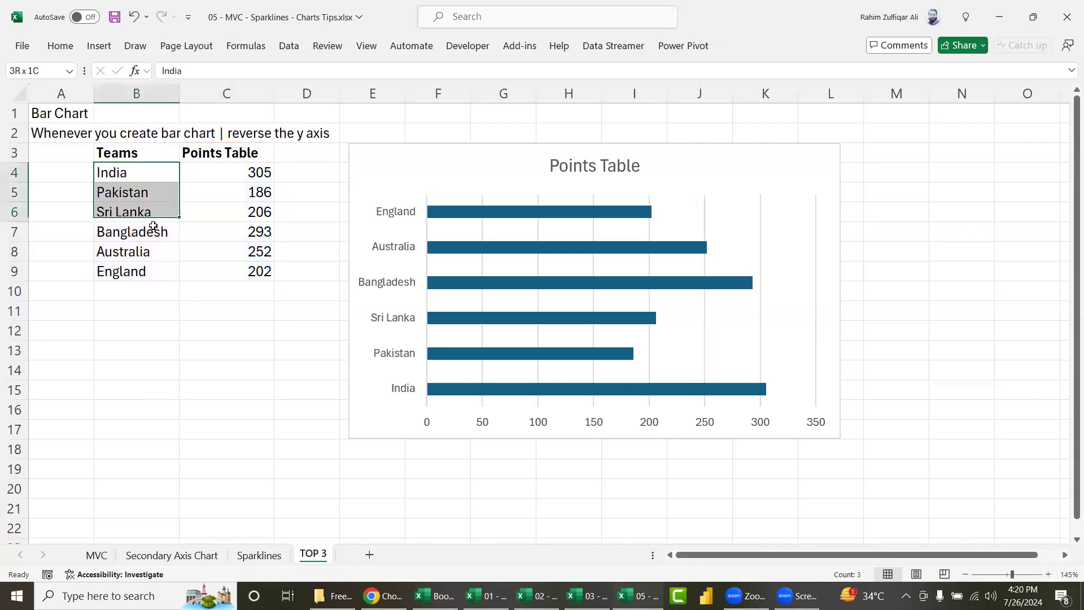
{"action": "left_click_drag", "start_coordinate": [153, 226], "coordinate": [146, 277]}
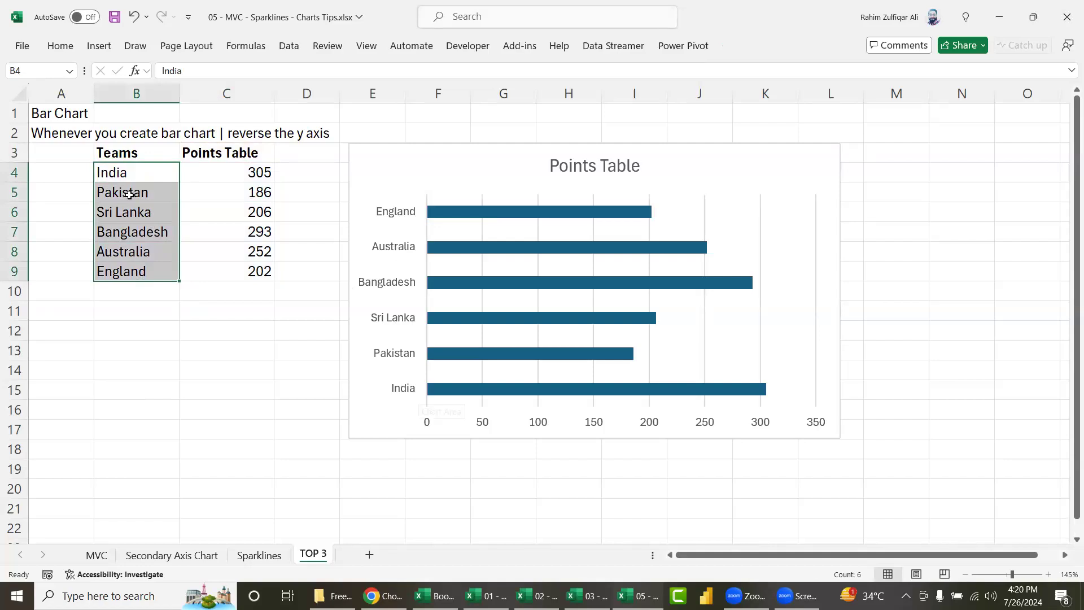
{"action": "key", "text": "Down"}
{"action": "key", "text": "Down"}
{"action": "key", "text": "Down"}
{"action": "key", "text": "Up"}
{"action": "key", "text": "Up"}
{"action": "key", "text": "Up"}
{"action": "key", "text": "Down"}
{"action": "key", "text": "Down"}
{"action": "key", "text": "Down"}
{"action": "key", "text": "Down"}
{"action": "key", "text": "Down"}
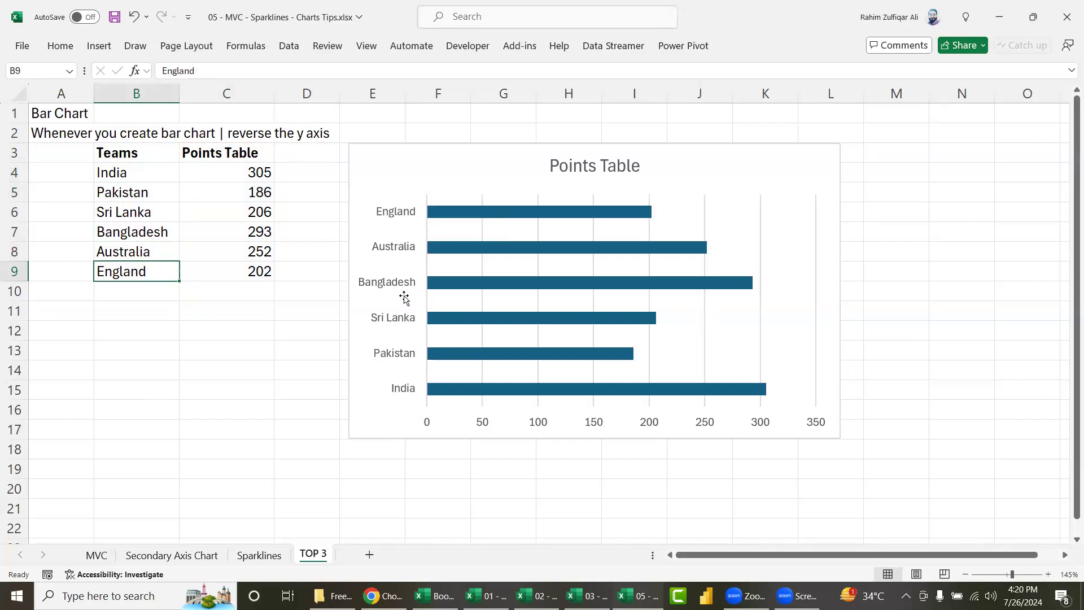
Step: Set the team axis to categories in reverse order, crossing at maximum category
{"action": "left_click", "coordinate": [400, 250]}
{"action": "right_click", "coordinate": [400, 250]}
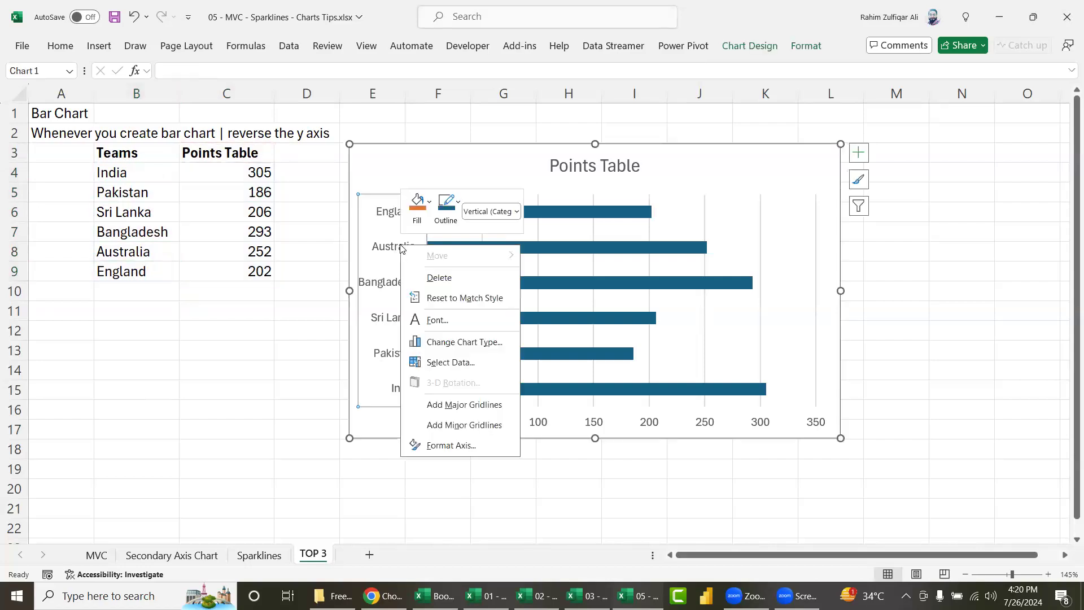
{"action": "left_click", "coordinate": [504, 446]}
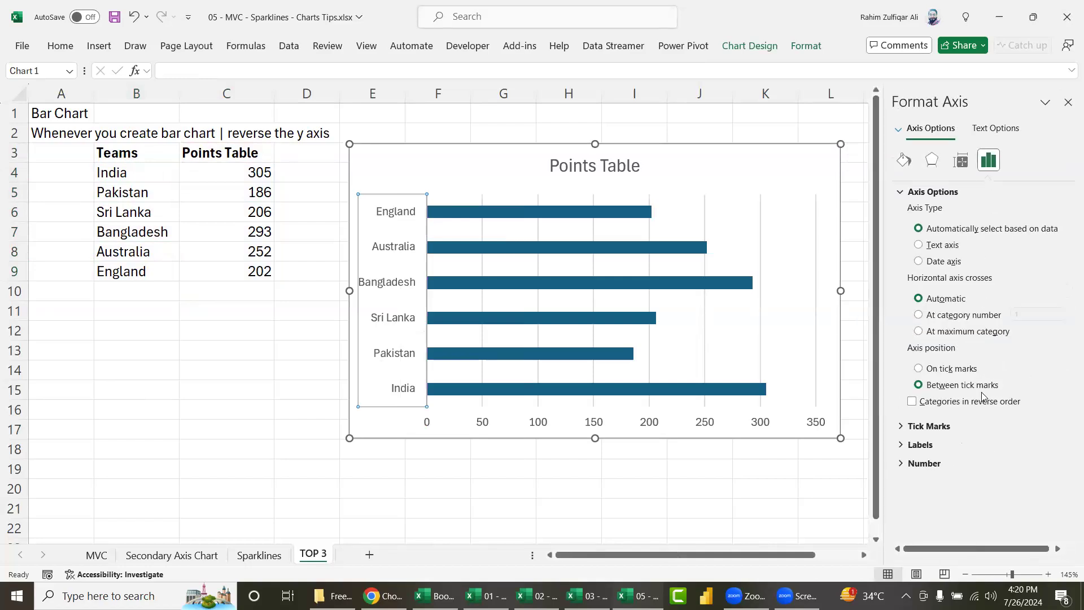
{"action": "left_click", "coordinate": [913, 402]}
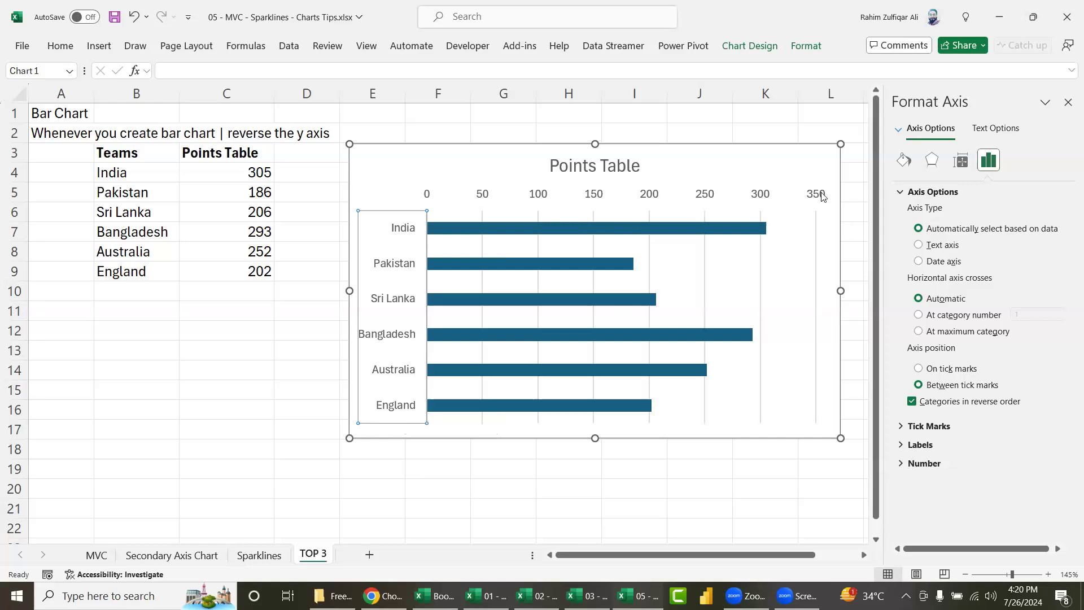
{"action": "left_click", "coordinate": [947, 333]}
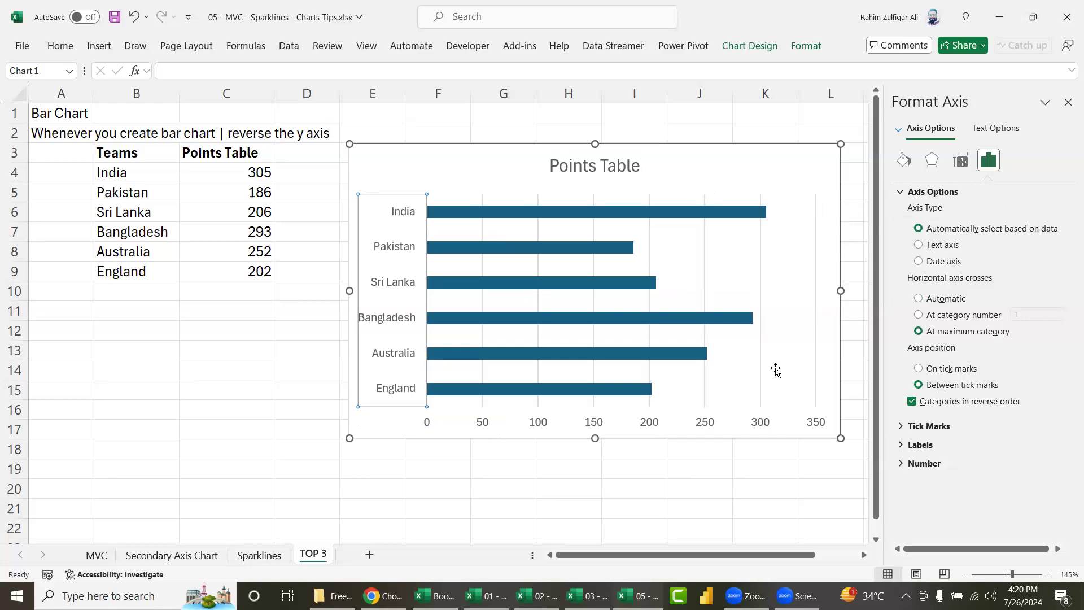
Step: Delete the vertical gridlines and move the chart further right and down
{"action": "left_click", "coordinate": [705, 397]}
{"action": "key", "text": "Delete"}
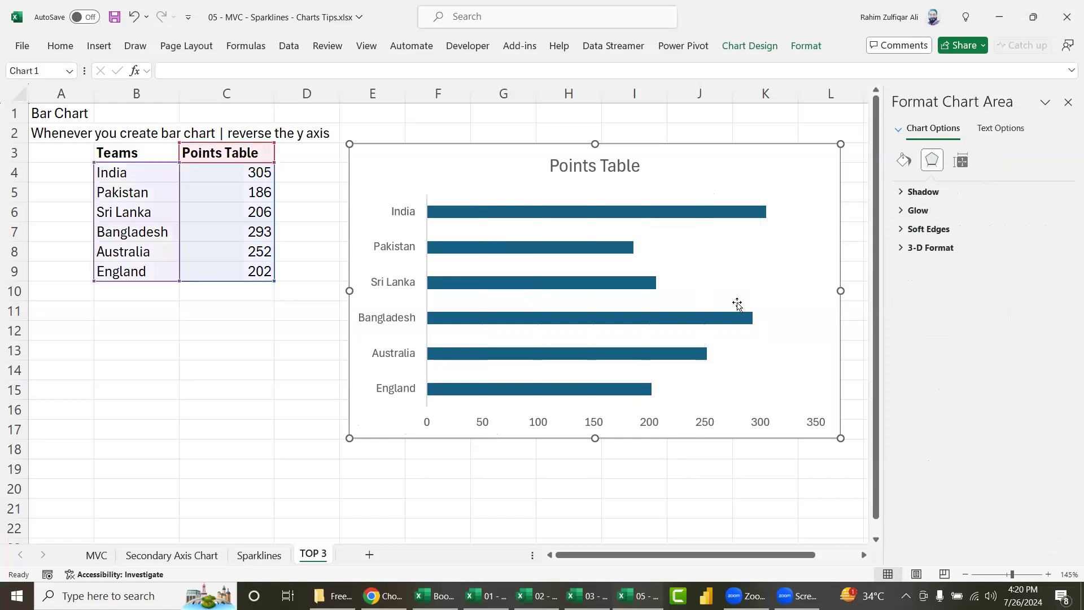
{"action": "left_click", "coordinate": [1067, 103]}
{"action": "left_click_drag", "start_coordinate": [583, 173], "coordinate": [691, 206]}
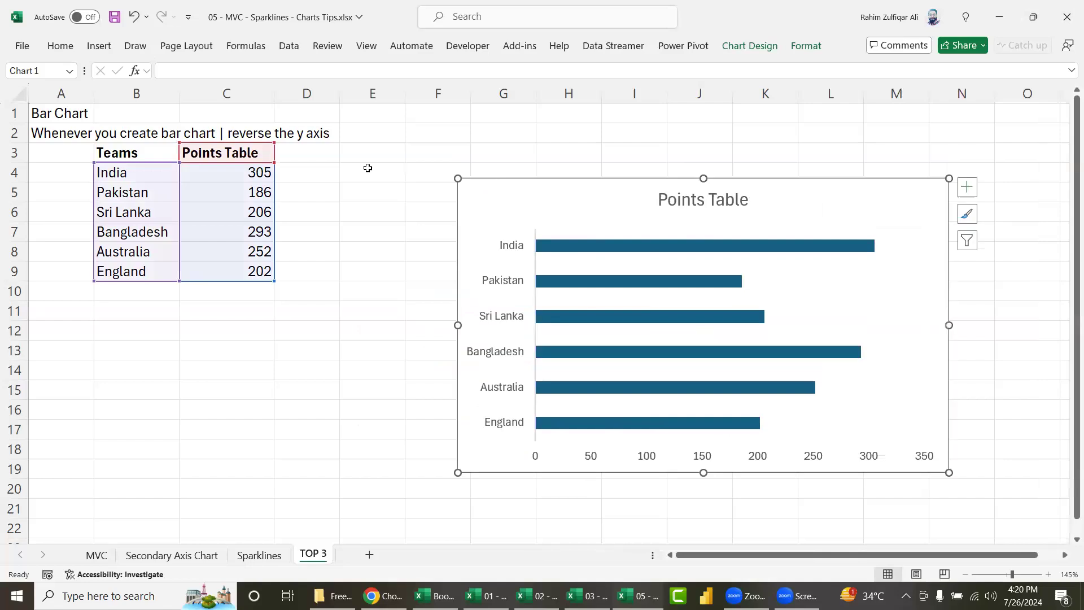
Step: Add data labels showing each team's points to the bars
{"action": "left_click", "coordinate": [375, 232]}
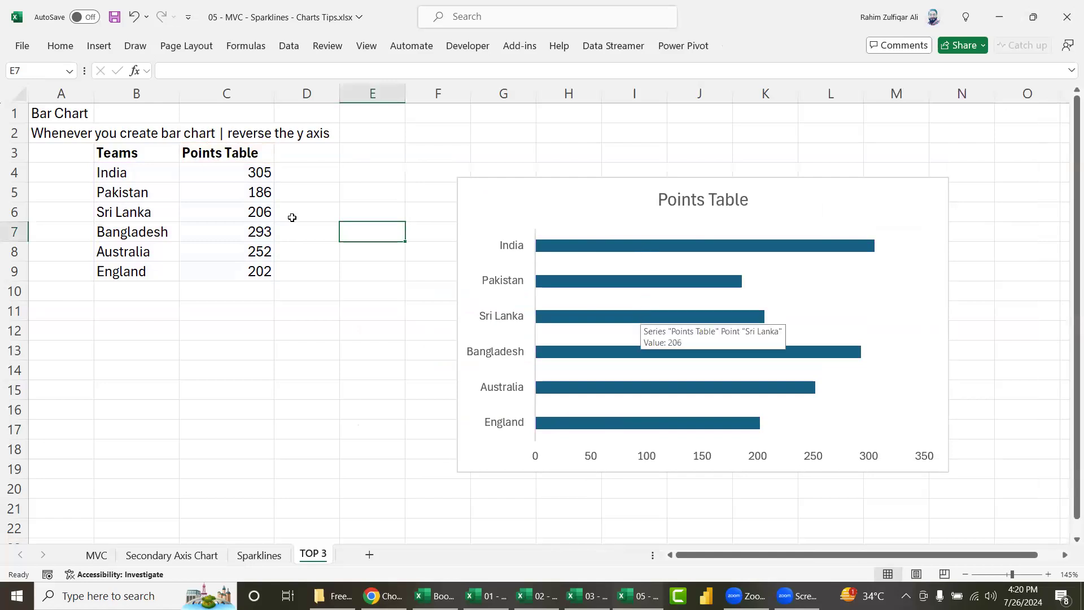
{"action": "left_click", "coordinate": [294, 153]}
{"action": "type", "text": "T"}
{"action": "key", "text": "Escape"}
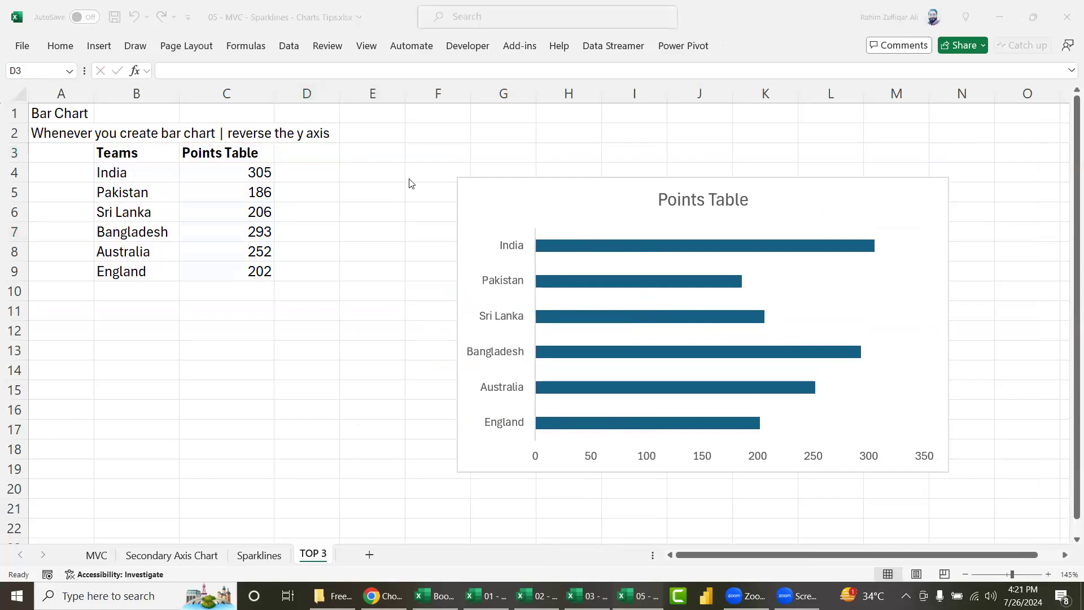
{"action": "right_click", "coordinate": [596, 246]}
{"action": "left_click", "coordinate": [667, 365]}
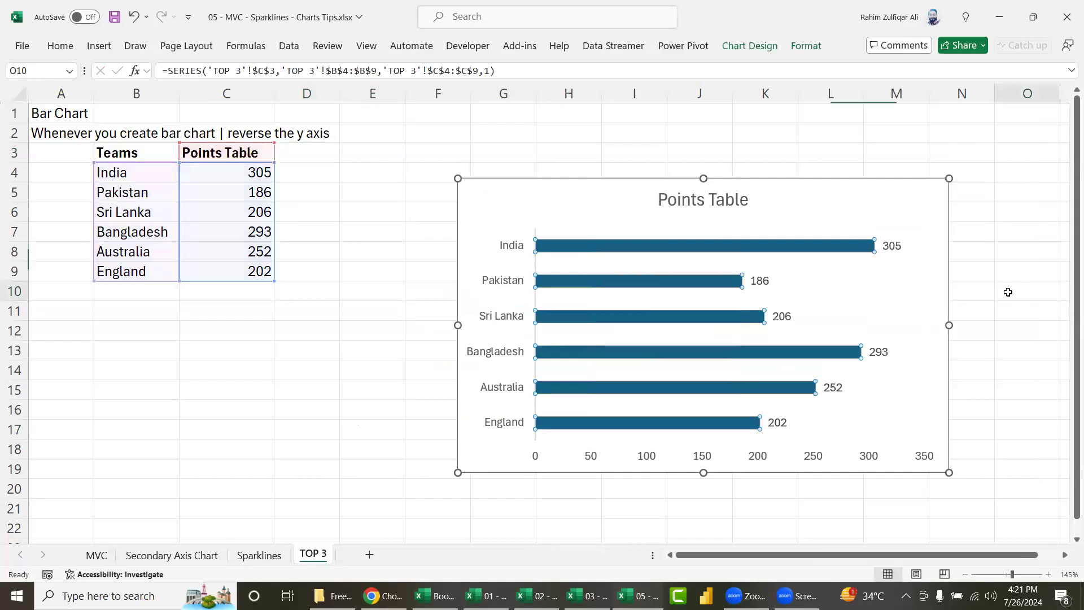
{"action": "left_click", "coordinate": [1008, 292]}
Step: Fill only the India bar with orange
{"action": "left_click", "coordinate": [842, 249]}
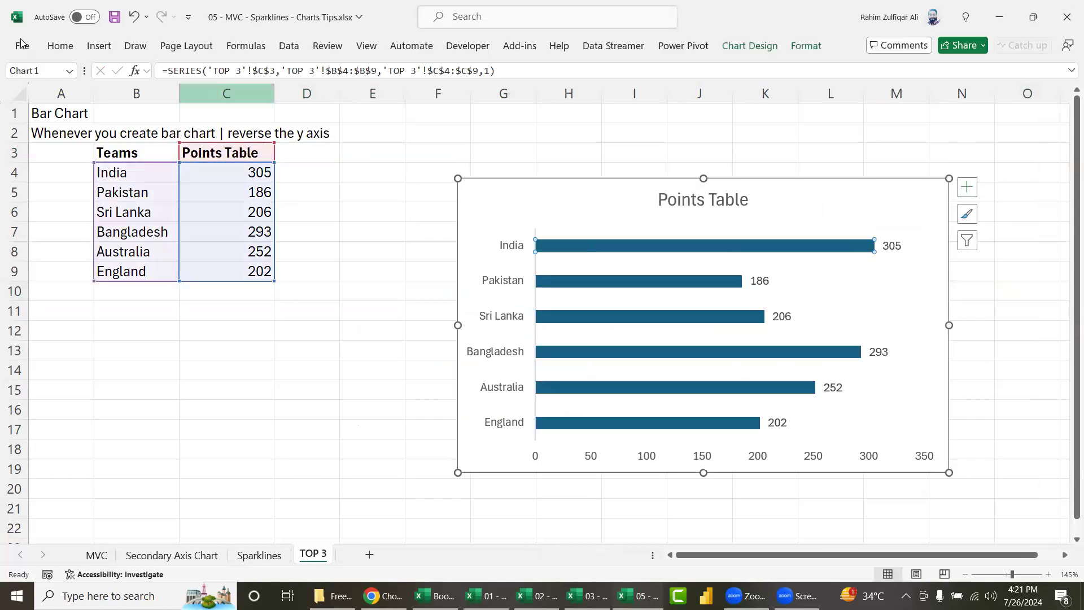
{"action": "left_click", "coordinate": [61, 45]}
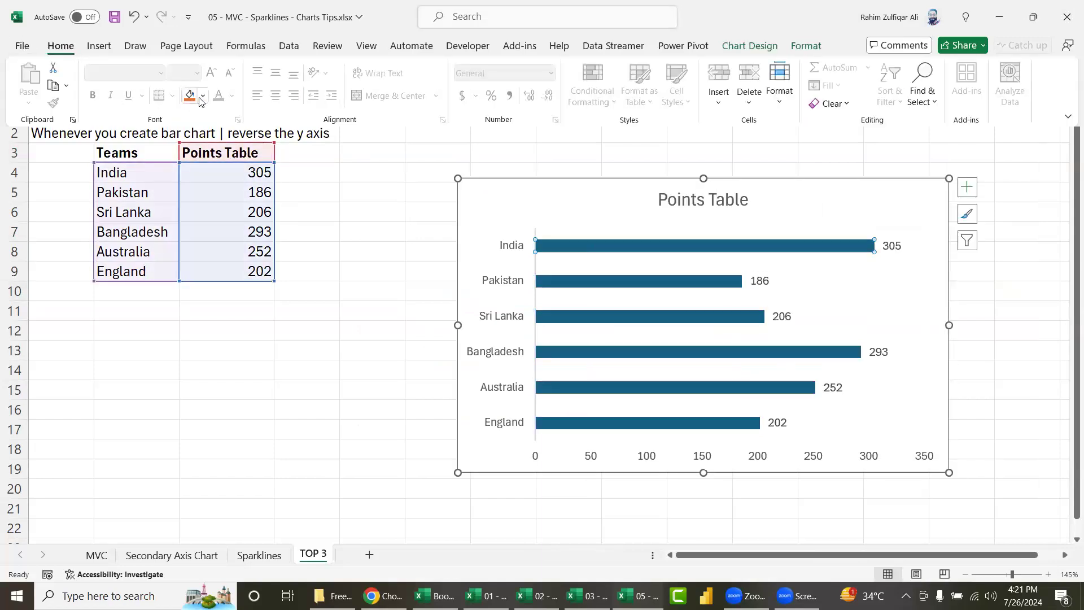
{"action": "left_click", "coordinate": [203, 96]}
{"action": "left_click", "coordinate": [231, 329]}
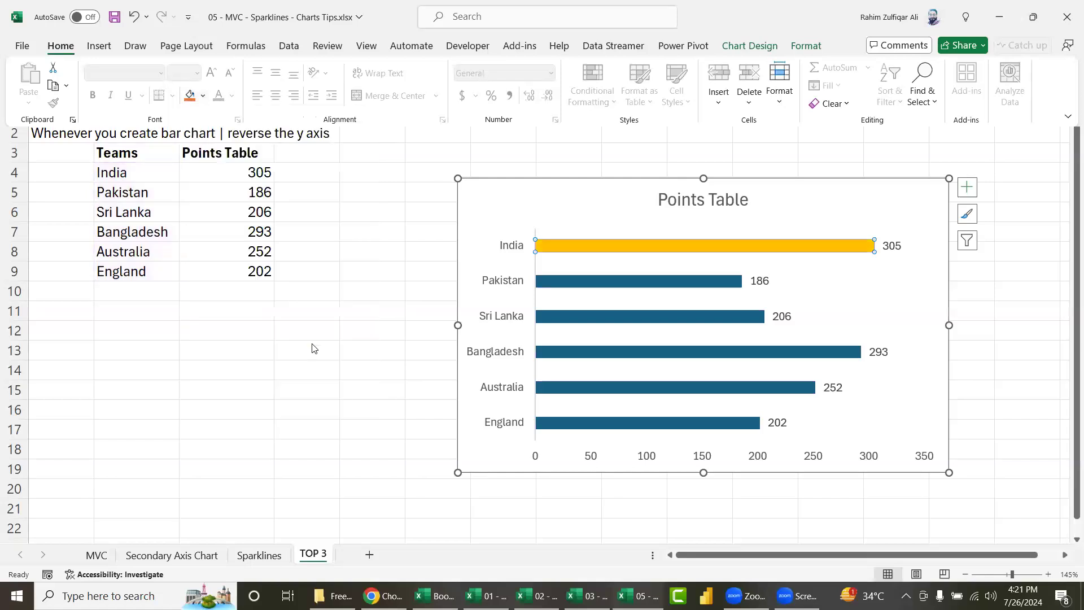
{"action": "left_click", "coordinate": [238, 236]}
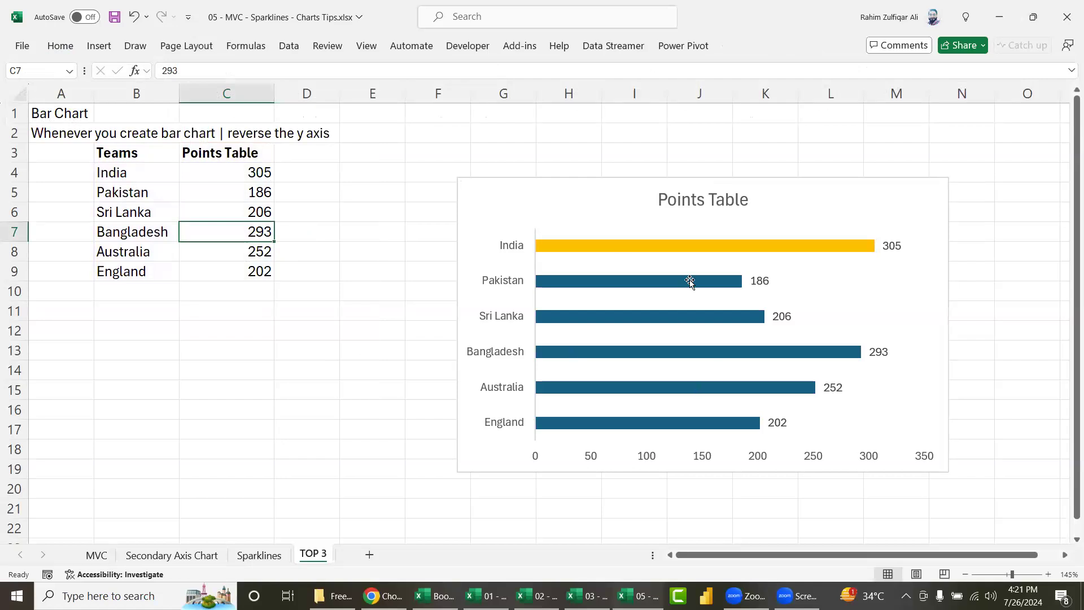
{"action": "left_click", "coordinate": [661, 244]}
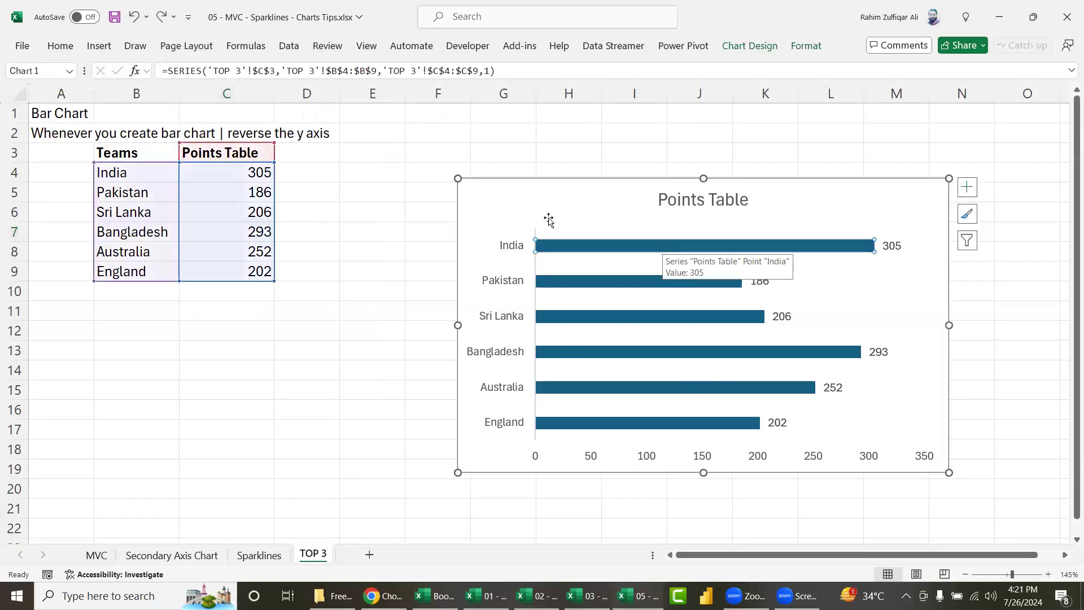
Step: Enter the heading 'Top 3' in D3
{"action": "left_click", "coordinate": [305, 152]}
{"action": "type", "text": "Top 3"}
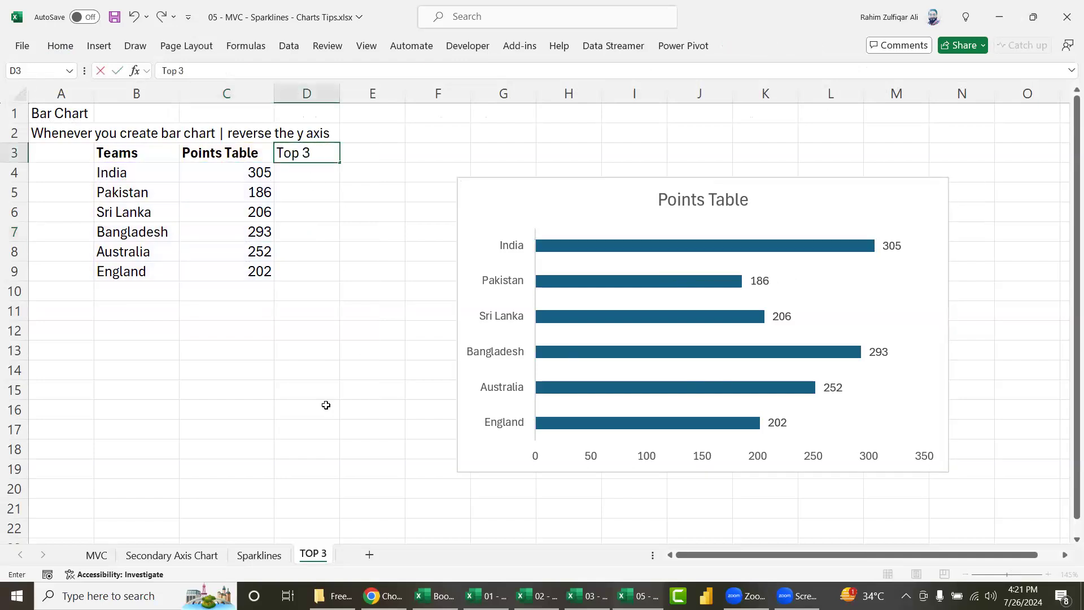
{"action": "key", "text": "Return"}
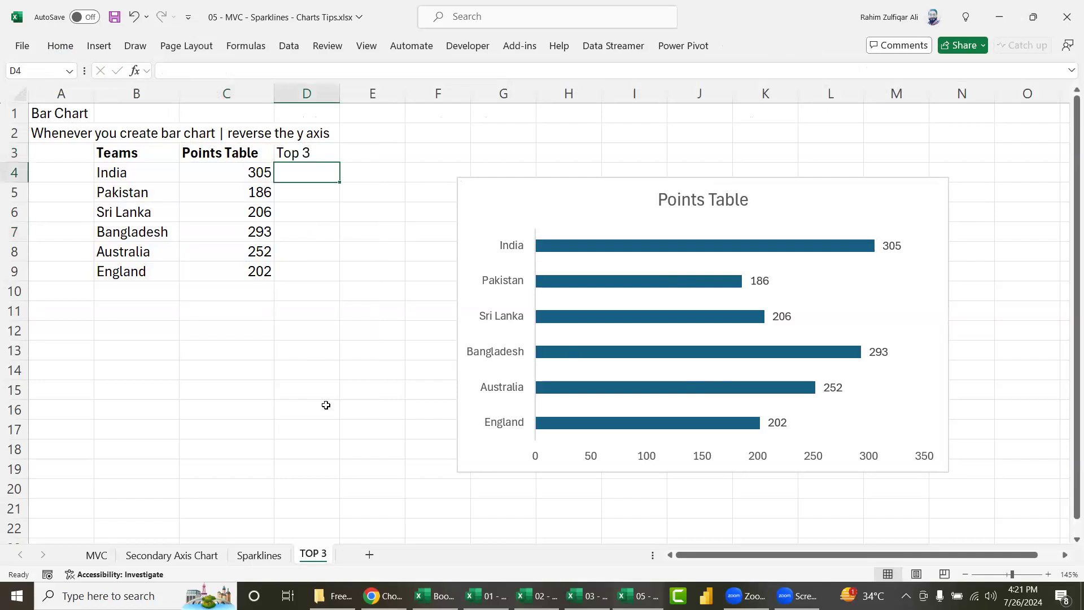
Step: Enter =IF(C4>=LARGE($C$4:$C$9,3),C4,NA()) in D4
{"action": "type", "text": "=IF("}
{"action": "key", "text": "Left"}
{"action": "type", "text": ">=large("}
{"action": "key", "text": "Left"}
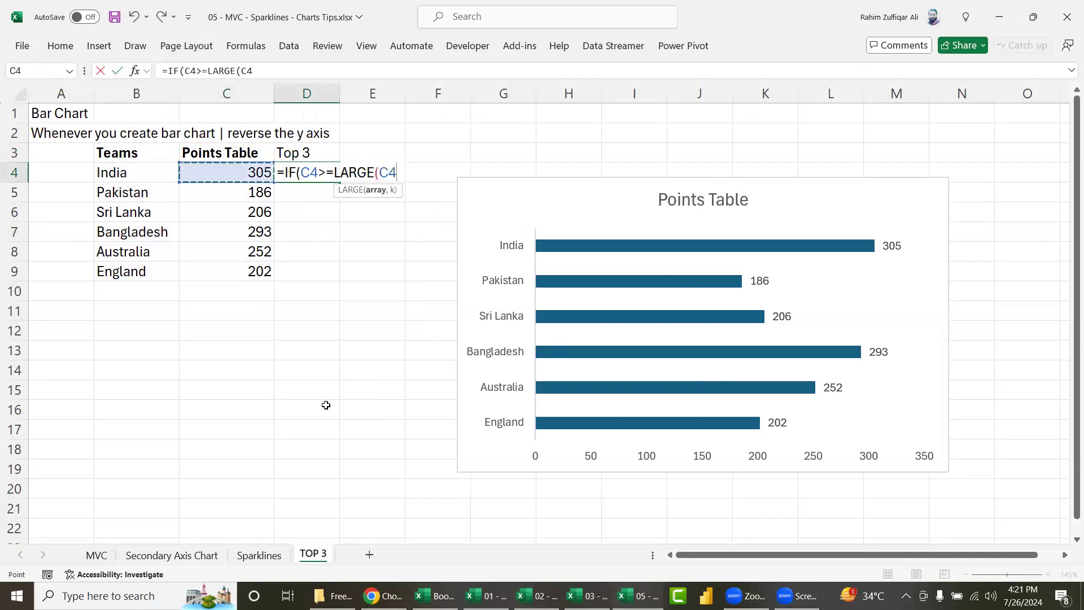
{"action": "key", "text": "ctrl+shift+Down"}
{"action": "key", "text": "F4"}
{"action": "type", "text": ",3)"}
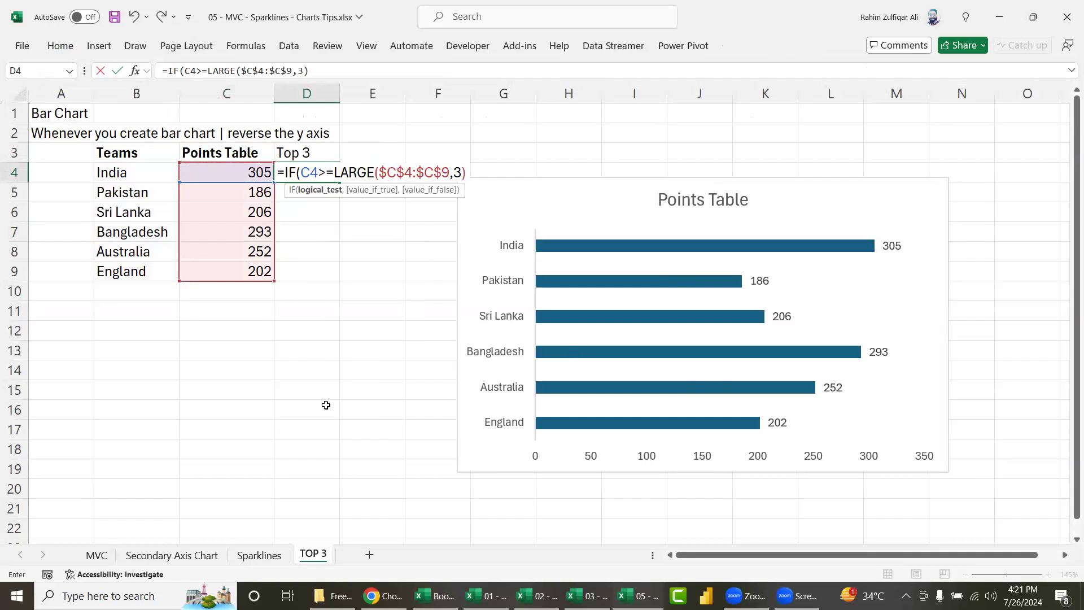
{"action": "type", "text": ","}
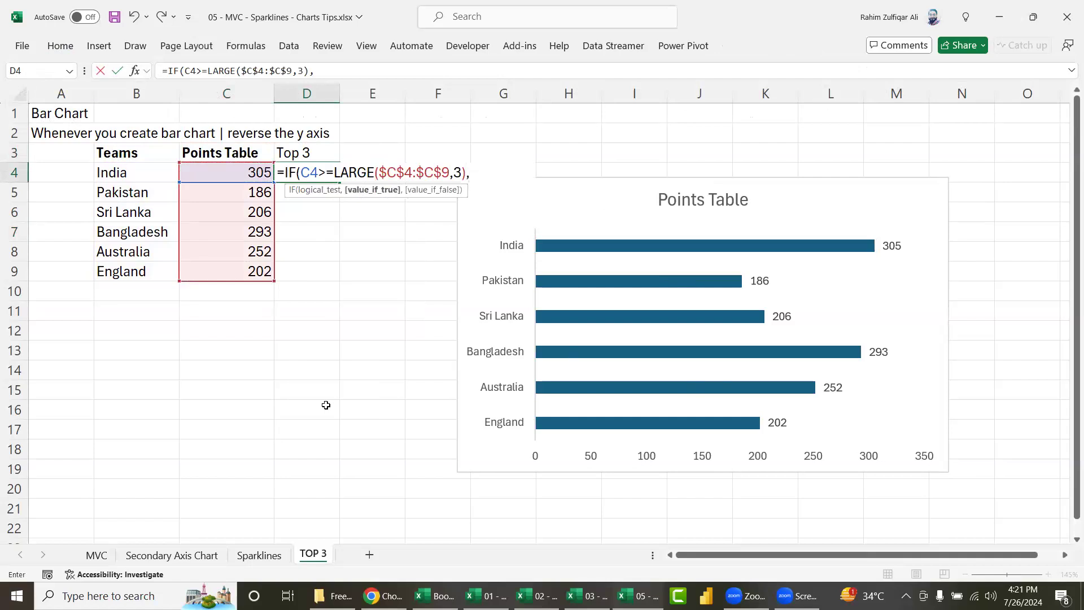
{"action": "key", "text": "Left"}
{"action": "type", "text": ",NA()"}
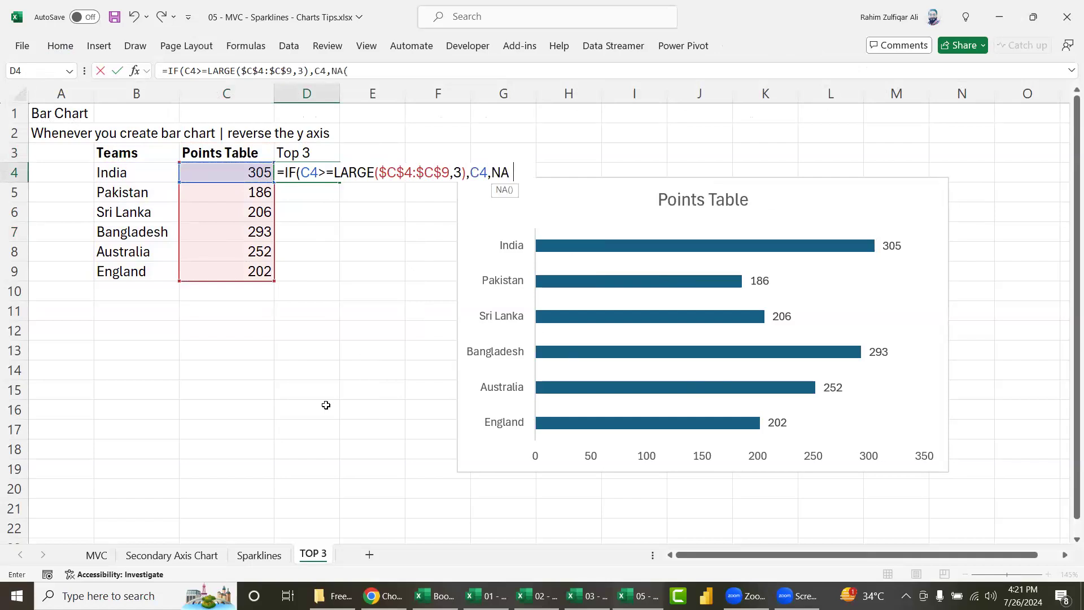
{"action": "key", "text": "ctrl+Return"}
Step: Fill the Top 3 formula down to D9 and check the results: 305, 293, 252, #N/A elsewhere
{"action": "key", "text": "shift+Down"}
{"action": "key", "text": "shift+Down"}
{"action": "key", "text": "shift+Down"}
{"action": "key", "text": "shift+Down"}
{"action": "key", "text": "shift+Down"}
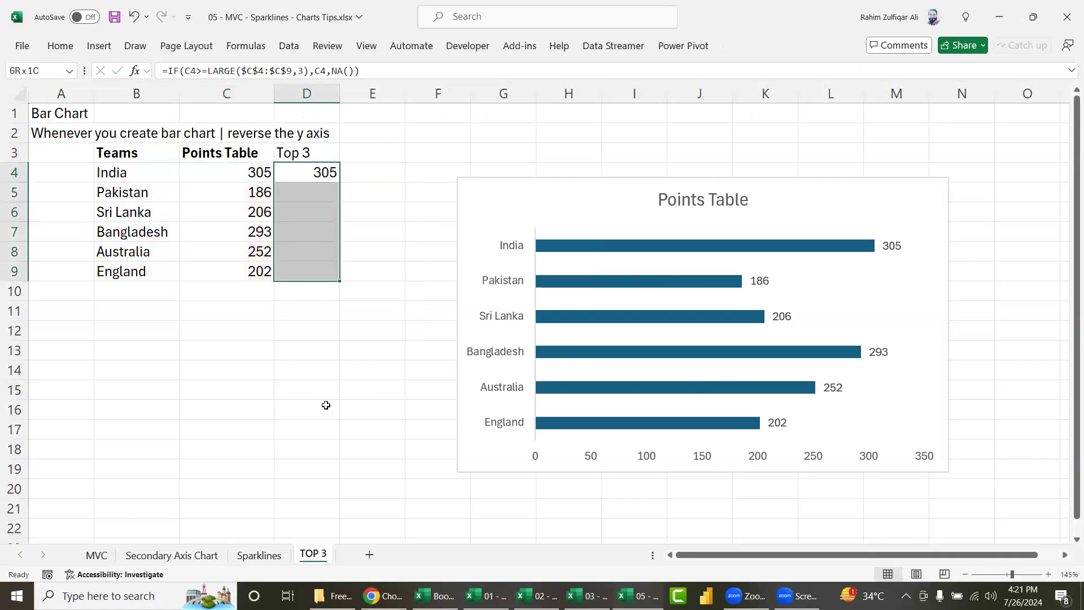
{"action": "key", "text": "ctrl+d"}
{"action": "key", "text": "Left"}
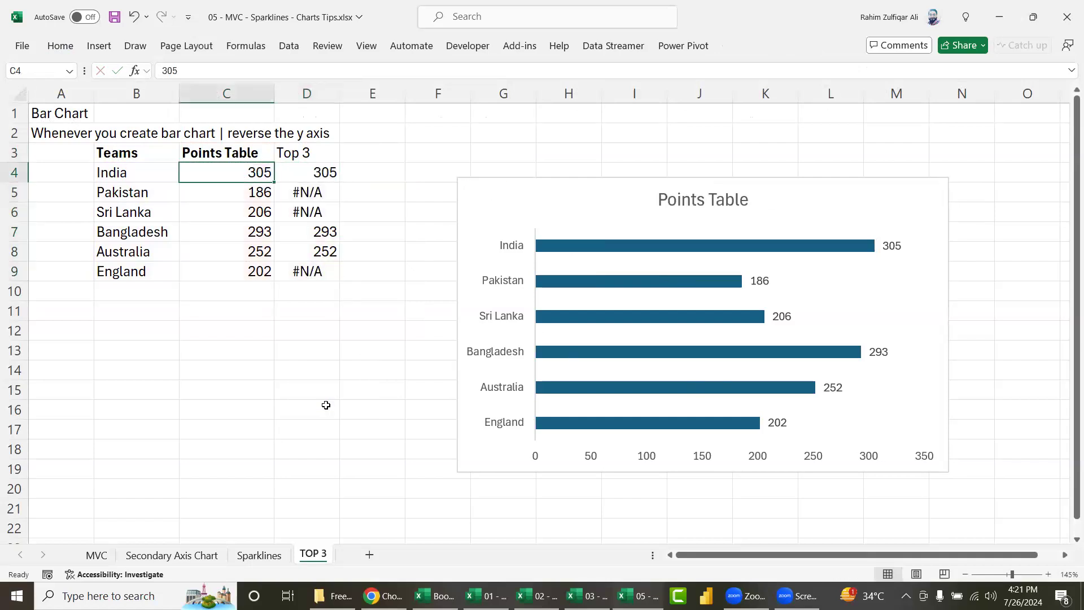
{"action": "key", "text": "ctrl+shift+Down"}
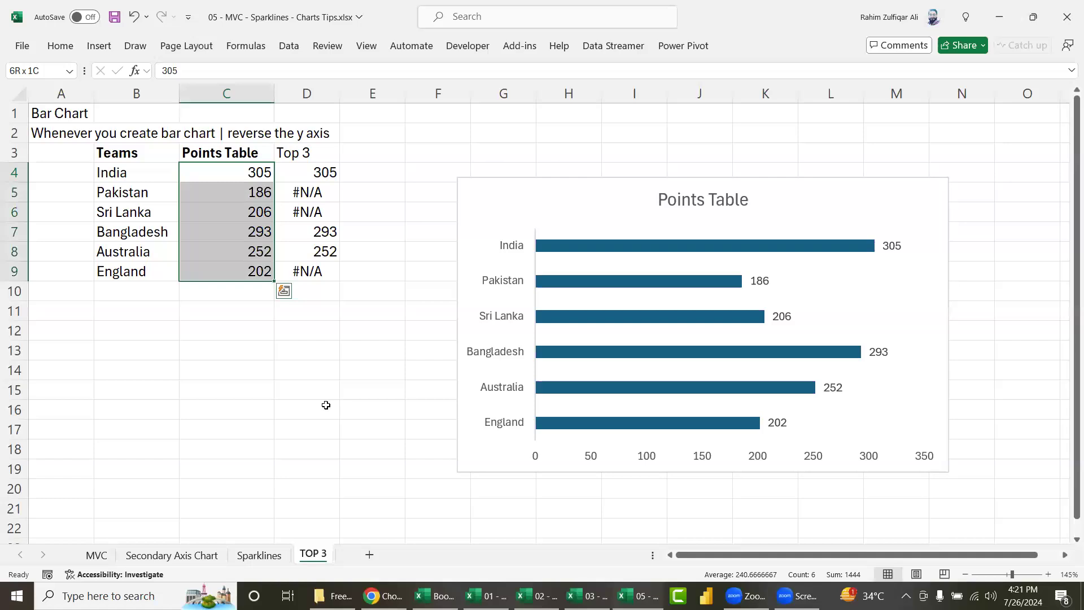
{"action": "key", "text": "Right"}
{"action": "key", "text": "ctrl+shift+Down"}
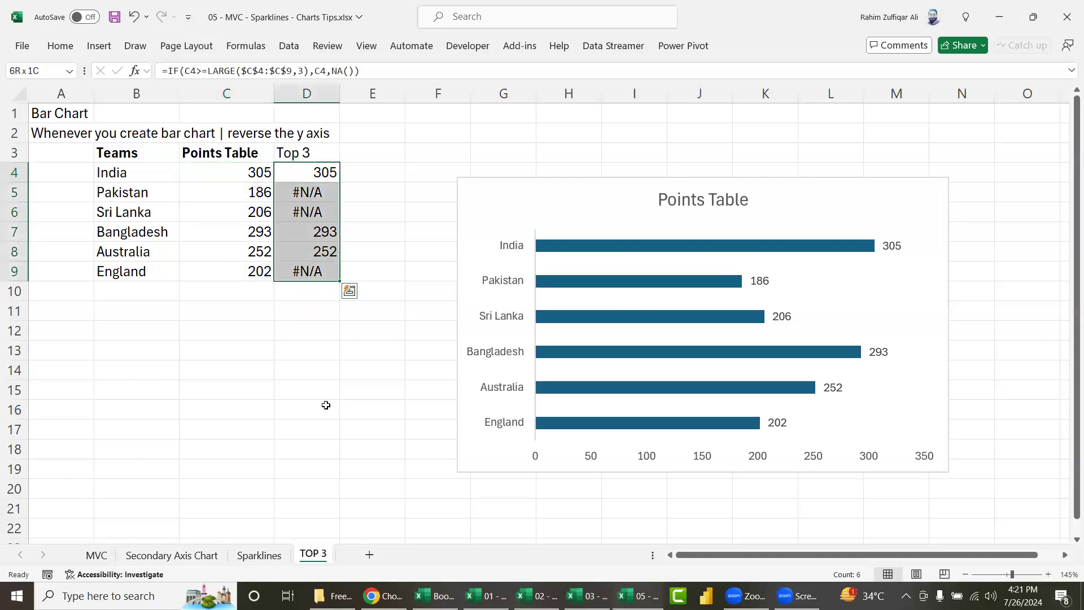
{"action": "key", "text": "Down"}
{"action": "key", "text": "Down"}
{"action": "key", "text": "Down"}
{"action": "key", "text": "Down"}
{"action": "key", "text": "Down"}
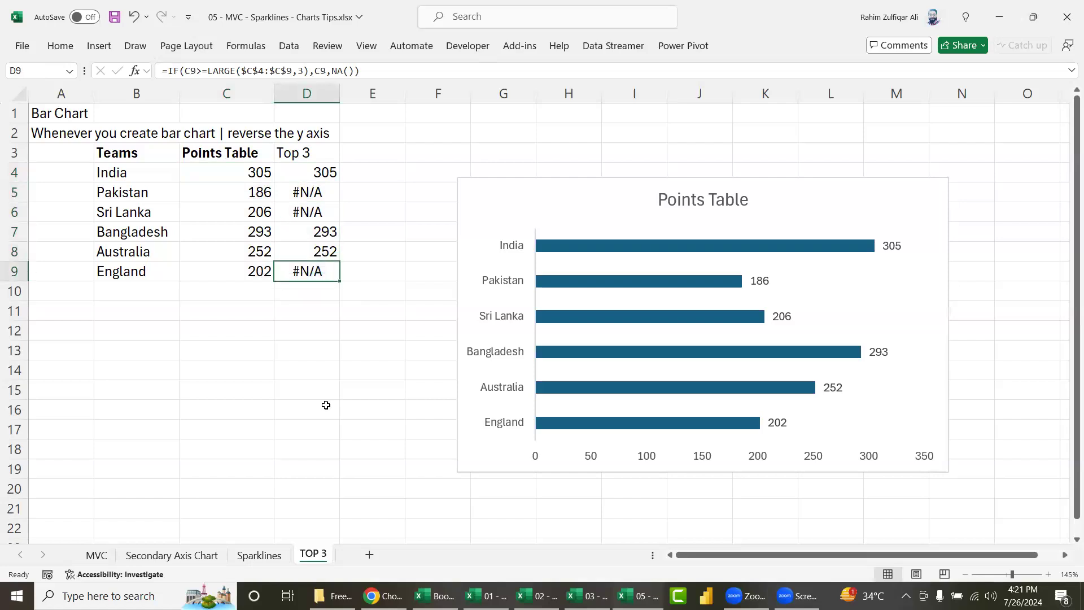
{"action": "key", "text": "Up"}
{"action": "key", "text": "Up"}
{"action": "key", "text": "Up"}
{"action": "key", "text": "Up"}
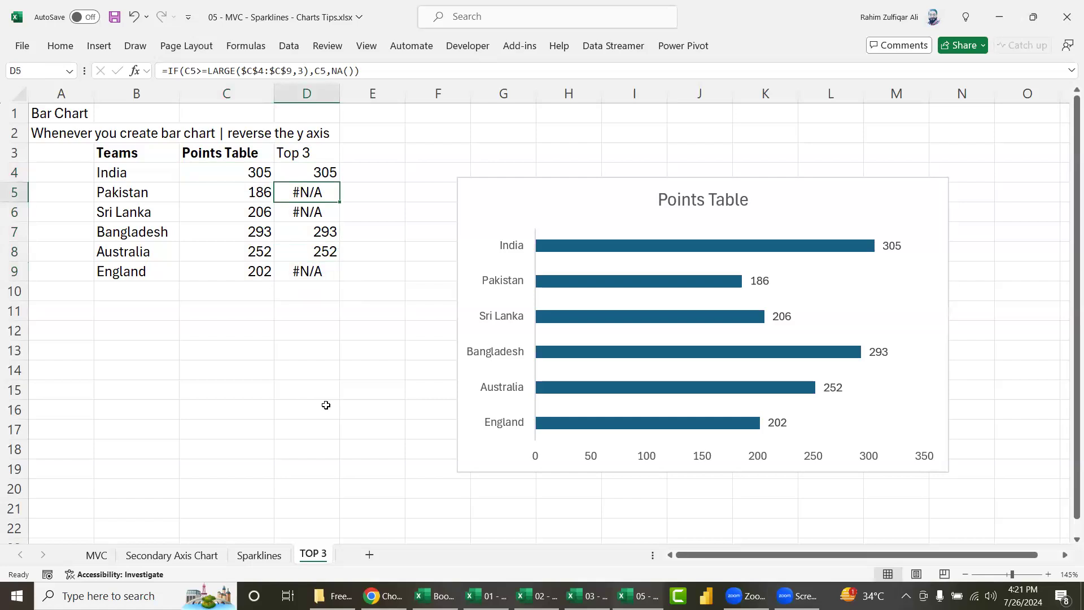
{"action": "key", "text": "Up"}
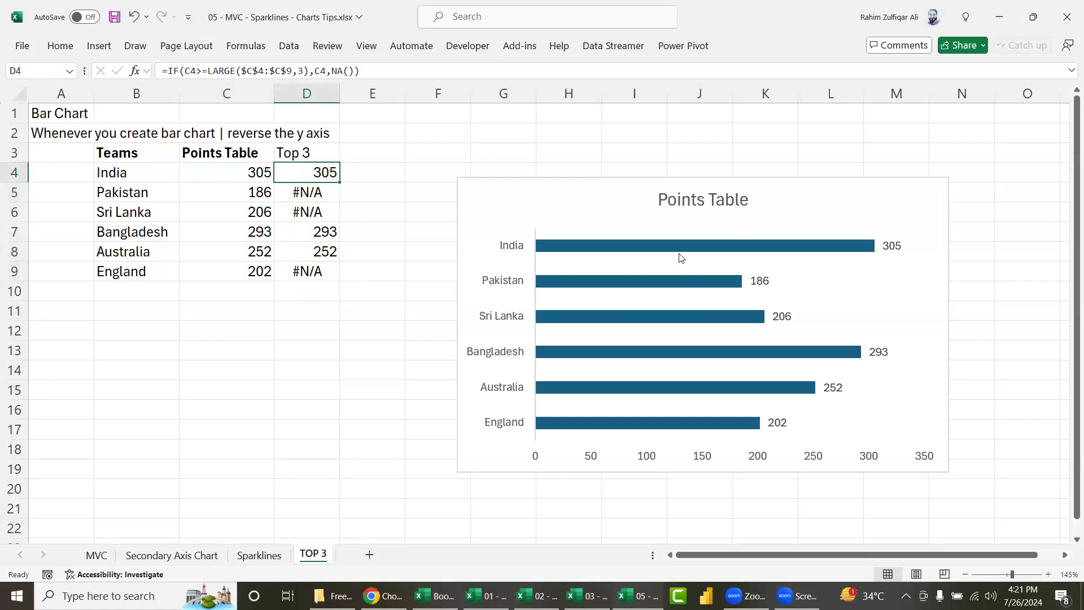
Step: Delete the old chart and select the Teams table including the Top 3 column
{"action": "left_click", "coordinate": [597, 192]}
{"action": "key", "text": "Delete"}
{"action": "left_click", "coordinate": [542, 252]}
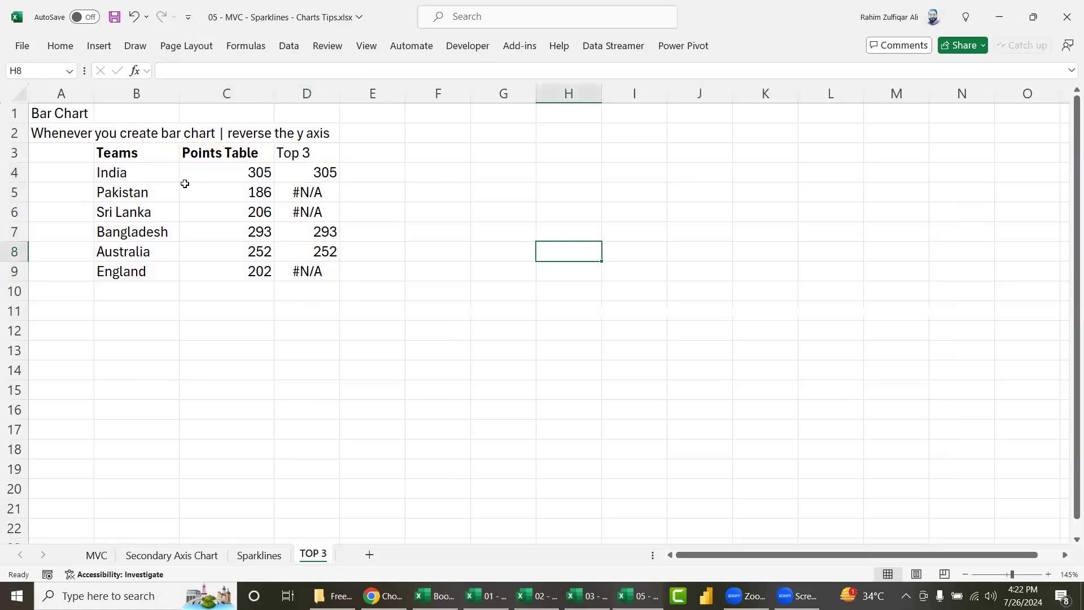
{"action": "left_click", "coordinate": [141, 154]}
{"action": "left_click_drag", "start_coordinate": [215, 178], "coordinate": [335, 272]}
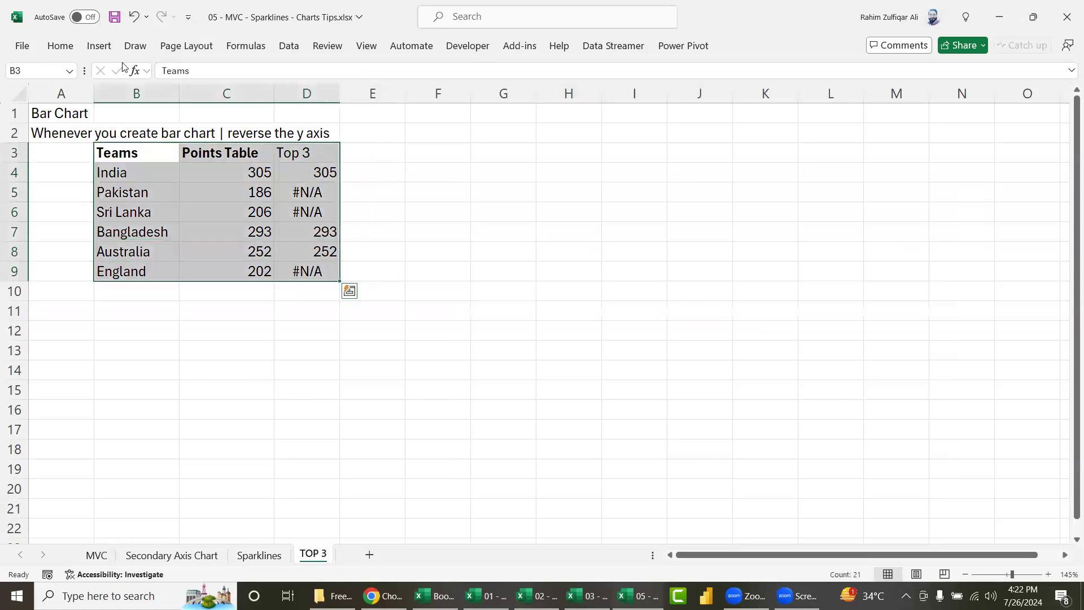
Step: Insert a 2-D clustered bar chart of the table and place it beside the table
{"action": "left_click", "coordinate": [88, 50]}
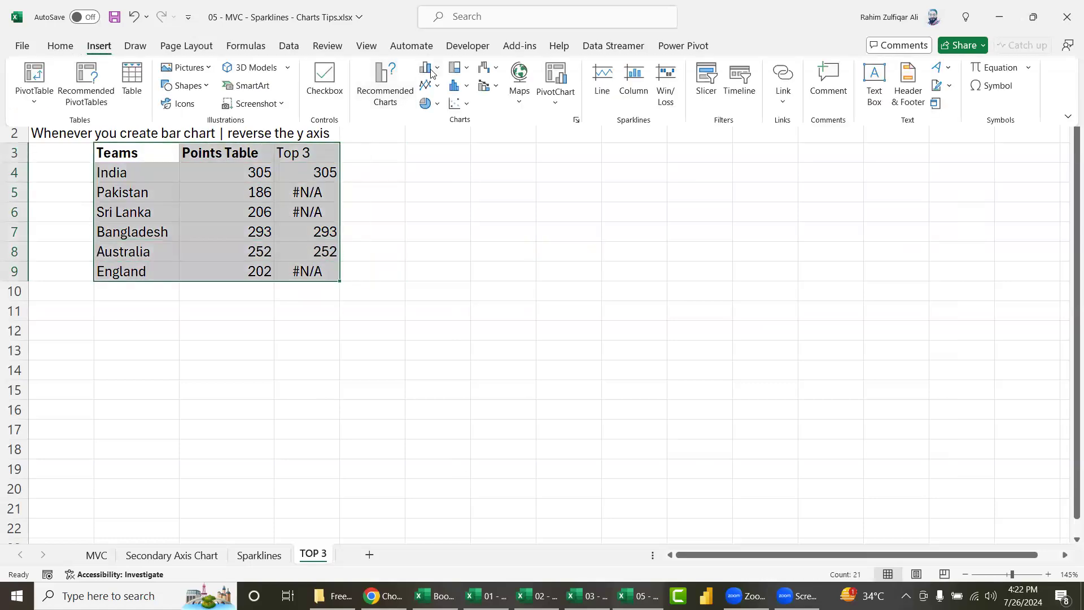
{"action": "left_click", "coordinate": [429, 68]}
{"action": "left_click", "coordinate": [445, 253]}
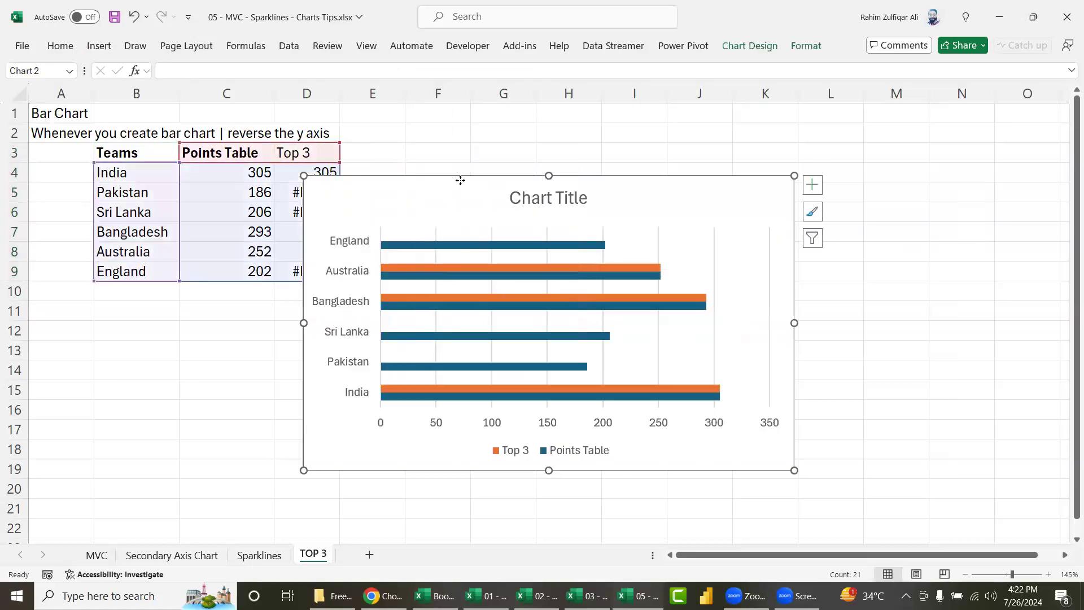
{"action": "left_click_drag", "start_coordinate": [419, 235], "coordinate": [569, 188]}
{"action": "left_click", "coordinate": [417, 273]}
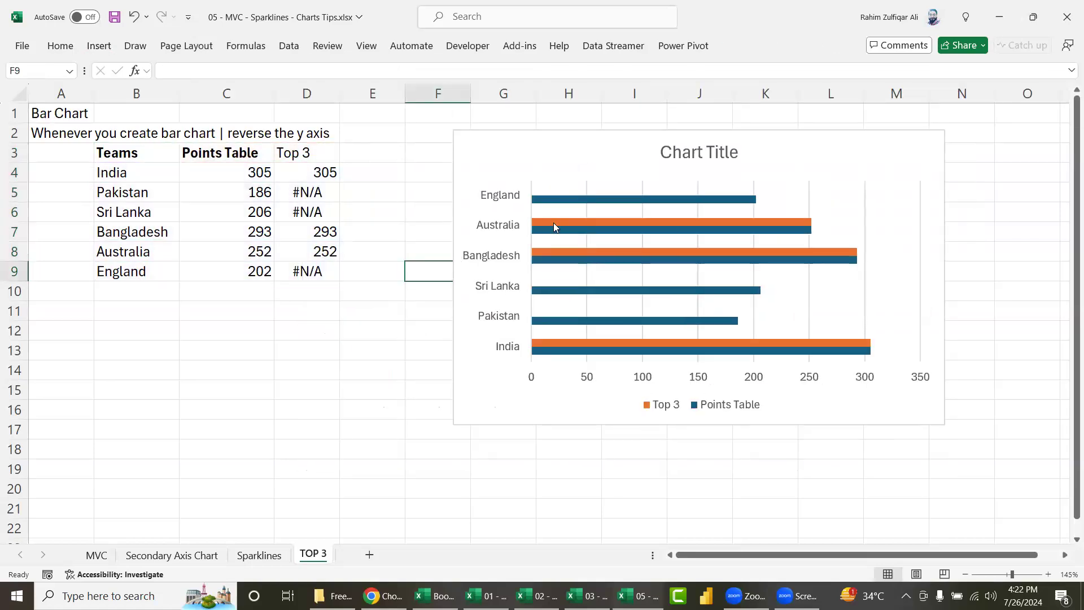
Step: Set the Top 3 series overlap to 100% so it covers the Points Table bars
{"action": "left_click", "coordinate": [552, 223]}
{"action": "right_click", "coordinate": [552, 223]}
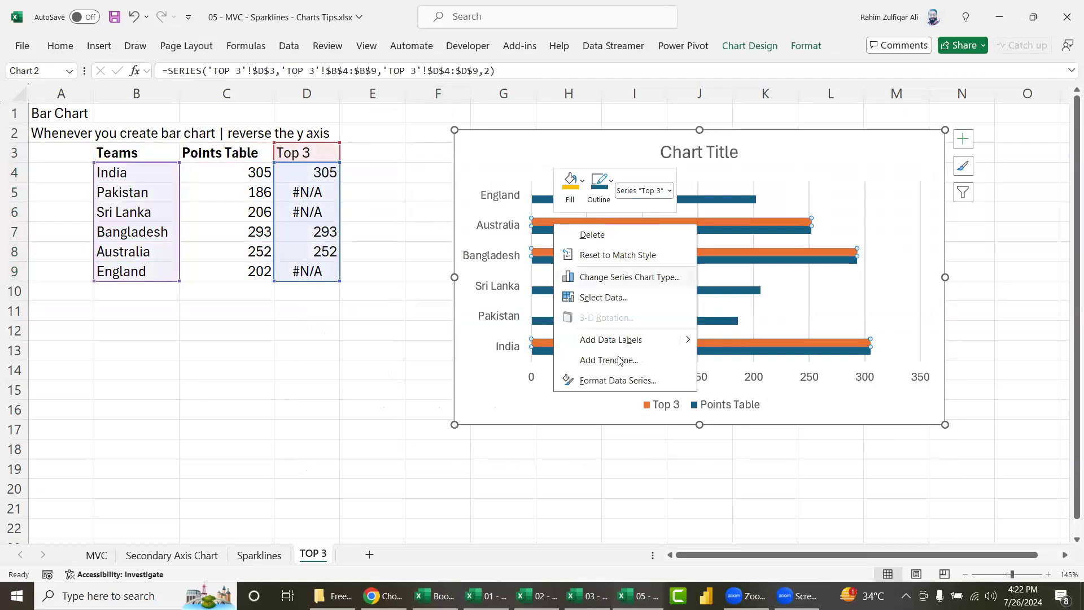
{"action": "left_click", "coordinate": [636, 381]}
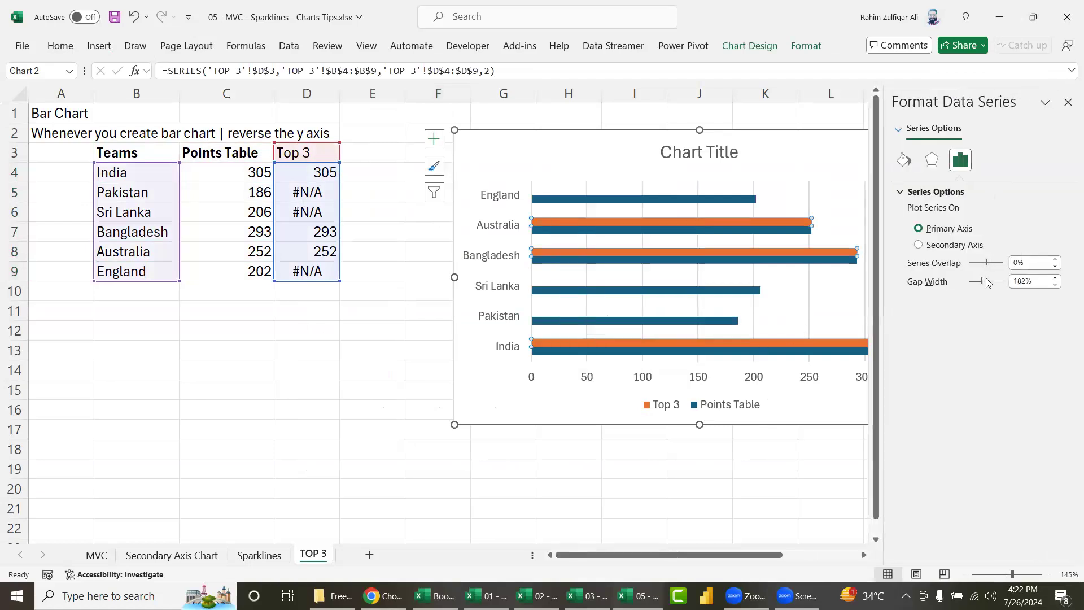
{"action": "left_click_drag", "start_coordinate": [986, 264], "coordinate": [1003, 263]}
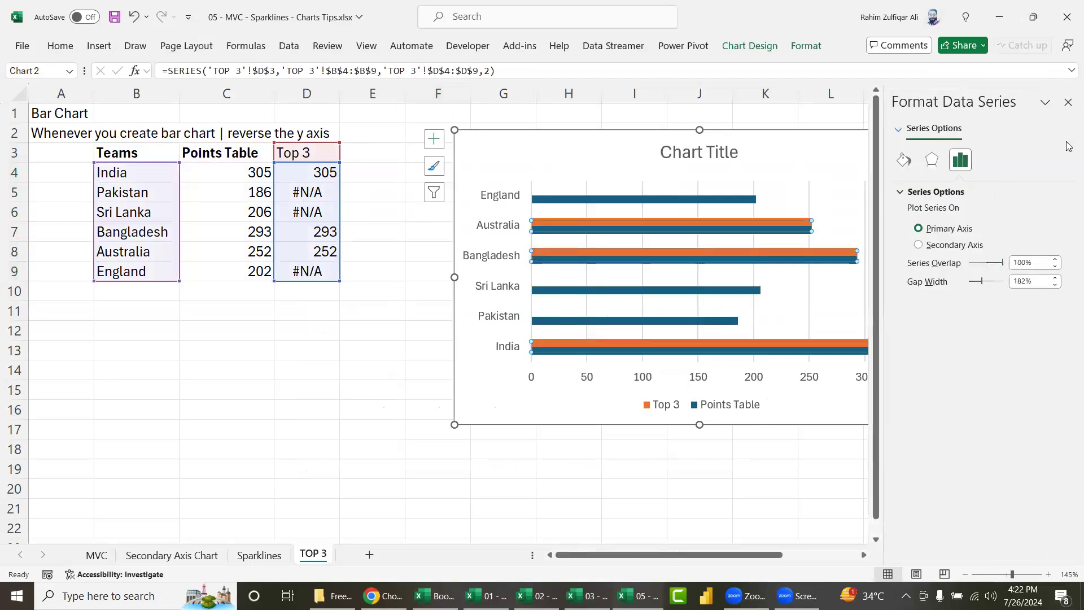
{"action": "left_click", "coordinate": [1068, 102]}
Step: Thicken the Top 3 bars by setting the series gap width to 78%
{"action": "right_click", "coordinate": [811, 249]}
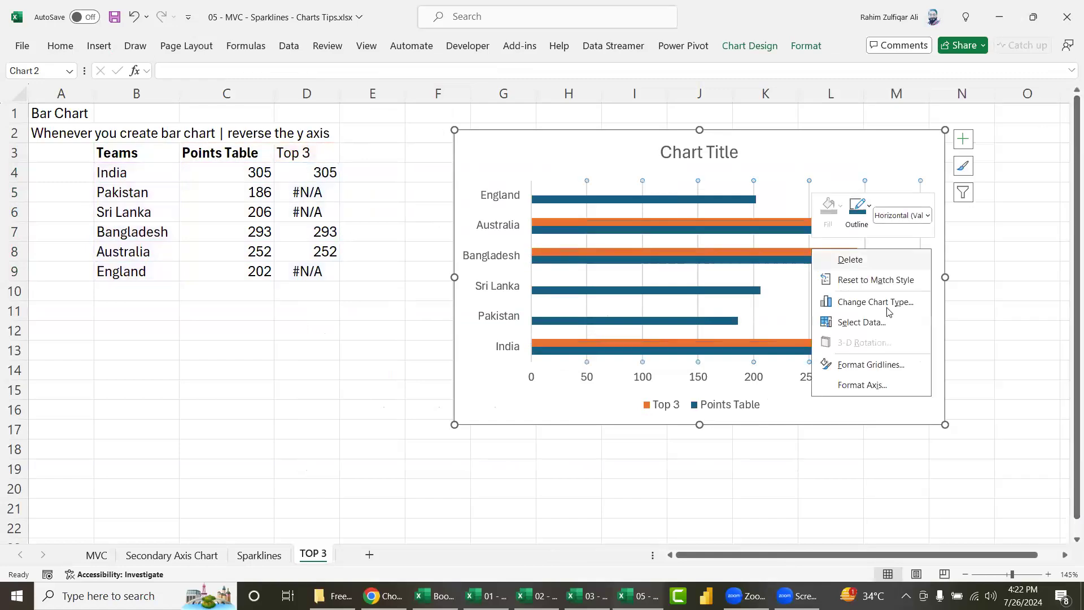
{"action": "left_click", "coordinate": [716, 345]}
{"action": "left_click", "coordinate": [716, 344]}
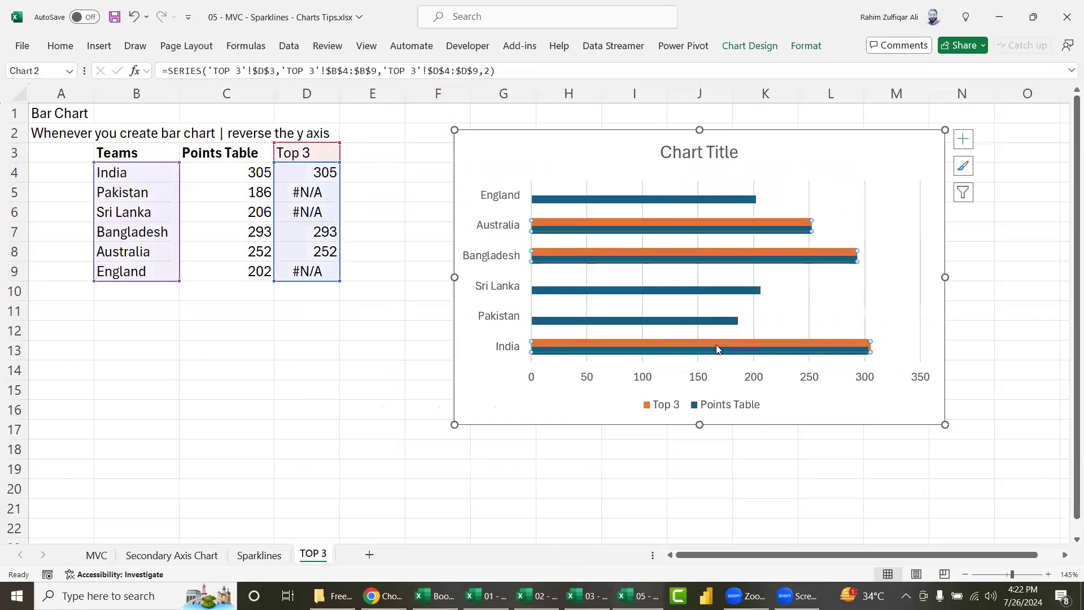
{"action": "right_click", "coordinate": [709, 348]}
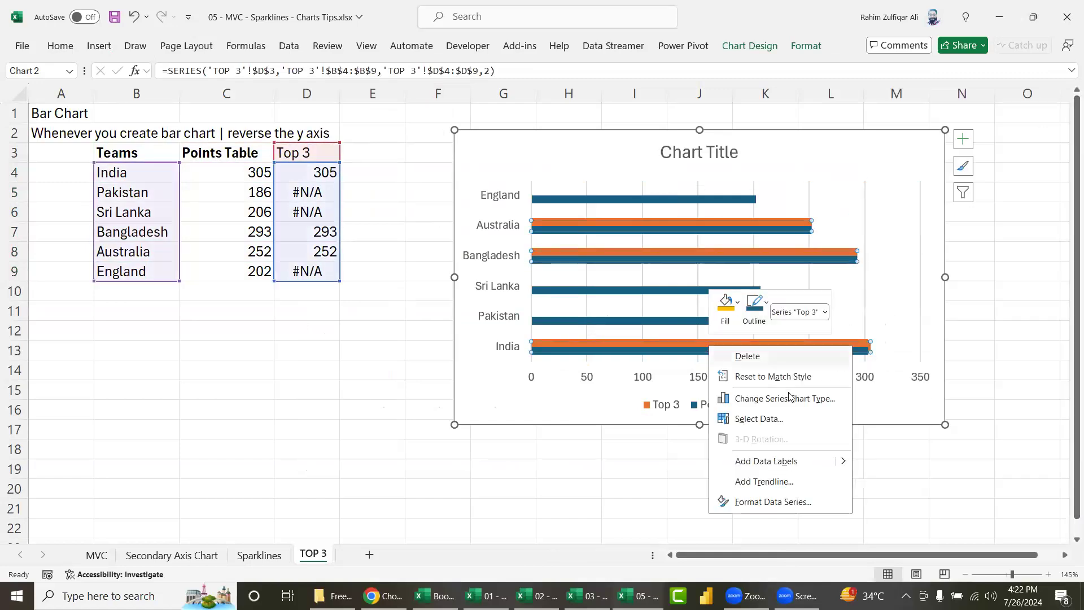
{"action": "left_click", "coordinate": [775, 500]}
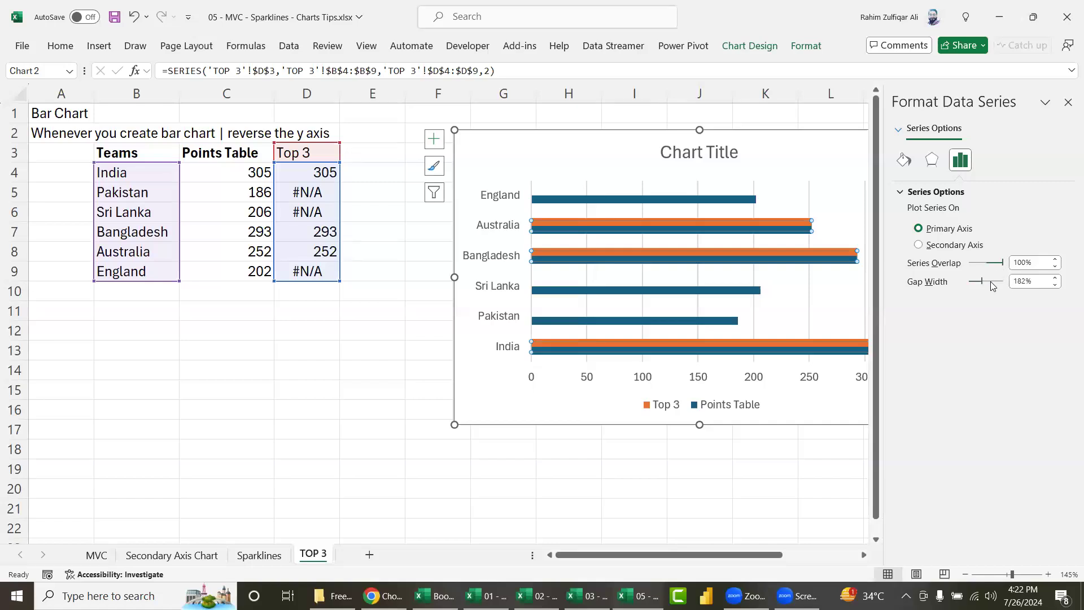
{"action": "left_click_drag", "start_coordinate": [983, 282], "coordinate": [976, 283]}
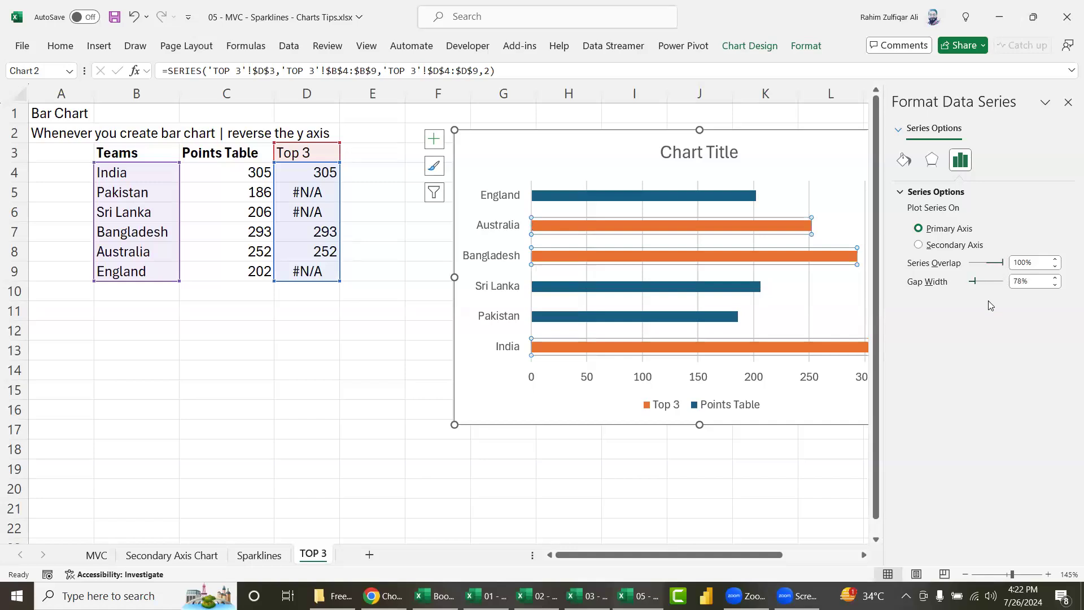
{"action": "left_click", "coordinate": [1066, 104]}
Step: Change Pakistan's points to 450 and England's to 600
{"action": "left_click", "coordinate": [997, 239]}
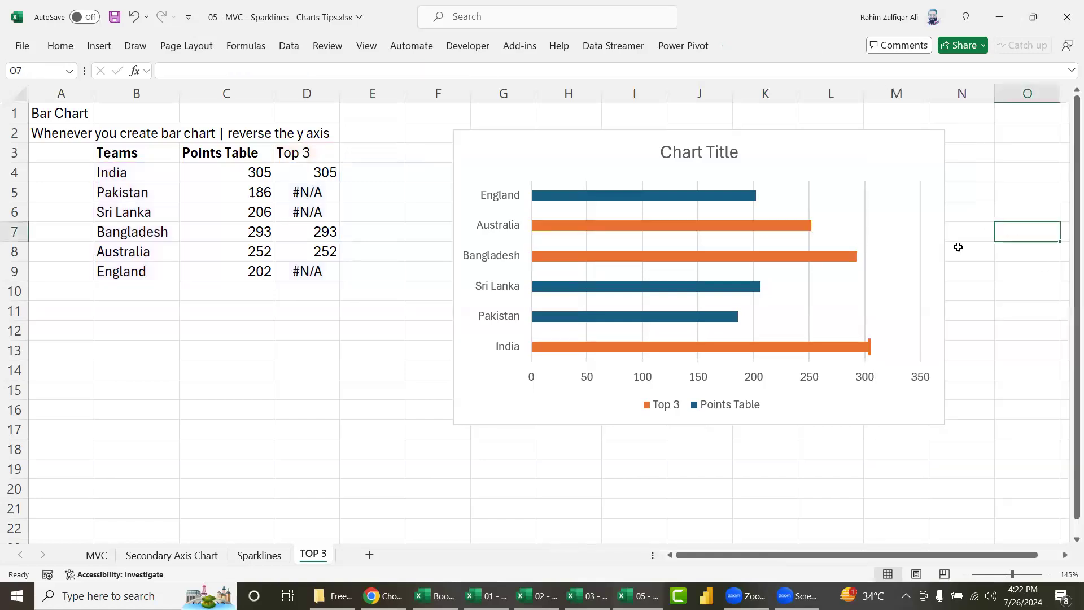
{"action": "left_click", "coordinate": [426, 331]}
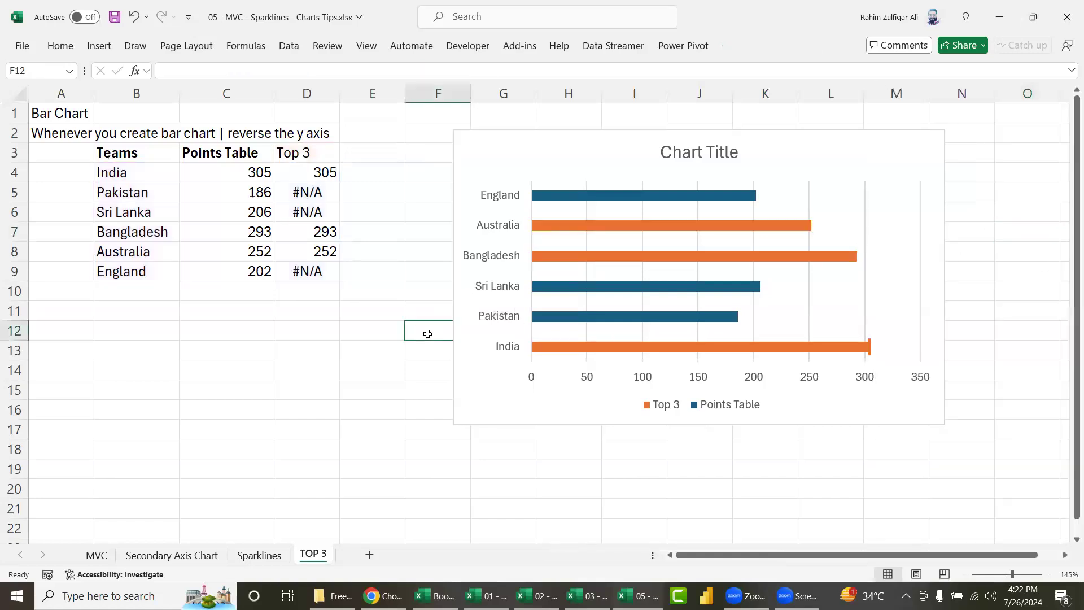
{"action": "left_click", "coordinate": [292, 206]}
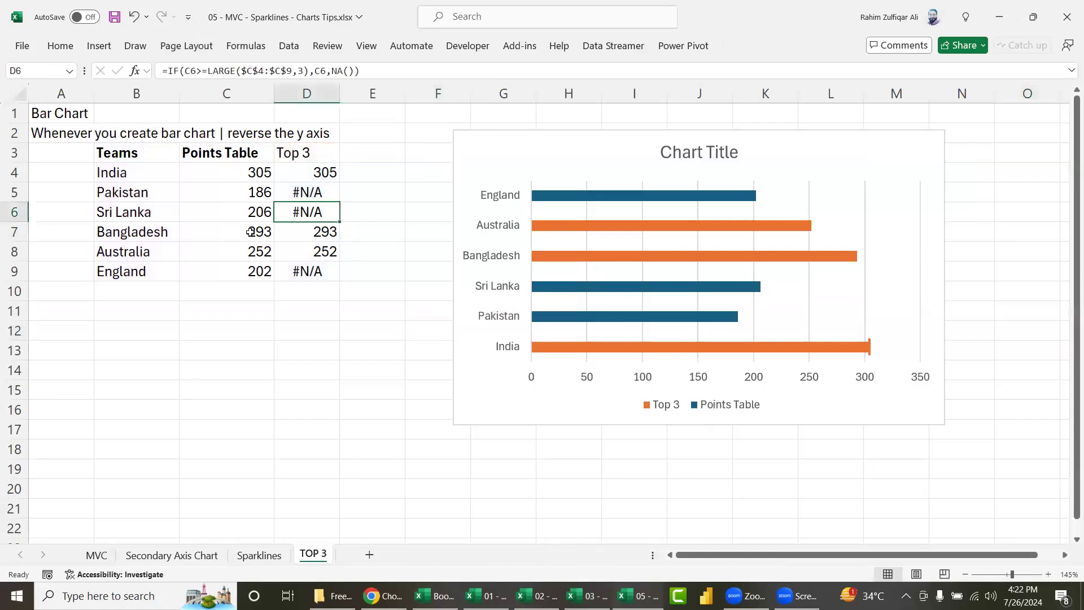
{"action": "left_click", "coordinate": [247, 195]}
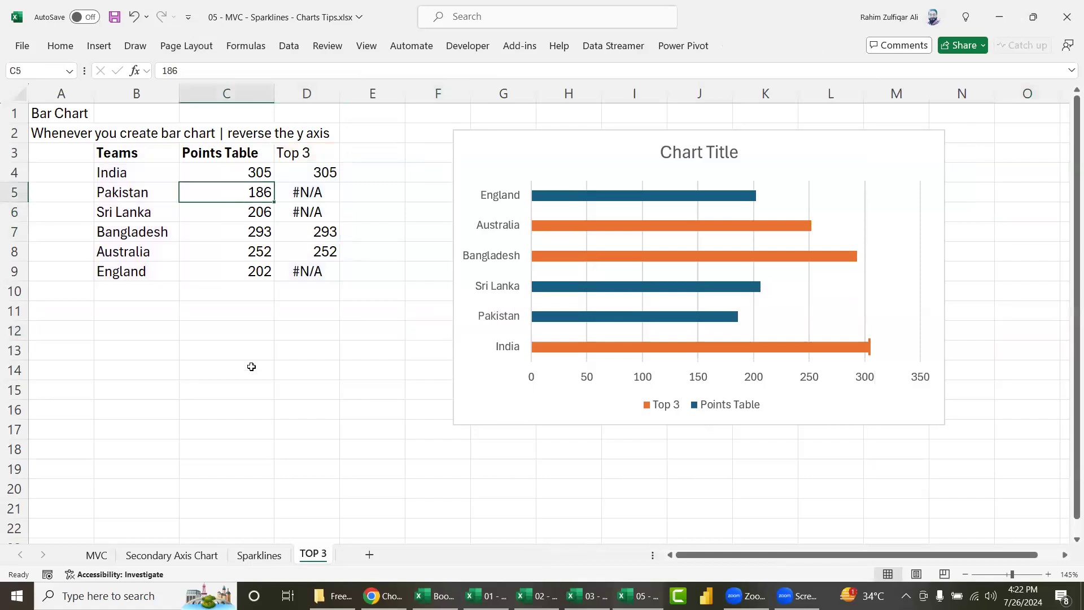
{"action": "type", "text": "450"}
{"action": "key", "text": "Return"}
{"action": "key", "text": "Up"}
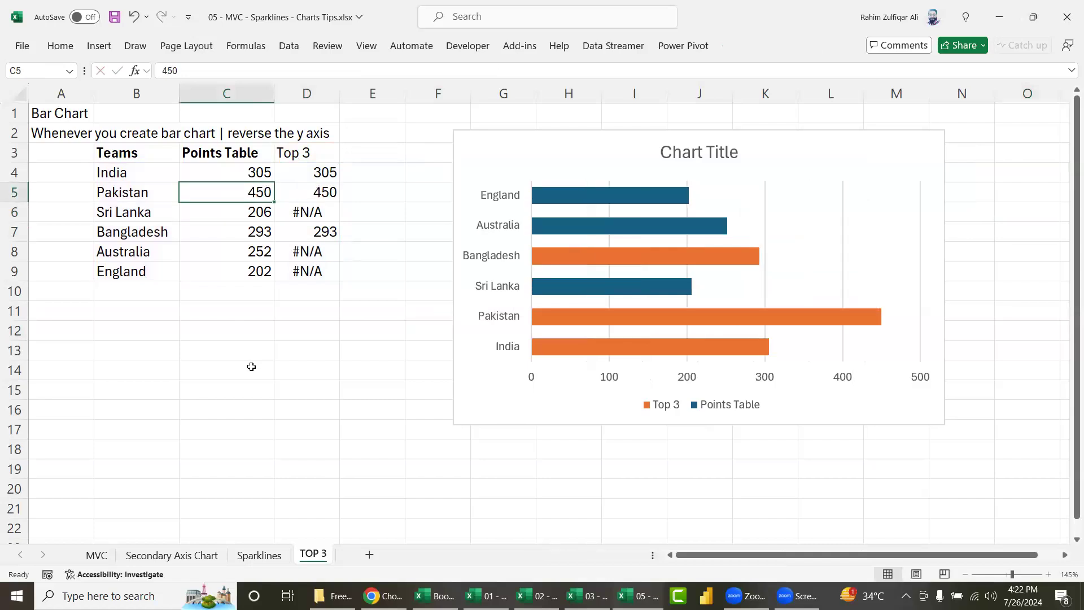
{"action": "key", "text": "Down"}
{"action": "key", "text": "Down"}
{"action": "key", "text": "Down"}
{"action": "key", "text": "Down"}
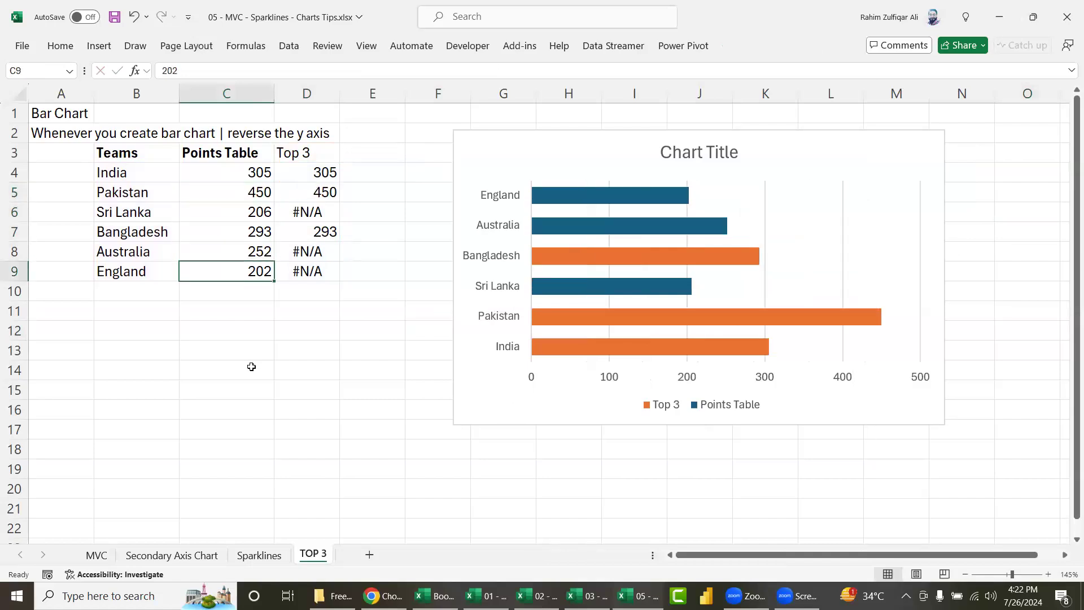
{"action": "type", "text": "600"}
{"action": "key", "text": "Return"}
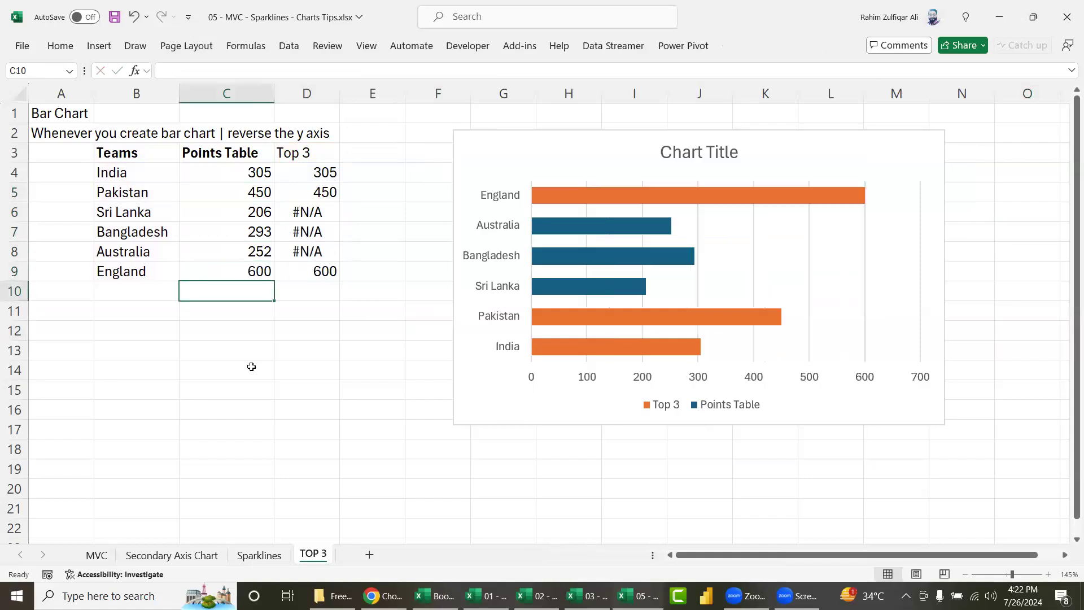
Step: Review the IF/LARGE formula in D4 without changing it
{"action": "key", "text": "Up"}
{"action": "key", "text": "Up"}
{"action": "key", "text": "Up"}
{"action": "key", "text": "Up"}
{"action": "key", "text": "Up"}
{"action": "key", "text": "Up"}
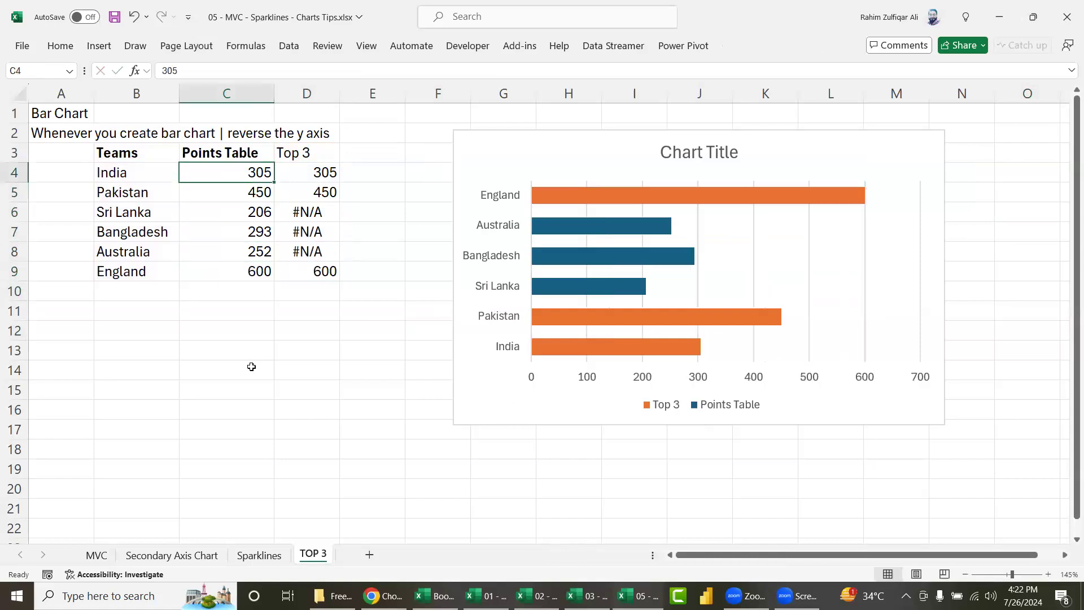
{"action": "key", "text": "Right"}
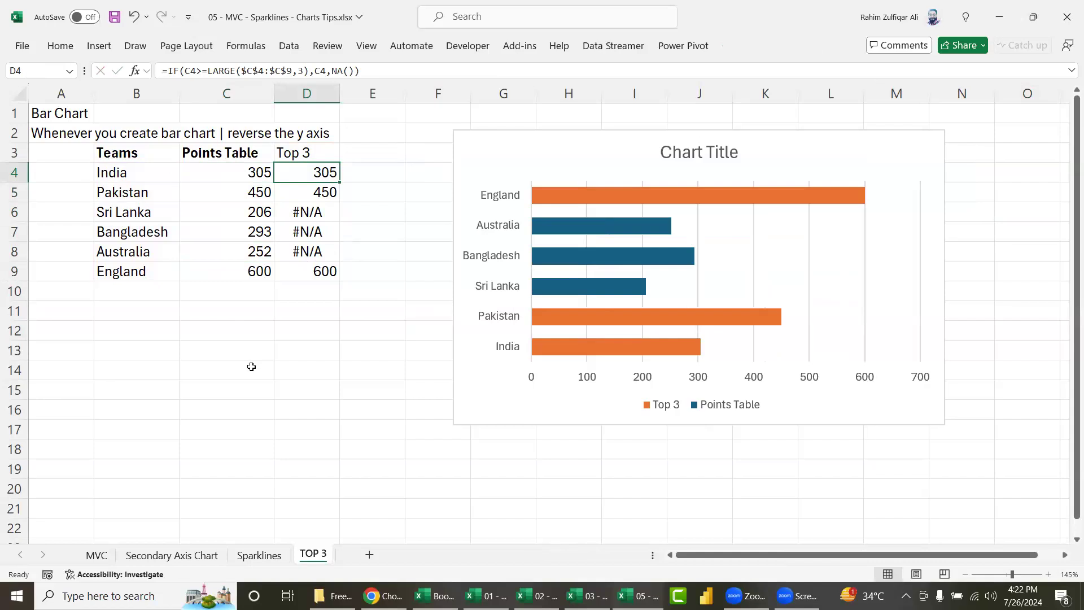
{"action": "key", "text": "F2"}
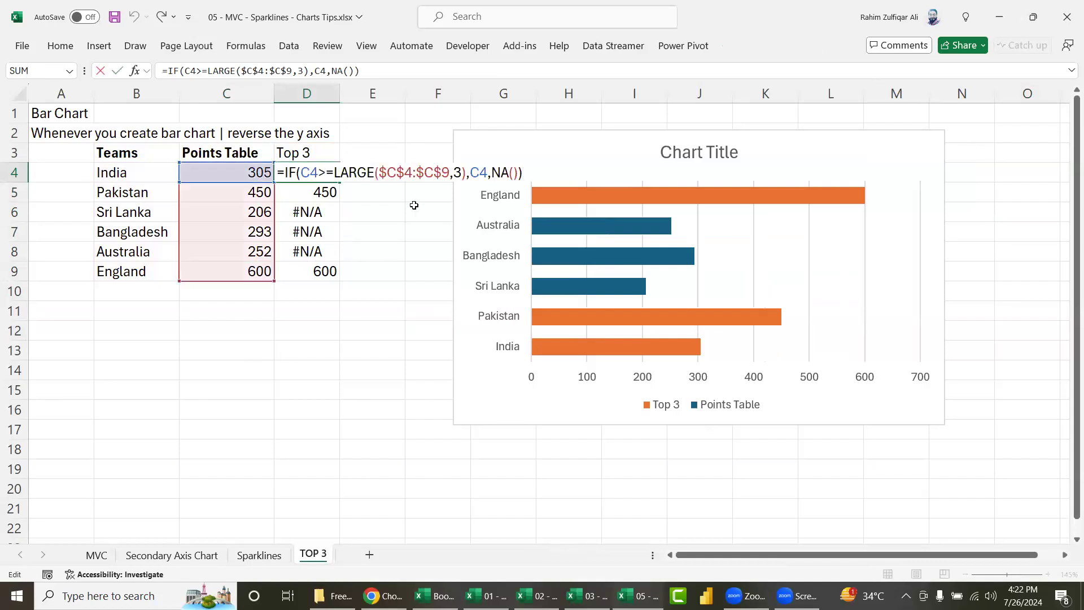
{"action": "left_click", "coordinate": [413, 170]}
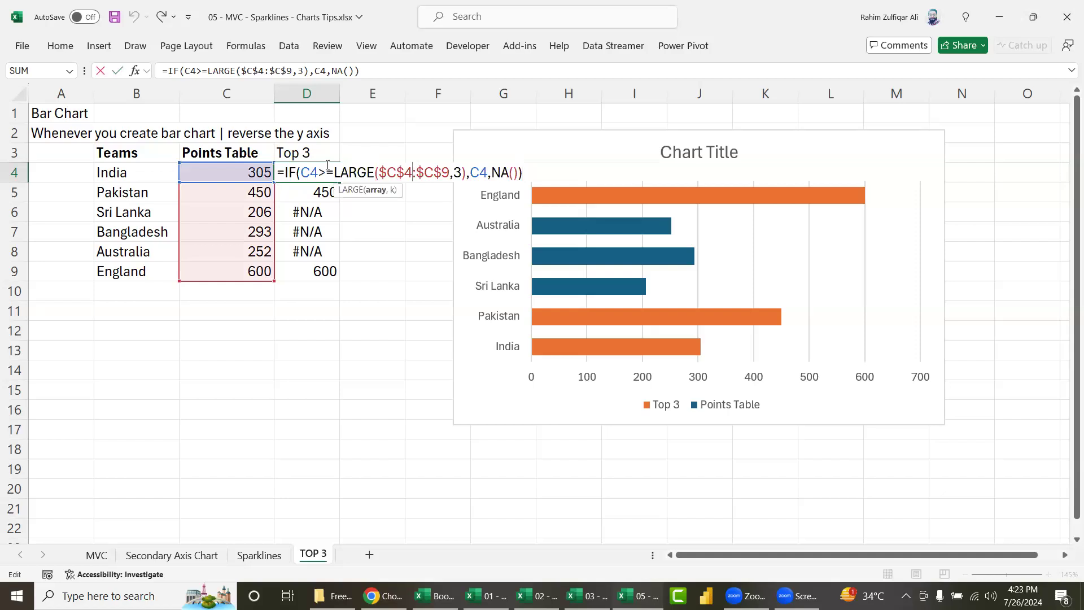
{"action": "left_click_drag", "start_coordinate": [327, 170], "coordinate": [518, 173]}
{"action": "key", "text": "Escape"}
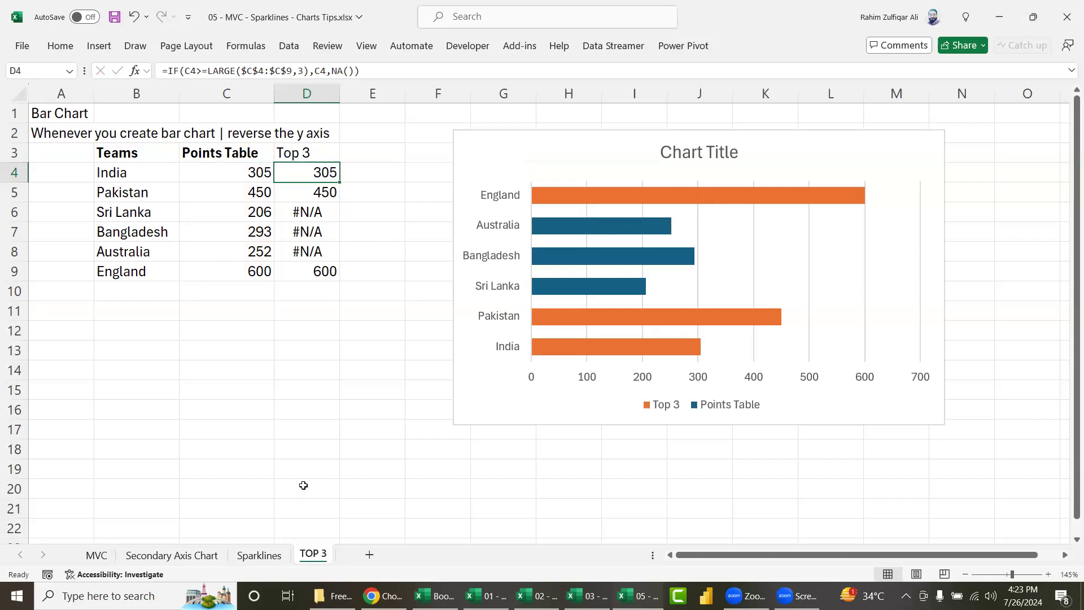
{"action": "left_click", "coordinate": [354, 374]}
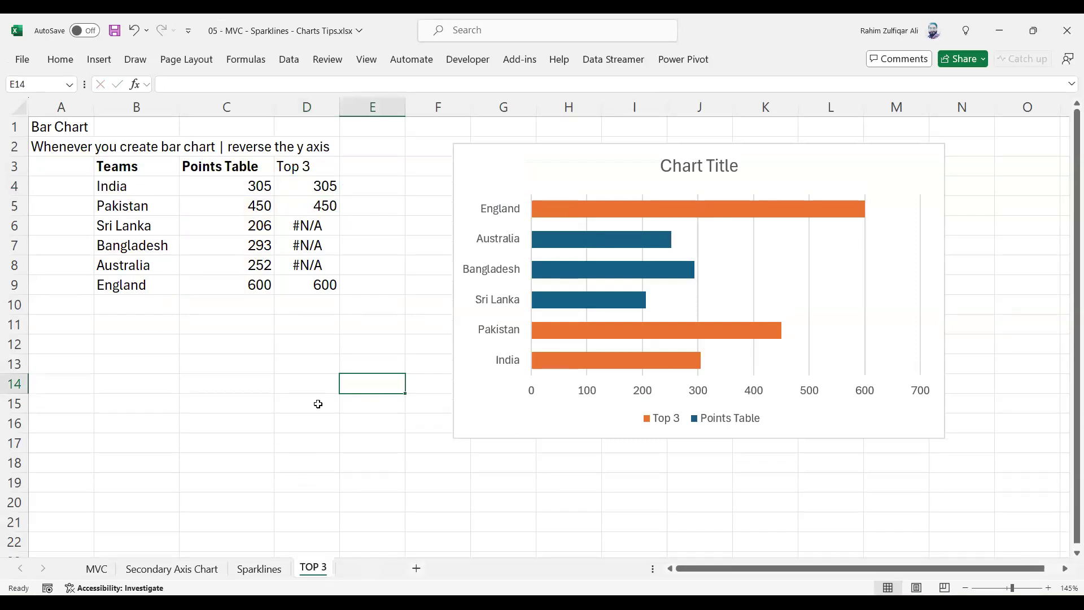
Step: Add a new blank worksheet and keep the full ribbon visible
{"action": "left_click", "coordinate": [369, 554]}
{"action": "scroll", "coordinate": [348, 376], "scroll_direction": "up", "scroll_amount": 3, "text": "ctrl"}
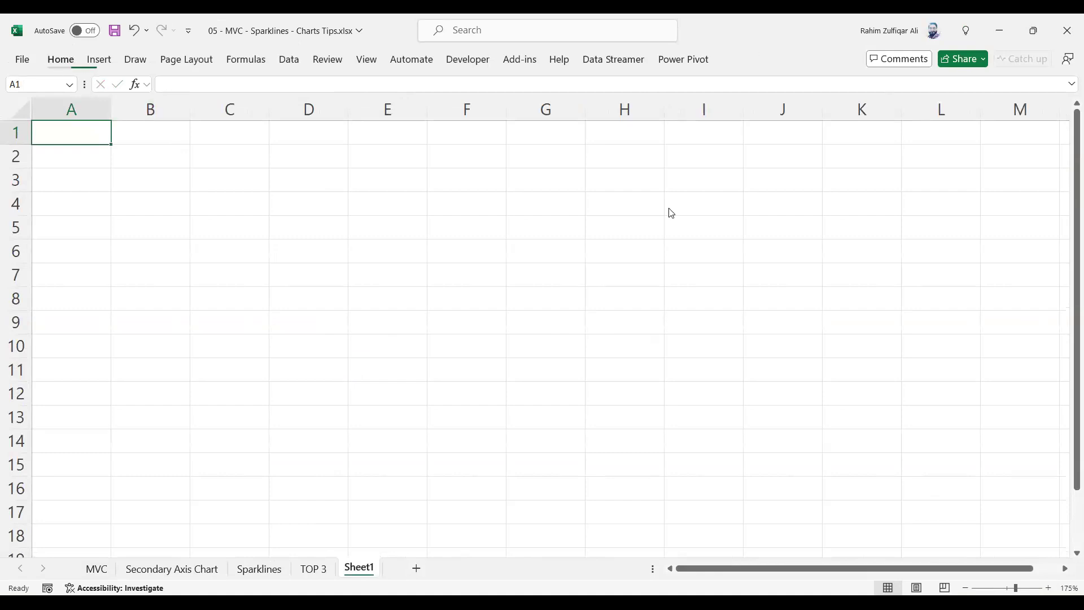
{"action": "key", "text": "ctrl+F1"}
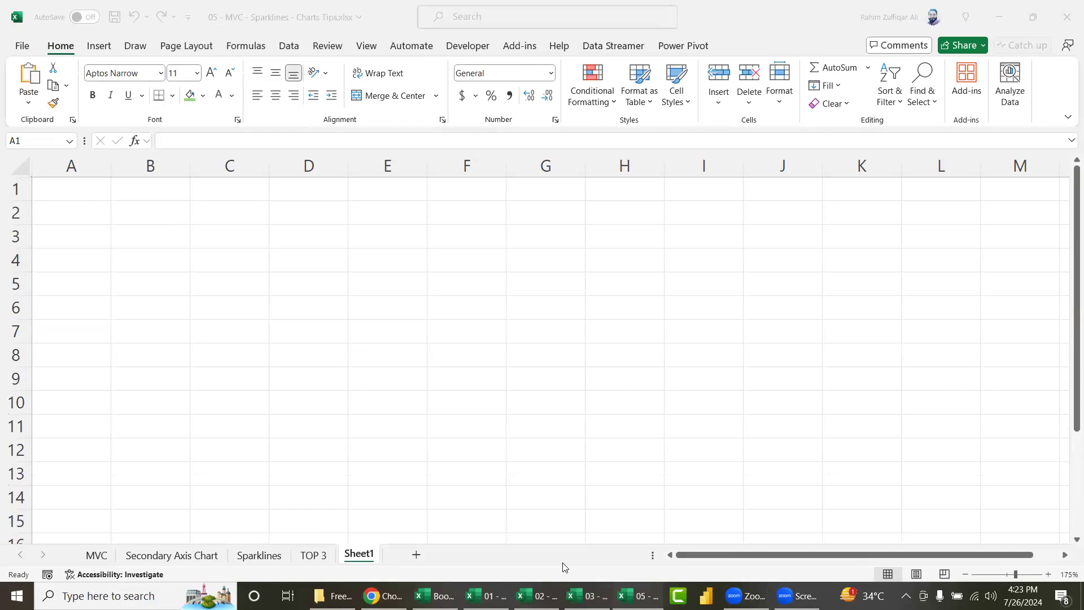
{"action": "left_click", "coordinate": [564, 566]}
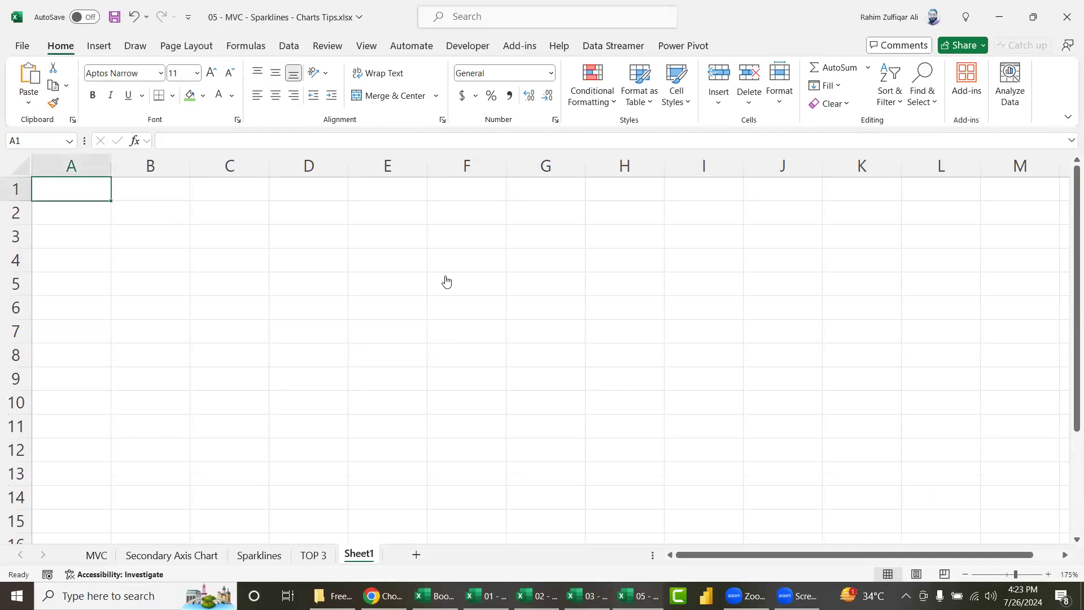
Step: Paste the commission question into B2, widen column B, heighten row 2, and wrap the text
{"action": "left_click", "coordinate": [155, 210]}
{"action": "double_click", "coordinate": [149, 207]}
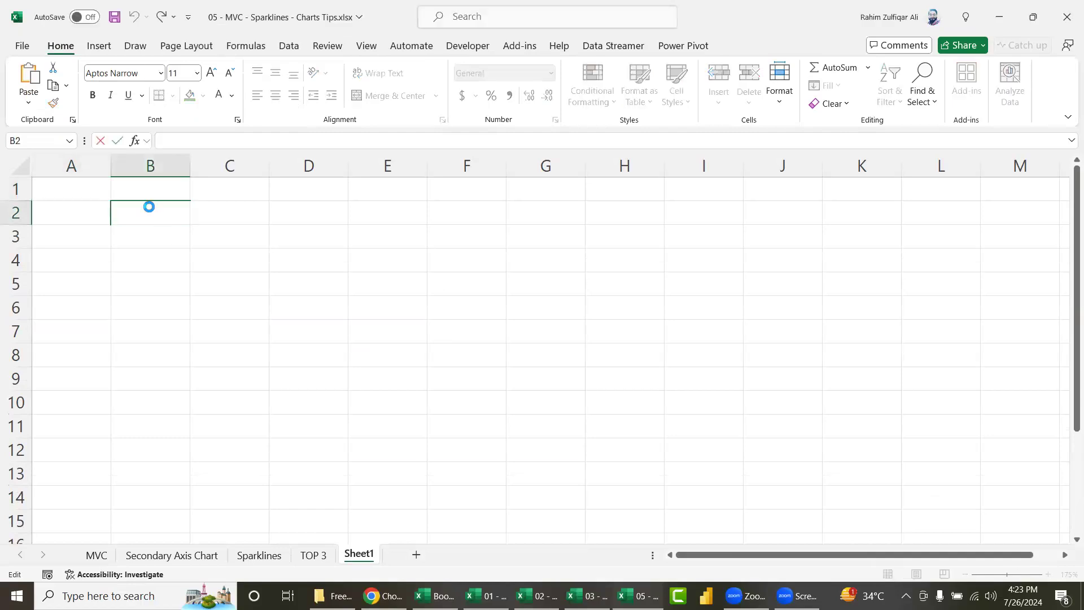
{"action": "type", "text": "if Net sales is 1000 than deduct 2% commission if more than 1000 than  deduct 5% commission how can is resolve this by using formulas kindly address this"}
{"action": "key", "text": "Return"}
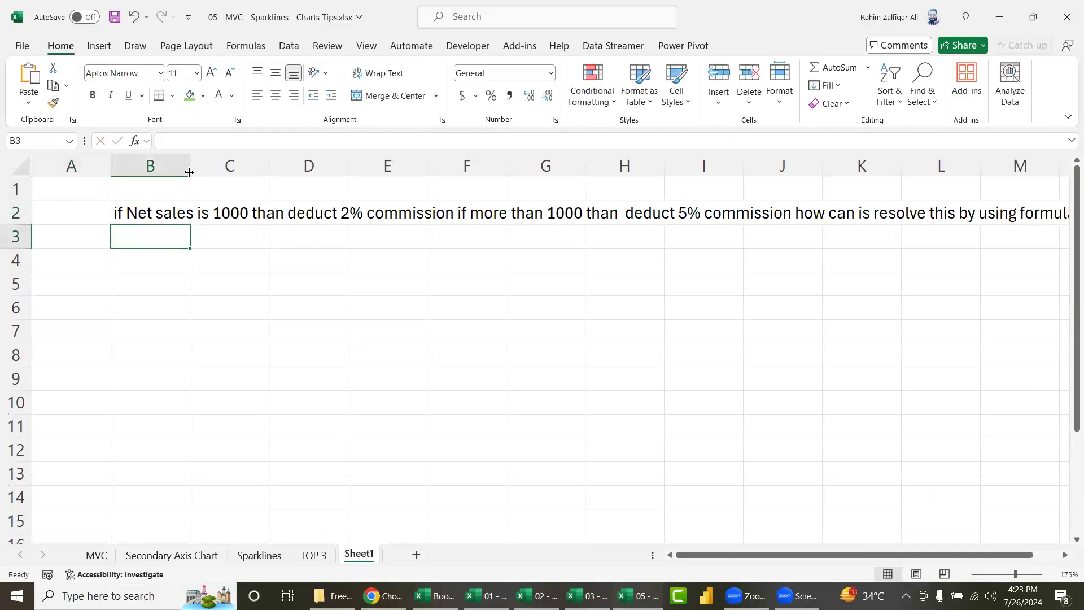
{"action": "left_click_drag", "start_coordinate": [189, 172], "coordinate": [575, 172]}
{"action": "left_click_drag", "start_coordinate": [17, 225], "coordinate": [18, 377]}
{"action": "left_click", "coordinate": [314, 233]}
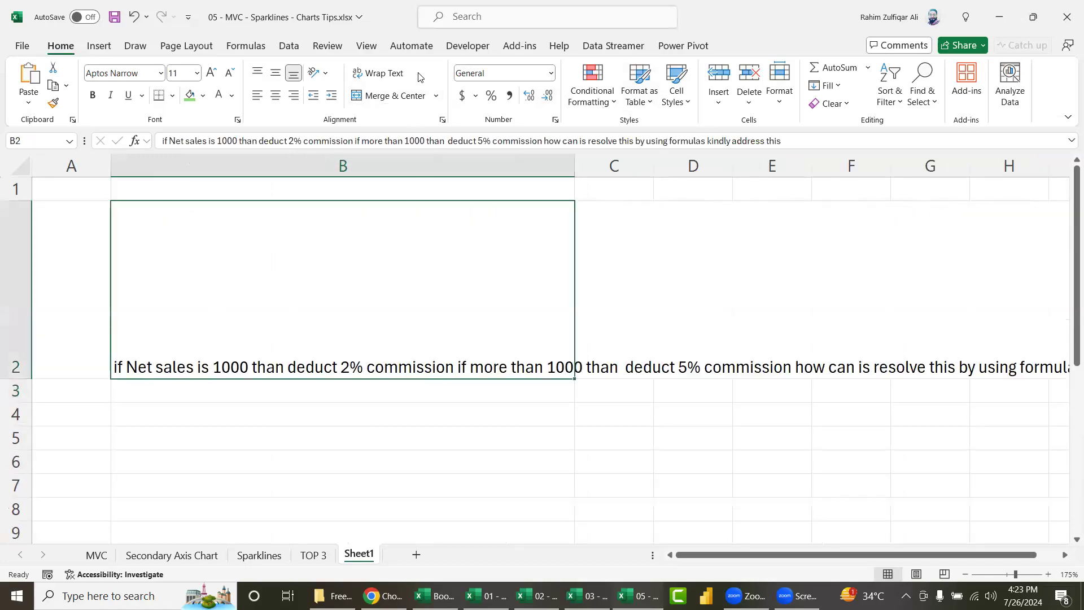
{"action": "left_click", "coordinate": [402, 72]}
Step: Prefix the question with a 'Q (viewer's name):' label on its own line
{"action": "double_click", "coordinate": [213, 271]}
{"action": "left_click", "coordinate": [114, 315]}
{"action": "type", "text": "Q"}
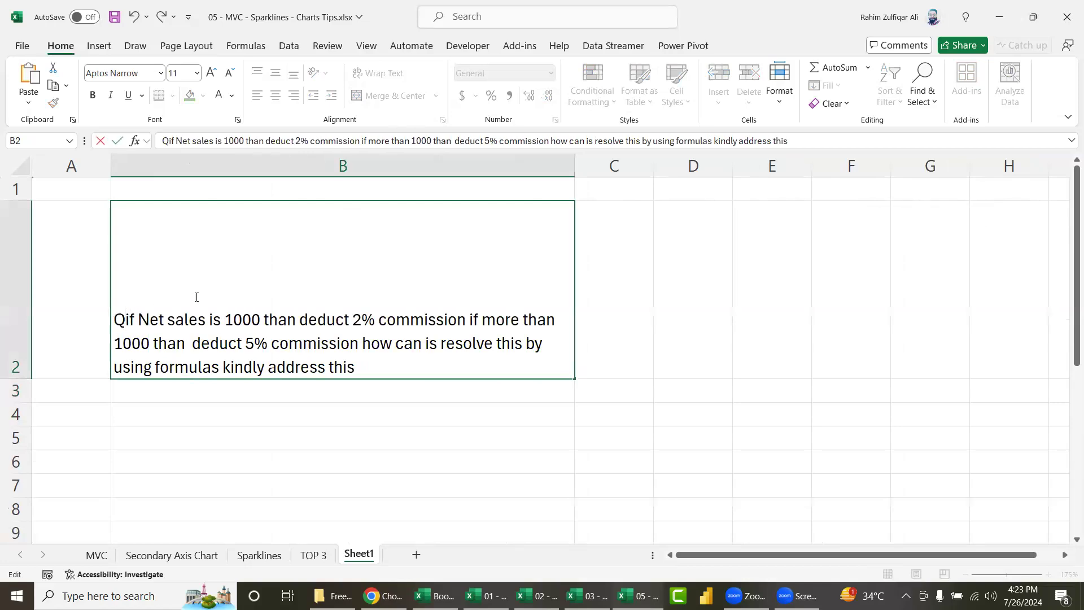
{"action": "type", "text": " (Malik"}
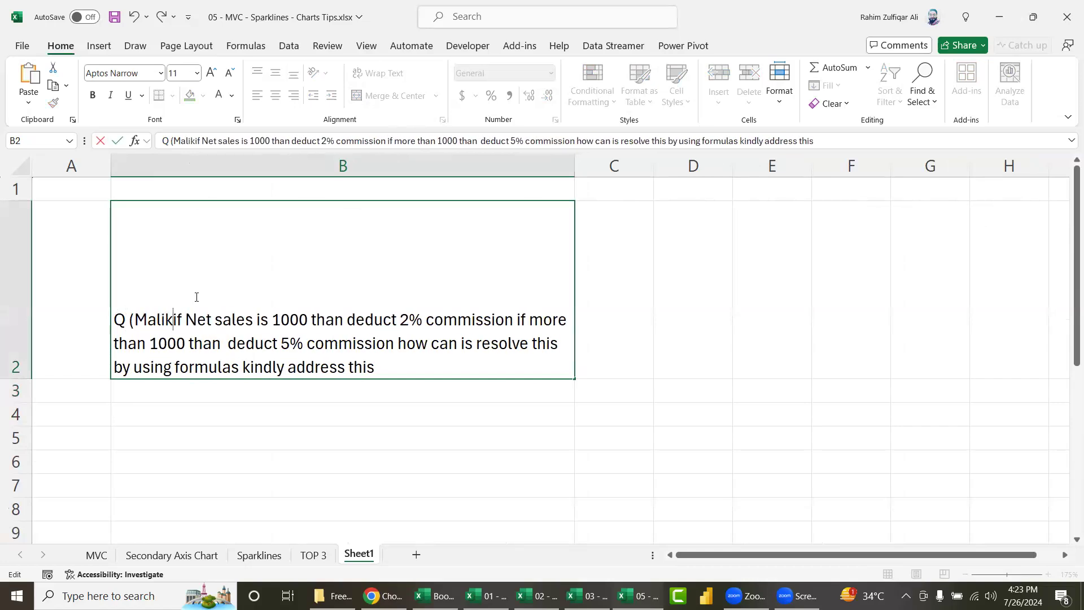
{"action": "type", "text": "):"}
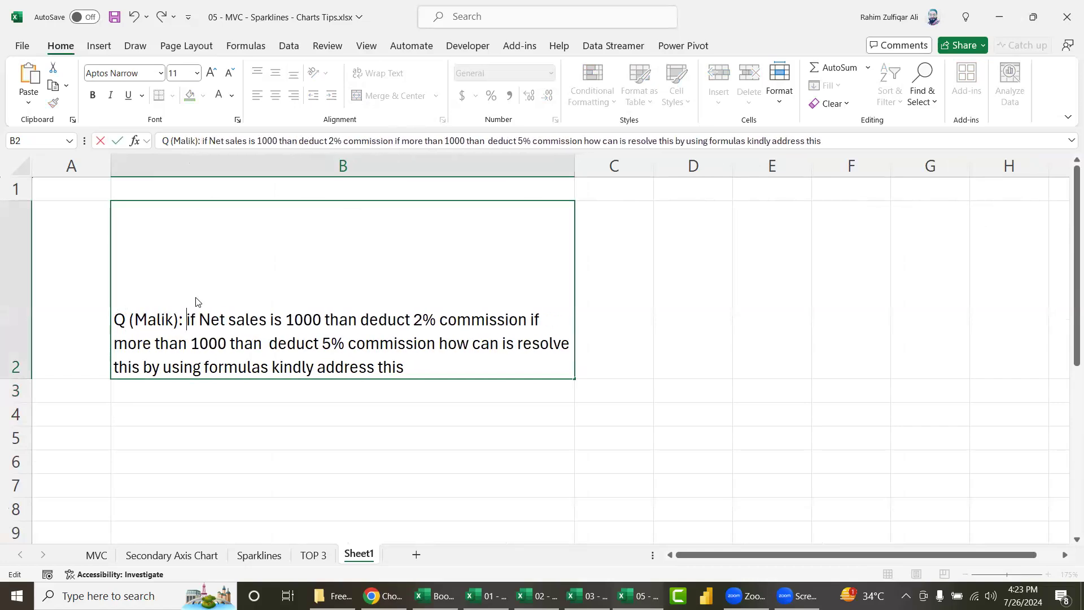
{"action": "key", "text": "super"}
{"action": "key", "text": "super"}
{"action": "key", "text": "alt+Return"}
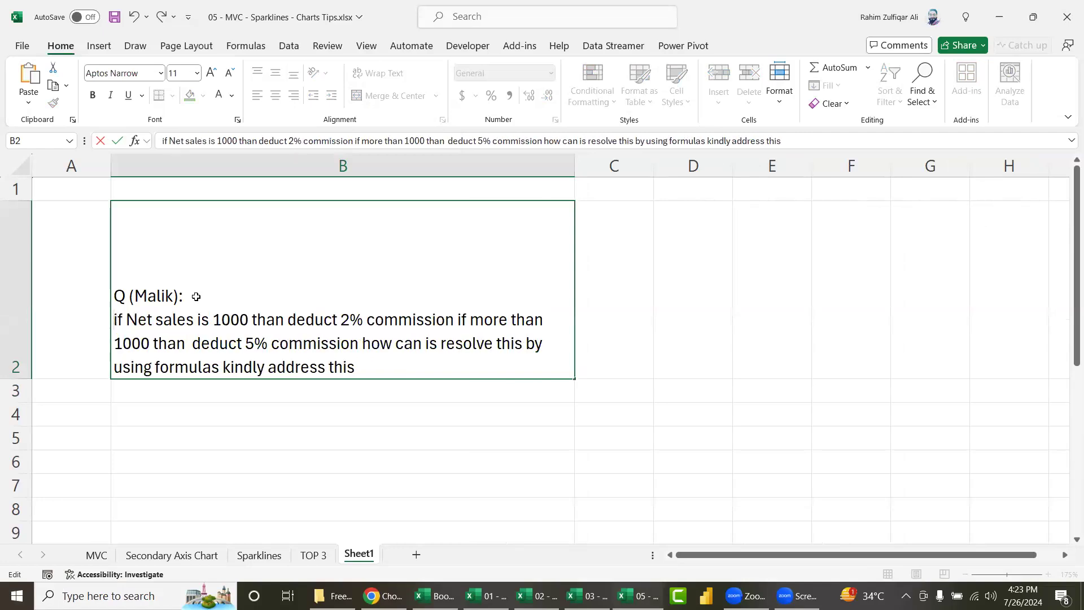
{"action": "key", "text": "Return"}
Step: Enter the net sales values 1000, 1500 and 500 in B4:B6
{"action": "left_click", "coordinate": [221, 274]}
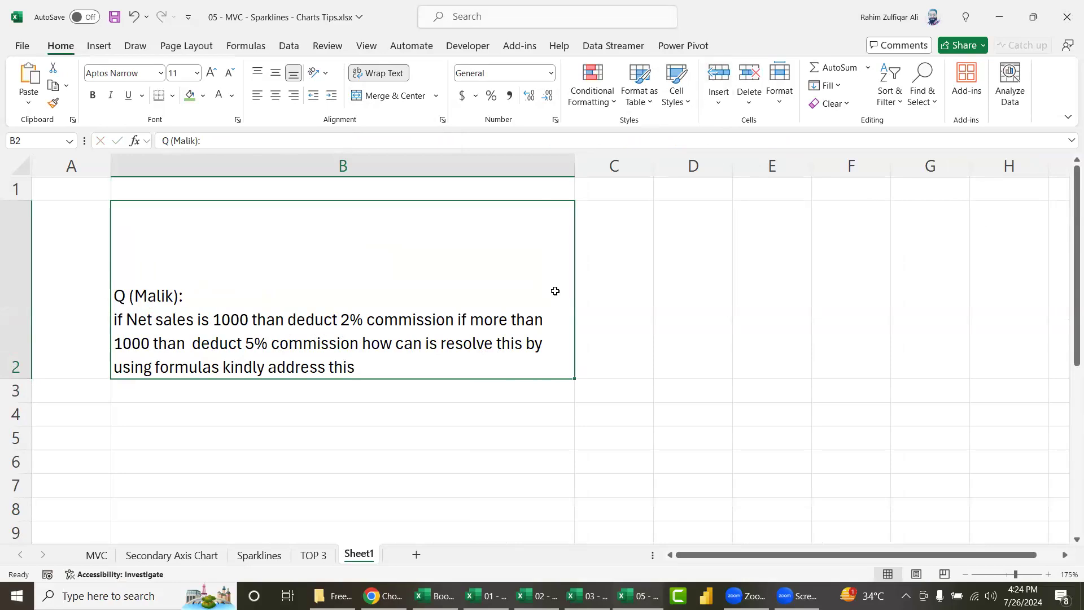
{"action": "left_click", "coordinate": [523, 418]}
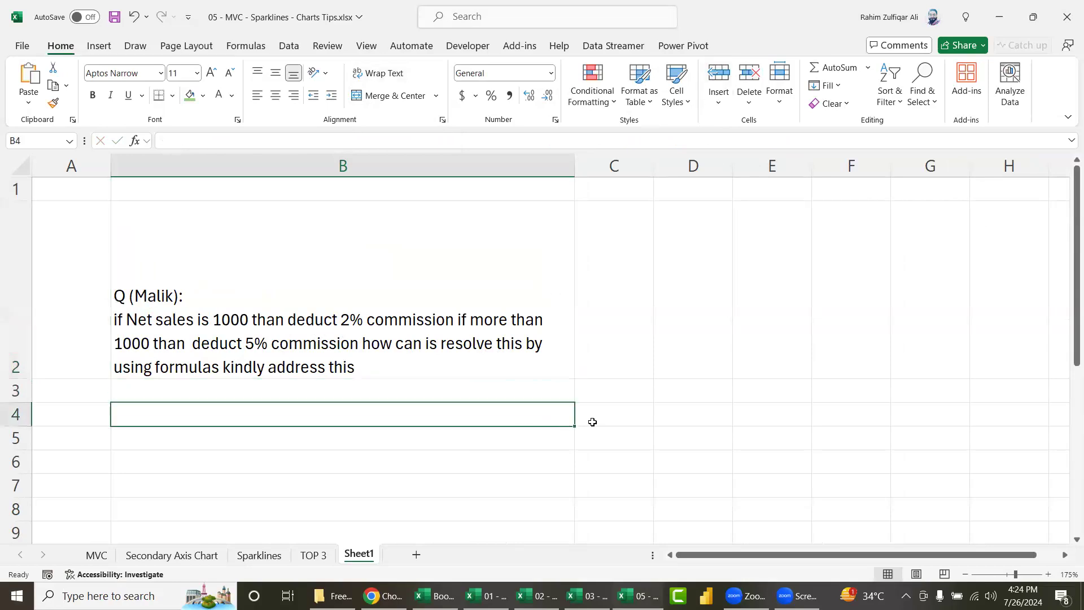
{"action": "left_click", "coordinate": [592, 421]}
{"action": "left_click", "coordinate": [537, 412]}
{"action": "type", "text": "1000"}
{"action": "key", "text": "Return"}
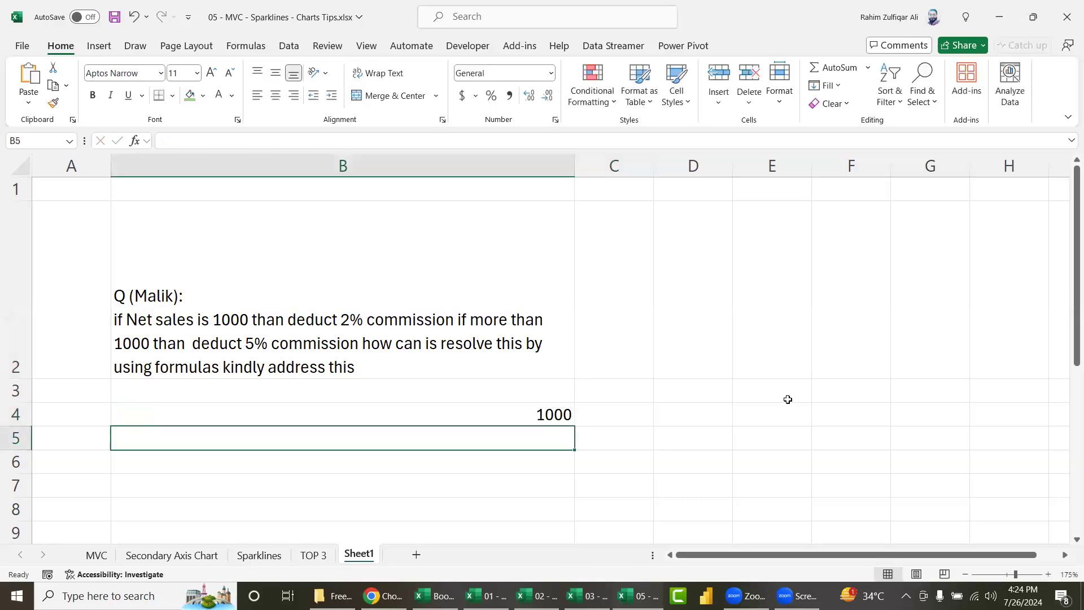
{"action": "type", "text": "15000"}
{"action": "key", "text": "Return"}
{"action": "key", "text": "Up"}
{"action": "type", "text": "1500"}
{"action": "key", "text": "Return"}
{"action": "type", "text": "500"}
{"action": "key", "text": "Return"}
Step: Add a bold, right-aligned 'Numbers' header in B3
{"action": "key", "text": "Up"}
{"action": "key", "text": "Up"}
{"action": "key", "text": "Up"}
{"action": "key", "text": "Up"}
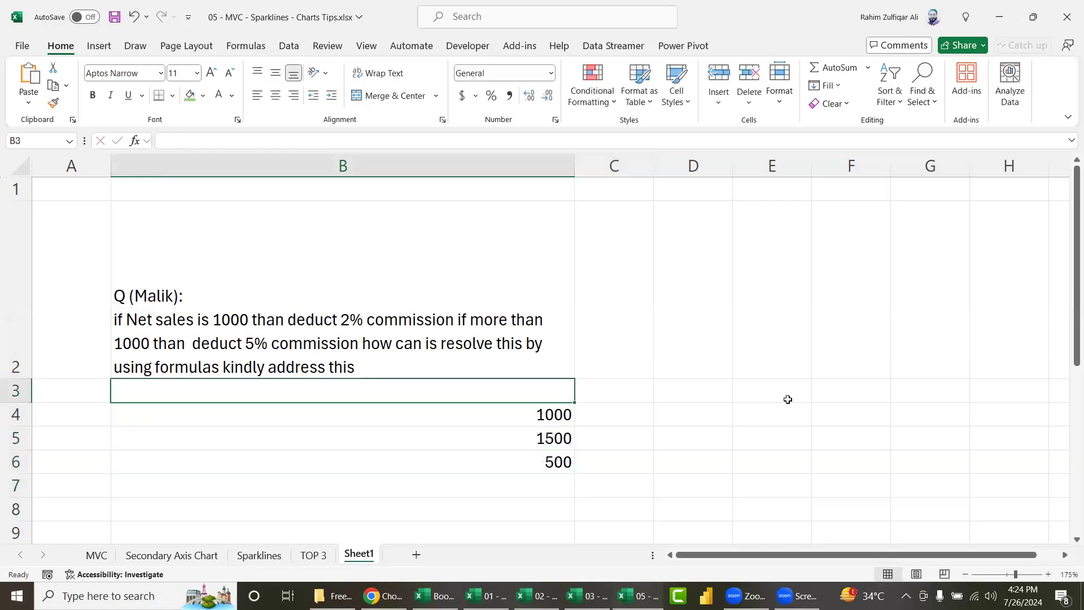
{"action": "type", "text": "Numbers"}
{"action": "key", "text": "Return"}
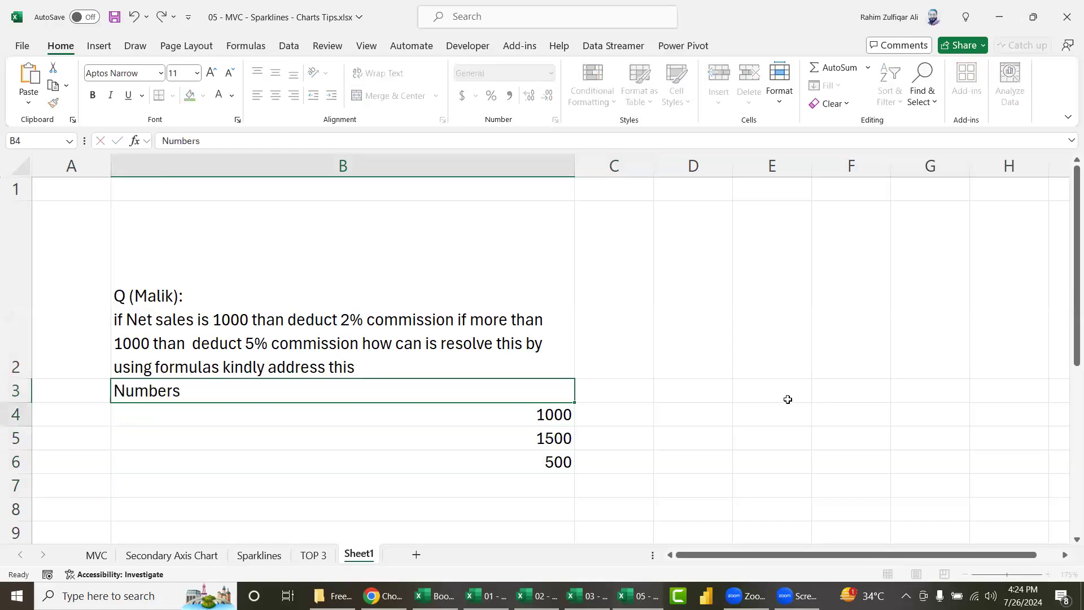
{"action": "left_click", "coordinate": [564, 383]}
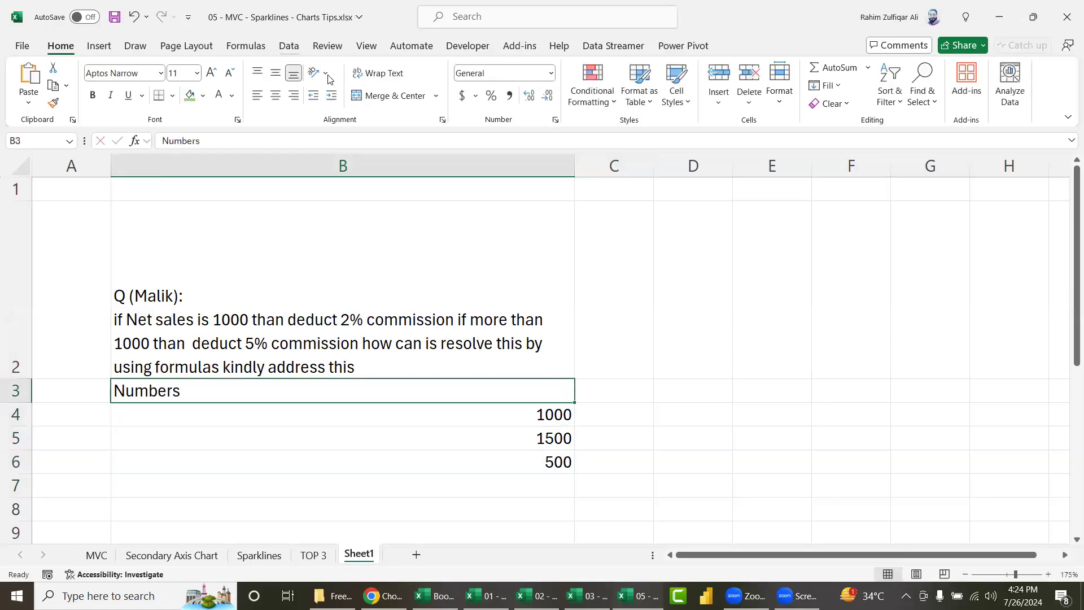
{"action": "left_click", "coordinate": [293, 95]}
{"action": "key", "text": "ctrl+b"}
Step: Type the title 'Decision Making ! IF' in C2
{"action": "left_click", "coordinate": [130, 338]}
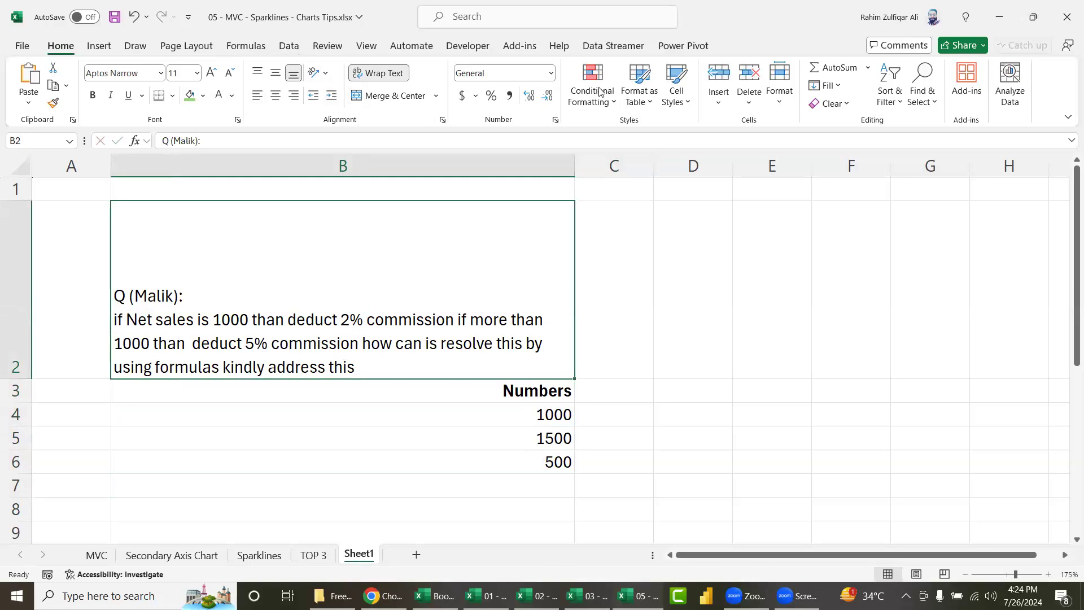
{"action": "key", "text": "Right"}
{"action": "type", "text": "Decision Making !"}
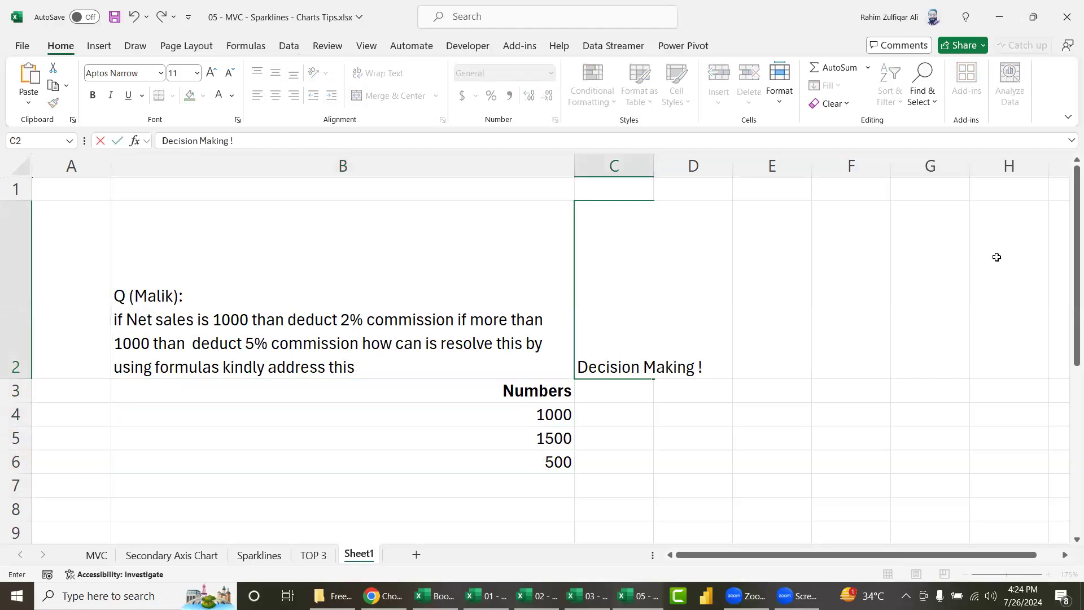
{"action": "type", "text": " IF"}
Step: Confirm the C2 title and add the 'Solution' heading in C3
{"action": "key", "text": "Return"}
{"action": "type", "text": "S"}
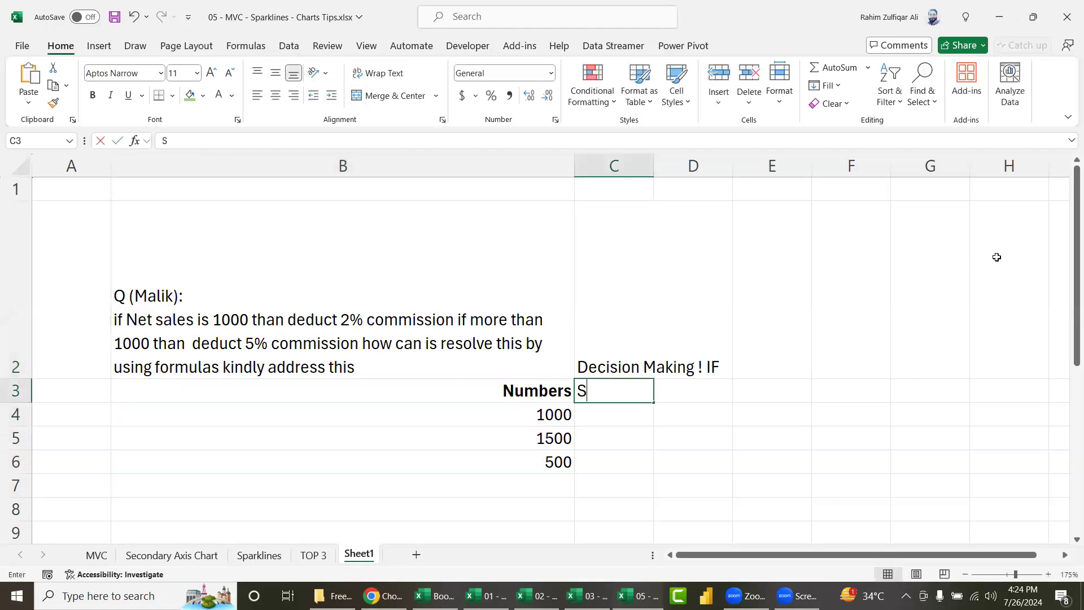
{"action": "type", "text": "olution"}
{"action": "key", "text": "Return"}
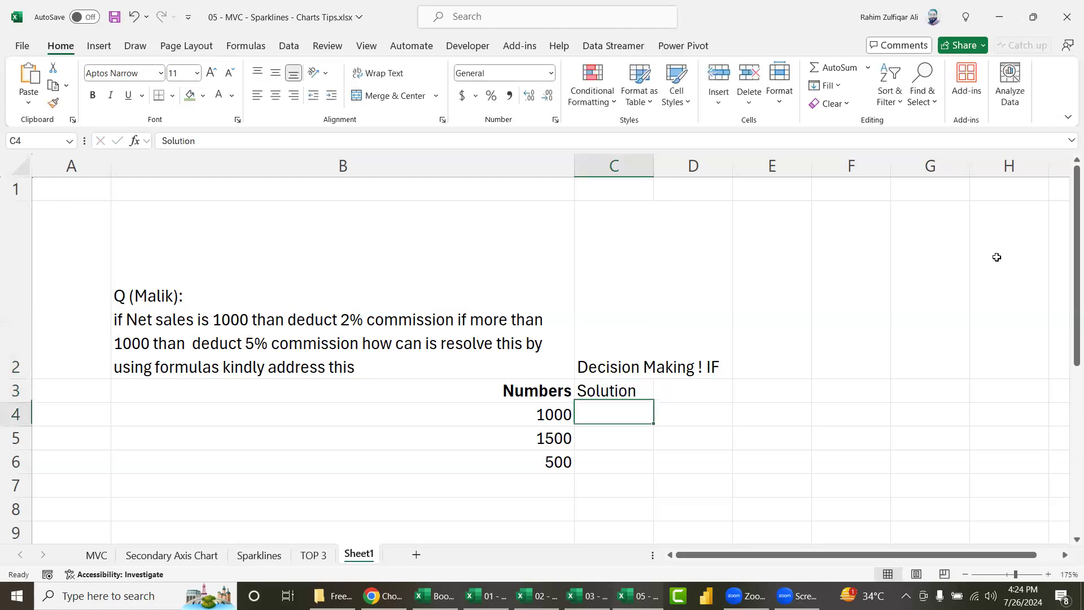
Step: Enter =IF(B4=1000,B4*2%,B4*5%) in C4
{"action": "type", "text": "=IF("}
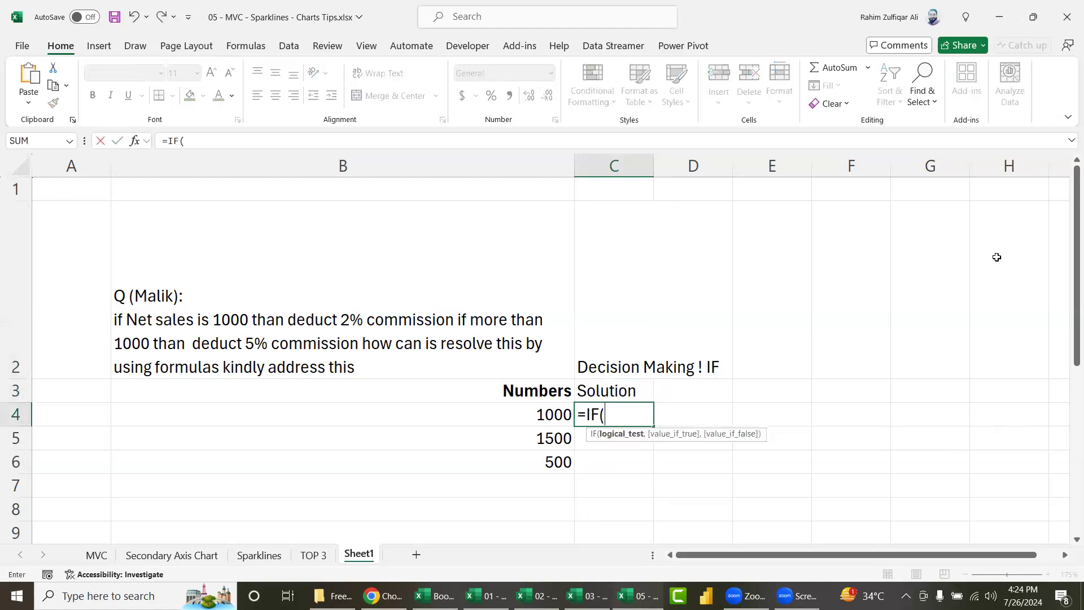
{"action": "left_click", "coordinate": [530, 417]}
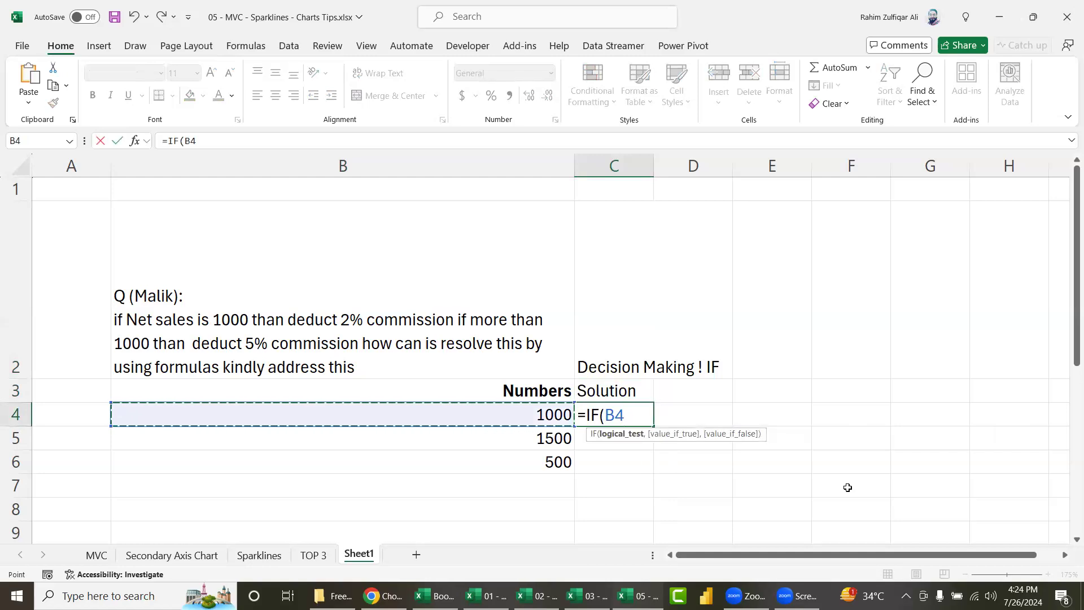
{"action": "type", "text": "=1000"}
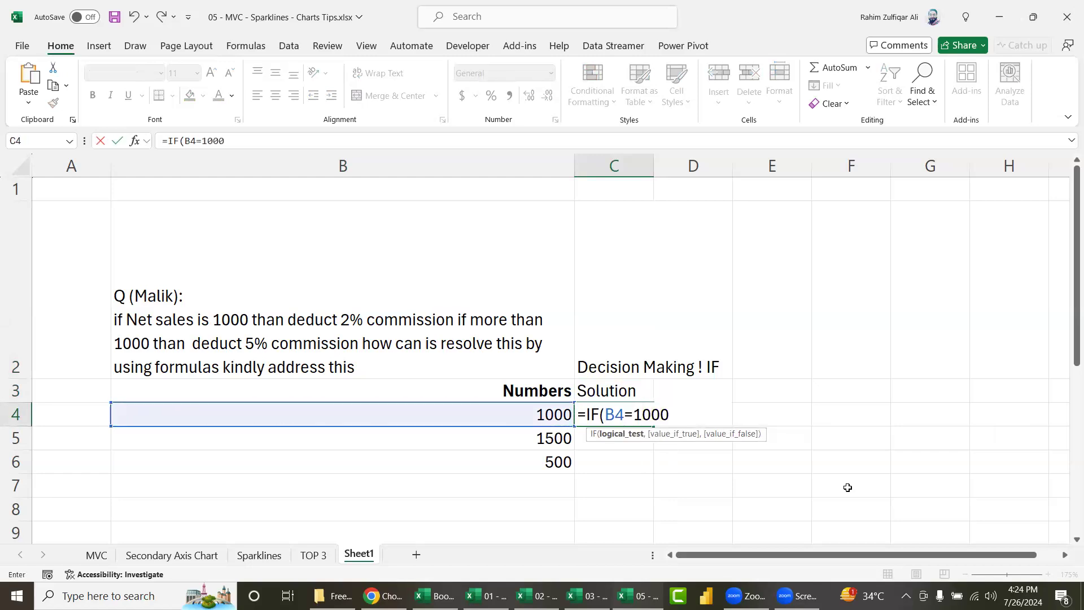
{"action": "type", "text": ","}
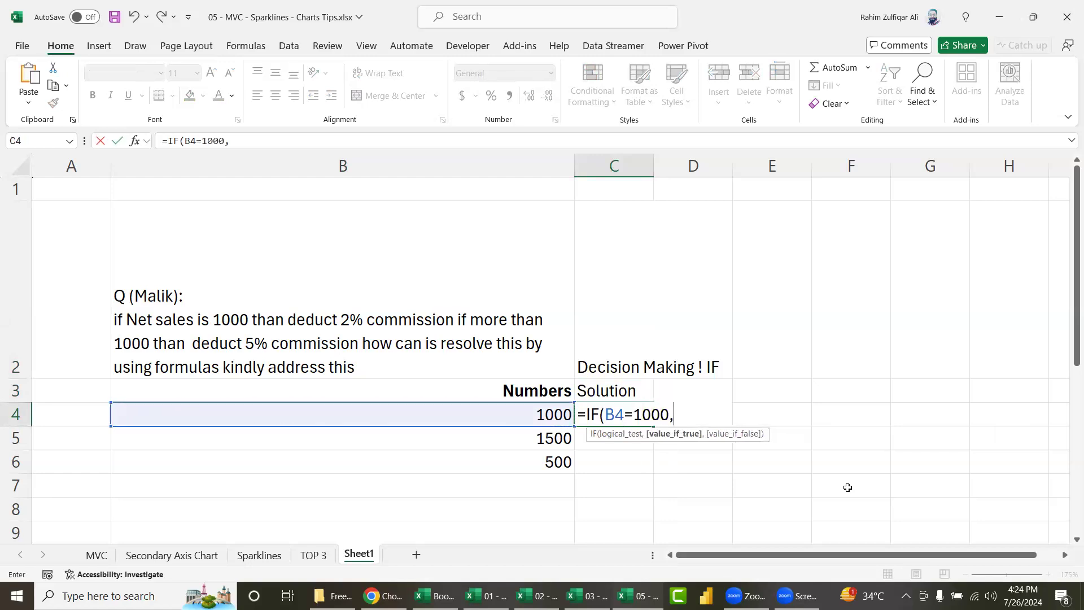
{"action": "key", "text": "Left"}
{"action": "type", "text": "*2%"}
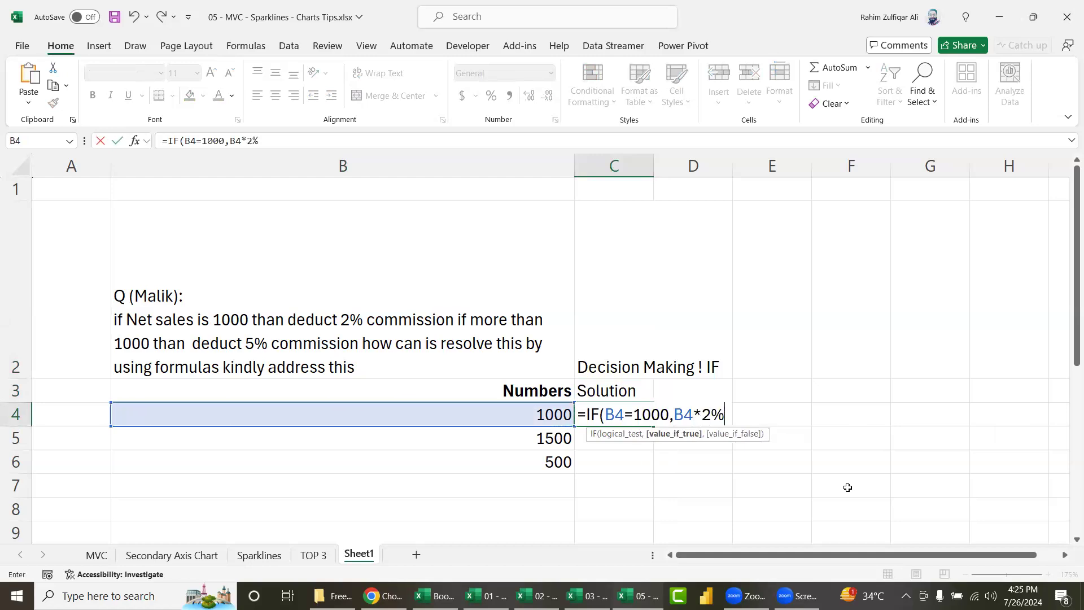
{"action": "type", "text": ","}
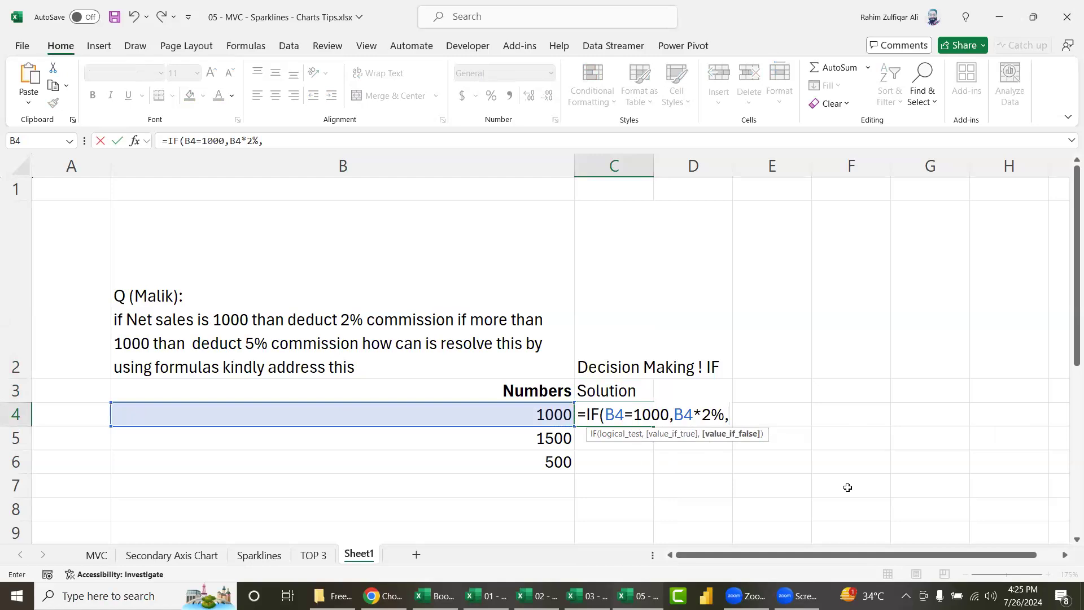
{"action": "key", "text": "Left"}
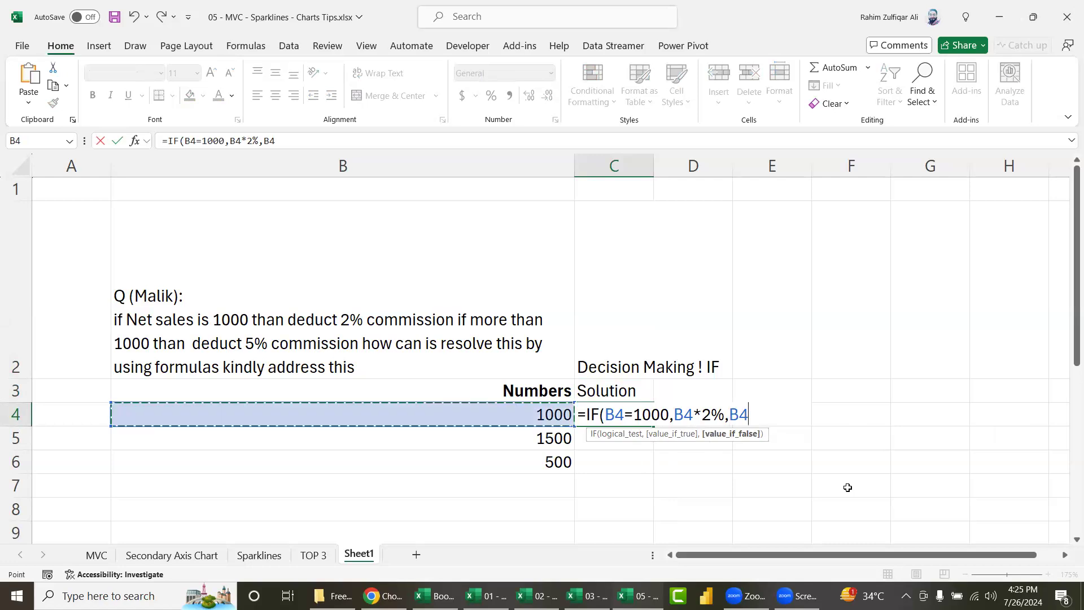
{"action": "type", "text": "*2"}
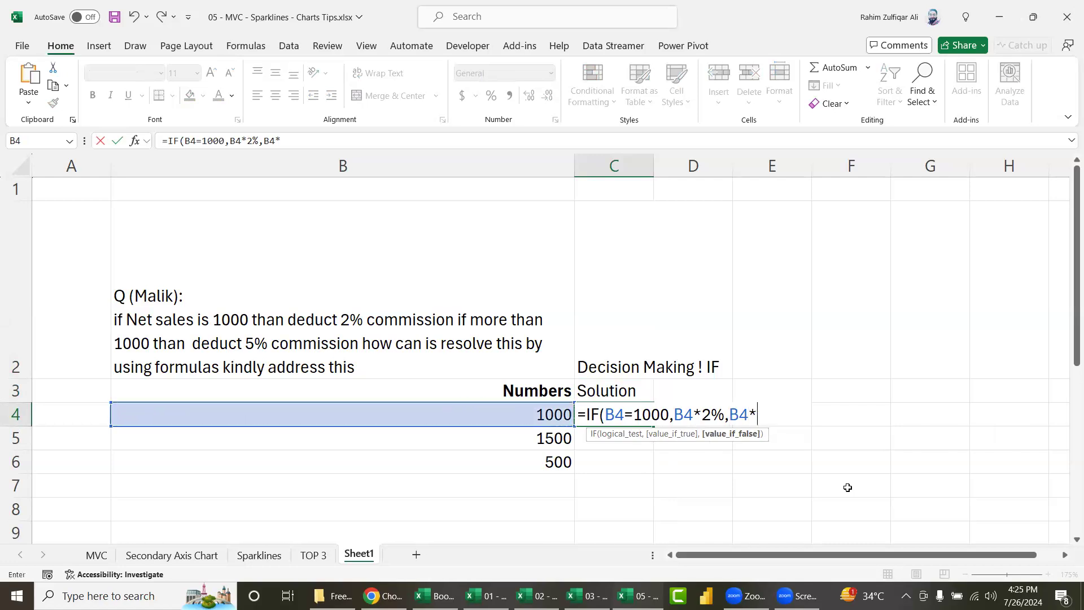
{"action": "type", "text": "%"}
{"action": "key", "text": "BackSpace"}
{"action": "type", "text": "5%"}
{"action": "key", "text": "ctrl+Return"}
Step: Fill the IF formula down to C6, giving 20, 75 and 25, and review it
{"action": "key", "text": "shift+Down"}
{"action": "key", "text": "shift+Down"}
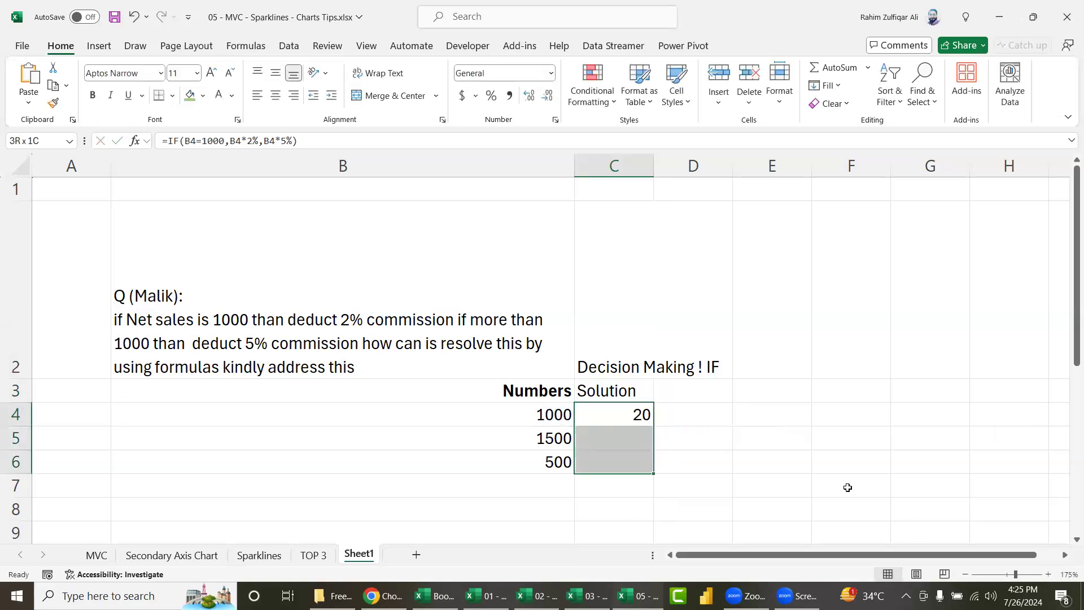
{"action": "key", "text": "ctrl+d"}
{"action": "key", "text": "Left"}
{"action": "key", "text": "Right"}
{"action": "key", "text": "F2"}
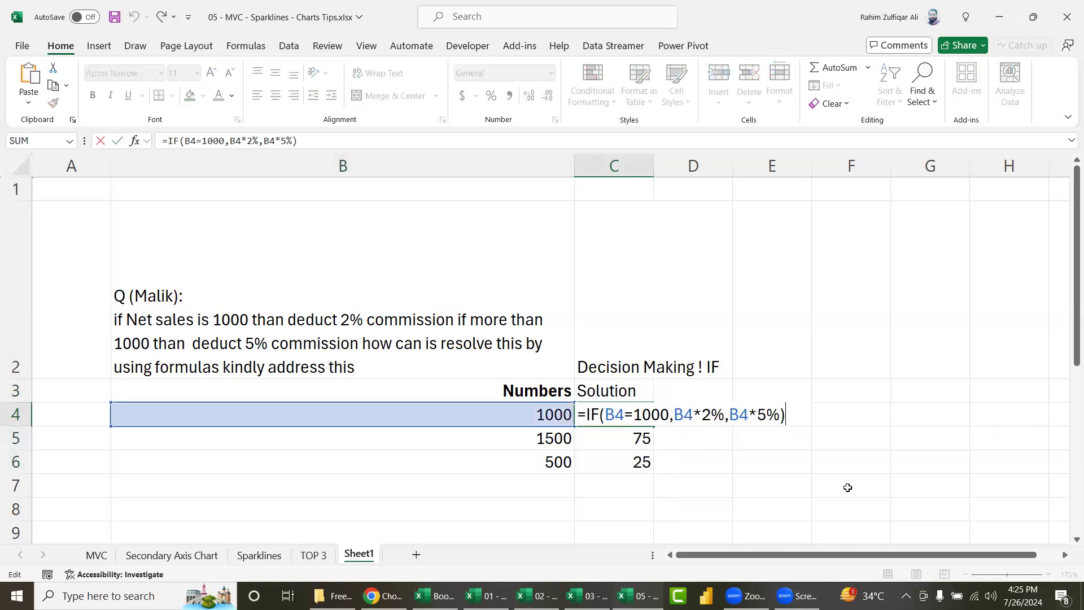
{"action": "key", "text": "Return"}
{"action": "key", "text": "Return"}
{"action": "key", "text": "F2"}
{"action": "key", "text": "Return"}
{"action": "key", "text": "Up"}
{"action": "key", "text": "Up"}
{"action": "key", "text": "Up"}
{"action": "key", "text": "F2"}
{"action": "left_click", "coordinate": [546, 342]}
{"action": "left_click", "coordinate": [649, 409]}
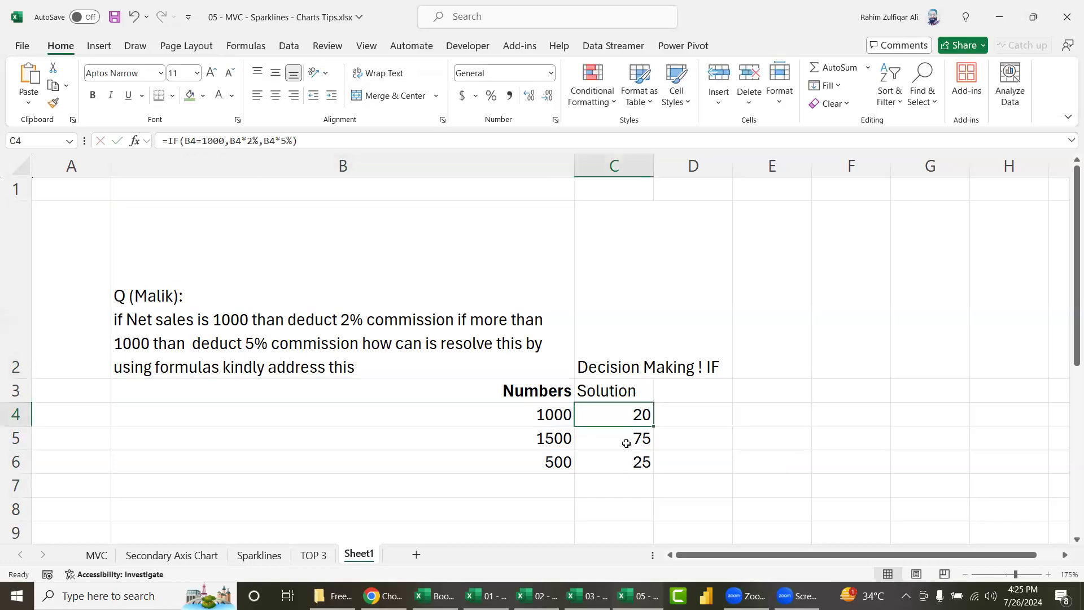
{"action": "left_click", "coordinate": [385, 353]}
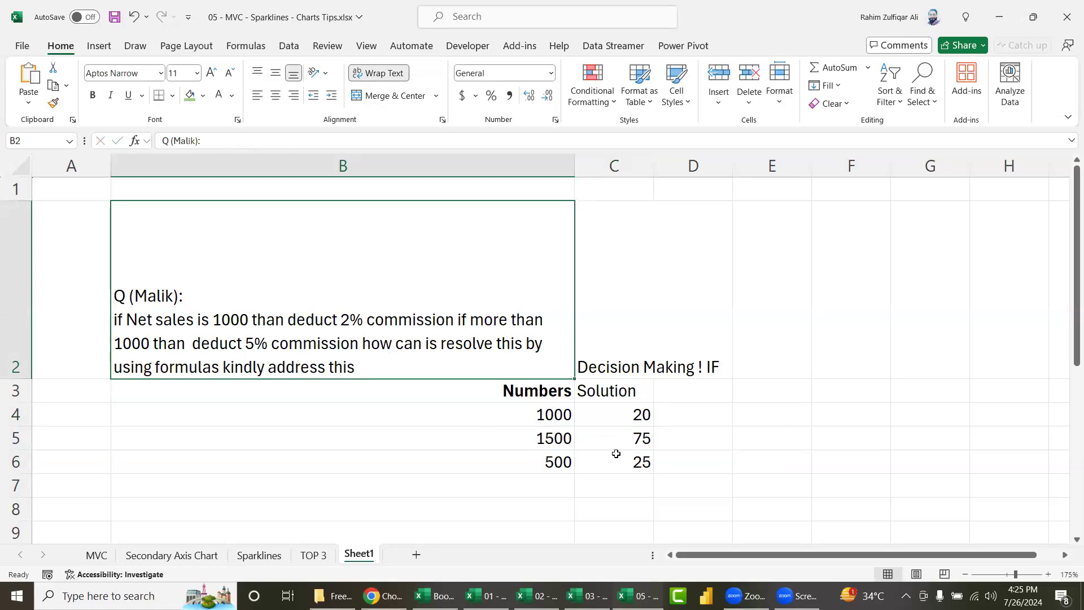
Step: Add the notes 'Nested IF' in E4 and 'AND / OR' in E5
{"action": "left_click", "coordinate": [615, 415]}
{"action": "left_click", "coordinate": [755, 417]}
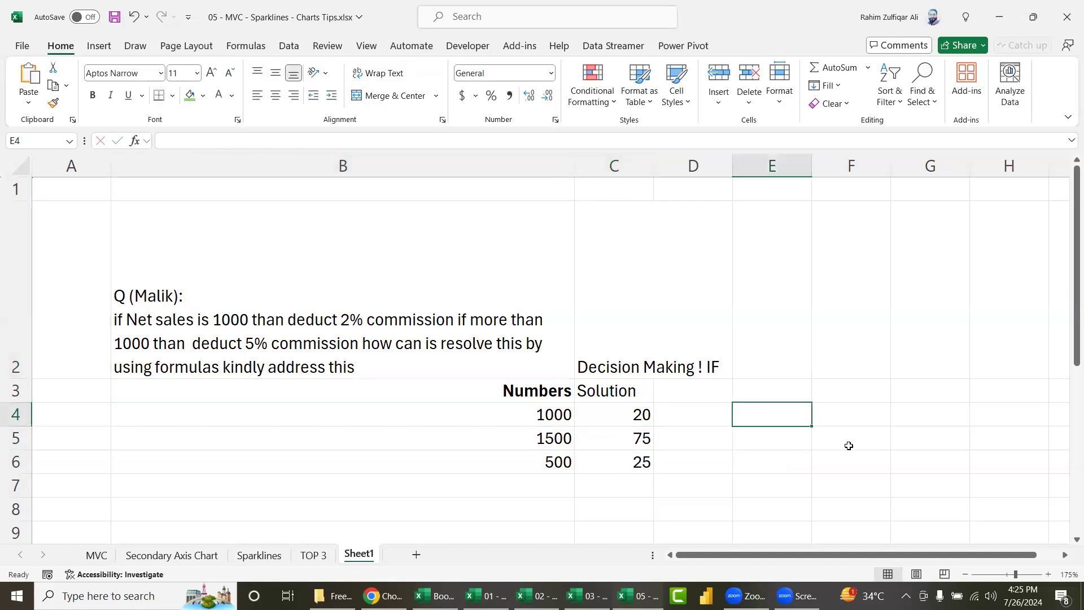
{"action": "type", "text": "IF"}
{"action": "key", "text": "BackSpace"}
{"action": "key", "text": "BackSpace"}
{"action": "type", "text": "Nested IF"}
{"action": "key", "text": "Return"}
{"action": "type", "text": "AND / OR"}
{"action": "key", "text": "Return"}
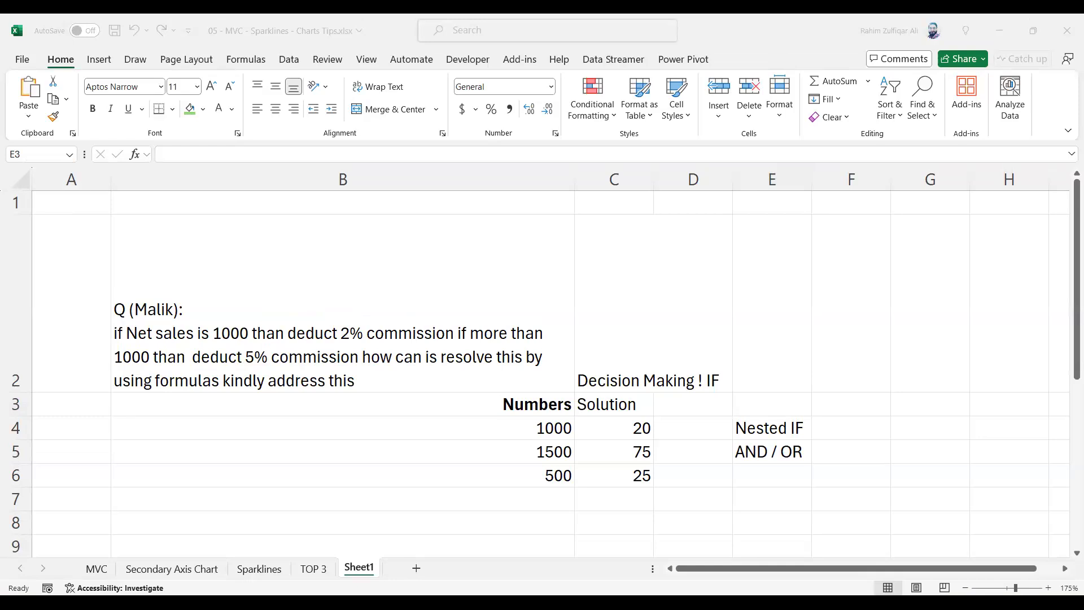
Step: Return to the commission formula in C4
{"action": "left_click", "coordinate": [565, 451]}
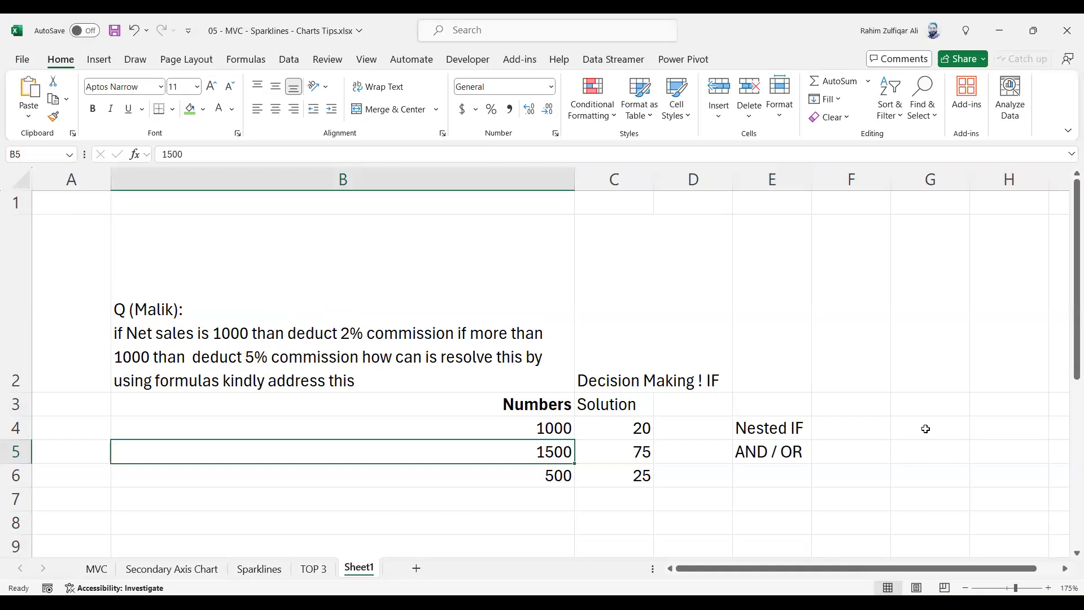
{"action": "key", "text": "Up"}
{"action": "key", "text": "Right"}
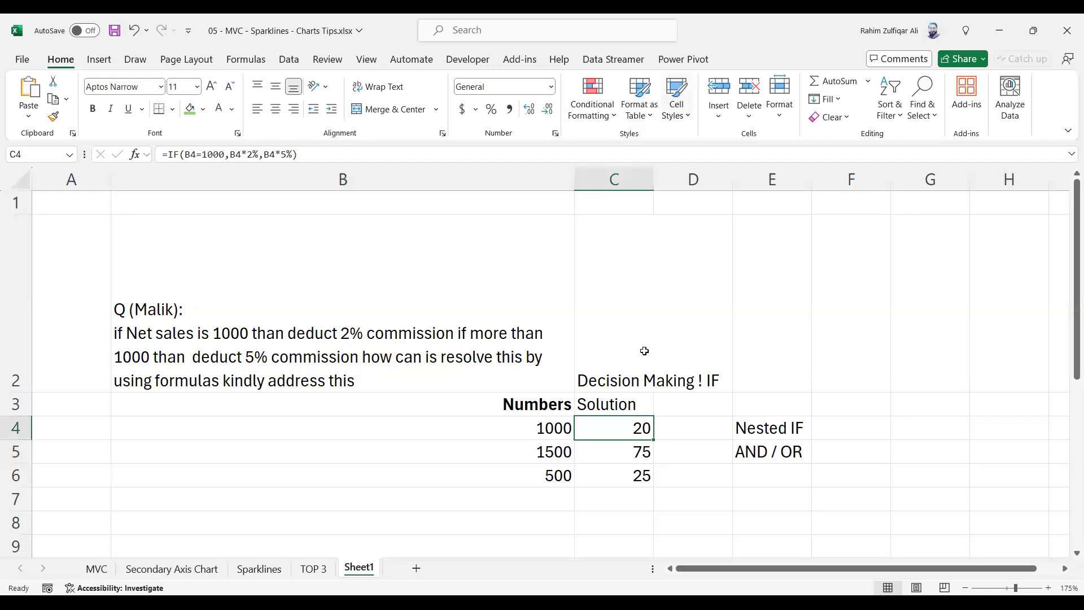
Step: Check the C4 commission formula and undo the notes typed into E4:E5
{"action": "key", "text": "Down"}
{"action": "key", "text": "Down"}
{"action": "key", "text": "Up"}
{"action": "key", "text": "Up"}
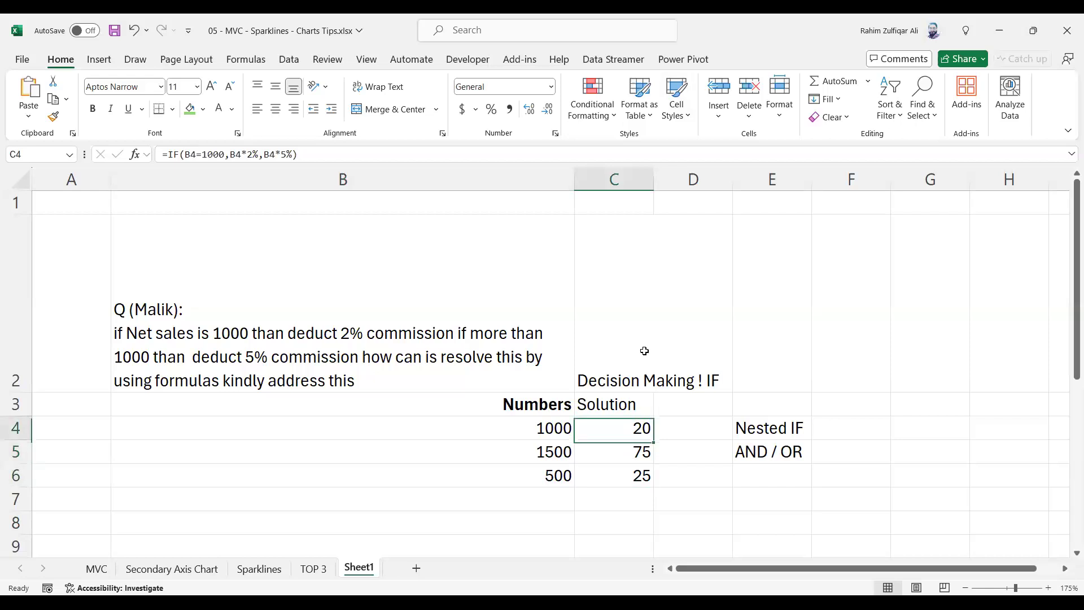
{"action": "key", "text": "F2"}
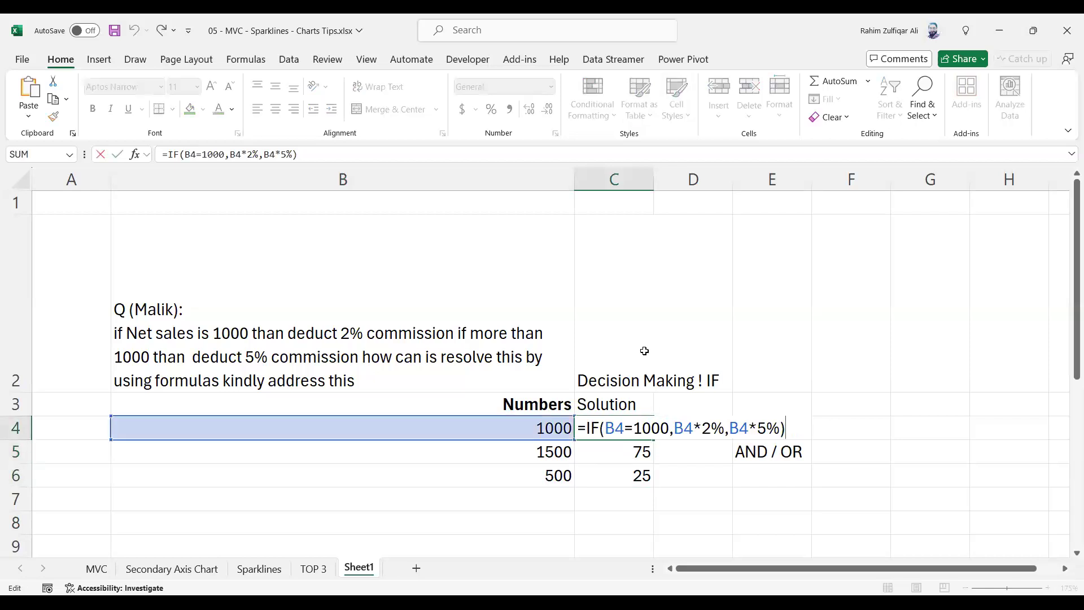
{"action": "key", "text": "Left"}
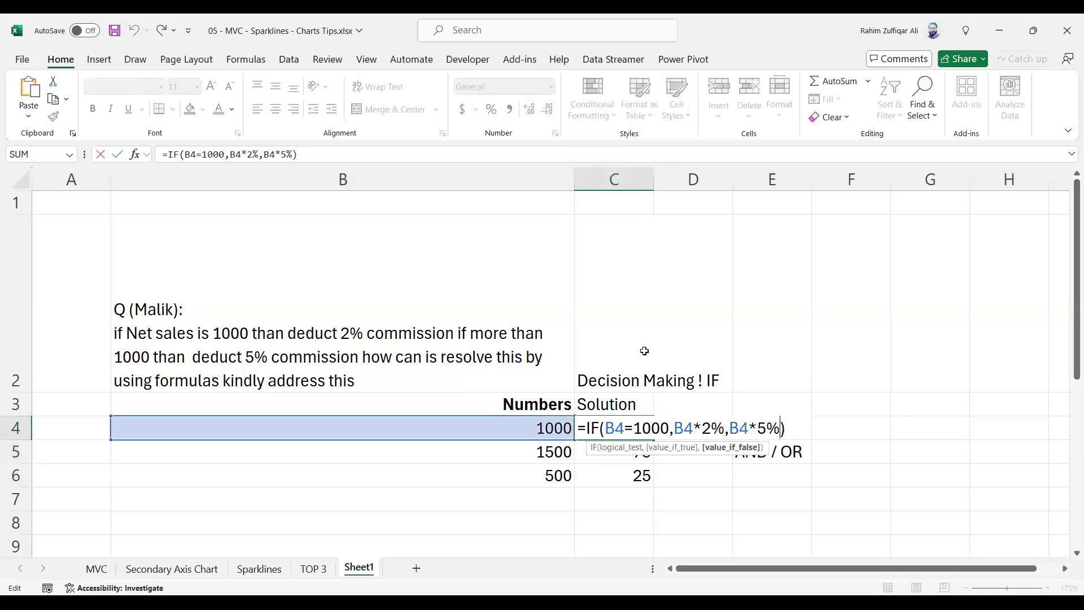
{"action": "key", "text": "Escape"}
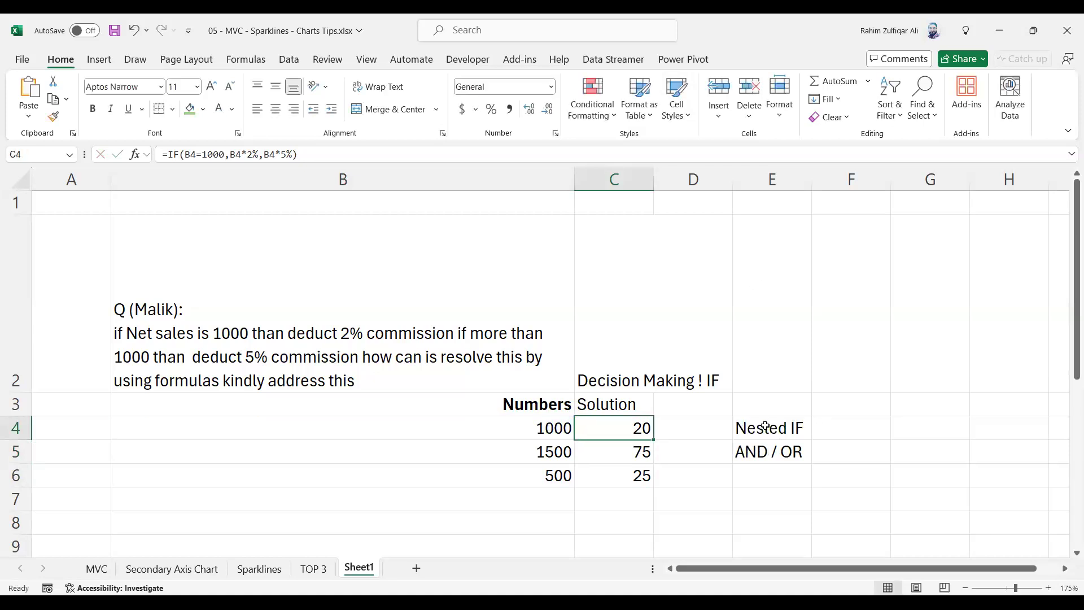
{"action": "left_click_drag", "start_coordinate": [766, 425], "coordinate": [779, 457]}
{"action": "key", "text": "ctrl+z"}
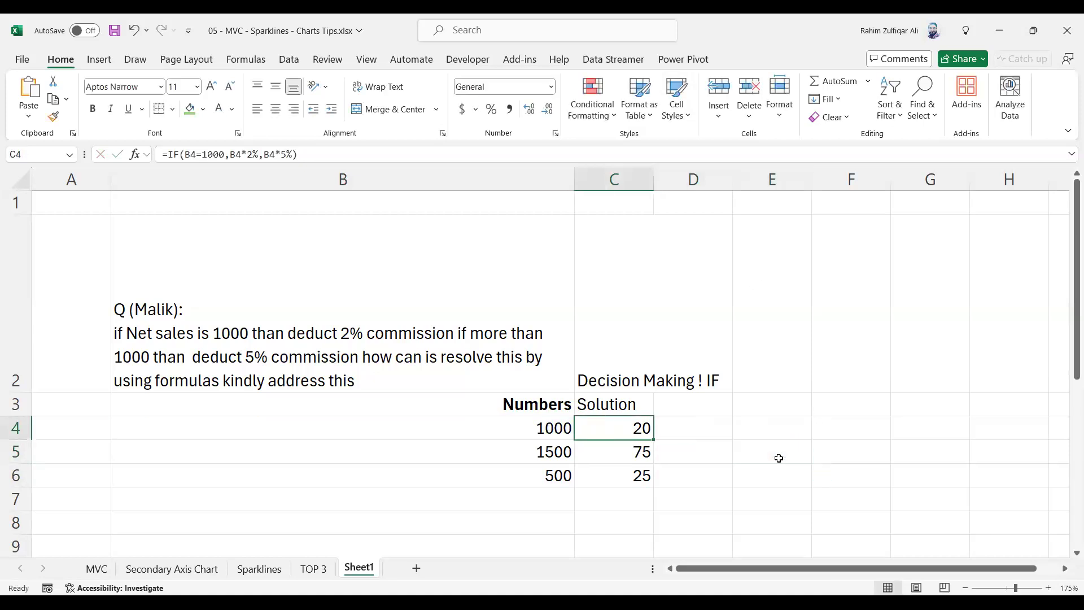
Step: Rewrite C4 with the nested IF(B4<1000,"",B4*5%) and fill it down through C6
{"action": "key", "text": "Down"}
{"action": "key", "text": "Up"}
{"action": "key", "text": "F2"}
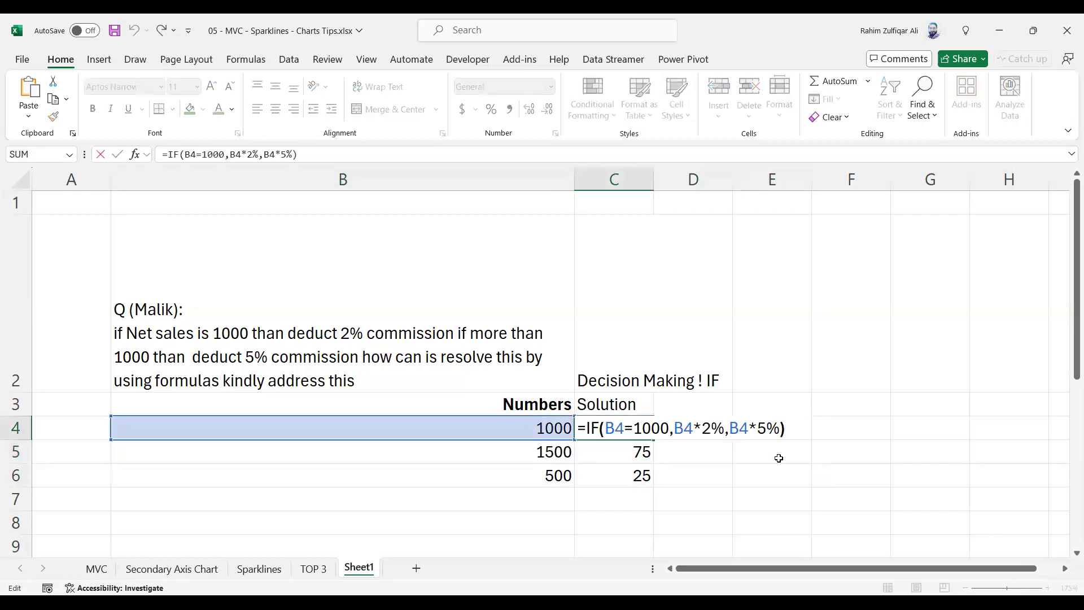
{"action": "key", "text": "Left"}
{"action": "key", "text": "shift+Left"}
{"action": "key", "text": "shift+Left"}
{"action": "key", "text": "shift+Left"}
{"action": "key", "text": "shift+Left"}
{"action": "key", "text": "shift+Left"}
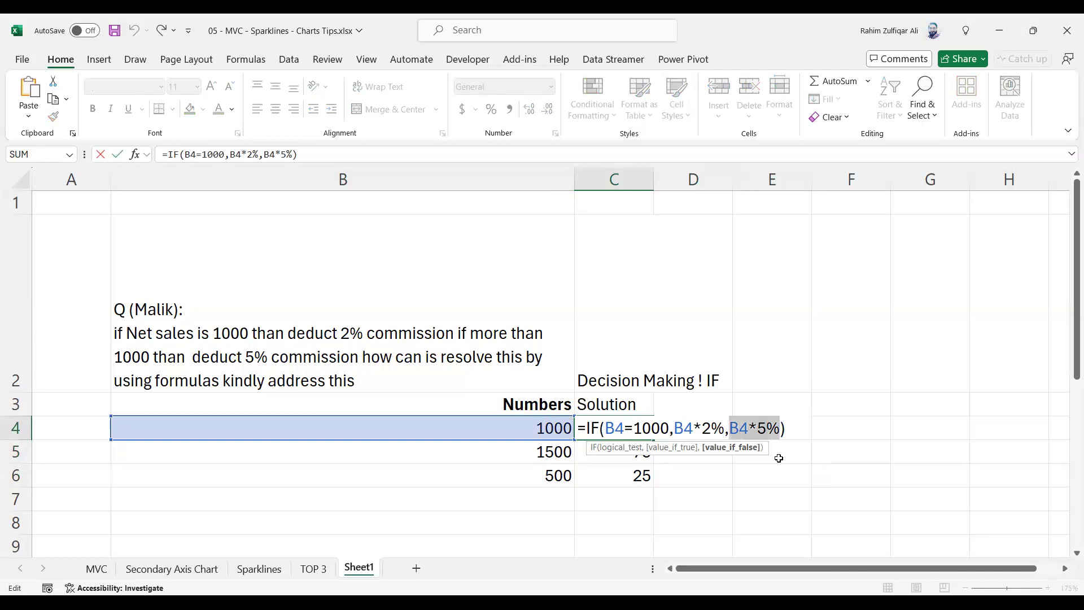
{"action": "key", "text": "Delete"}
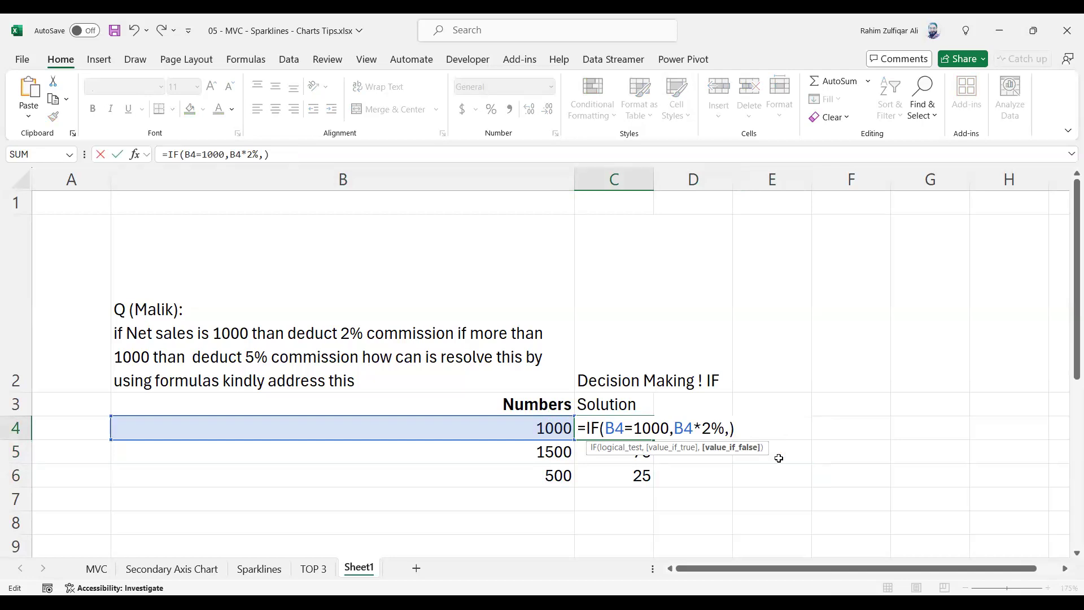
{"action": "type", "text": "IF("}
{"action": "left_click", "coordinate": [528, 424]}
{"action": "type", "text": "<1000,"}
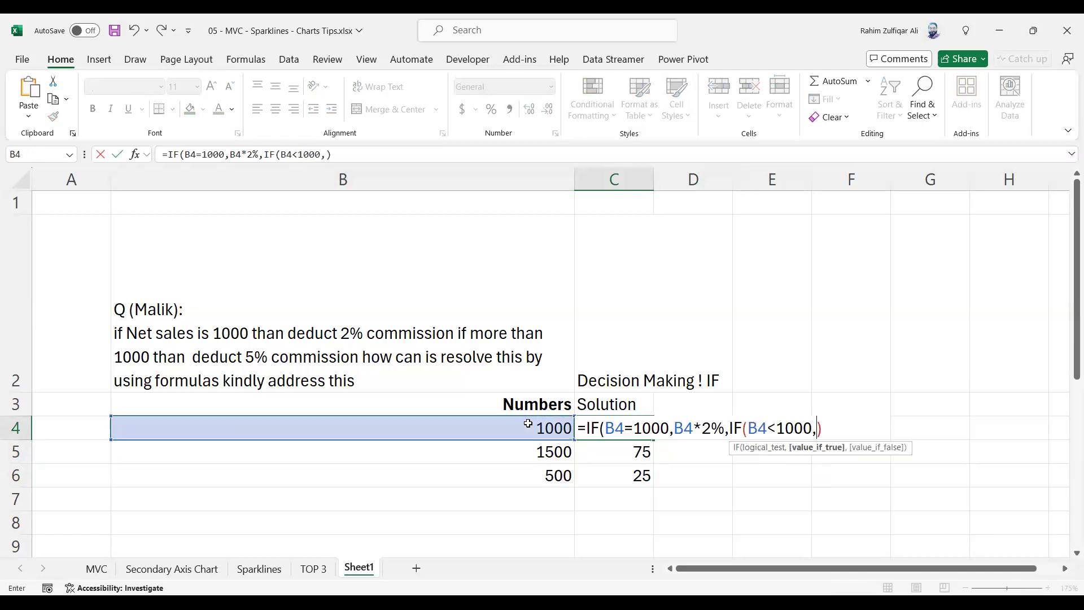
{"action": "type", "text": "\"\""}
{"action": "type", "text": ","}
{"action": "left_click", "coordinate": [528, 424]}
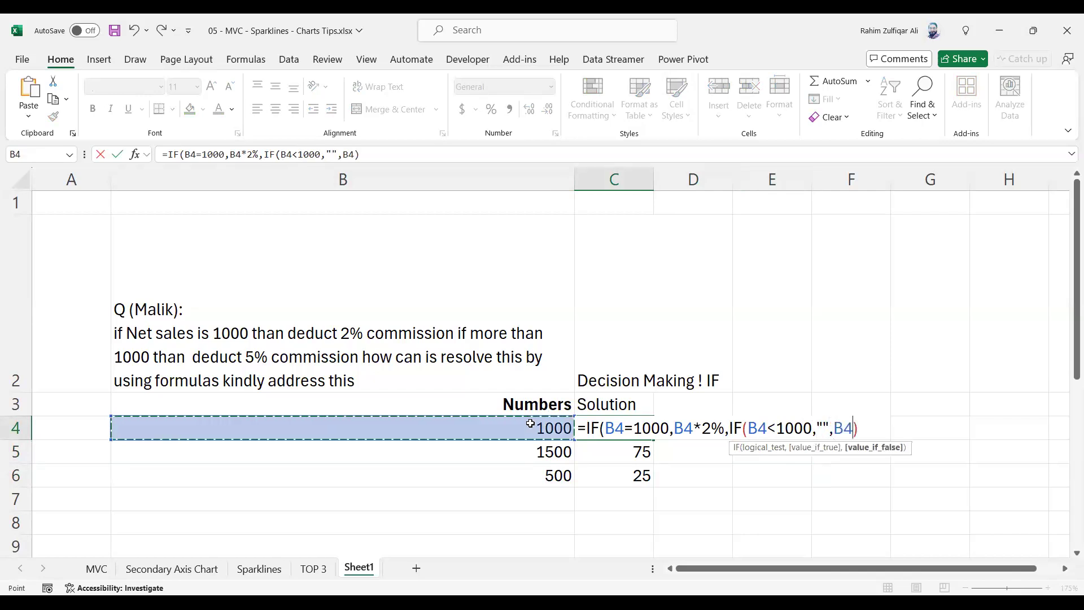
{"action": "type", "text": "*5%"}
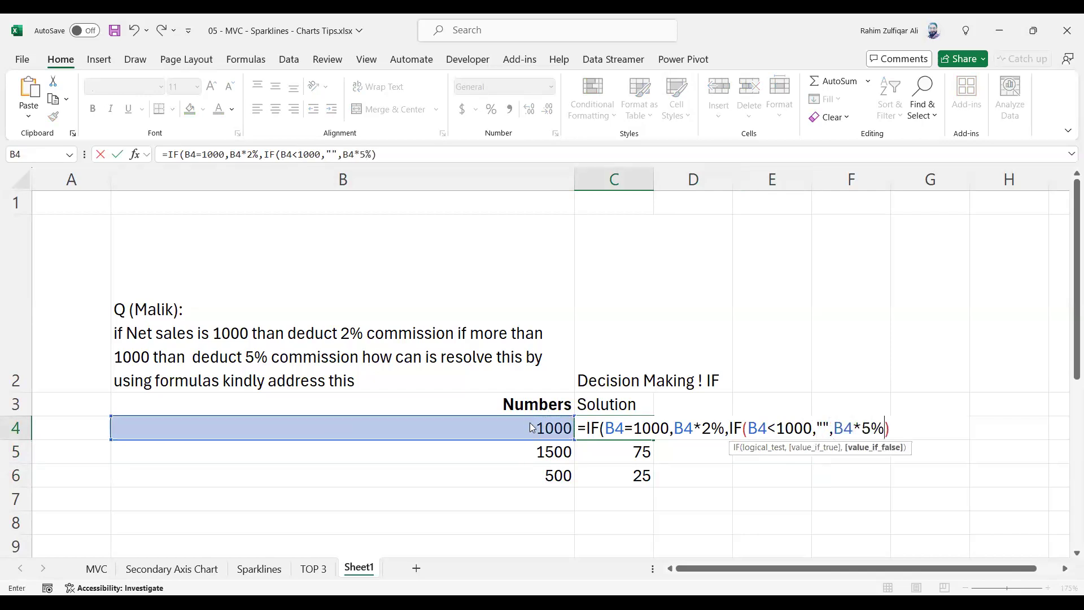
{"action": "type", "text": ")"}
{"action": "key", "text": "ctrl+Return"}
{"action": "key", "text": "shift+Down"}
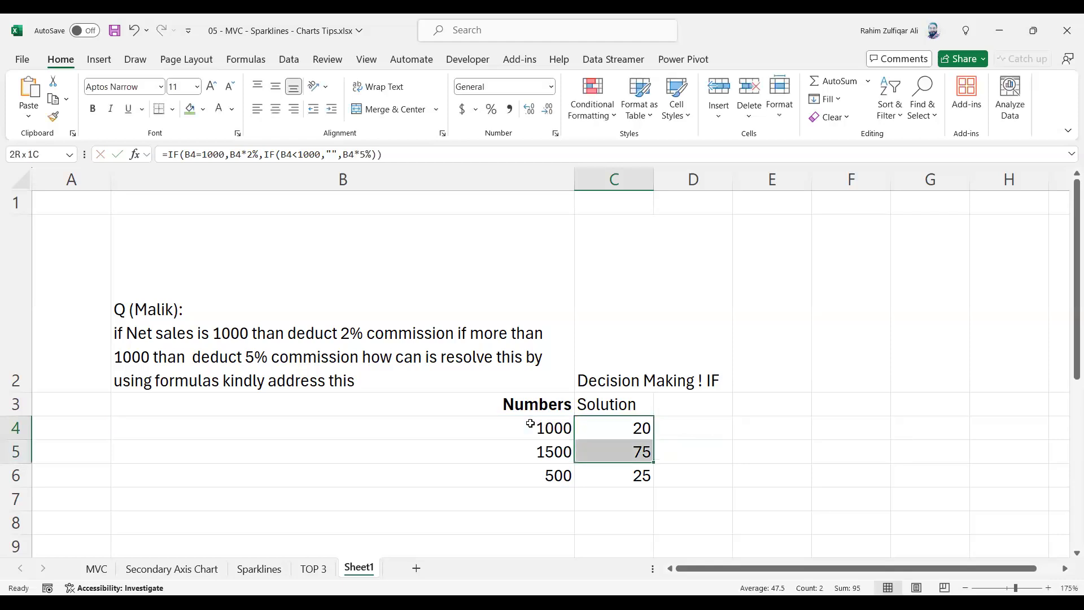
{"action": "key", "text": "shift+Down"}
{"action": "key", "text": "ctrl+d"}
Step: Copy the C4 formula text and paste it into C7 for display
{"action": "left_click", "coordinate": [530, 423]}
{"action": "key", "text": "Right"}
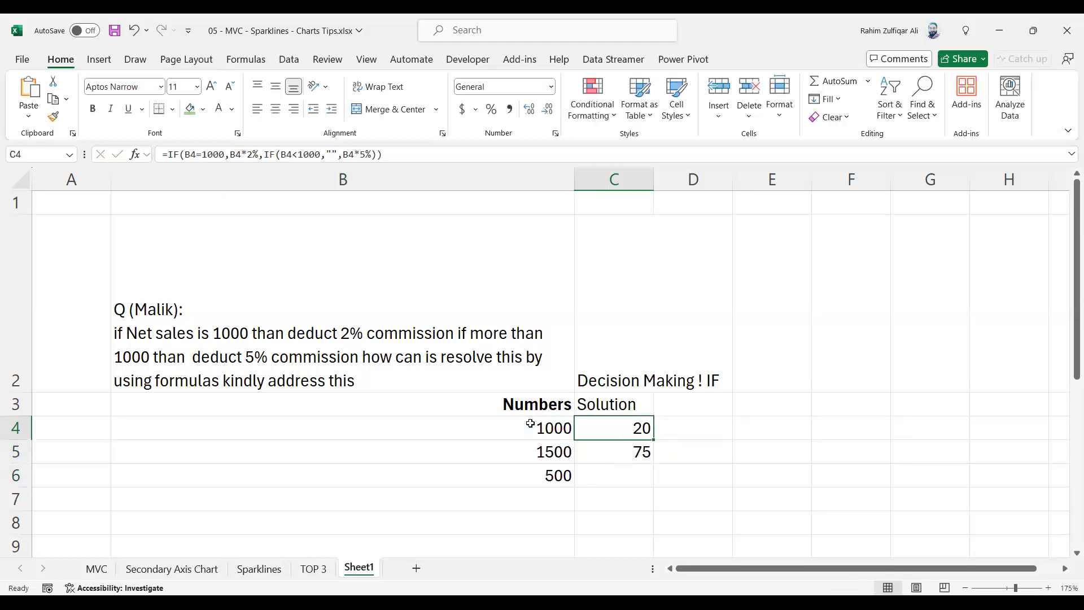
{"action": "key", "text": "F2"}
{"action": "key", "text": "shift+Home"}
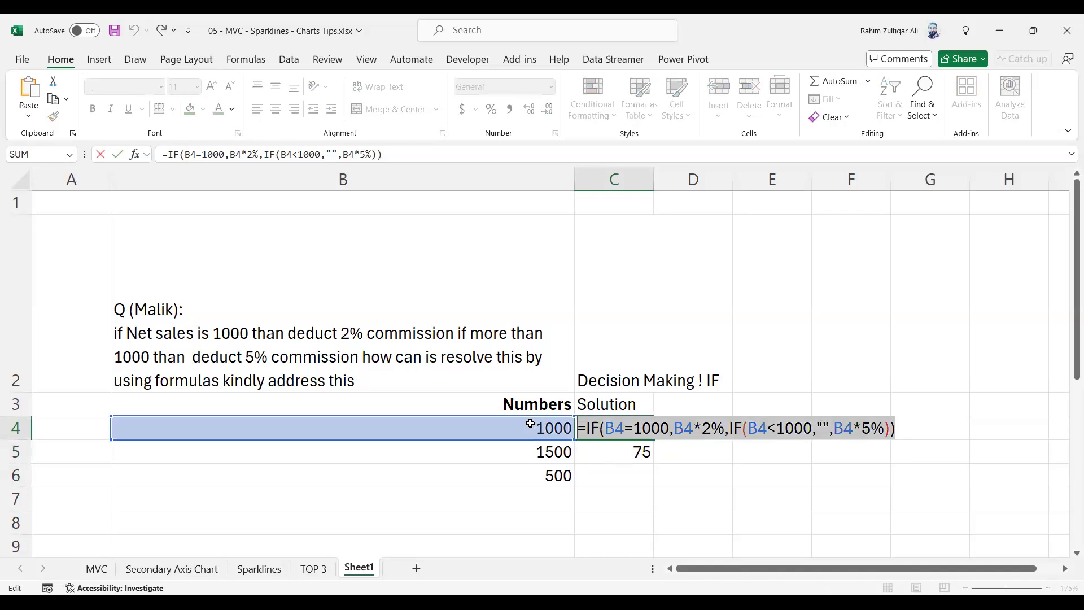
{"action": "key", "text": "ctrl+c"}
{"action": "key", "text": "Escape"}
{"action": "key", "text": "Down"}
{"action": "key", "text": "Down"}
{"action": "key", "text": "Down"}
{"action": "key", "text": "ctrl+v"}
{"action": "key", "text": "Return"}
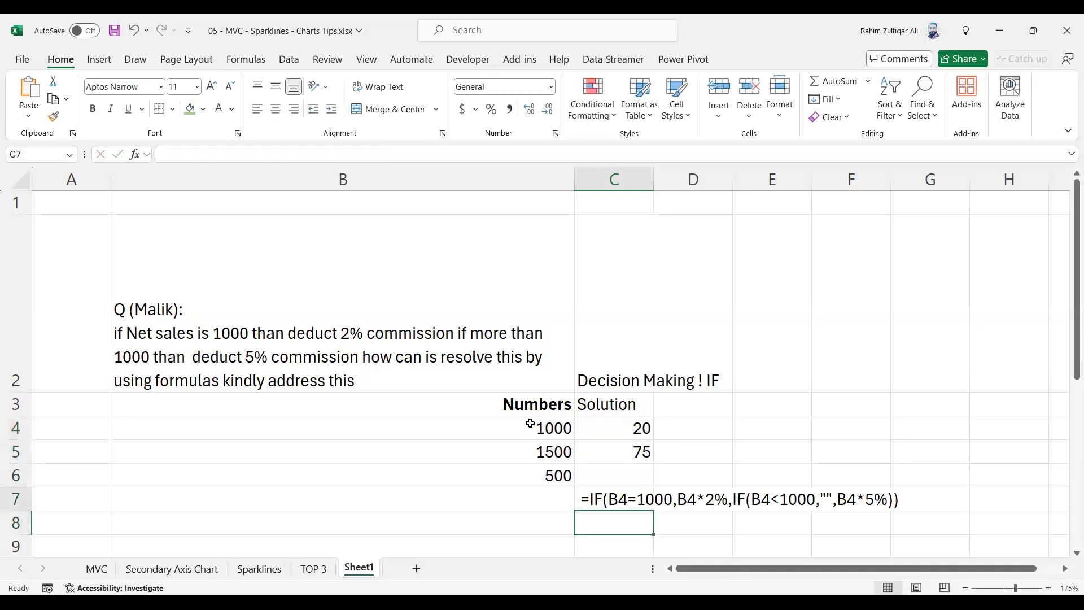
{"action": "key", "text": "Up"}
{"action": "key", "text": "Up"}
{"action": "key", "text": "Up"}
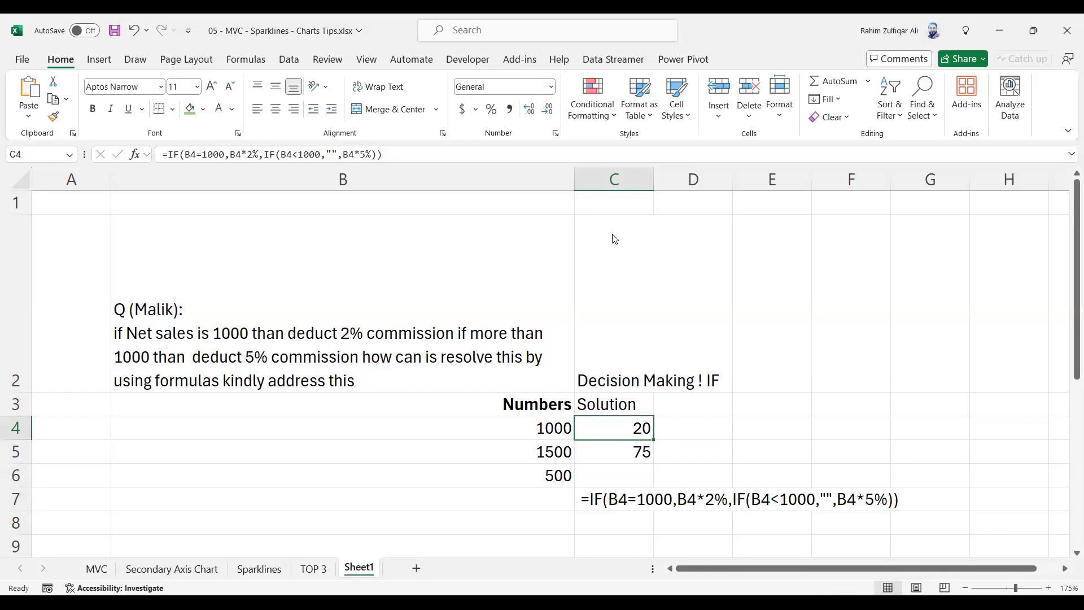
Step: Switch from Excel to the Chrome window showing the Udemy instructor profile
{"action": "key", "text": "alt+Tab"}
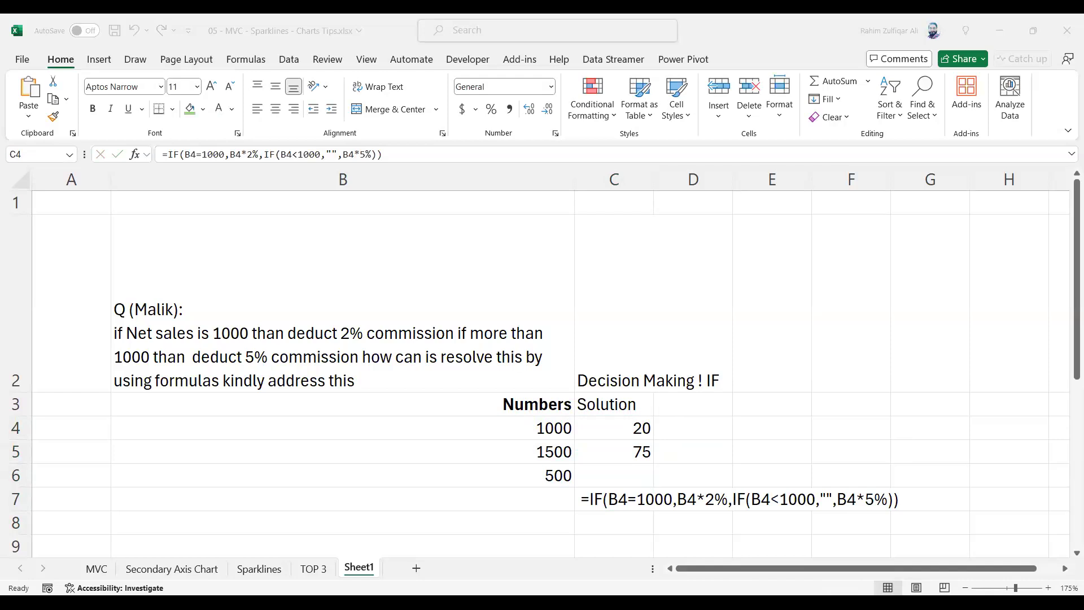
{"action": "key", "text": "alt+Tab"}
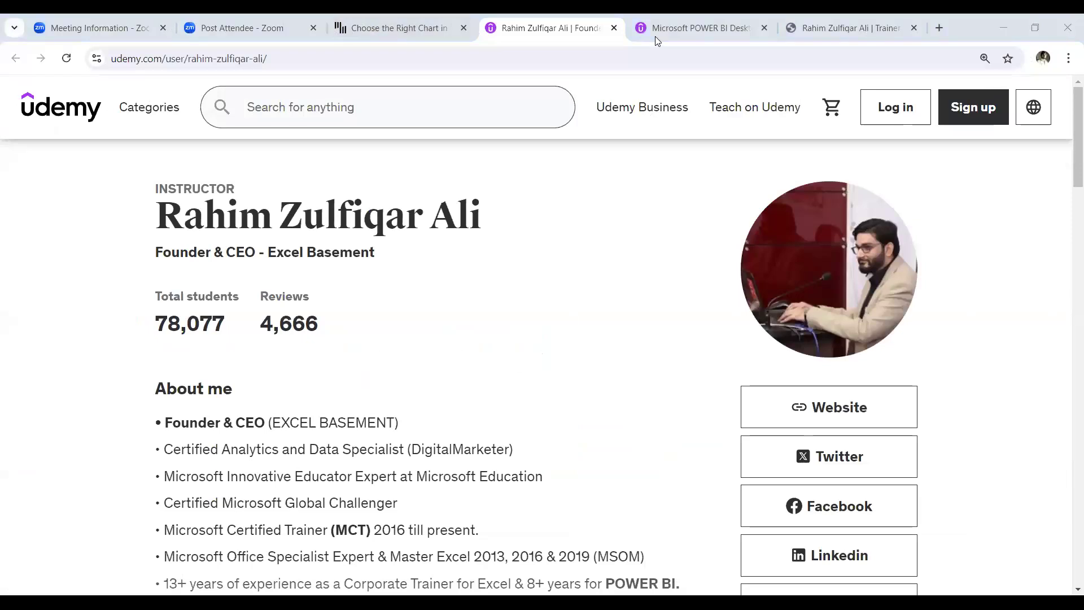
{"action": "key", "text": "ctrl+Tab"}
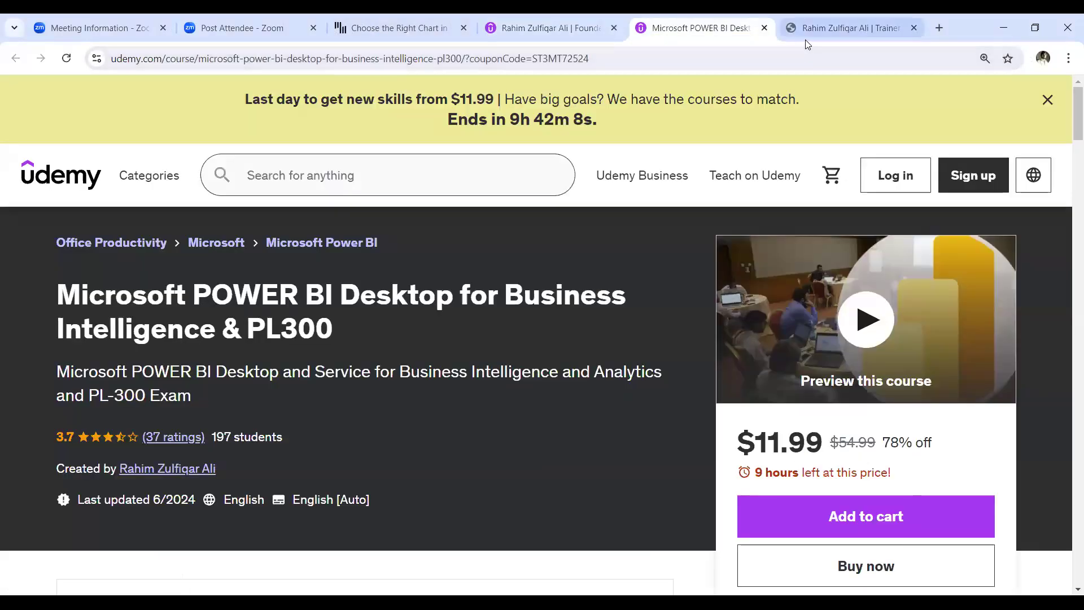
{"action": "left_click", "coordinate": [805, 39]}
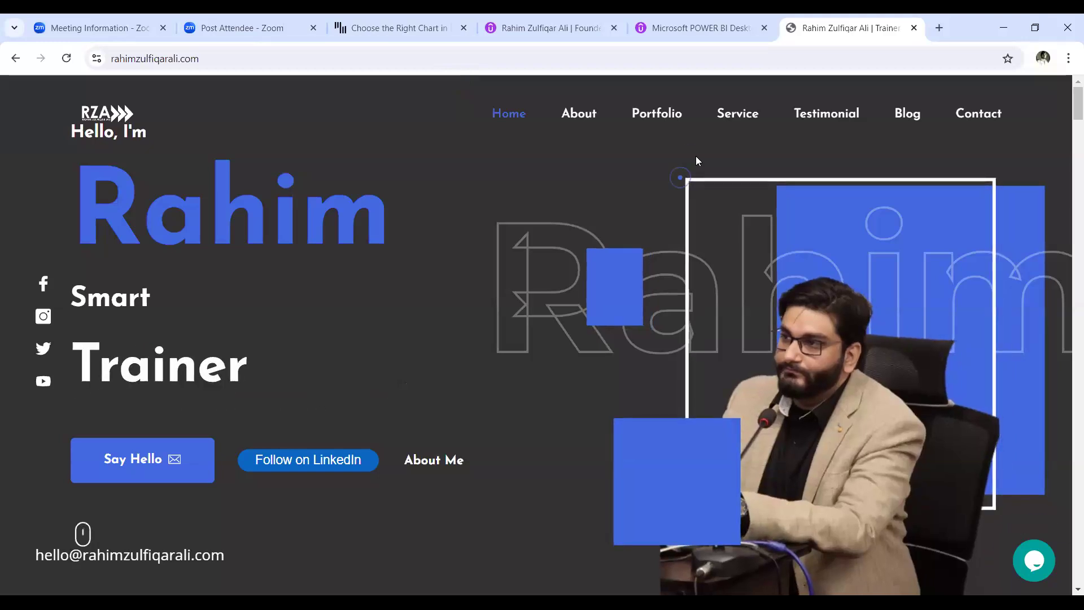
{"action": "left_click", "coordinate": [662, 36]}
{"action": "left_click", "coordinate": [545, 33]}
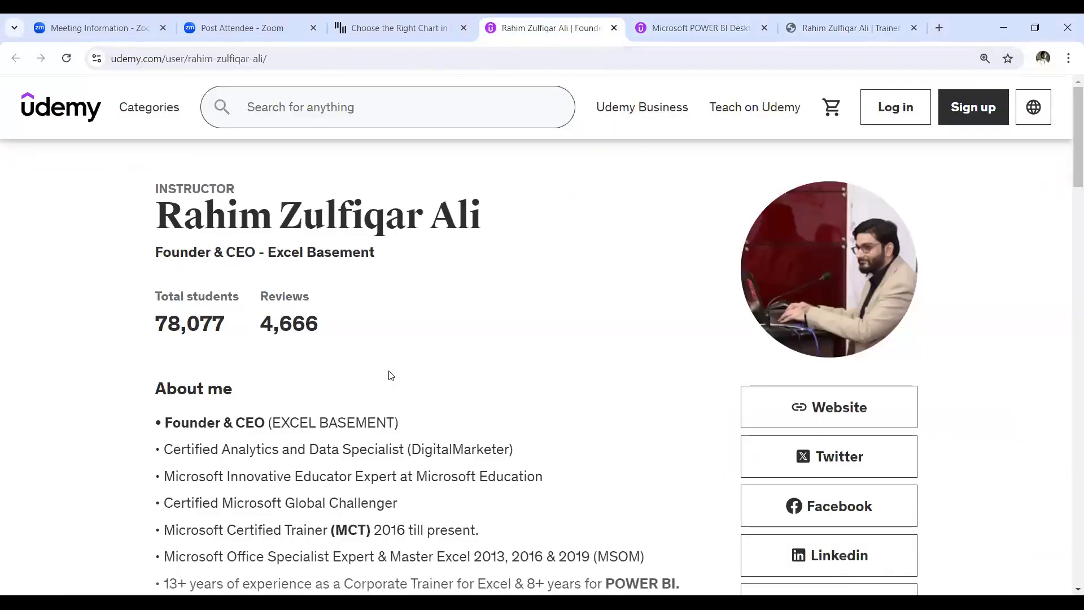